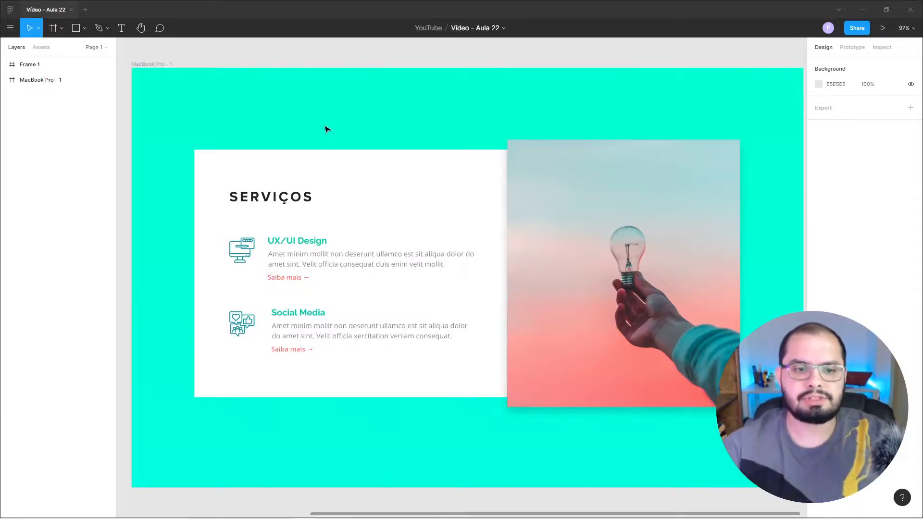
Examine the style guide's colour swatches, type samples and icons alongside the finished Serviços section design.
left_click(148, 57)
key("space")
left_click_drag(164, 58, 451, 70)
left_click(150, 78)
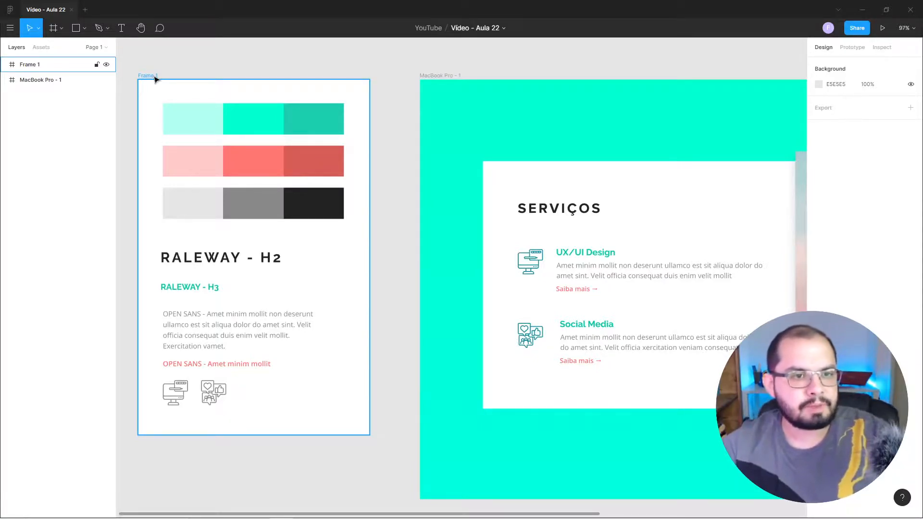
left_click(188, 77)
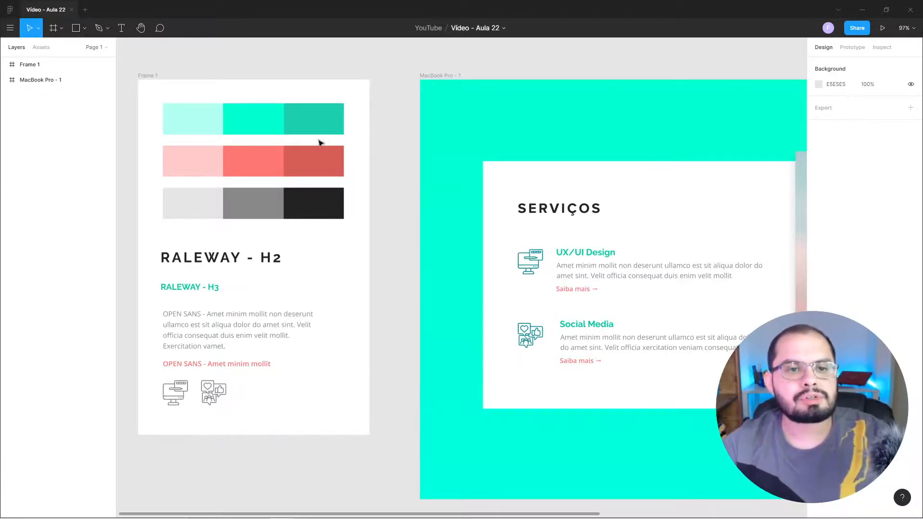
left_click_drag(484, 197, 303, 164)
left_click(277, 53)
scroll(497, 140, "left", 5)
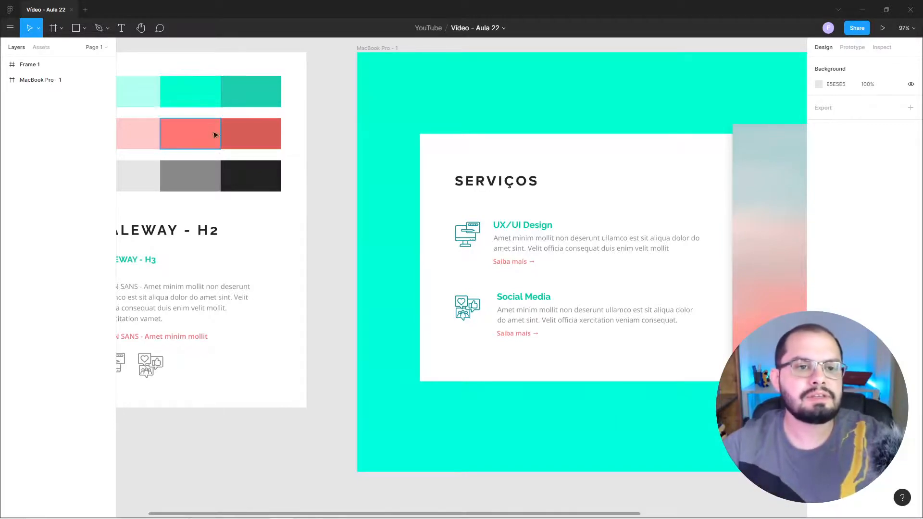
left_click_drag(204, 212, 284, 205)
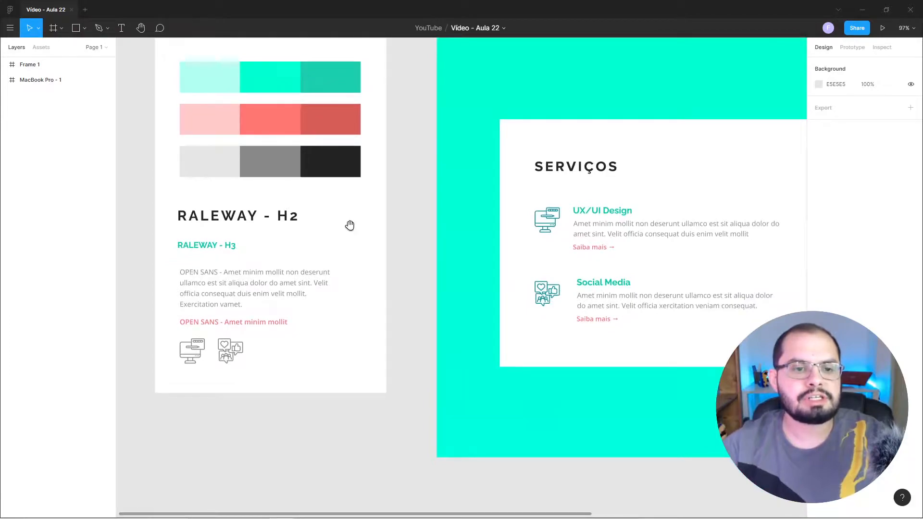
left_click_drag(351, 223, 345, 251)
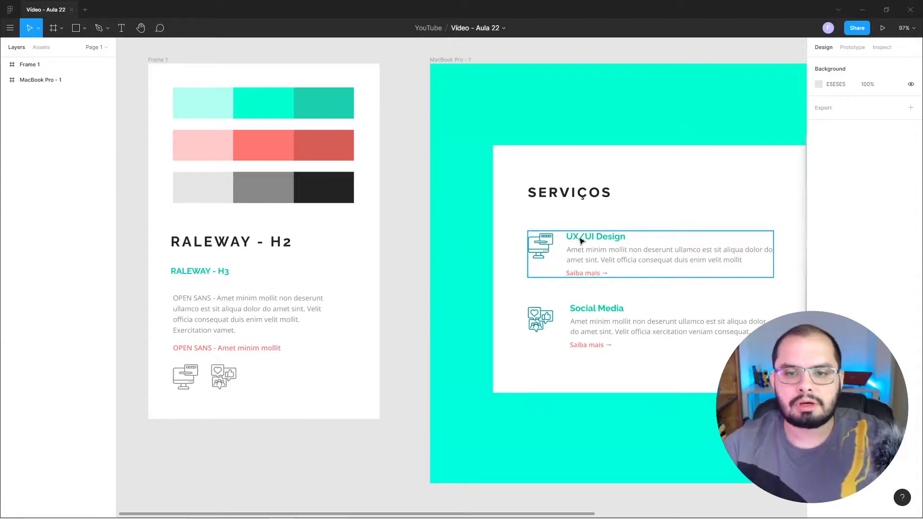
left_click_drag(637, 227, 347, 202)
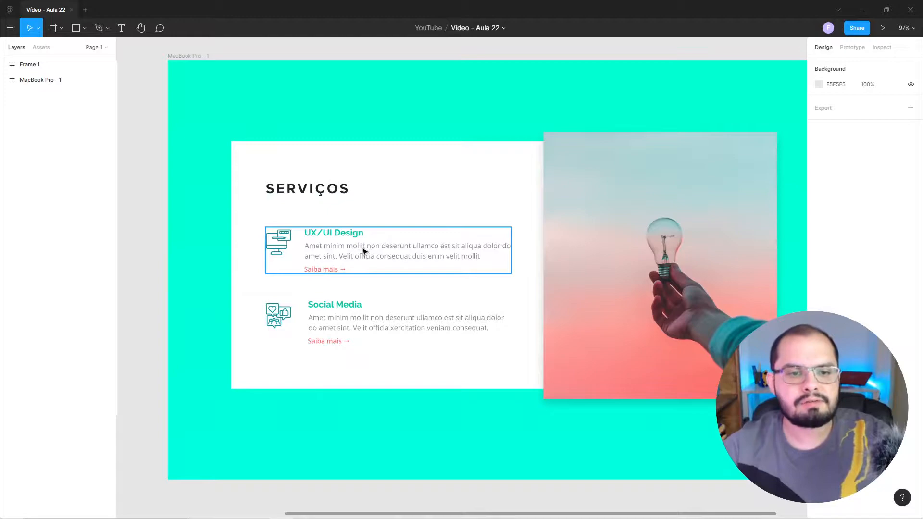
left_click_drag(233, 248, 550, 245)
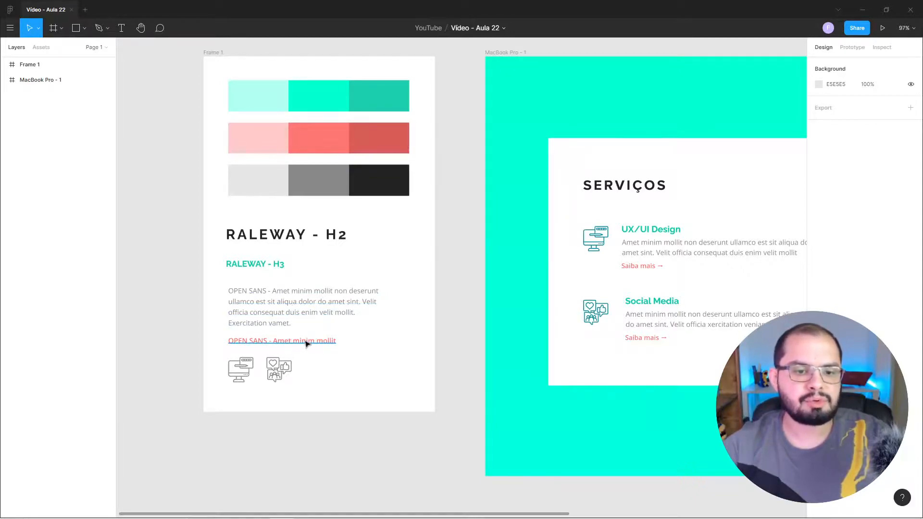
left_click_drag(402, 367, 346, 305)
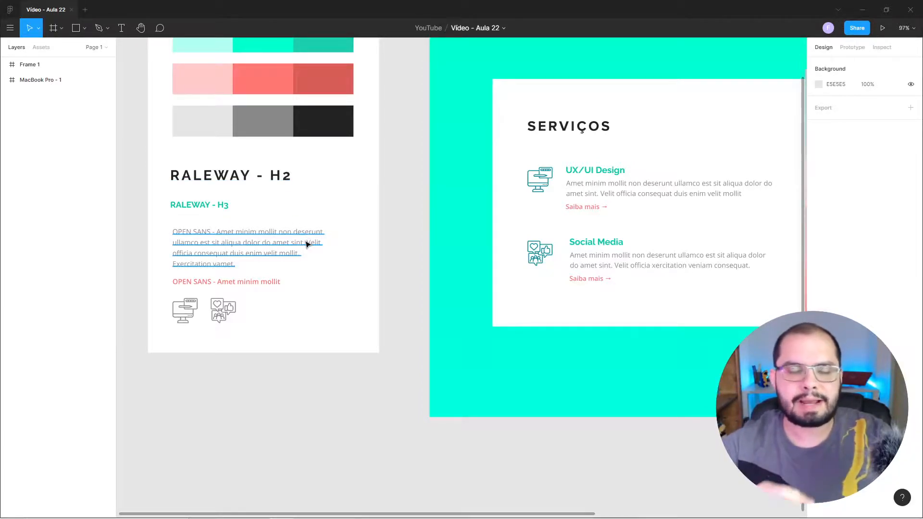
left_click_drag(394, 229, 414, 311)
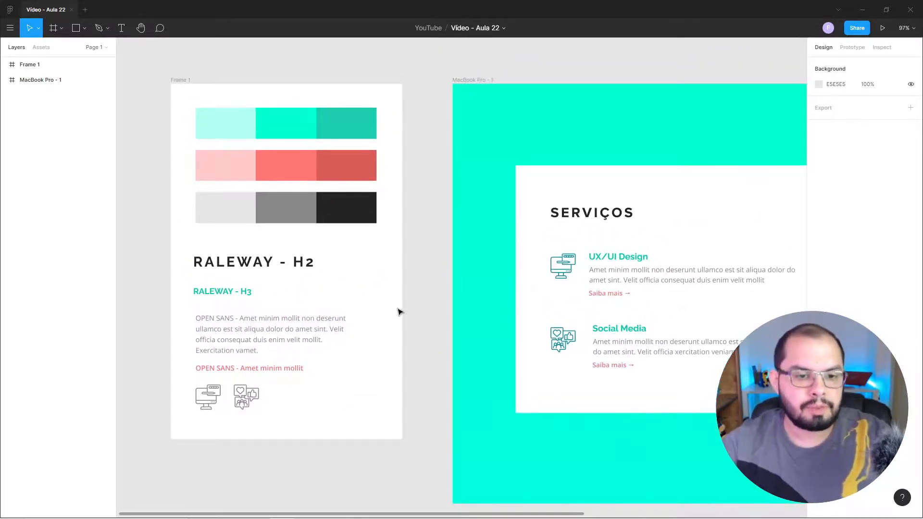
Inspect the text settings of the RALEWAY - H2 heading and the Open Sans paragraph in the style guide.
double_click(260, 264)
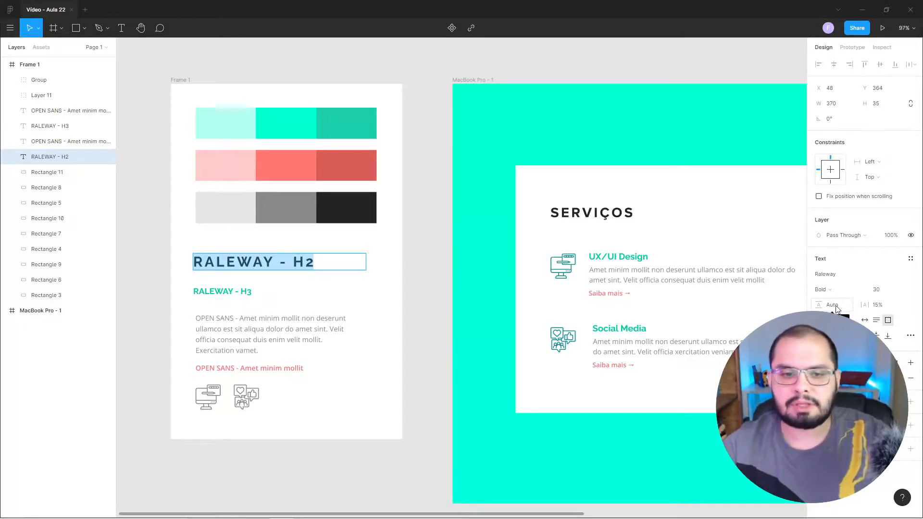
left_click(245, 319)
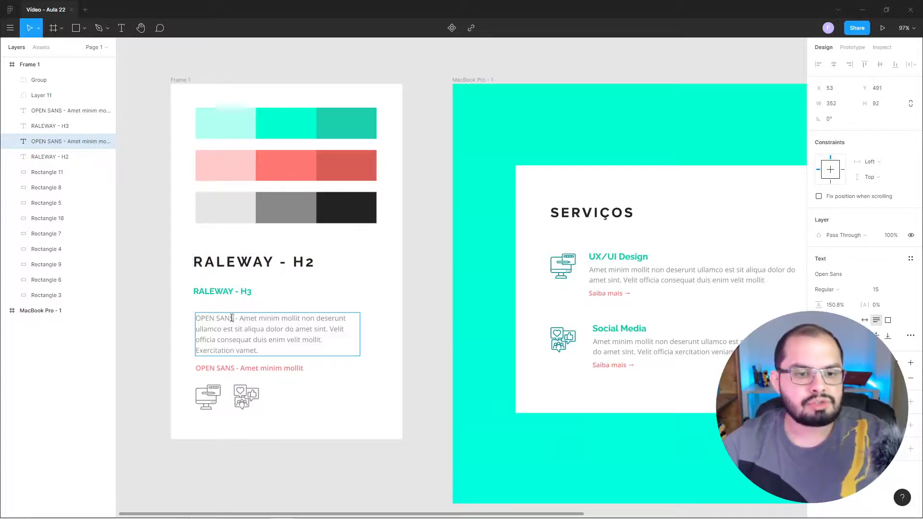
left_click_drag(233, 318, 195, 318)
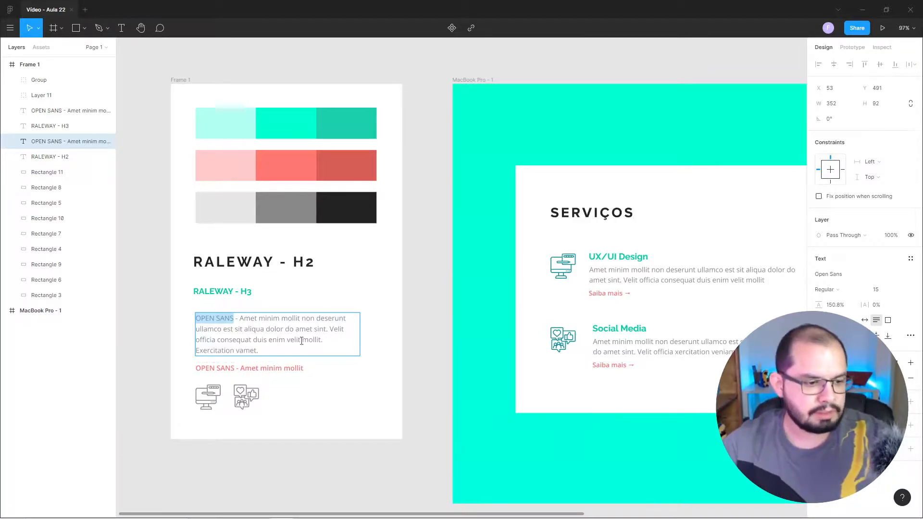
key("Escape")
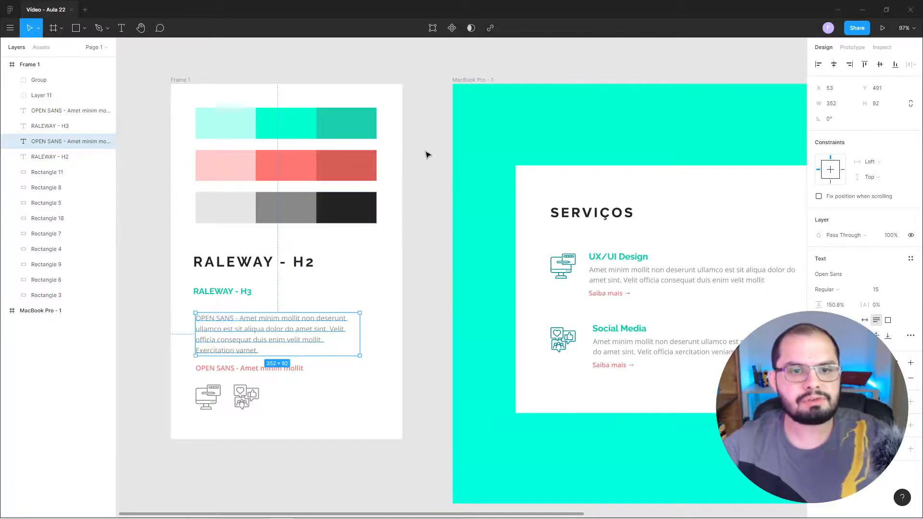
key("Escape")
Create a 1440 × 900 MacBook Pro frame and place it beside the existing design, aligned with its upper edge.
left_click_drag(663, 238, 369, 226)
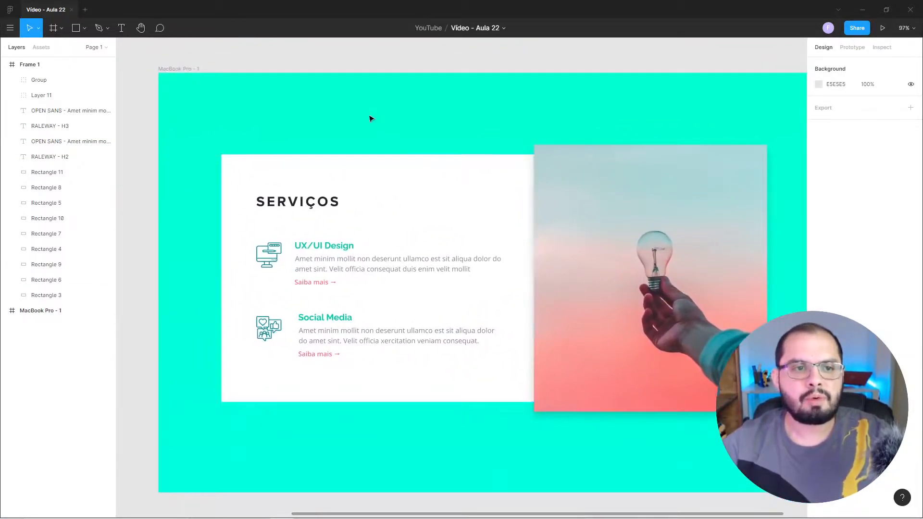
left_click_drag(495, 192, 464, 175)
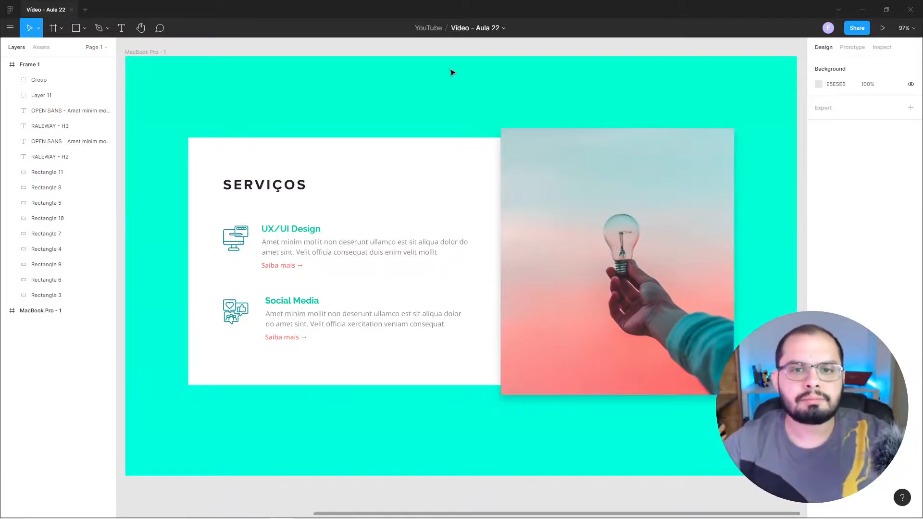
left_click(61, 29)
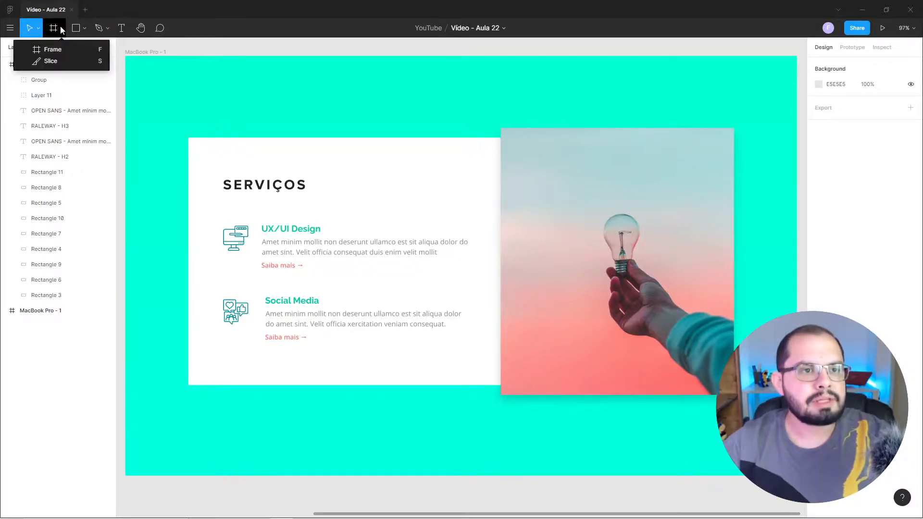
left_click(54, 50)
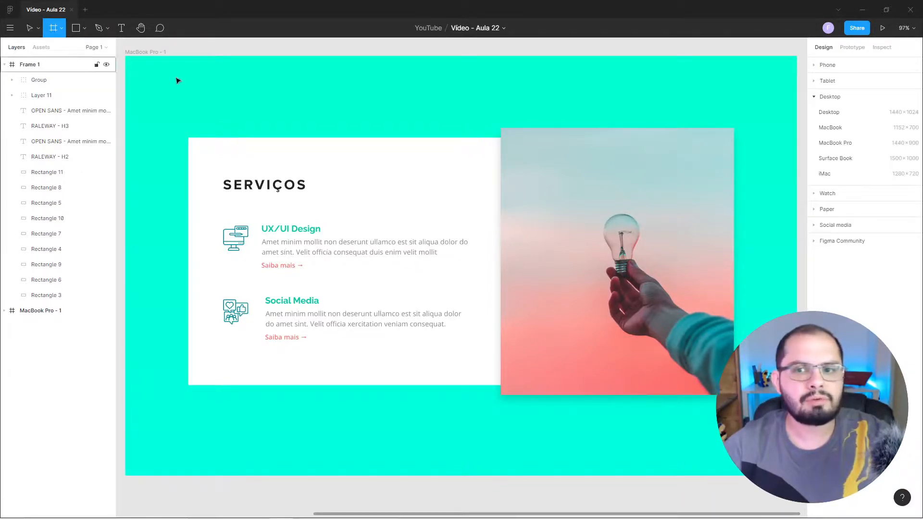
left_click(836, 143)
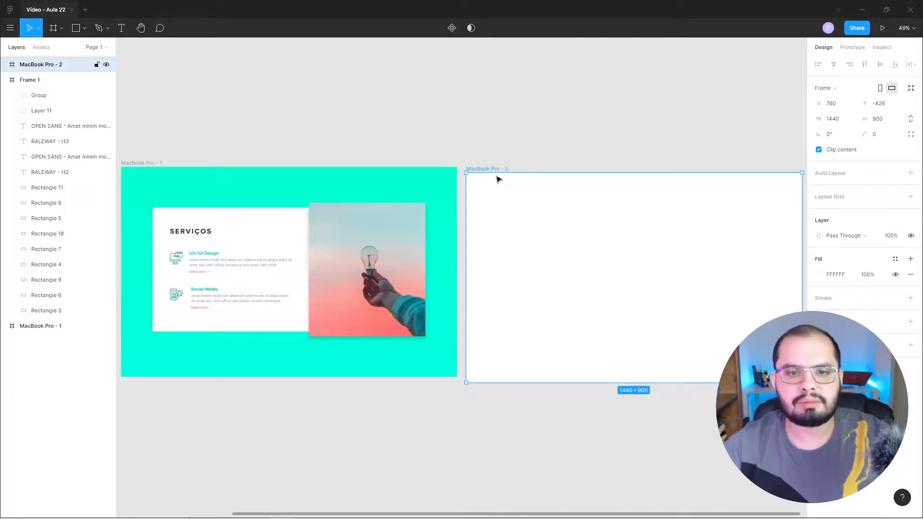
left_click_drag(510, 186, 526, 180)
left_click(544, 144)
Bring the new blank frame into view and set the canvas zoom to 80%.
left_click_drag(645, 264, 447, 247)
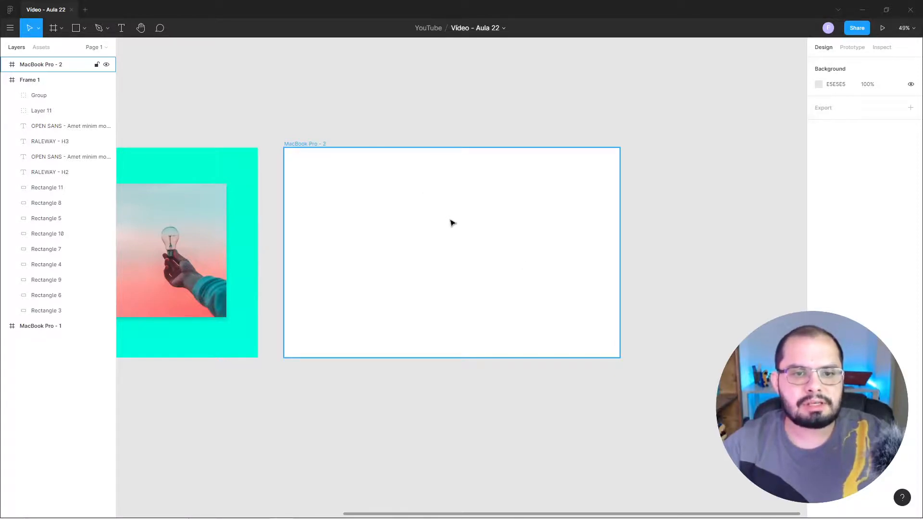
scroll(451, 221, "up", 2)
scroll(452, 223, "up", 3)
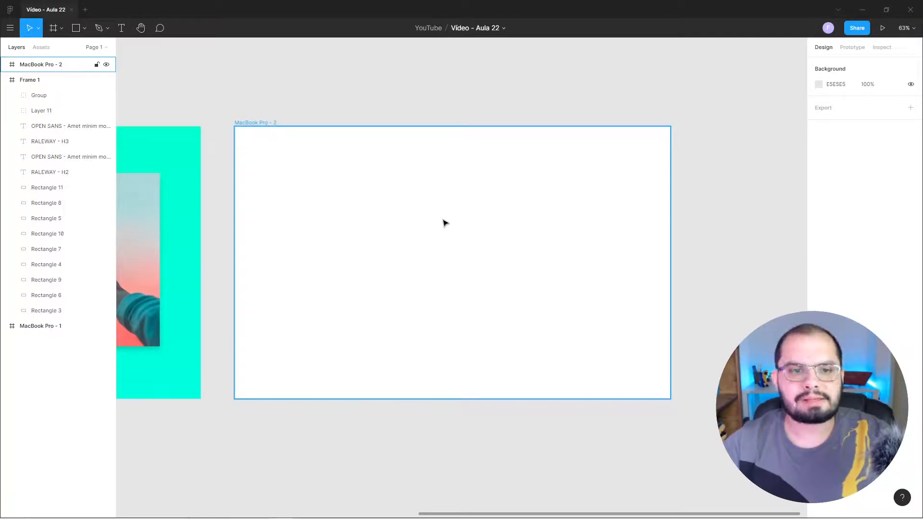
scroll(445, 223, "up", 2)
scroll(445, 222, "up", 1)
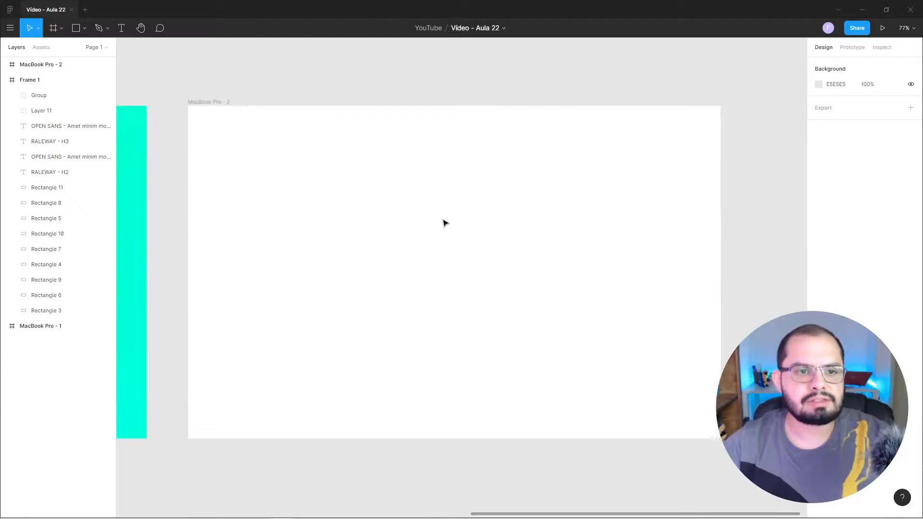
left_click(905, 28)
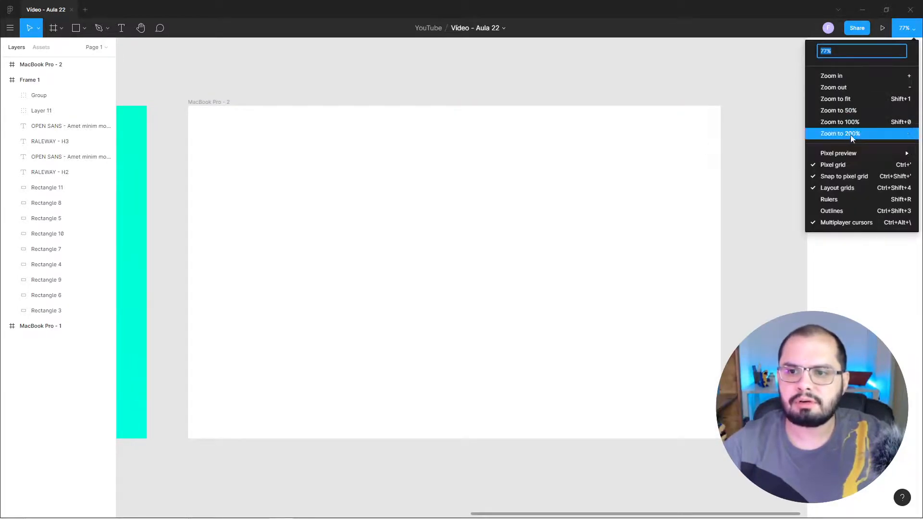
left_click(861, 122)
mouse_move(362, 97)
left_mouse_down()
mouse_move(381, 96)
mouse_move(375, 89)
left_mouse_up()
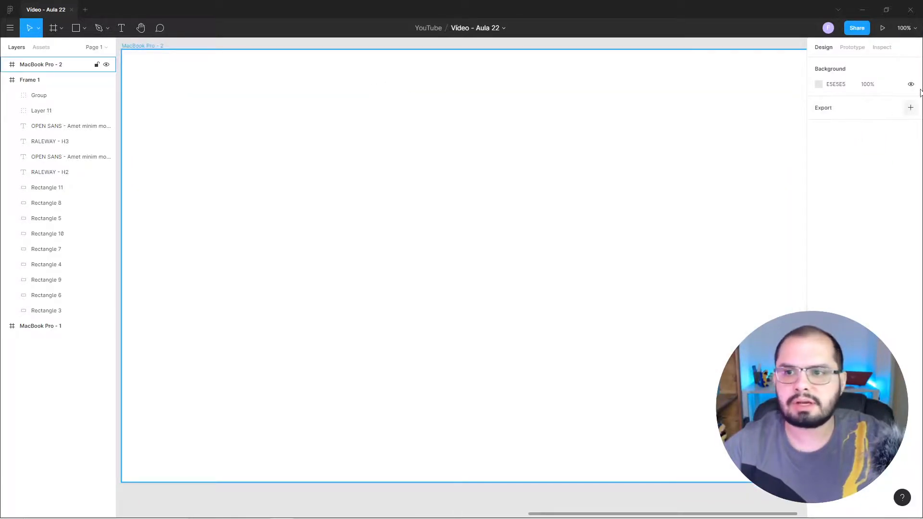
left_click(903, 28)
type("8")
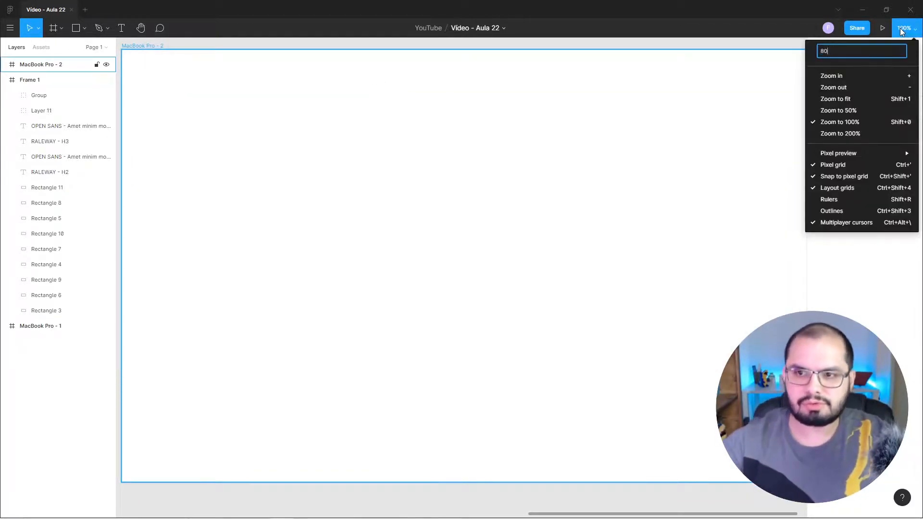
type("0")
key("Return")
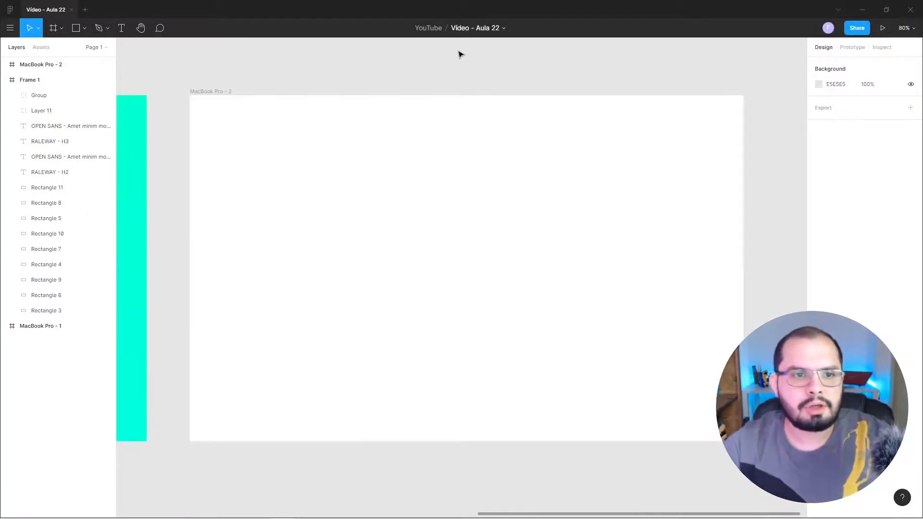
Fill the MacBook Pro - 2 frame with the turquoise document colour 00FFE0 and convert the fill to a linear gradient.
left_click(262, 145)
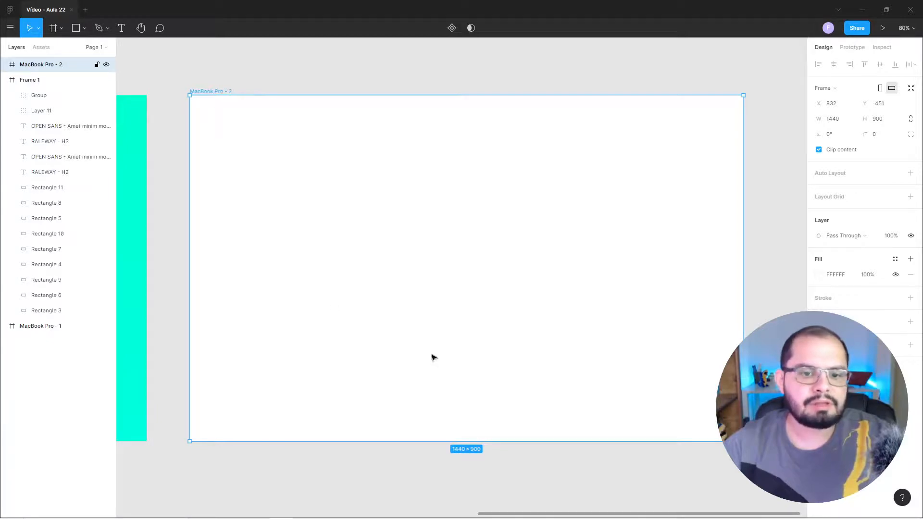
left_click(819, 275)
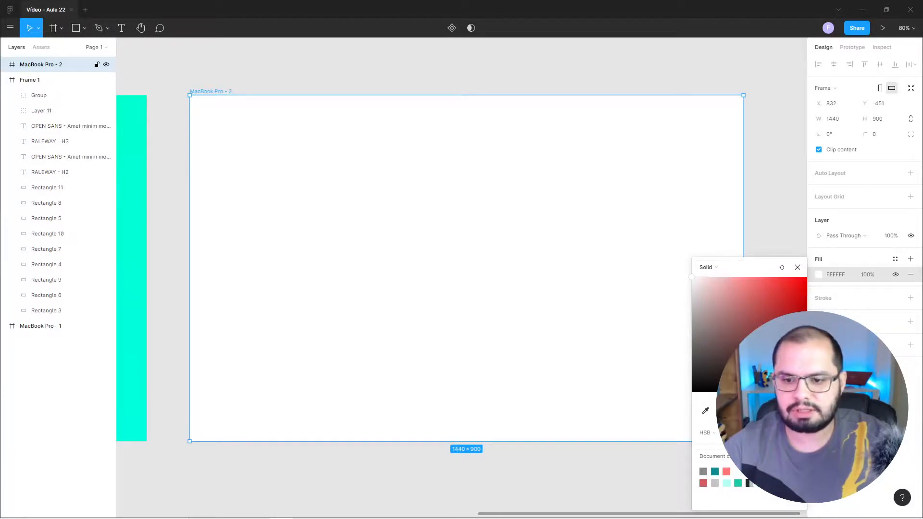
left_click(762, 472)
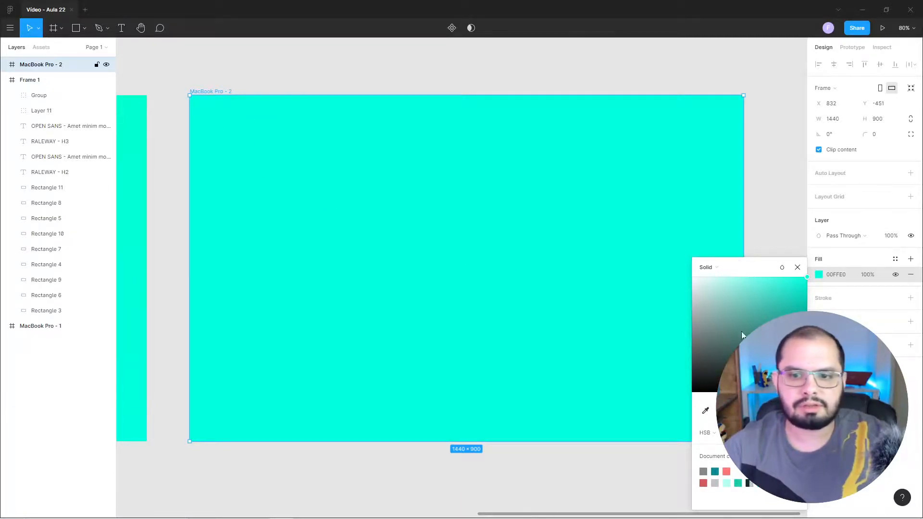
left_click(714, 267)
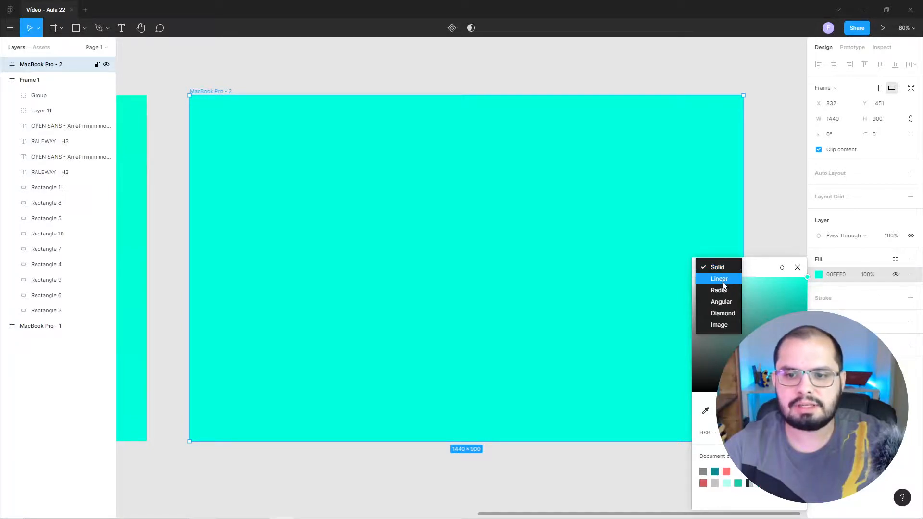
left_click(723, 279)
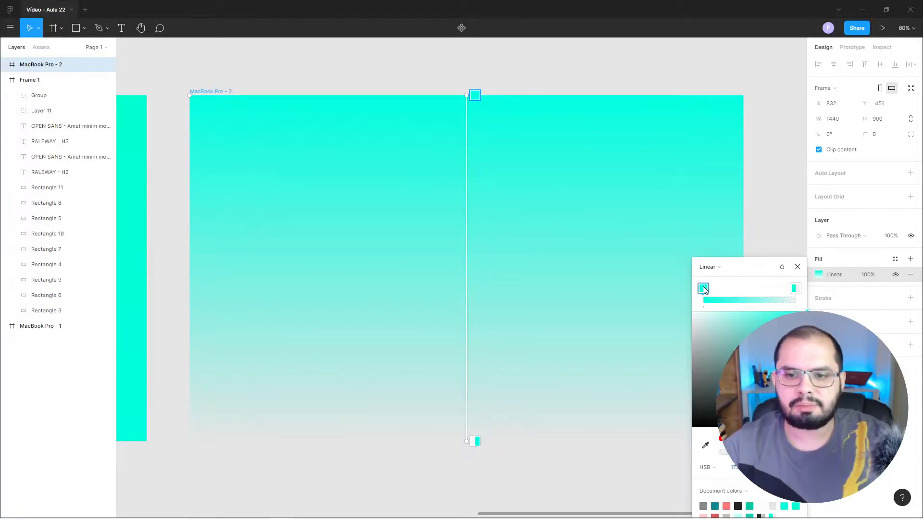
Set the gradient's end stop to the turquoise sampled from the lower part of the neighbouring MacBook Pro - 1 frame.
left_click(795, 289)
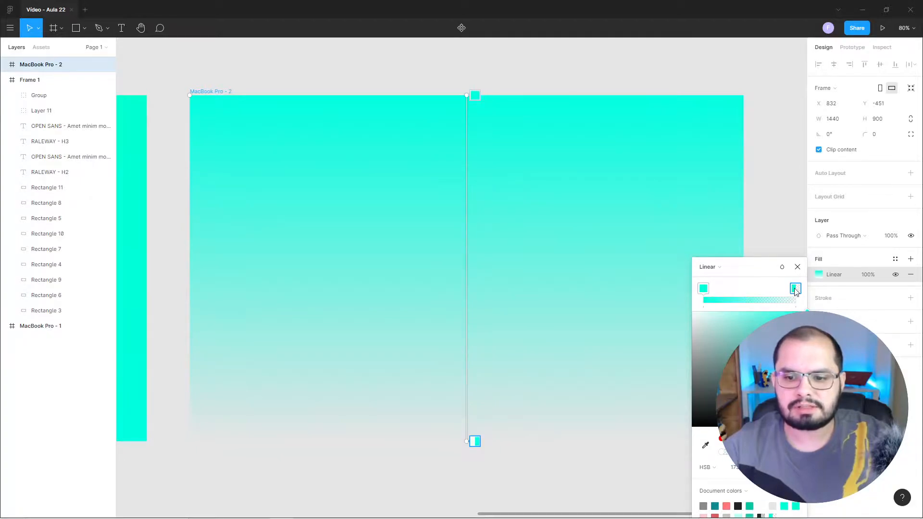
left_click(716, 506)
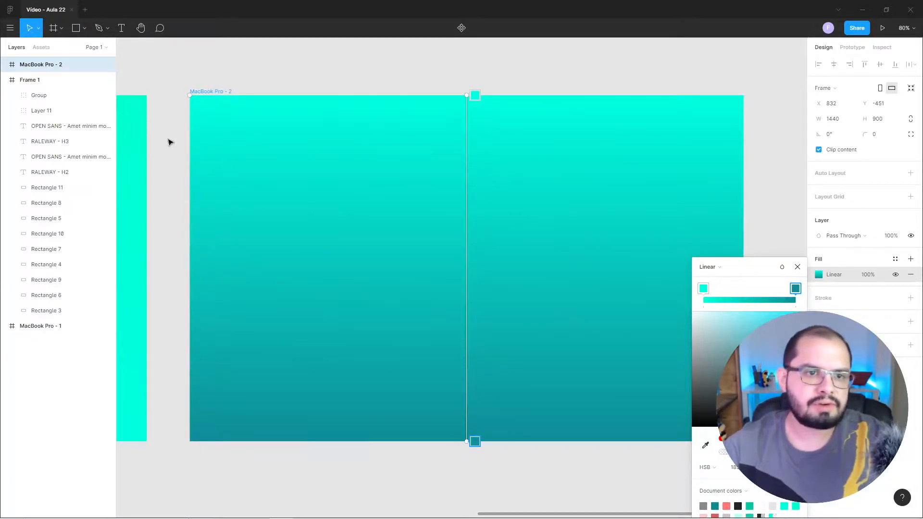
left_click(705, 447)
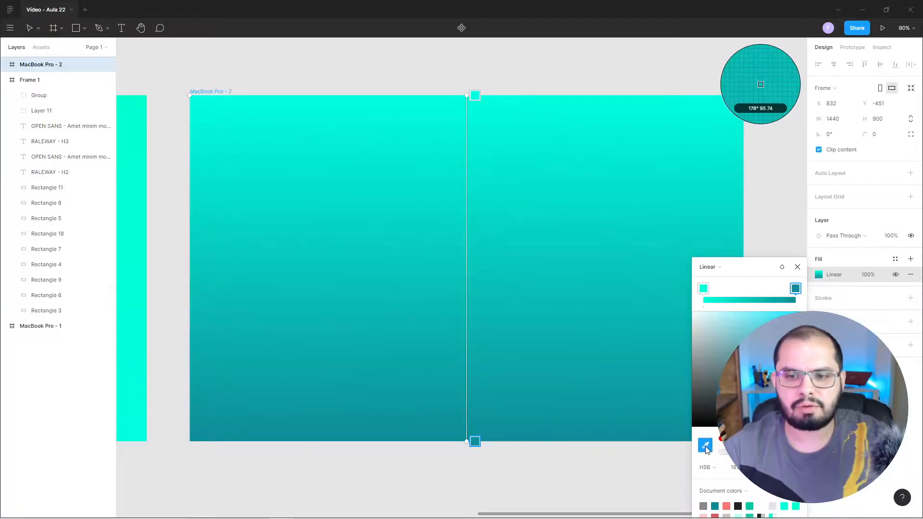
left_click(140, 438)
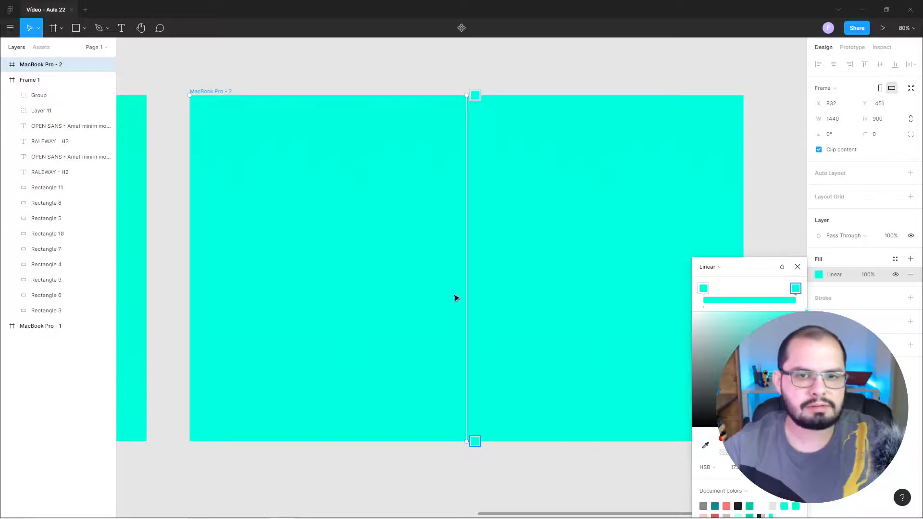
left_click(798, 267)
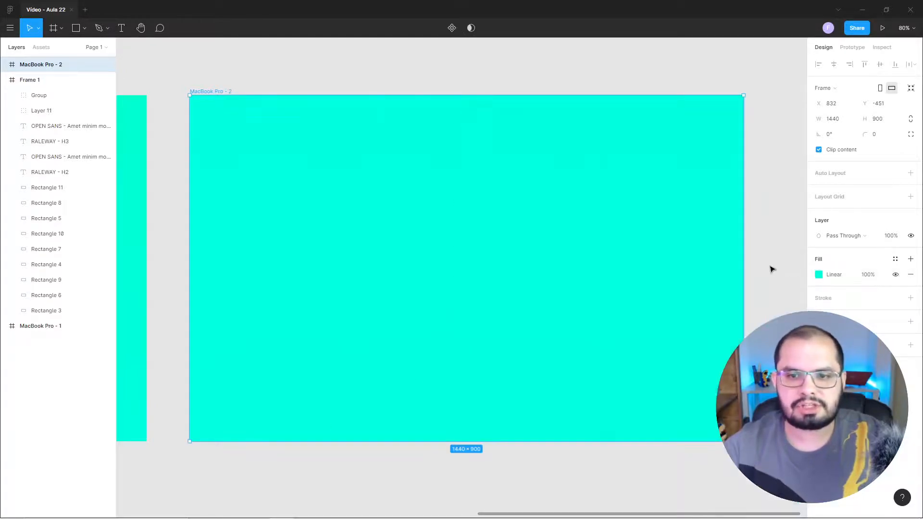
Add a layout grid to the MacBook Pro - 2 frame and change its type to Columns.
left_click(774, 223)
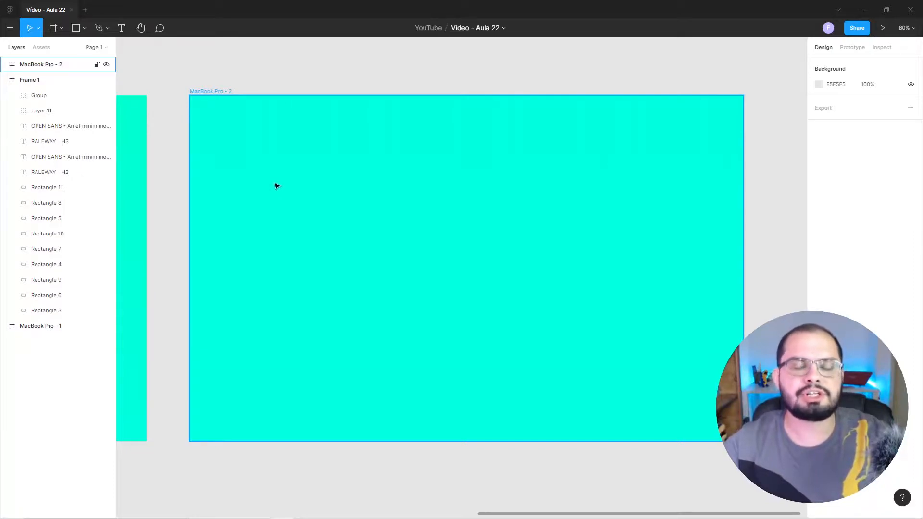
left_click_drag(181, 165, 680, 173)
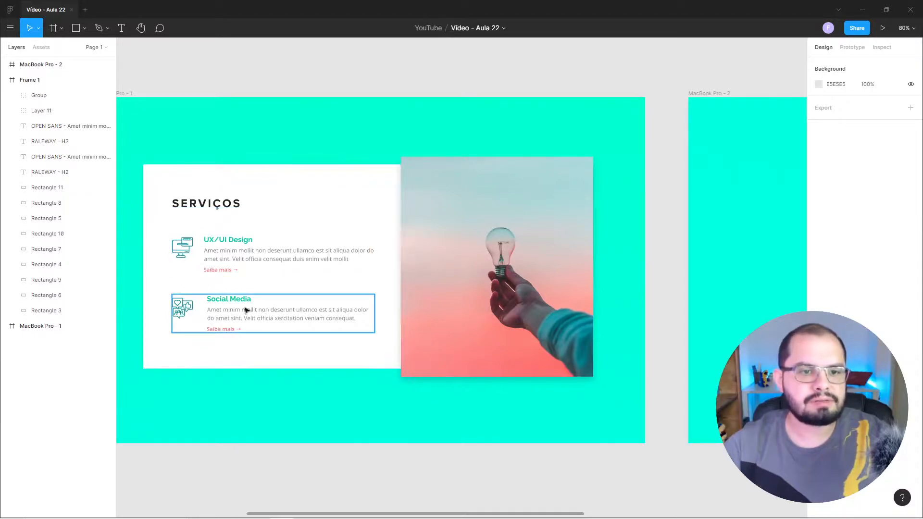
left_click_drag(653, 266, 168, 251)
left_click_drag(497, 288, 471, 314)
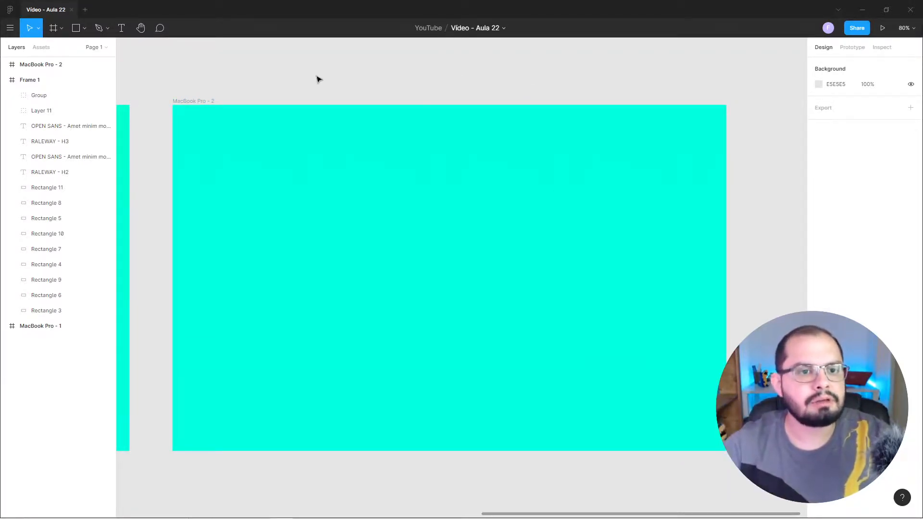
left_click(200, 102)
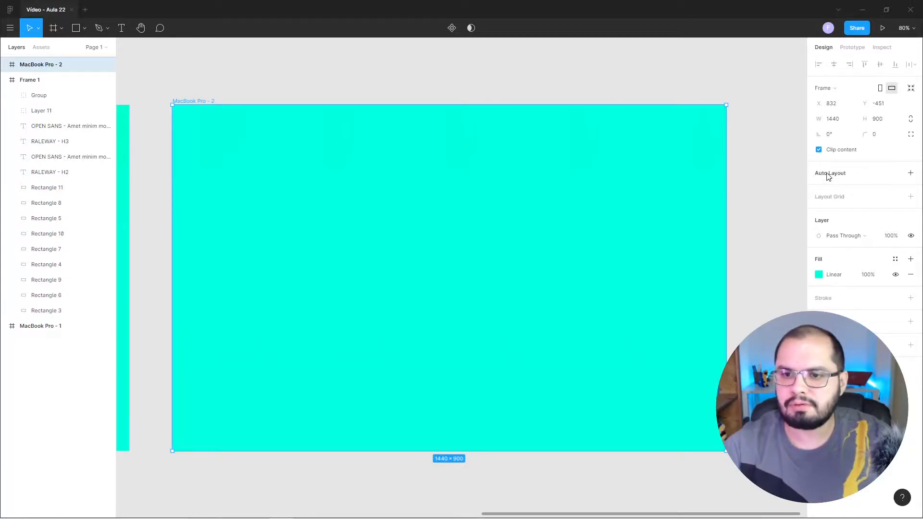
left_click(911, 197)
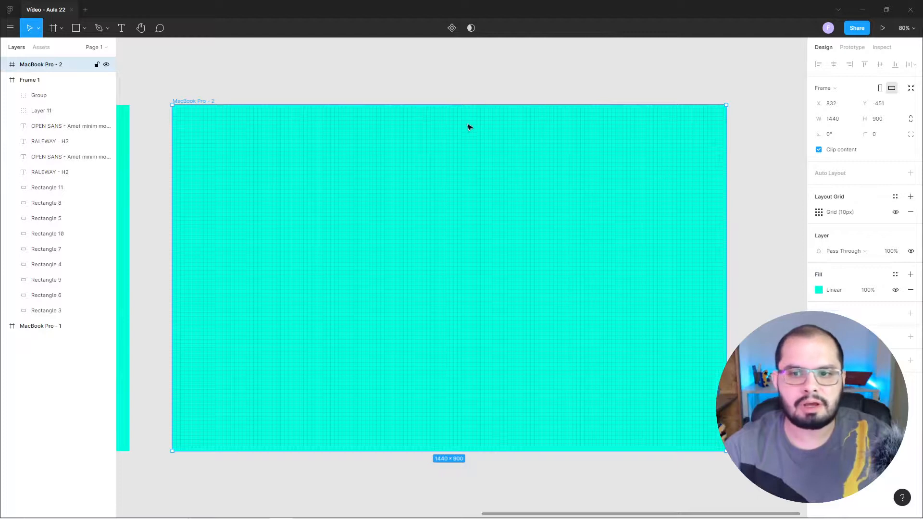
left_click(819, 213)
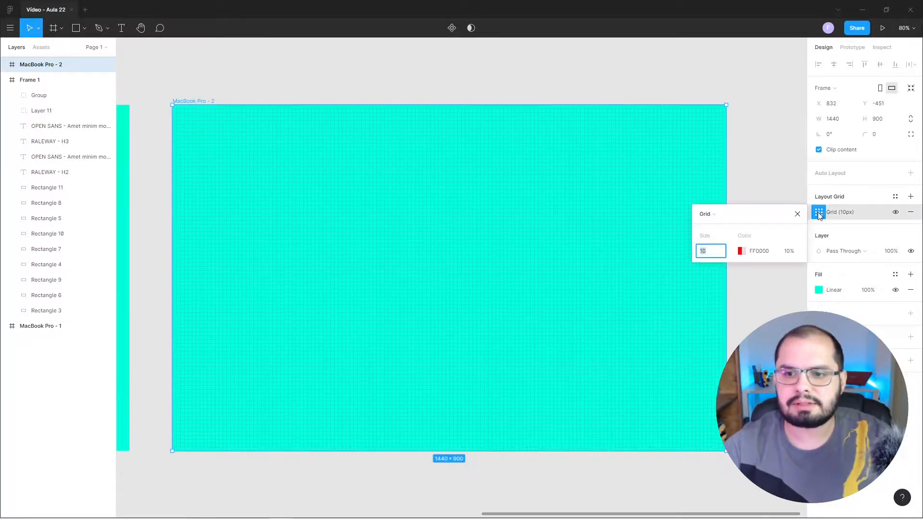
left_click(709, 214)
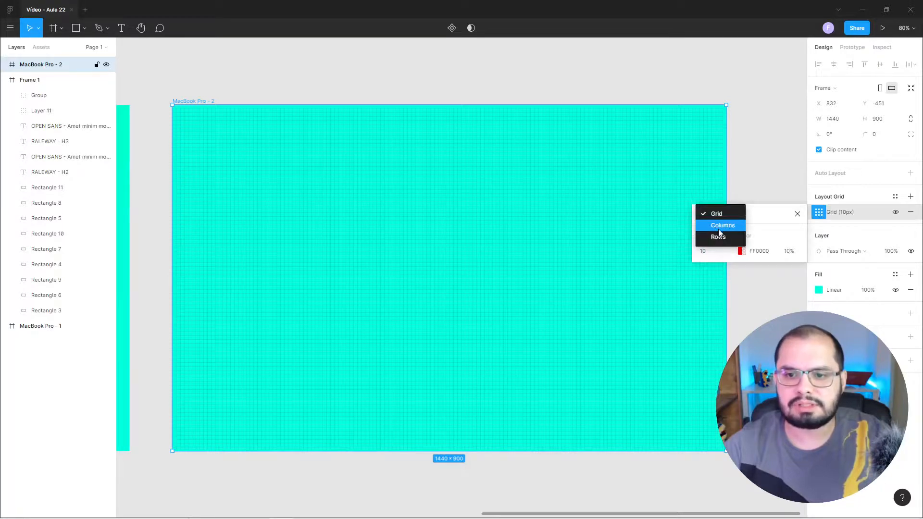
left_click(720, 225)
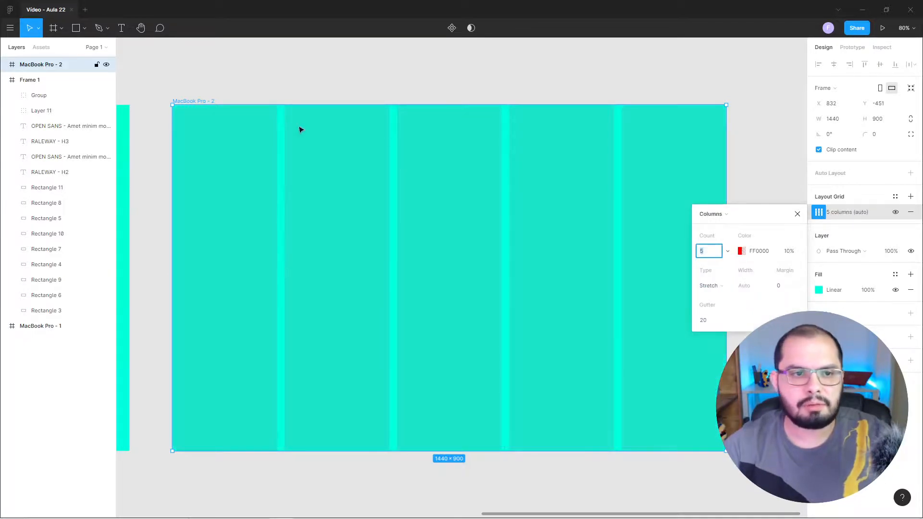
Set the MacBook Pro - 2 layout grid to 12 columns with the Center type.
left_click(702, 253)
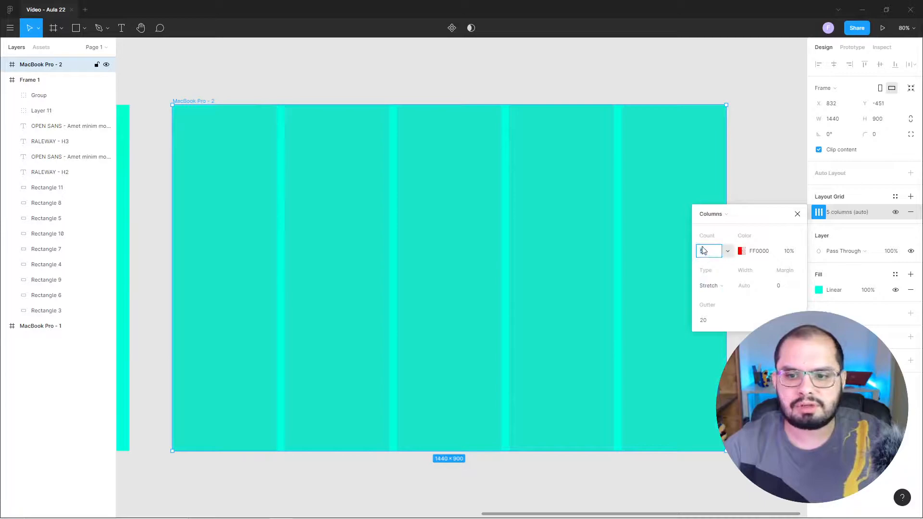
type("12")
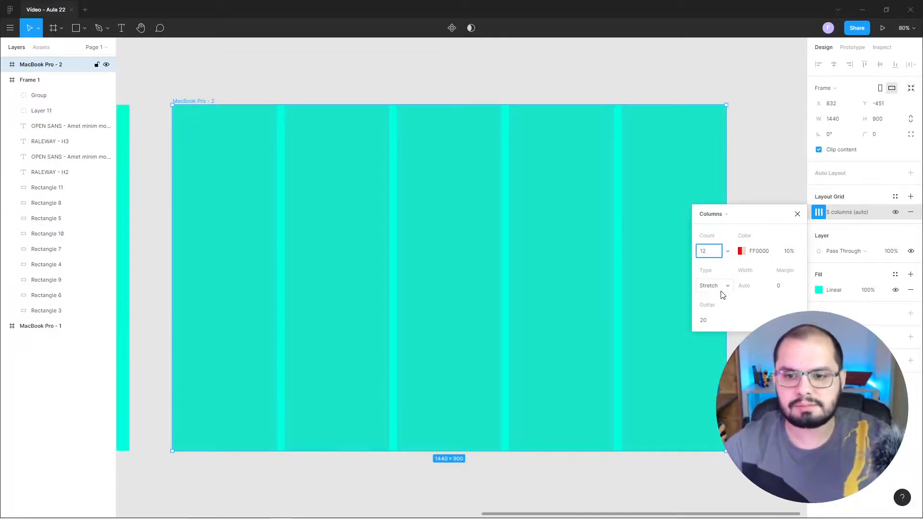
left_click(722, 286)
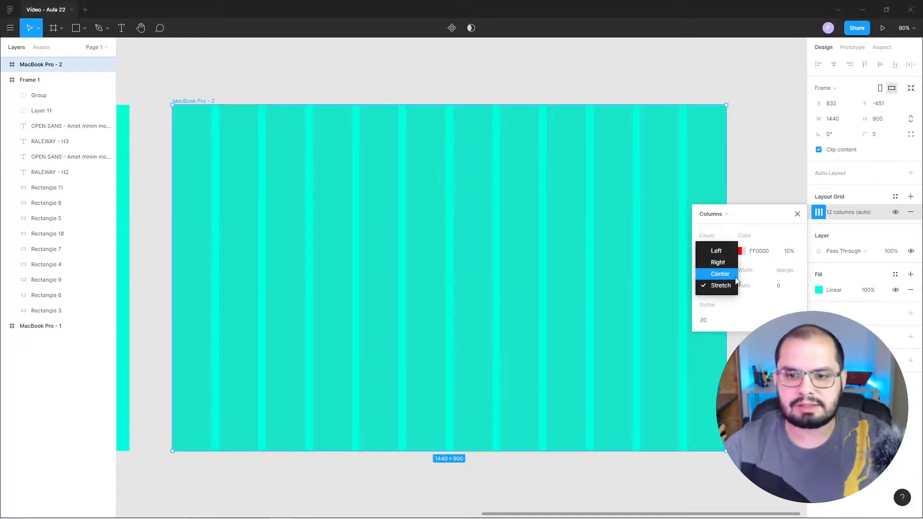
left_click(725, 275)
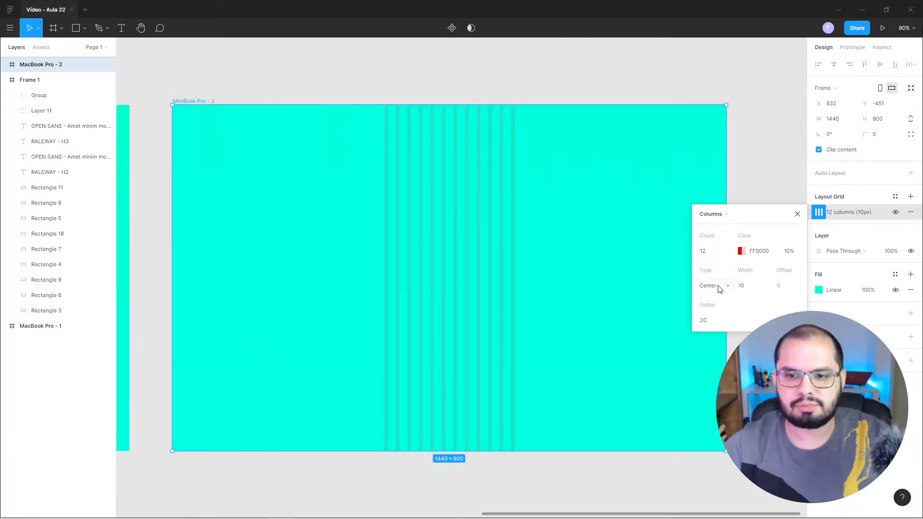
Set the grid's column width to 70 and its gutter to 30, and close the grid settings.
left_click(743, 287)
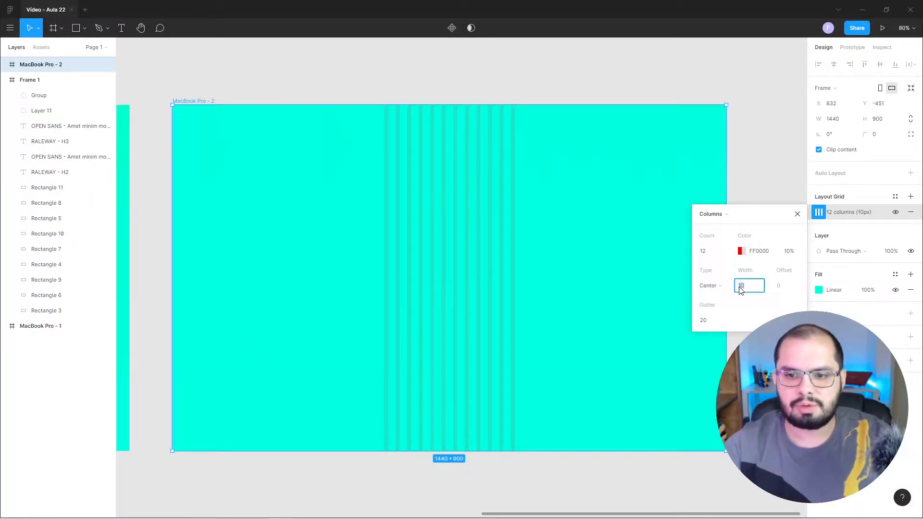
type("70")
key("Return")
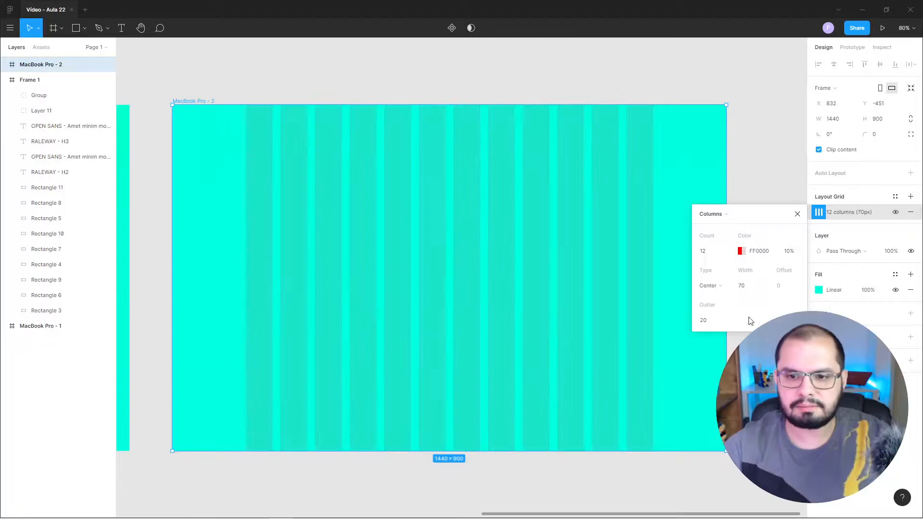
left_click(709, 325)
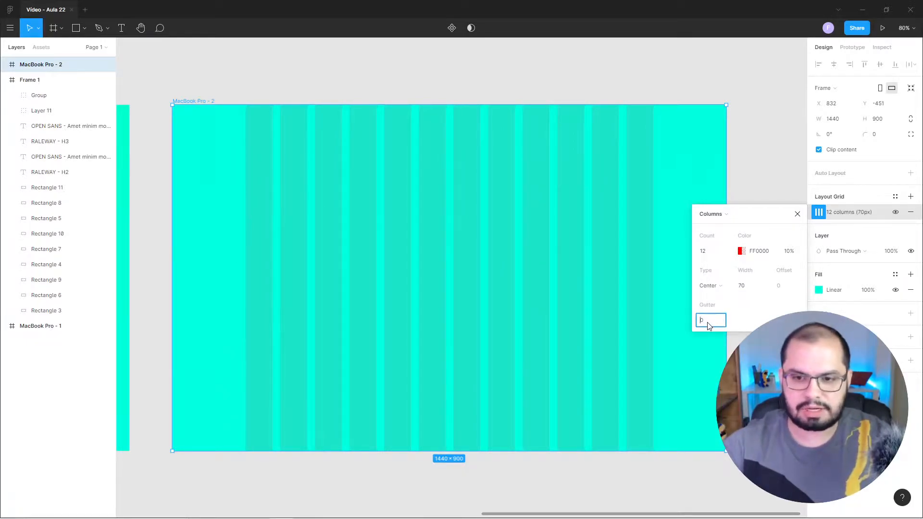
type("30")
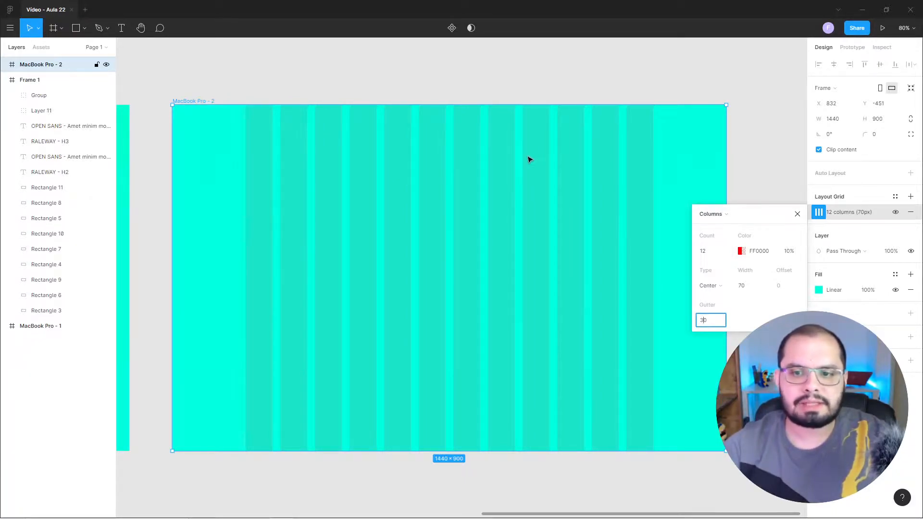
left_click(797, 215)
left_click(797, 216)
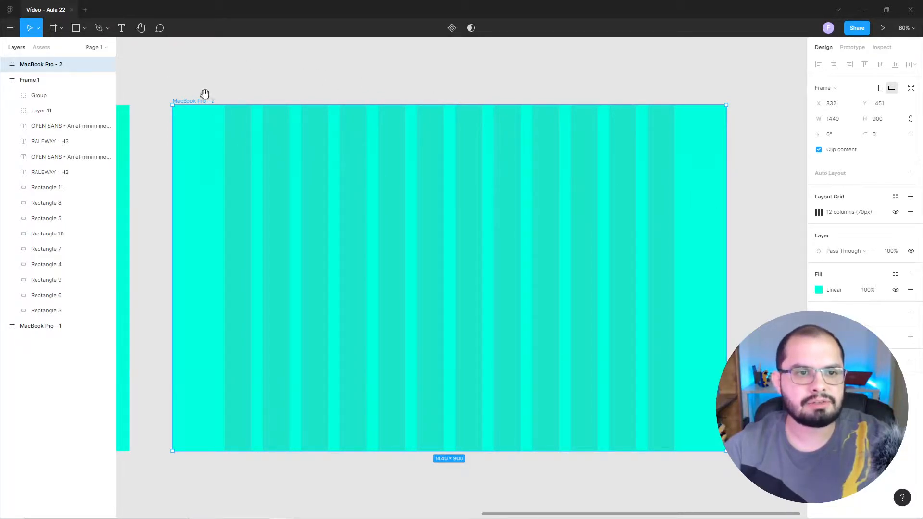
Show the 12-column layout grid over the finished design in the MacBook Pro - 1 frame.
left_click_drag(188, 88, 636, 152)
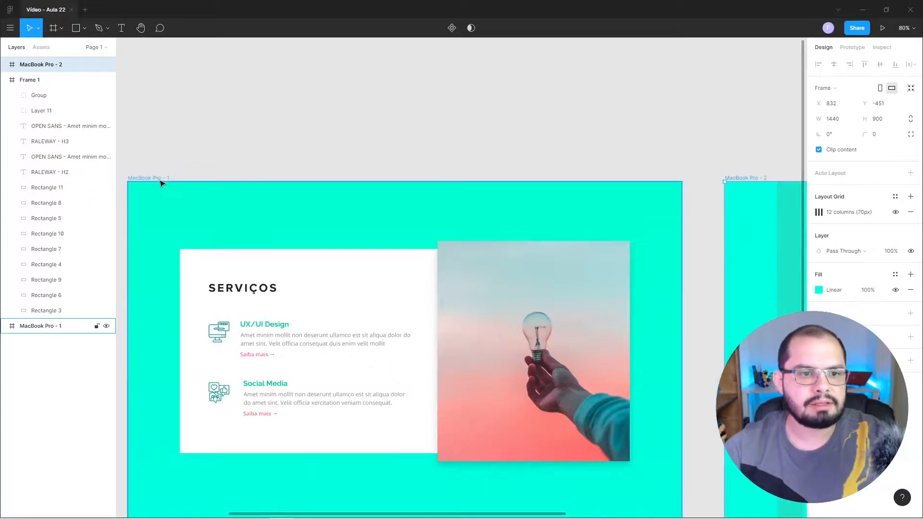
left_click(160, 181)
left_click(896, 213)
left_click(895, 213)
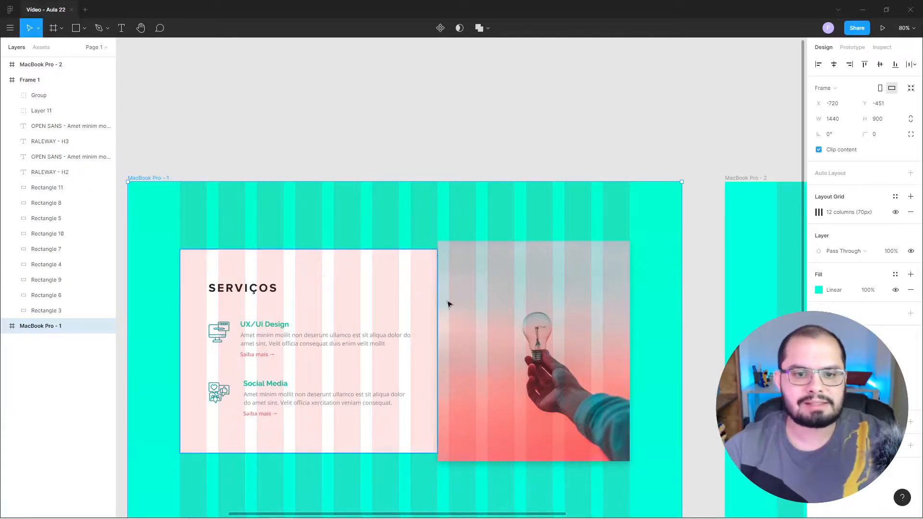
Draw a rectangle about 700 × 449 in the MacBook Pro - 2 frame, spanning from the first column to the start of the eighth.
left_click_drag(708, 264, 217, 158)
left_click_drag(672, 258, 641, 287)
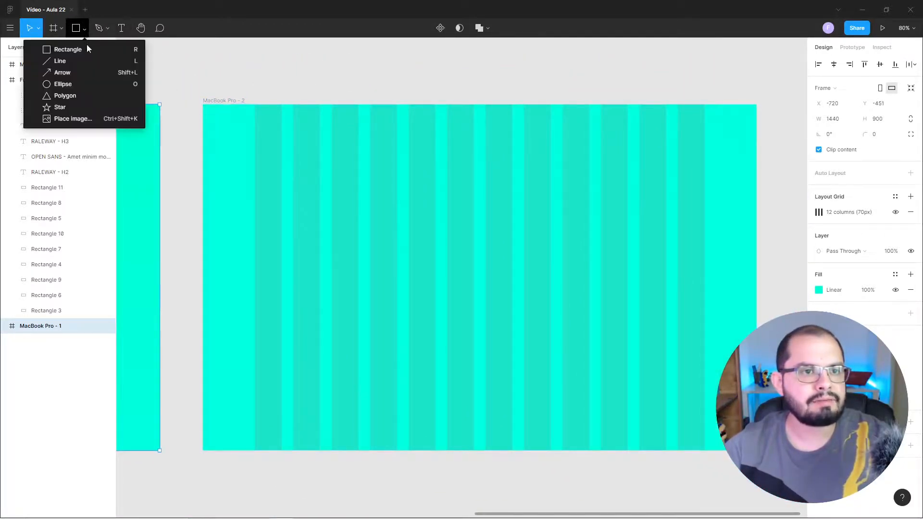
left_click(85, 49)
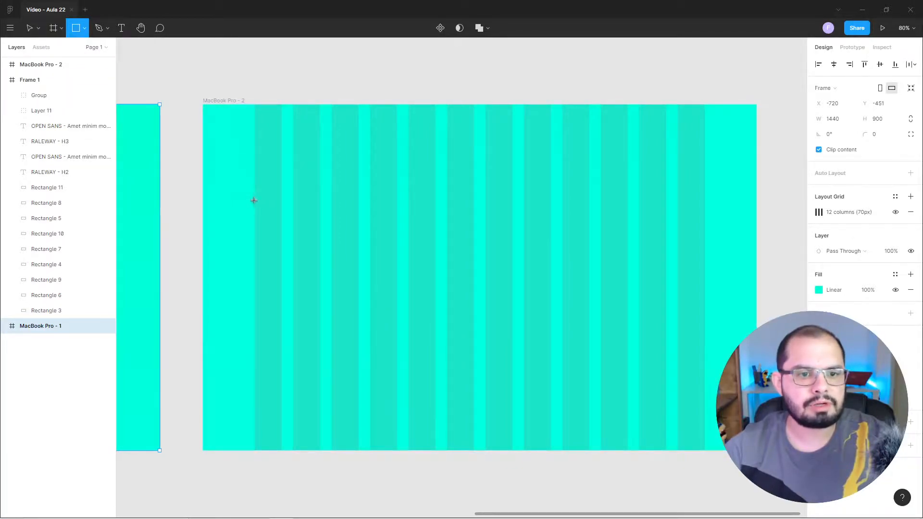
mouse_move(255, 202)
left_mouse_down()
mouse_move(282, 273)
mouse_move(444, 337)
mouse_move(522, 350)
mouse_move(522, 374)
left_mouse_up()
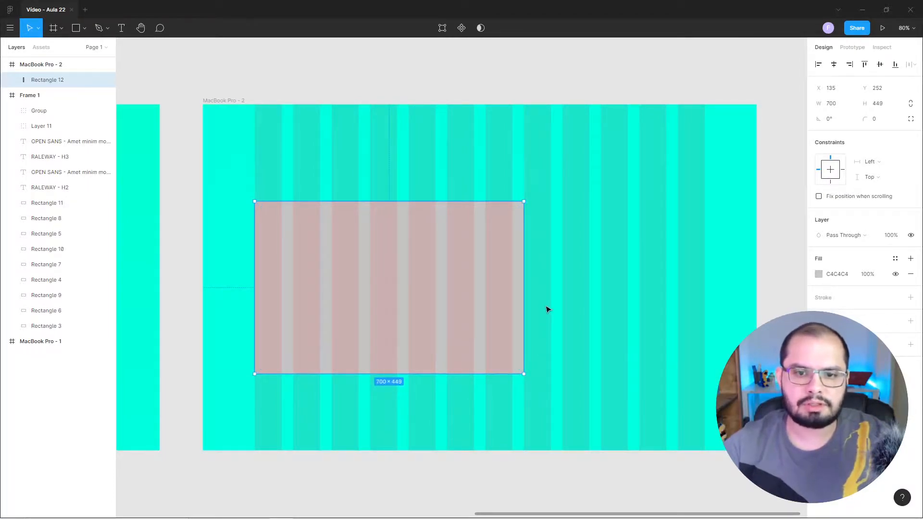
Change the new rectangle's fill to white, FFFFFF.
left_click(820, 275)
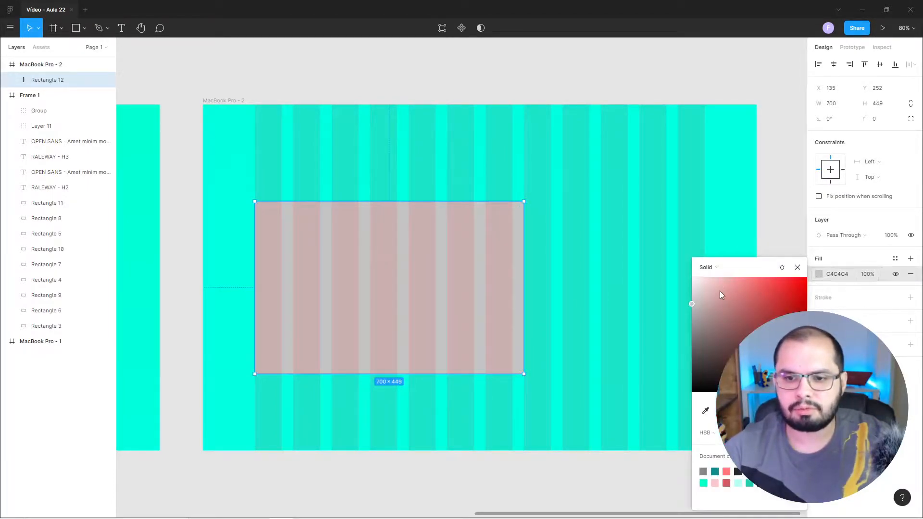
left_click_drag(724, 295, 682, 270)
left_click(795, 271)
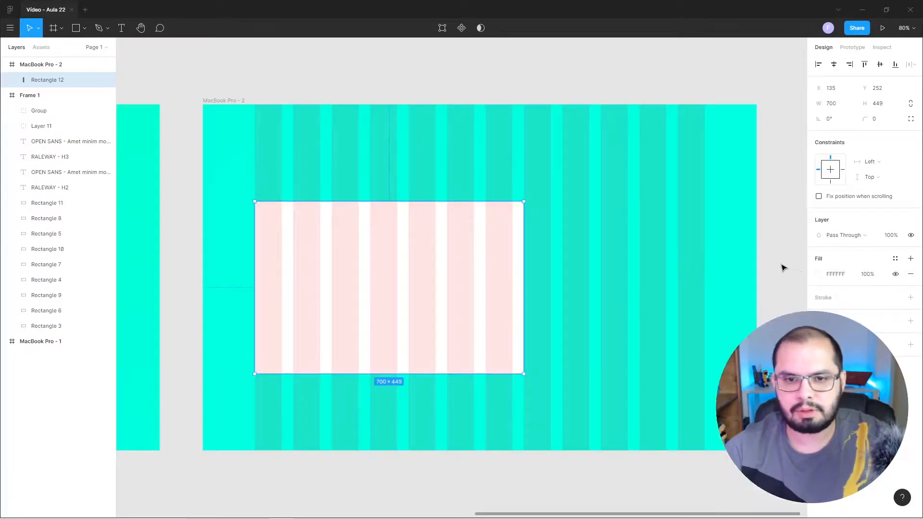
left_click(766, 216)
Duplicate the white rectangle flush against its right edge and narrow the copy to 470 wide, ending at the last grid column.
left_click(403, 227)
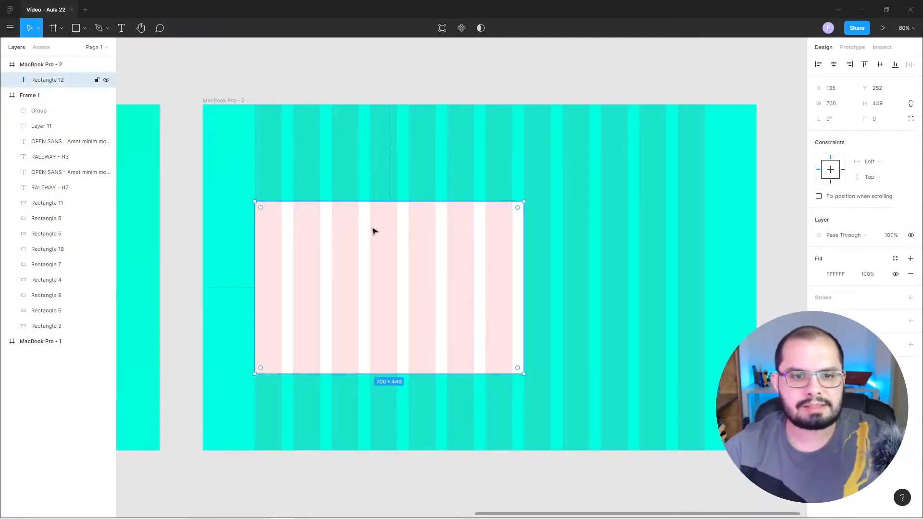
left_click_drag(367, 232, 636, 272, "alt")
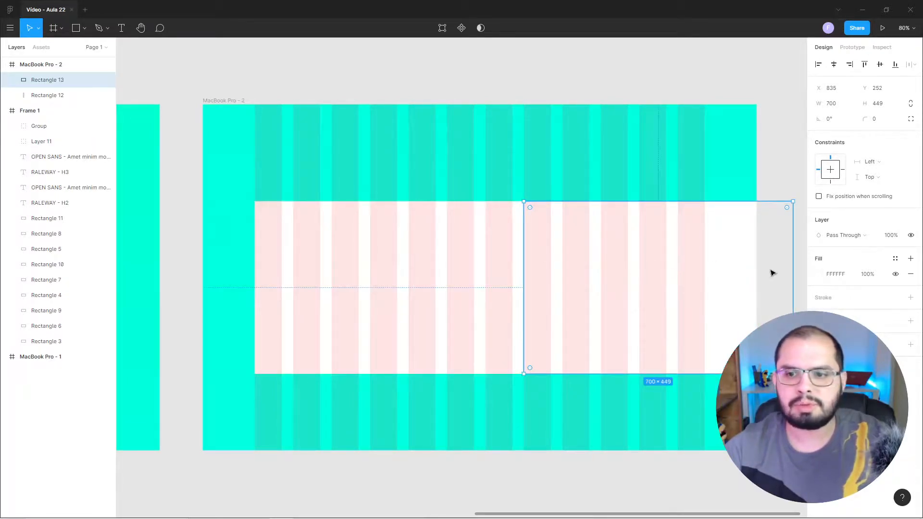
left_click_drag(792, 263, 704, 262)
left_click(767, 263)
left_click(673, 219)
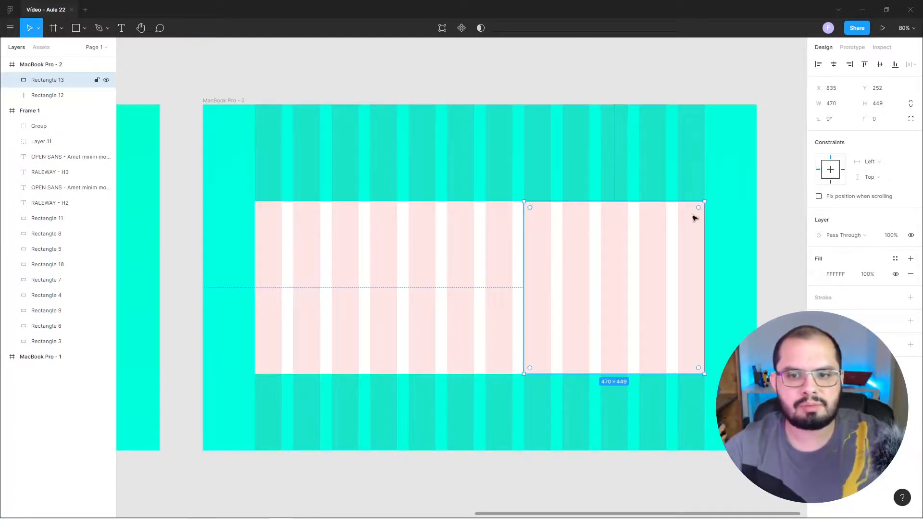
Run the Unsplash plugin on the 470-wide rectangle and search its photos for "marketing".
left_click(444, 226)
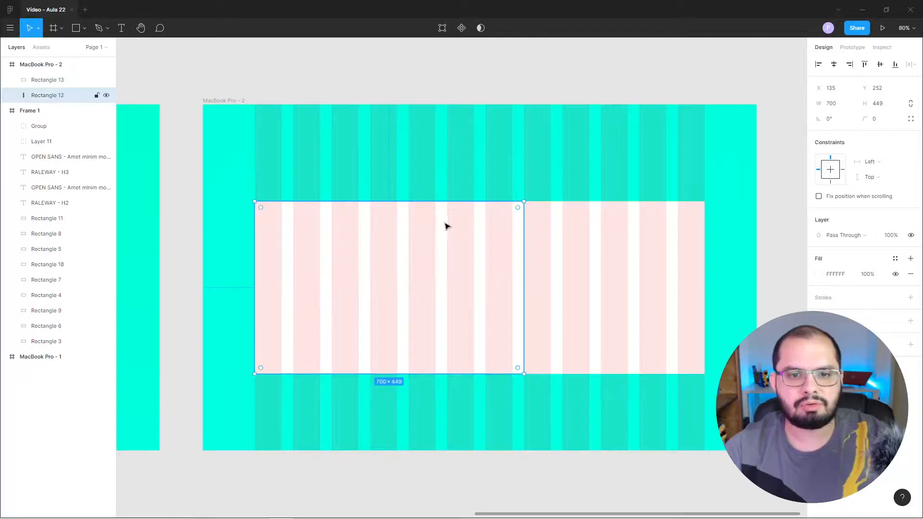
left_click(600, 250)
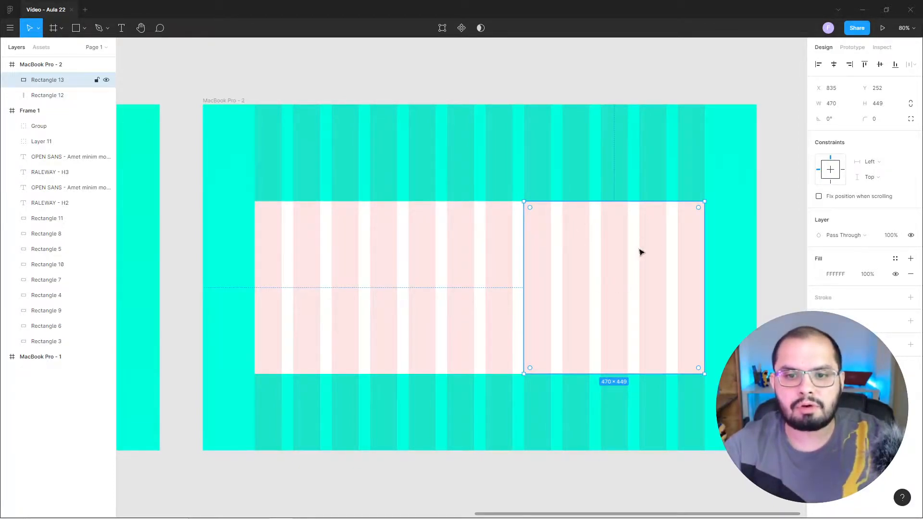
right_click(596, 222)
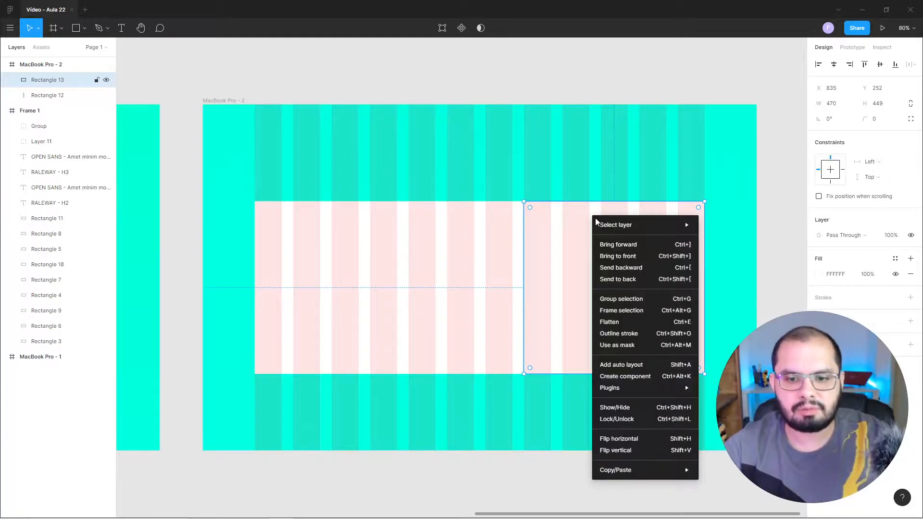
mouse_move(622, 389)
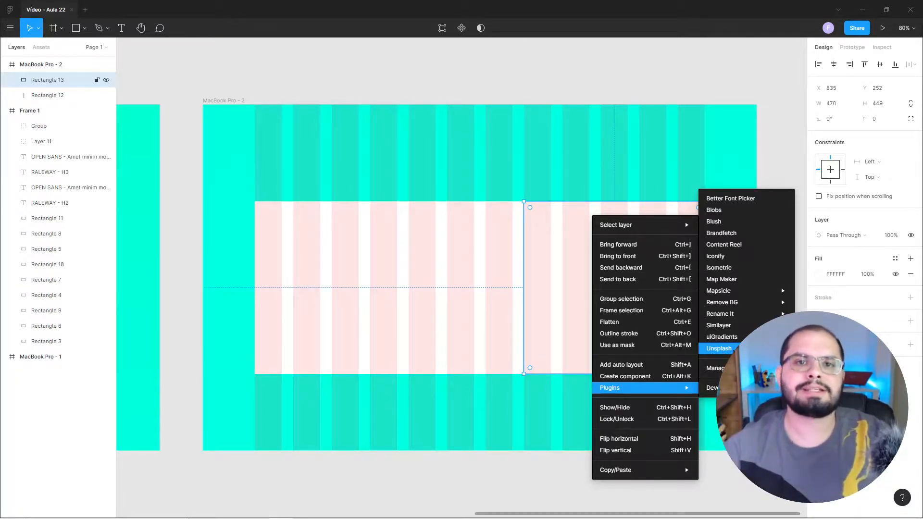
left_click(722, 350)
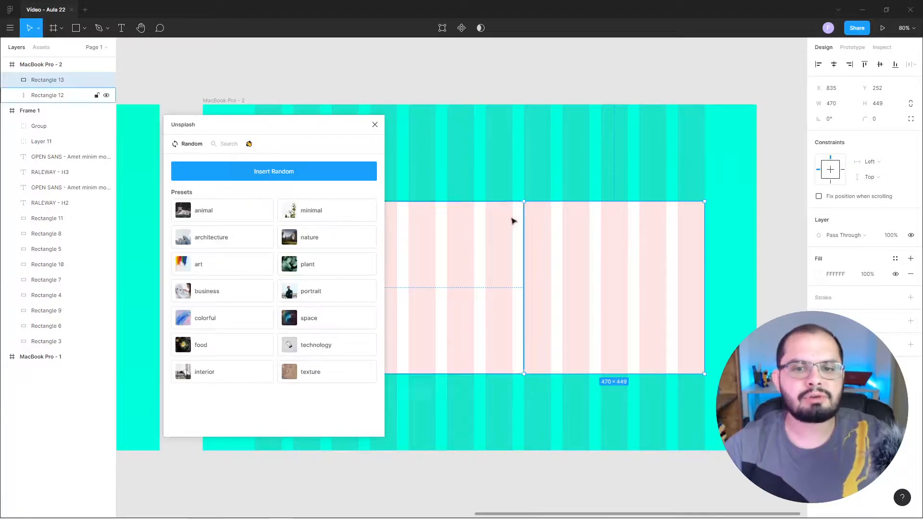
left_click(225, 145)
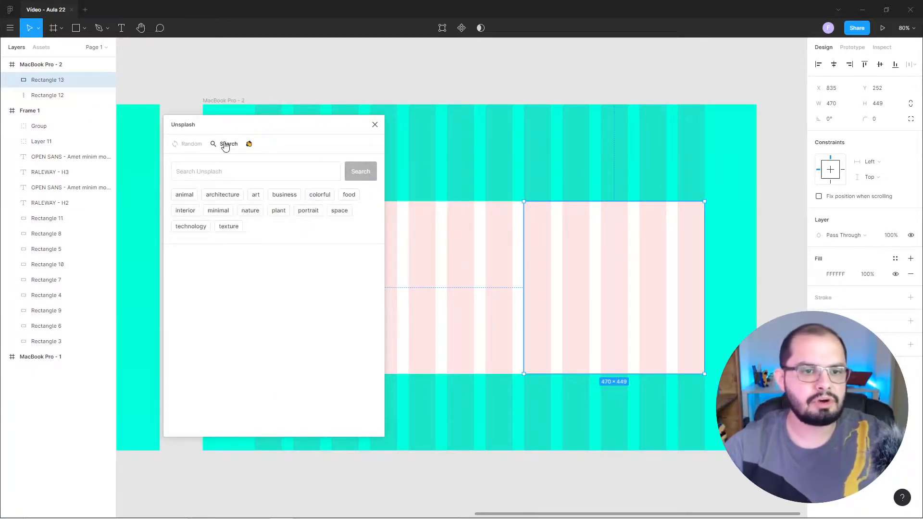
left_click(207, 168)
type("marketing")
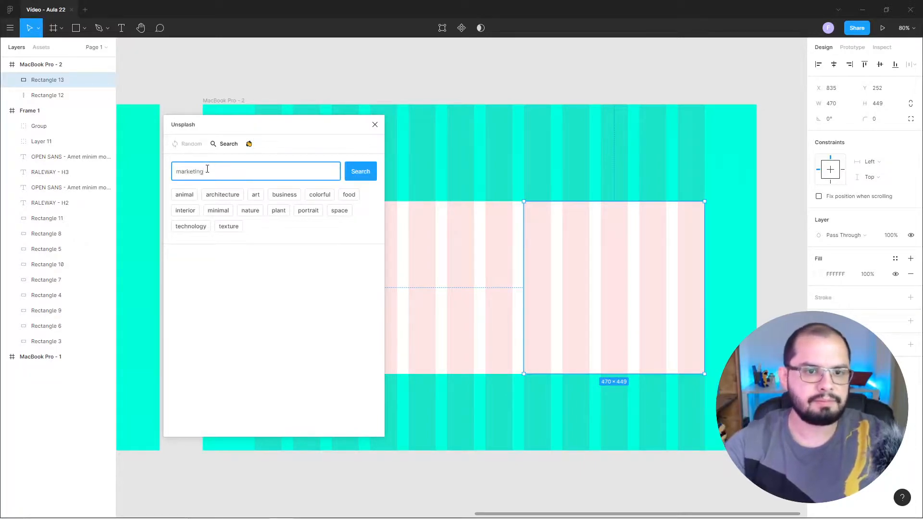
left_click(353, 174)
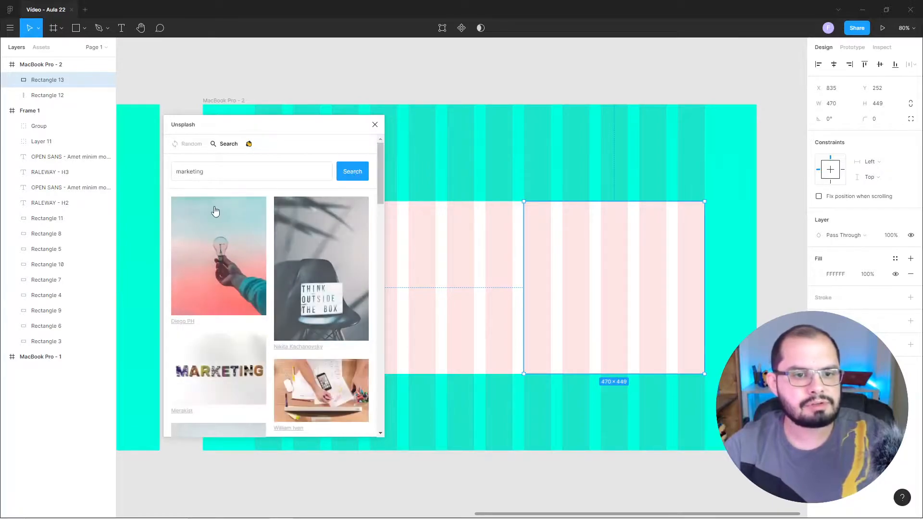
Fill the 470-wide rectangle with the photo of a hand holding a light bulb and close the Unsplash plugin.
left_click(222, 248)
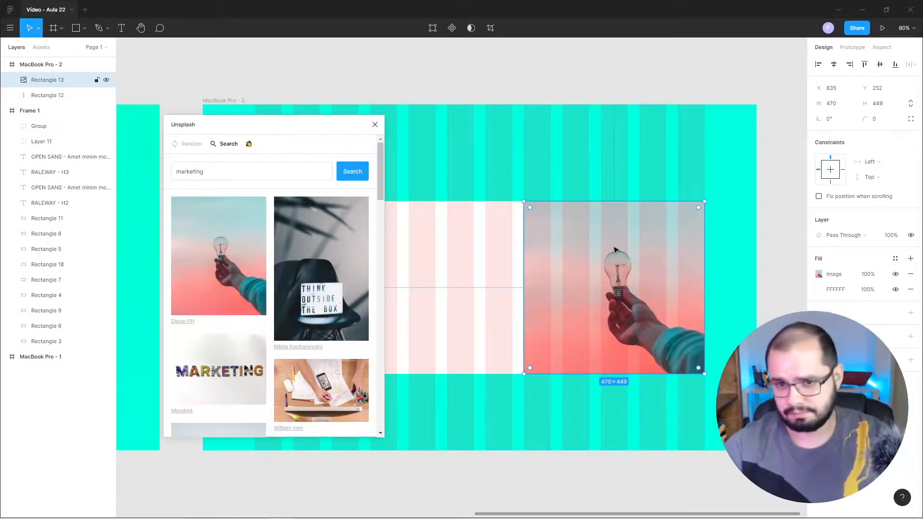
left_click(375, 125)
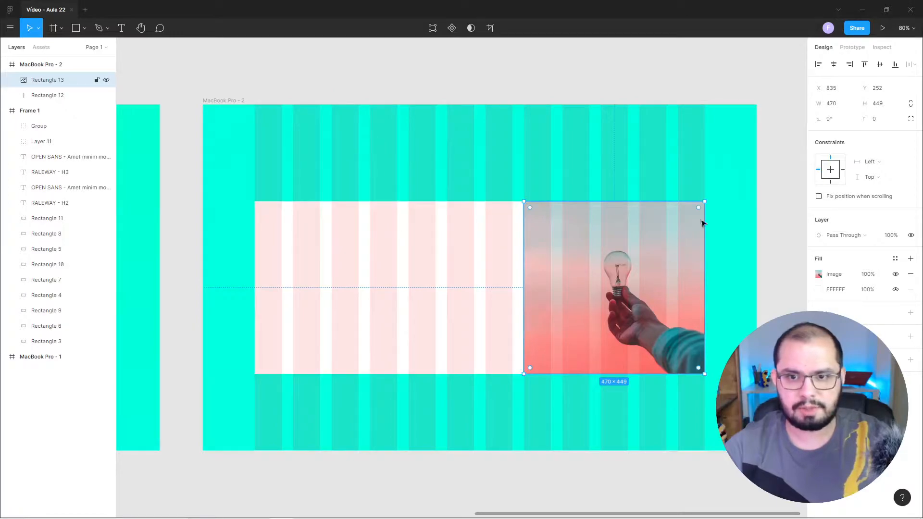
left_click(787, 225)
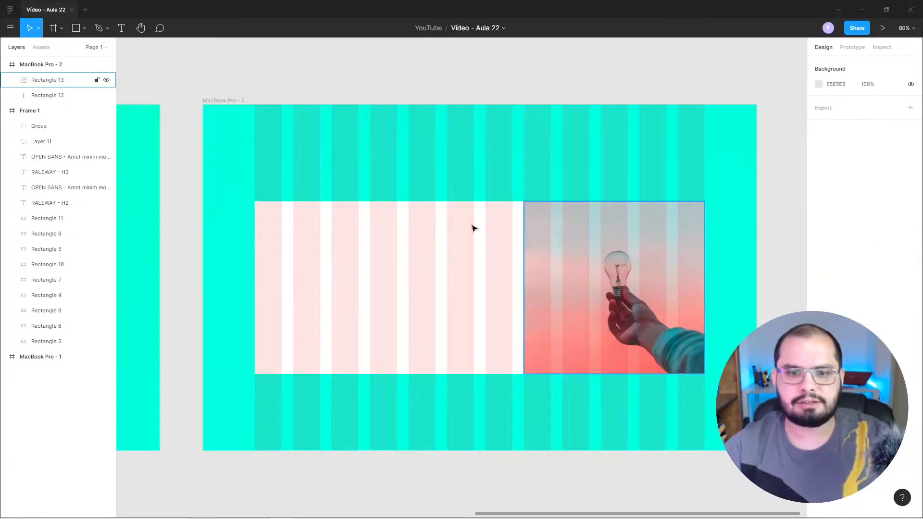
Add the text "SERVIÇOS" in the upper part of the white rectangle in the MacBook Pro - 2 frame.
left_click_drag(183, 200, 538, 239)
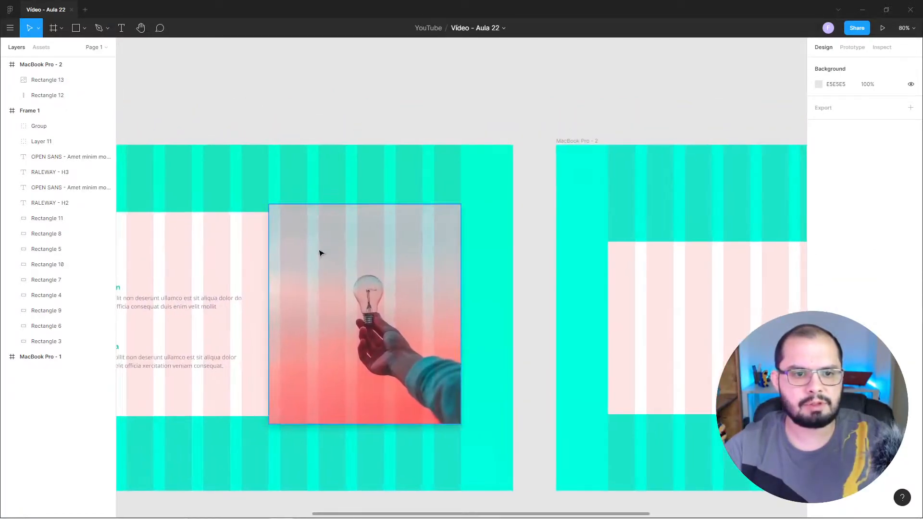
left_click_drag(546, 279, 175, 197)
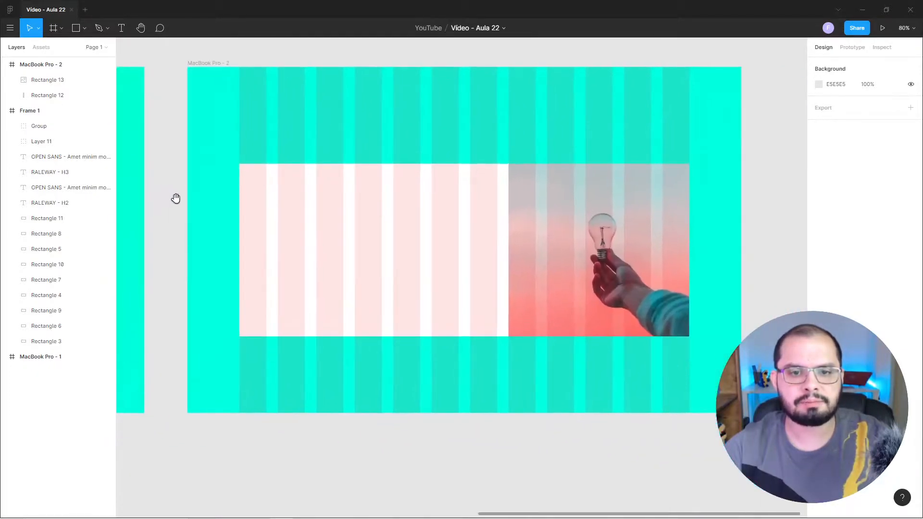
scroll(769, 308, "up", 2)
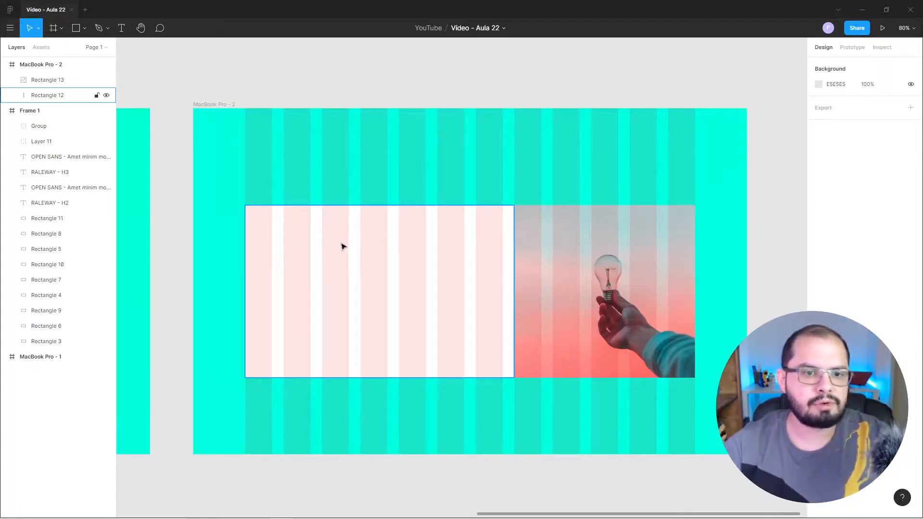
left_click(121, 28)
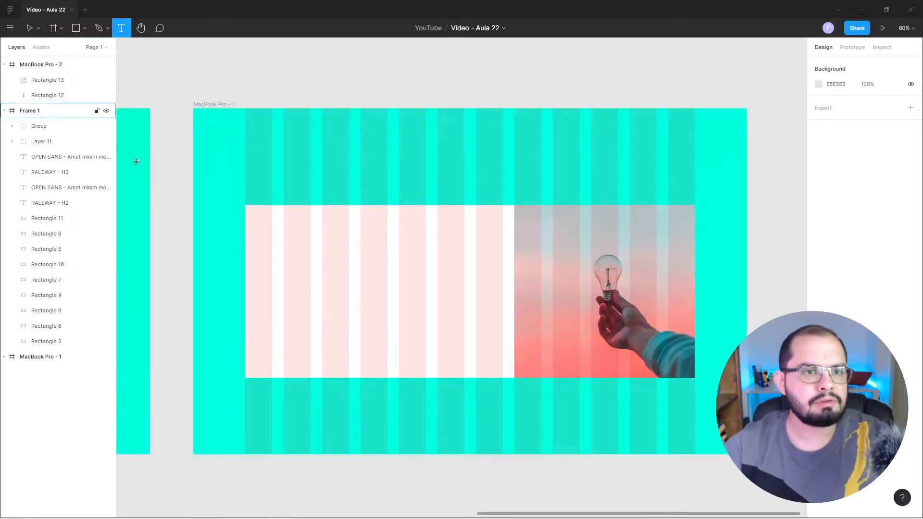
left_click(301, 243)
type("SERRVIÇOS")
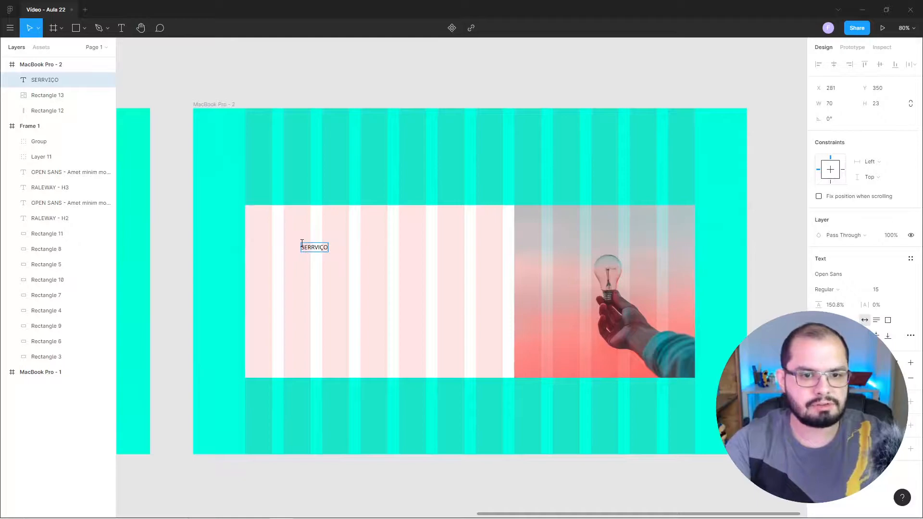
key("Left")
key("Left")
key("Left")
key("Left")
key("Left")
key("BackSpace")
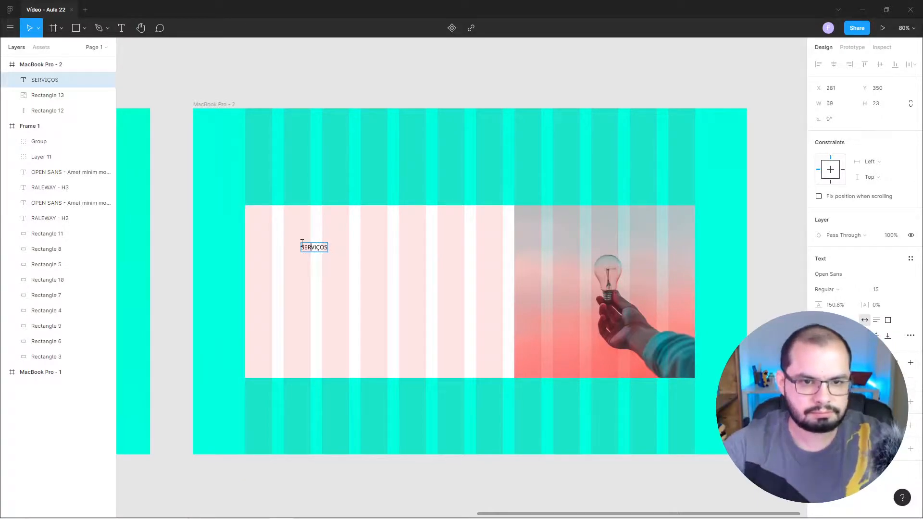
key("Escape")
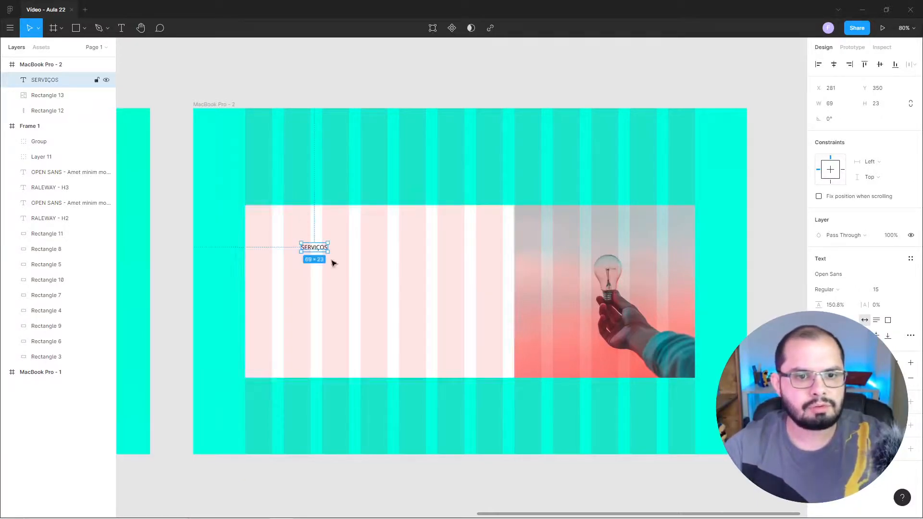
Set the SERVIÇOS heading in Raleway Bold with 15% letter spacing.
left_click(841, 282)
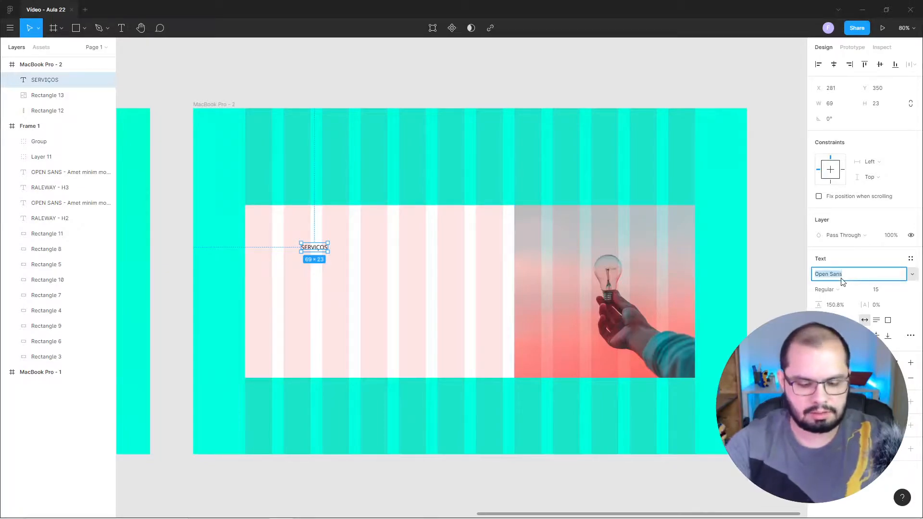
type("Raleway")
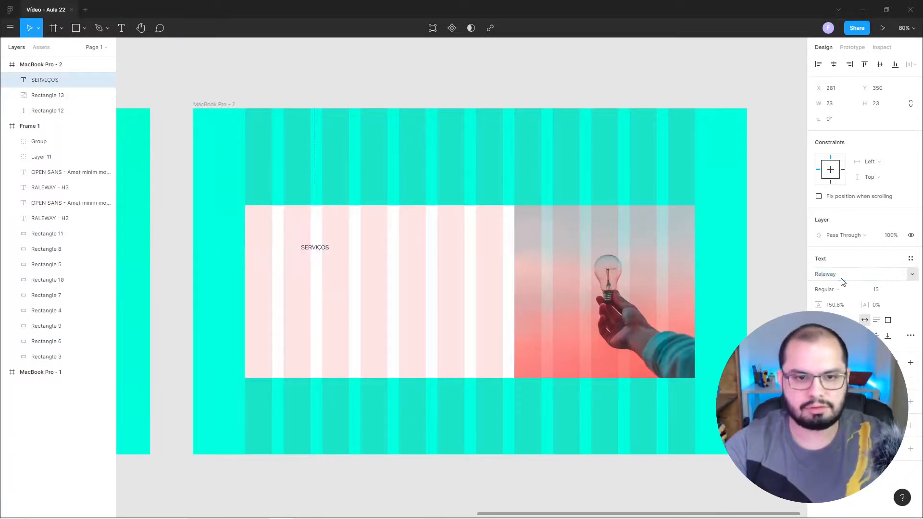
key("Return")
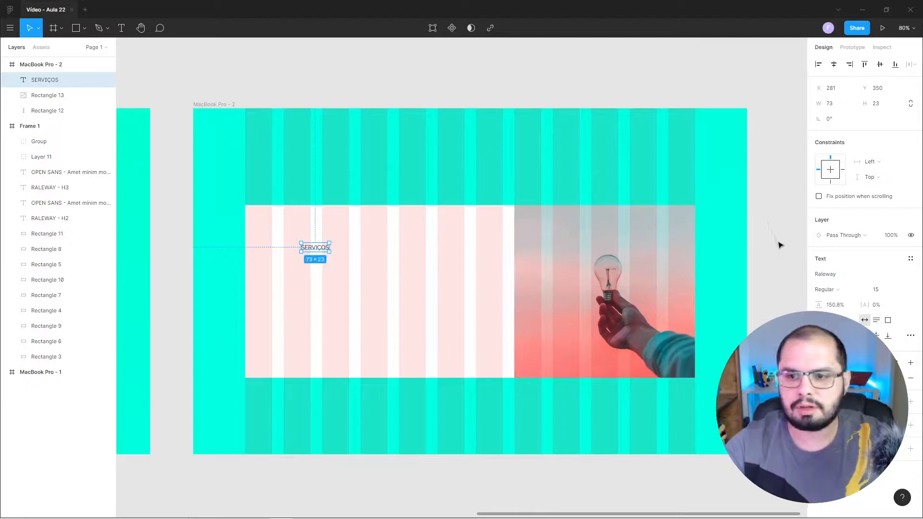
left_click(876, 305)
type("15")
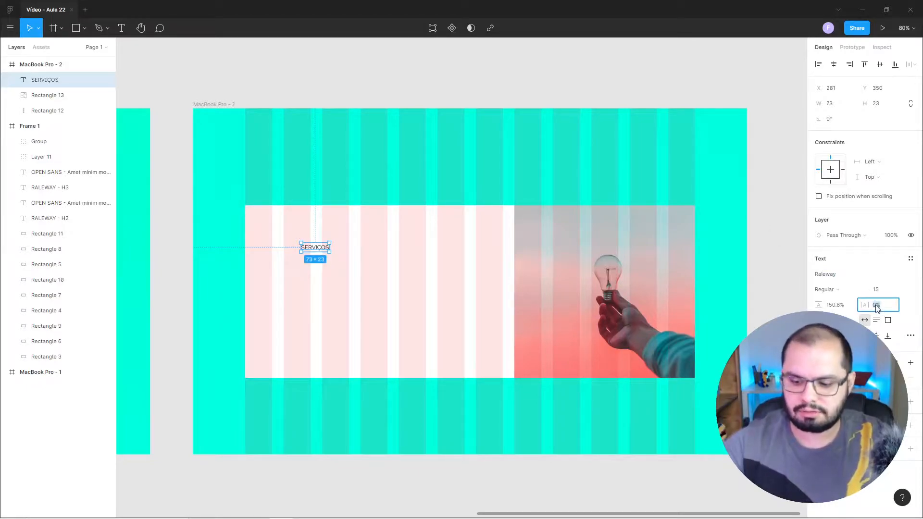
key("Return")
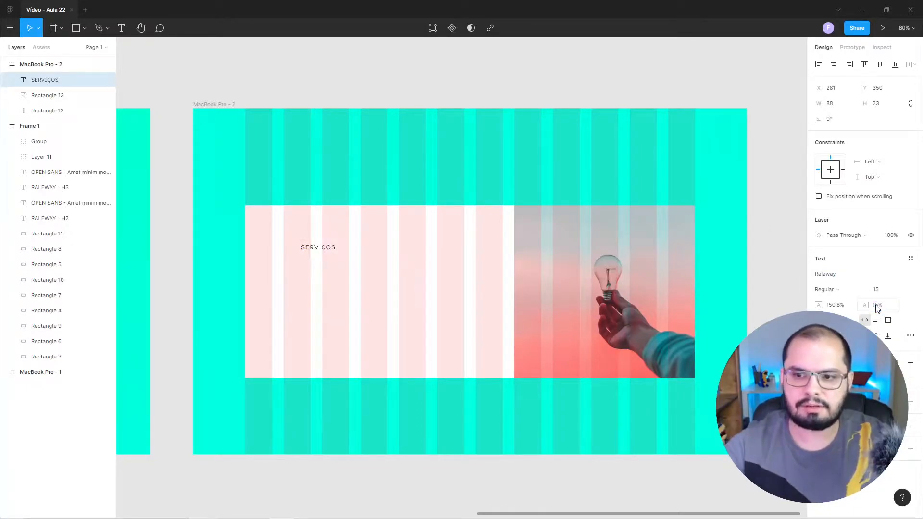
left_click(832, 290)
left_click(846, 324)
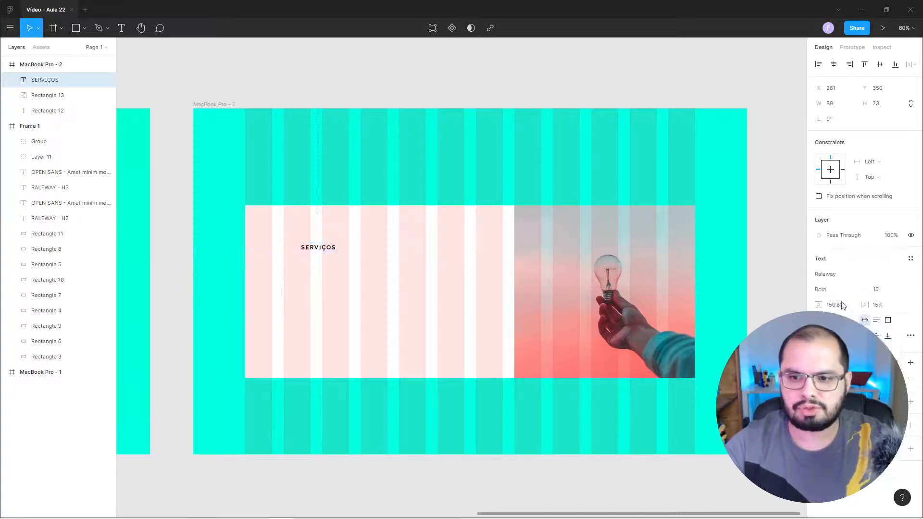
left_click(366, 101)
Check the text settings of the original SERVIÇOS heading and set the new heading's font size to 30.
left_click_drag(205, 211, 657, 235)
left_click(196, 240)
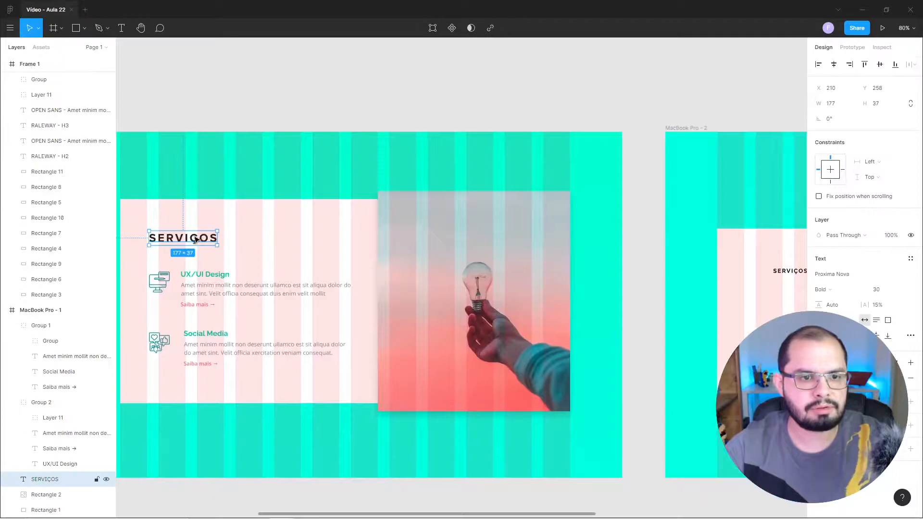
left_click(630, 109)
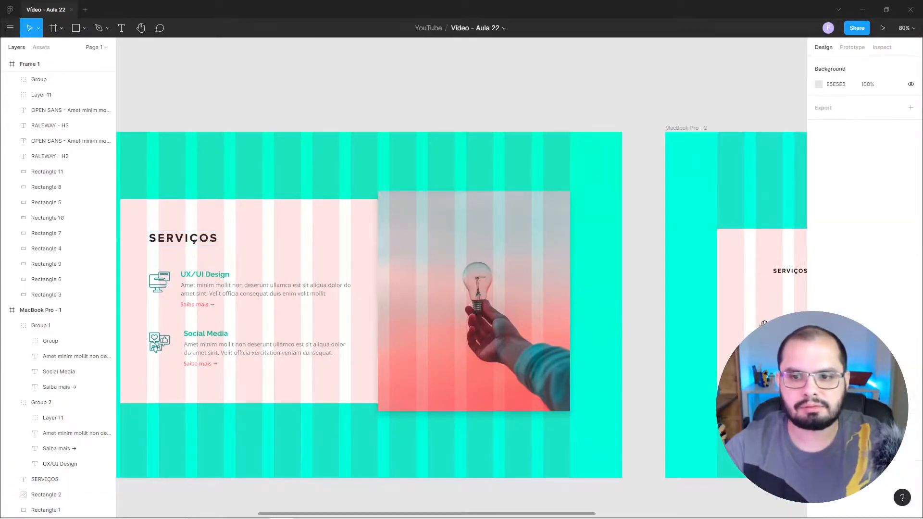
left_click_drag(776, 331, 367, 275)
left_click(382, 217)
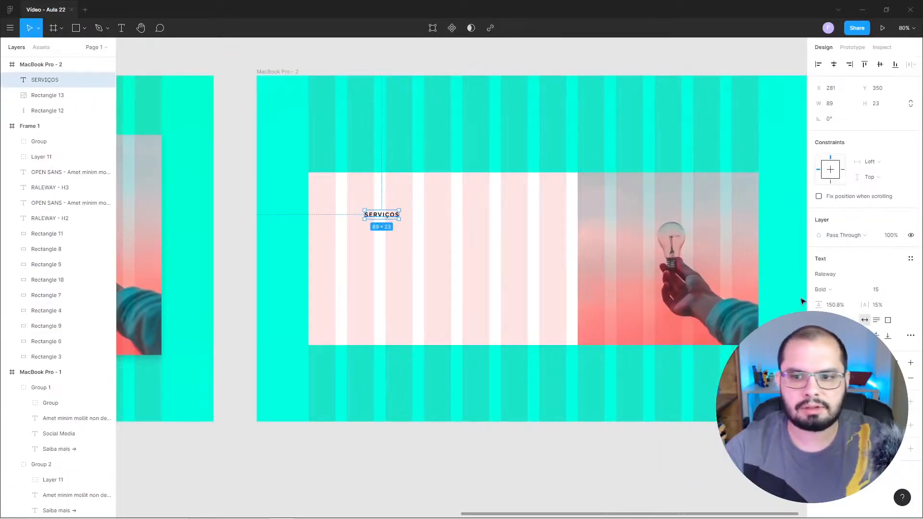
left_click(873, 290)
type("30")
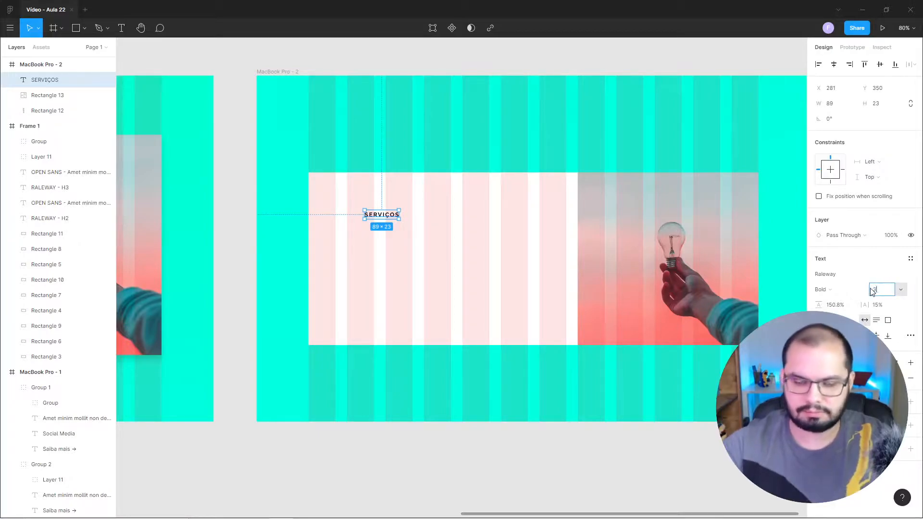
key("Return")
left_click(440, 62)
Hide the MacBook Pro - 2 frame's column grid and move the SERVIÇOS heading to about X 237, Y 325.
left_click_drag(535, 181, 466, 215)
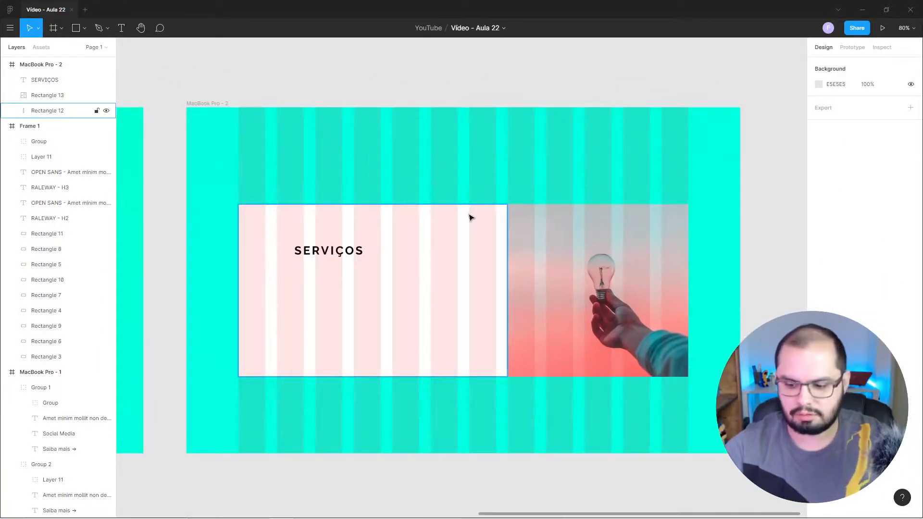
key("ctrl+equal")
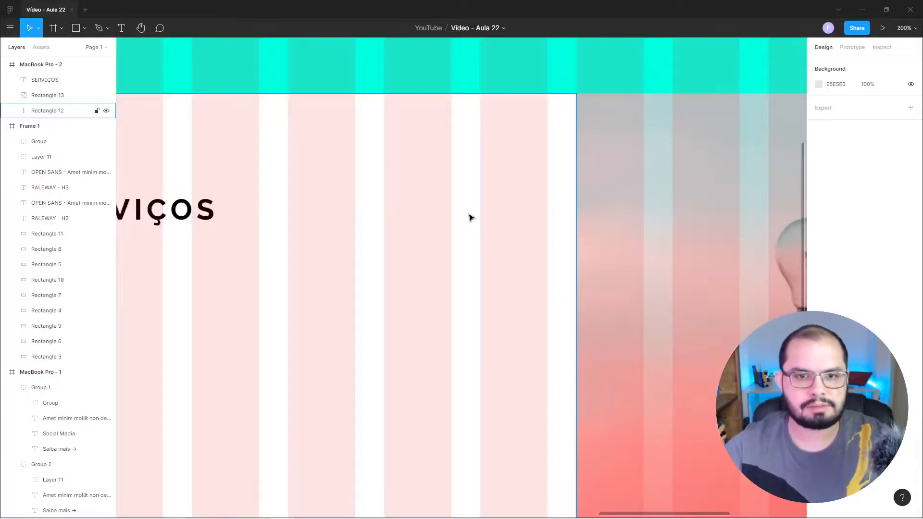
key("ctrl+minus")
mouse_move(421, 231)
left_mouse_down()
mouse_move(432, 237)
mouse_move(445, 226)
mouse_move(414, 227)
left_mouse_up()
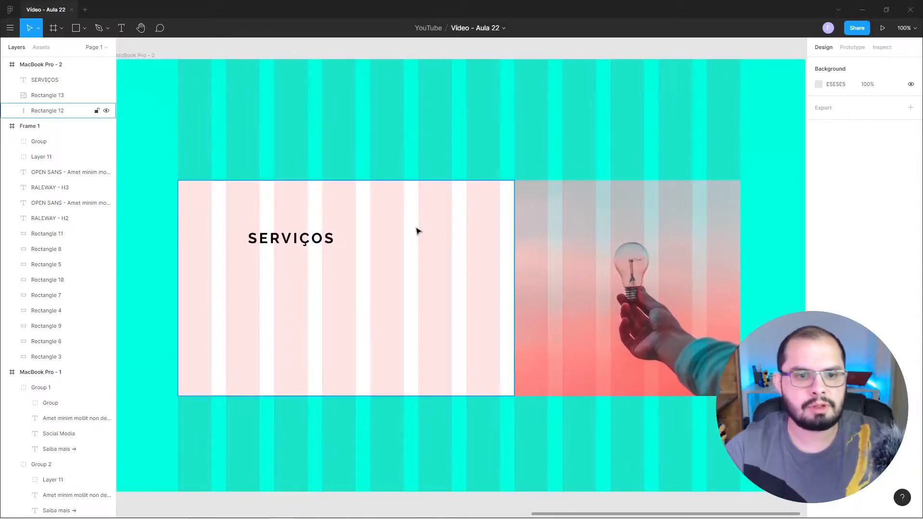
left_click(137, 54)
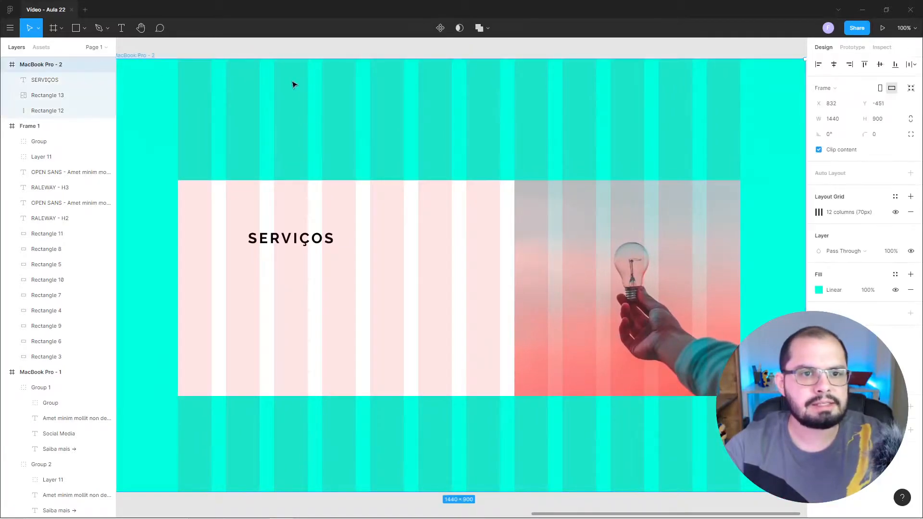
left_click(895, 213)
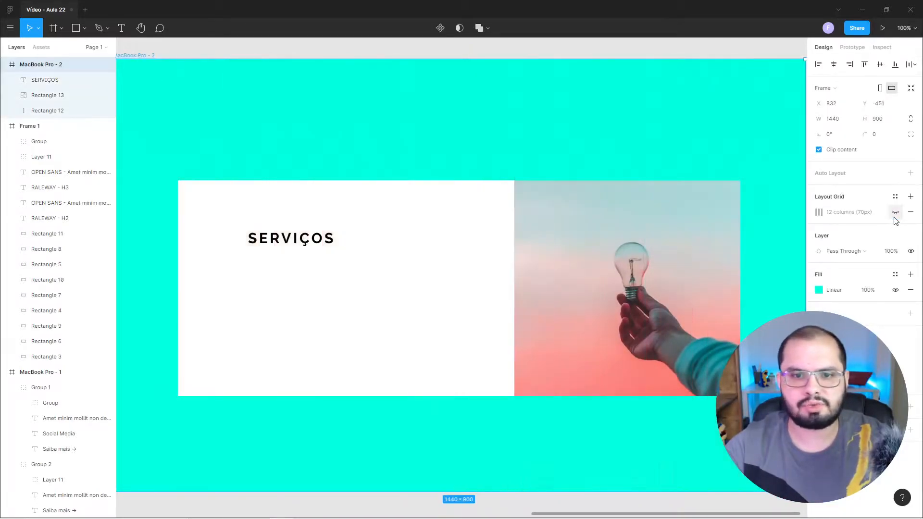
left_click(379, 55)
left_click_drag(296, 242, 275, 232)
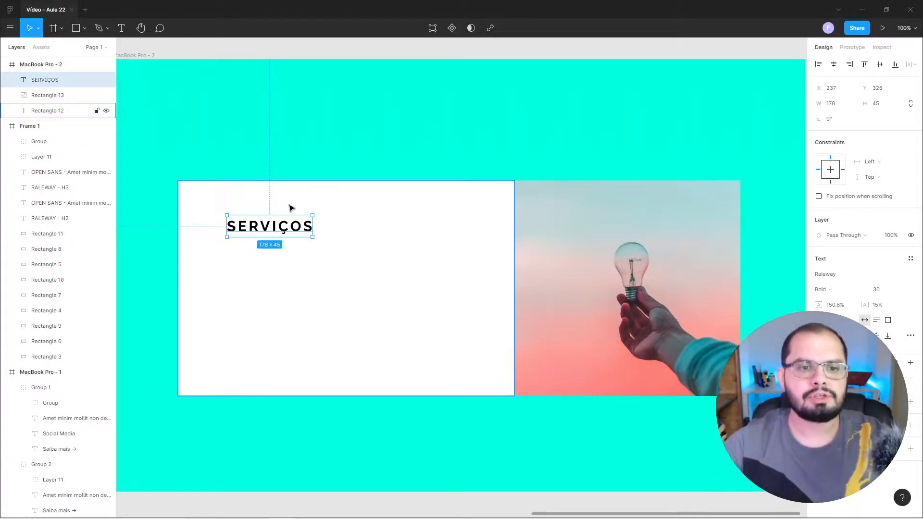
left_click(272, 49)
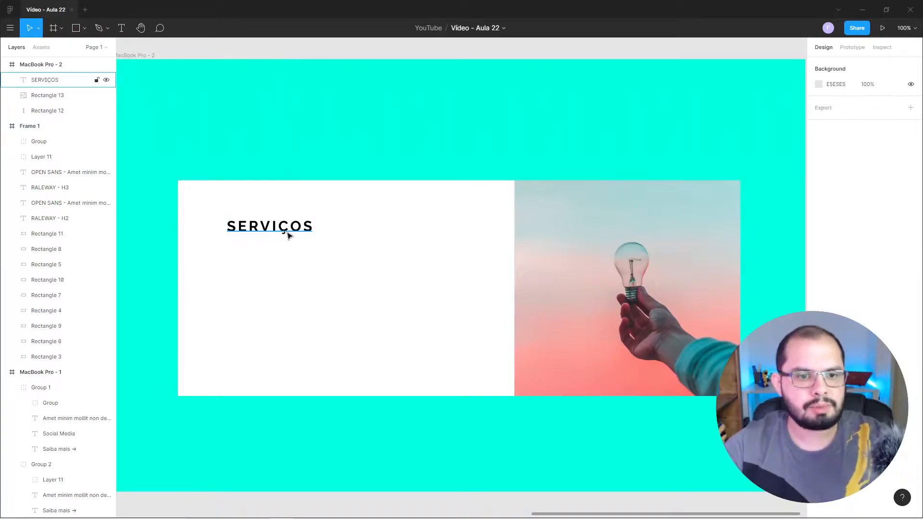
Duplicate the SERVIÇOS heading straight below at about Y 405 and change the copy's text to "UX/UI DESIGN".
left_click_drag(285, 233, 292, 274)
double_click(295, 268)
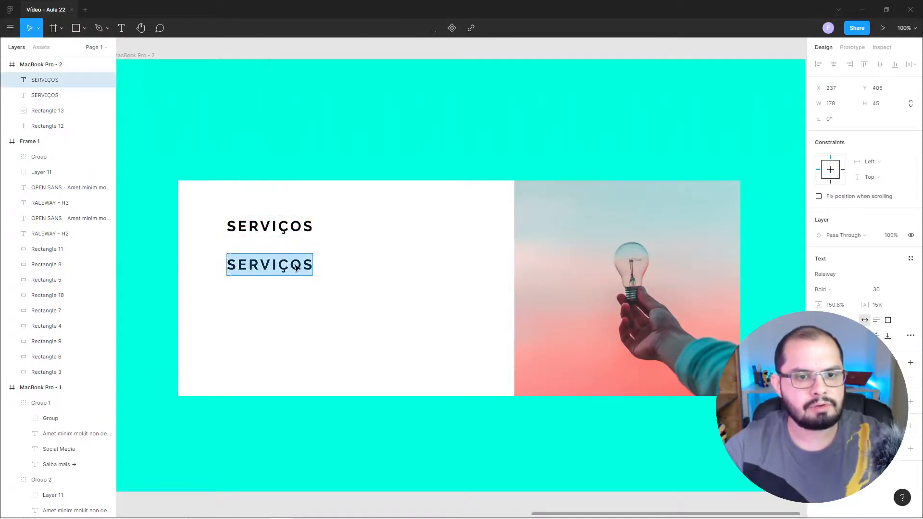
type("u")
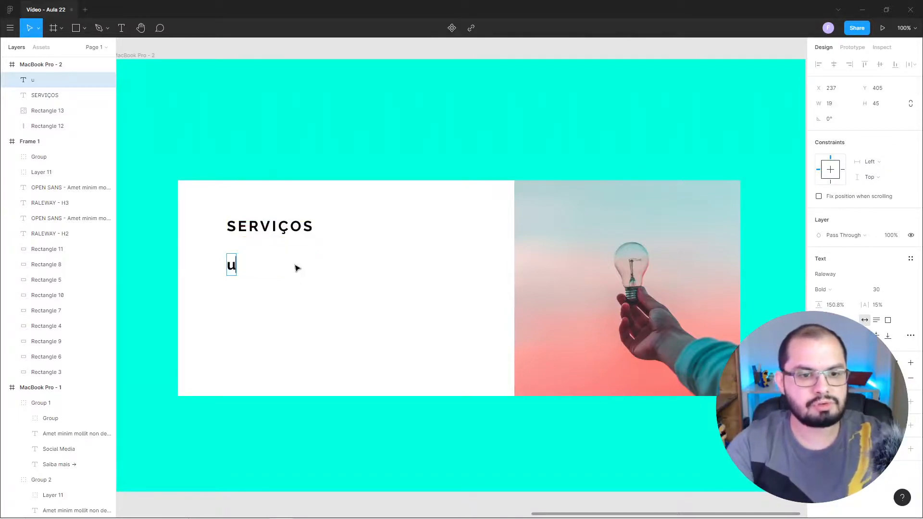
key("BackSpace")
type("UX/UI")
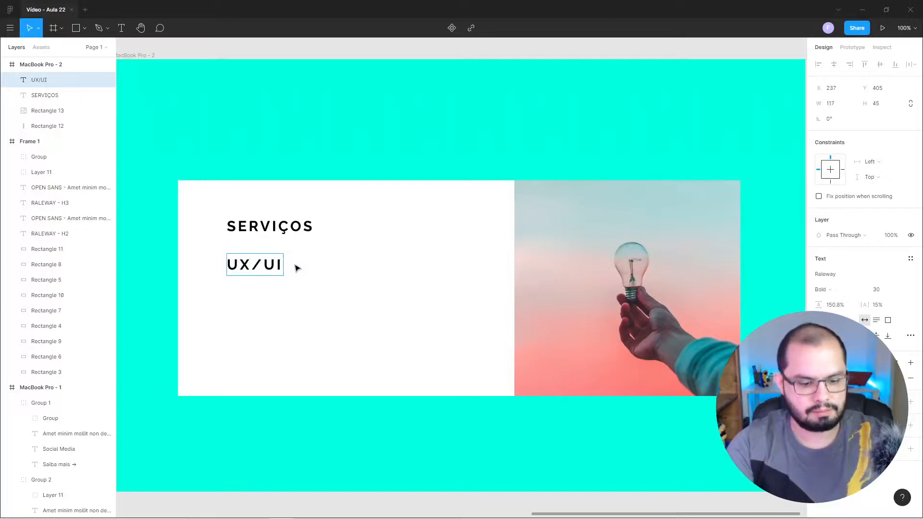
type(" DESIGN")
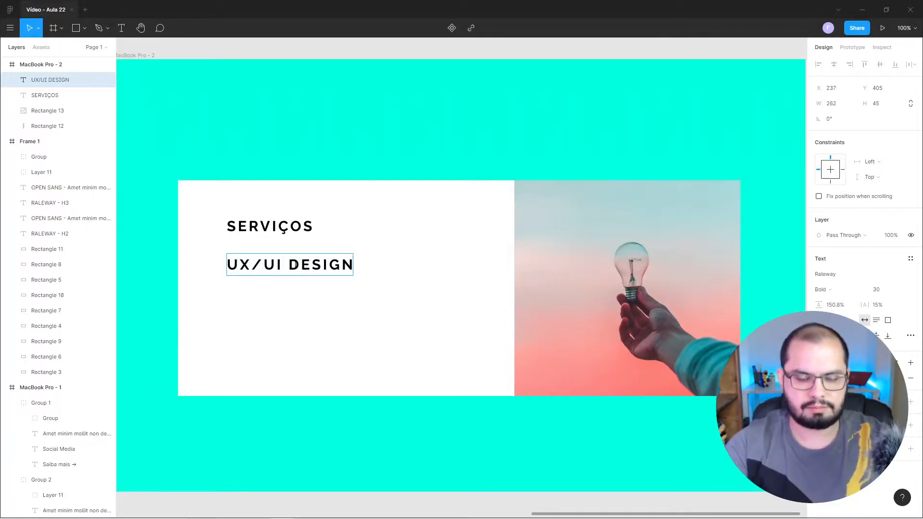
key("Escape")
left_click(307, 55)
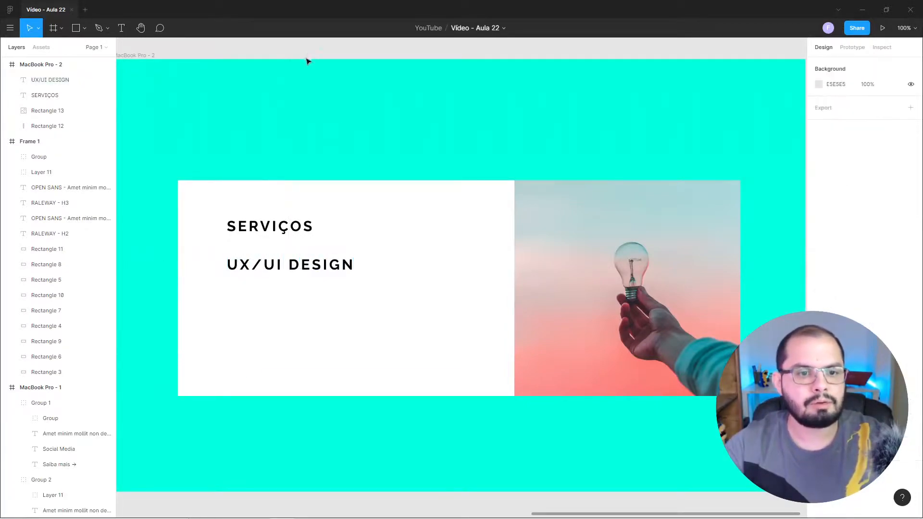
Duplicate the UX/UI DESIGN text straight below, at about Y 554.
left_click_drag(283, 272, 296, 314)
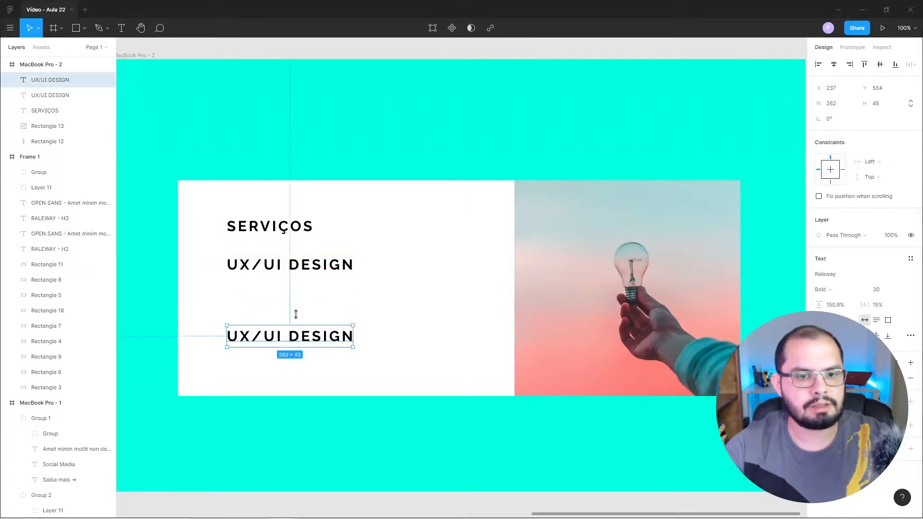
left_click(219, 50)
Add a text box about 478 × 74 below the first UX/UI DESIGN heading and fill it with Content Reel's Lorem Ipsum (short).
left_click(123, 30)
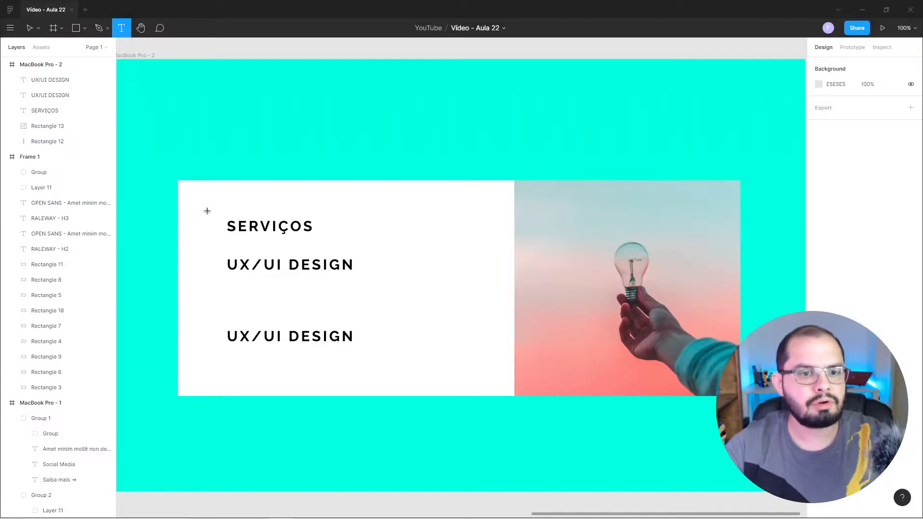
left_click_drag(229, 281, 460, 317)
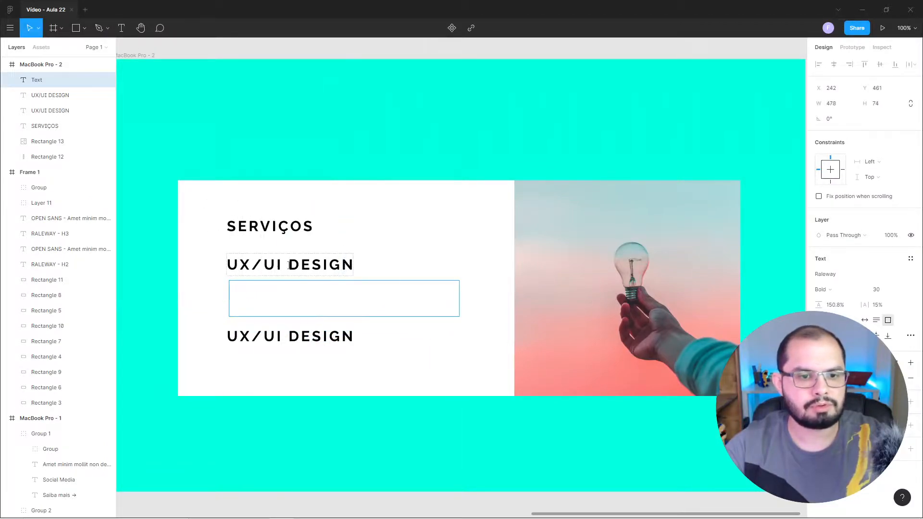
right_click(239, 288)
mouse_move(265, 327)
mouse_move(350, 328)
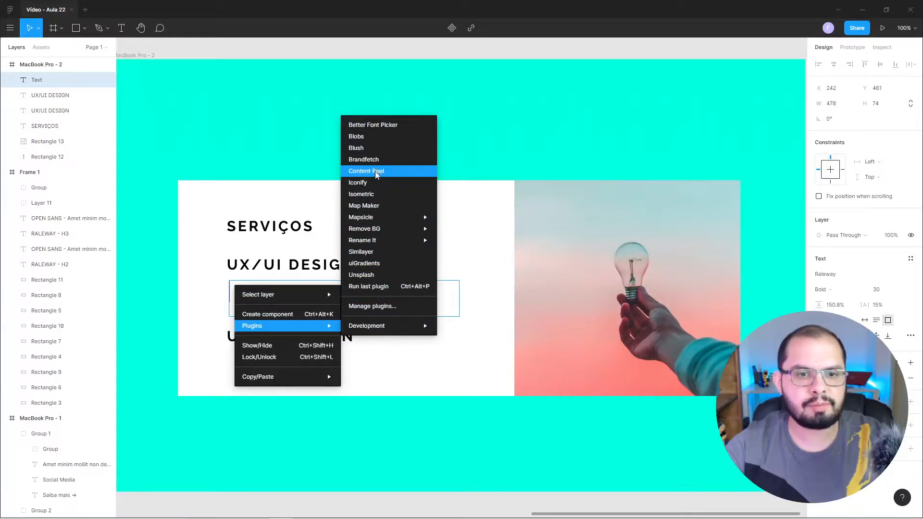
left_click(376, 172)
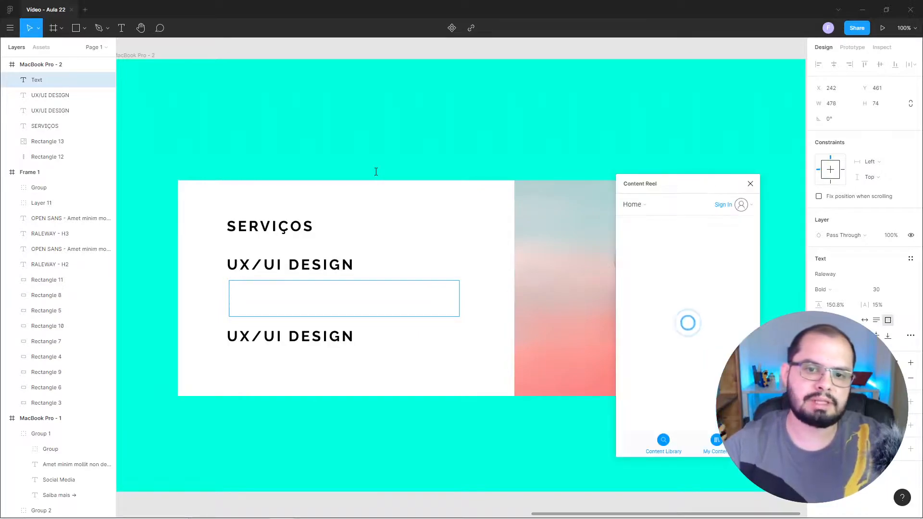
left_click_drag(681, 186, 643, 119)
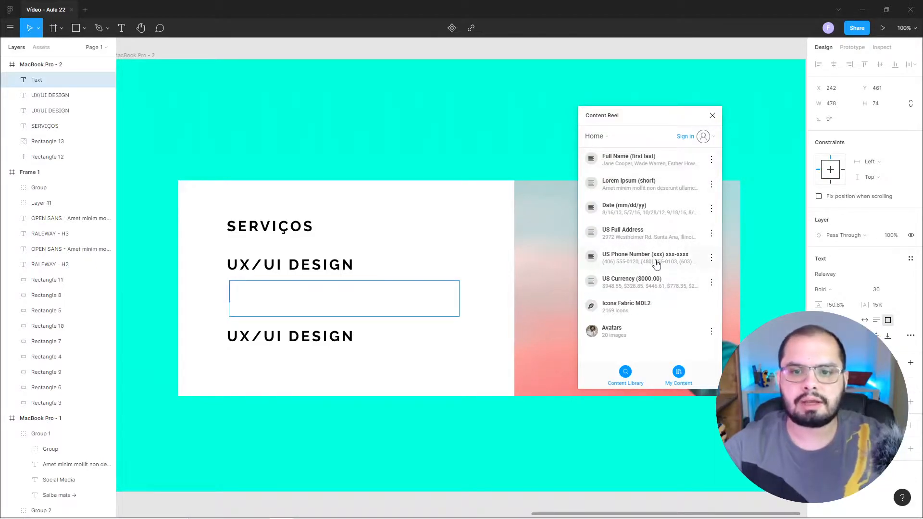
left_click(637, 188)
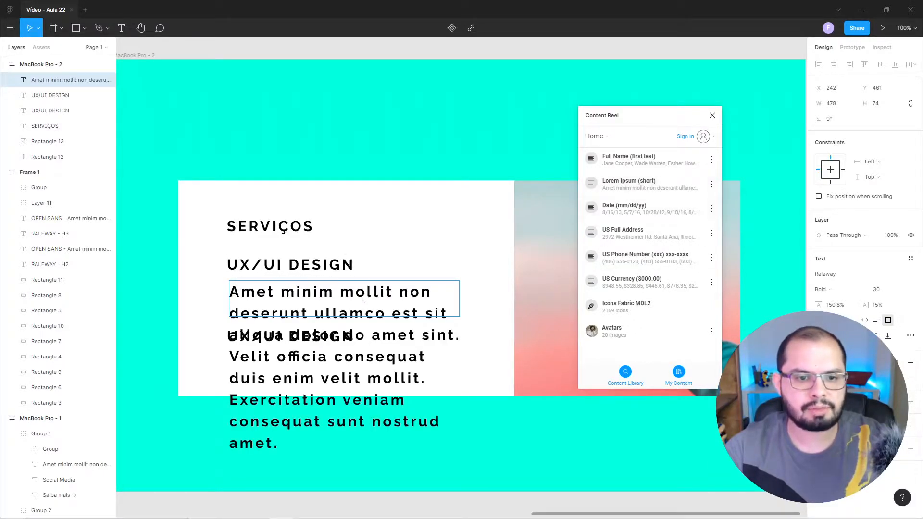
left_click(712, 117)
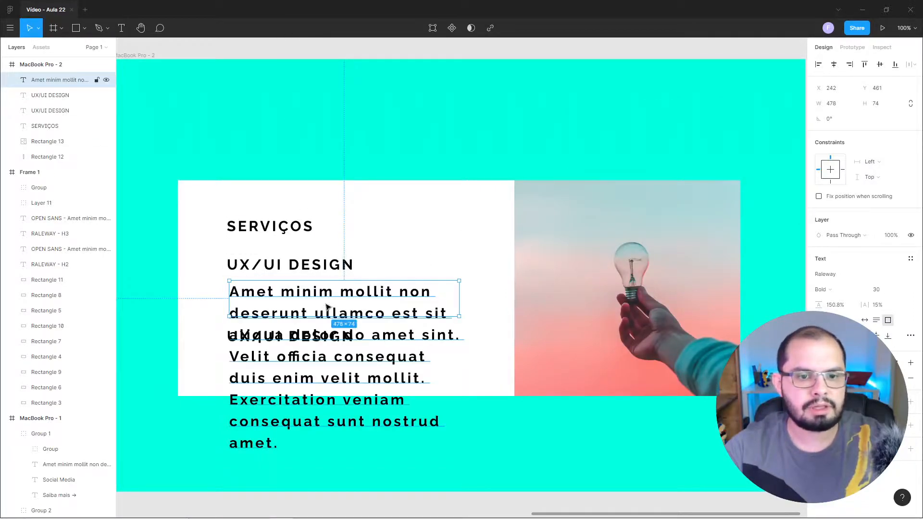
Set the placeholder paragraph's font to Open Sans Regular at size 15.
left_click(828, 278)
type("Open Sans")
key("Return")
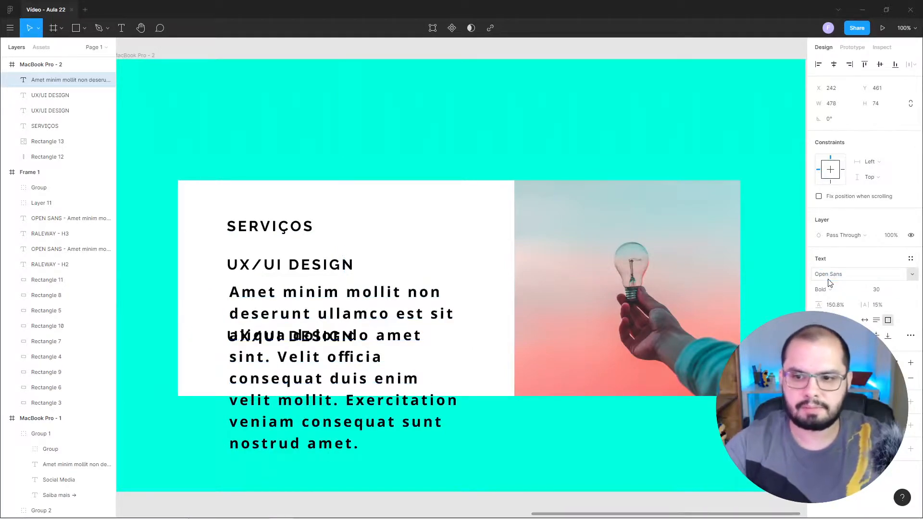
left_click(822, 289)
left_click(837, 267)
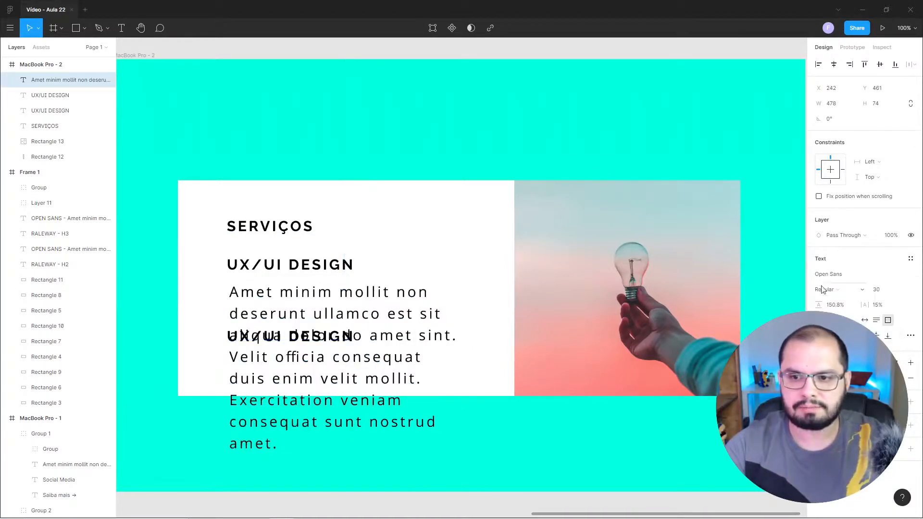
left_click(878, 290)
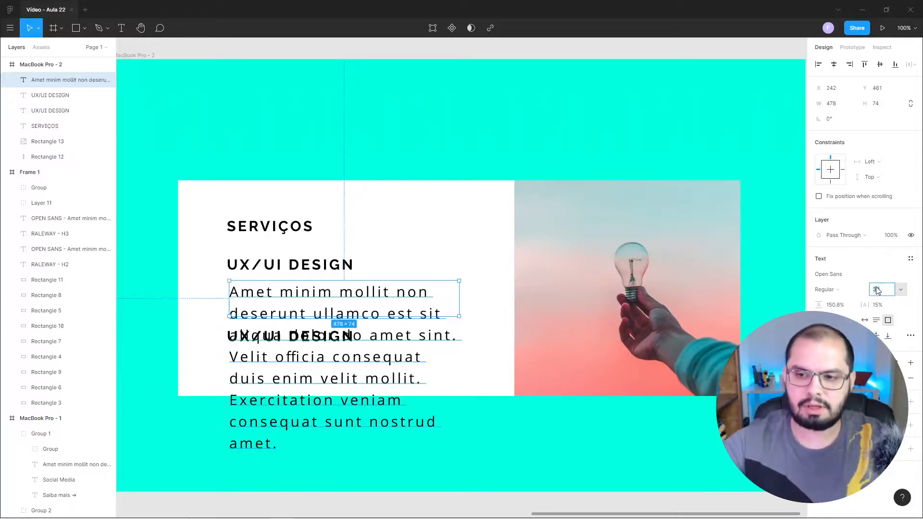
type("14")
key("Return")
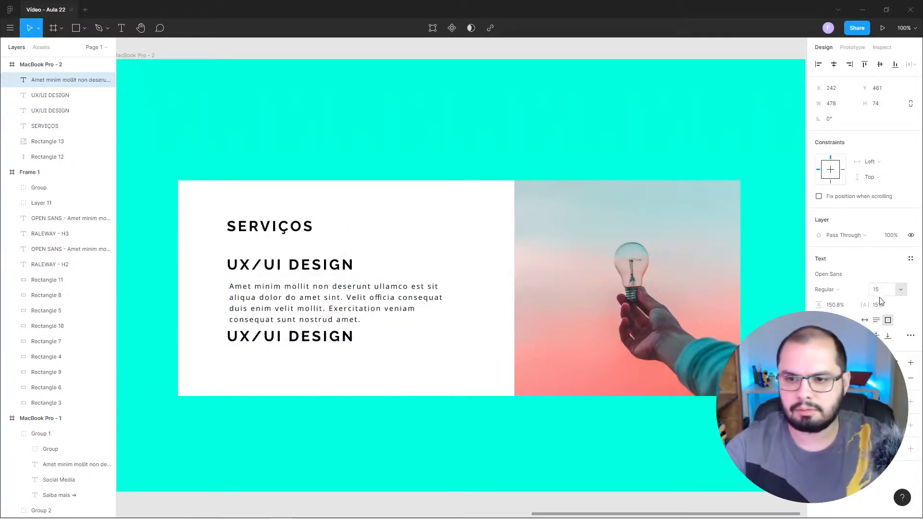
left_click(832, 305)
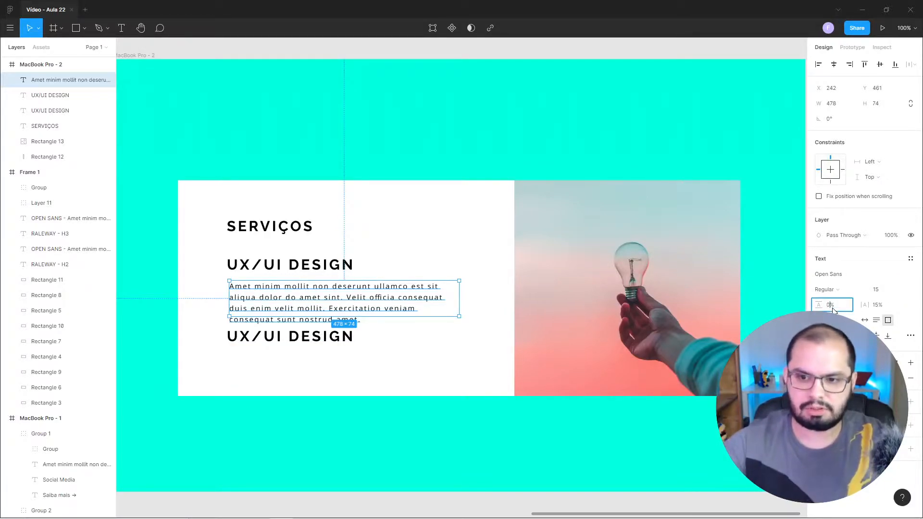
type("0")
key("Return")
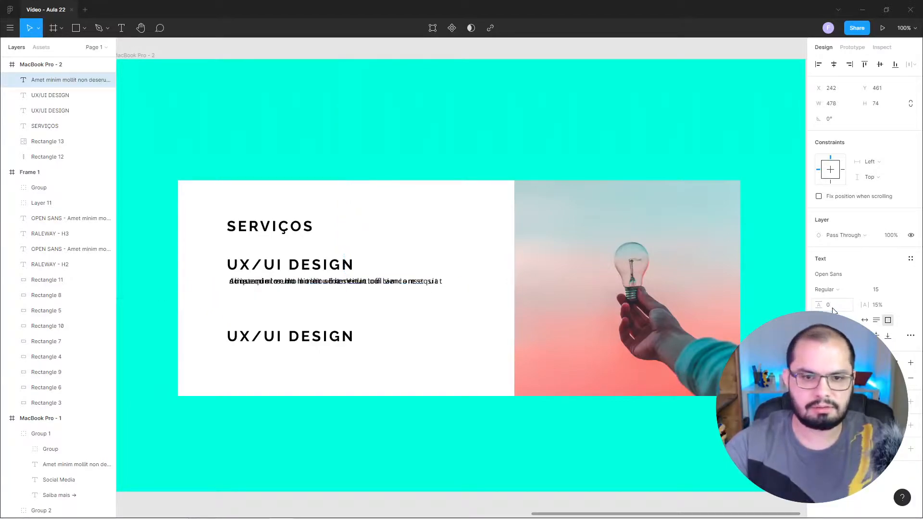
Set the placeholder paragraph's line height to Auto and its letter spacing to 0%.
left_click(833, 306)
key("BackSpace")
key("Return")
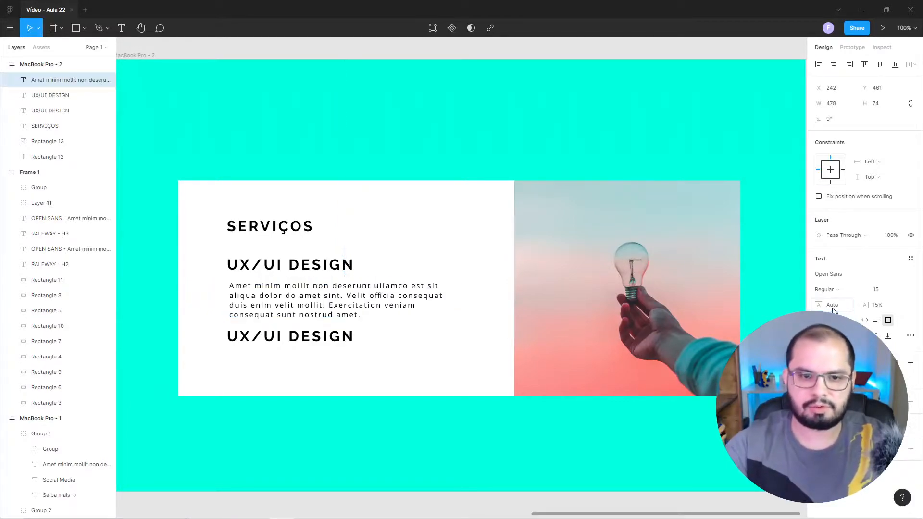
left_click(878, 308)
key("BackSpace")
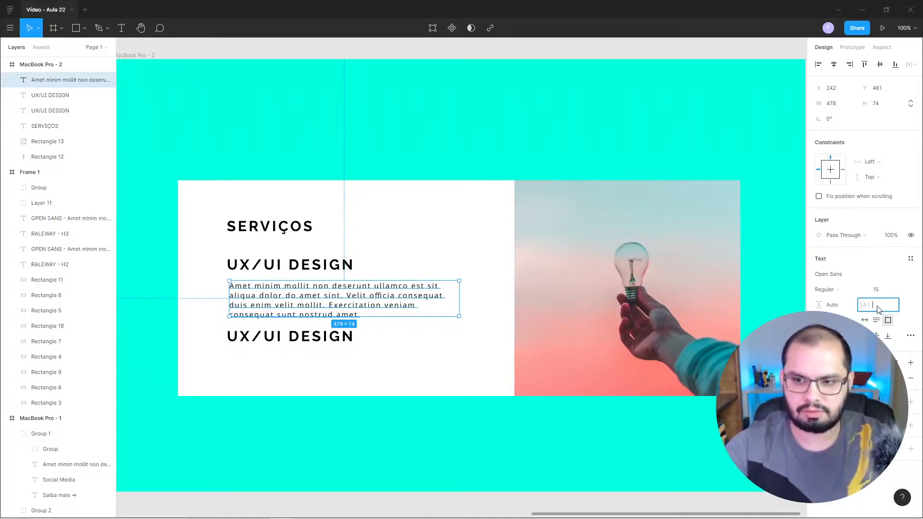
type("0")
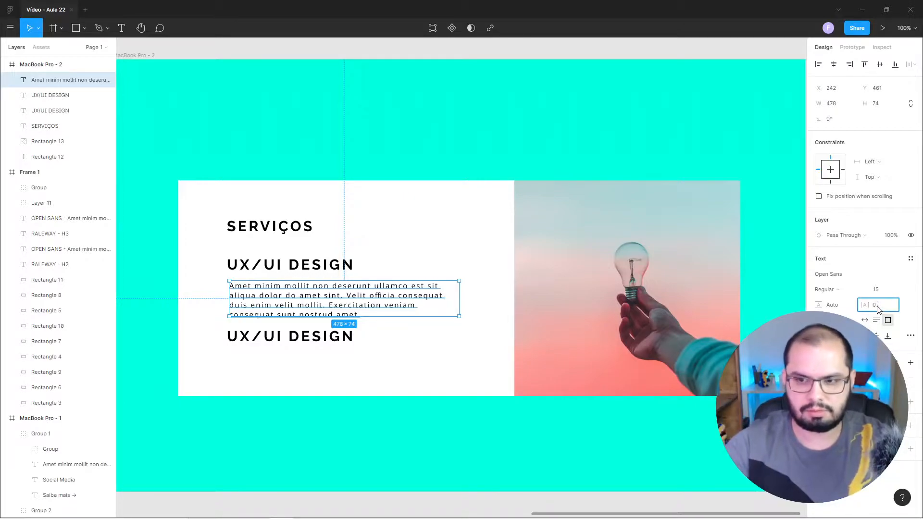
key("Return")
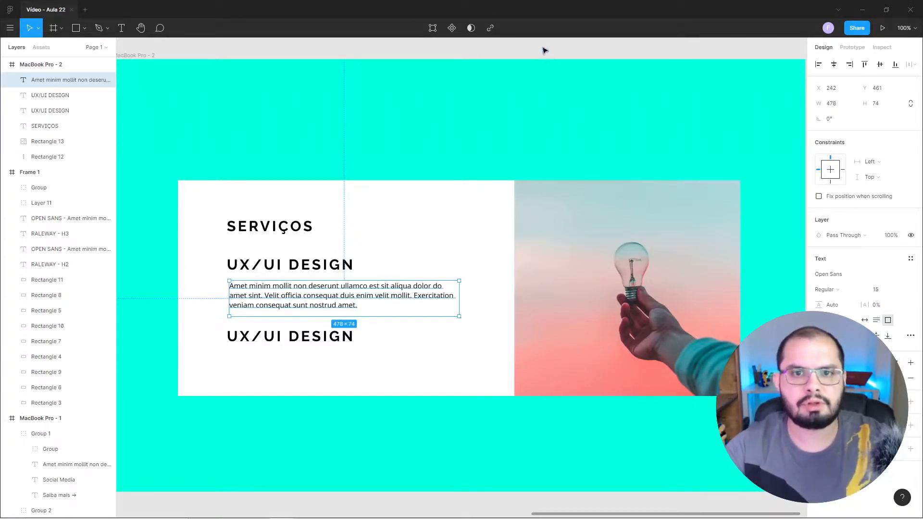
left_click(544, 50)
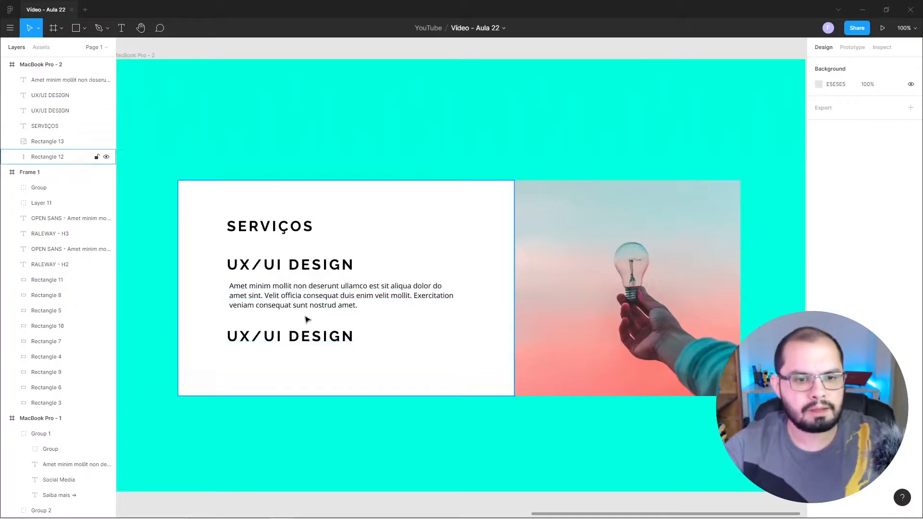
Duplicate the placeholder paragraph straight below the second UX/UI DESIGN heading, at about Y 599.
left_click(304, 300)
left_click_drag(303, 301, 307, 365)
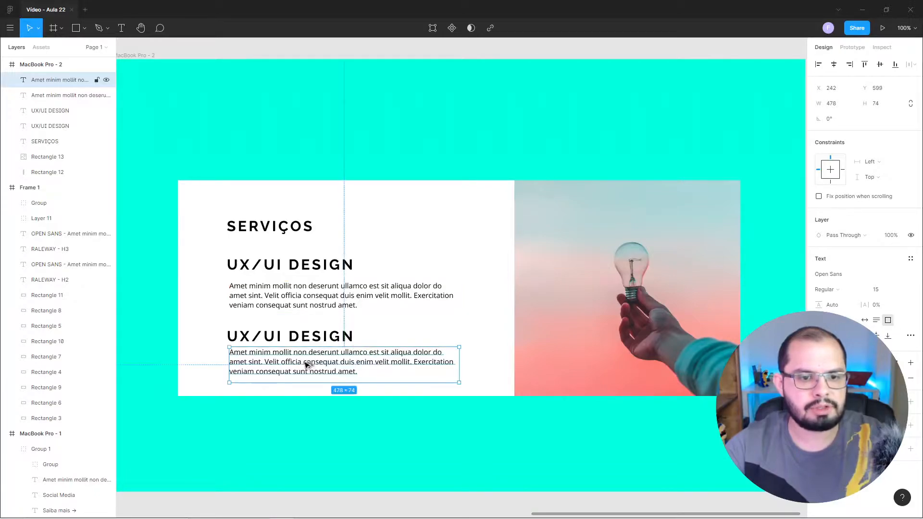
left_click(325, 55)
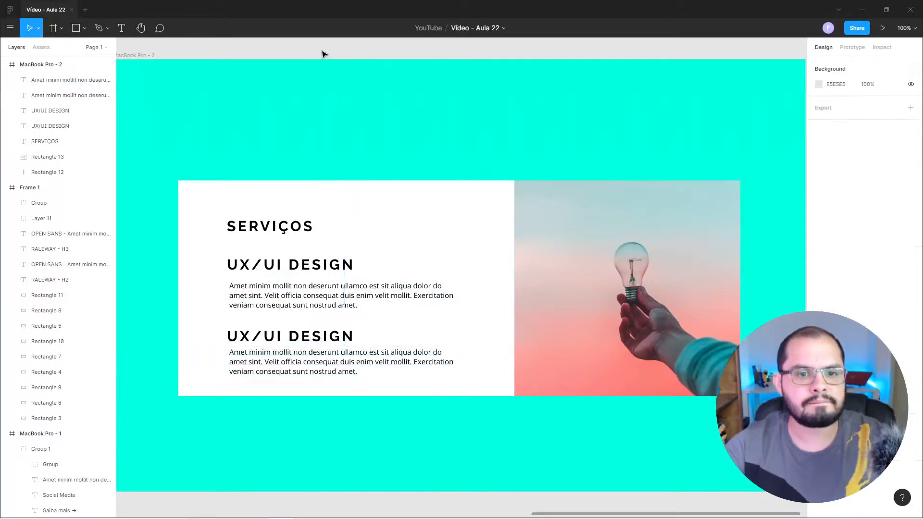
Duplicate the first paragraph at about Y 540, change the copy's text to "Mais Informações →" and set its box to auto width.
left_click(339, 304)
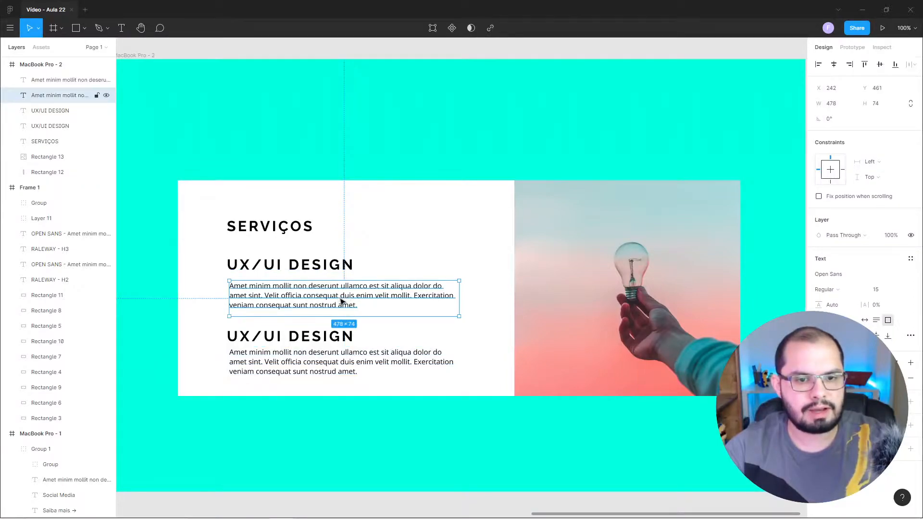
left_click_drag(341, 300, 346, 336)
double_click(358, 327)
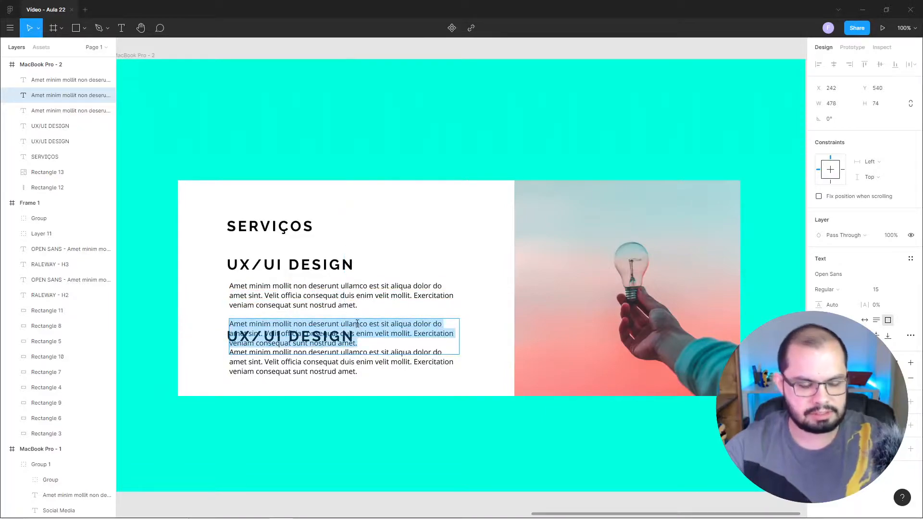
type("m")
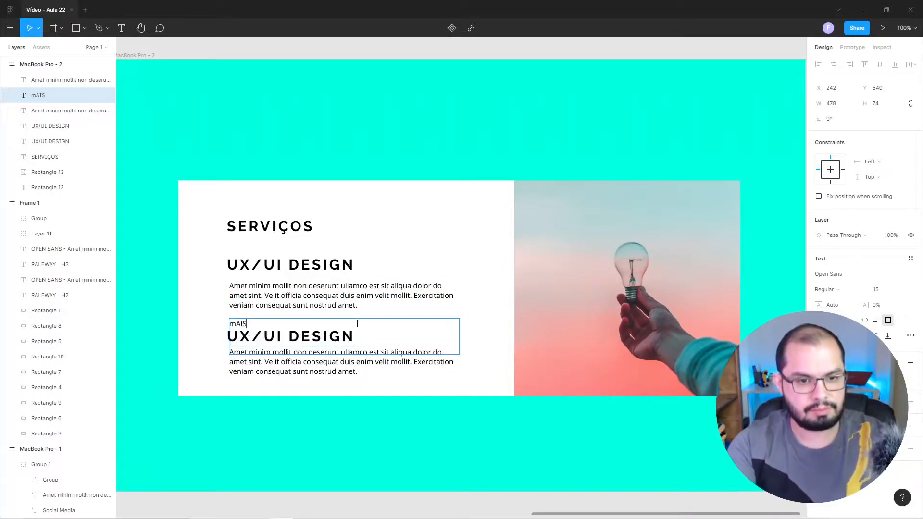
type("A")
key("BackSpace")
key("BackSpace")
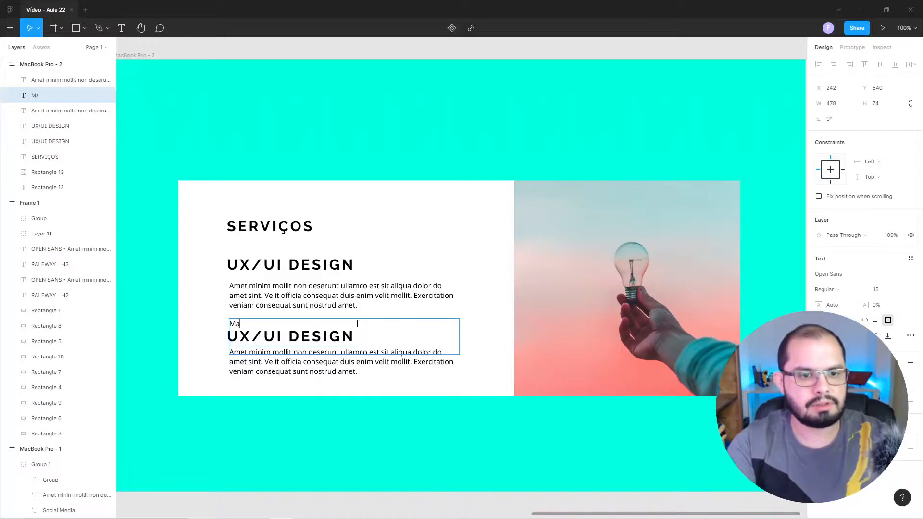
type("Mais Informações →")
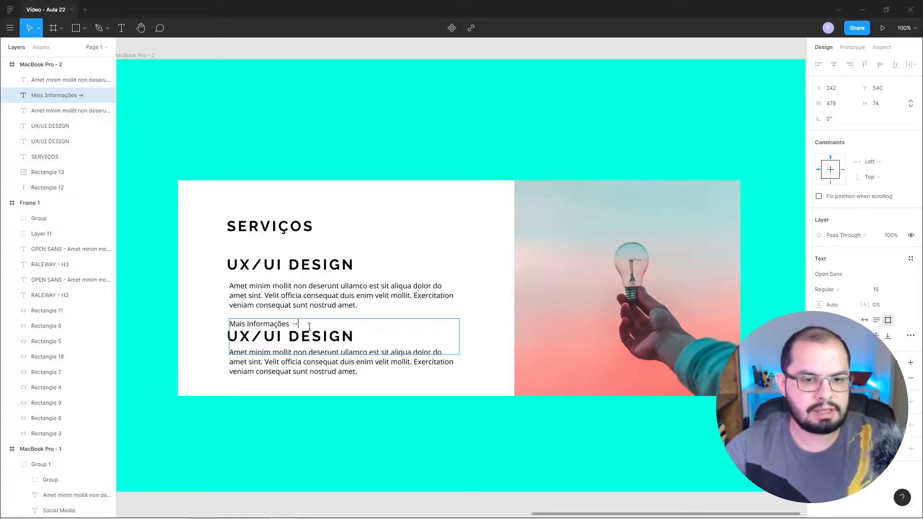
left_click_drag(299, 326, 225, 306)
key("Escape")
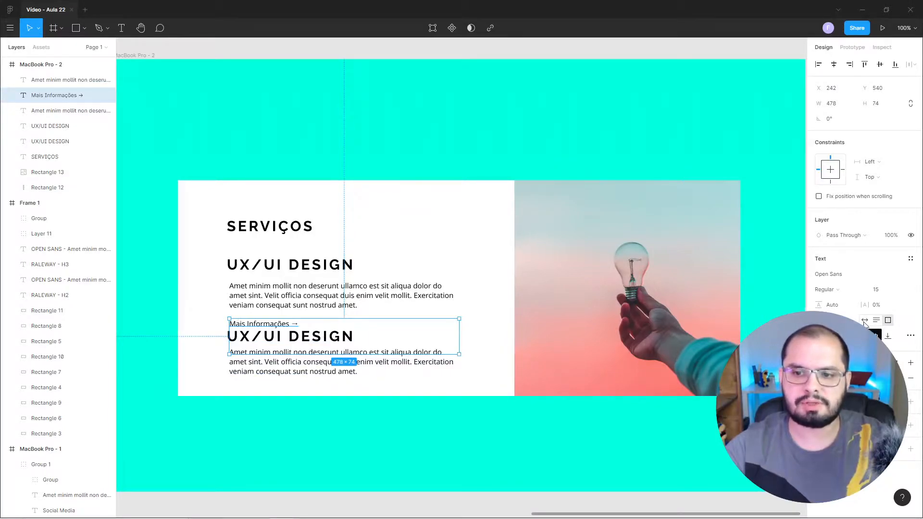
left_click(865, 320)
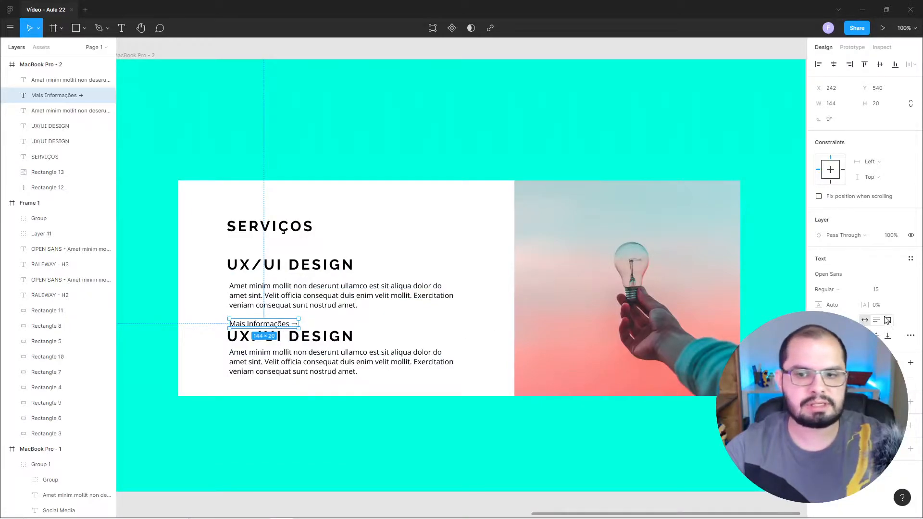
Duplicate the "Mais Informações →" text straight below the second paragraph, at about Y 668.
left_click(391, 289)
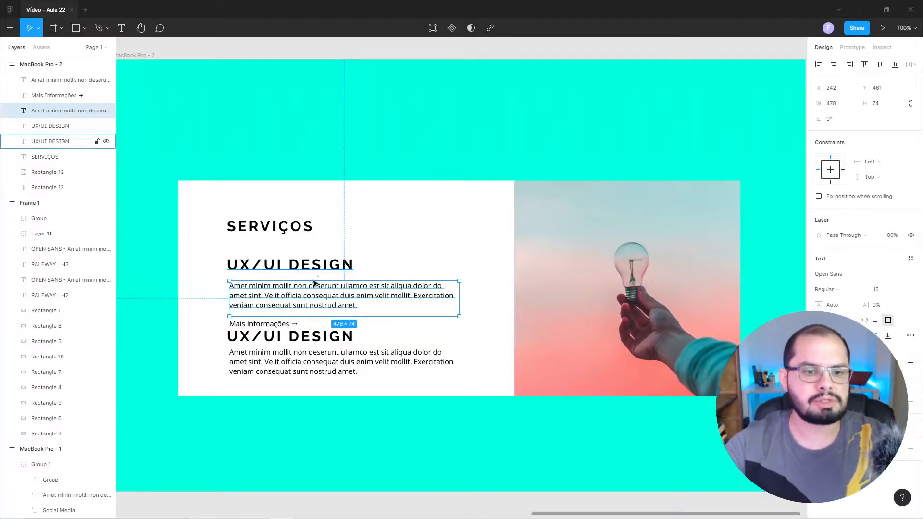
left_click(290, 327)
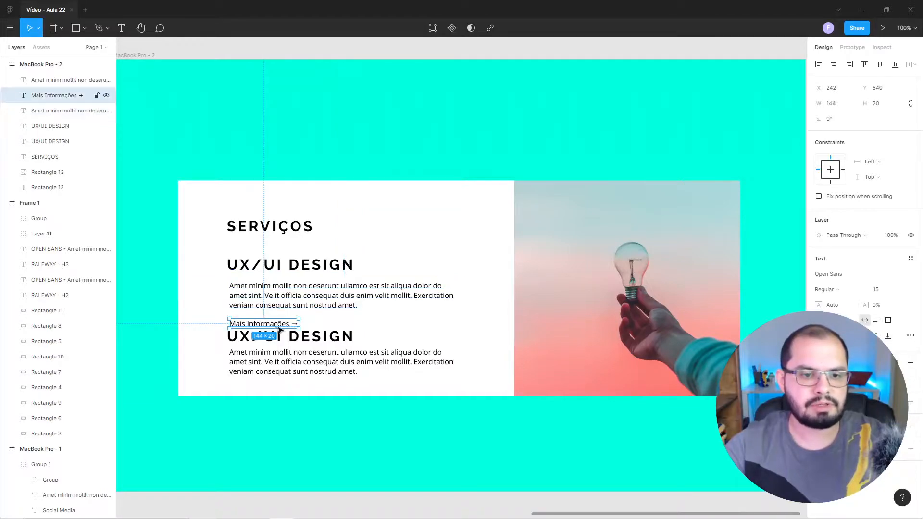
left_click_drag(281, 327, 290, 389)
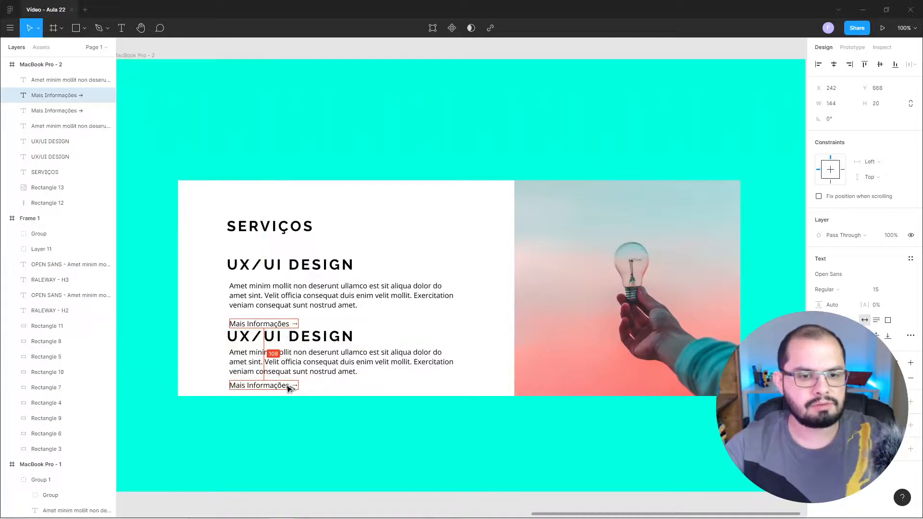
left_click(267, 50)
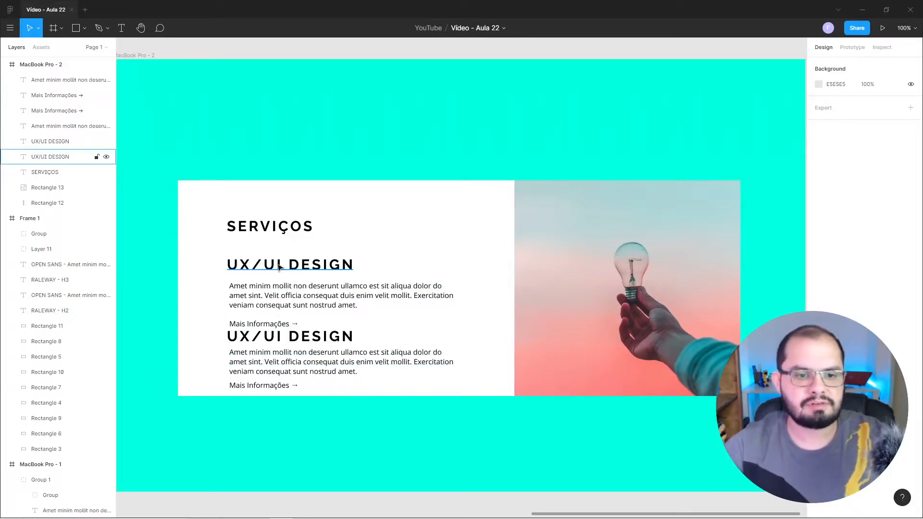
Check the text settings of the RALEWAY - H3 sample in the style guide frame.
left_click_drag(230, 288, 595, 282)
left_click_drag(255, 273, 705, 286)
left_click_drag(276, 260, 546, 251)
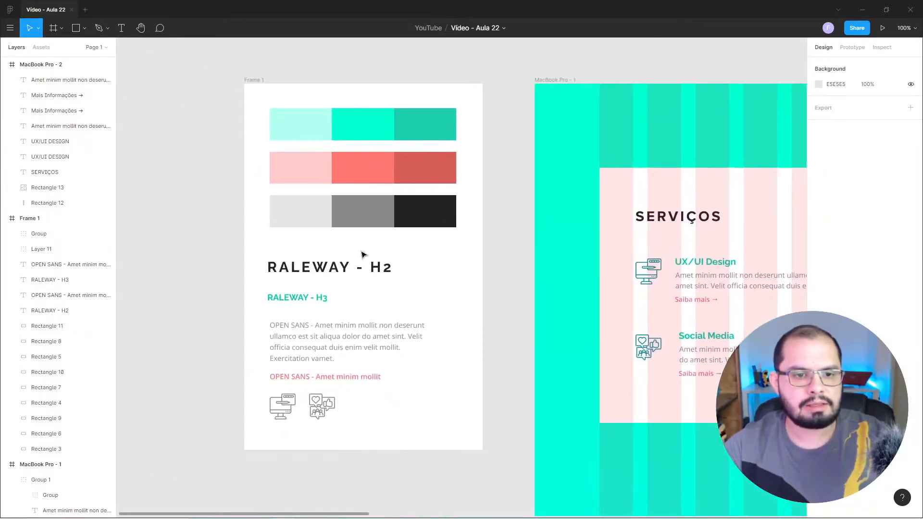
left_click(301, 299)
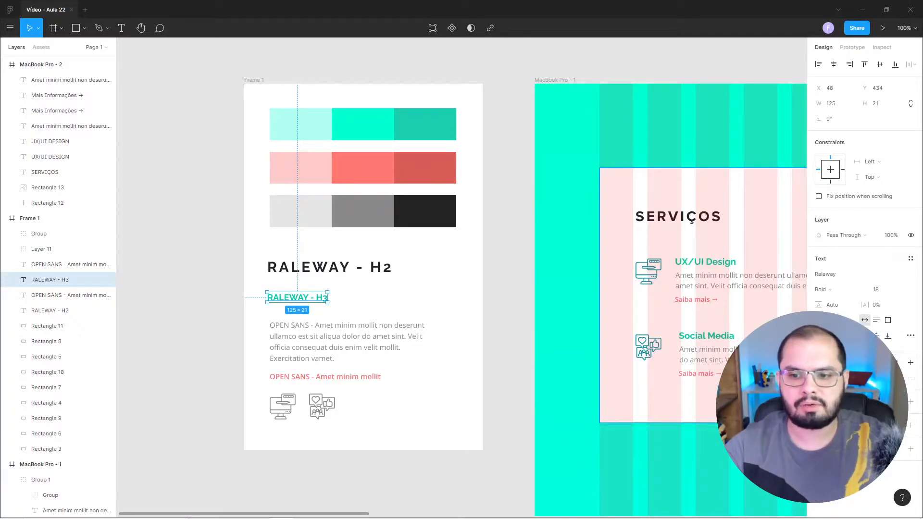
left_click(509, 272)
Set the first UX/UI DESIGN heading in the new frame to automatic line height and font size 18.
left_click_drag(664, 303, 355, 251)
left_click_drag(625, 271, 348, 298)
scroll(347, 298, "right", 10)
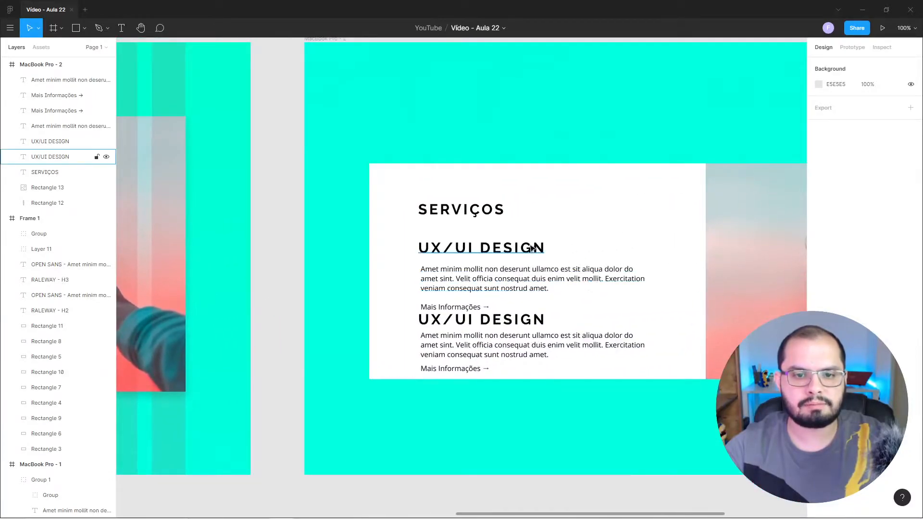
left_click(505, 247)
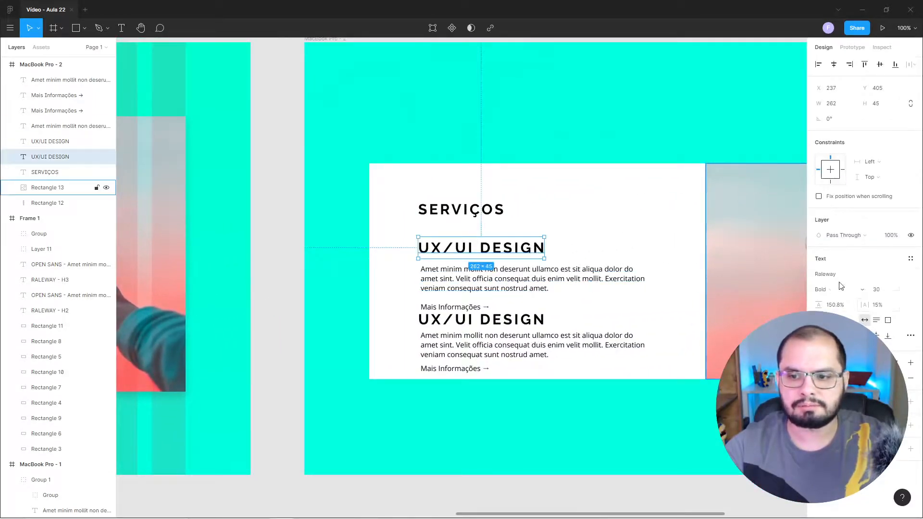
double_click(839, 306)
key("BackSpace")
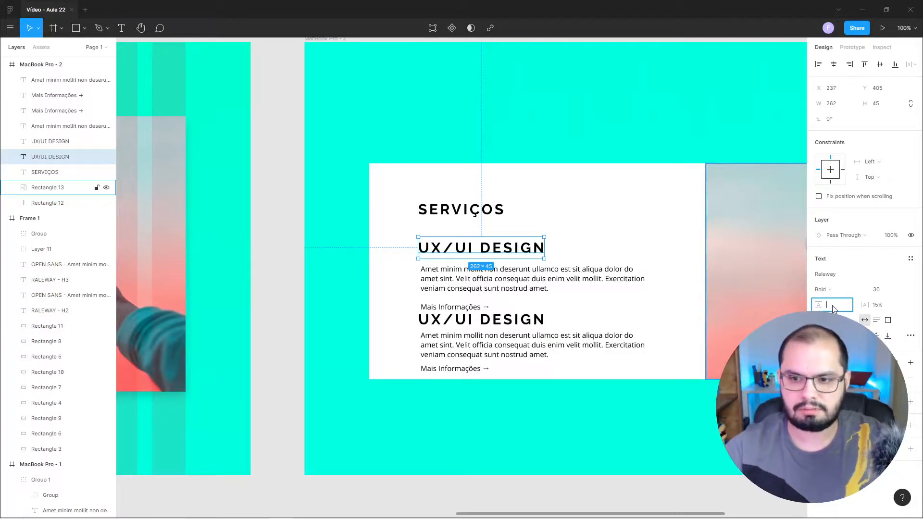
key("Return")
left_click(876, 290)
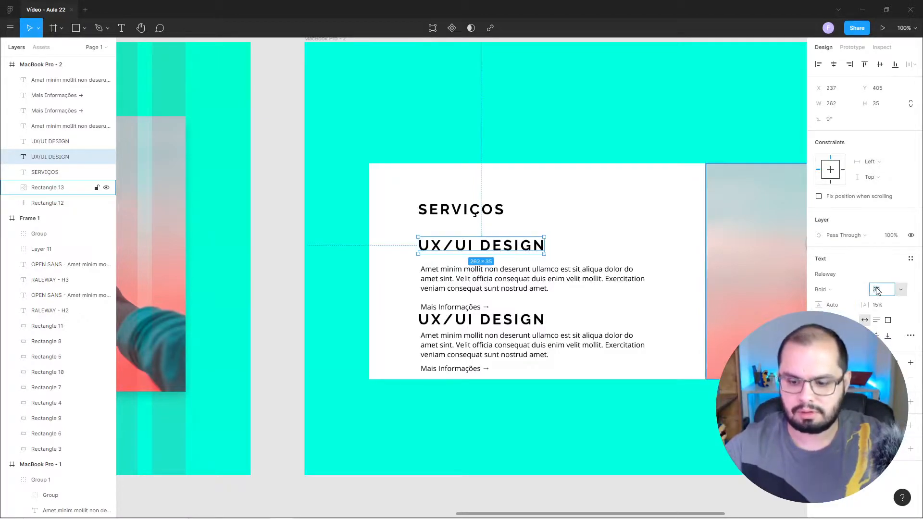
type("18")
key("Return")
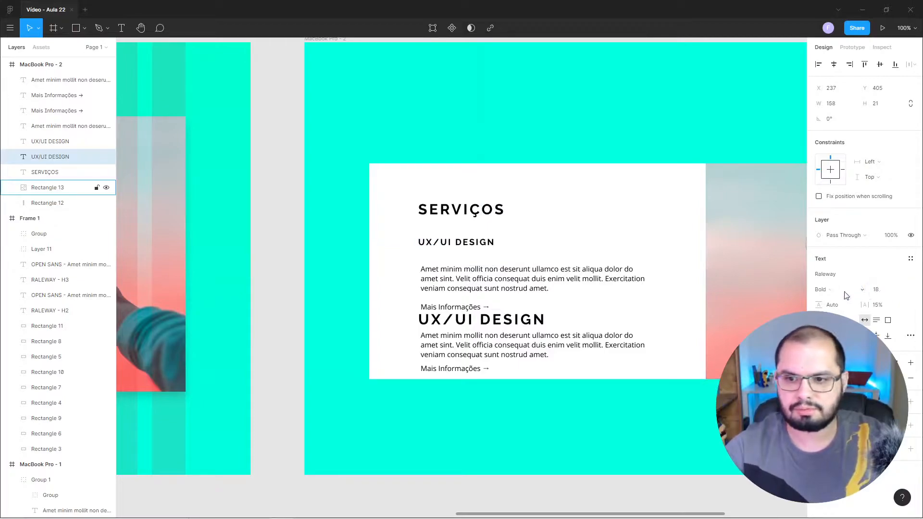
Fill the first UX/UI DESIGN heading with the bright turquoise document colour.
left_click(819, 378)
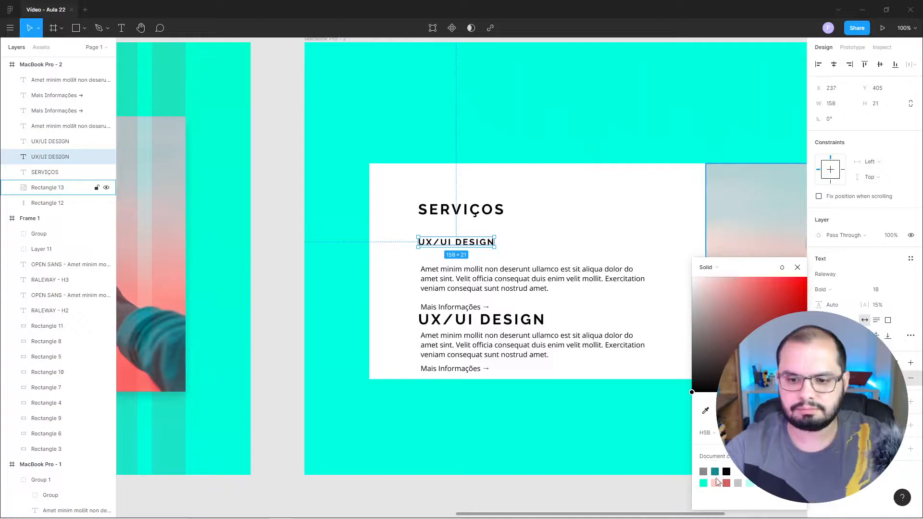
left_click(704, 483)
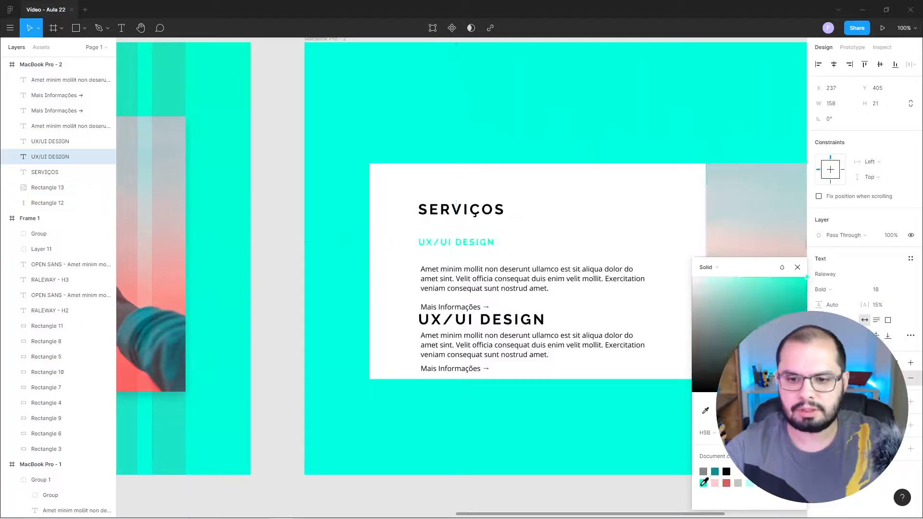
left_click(798, 268)
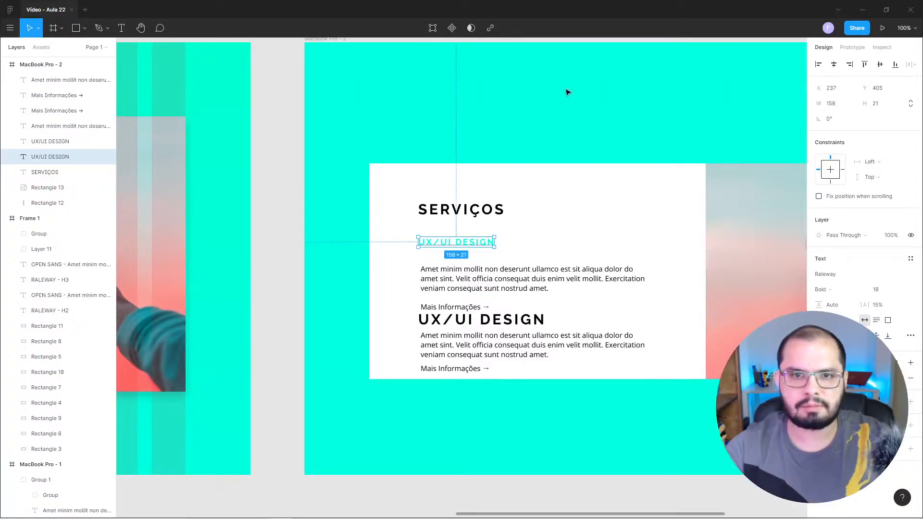
Look up the RALEWAY - H3 sample's darker green in the style guide and apply it to the first UX/UI DESIGN heading.
left_click(284, 100)
left_click_drag(293, 232, 814, 271)
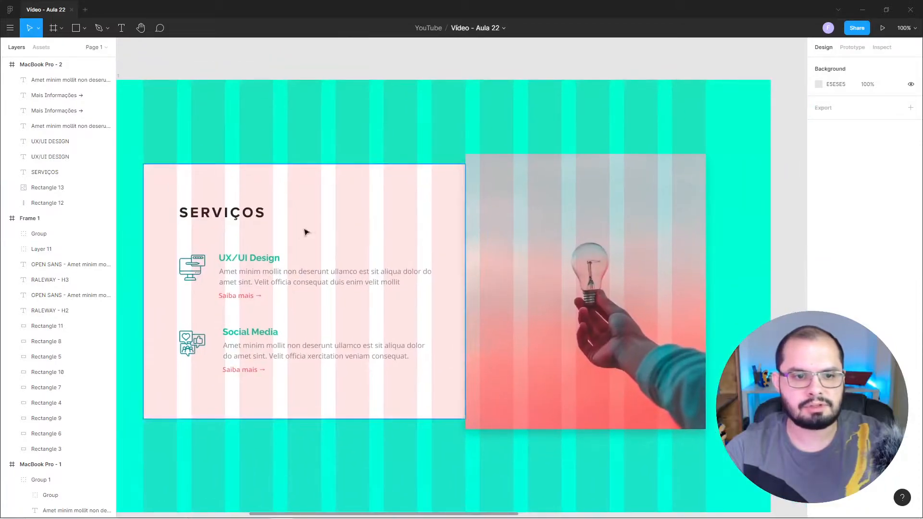
left_click_drag(219, 262, 622, 272)
left_click(258, 305)
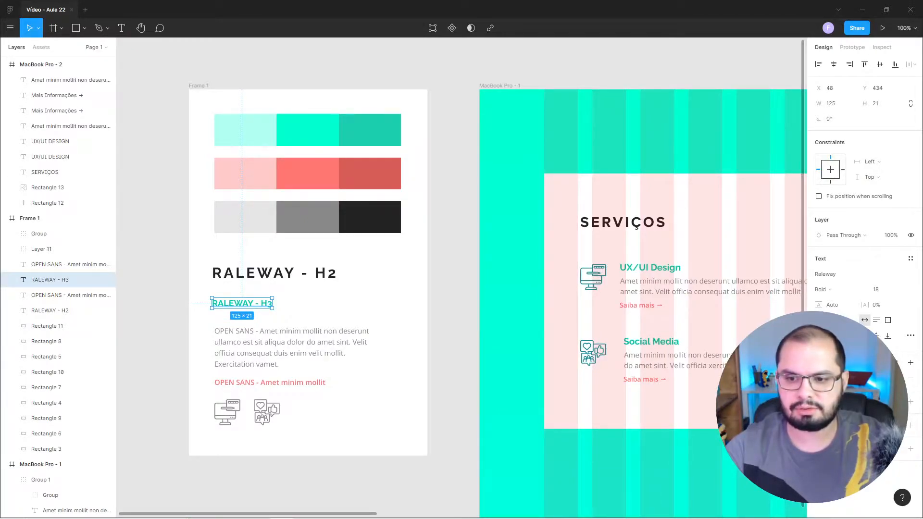
left_click(461, 313)
scroll(481, 308, "right", 10)
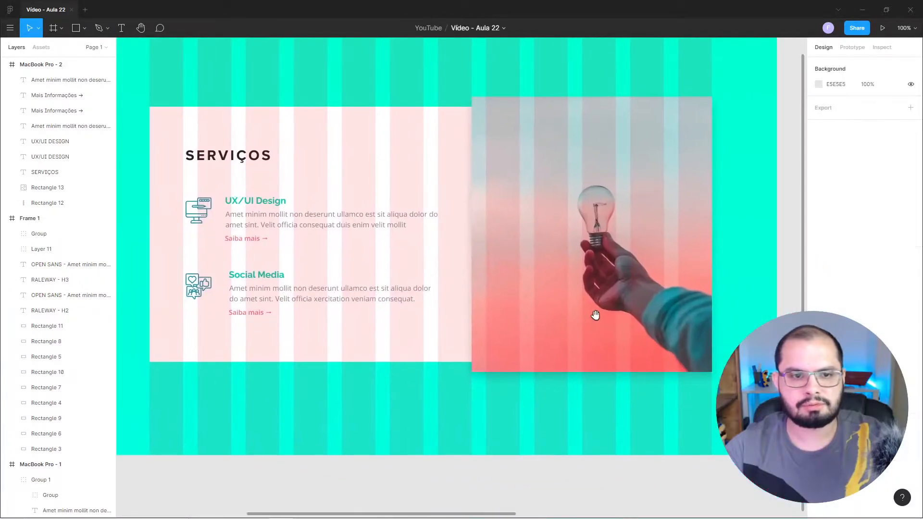
left_click_drag(592, 315, 587, 335)
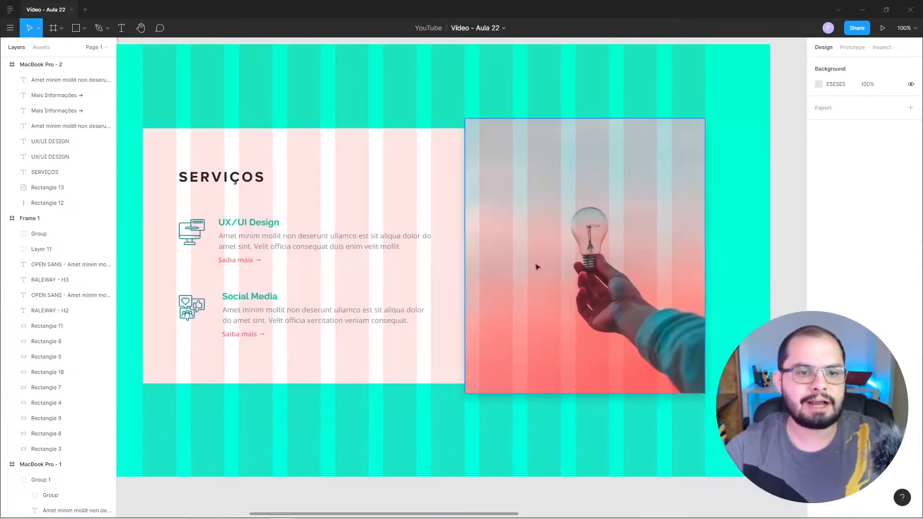
scroll(697, 308, "right", 15)
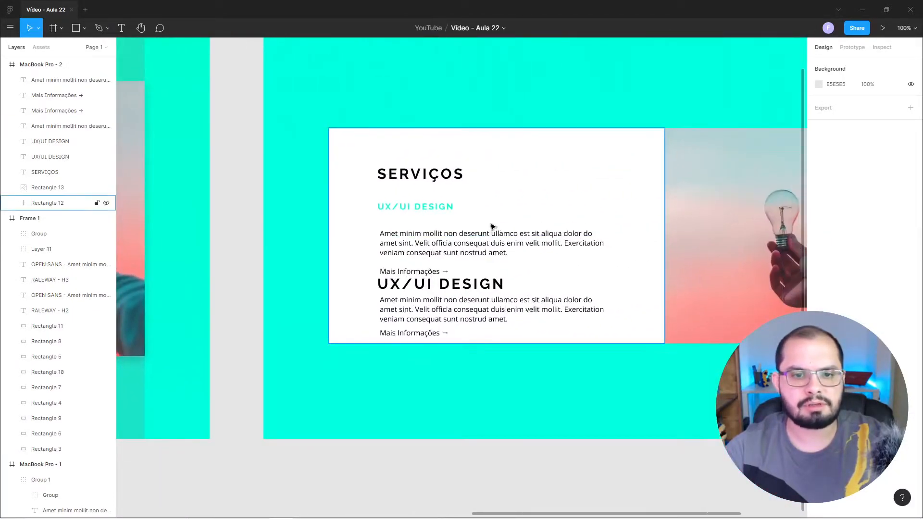
left_click(448, 208)
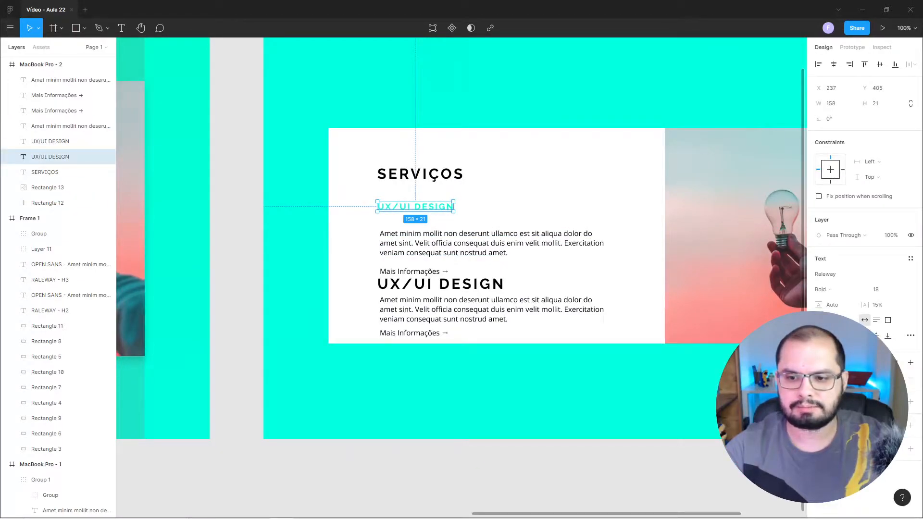
left_click(244, 175)
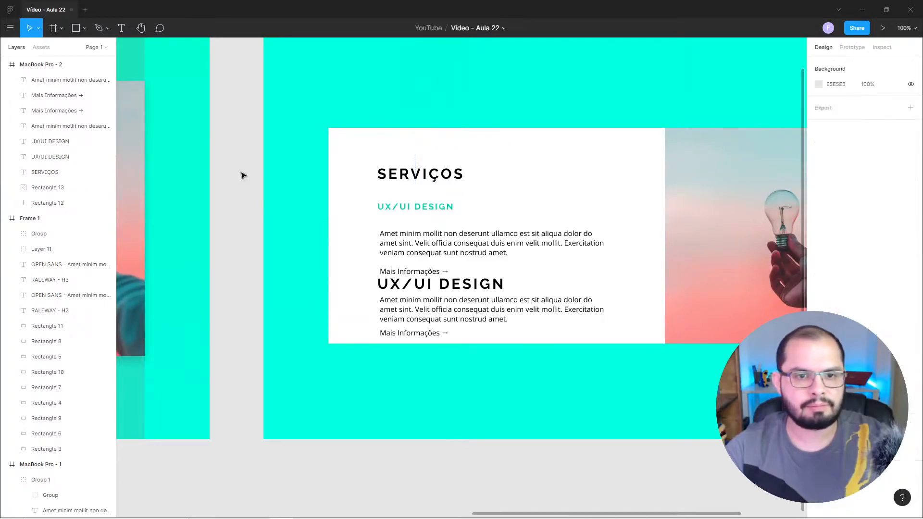
Change the first service heading's capitalisation so it reads "UX/UI Design".
left_click(425, 210)
double_click(425, 207)
left_click(426, 207)
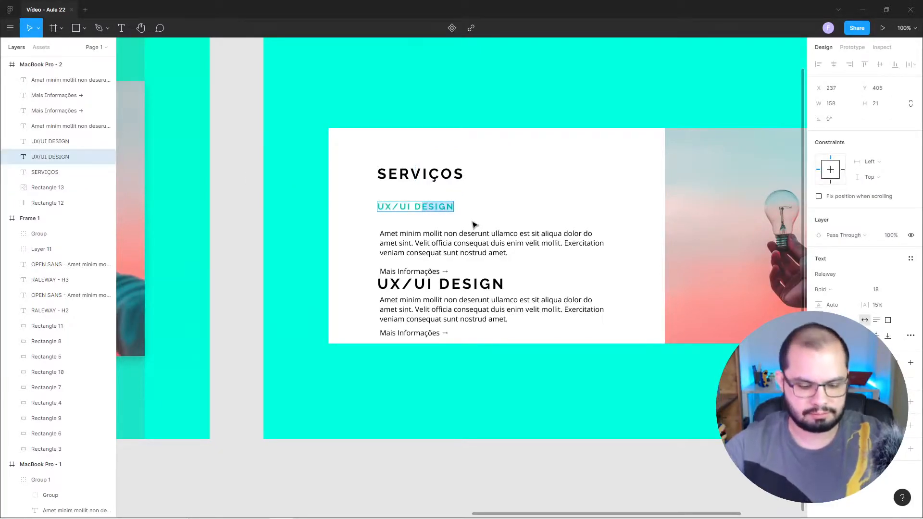
key("BackSpace")
key("BackSpace")
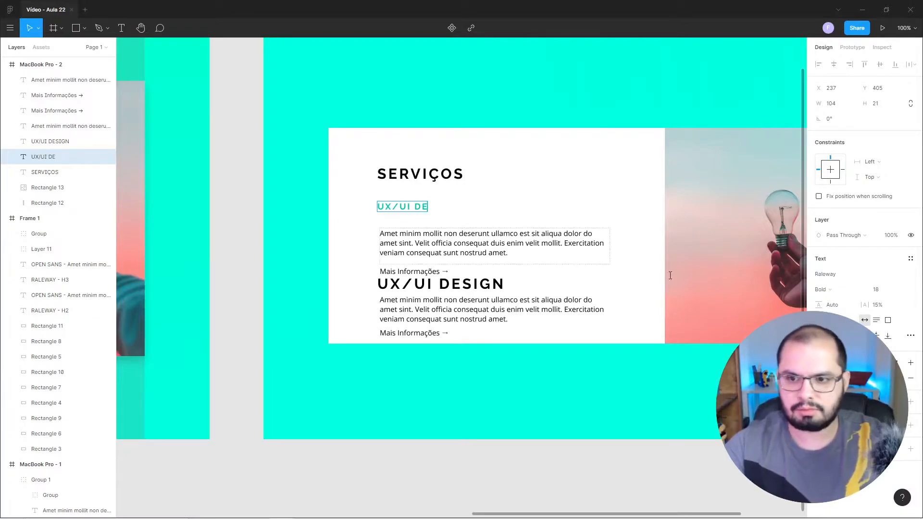
left_click(910, 337)
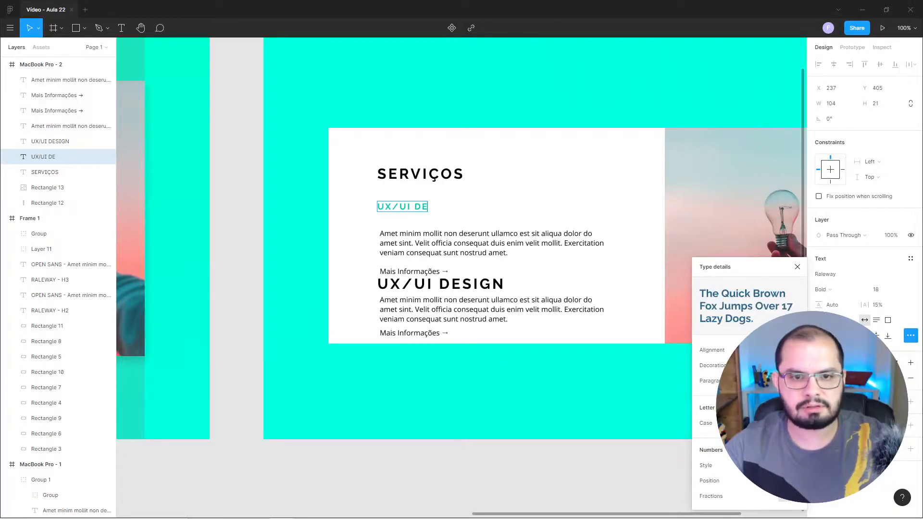
left_click_drag(420, 205, 428, 206)
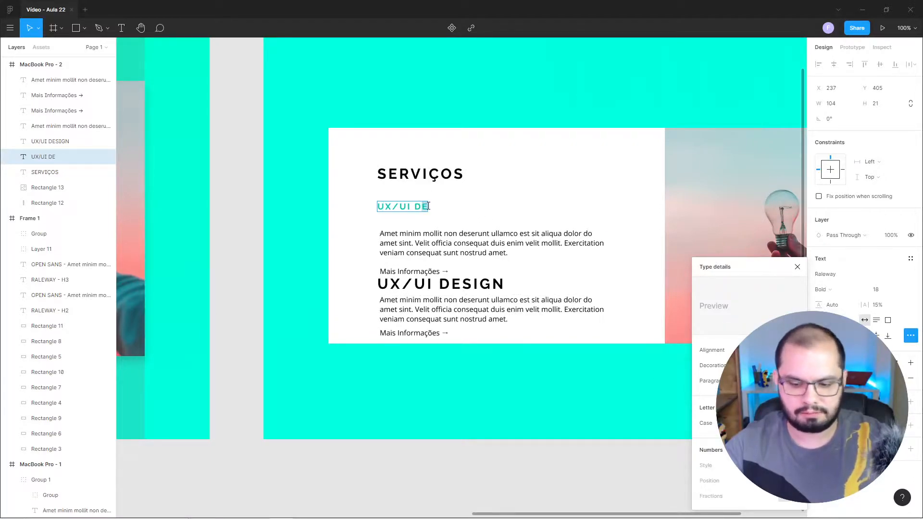
type("e")
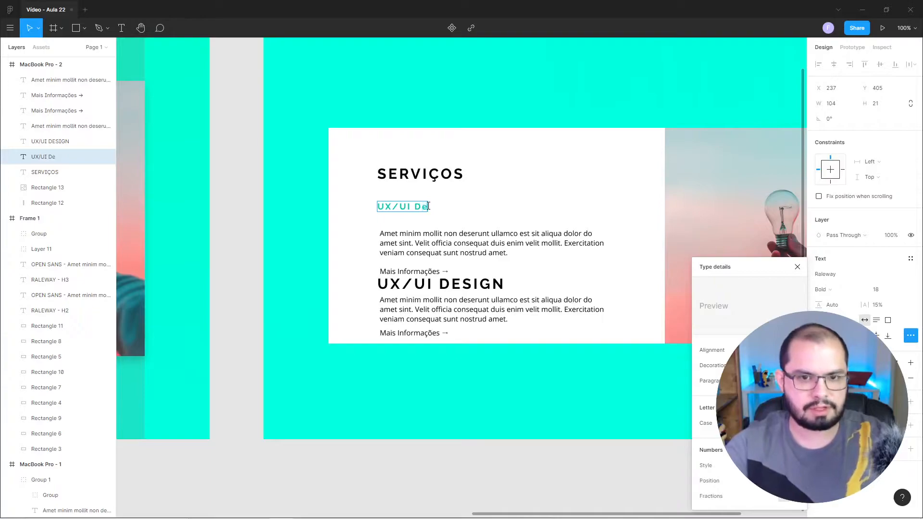
type("sign")
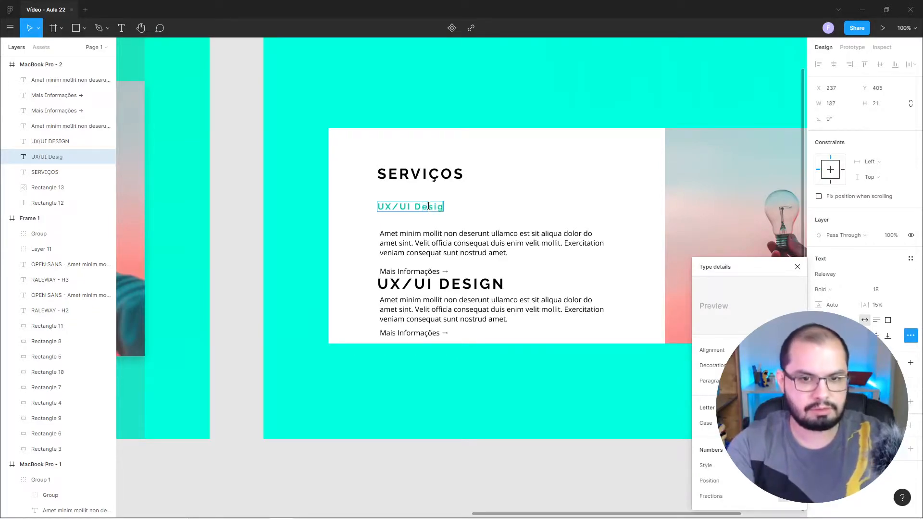
left_click(797, 267)
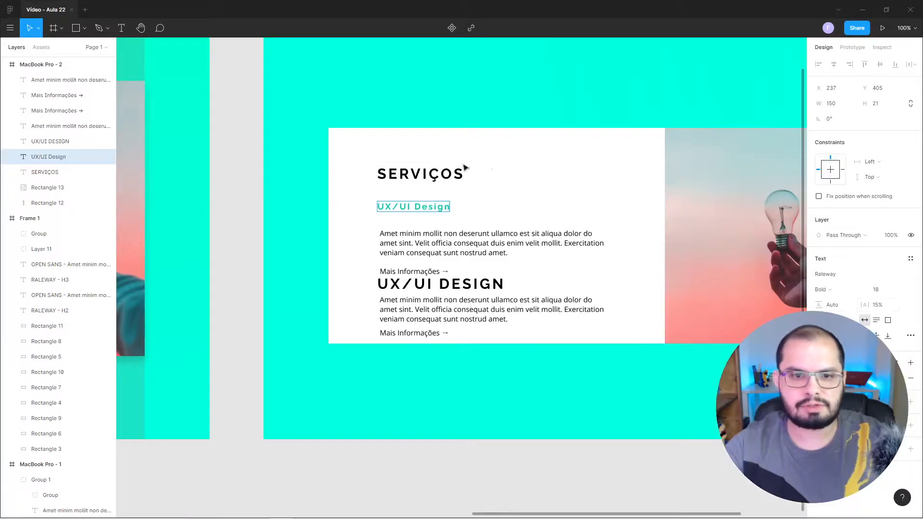
Set the letter spacing of the UX/UI Design heading to 0%.
key("Return")
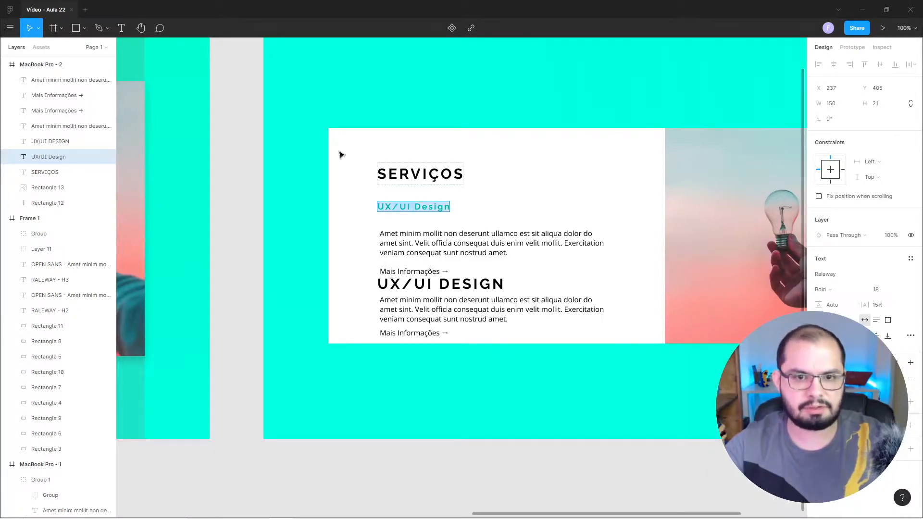
left_click(877, 306)
type("0")
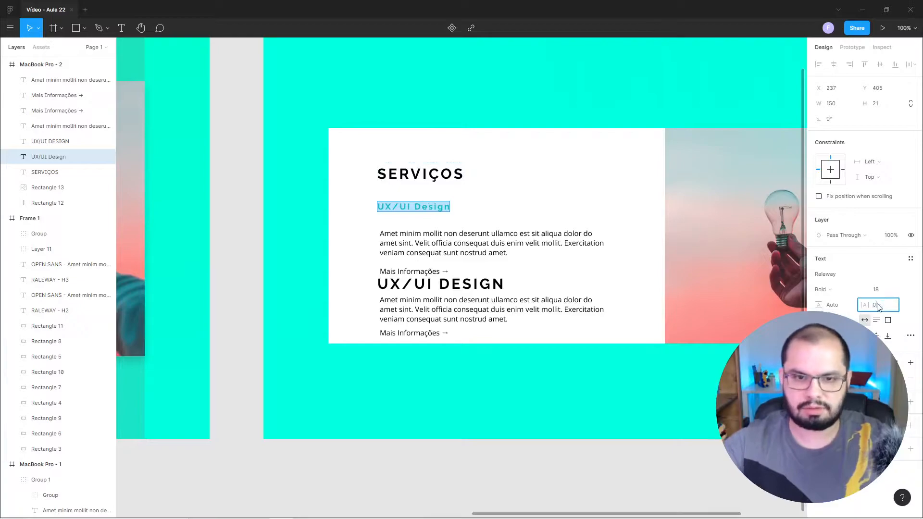
key("Return")
left_click(230, 186)
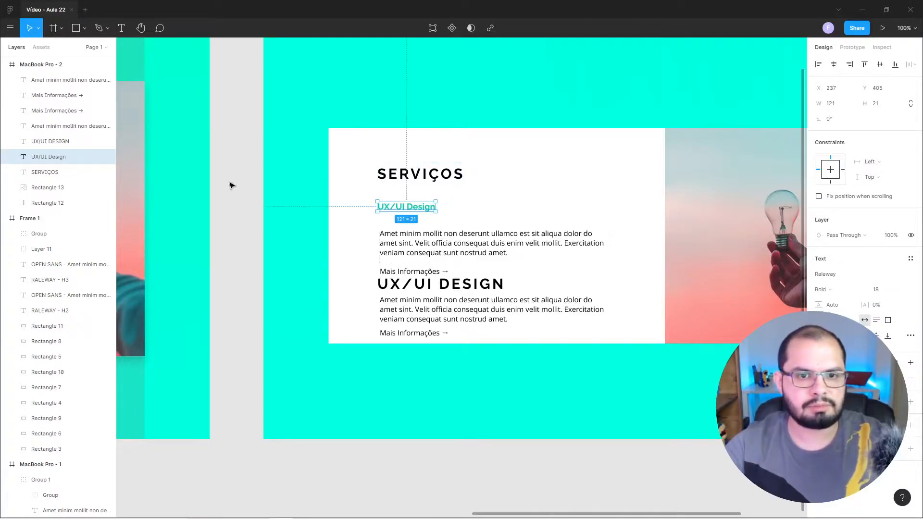
Set the second UX/UI DESIGN heading to Bold, size 18, with 0% letter spacing.
left_click(411, 289)
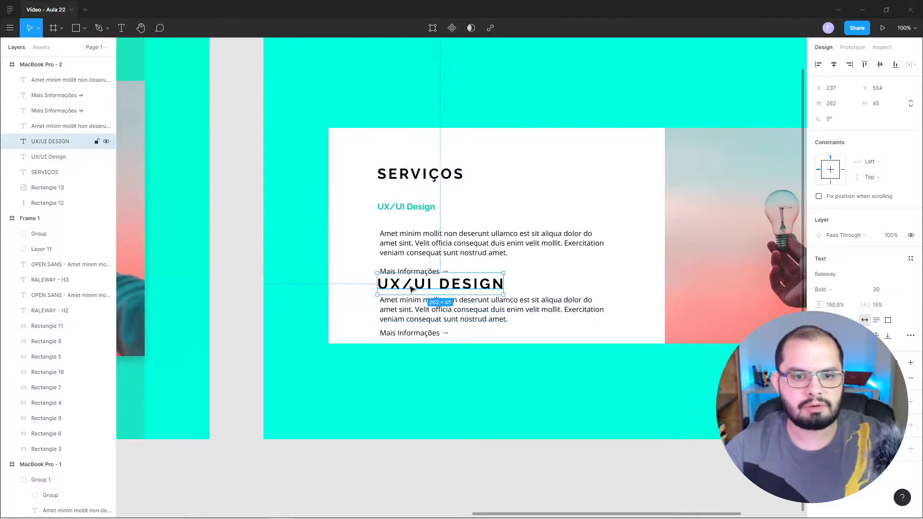
left_click(431, 210)
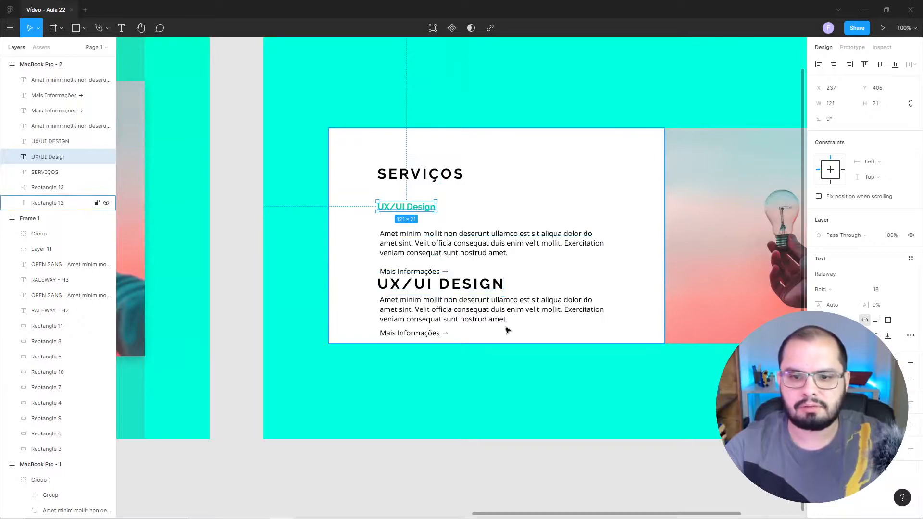
left_click(447, 287)
left_click(824, 289)
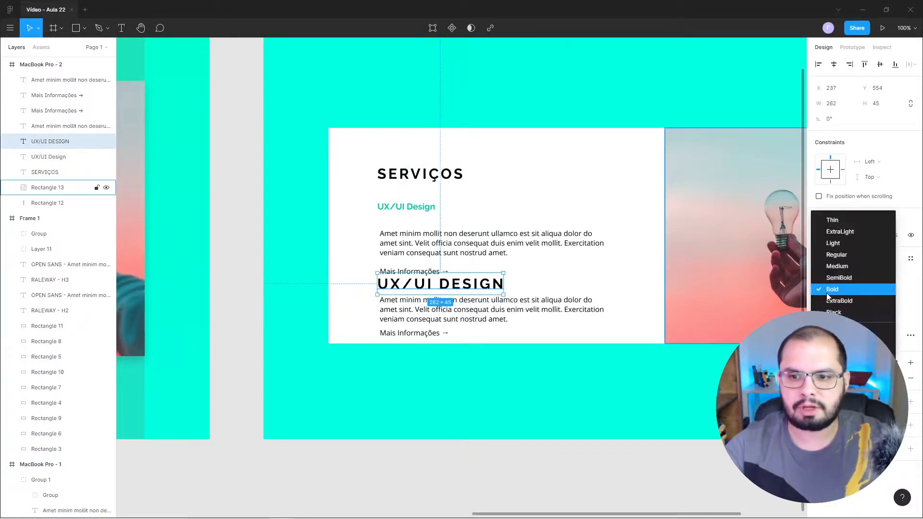
left_click(832, 289)
left_click(876, 291)
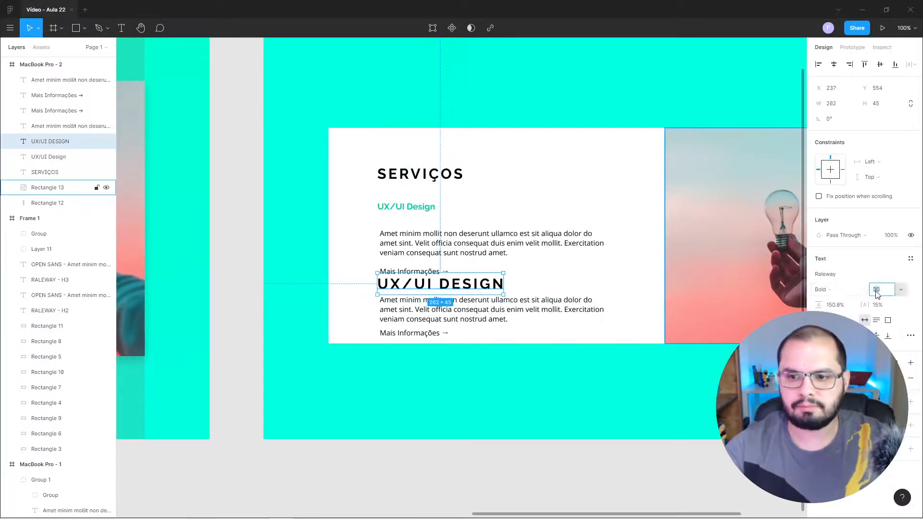
type("18")
key("Return")
left_click(879, 305)
type("0")
key("Return")
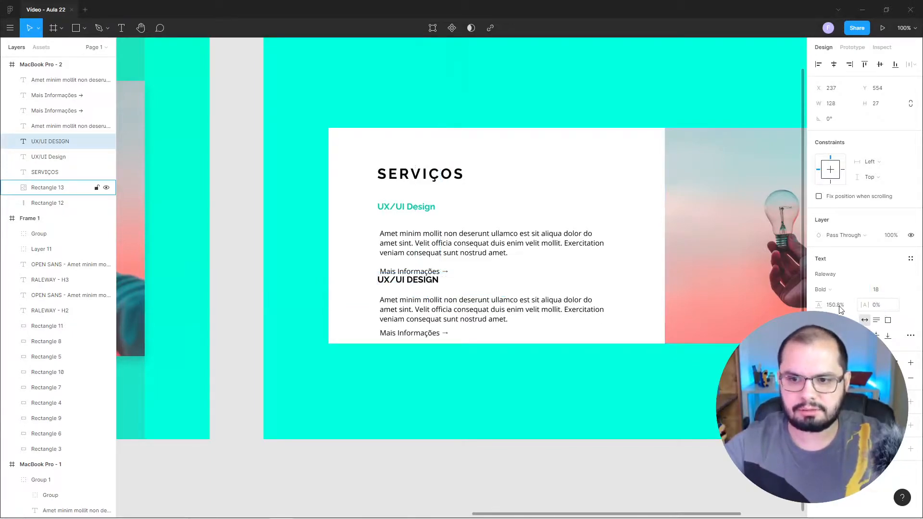
Give the second UX/UI DESIGN heading automatic line height and the same darker green fill as the first heading.
left_click(841, 309)
key("BackSpace")
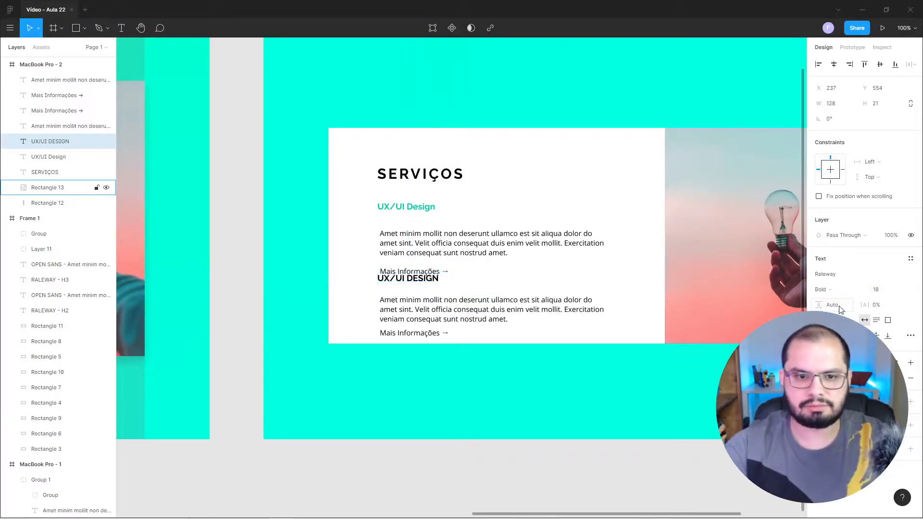
key("Return")
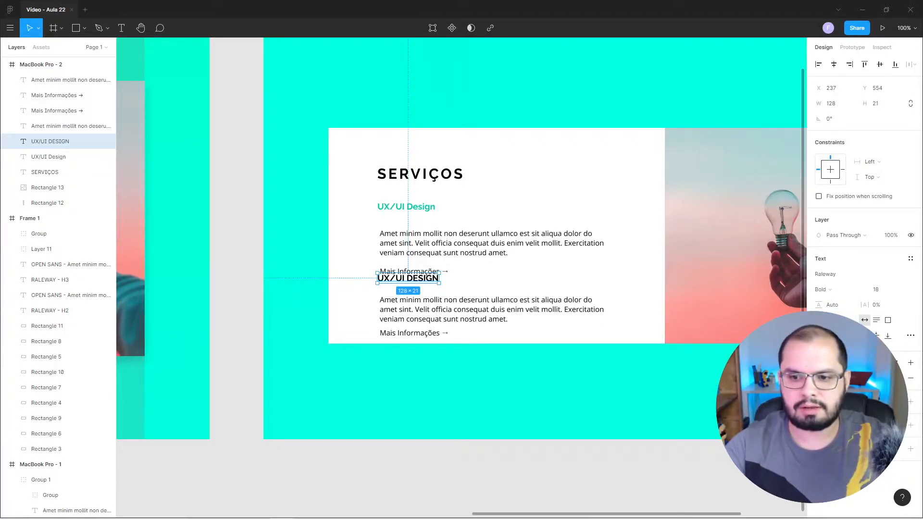
key("Return")
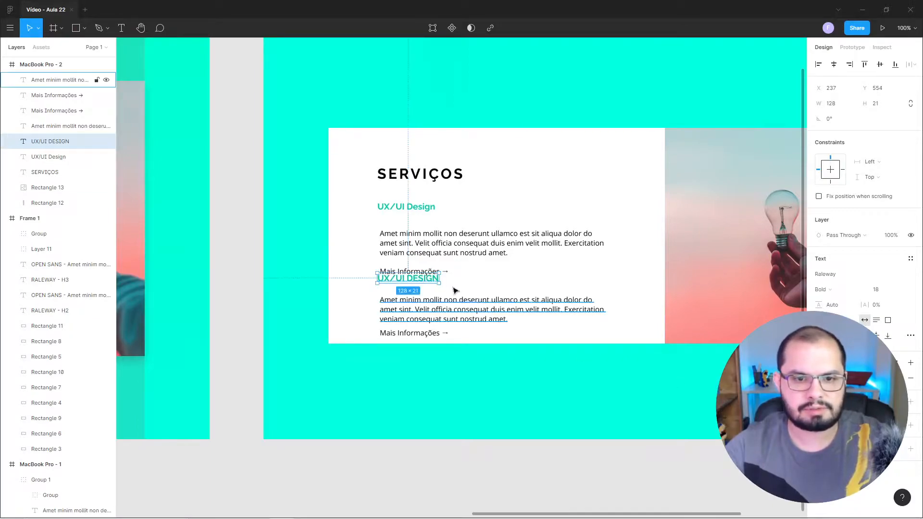
Move the second service heading down to Y 578, just above its paragraph, and change its text to "Social Media".
mouse_move(427, 280)
left_mouse_down()
mouse_move(429, 292)
mouse_move(440, 290)
left_mouse_up()
double_click(428, 291)
left_click(407, 289)
type("Social Media")
key("Escape")
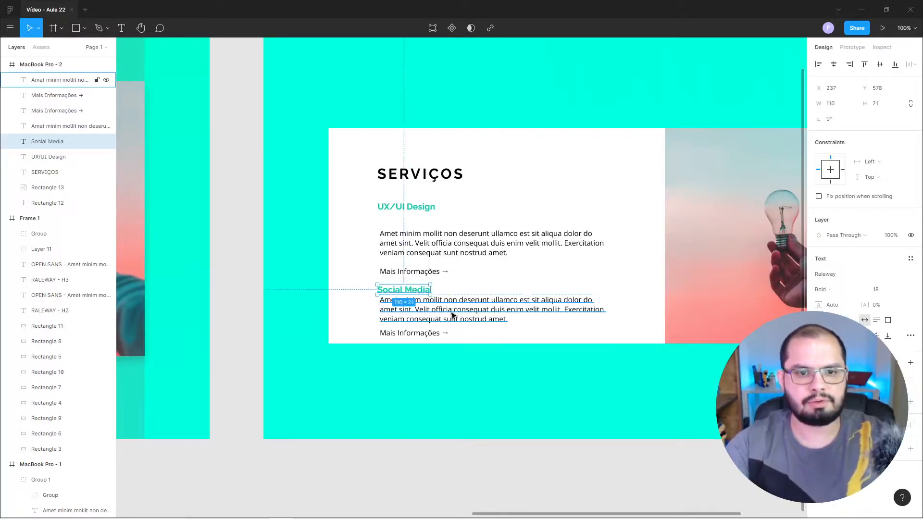
left_click(236, 207)
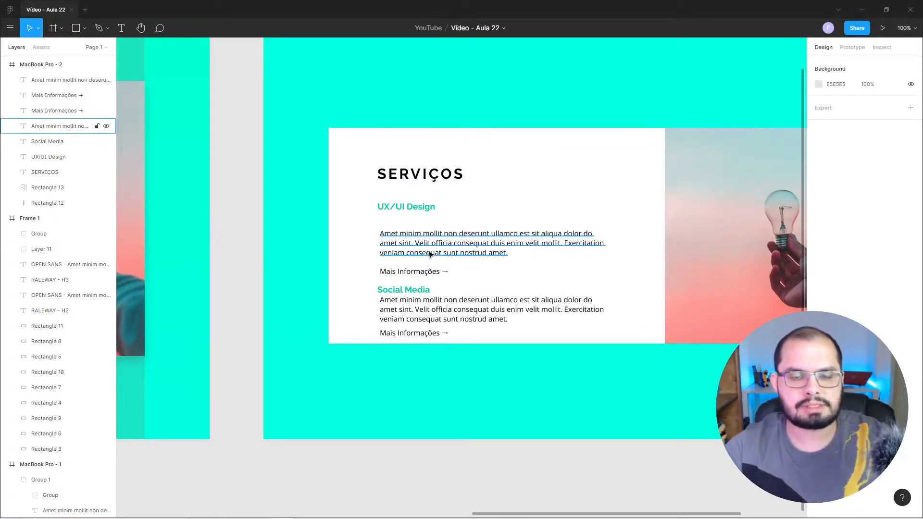
Set both "Mais Informações →" links to SemiBold and fill them with the red from the document colours.
left_click(428, 273)
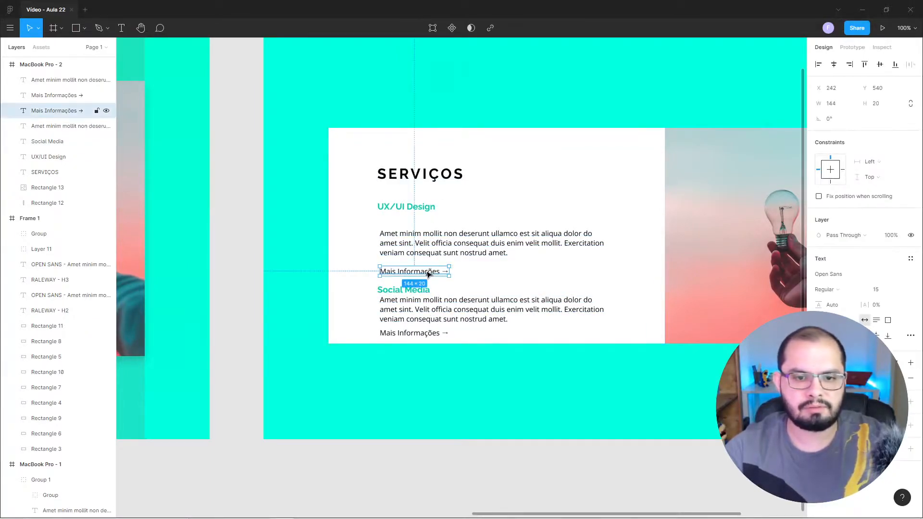
left_click(428, 336, "shift")
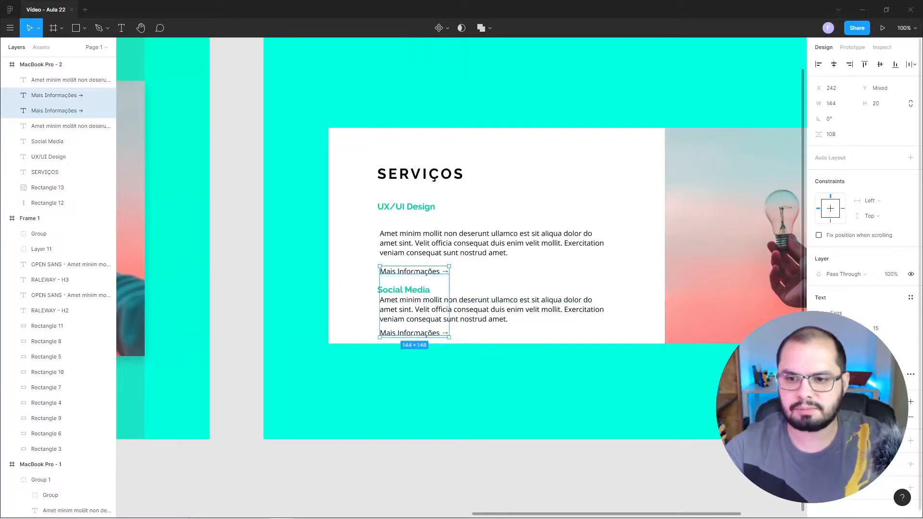
left_click(912, 313)
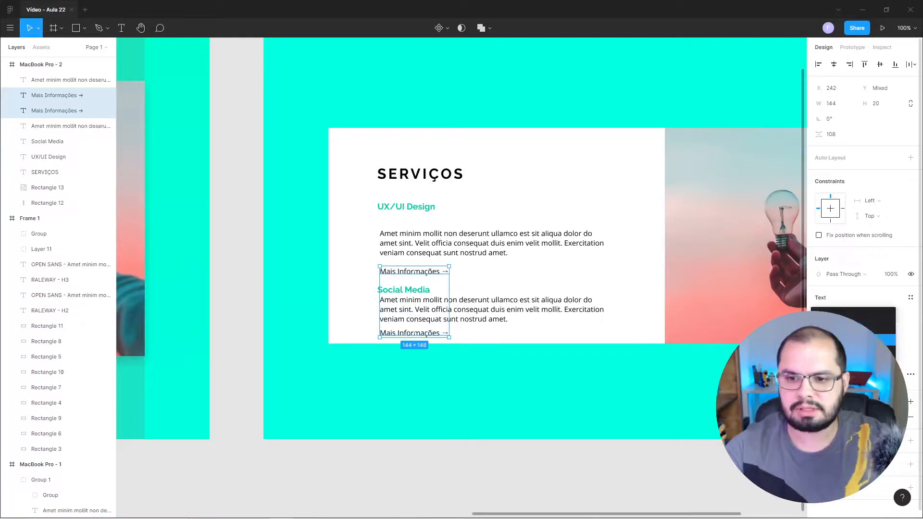
left_click(846, 340)
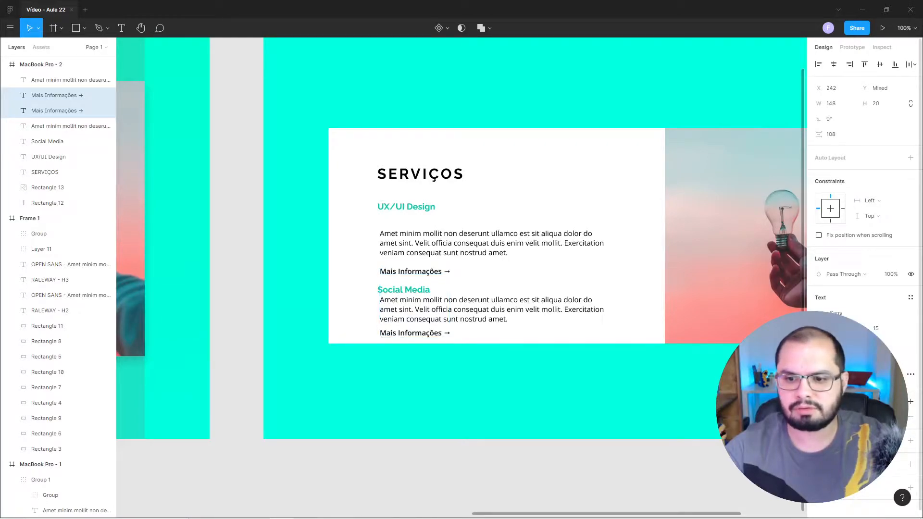
left_click(819, 418)
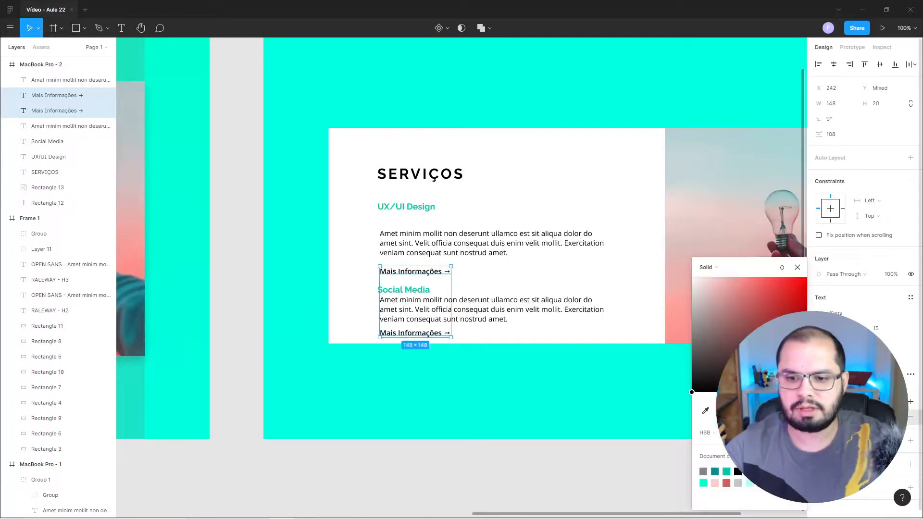
left_click(727, 482)
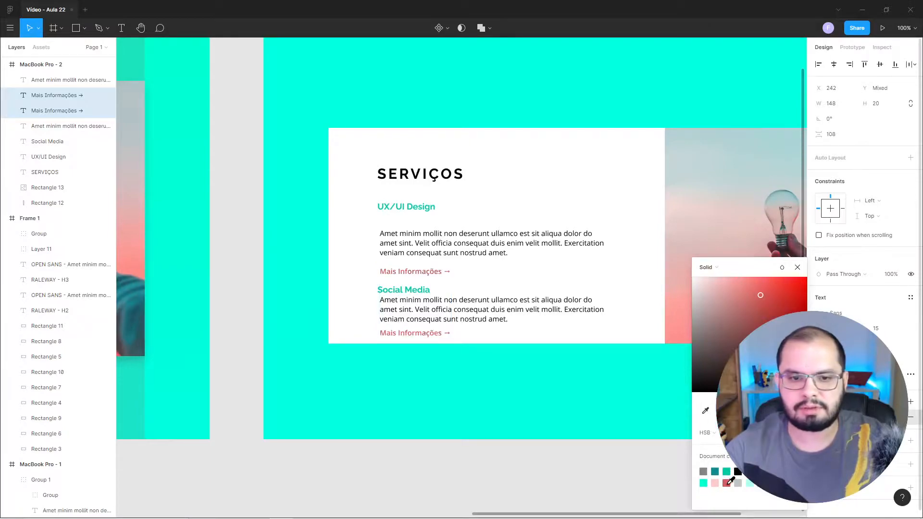
left_click(486, 454)
left_click(415, 292)
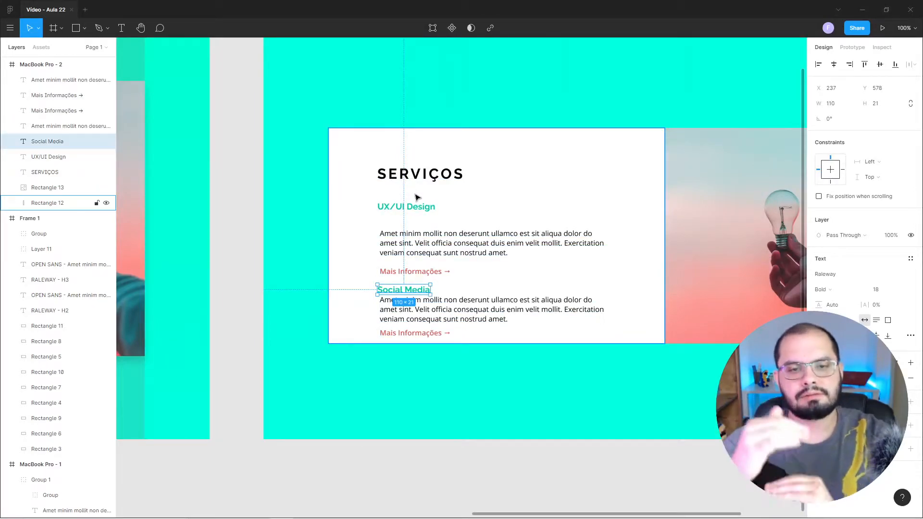
left_click(241, 103)
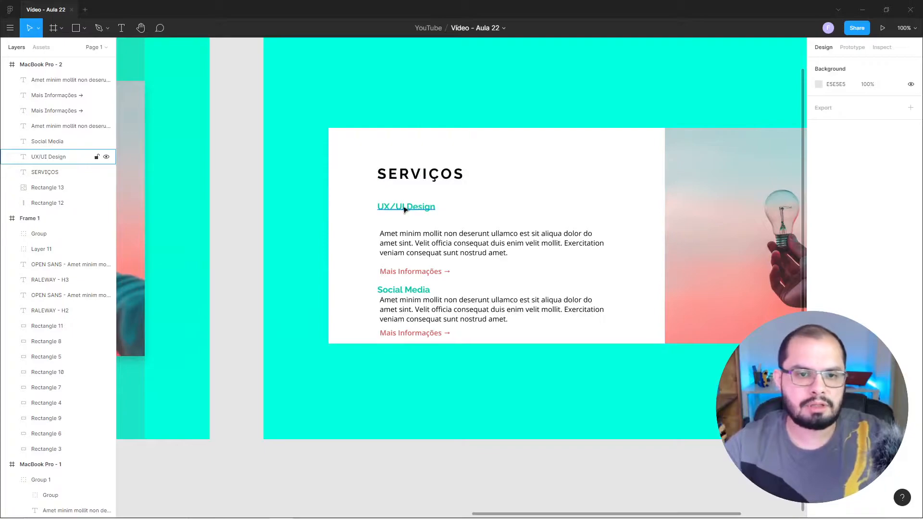
Nudge the SERVIÇOS title to X 235, Y 322, so it sits 70 px below the white card's top edge.
left_click(391, 173)
key("alt")
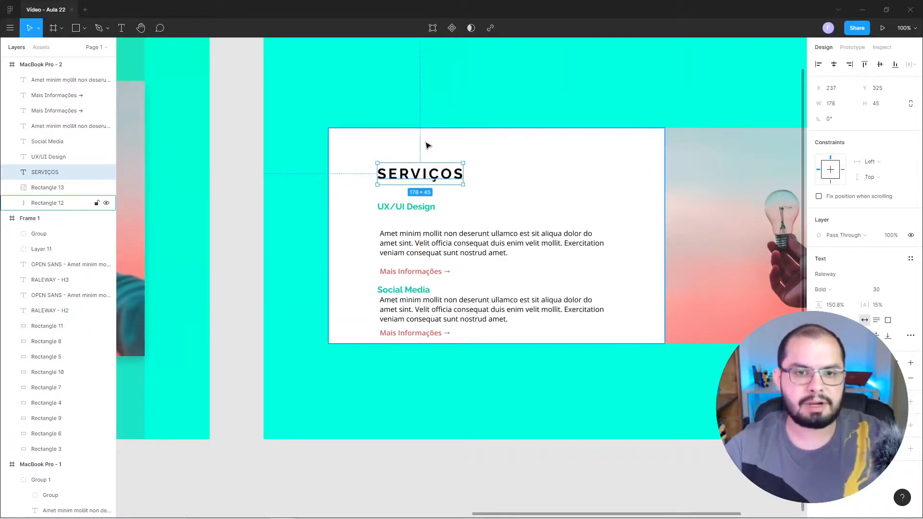
key("alt")
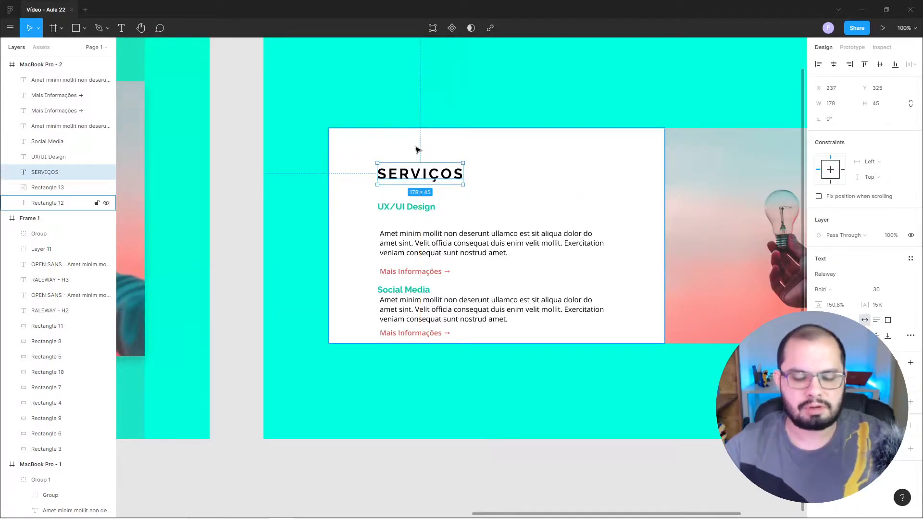
key("alt+Up")
key("alt+Up")
key("alt+Up")
key("alt+Up")
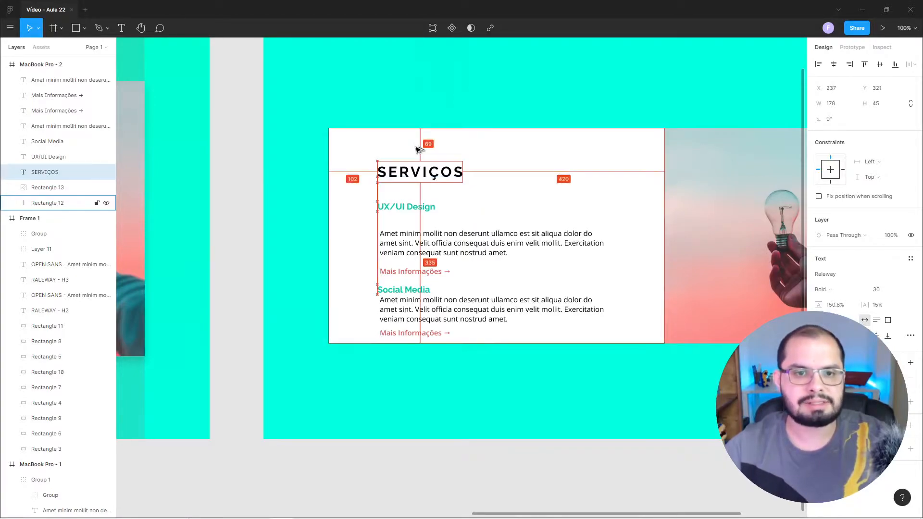
key("alt+Down")
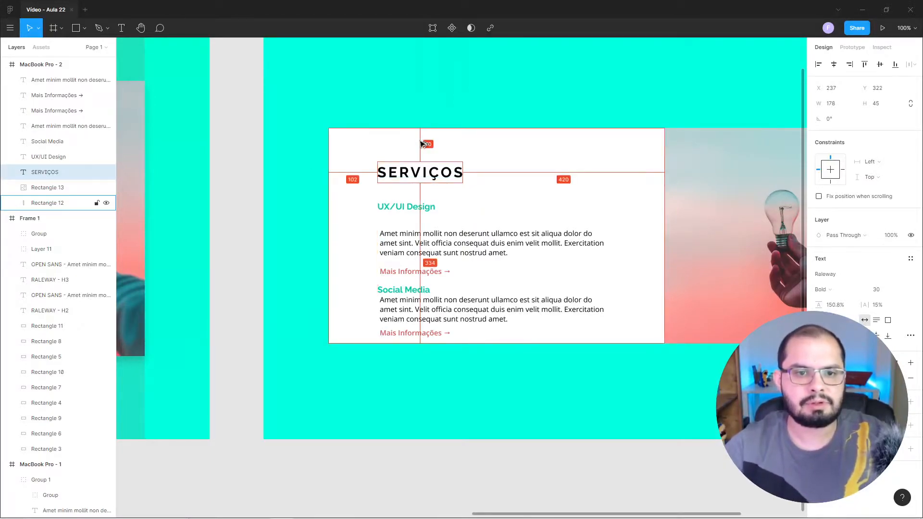
key("Left")
key("Left")
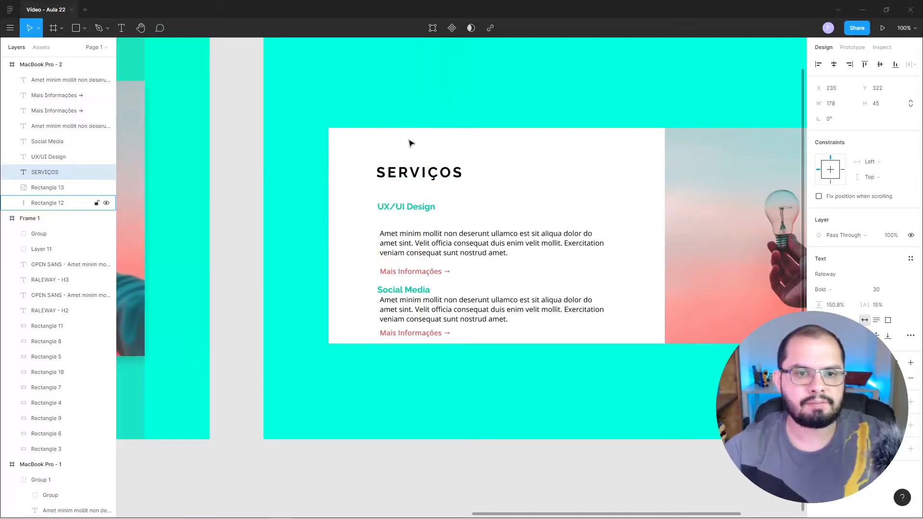
left_click(216, 167)
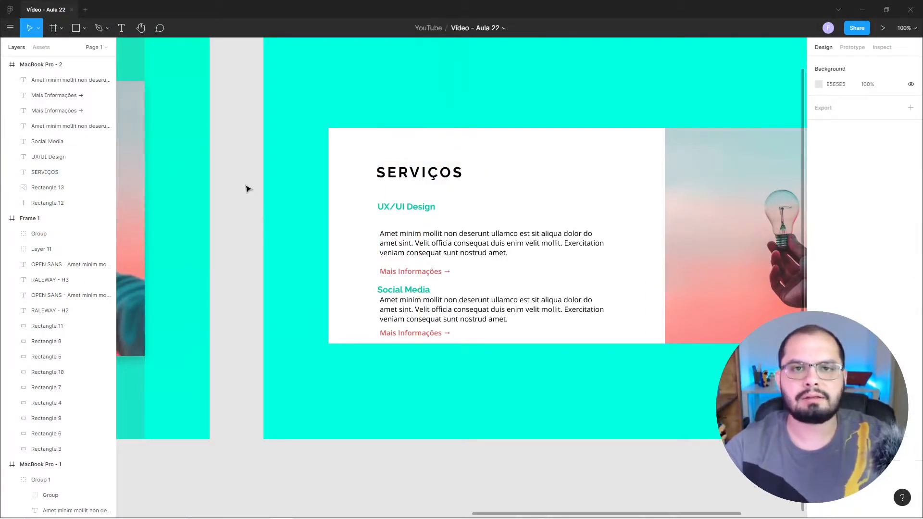
Measure the SERVIÇOS title's spacing from the card edges in the original MacBook Pro - 1 frame.
left_click_drag(272, 215, 742, 279)
left_click_drag(669, 275, 793, 311)
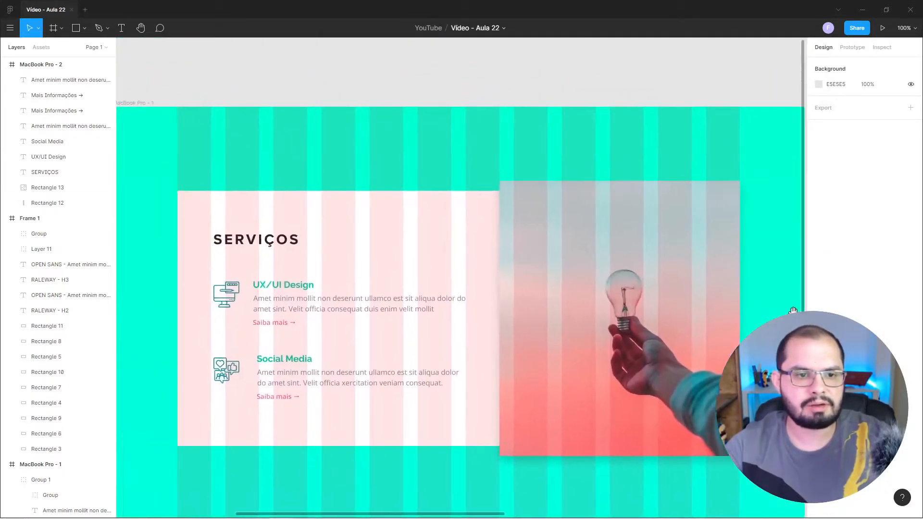
left_click(276, 240)
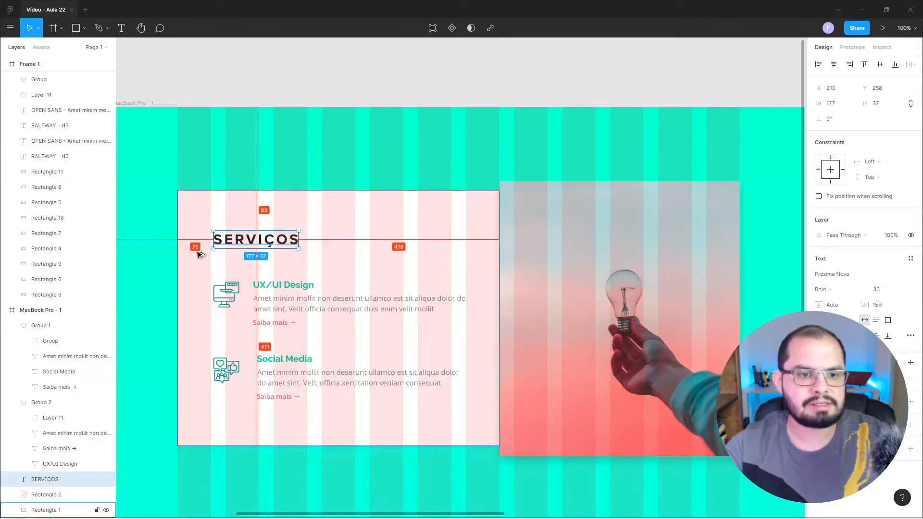
left_click(732, 83)
left_click_drag(771, 214, 252, 201)
Move the SERVIÇOS title in the MacBook Pro - 2 frame left to X 215.
left_click(492, 254)
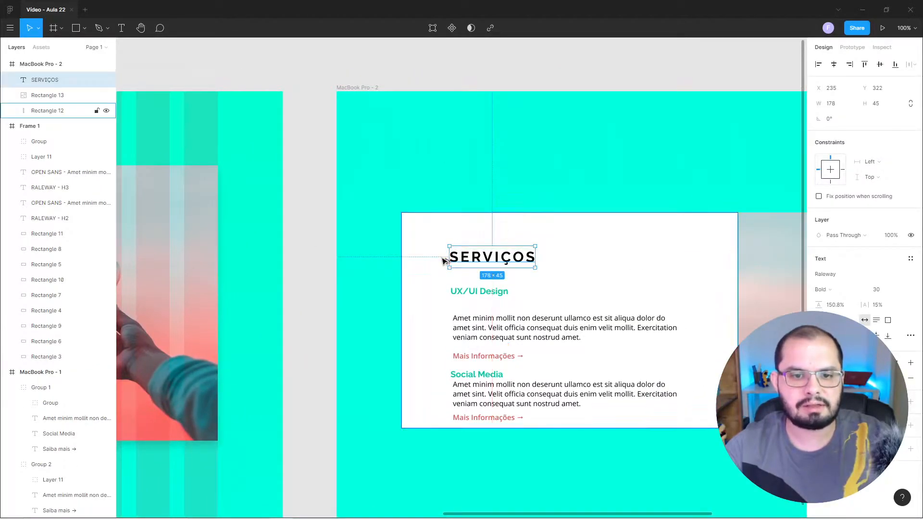
key("shift+Left")
key("shift+Left")
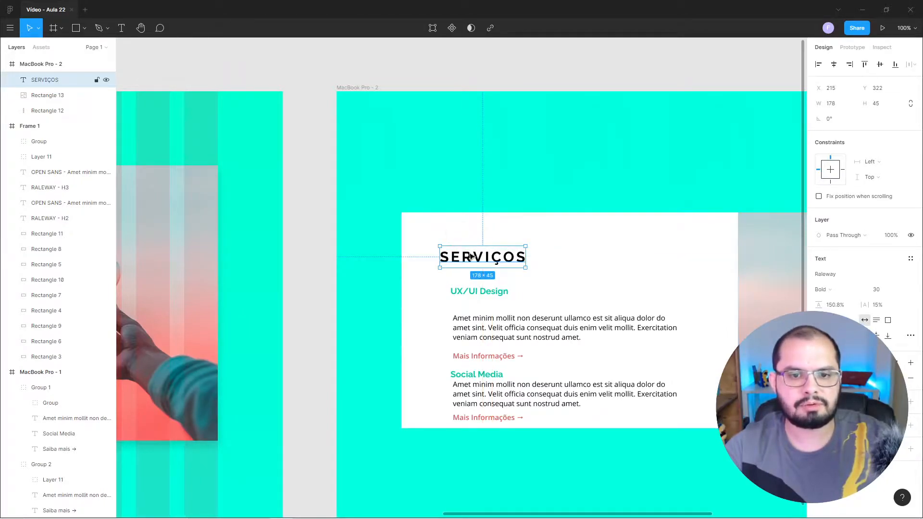
left_click(326, 289)
left_click_drag(505, 325, 359, 236)
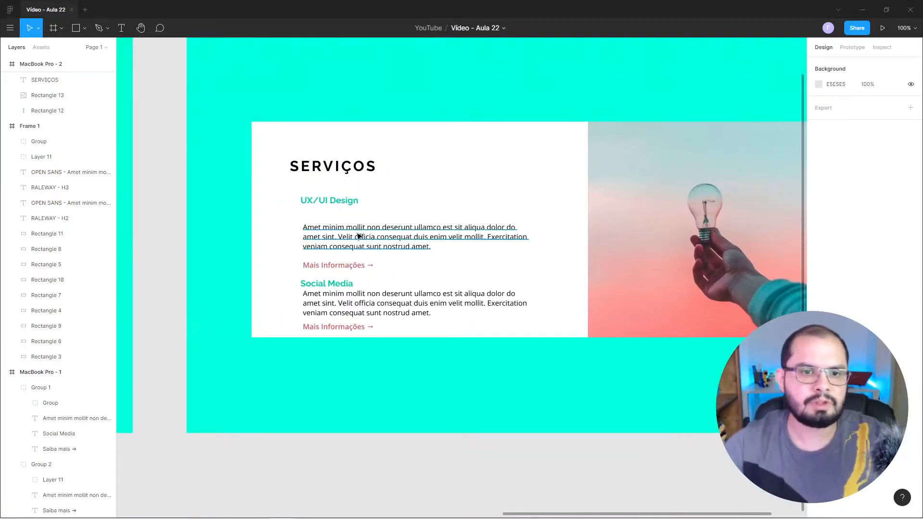
Move the second service paragraph up to Y 565, keeping its horizontal position.
left_click(341, 161)
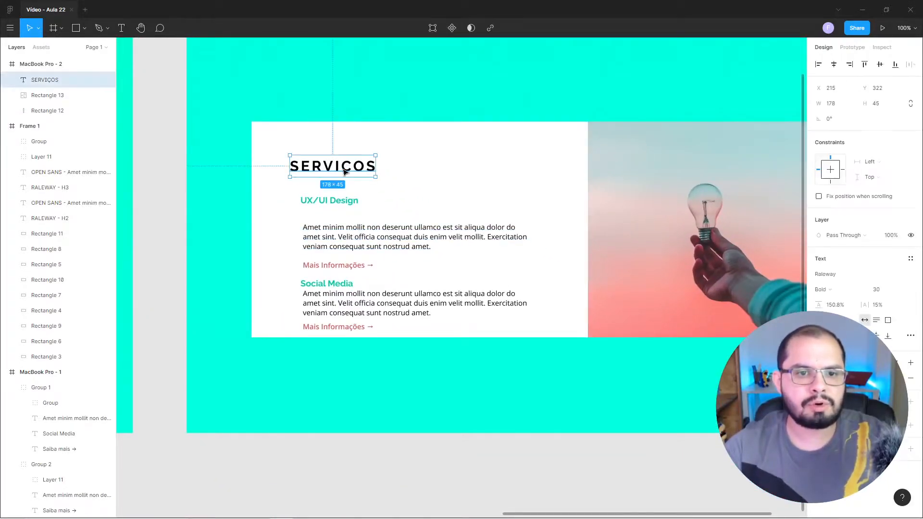
left_click(356, 334)
left_click_drag(371, 313, 374, 298)
Move the second "Mais Informações →" link up to Y 611.
left_click(356, 328)
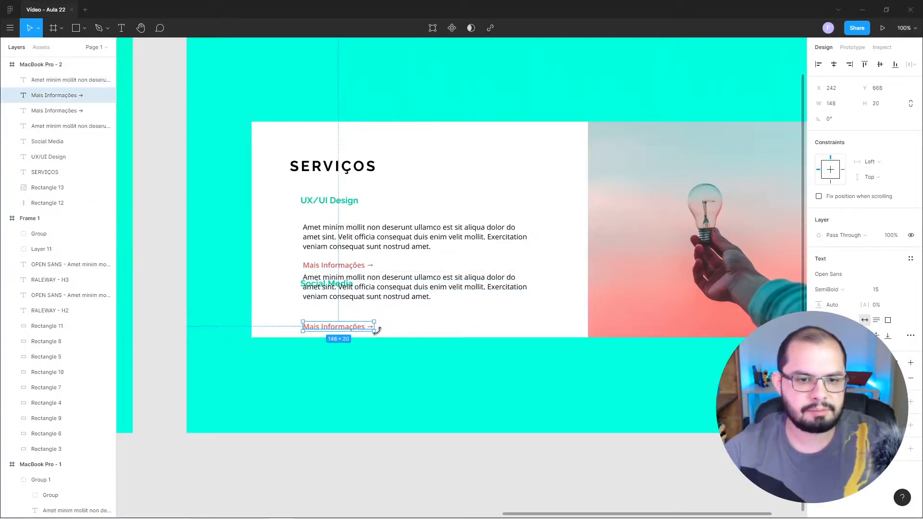
key("shift+Up")
key("shift+Up")
key("shift+Up")
key("shift+Up")
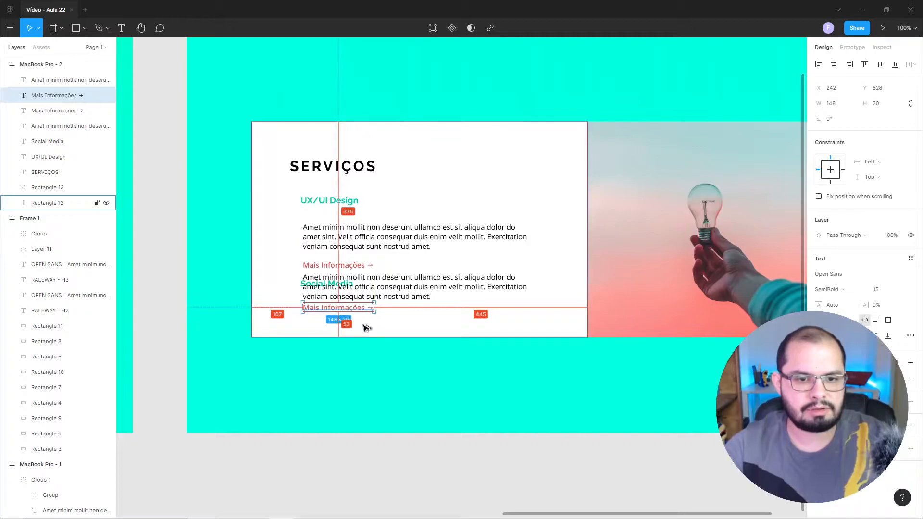
key("shift+Up")
key("shift+Up")
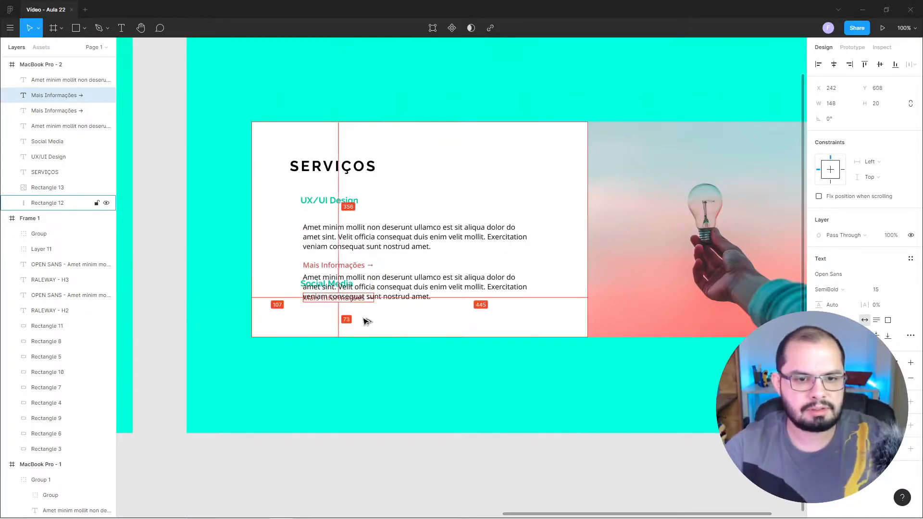
key("Down")
key("Down")
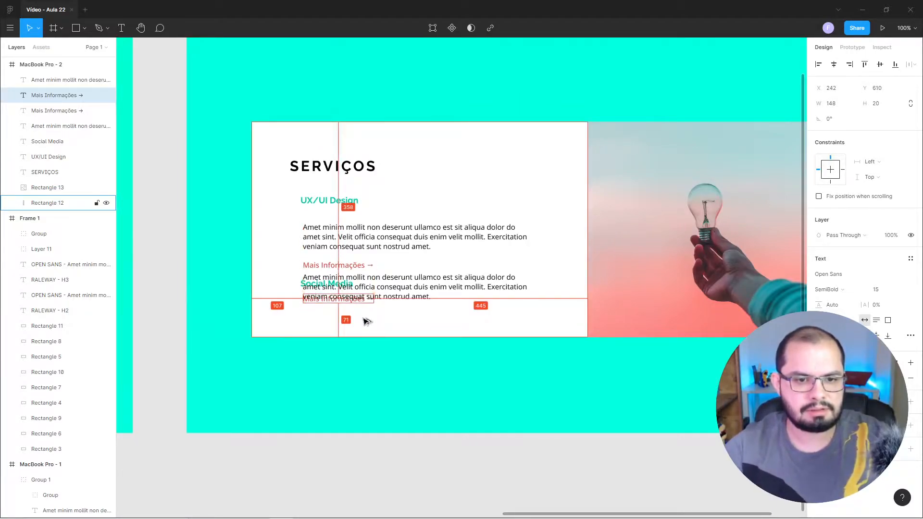
key("Down")
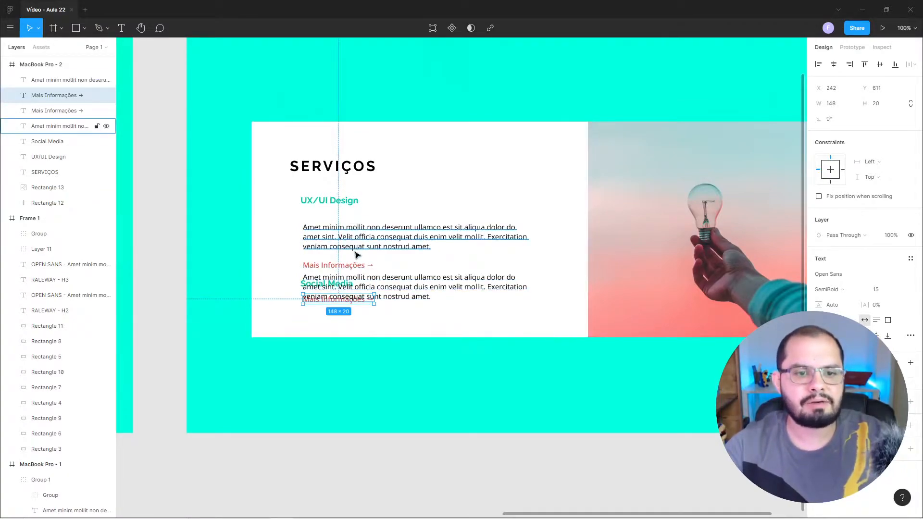
Move the UX/UI Design heading up to Y 389, with its paragraph right below it and its "Mais Informações →" link at Y 484.
mouse_move(348, 201)
left_mouse_down()
mouse_move(340, 216)
mouse_move(333, 204)
left_mouse_up()
left_click(327, 192)
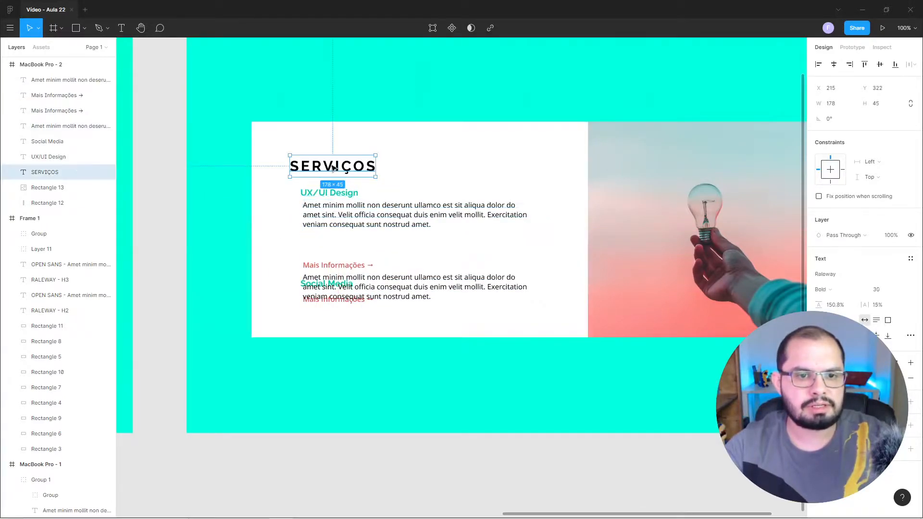
left_click(335, 220, "shift")
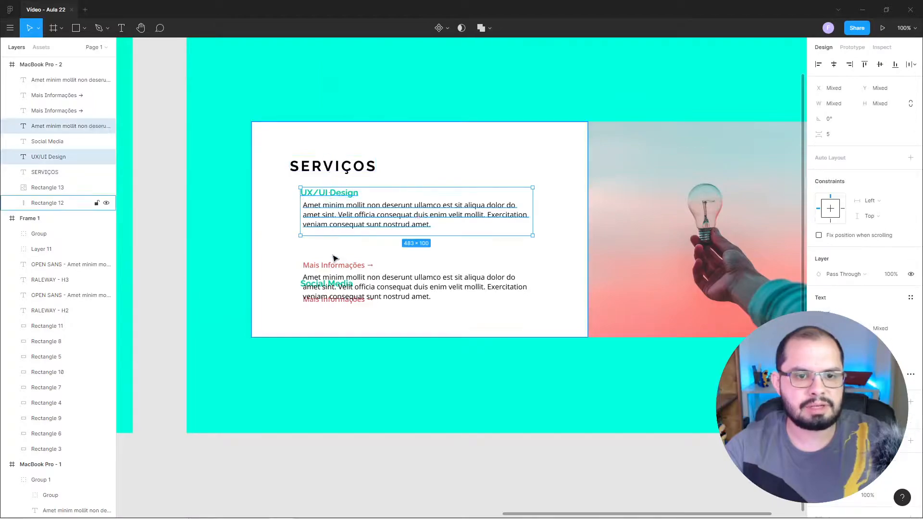
left_click(185, 191)
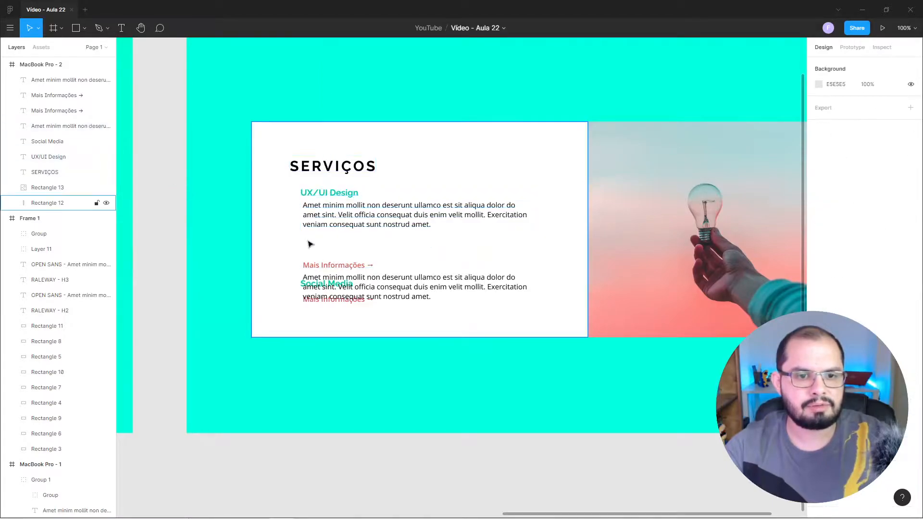
left_click_drag(326, 266, 327, 238)
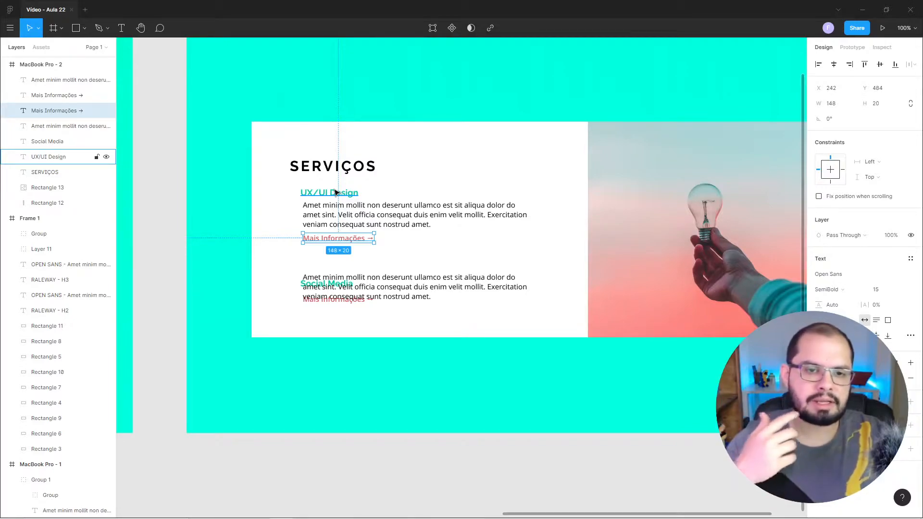
Left-align the UX/UI Design heading, its paragraph and its "Mais Informações →" link with each other.
left_click(345, 215)
left_click(341, 194)
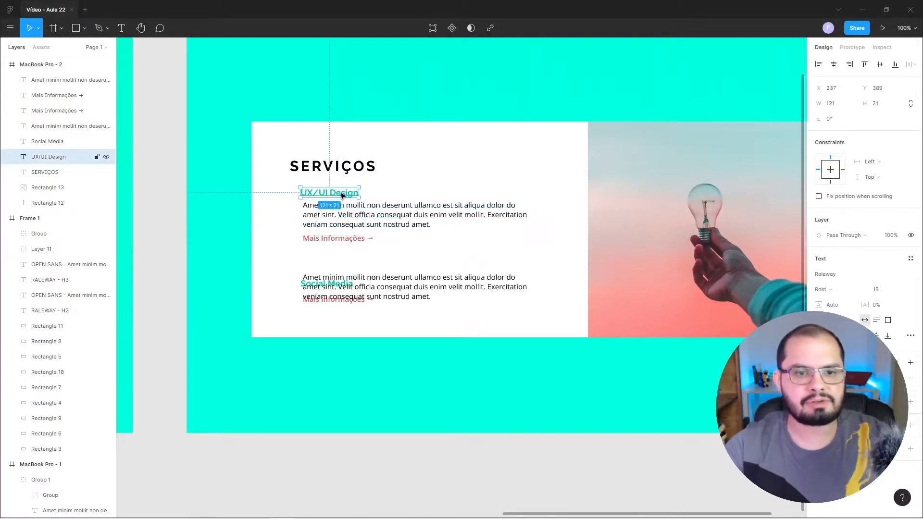
left_click(356, 239, "shift")
left_click(358, 228, "shift")
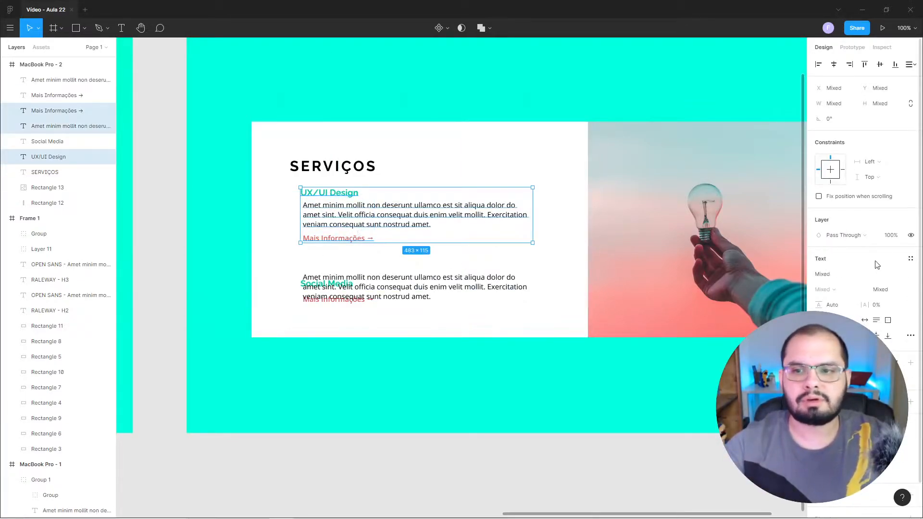
left_click(817, 64)
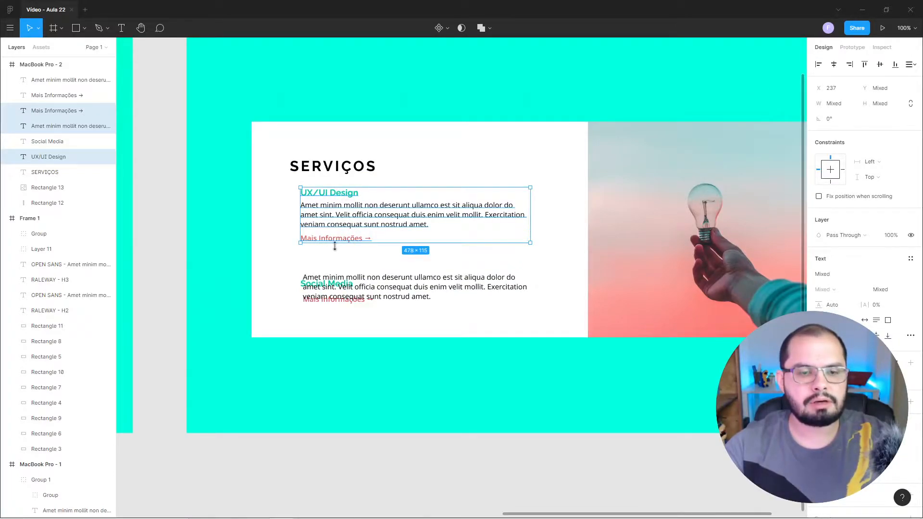
left_click(165, 249)
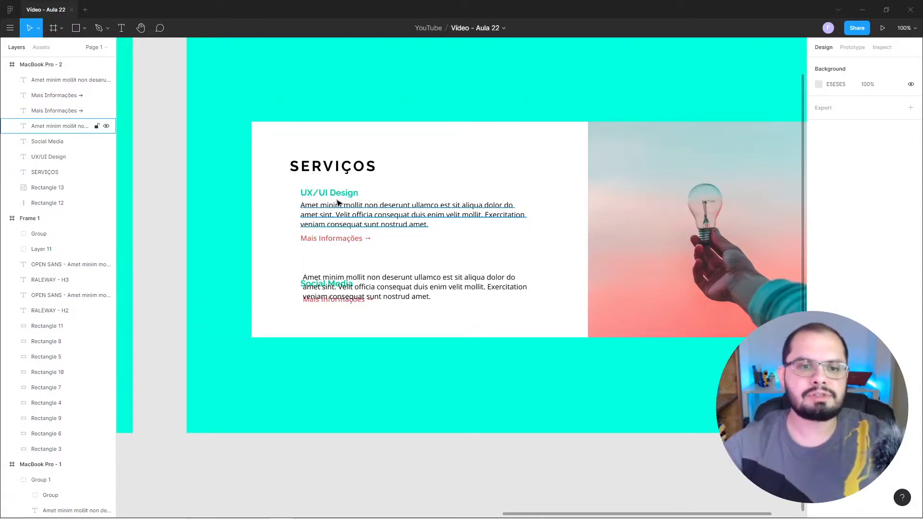
Move the Social Media heading up beneath the first "Mais Informações →" link, with its paragraph right below at X 252, Y 547.
left_click(346, 285)
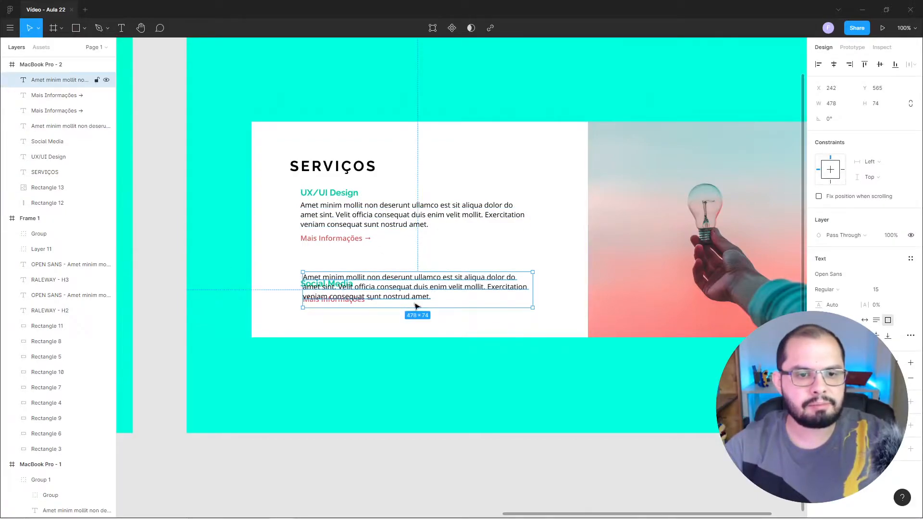
key("shift+Right")
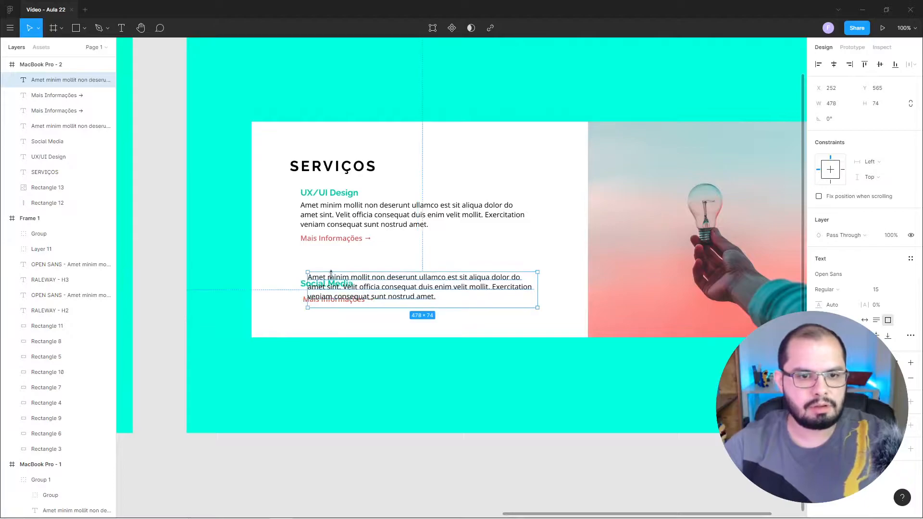
left_click(305, 277)
mouse_move(304, 277)
left_mouse_down()
mouse_move(305, 258)
mouse_move(318, 281)
mouse_move(317, 272)
left_mouse_up()
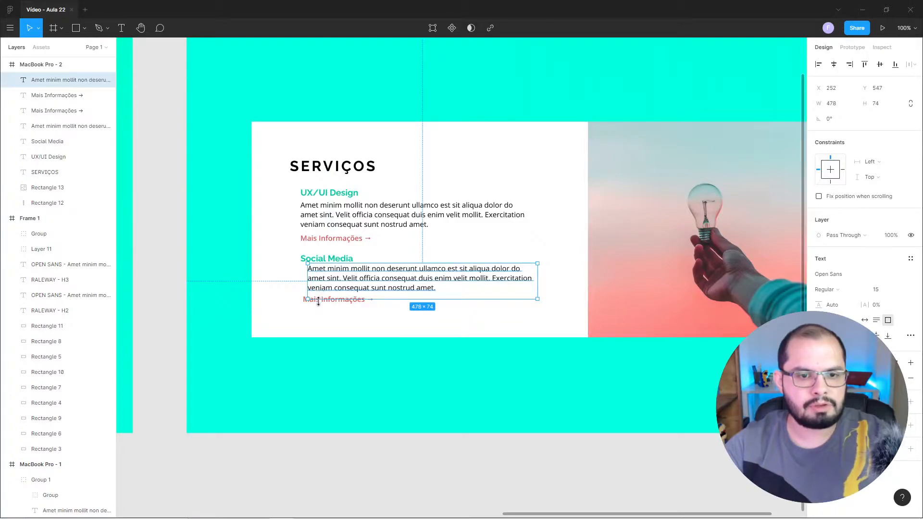
Left-align the Social Media heading, its paragraph and its "Mais Informações →" link with each other.
left_click(337, 300)
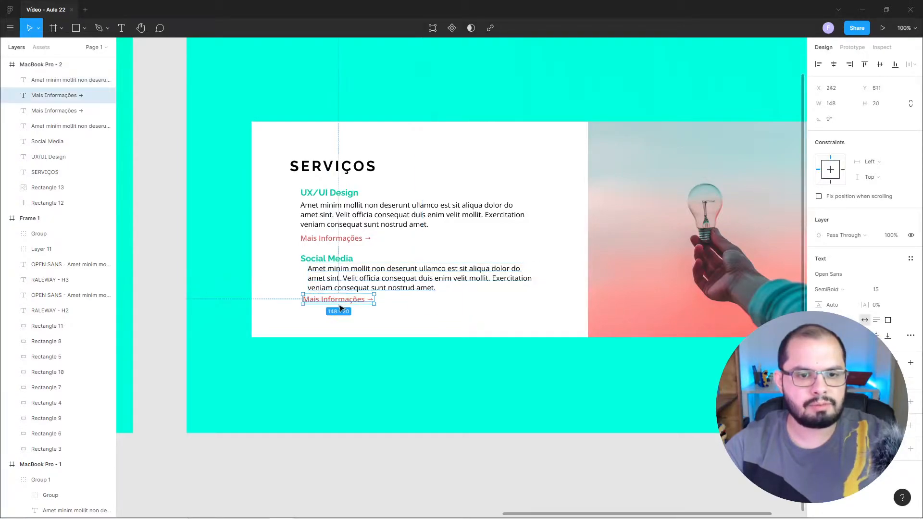
left_click(336, 288, "shift")
left_click(330, 259, "shift")
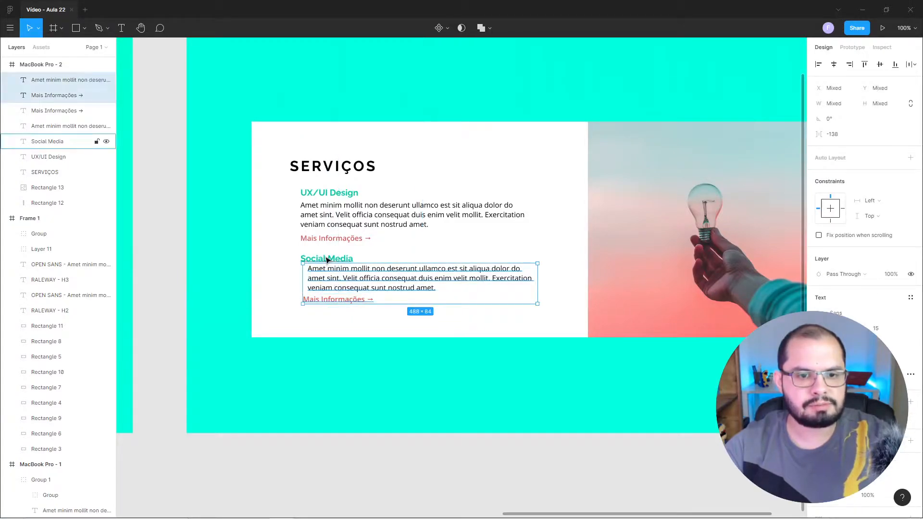
left_click(818, 64)
left_click(176, 215)
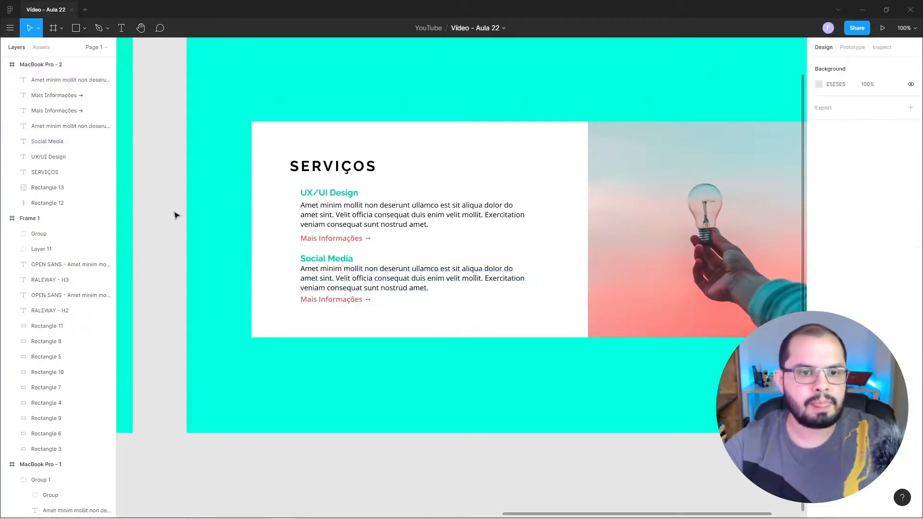
Delete the last sentence, "Exercitation veniam consequat sunt nostrud amet.", from both service paragraphs.
left_click_drag(313, 232, 357, 205)
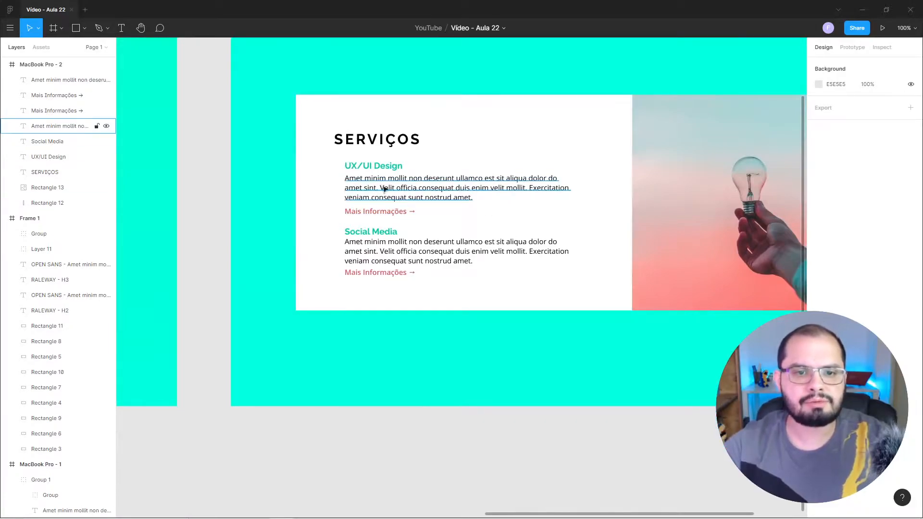
key("t")
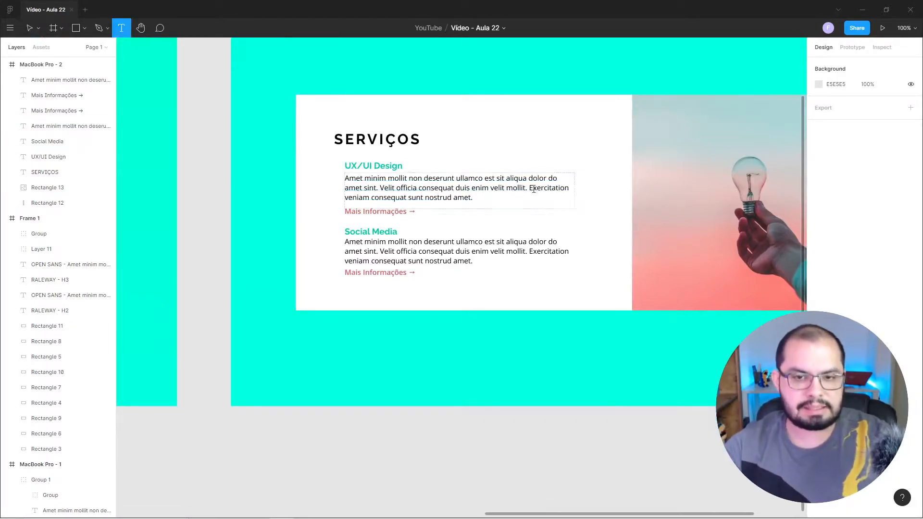
left_click_drag(529, 189, 541, 205)
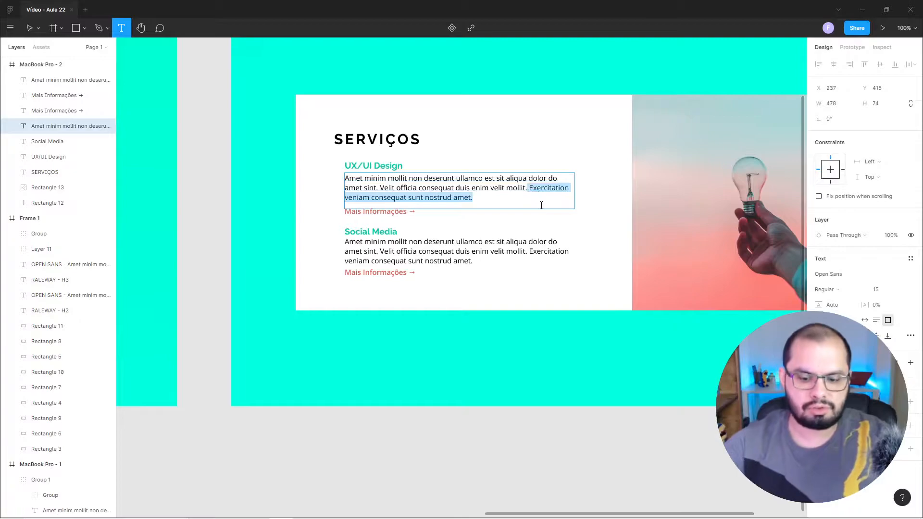
key("BackSpace")
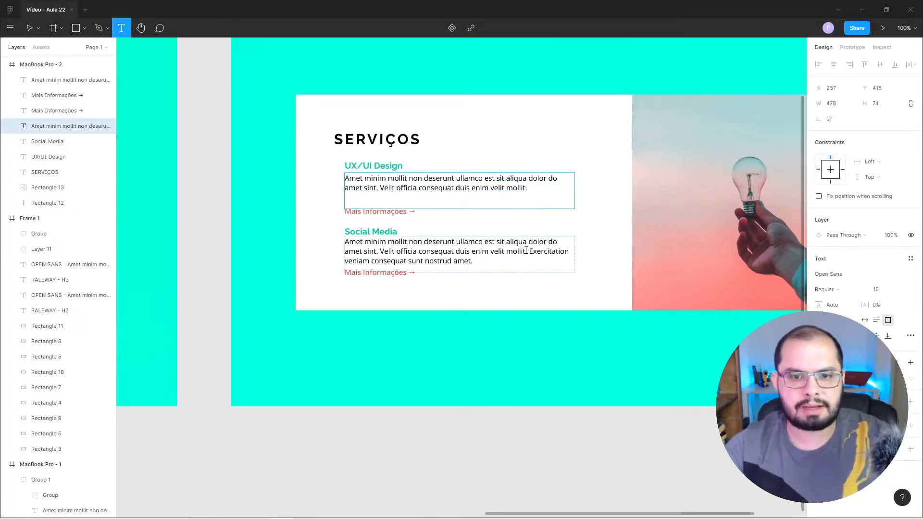
left_click_drag(529, 251, 535, 269)
key("BackSpace")
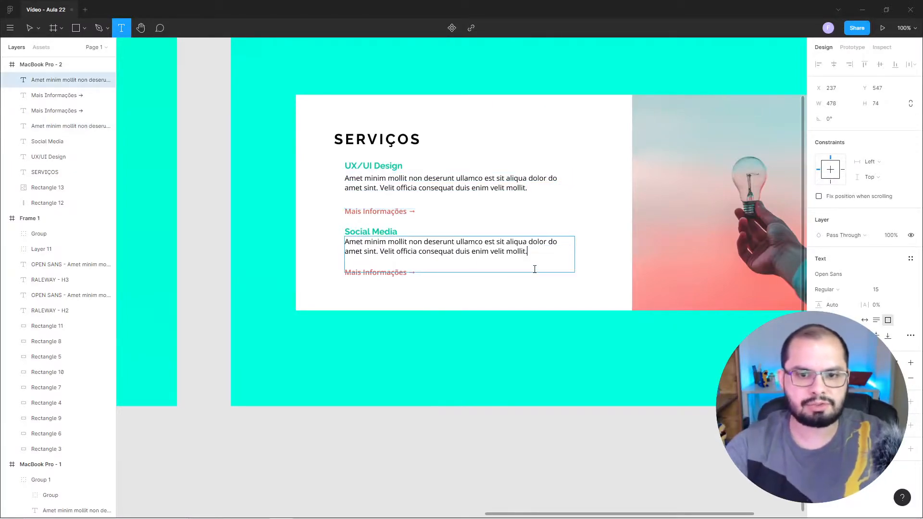
key("Escape")
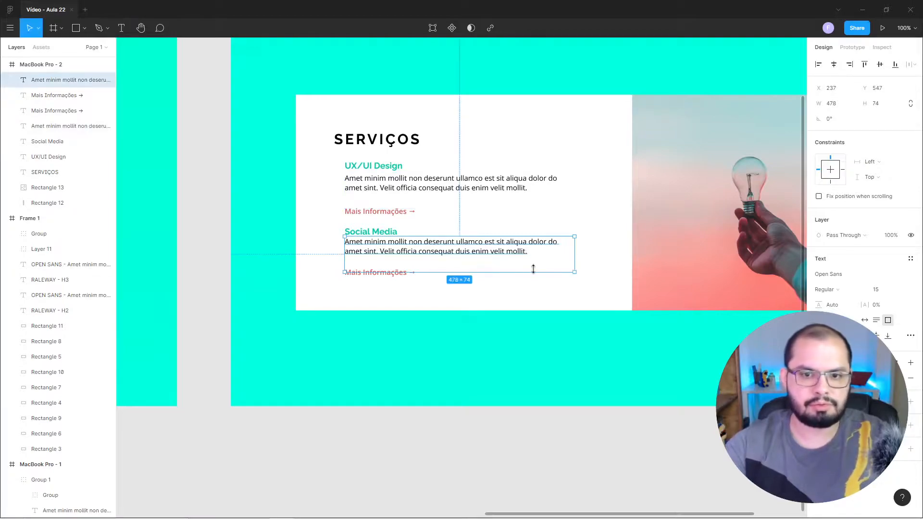
Shorten the text boxes of both service paragraphs to a height of 38, fitting their two lines.
left_click_drag(533, 274, 532, 255)
left_click(509, 188)
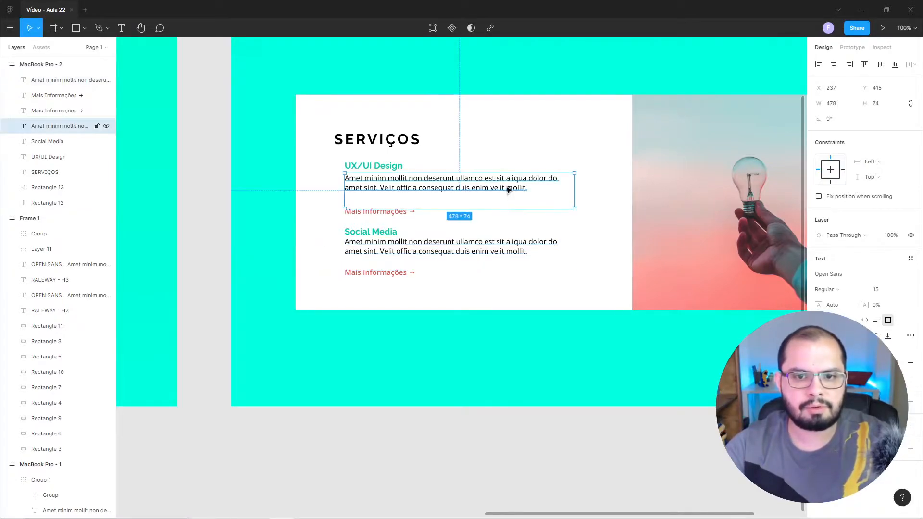
left_click_drag(515, 207, 519, 192)
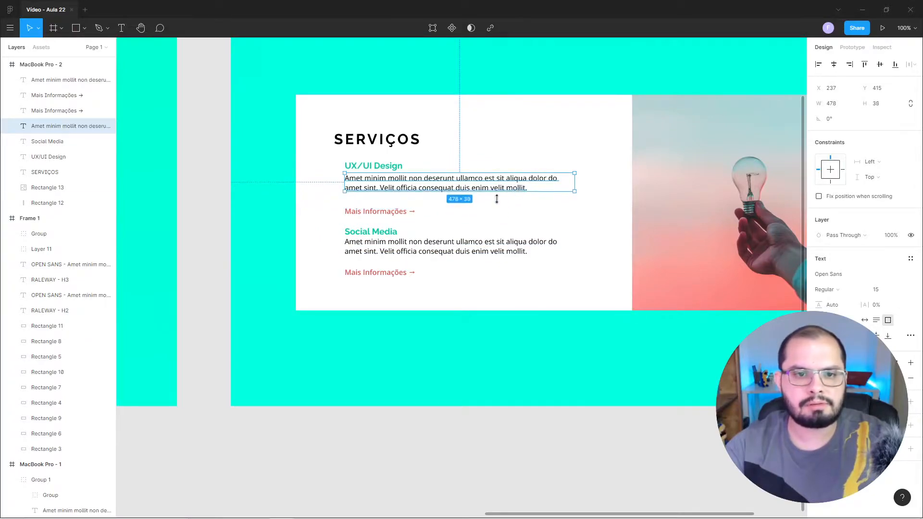
left_click(202, 171)
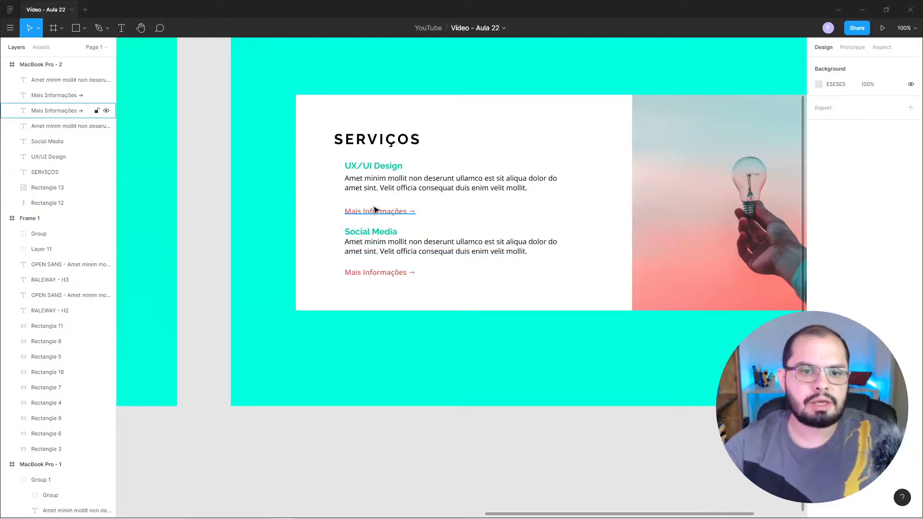
Move the first "Mais Informações →" link up to Y 465 and the UX/UI Design heading up to Y 382.
left_click_drag(377, 217, 386, 197)
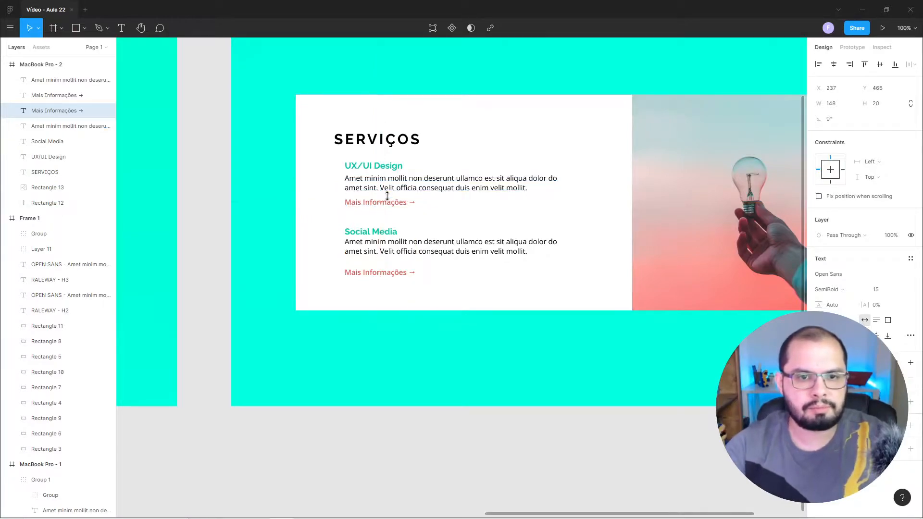
left_click(399, 170)
left_click_drag(398, 166, 399, 166)
left_click(222, 165)
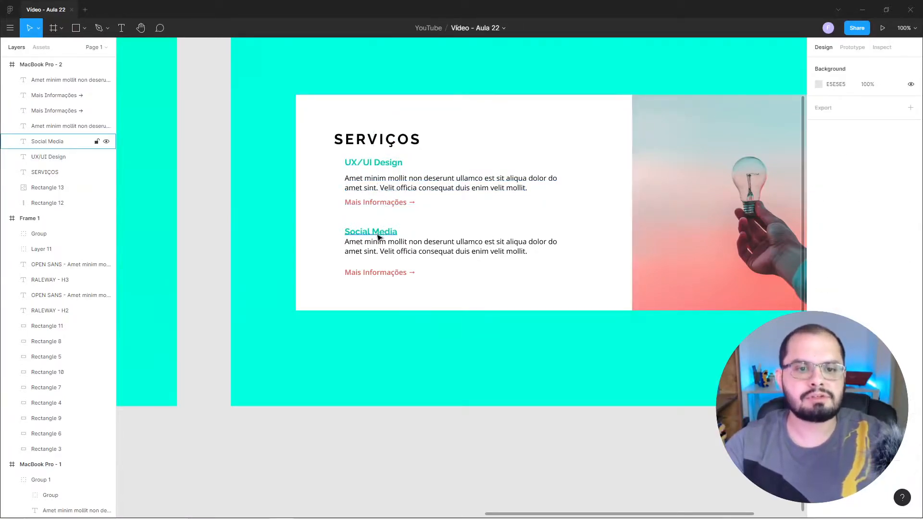
Move the Social Media paragraph down to Y 561 and the Social Media heading to Y 528.
left_click_drag(381, 244, 382, 270)
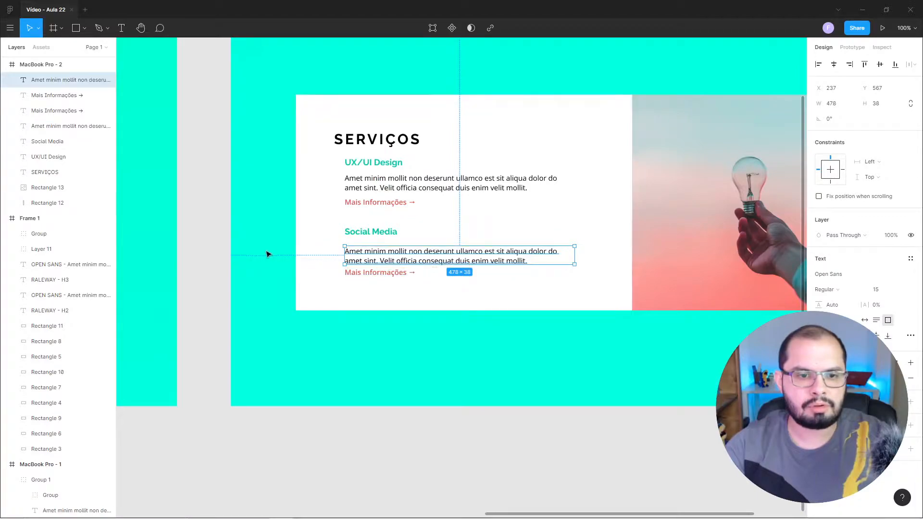
left_click(206, 243)
left_click(355, 265)
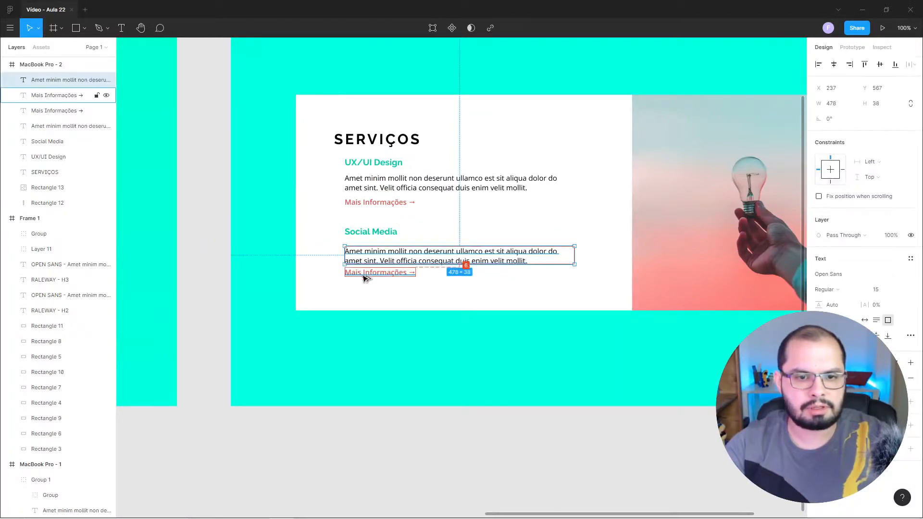
key("alt")
left_click_drag(364, 278, 374, 272)
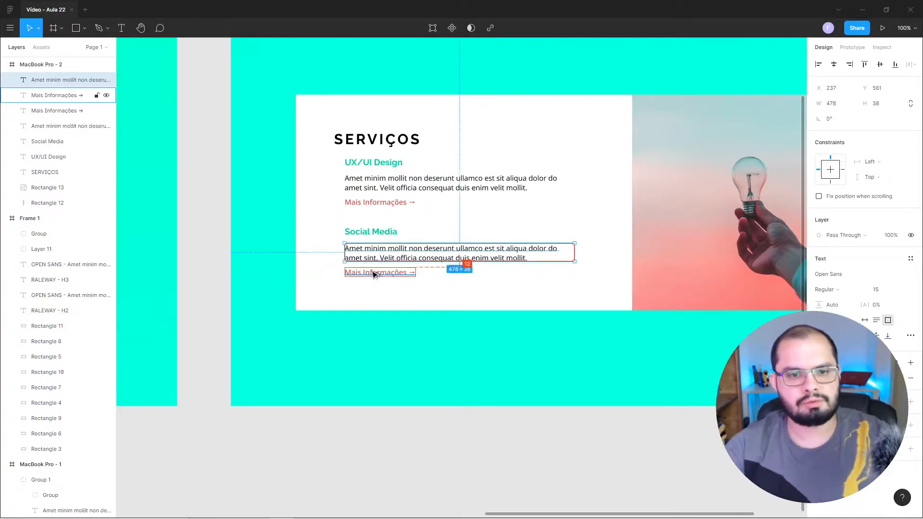
left_click(394, 236)
left_click_drag(394, 237, 394, 237)
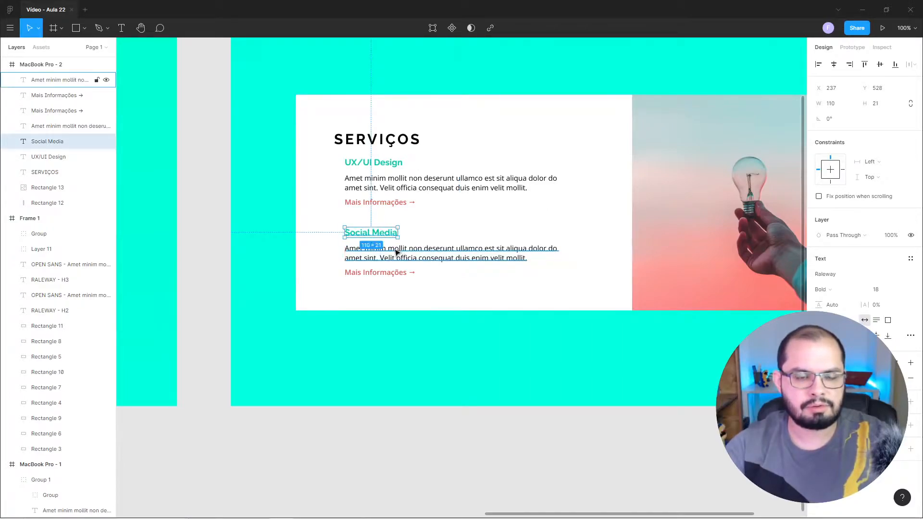
left_click(199, 203)
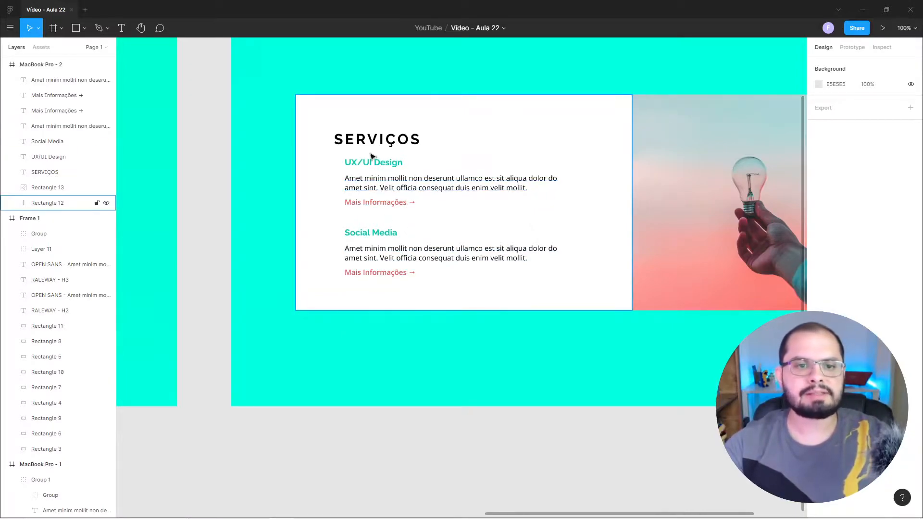
Group the UX/UI Design heading, its paragraph and its "Mais Informações →" link.
left_click(380, 202)
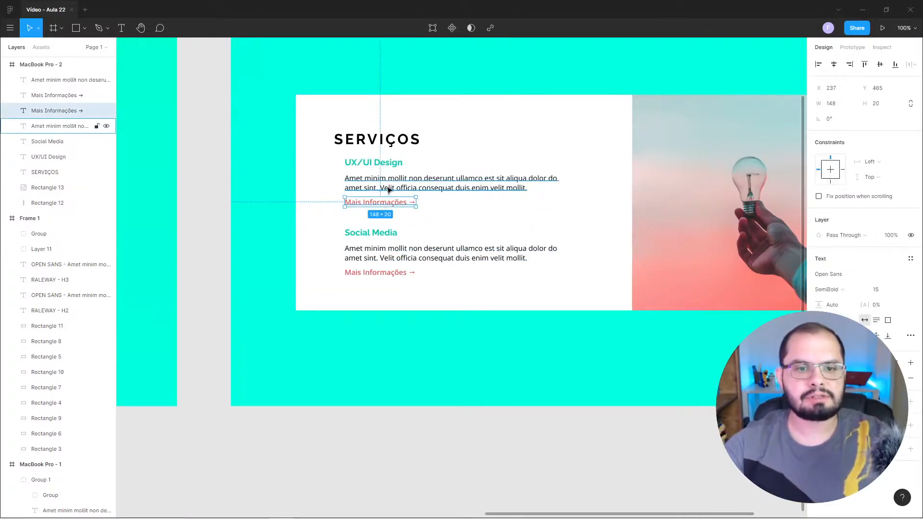
left_click(386, 186, "shift")
left_click(386, 164, "shift")
right_click(384, 163)
mouse_move(397, 175)
left_click(411, 244)
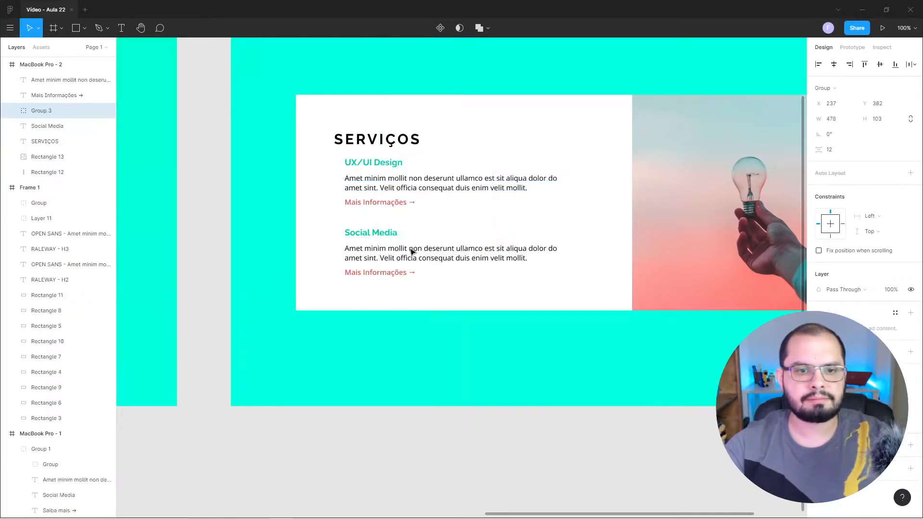
Group the Social Media heading, its paragraph and its "Mais Informações →" link.
left_click(393, 233)
left_click(407, 250, "shift")
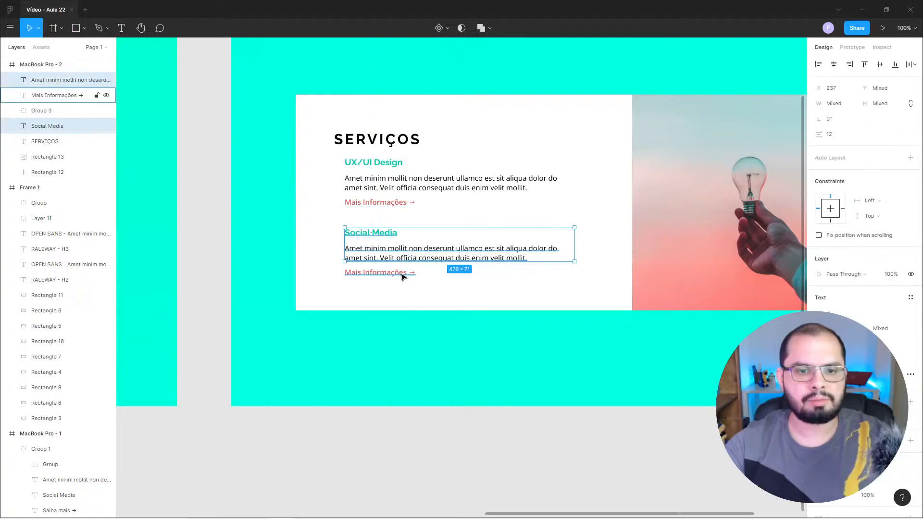
left_click(402, 274, "shift")
right_click(403, 276)
left_click(435, 332)
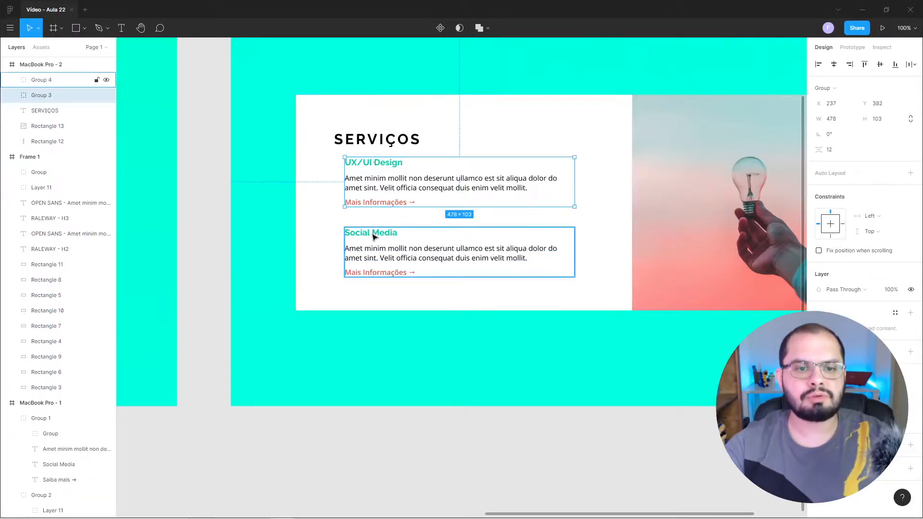
left_click(209, 196)
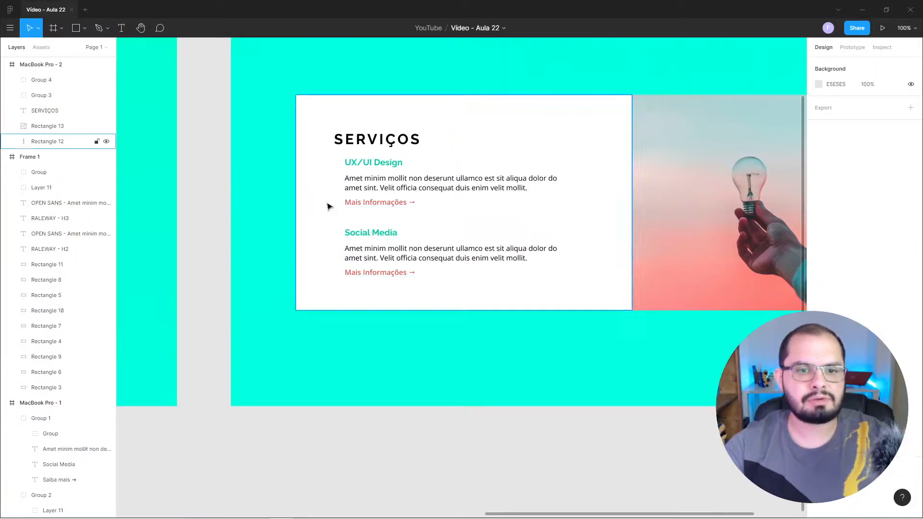
Move the UX/UI Design group down to Y 396, balancing its gaps to the SERVIÇOS title and the Social Media group.
left_click(372, 190)
key("Down")
key("Down")
key("Down")
key("Down")
key("Down")
key("Down")
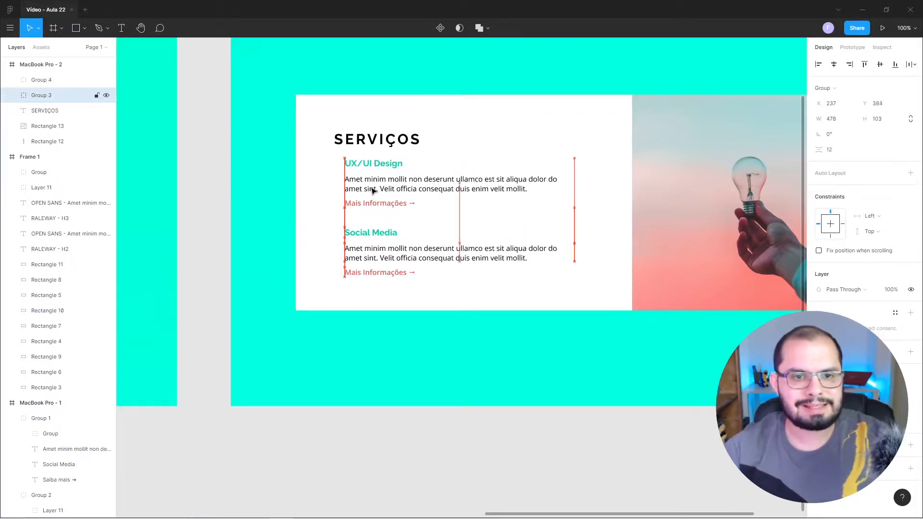
key("Down")
key("Down")
key("Down")
key("Down")
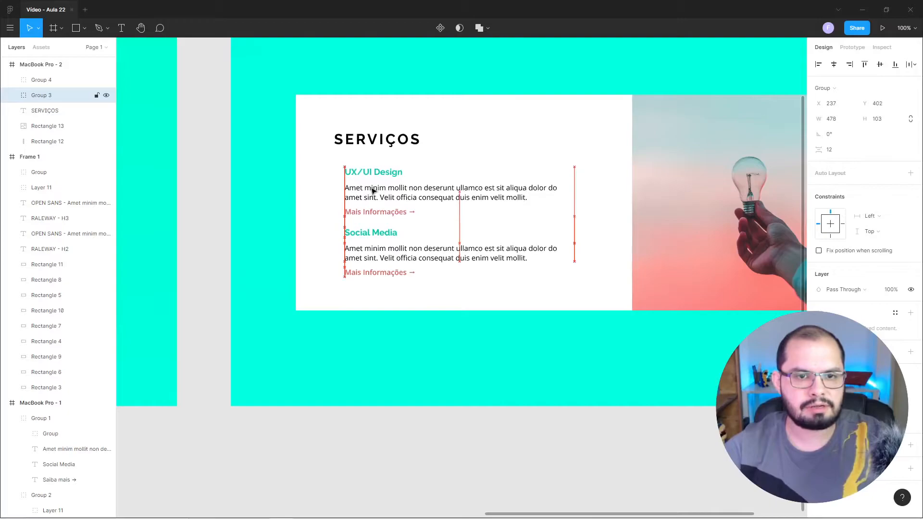
key("alt")
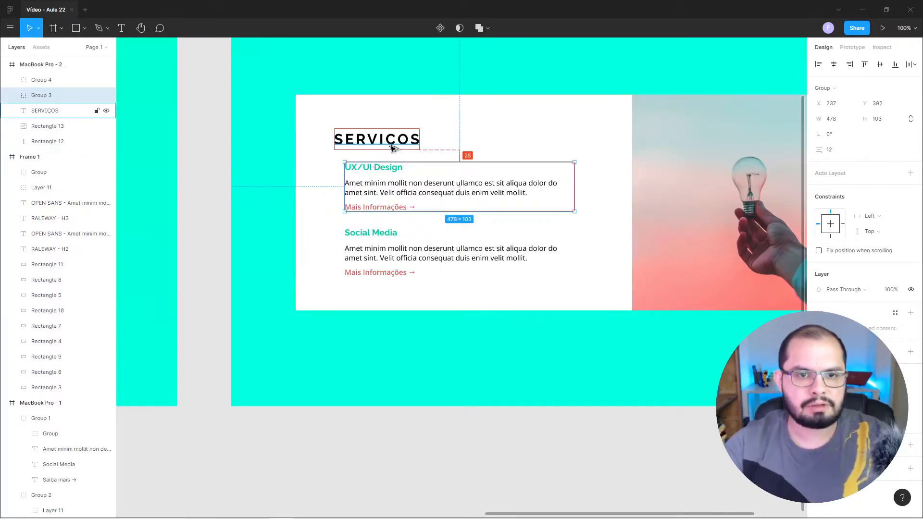
key("alt")
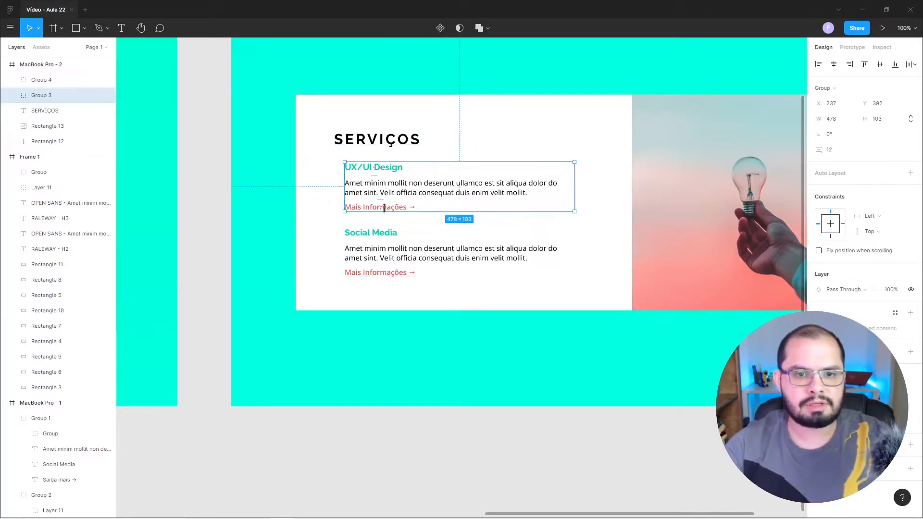
key("Down")
key("Down")
key("Down")
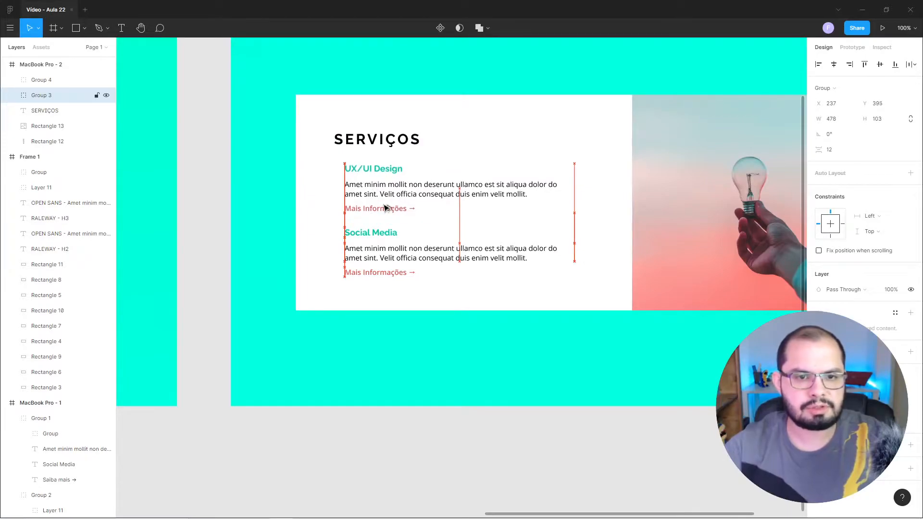
key("alt")
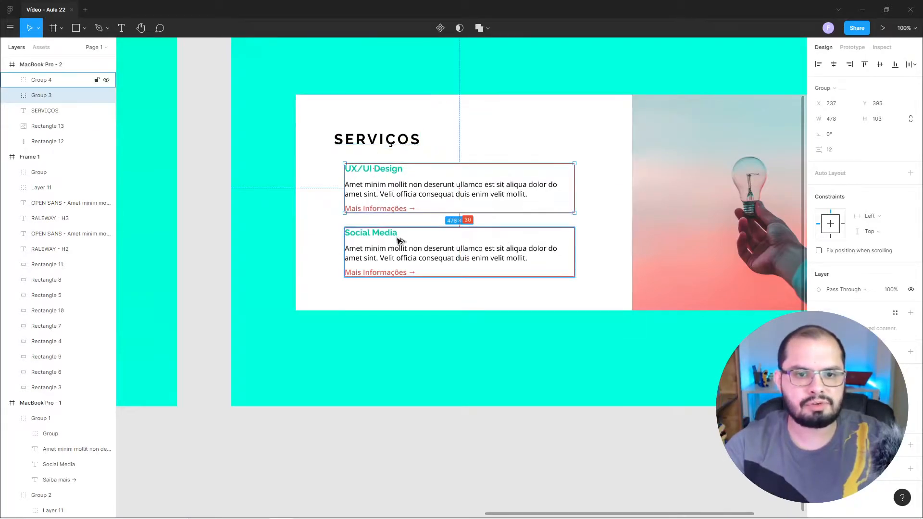
key("Down")
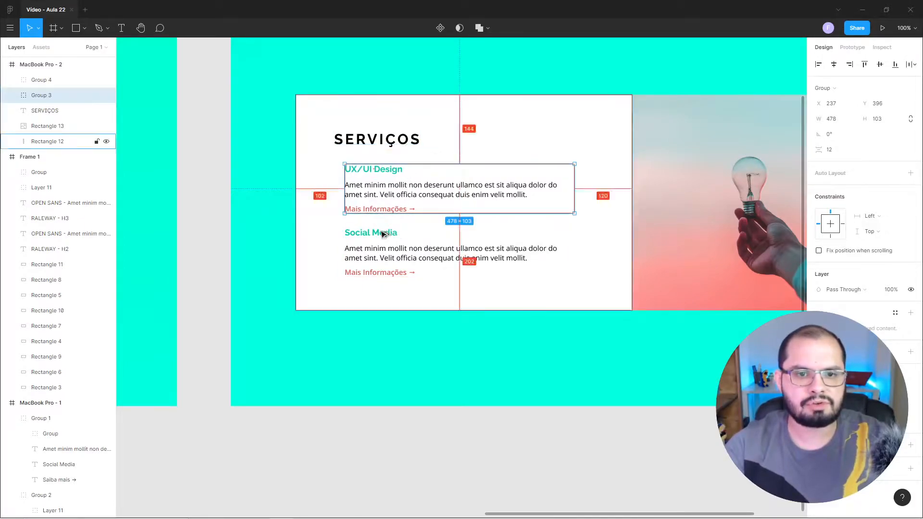
left_click(213, 199)
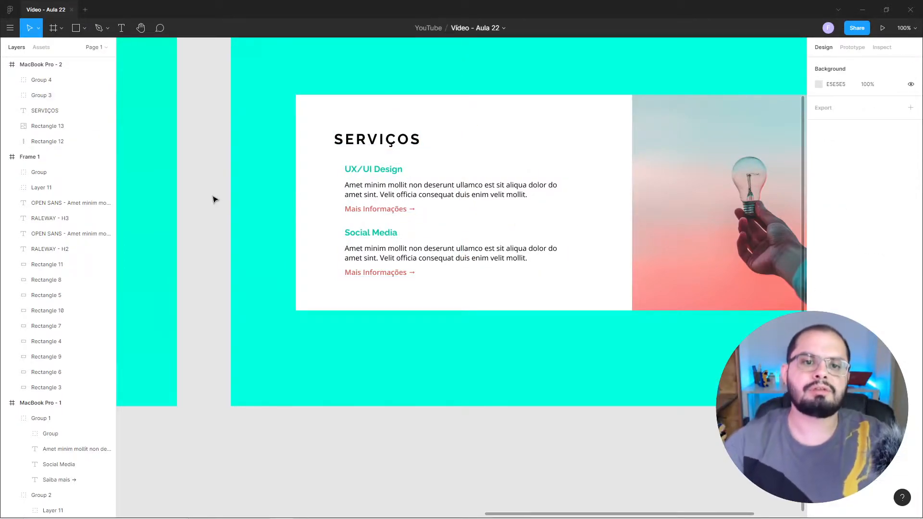
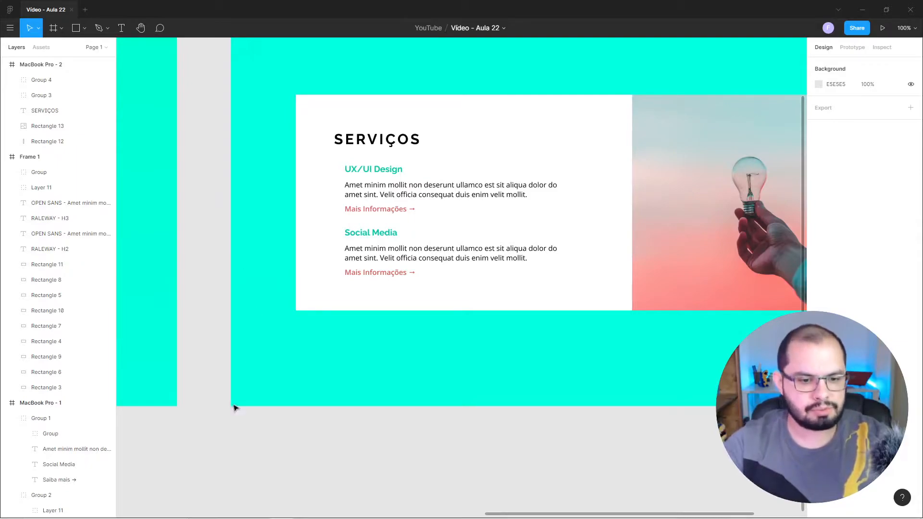
Switch to Firefox and look over the icon packs and search area on the Flaticon home page.
key("alt+Tab")
key("alt+Tab")
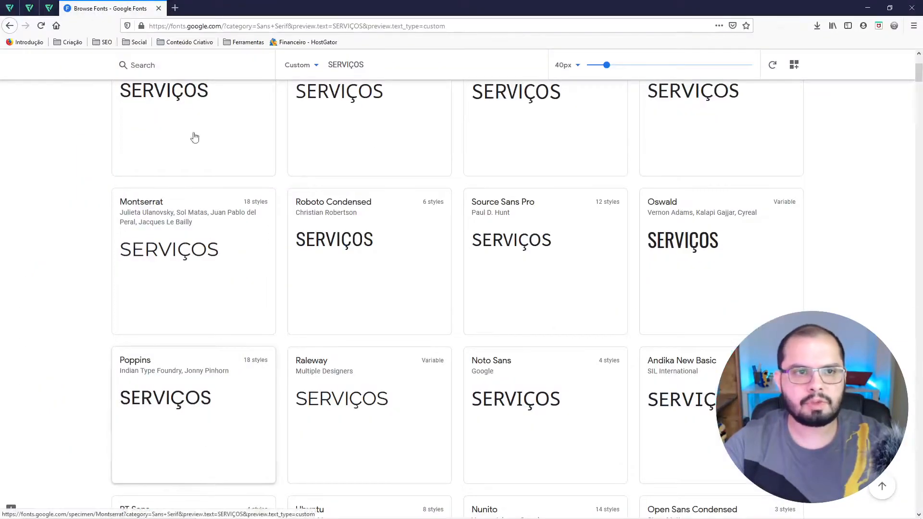
left_click(9, 7)
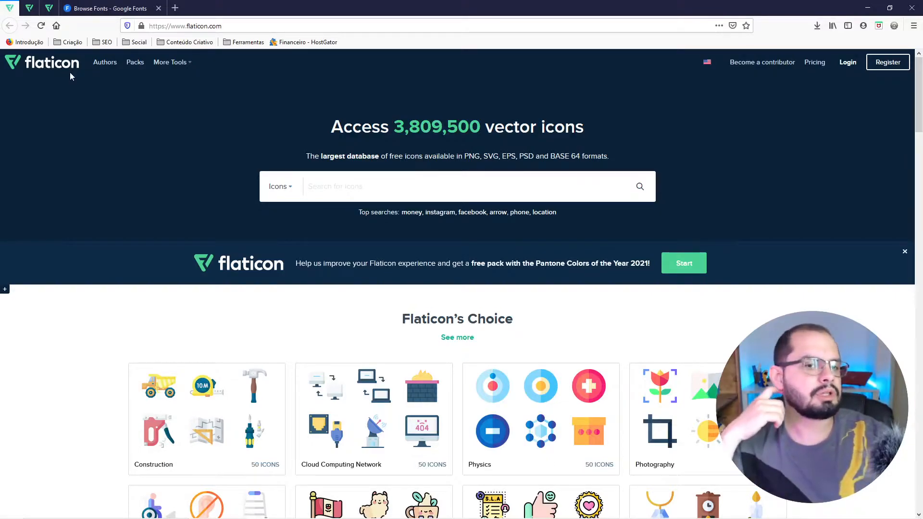
scroll(430, 394, "down", 4)
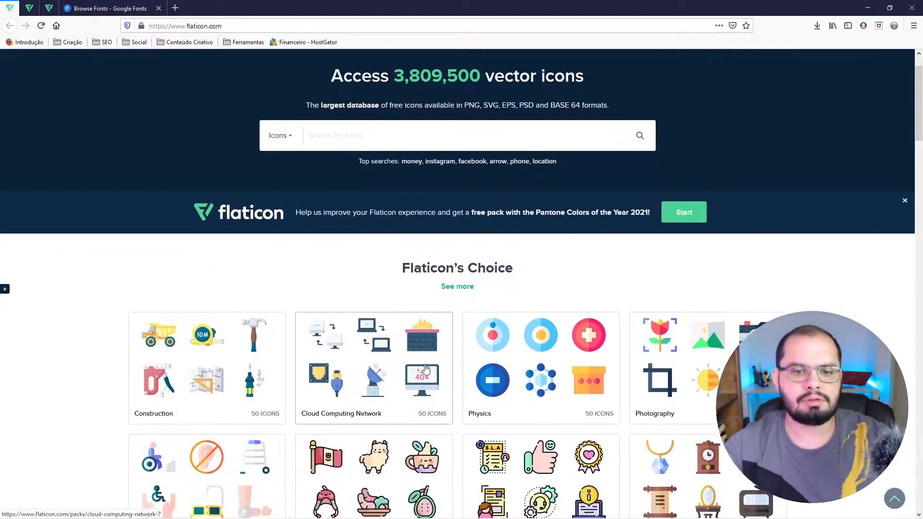
scroll(438, 311, "down", 6)
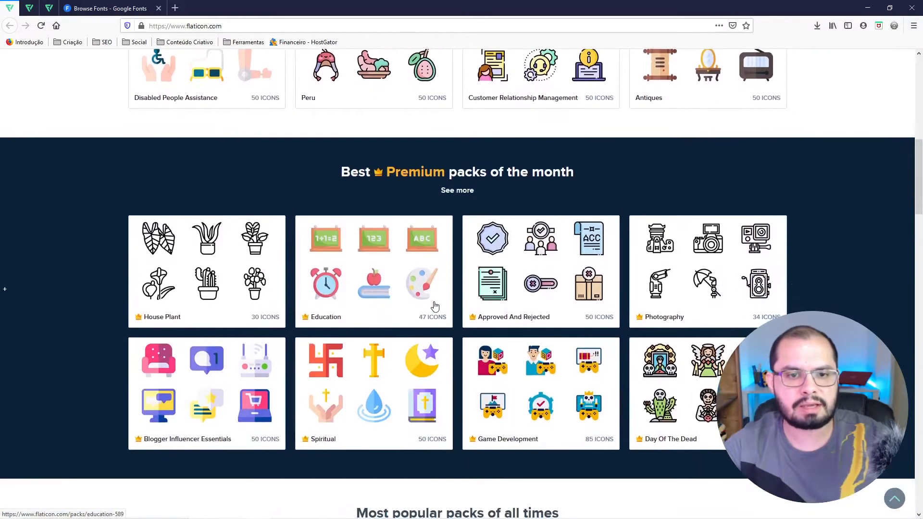
scroll(432, 305, "up", 4)
scroll(447, 263, "up", 6)
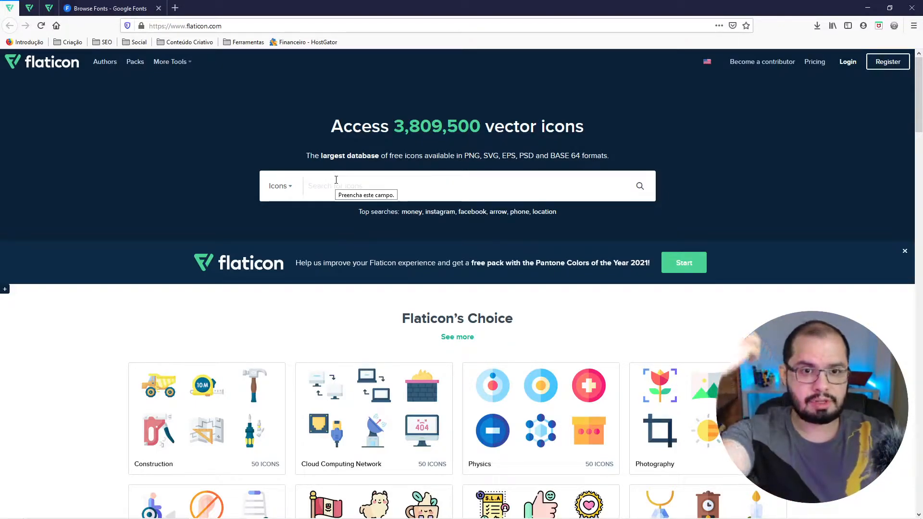
Add three black outline icons from Flaticon's web design results to the collection and view its download formats.
left_click(30, 8)
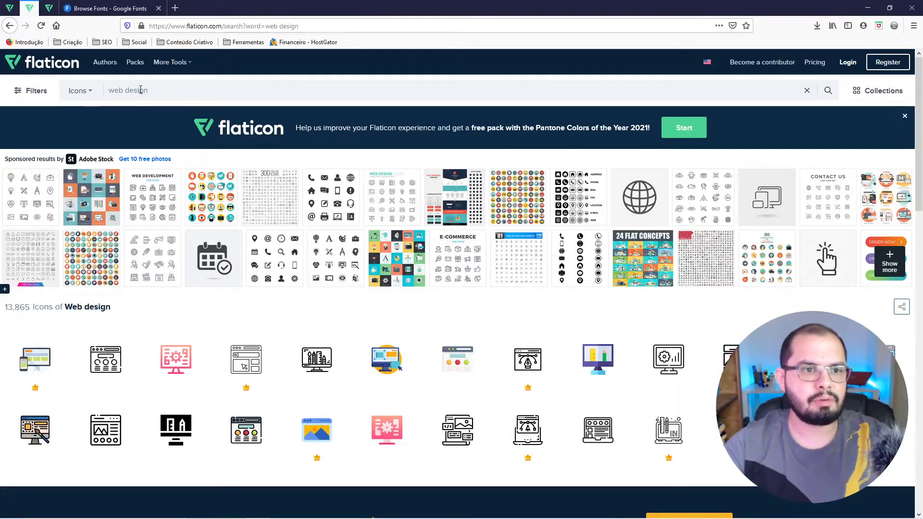
scroll(229, 131, "down", 4)
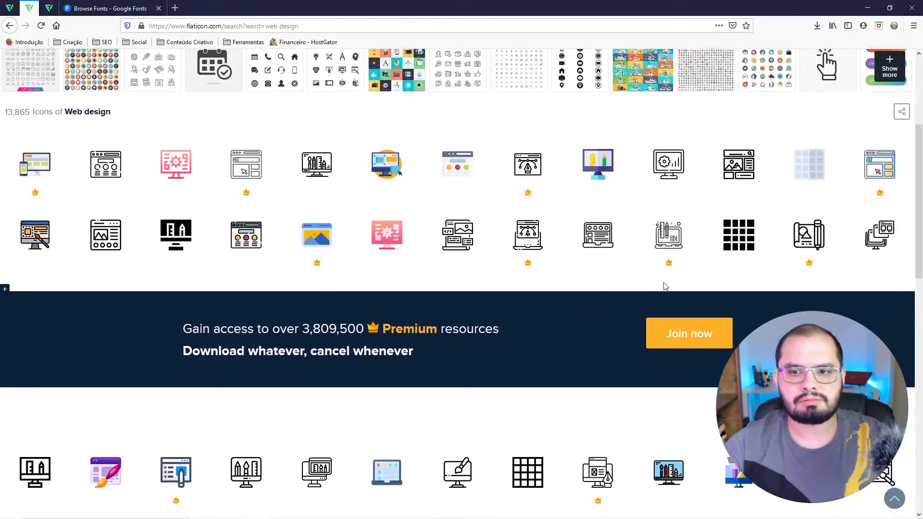
scroll(245, 229, "down", 3)
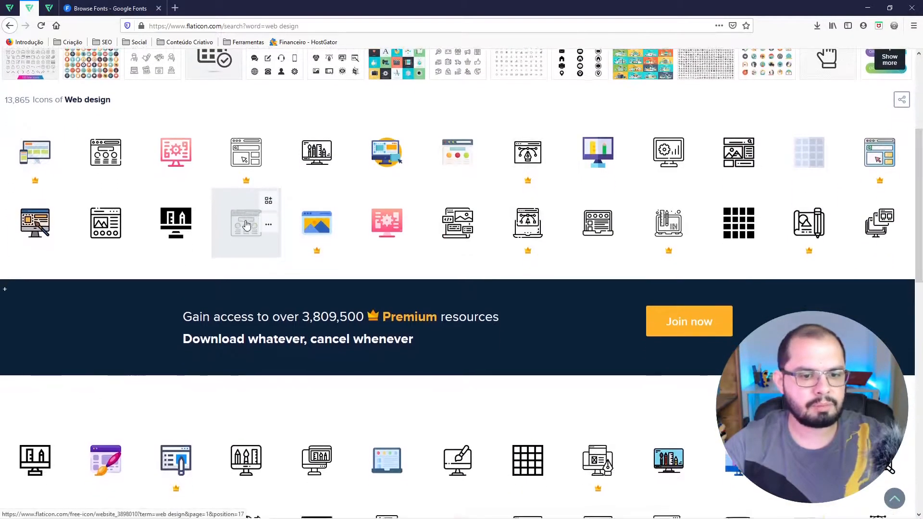
scroll(246, 224, "up", 3)
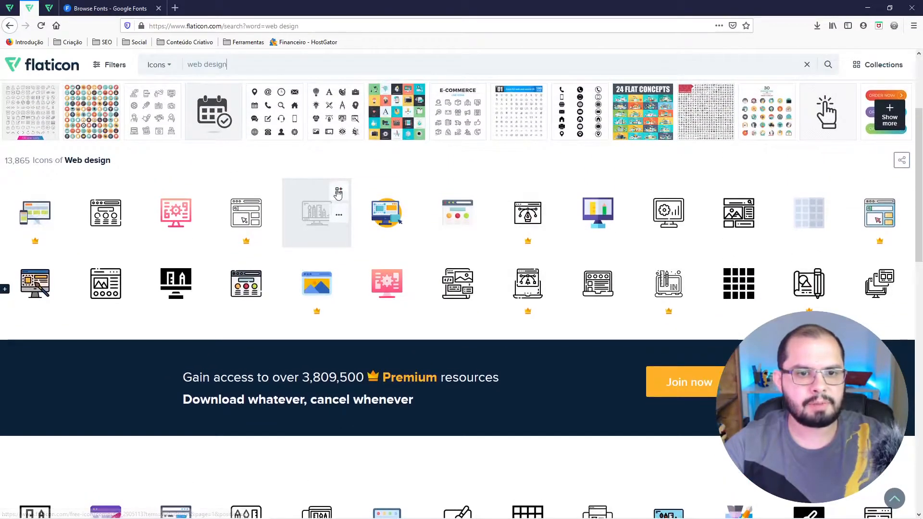
left_click(339, 190)
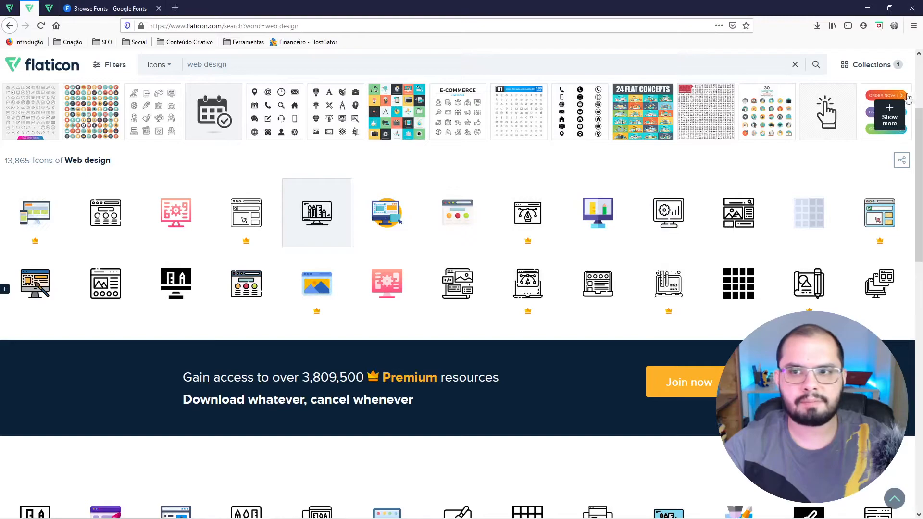
left_click(872, 68)
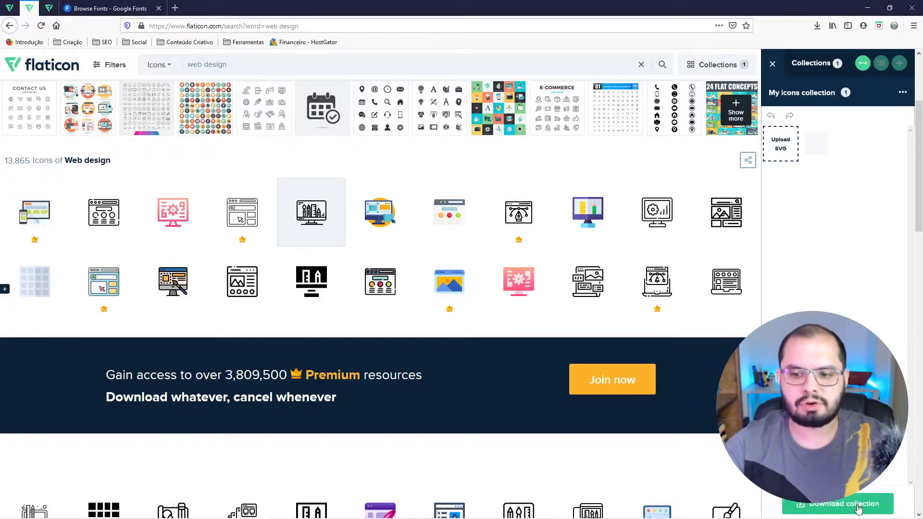
left_click(261, 261)
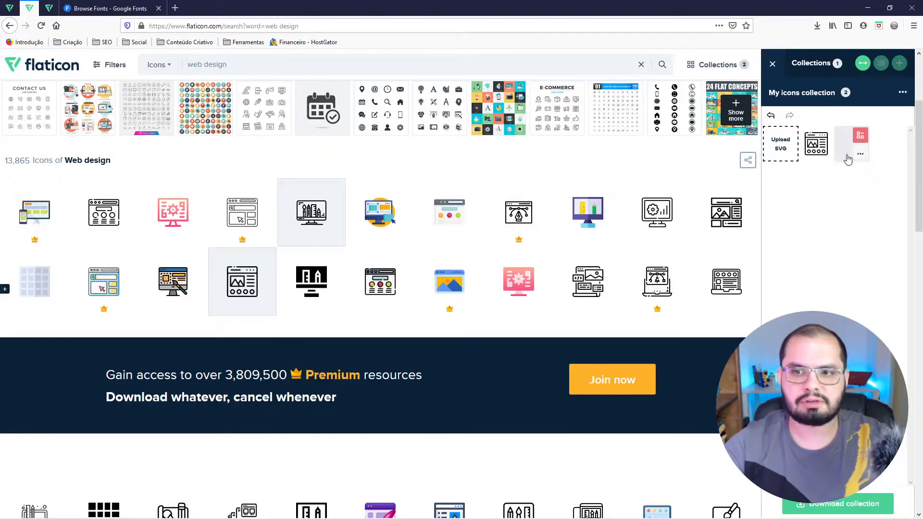
left_click(610, 265)
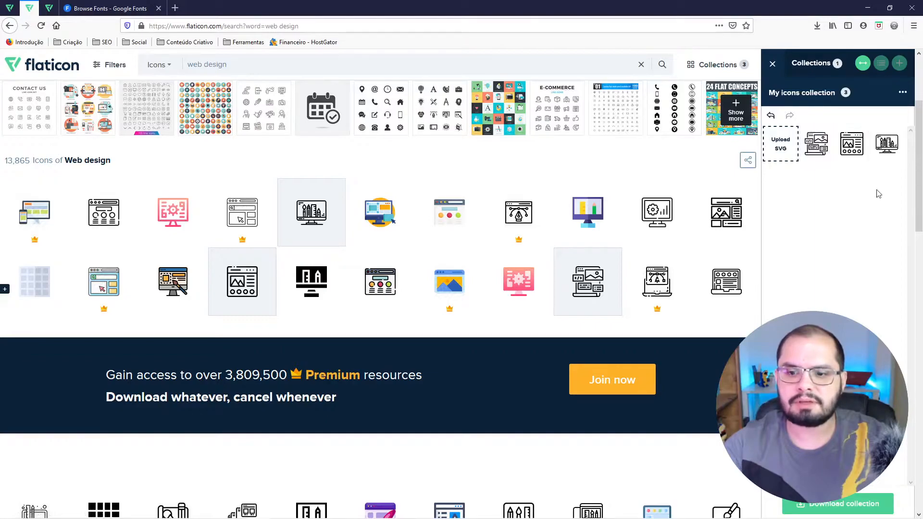
left_click(826, 505)
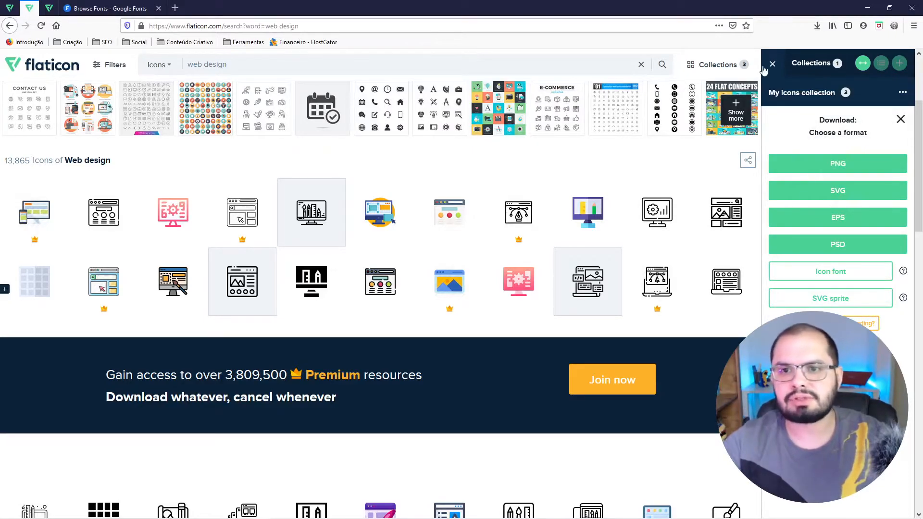
left_click(901, 120)
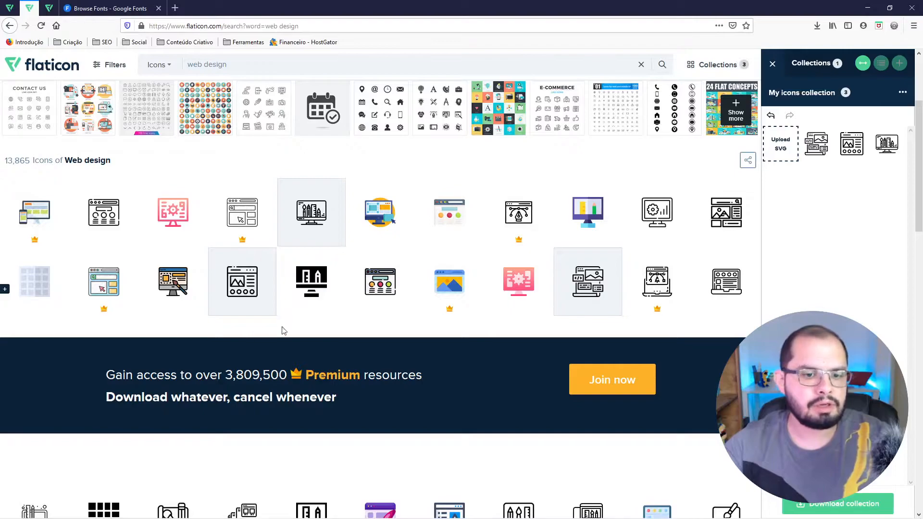
Switch back to Figma and copy the monitor and social media icons from the style guide into the new frame's white card.
mouse_move(299, 518)
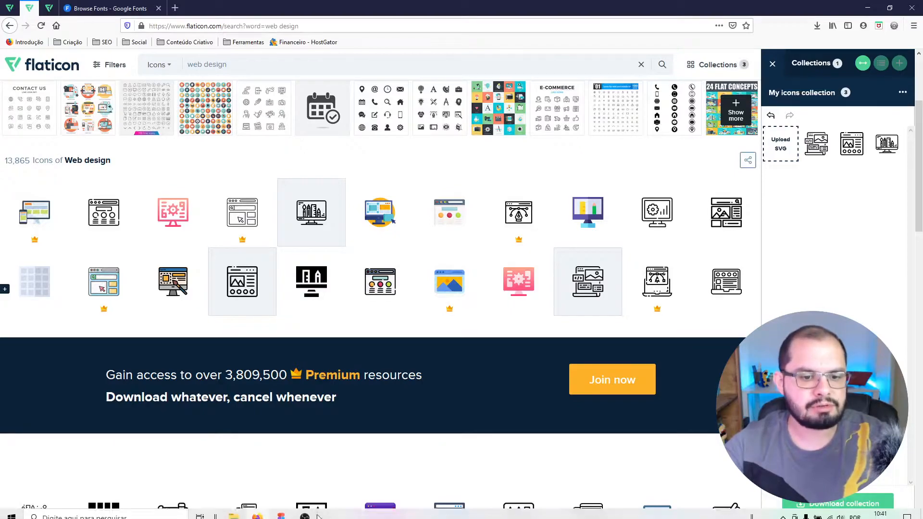
left_click(282, 511)
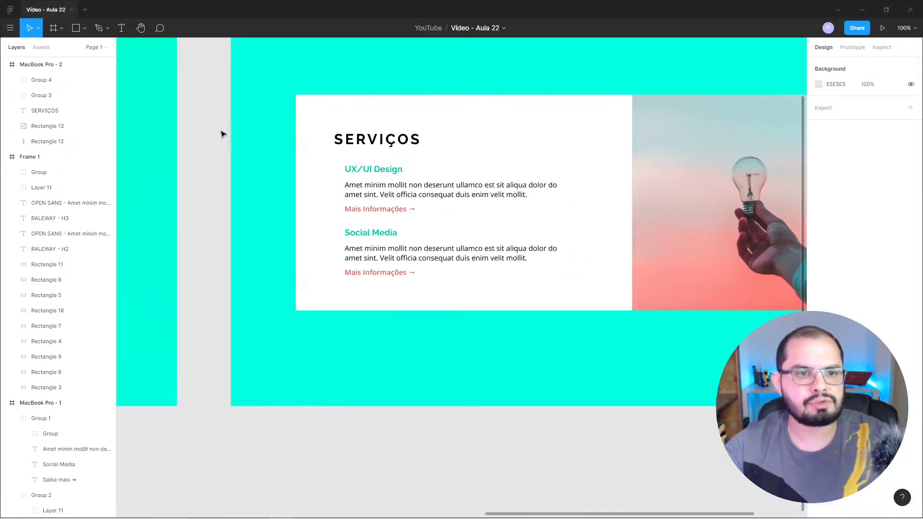
left_click_drag(188, 239, 568, 226)
left_click_drag(468, 234, 624, 238)
left_click_drag(242, 196, 576, 220)
left_click_drag(218, 213, 422, 165)
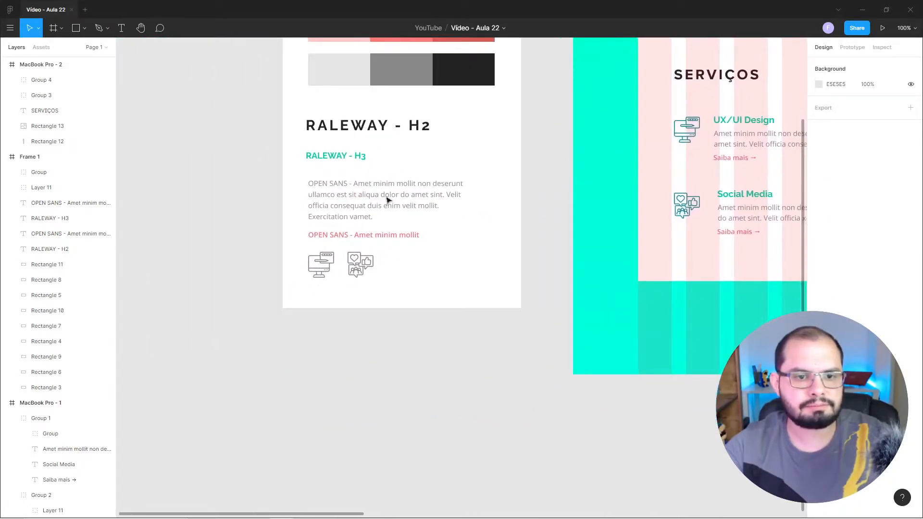
left_click(323, 270)
left_click(366, 272, "shift")
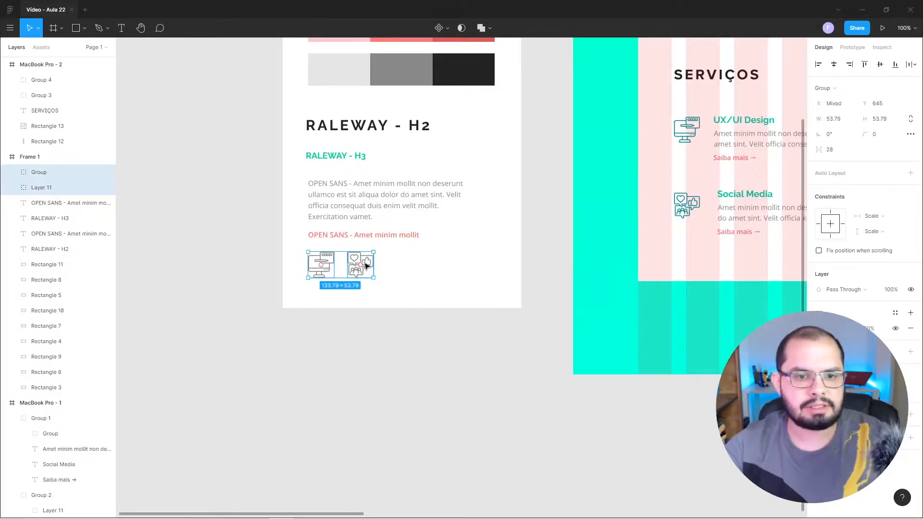
left_click_drag(366, 266, 452, 263)
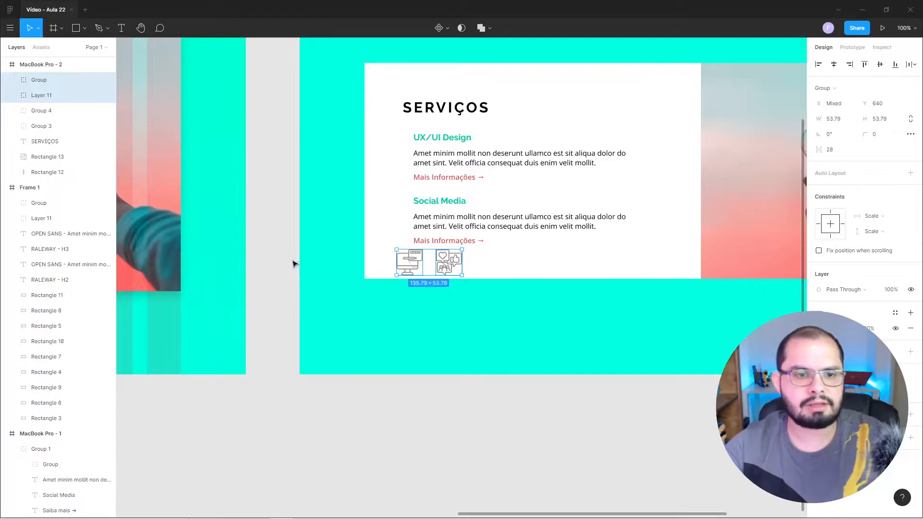
left_click(290, 254)
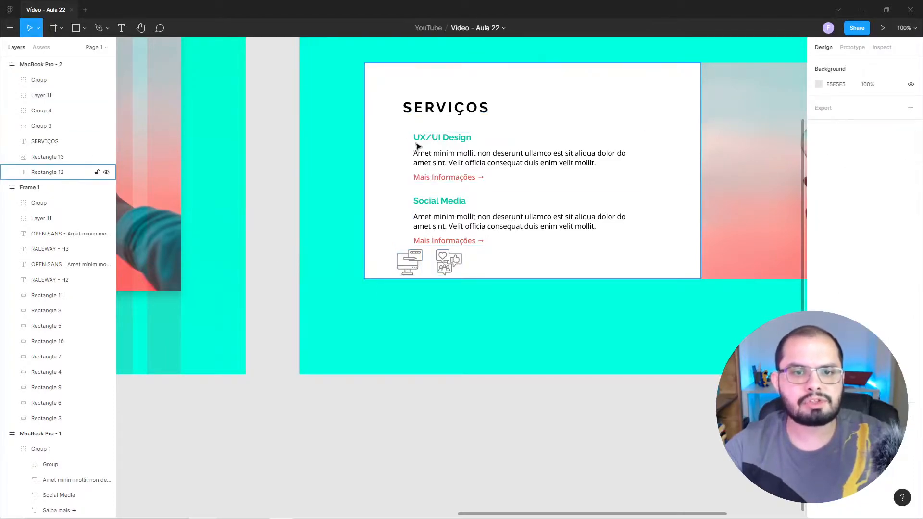
Place the monitor icon beside UX/UI Design at X 161, Y 396 and the social media icon beside Social Media at X 161, Y 522.
left_click_drag(418, 261, 400, 145)
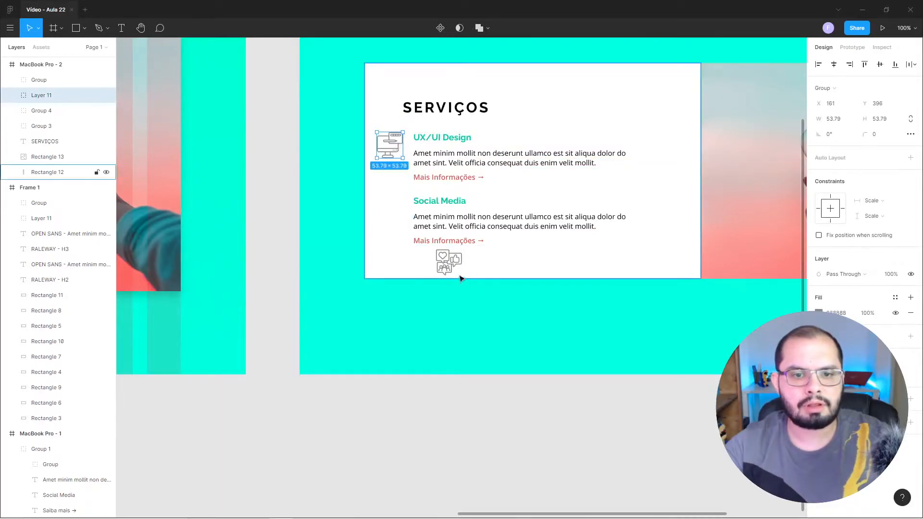
left_click_drag(450, 265, 391, 207)
left_click(280, 232)
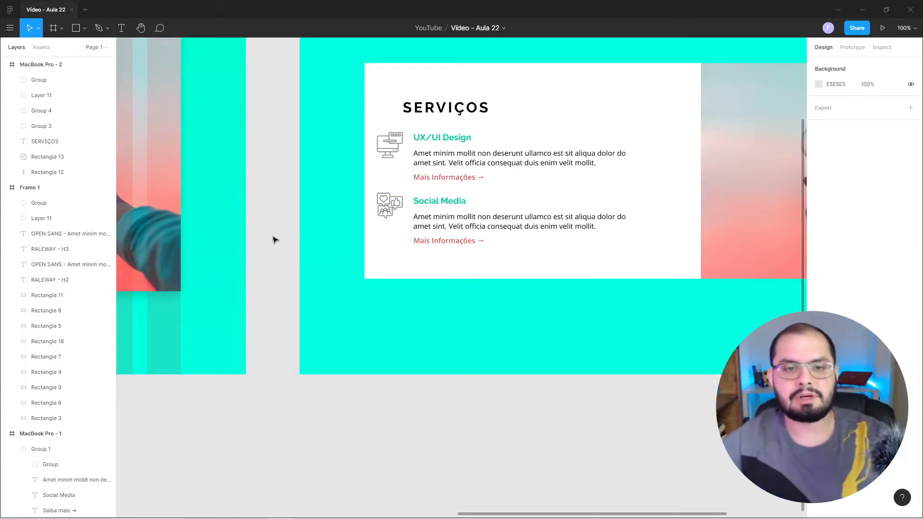
Move the social media icon to X 164, Y 534 beside the Social Media text.
left_click(397, 151)
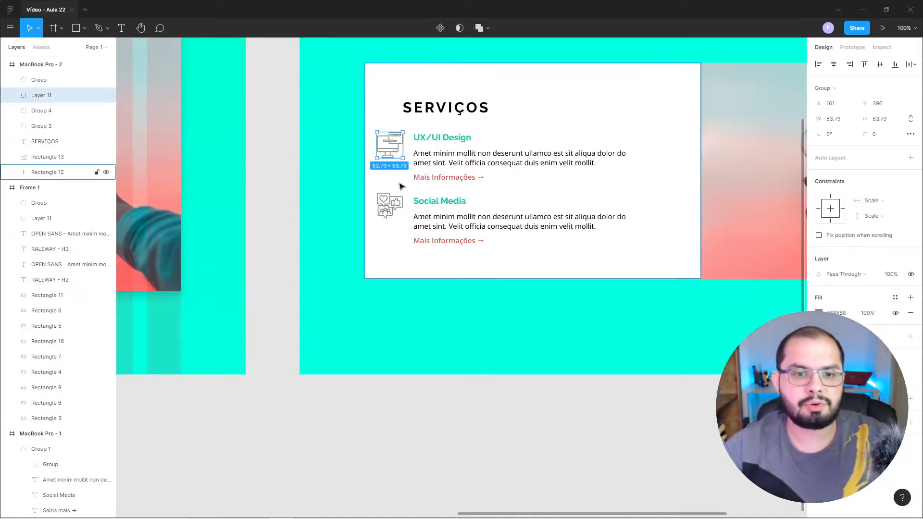
left_click(400, 207)
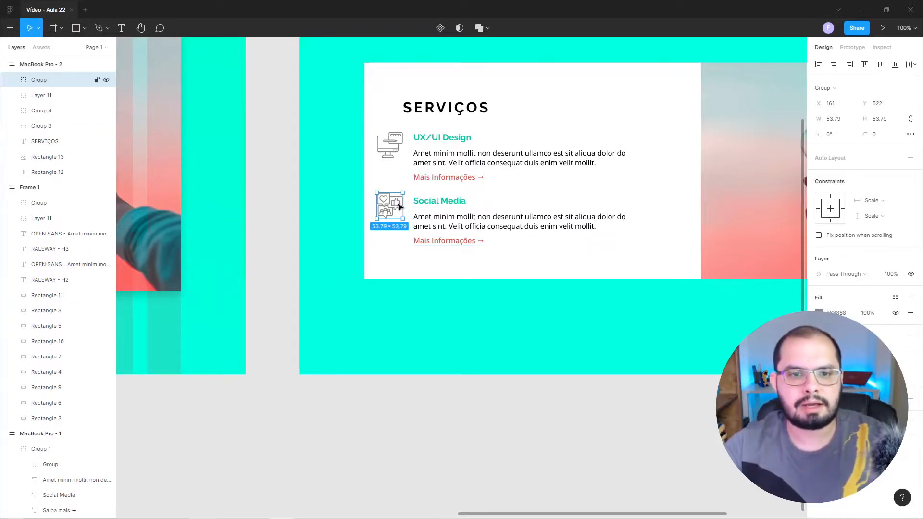
left_click_drag(398, 210, 403, 212)
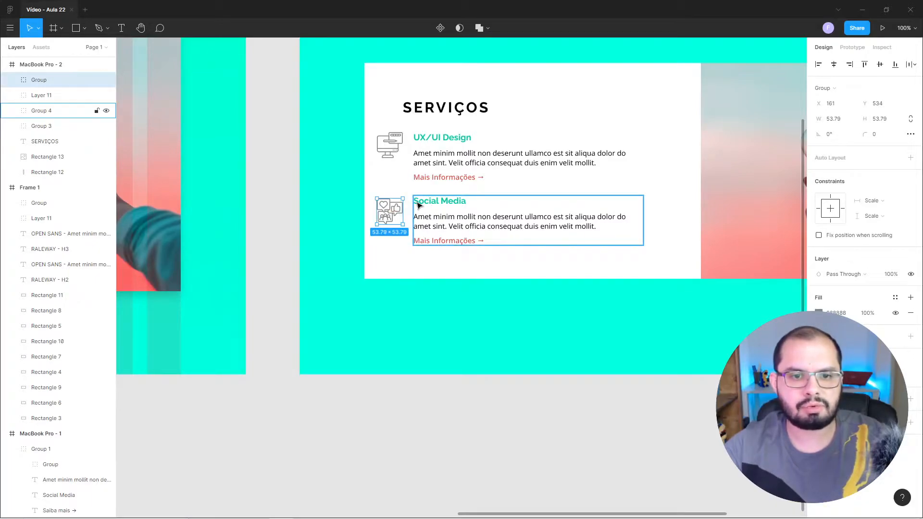
left_click(279, 205)
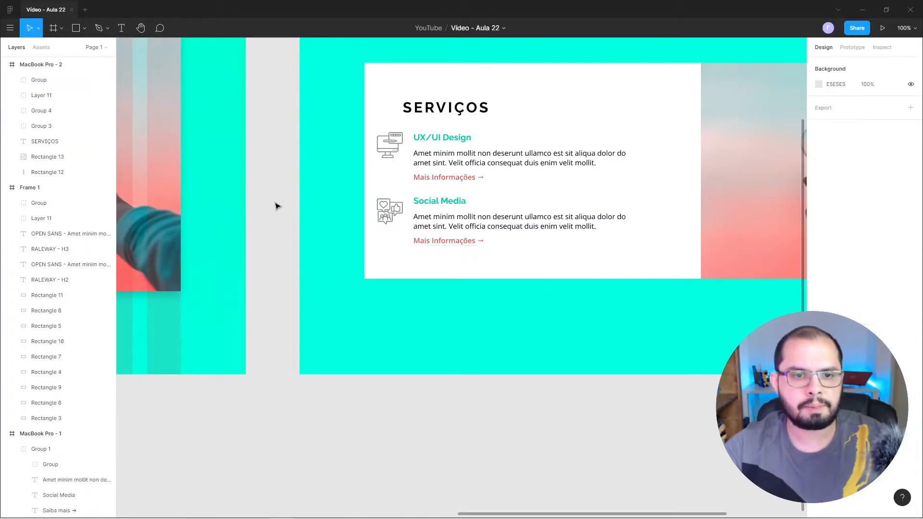
left_click(403, 208)
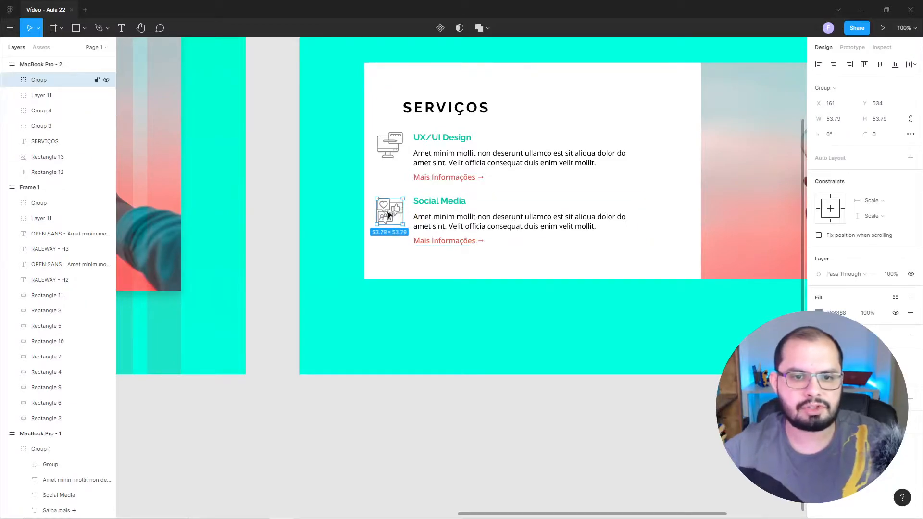
left_click_drag(388, 214, 390, 215)
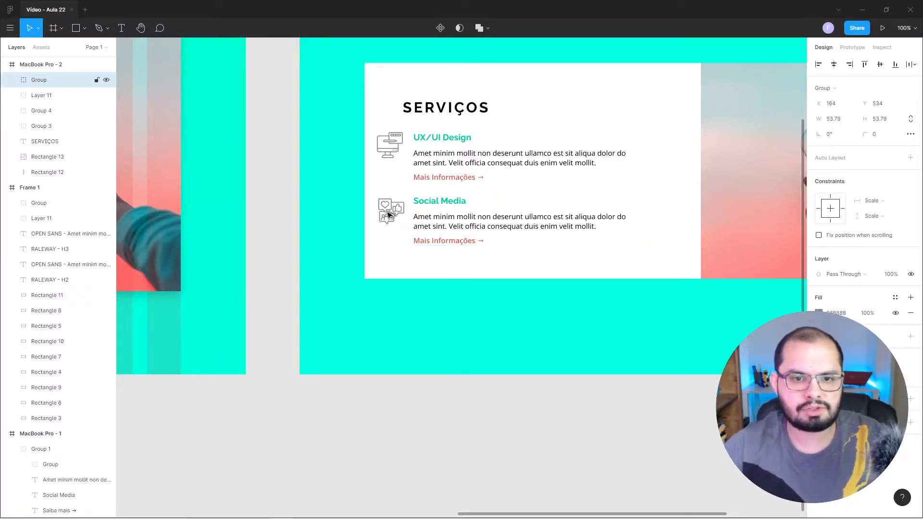
key("alt")
Align the monitor and social media icons along their right edges.
left_click(399, 150)
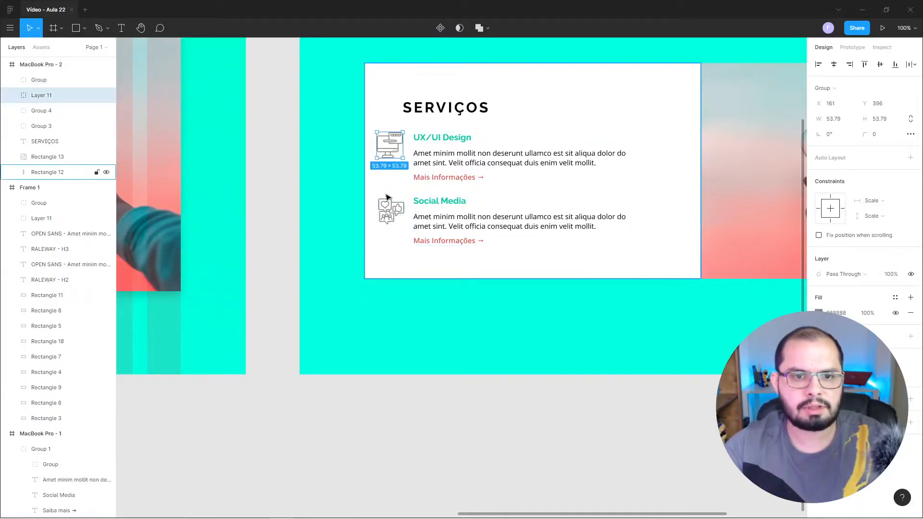
left_click(390, 211, "shift")
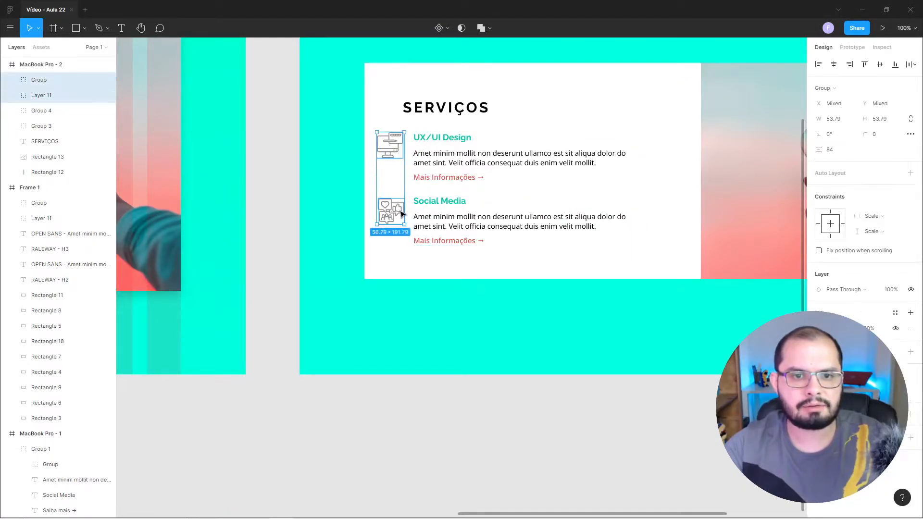
left_click(848, 64)
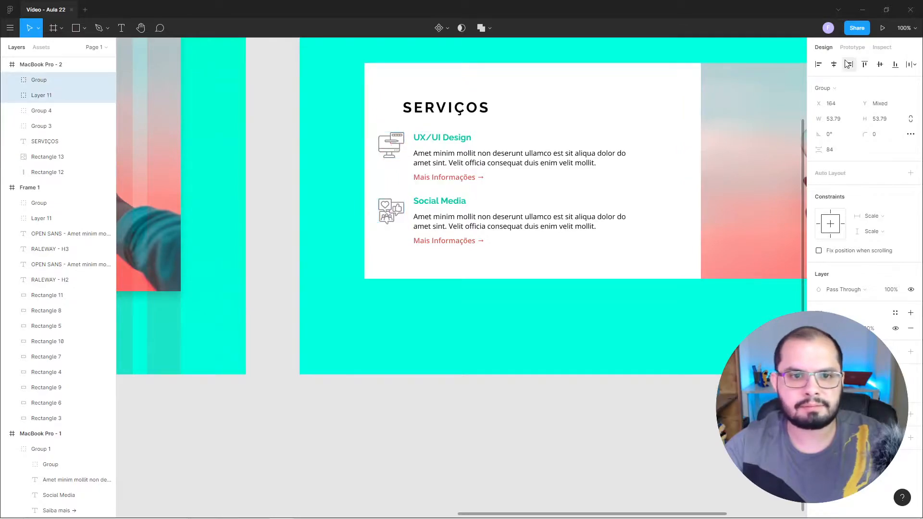
left_click(277, 184)
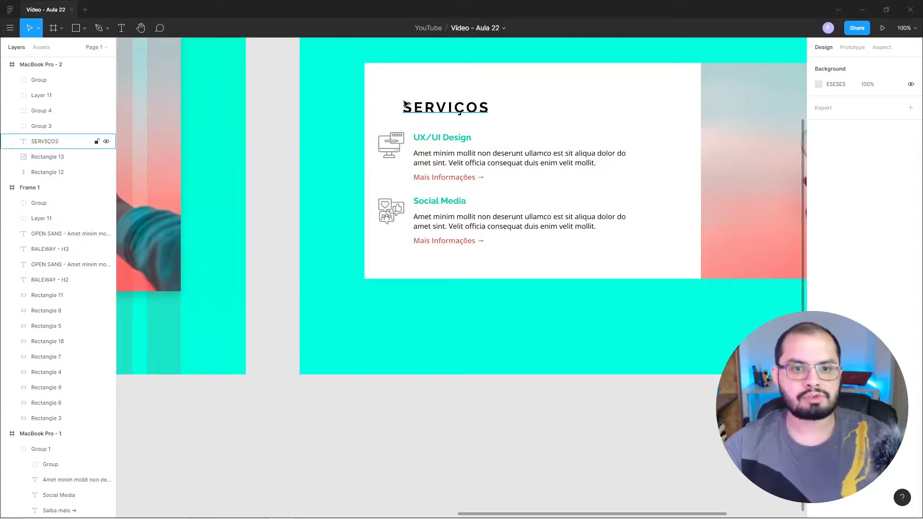
Move both service text groups and their icons together so the icons align with the SERVIÇOS title's left edge at X 215.
left_click(425, 163)
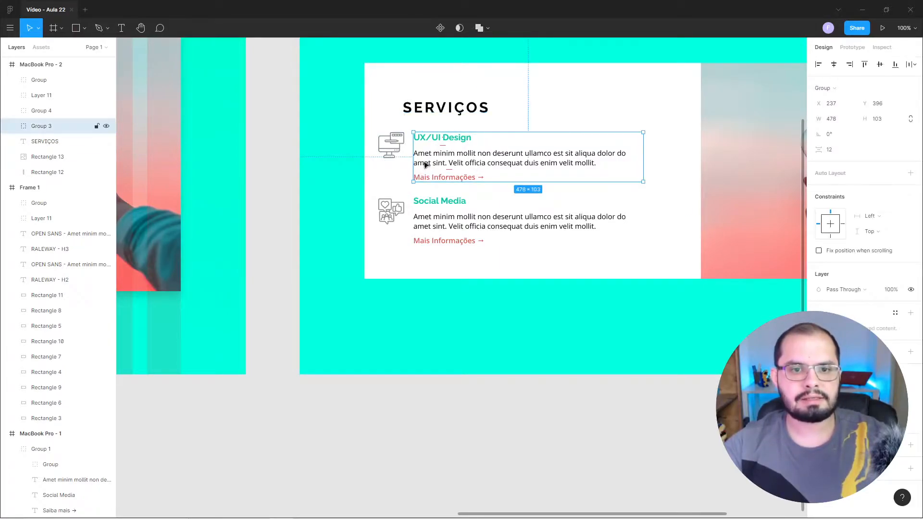
left_click(432, 205, "shift")
left_click(389, 210, "shift")
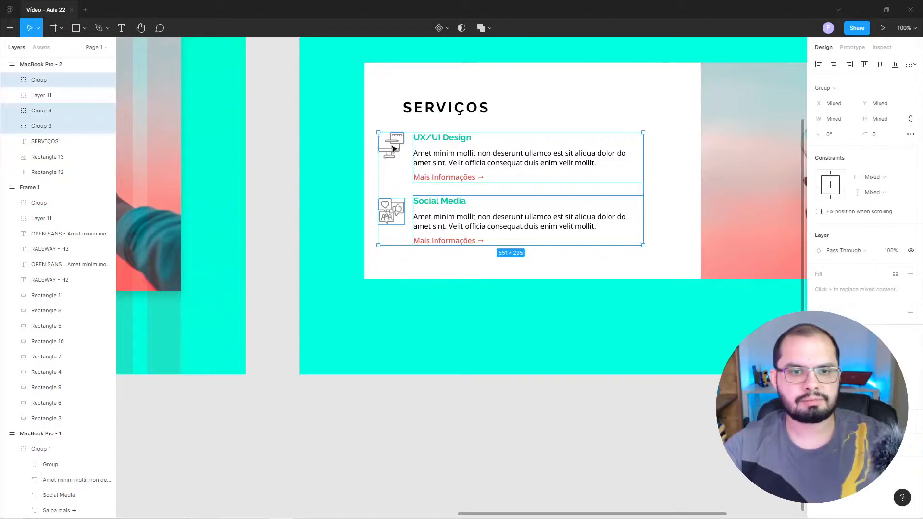
left_click(392, 150, "shift")
left_click_drag(392, 150, 418, 152)
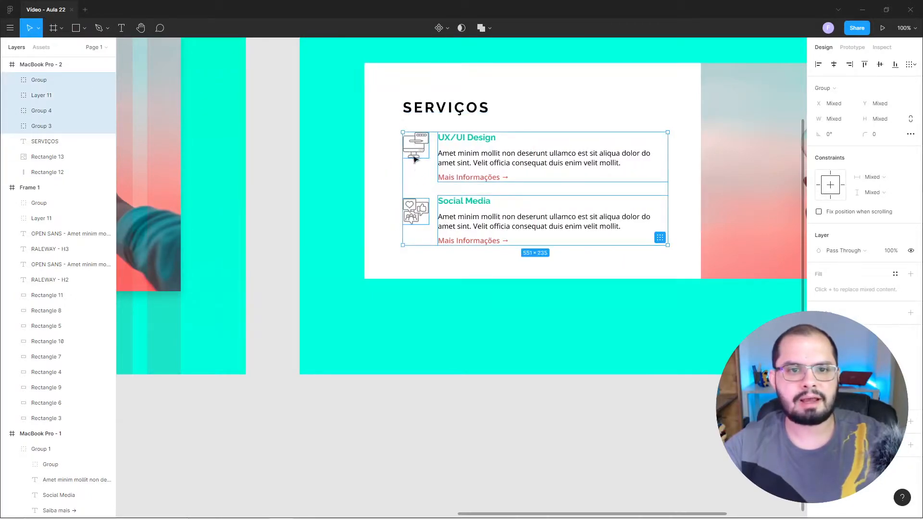
left_click(271, 161)
left_click(409, 115)
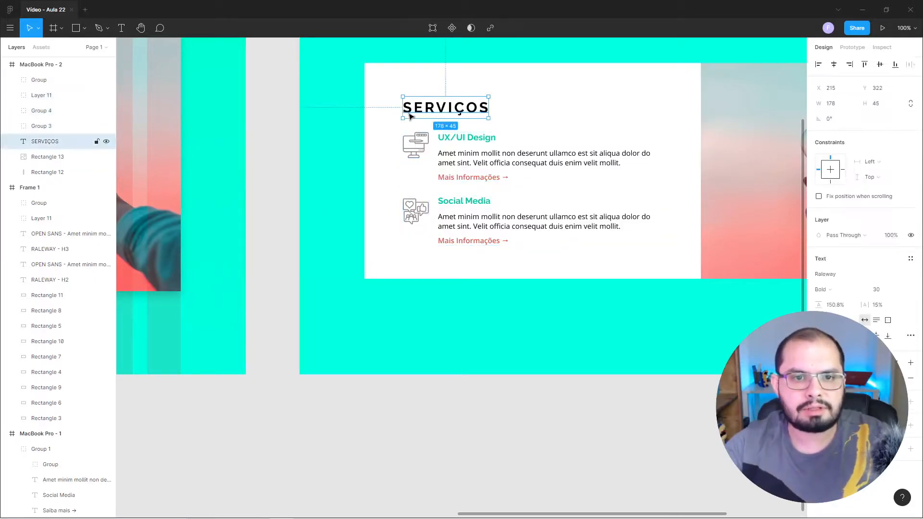
key("alt")
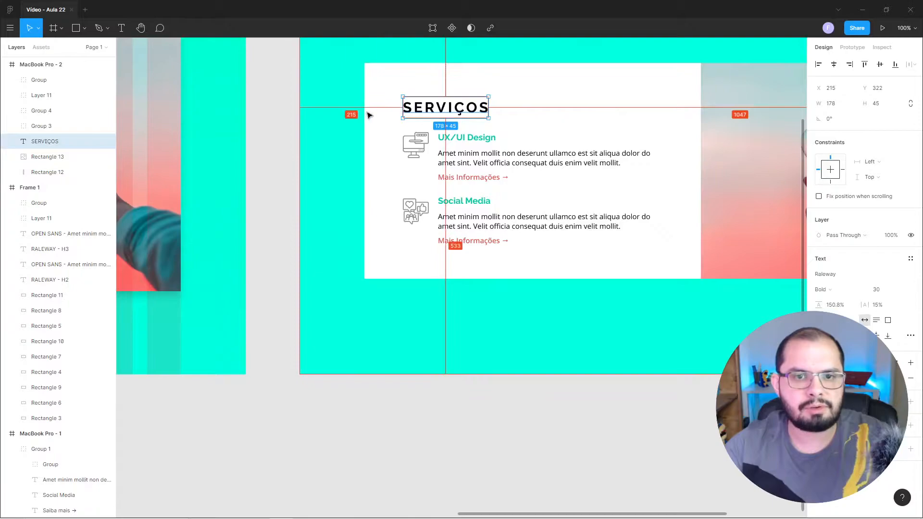
Narrow the description text boxes to a width of 446 for UX/UI Design and 451 for Social Media.
double_click(621, 156)
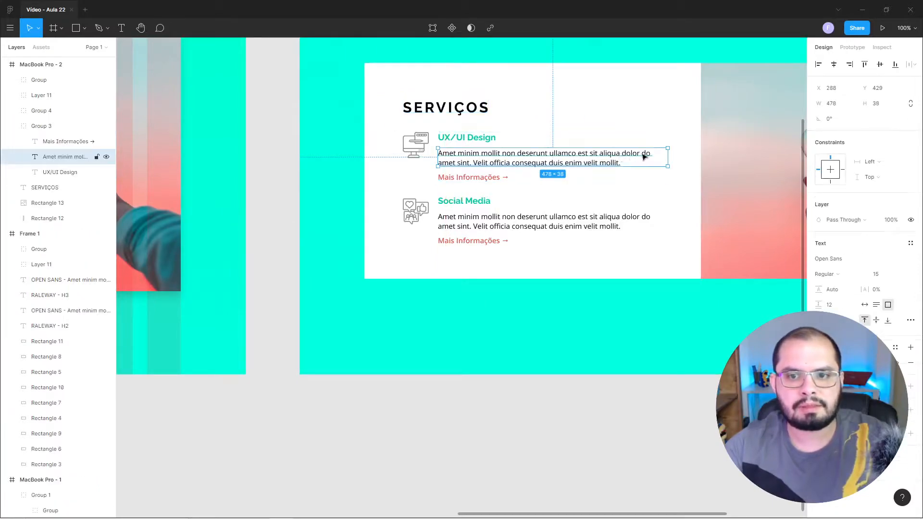
left_click_drag(668, 154, 653, 154)
key("alt")
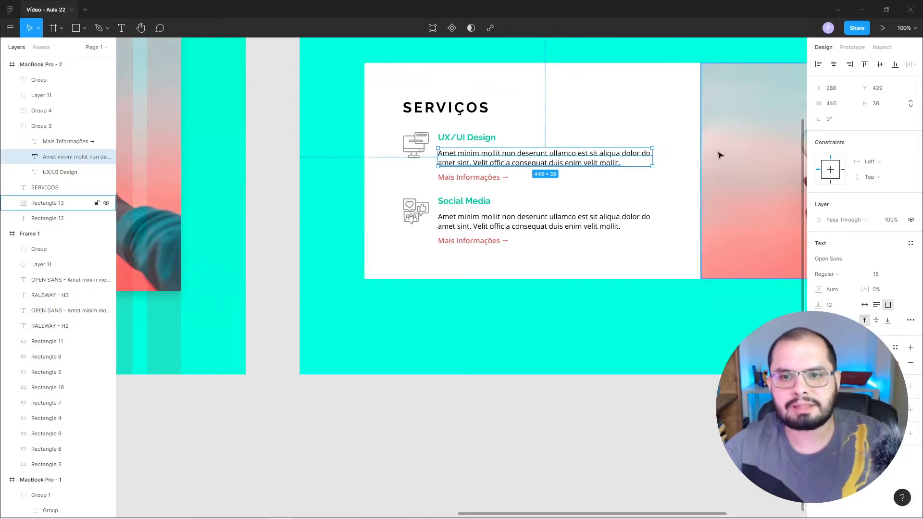
left_click(650, 221)
left_click_drag(668, 221, 655, 221)
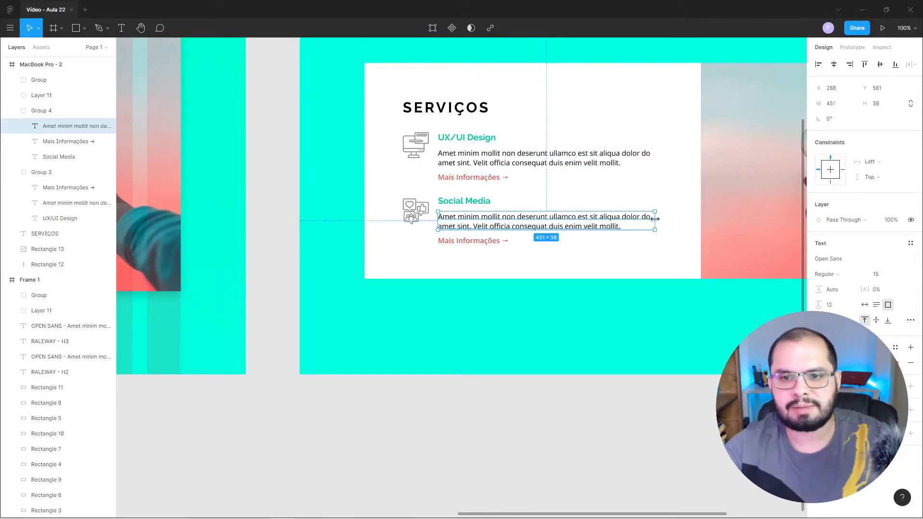
left_click(268, 239)
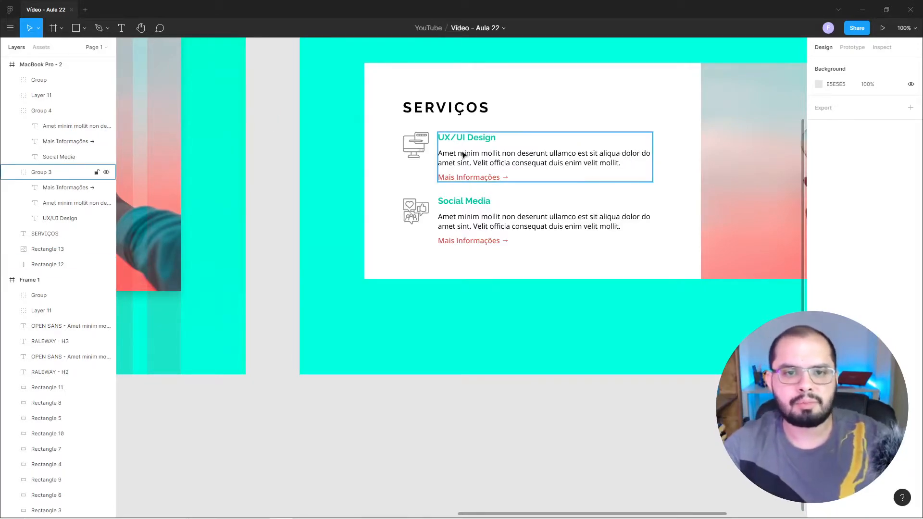
Fill the monitor and social media icons with the dark teal document colour.
left_click(420, 153)
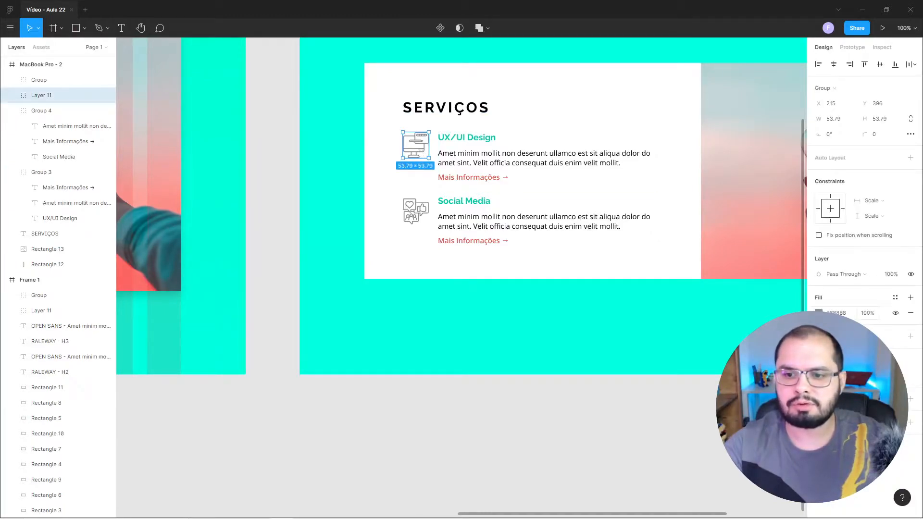
left_click(819, 313)
left_click(726, 472)
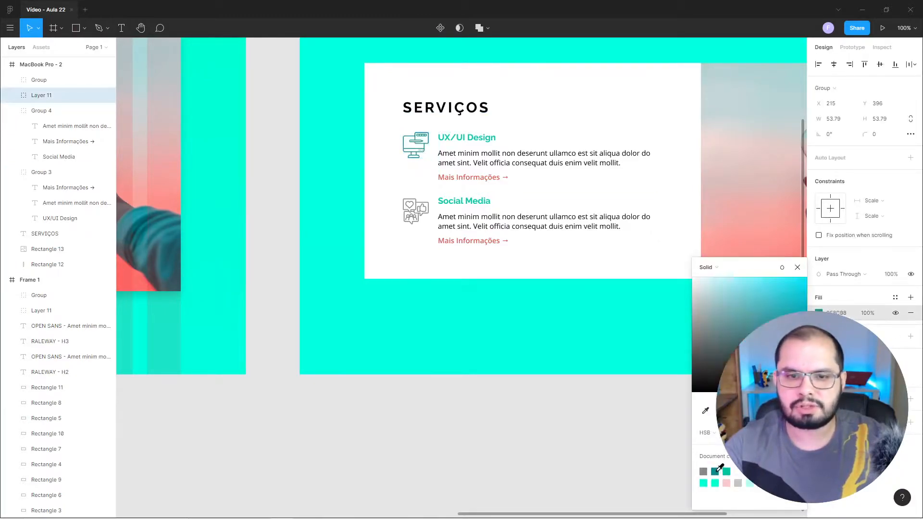
left_click(425, 211)
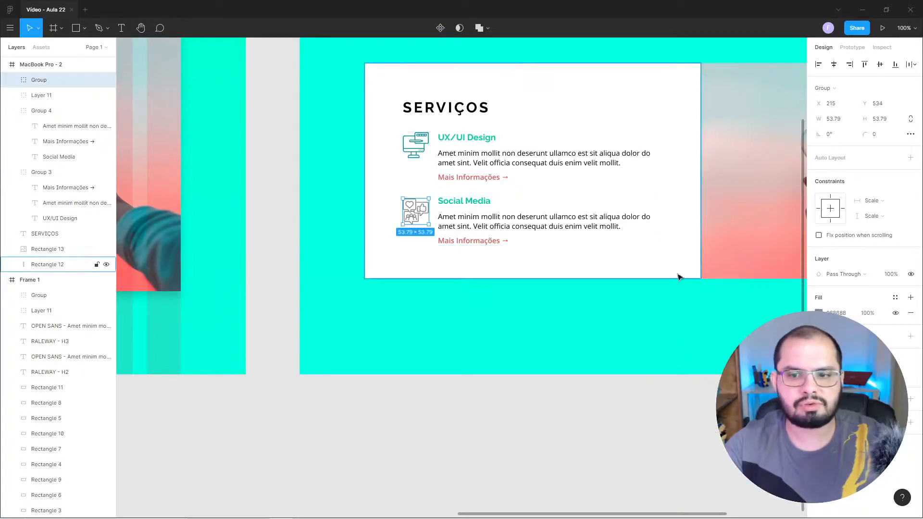
left_click(819, 313)
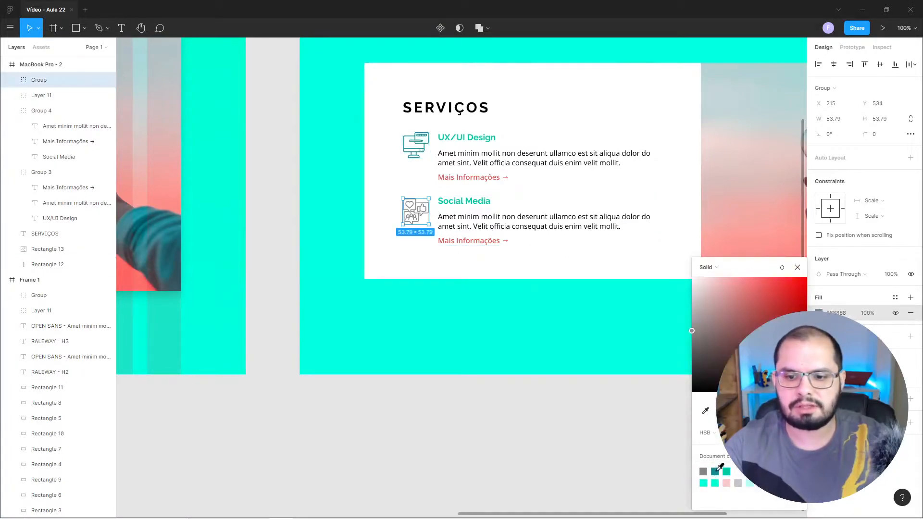
left_click(717, 472)
left_click(509, 420)
Try a darker green shade, 0CB194, on a copy of the style guide's darkest green swatch and delete the copy.
left_click_drag(212, 149, 636, 225)
left_click_drag(384, 172, 691, 245)
left_click_drag(318, 177, 412, 176)
left_click_drag(732, 253, 306, 173)
left_click_drag(350, 183, 598, 246)
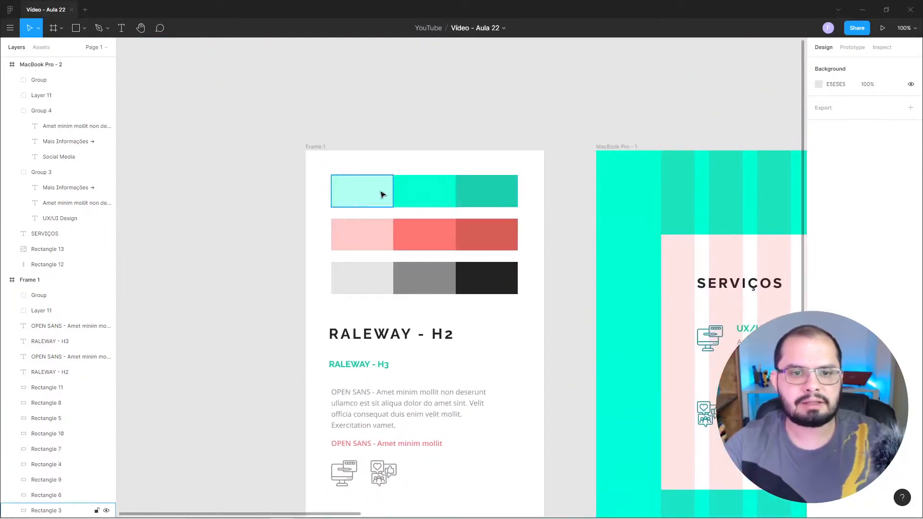
left_click(495, 201)
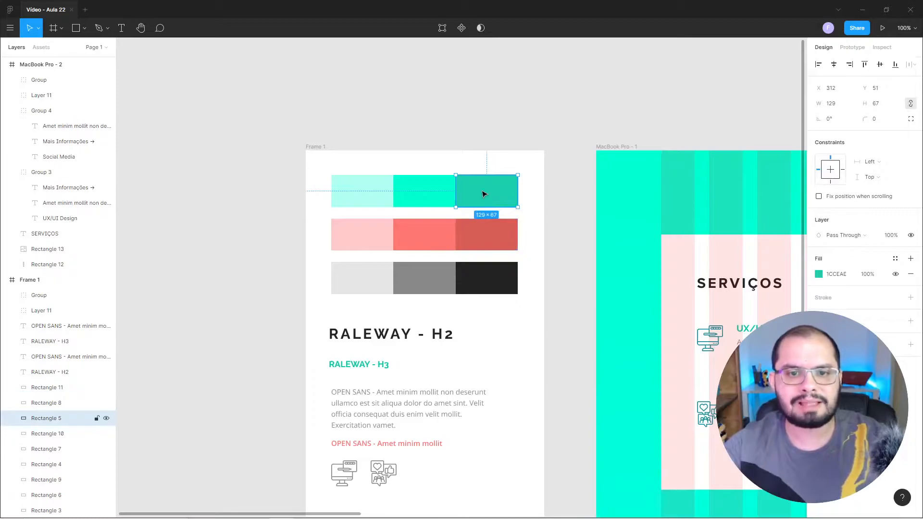
left_click_drag(481, 194, 540, 199)
left_click(818, 275)
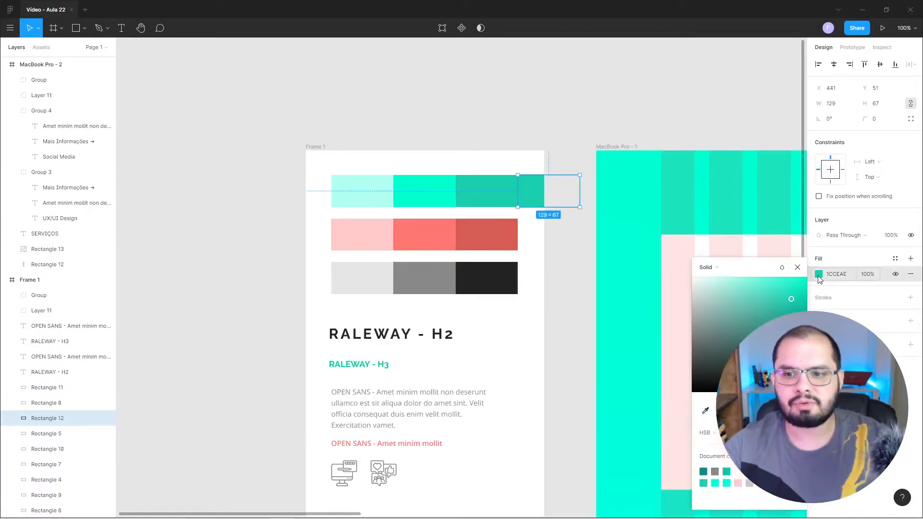
left_click_drag(792, 300, 799, 308)
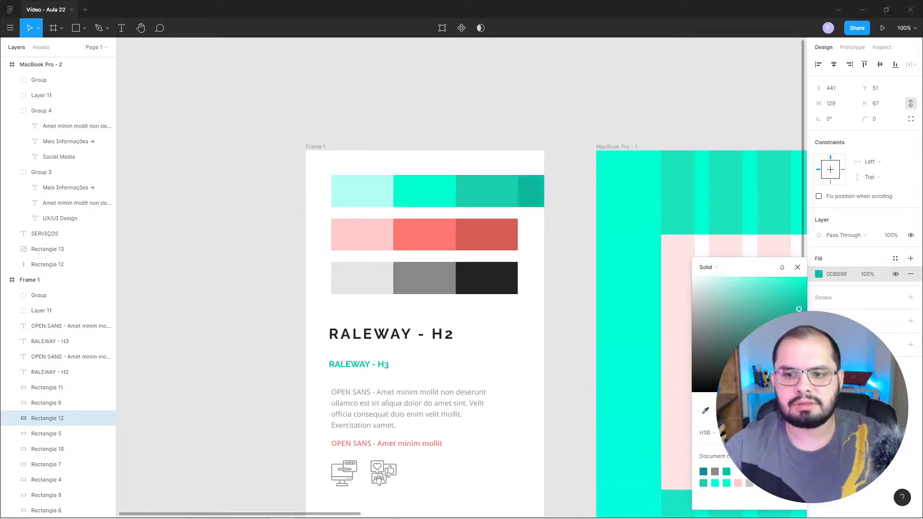
left_click(565, 146)
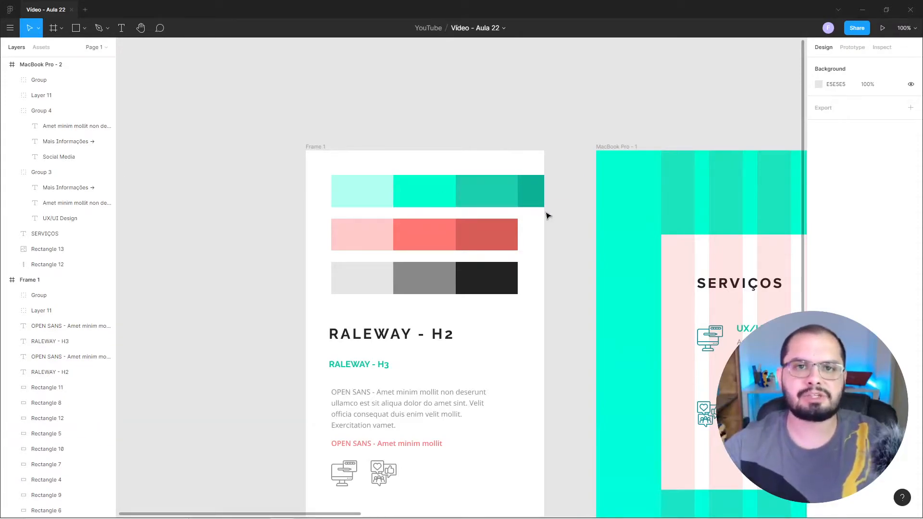
left_click(536, 201)
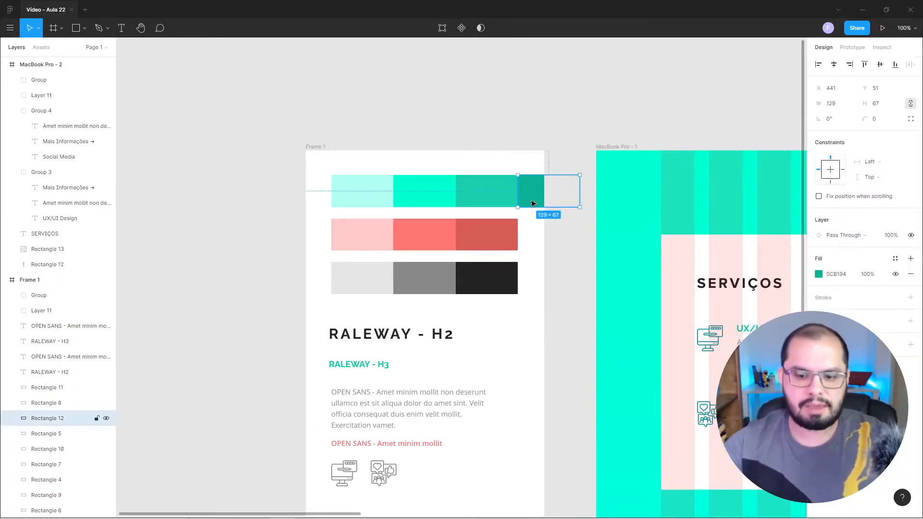
key("Delete")
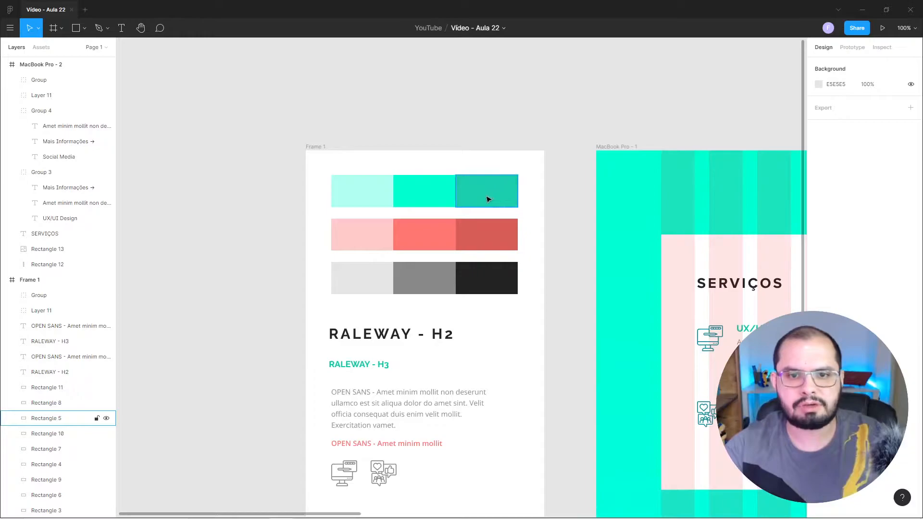
Try a blue fill on the SERVIÇOS title in the new frame.
scroll(539, 231, "right", 5)
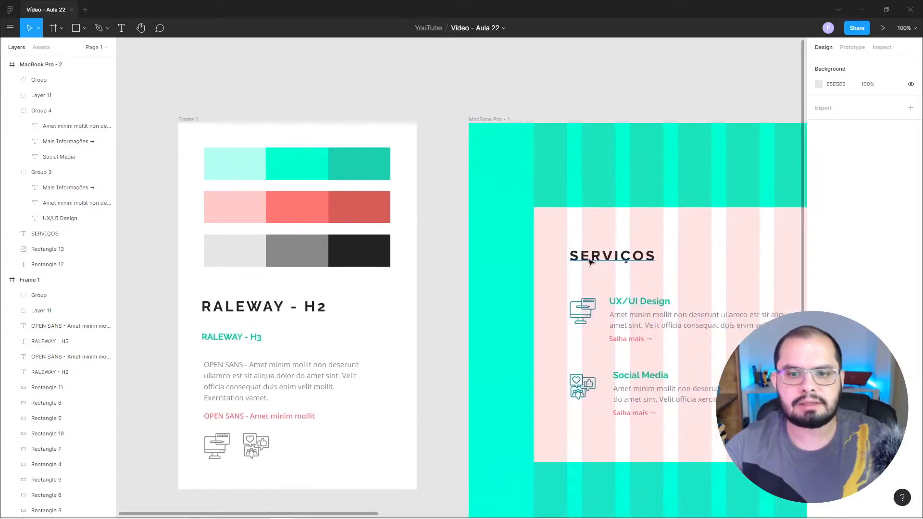
scroll(590, 261, "right", 15)
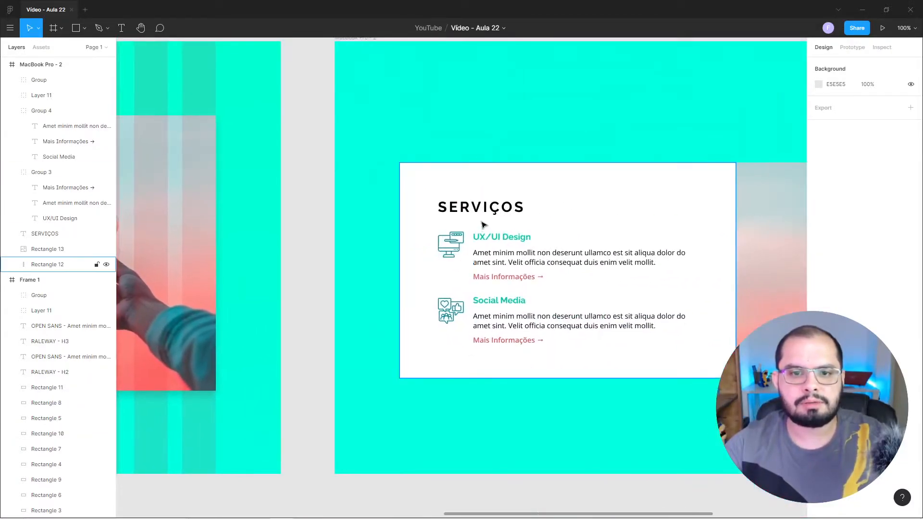
left_click(481, 207)
left_click(818, 378)
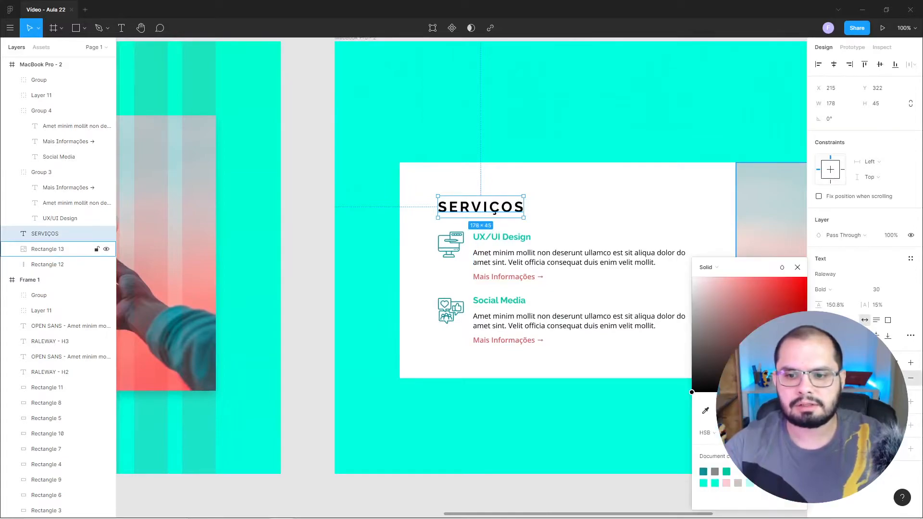
left_click(776, 306)
left_click(766, 405)
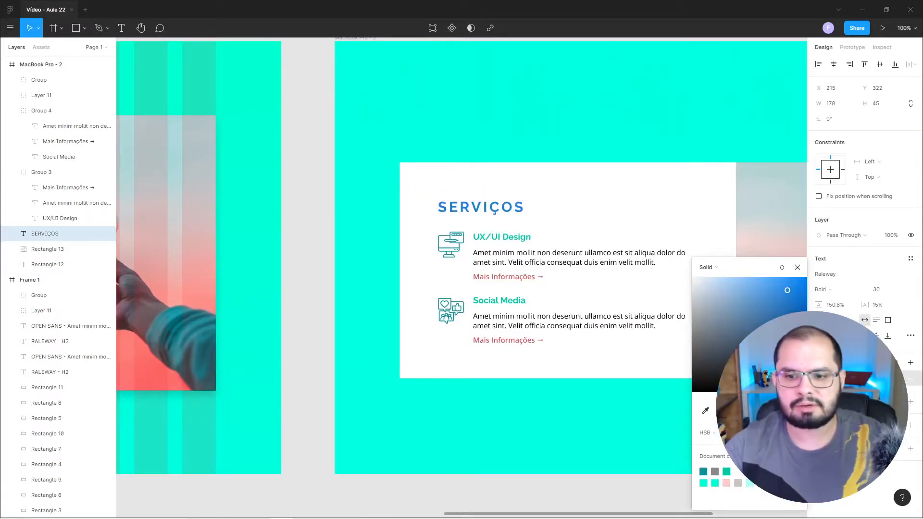
left_click(330, 73)
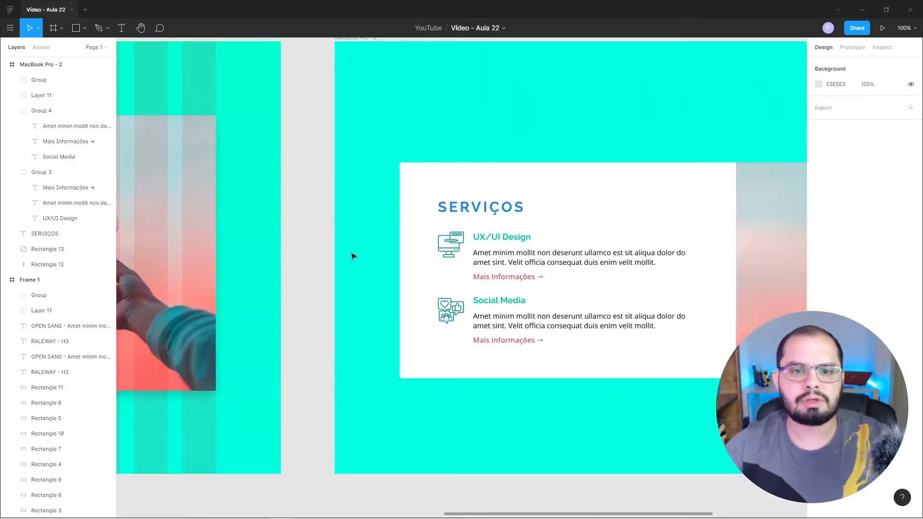
Undo the blue colour change on the SERVIÇOS title.
left_click(460, 216)
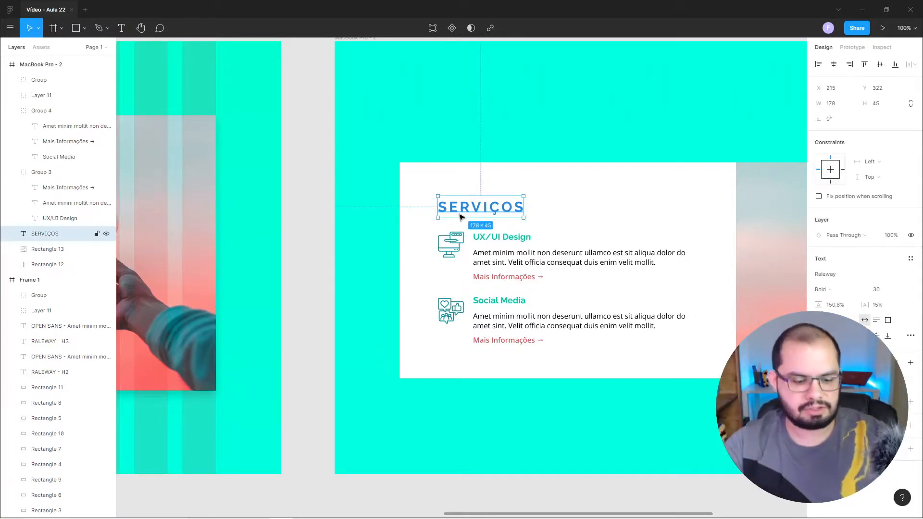
key("Escape")
left_click(460, 216)
key("ctrl+z")
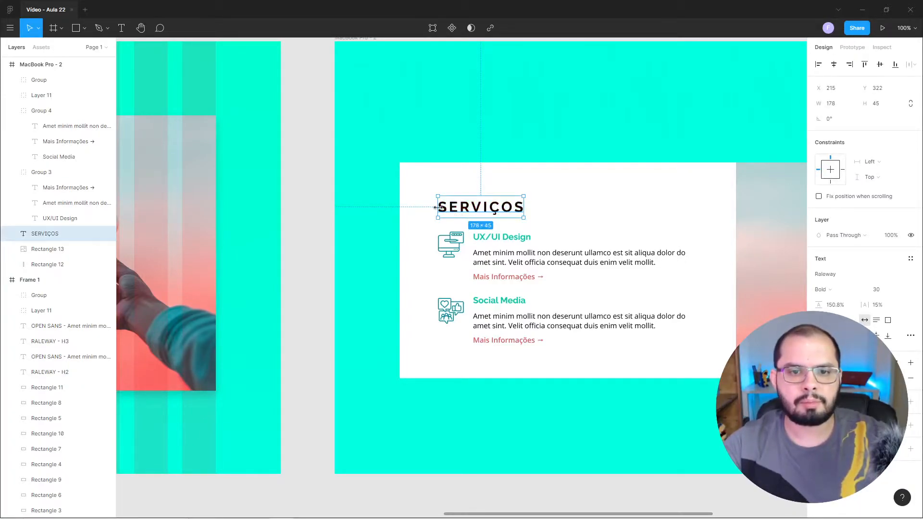
left_click(313, 199)
Fill the UX/UI Design description text with the medium grey document colour.
scroll(472, 226, "right", 5)
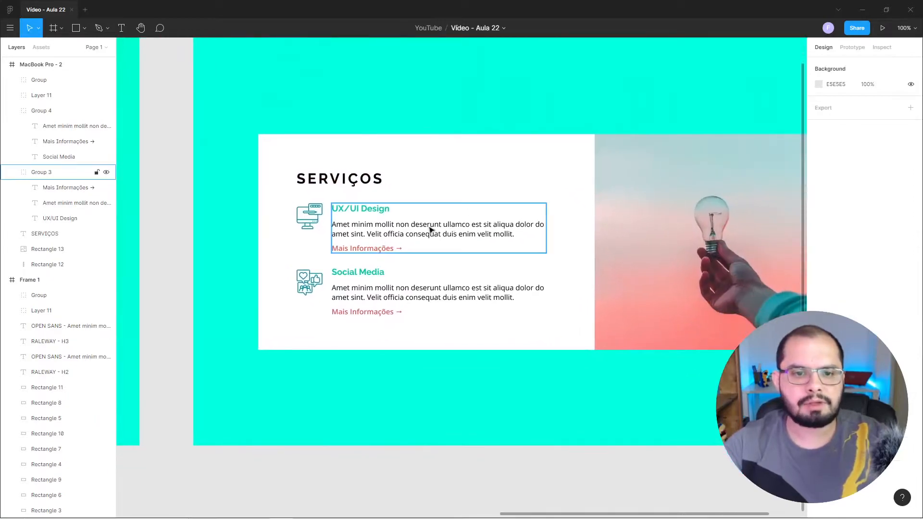
double_click(412, 230)
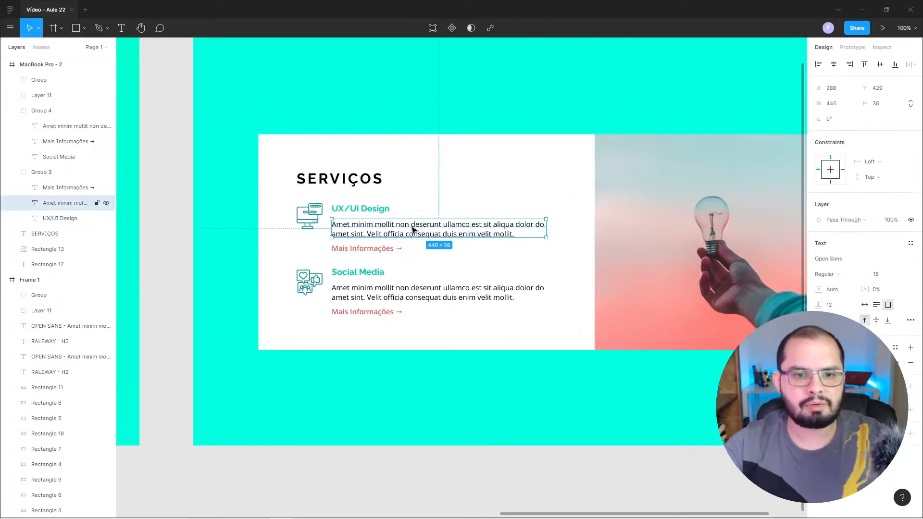
left_click(819, 363)
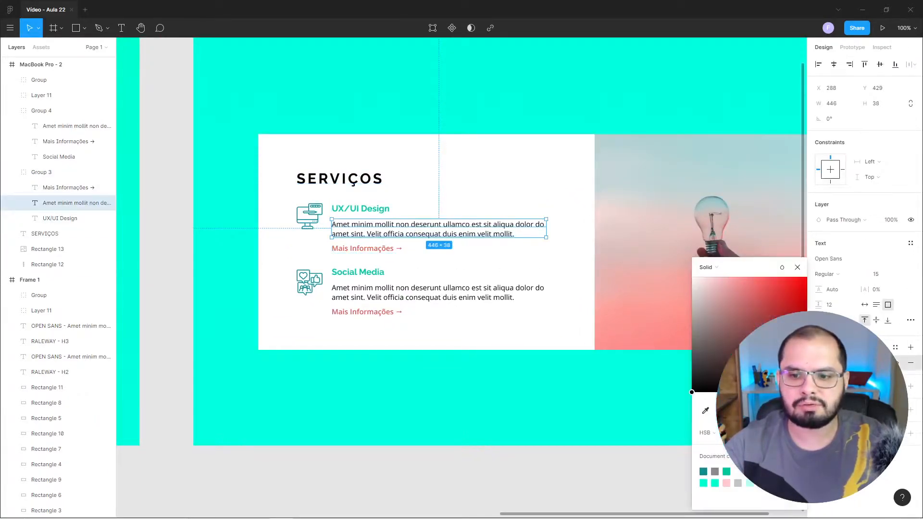
left_click(716, 469)
left_click(151, 255)
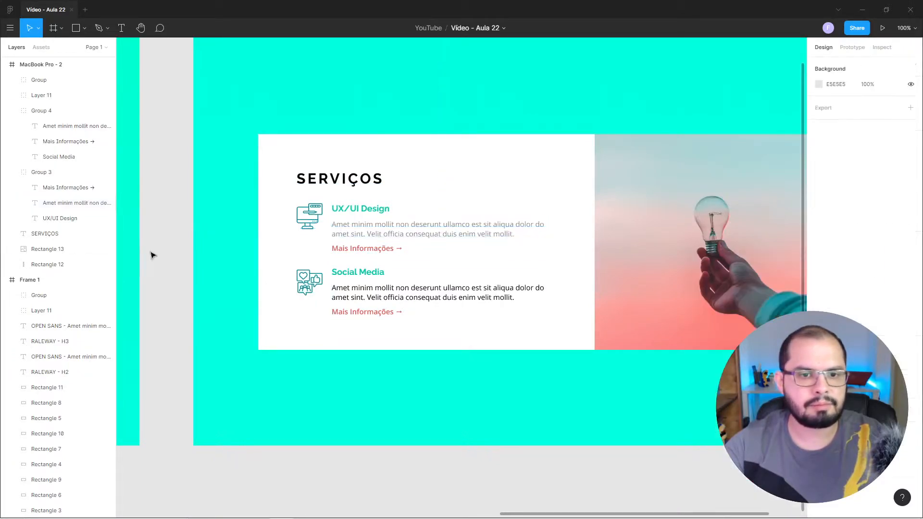
Fill the Social Media description text with the same medium grey document colour.
double_click(354, 295)
left_click(819, 363)
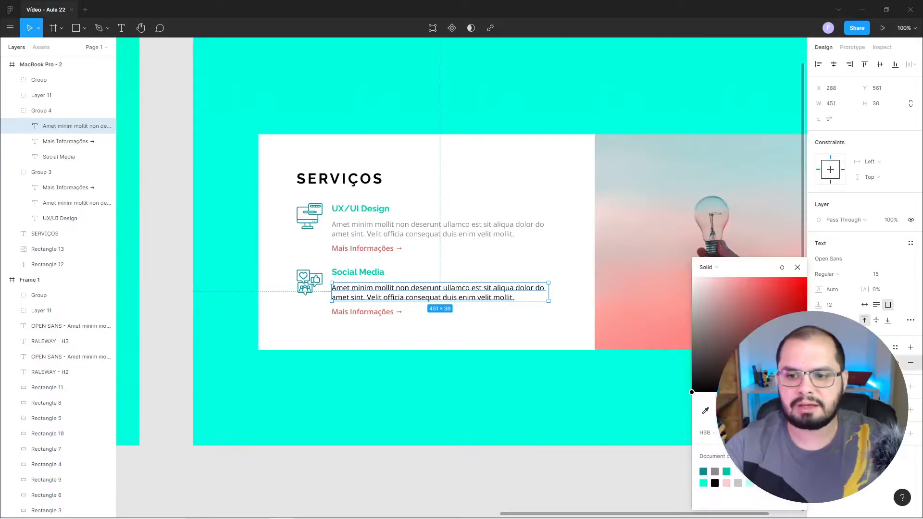
left_click(716, 473)
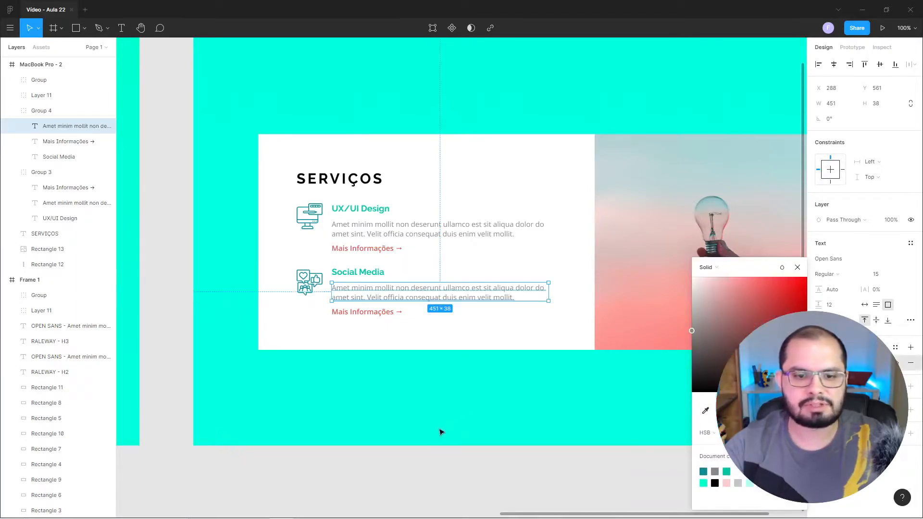
left_click(447, 474)
Soften the SERVIÇOS title's black fill to a very dark neutral grey.
left_click(340, 179)
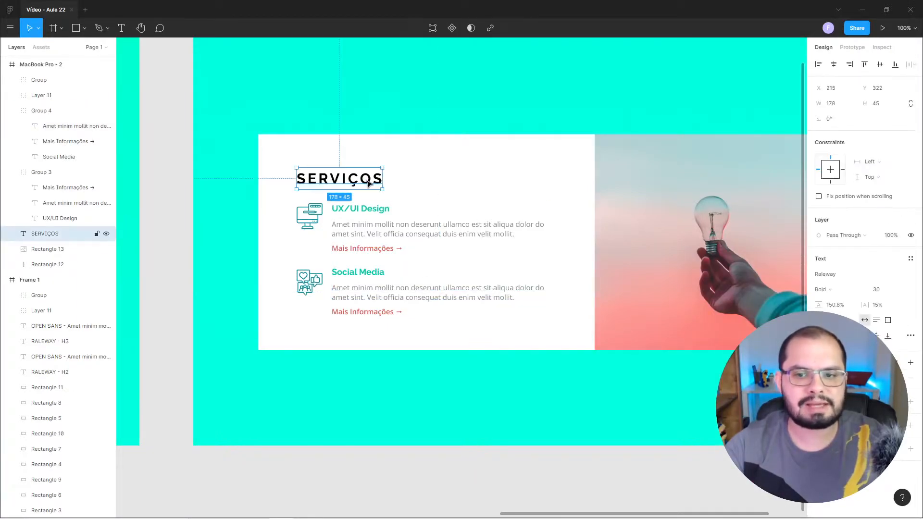
left_click(819, 379)
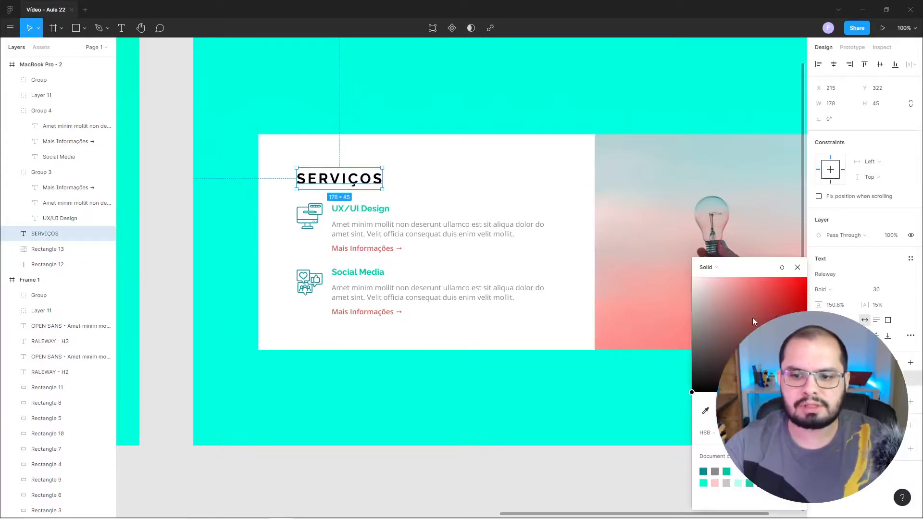
left_click_drag(698, 365, 692, 378)
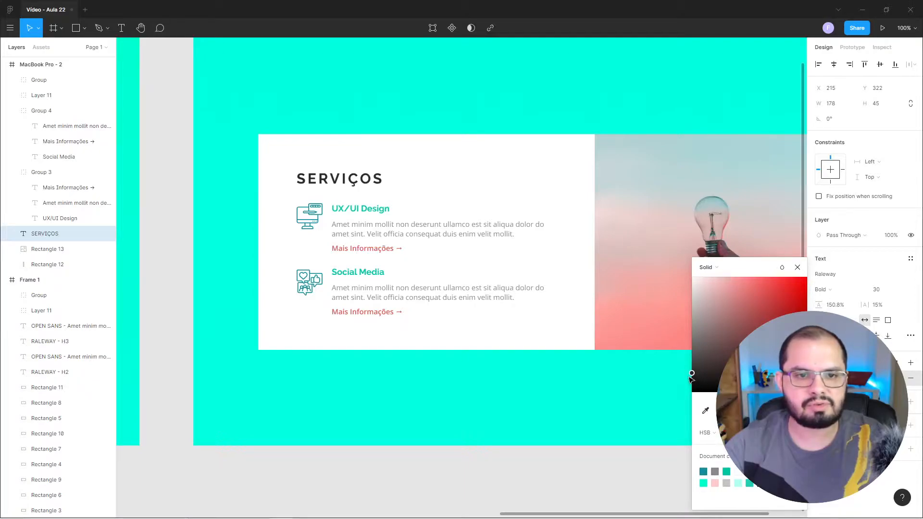
left_click(160, 227)
Stretch the light bulb photo symmetrically beyond the white card's upper and lower edges, to a height of 479.
left_click_drag(191, 232, 211, 193)
left_click_drag(562, 245, 425, 249)
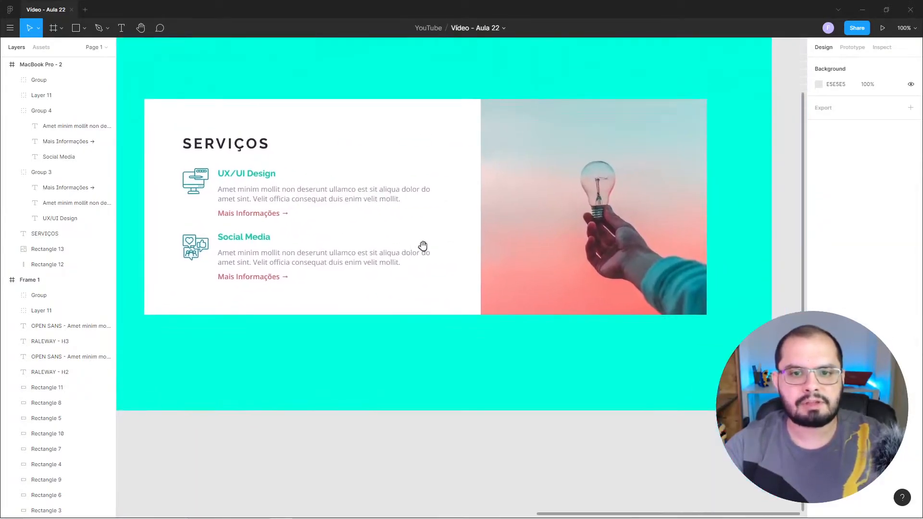
left_click_drag(450, 204, 538, 248)
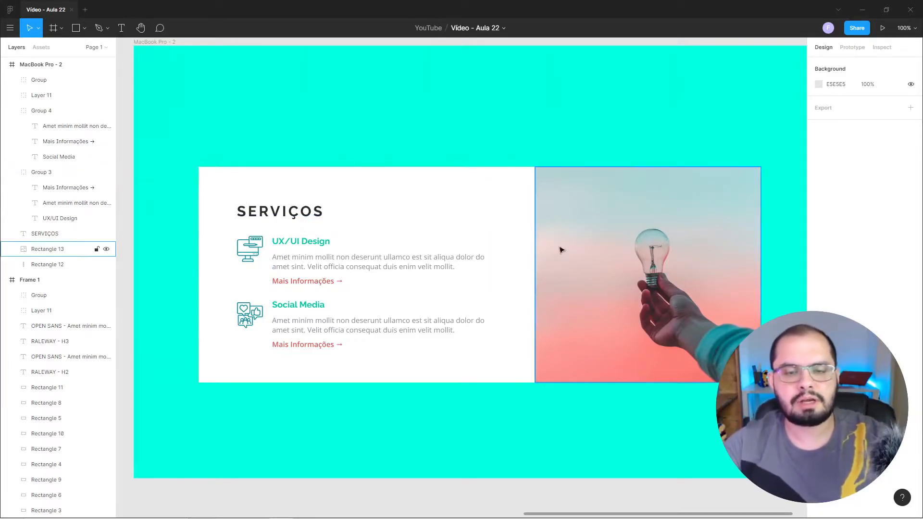
left_click(550, 208)
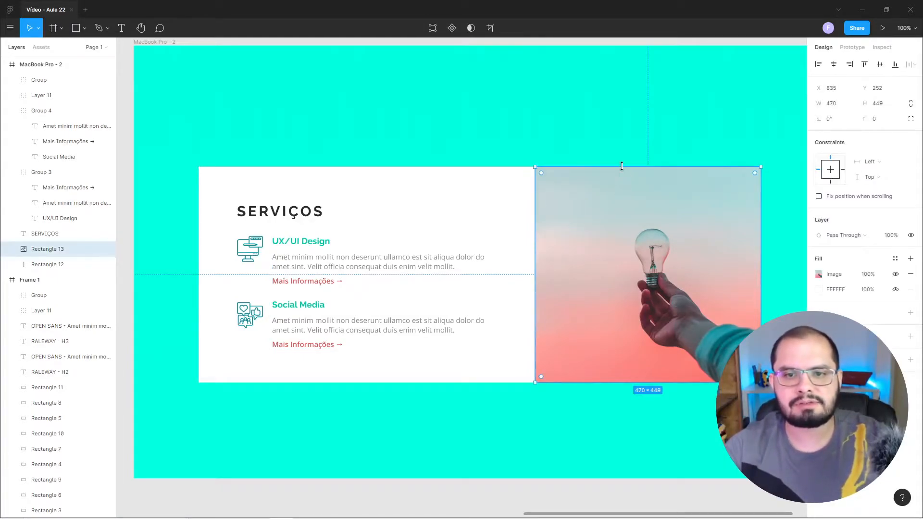
left_click_drag(622, 169, 623, 159)
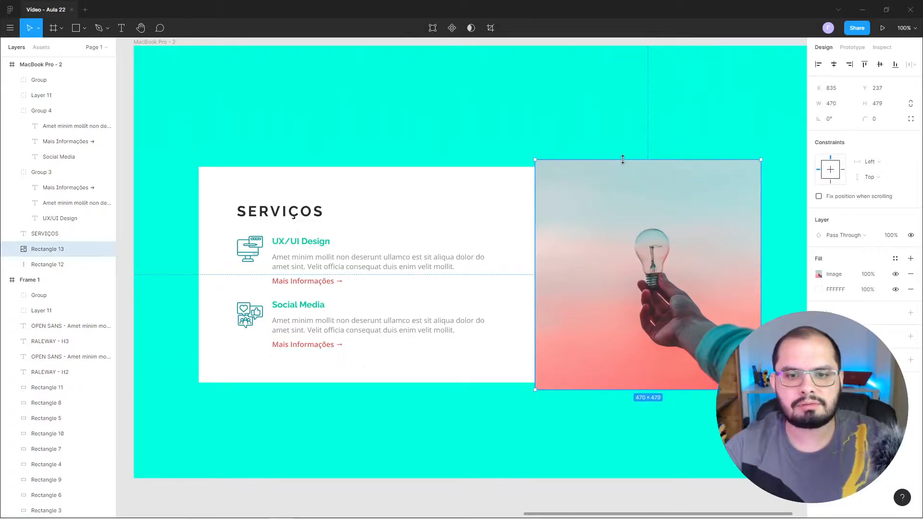
left_click(607, 500)
Add a drop shadow to the light bulb photo and set its vertical offset to 9.
left_click(618, 187)
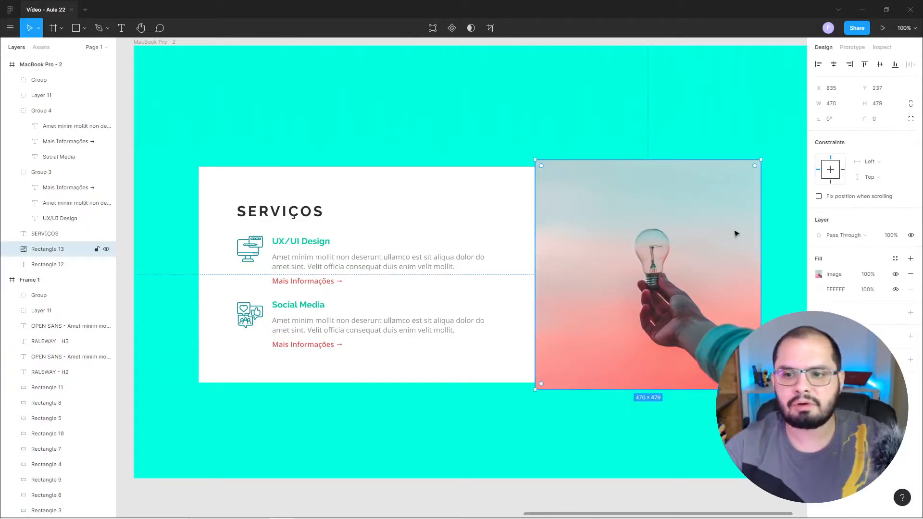
left_click(911, 336)
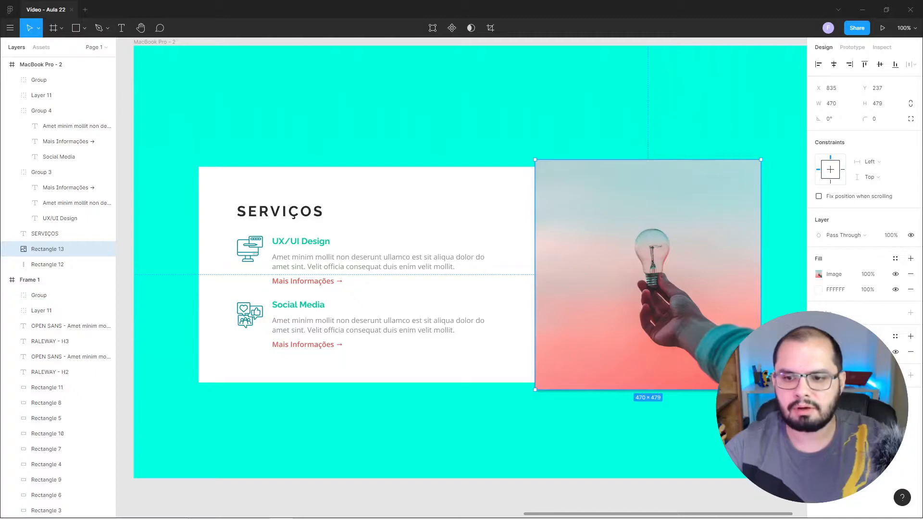
left_click(819, 352)
left_click(760, 376)
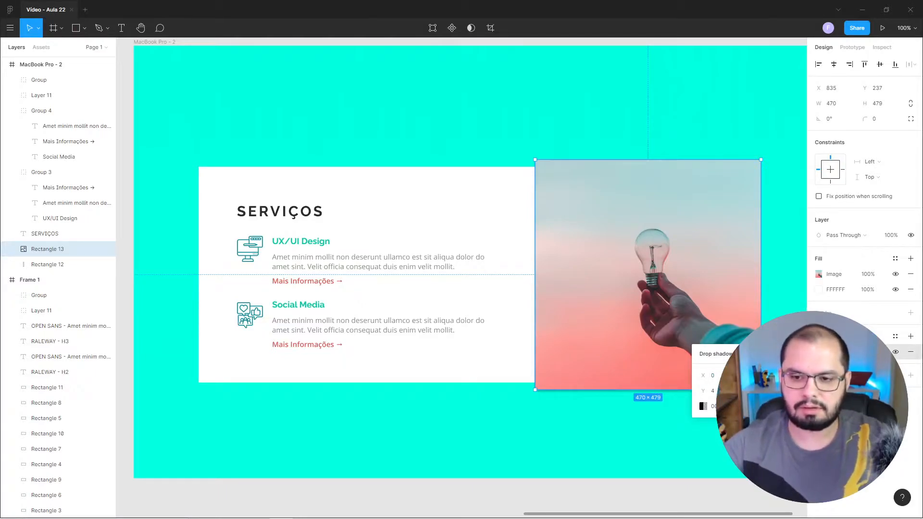
key("Return")
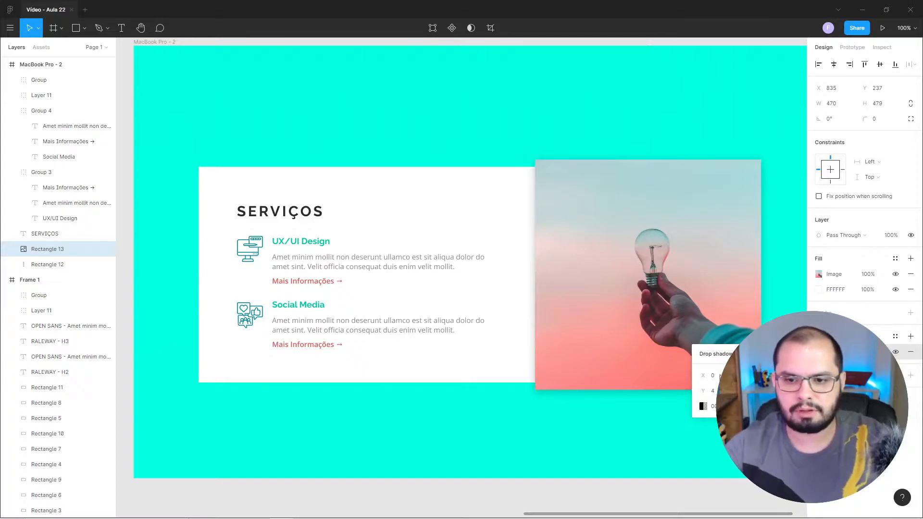
key("Return")
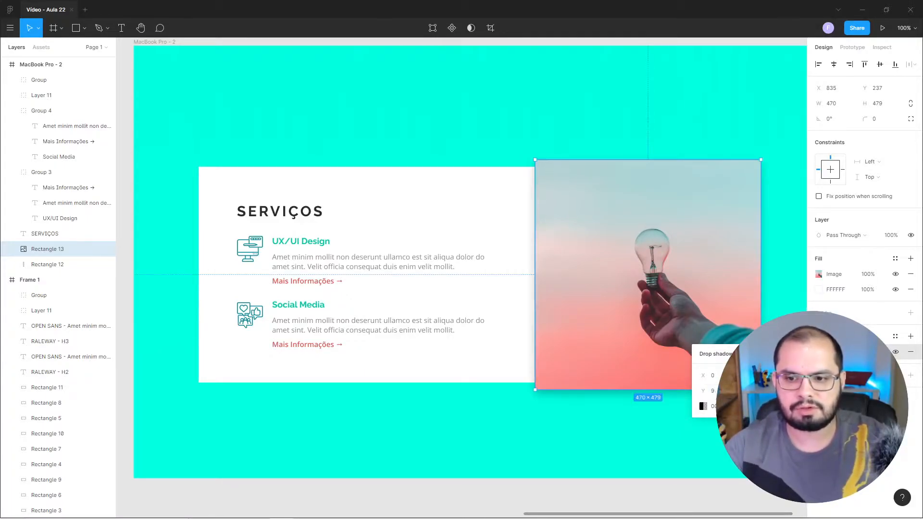
left_click(708, 420)
left_click(689, 495)
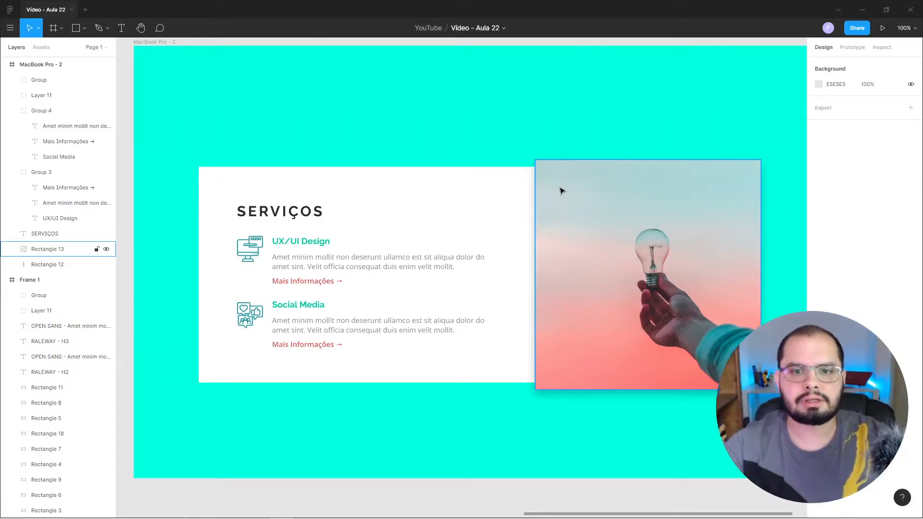
Try shrinking the photo to the white card's height of 449, and undo the resize.
left_click(546, 193)
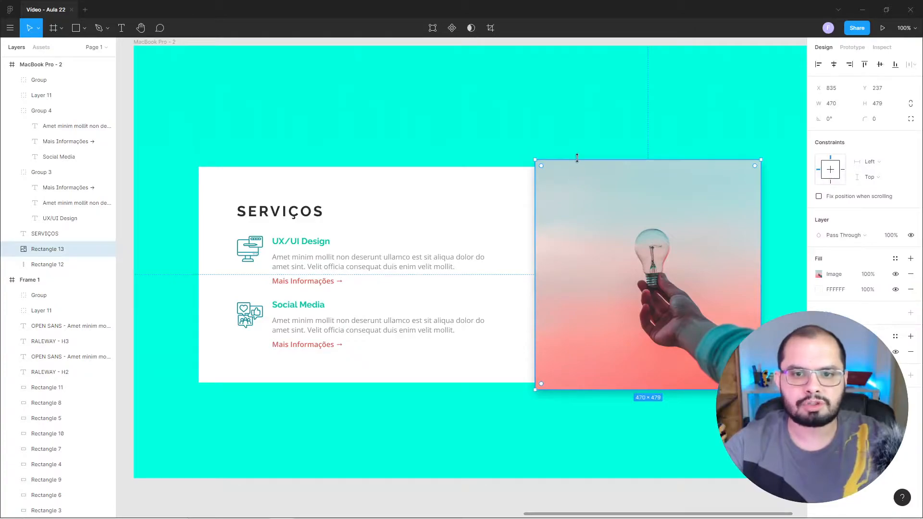
left_click_drag(577, 158, 579, 168)
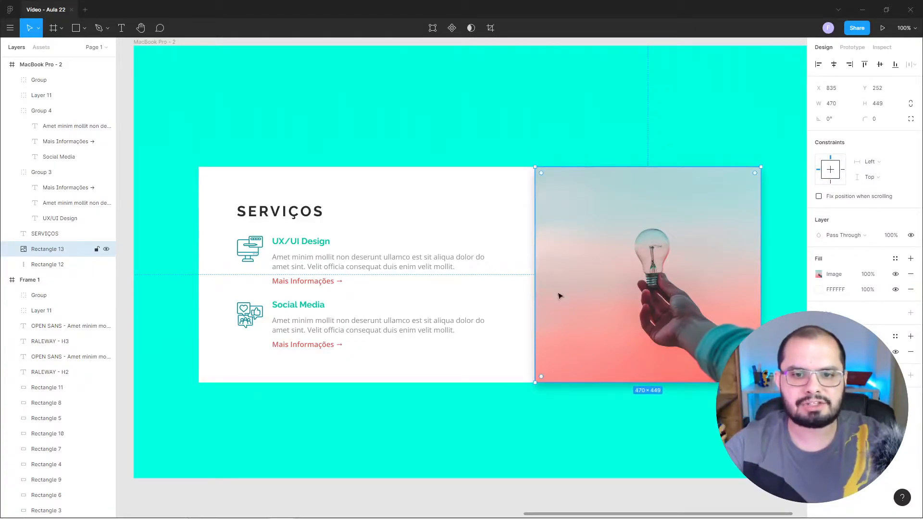
left_click(566, 502)
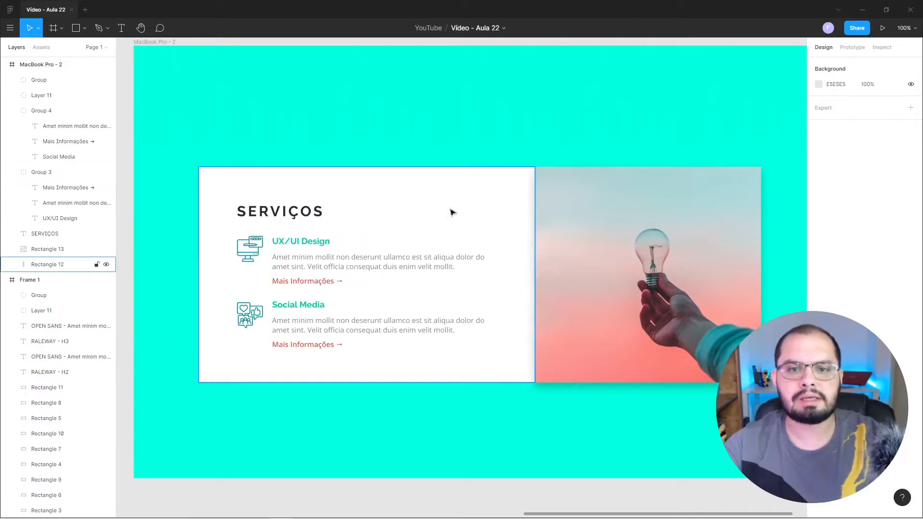
left_click(548, 189)
key("ctrl+z")
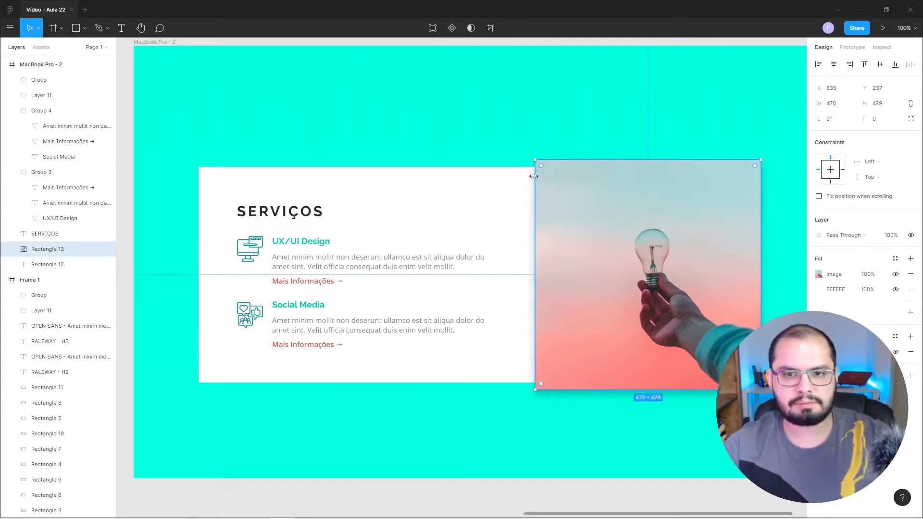
left_click(587, 504)
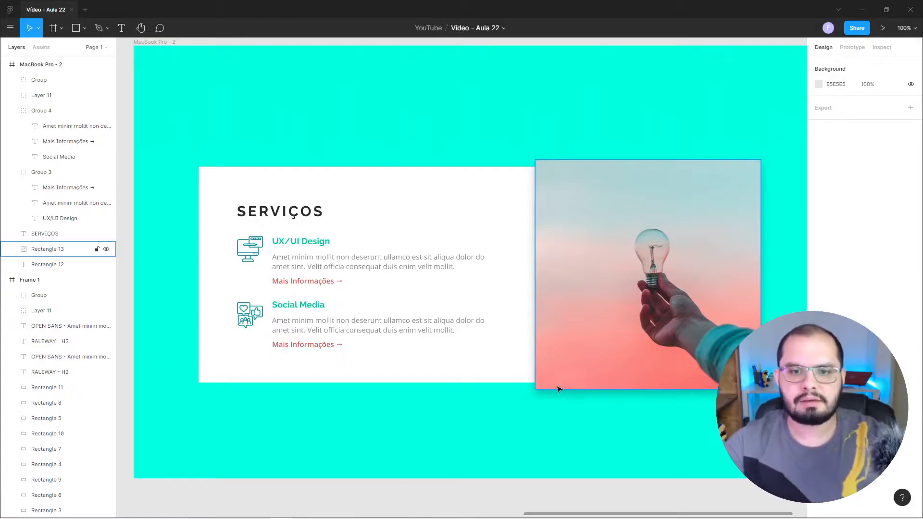
Extend the photo symmetrically at its upper and lower edges to a height of 489.
left_click(591, 169)
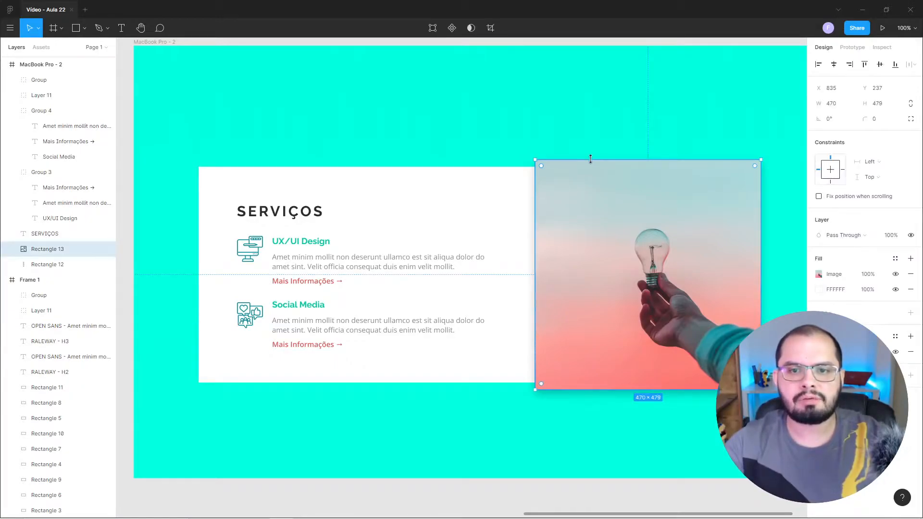
left_click_drag(591, 158, 591, 157)
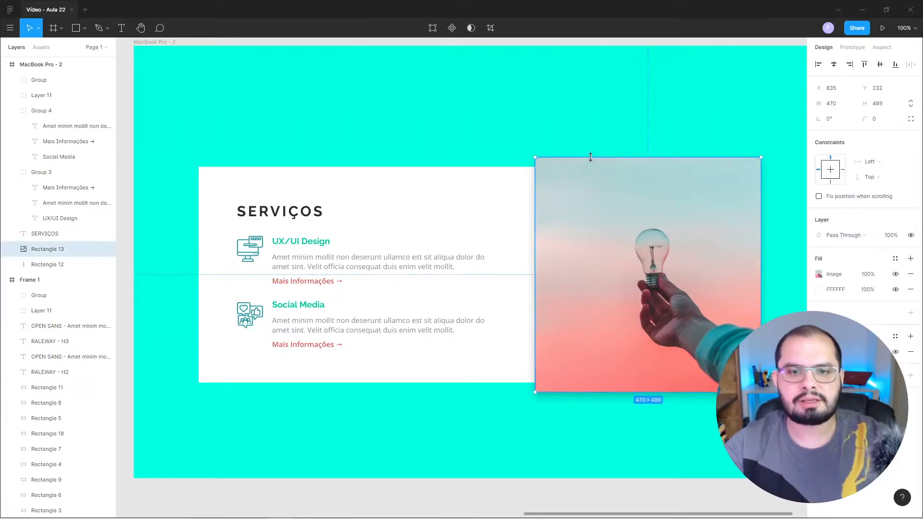
left_click(589, 497)
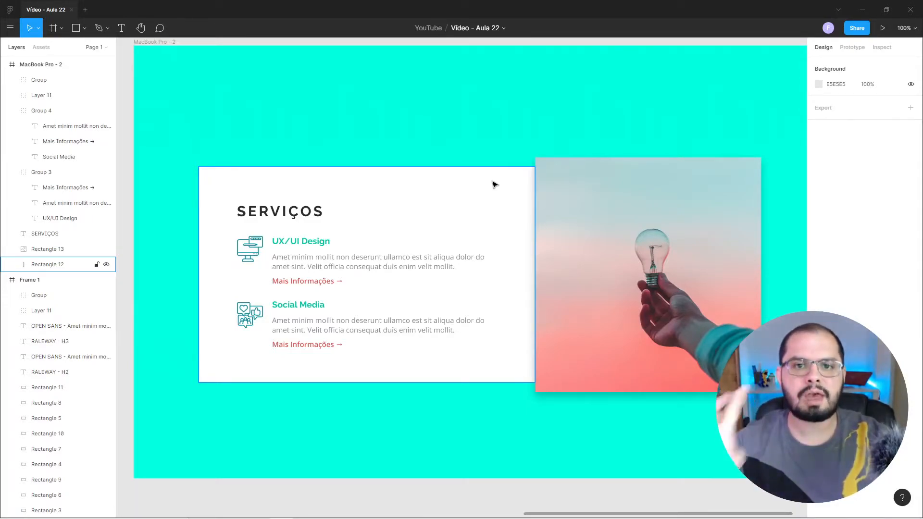
left_click(512, 515)
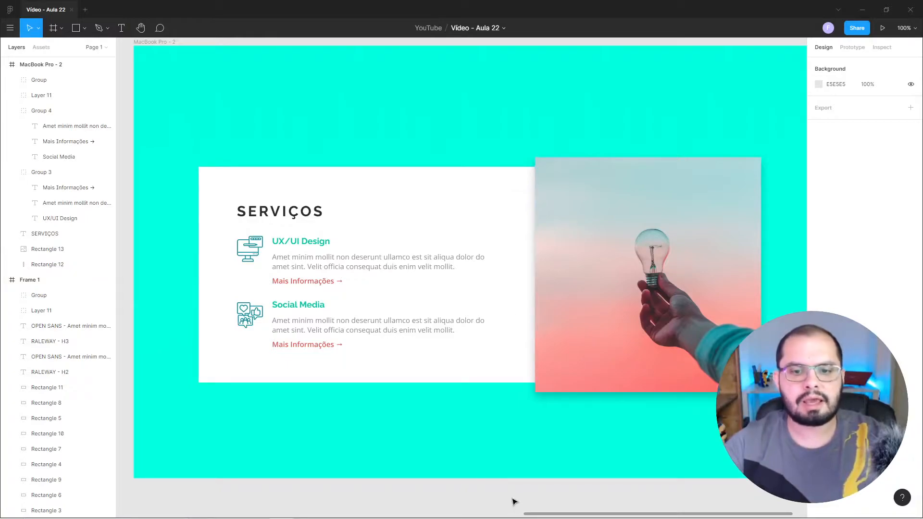
Select the whole Serviços section, including card, texts, icons and photo, and move it up about 27 px within the frame.
left_click_drag(550, 342, 513, 338)
left_click(515, 341)
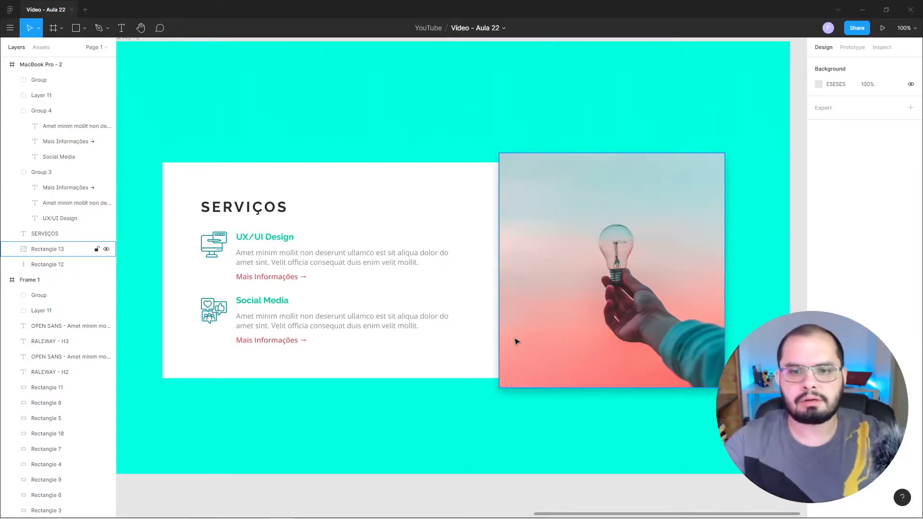
left_click_drag(393, 264, 387, 253)
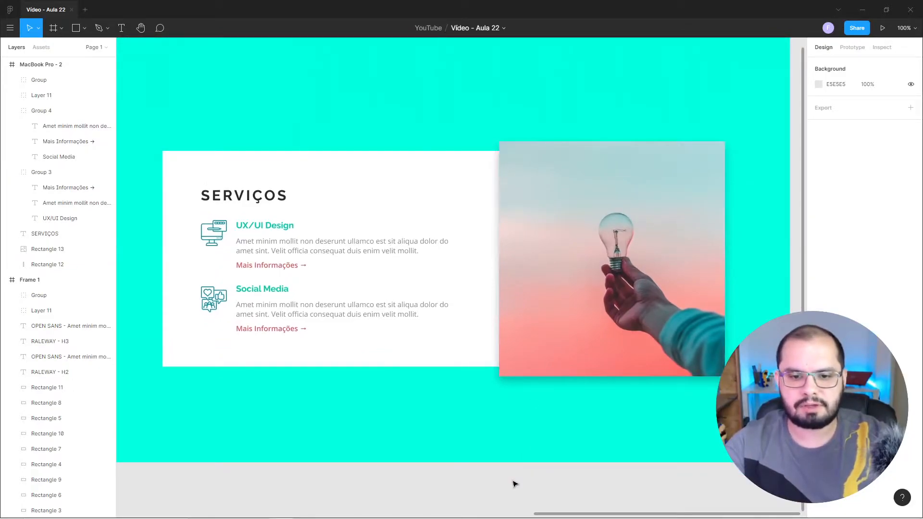
left_click_drag(457, 205, 426, 223)
left_click_drag(774, 133, 165, 410)
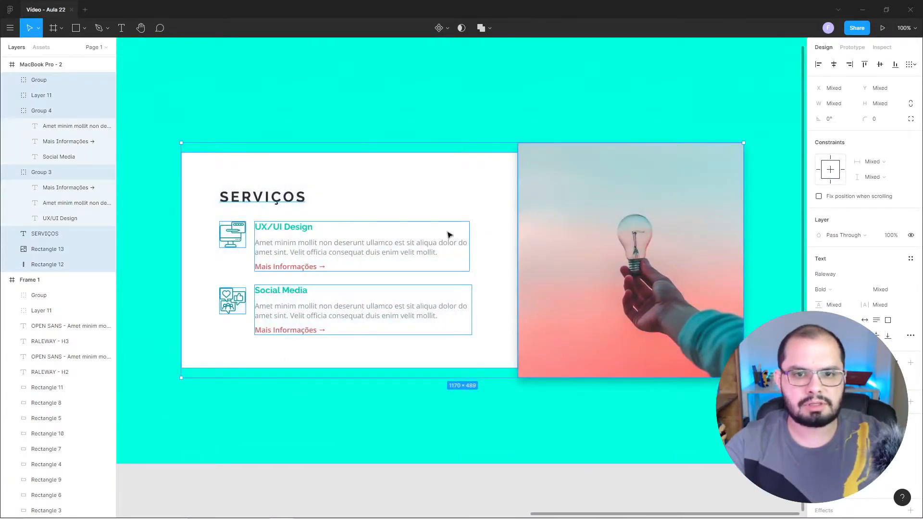
left_click_drag(498, 206, 497, 196)
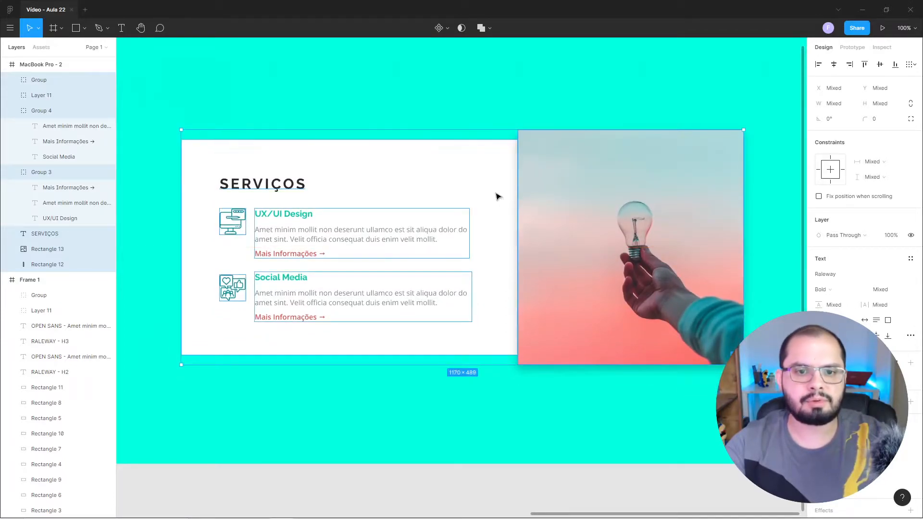
left_click_drag(512, 158, 497, 183)
left_click(797, 53)
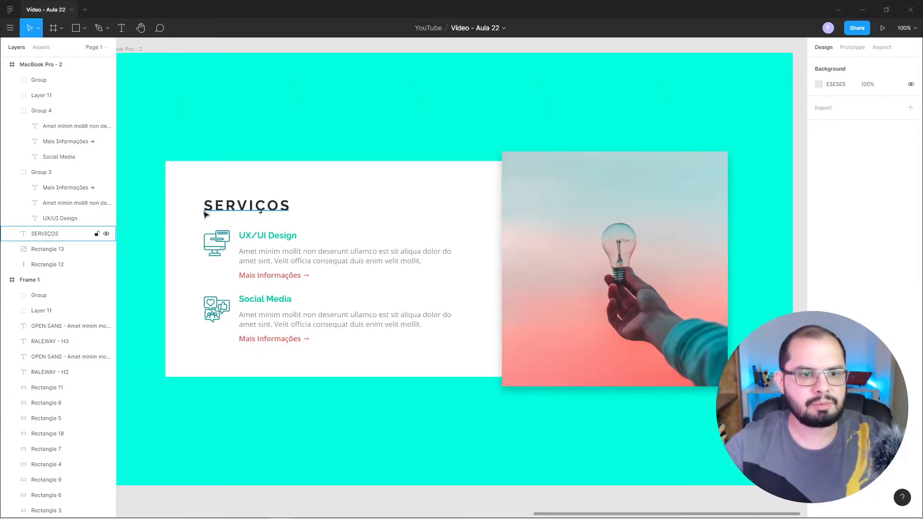
left_click(265, 215)
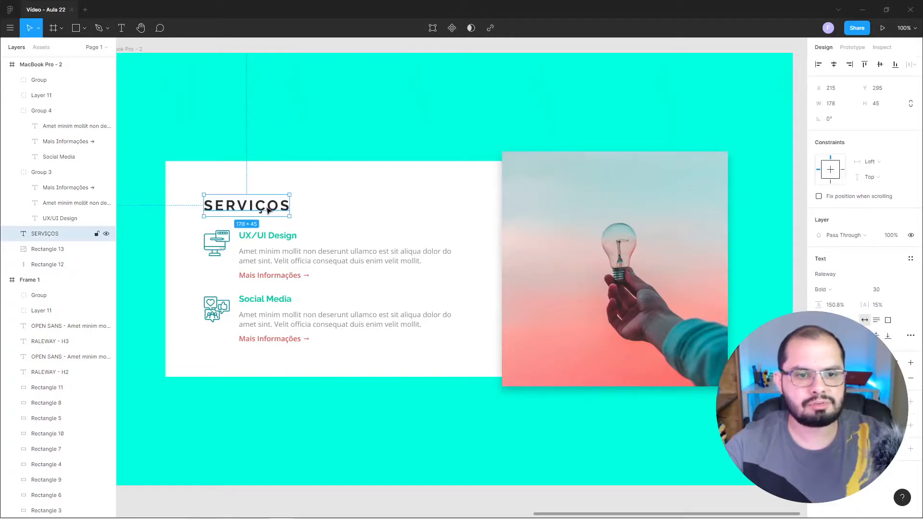
left_click(283, 240)
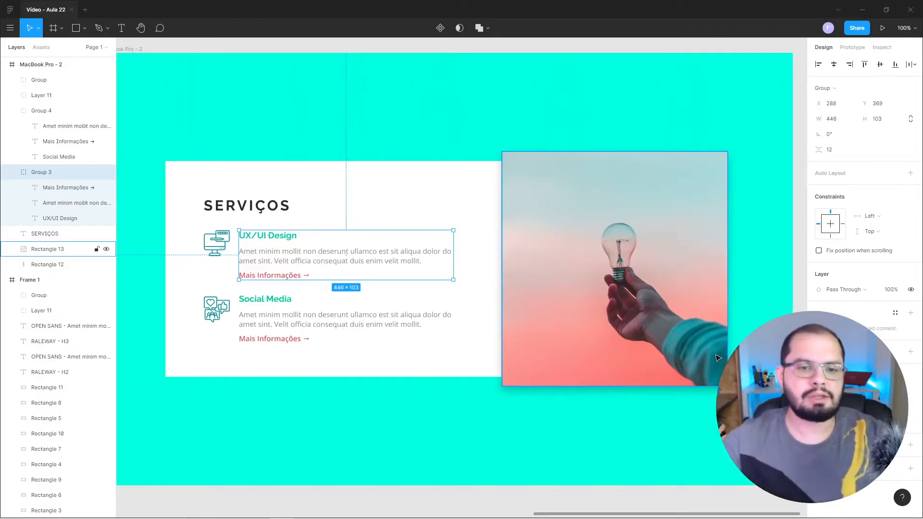
left_click(802, 158)
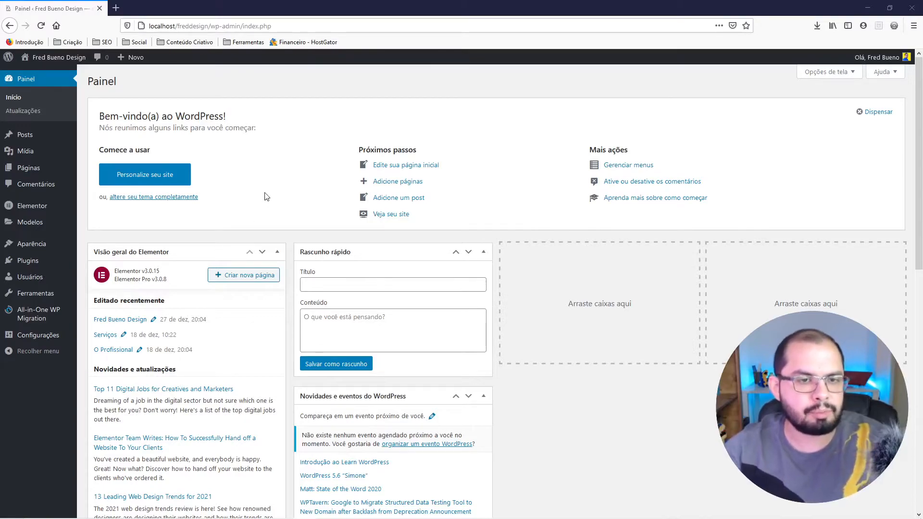
Start a new Elementor template of type Section from the saved templates in WordPress.
mouse_move(23, 224)
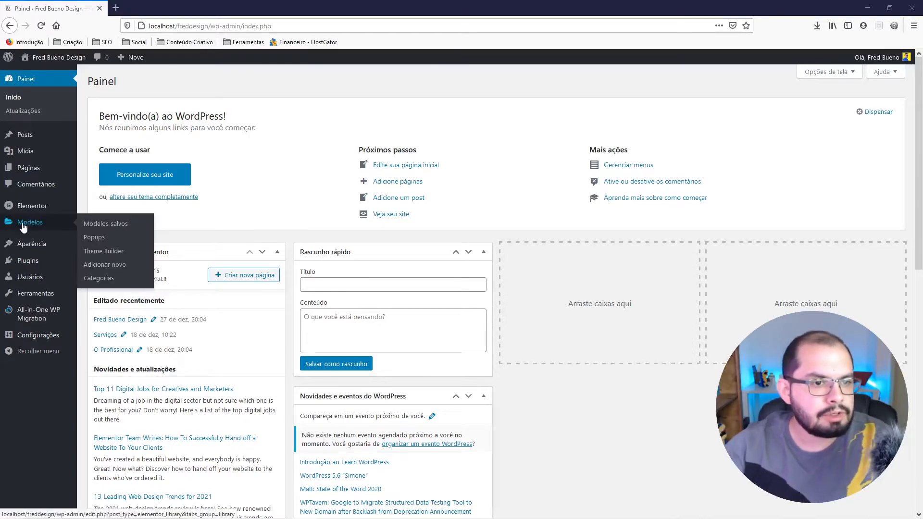
left_click(93, 224)
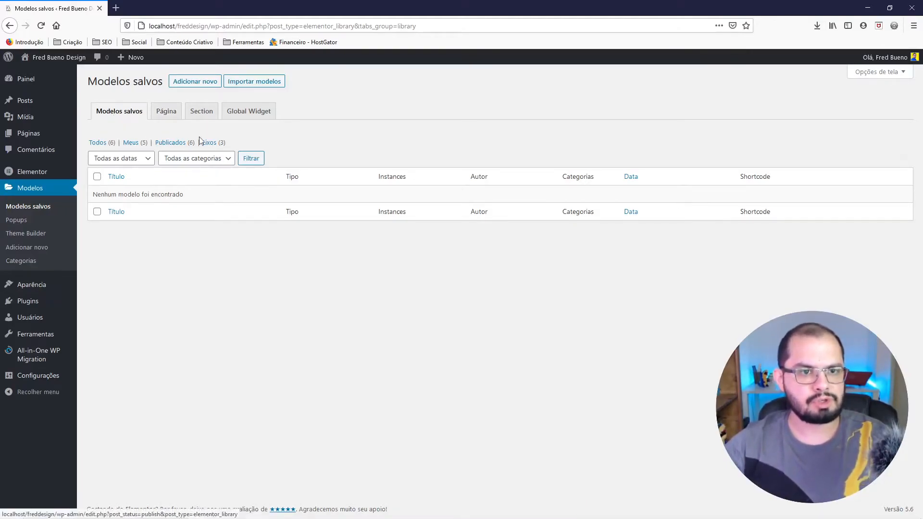
left_click(200, 115)
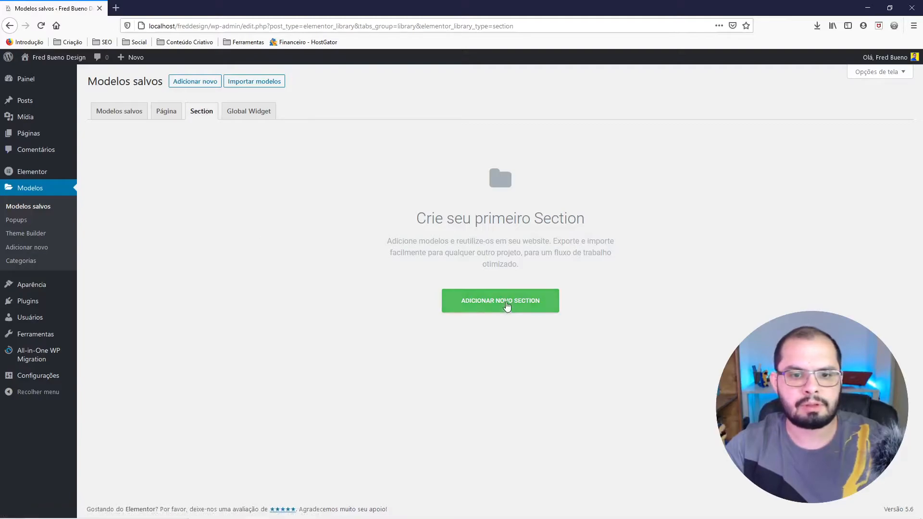
left_click(526, 305)
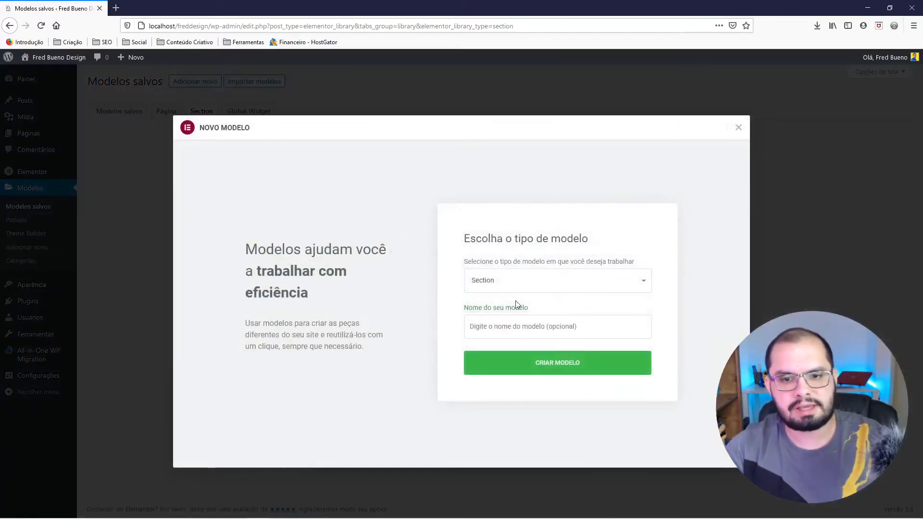
Name the new Section template Serviços, create it and dismiss the block library.
left_click(482, 327)
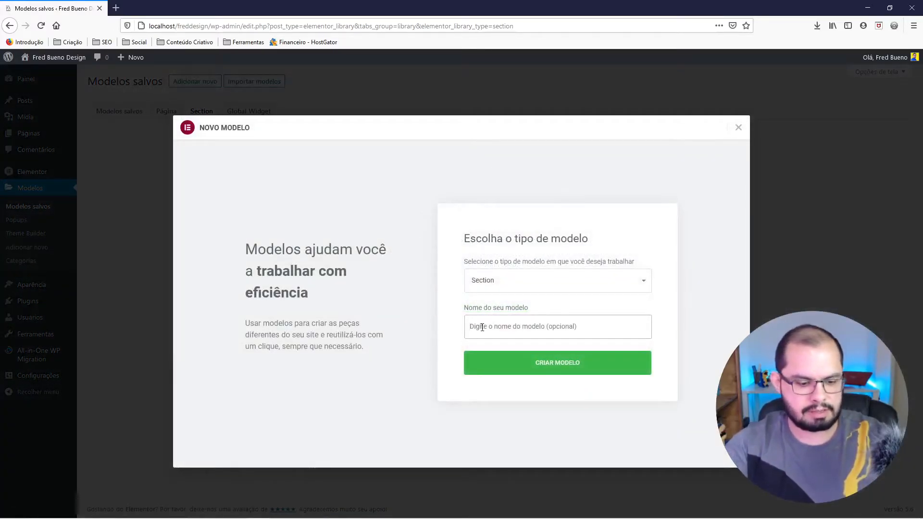
type("Serviços")
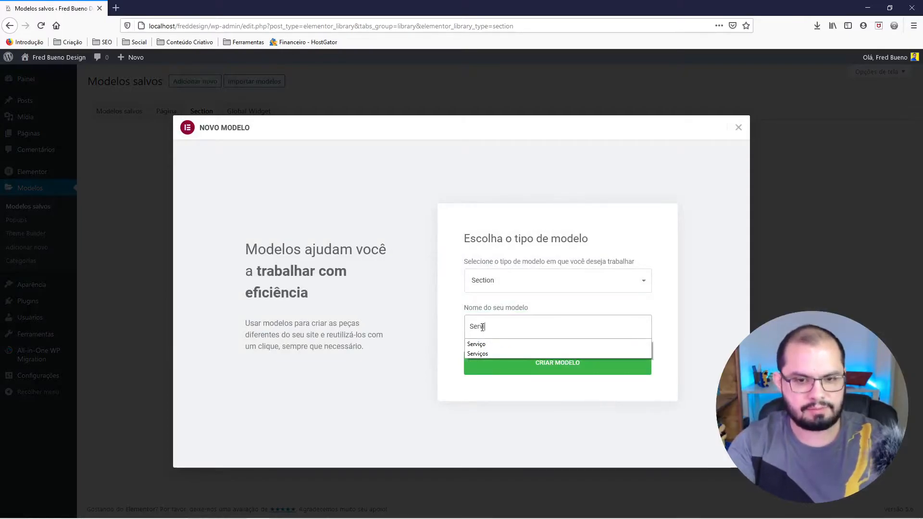
left_click(550, 367)
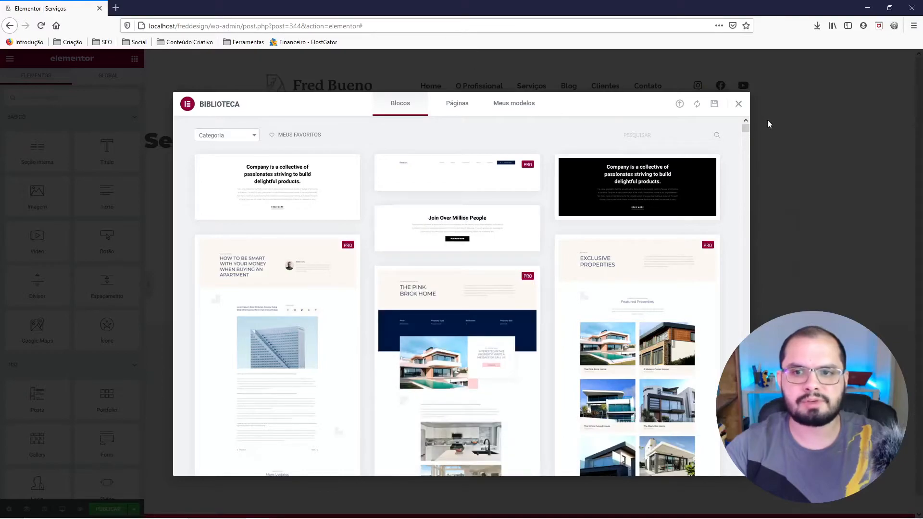
left_click(739, 104)
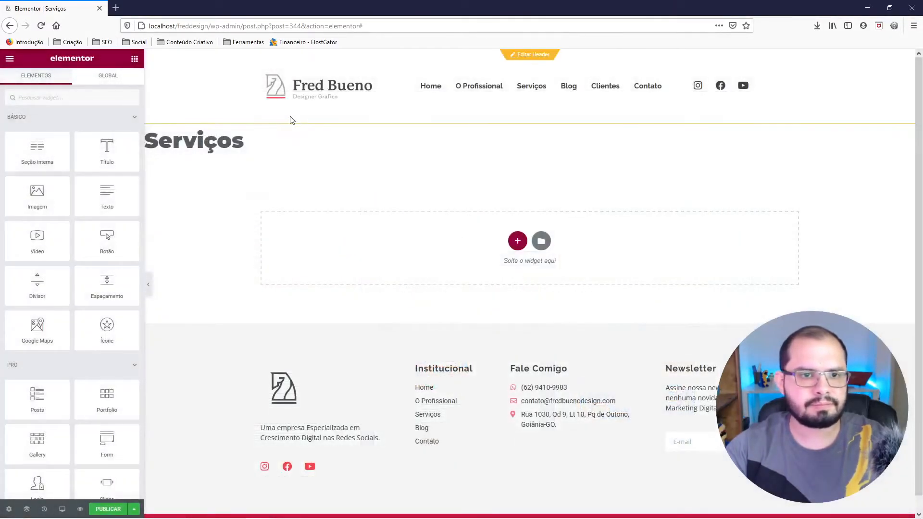
Review the template's general and preview settings, including the status, HTML tag and dynamic content preview options.
left_click(9, 509)
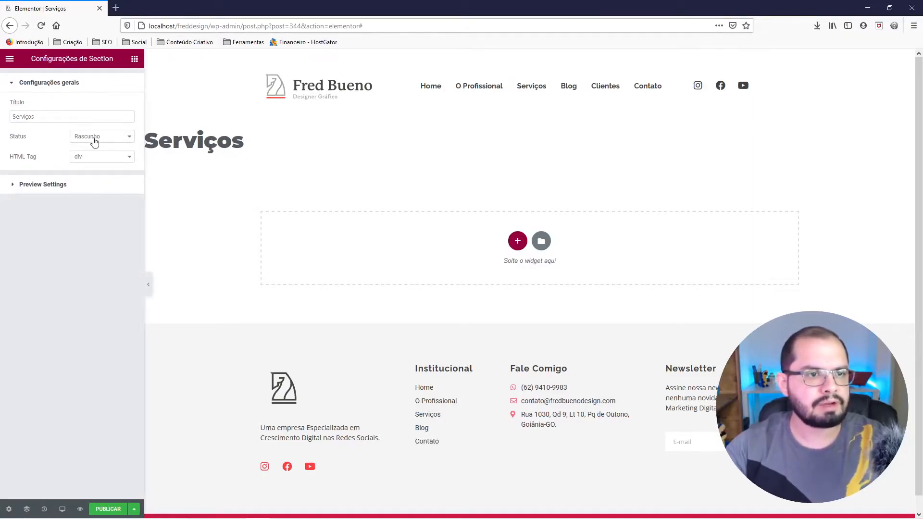
left_click(64, 186)
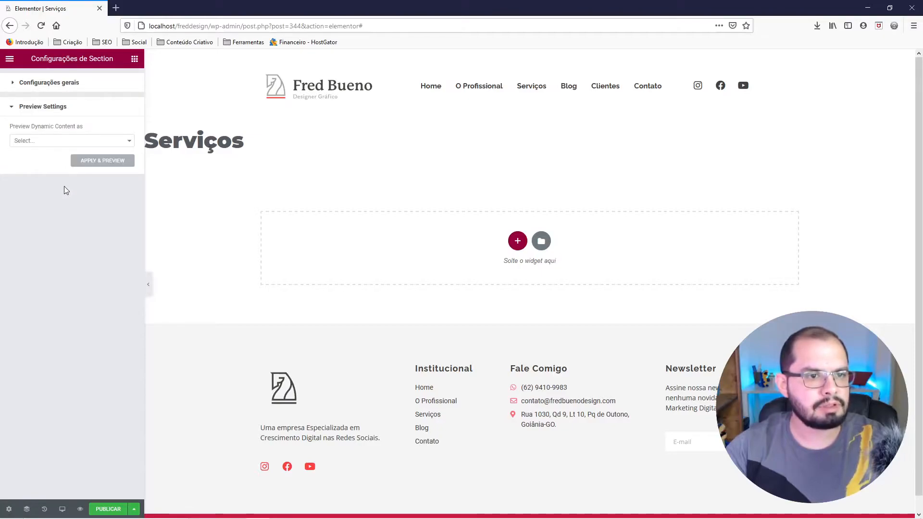
left_click(54, 141)
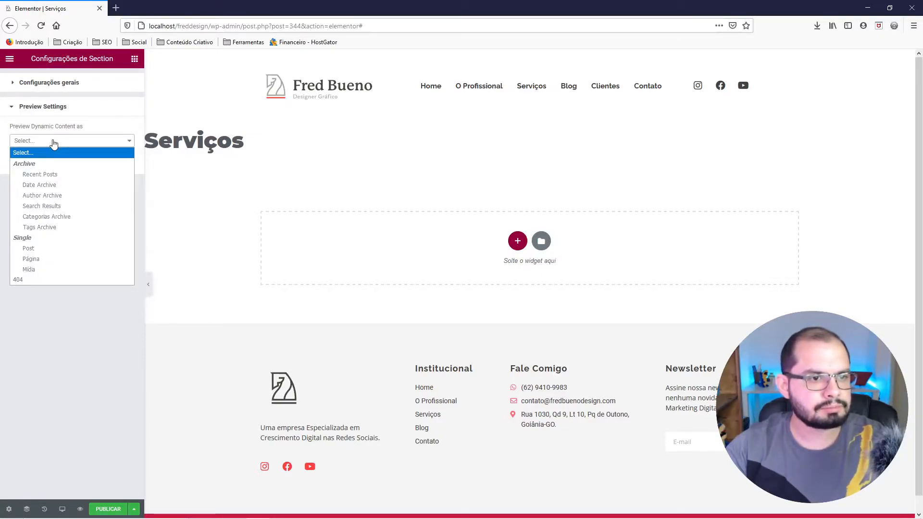
left_click(54, 141)
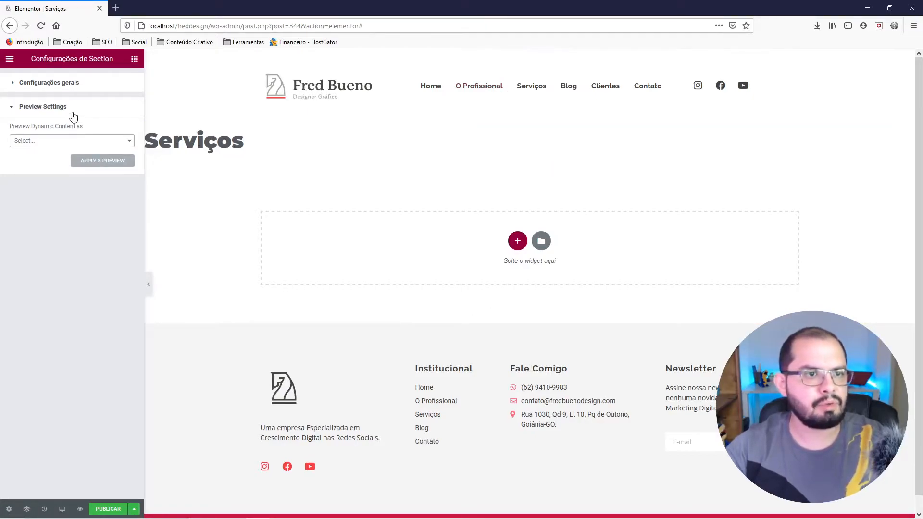
left_click(53, 81)
left_click(103, 139)
left_click(104, 140)
left_click(91, 157)
left_click(91, 159)
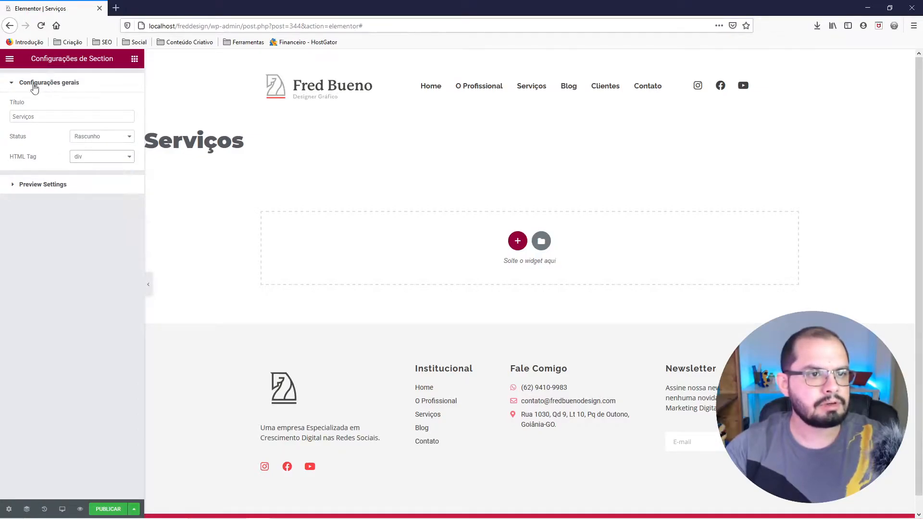
left_click(9, 57)
left_click(9, 57)
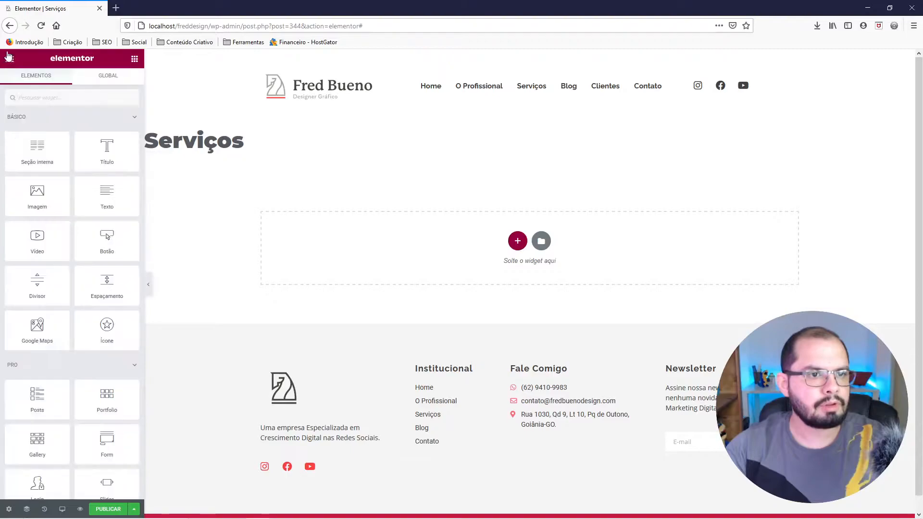
Add a single-column section to the Serviços template and look over its column spacing and advanced settings.
left_click(518, 242)
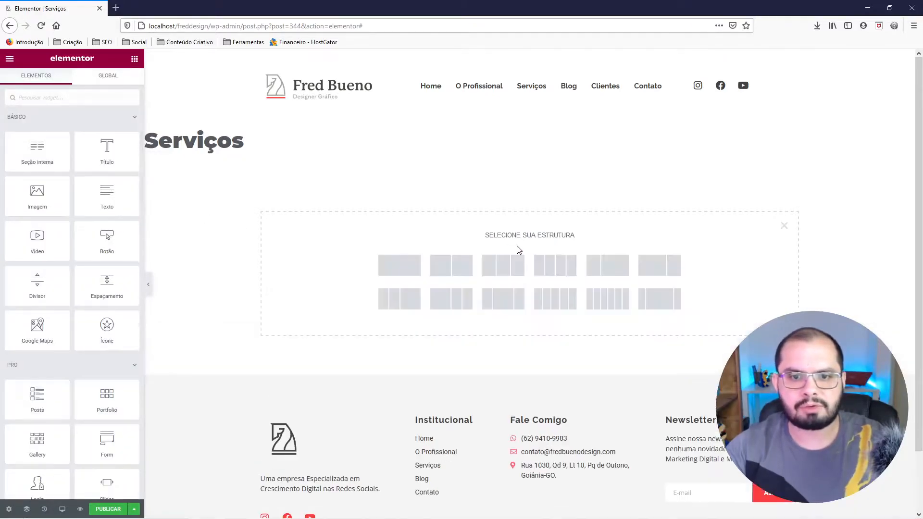
left_click(401, 265)
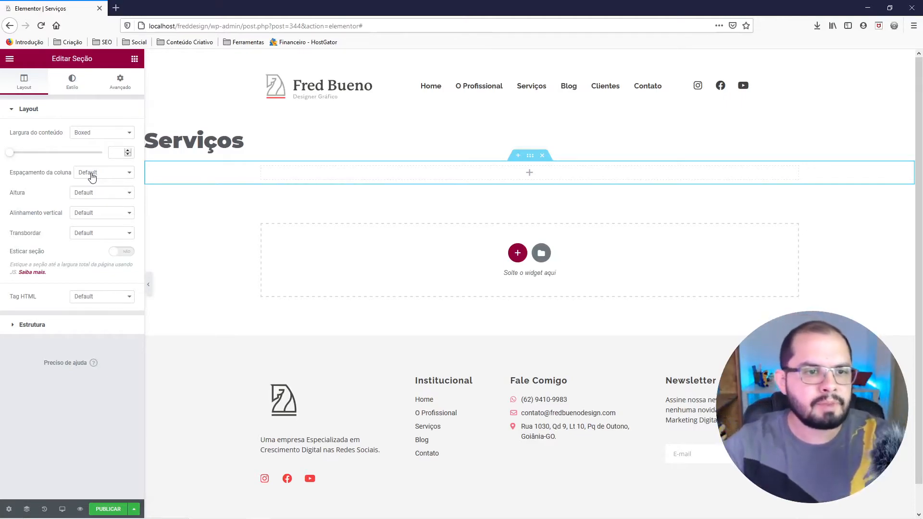
left_click(114, 176)
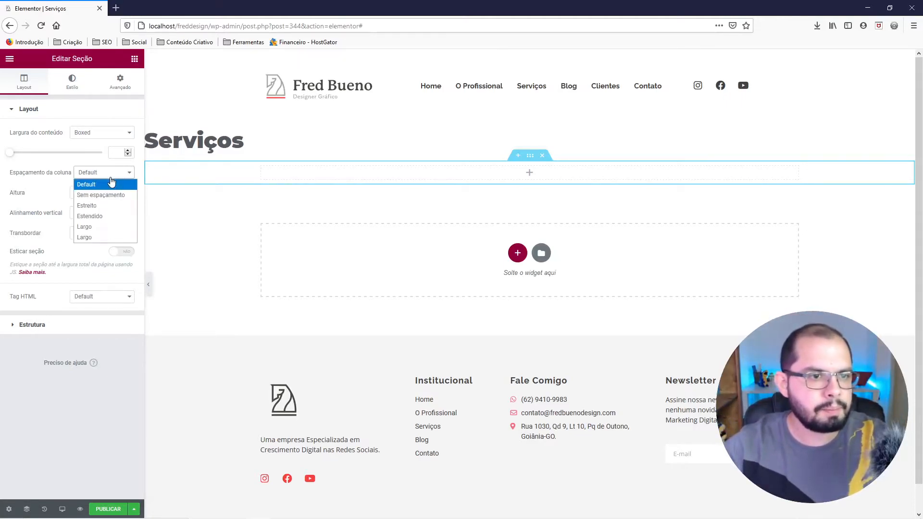
left_click(79, 175)
left_click(120, 82)
left_click(27, 85)
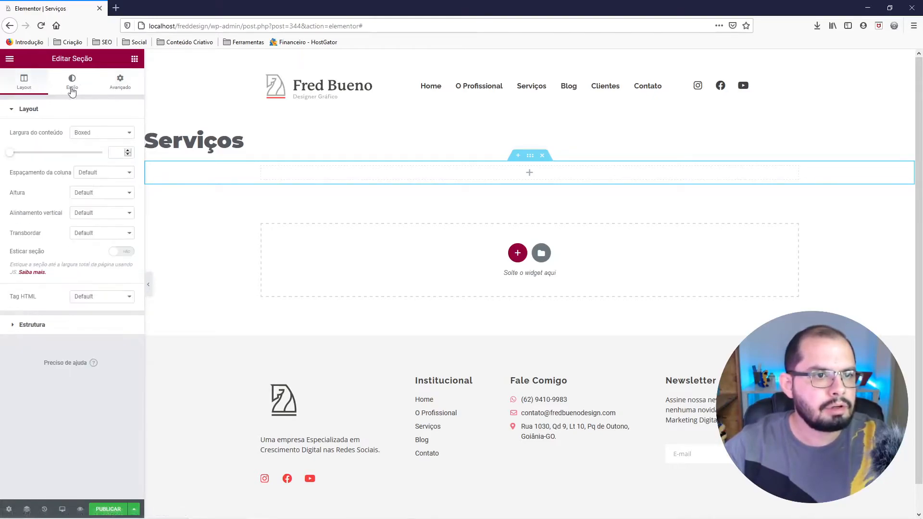
Set the section's background type to gradient and open its primary colour for editing.
left_click(74, 91)
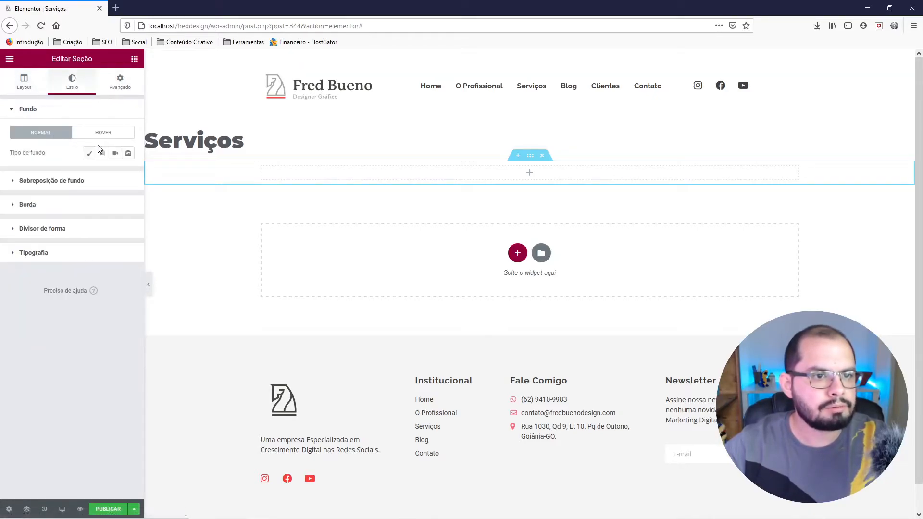
left_click(104, 154)
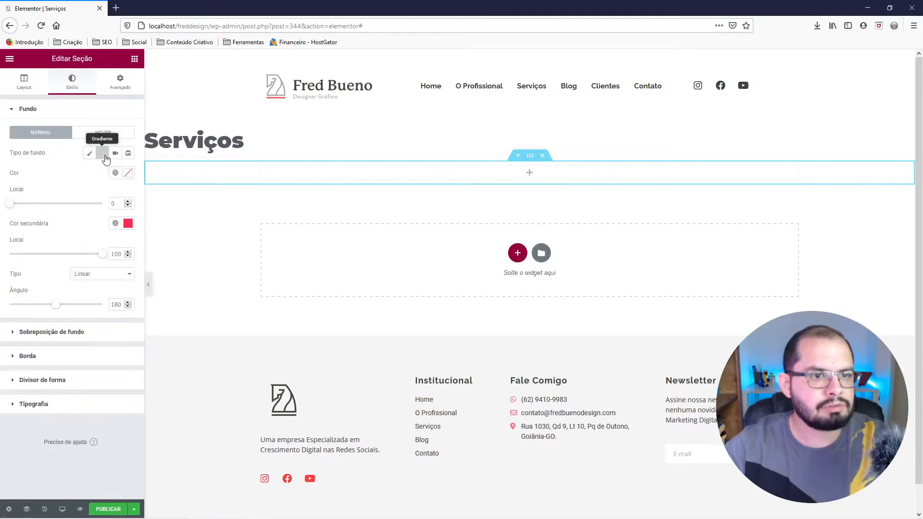
left_click(128, 173)
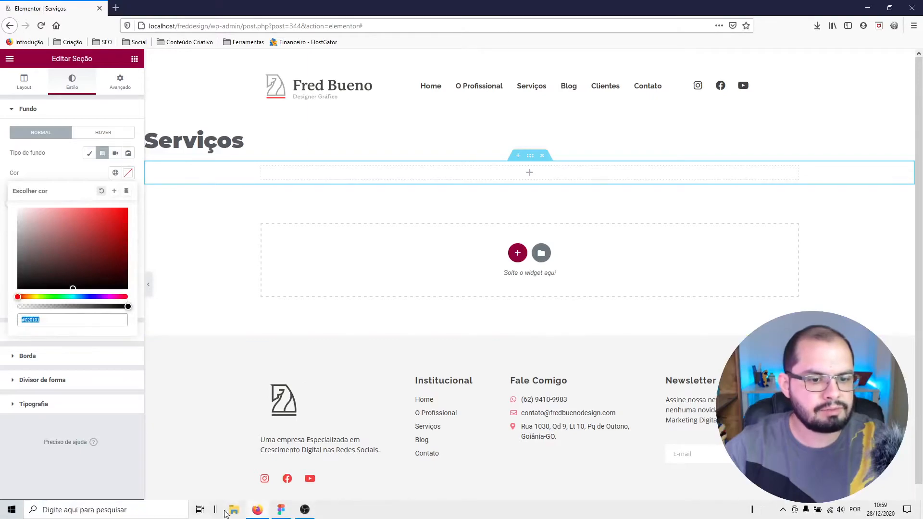
Switch to Figma, open the linear fill of the MacBook Pro - 2 frame and sample the turquoise at the frame's upper edge.
left_click(279, 513)
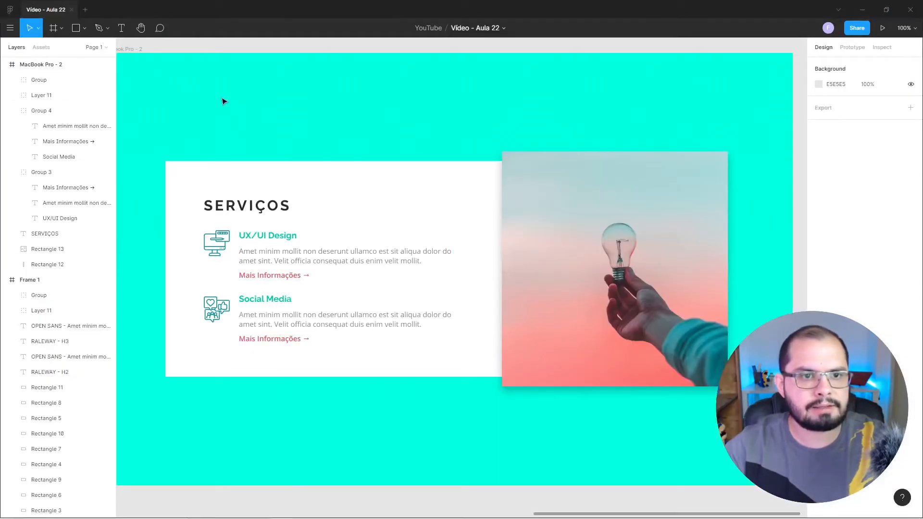
left_click(132, 49)
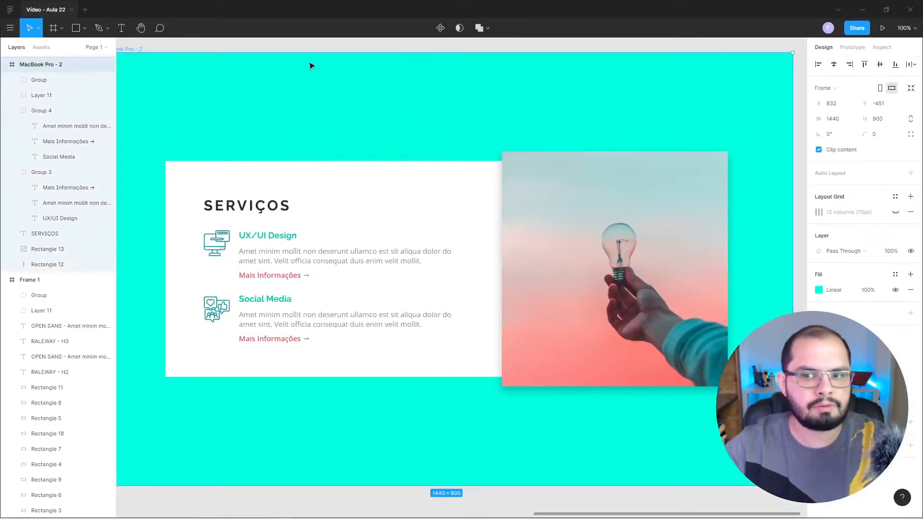
left_click(829, 292)
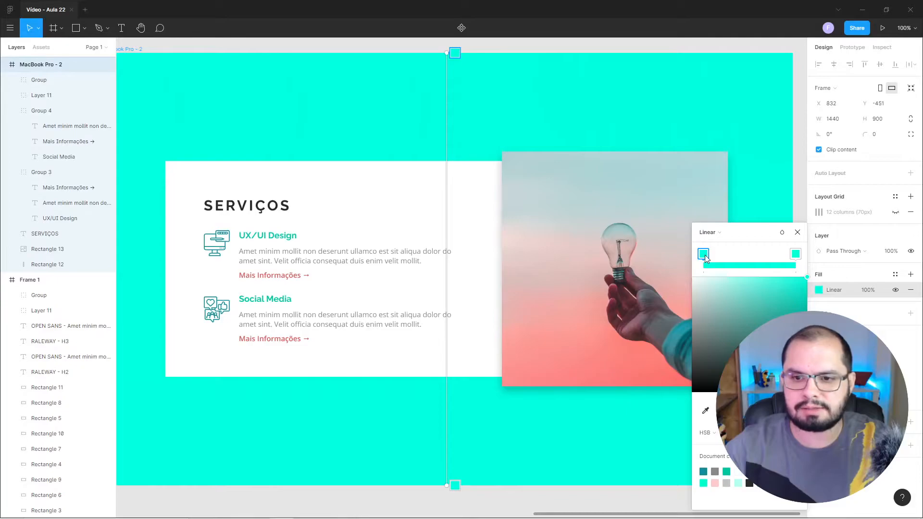
left_click(797, 232)
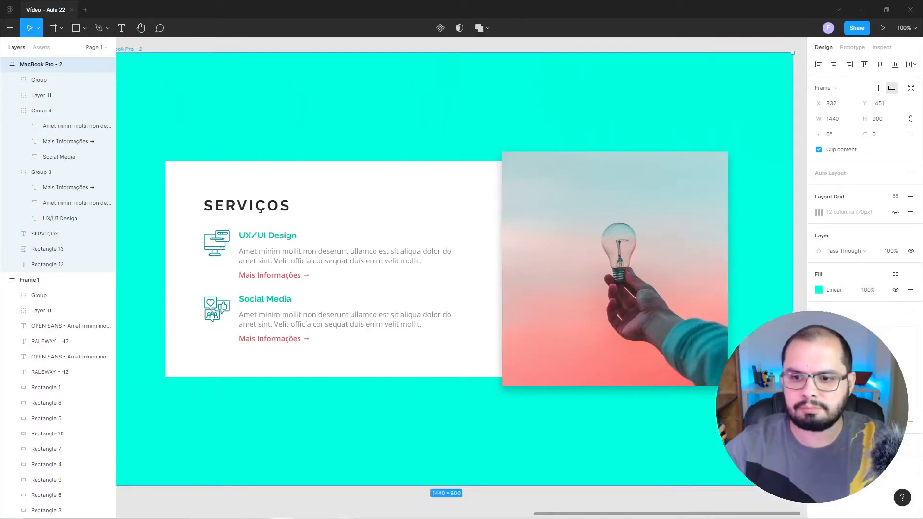
left_click(819, 291)
left_click(705, 410)
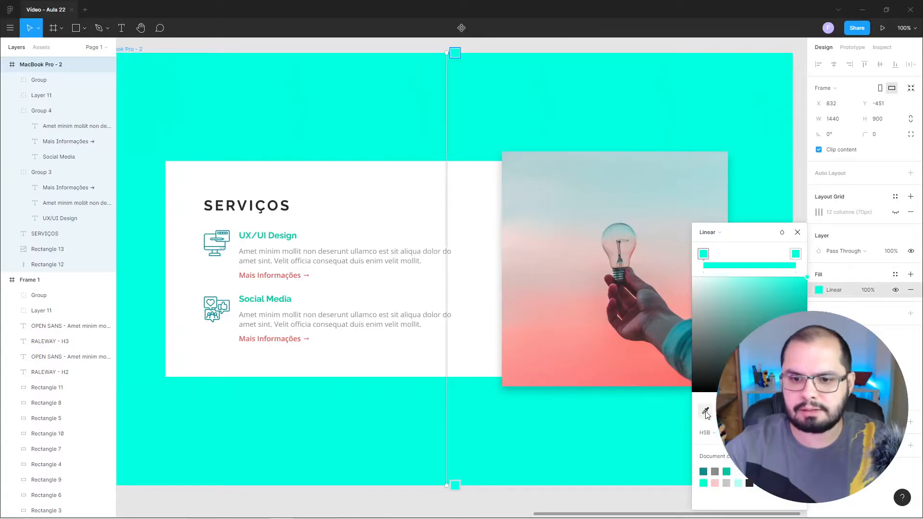
left_click(660, 60)
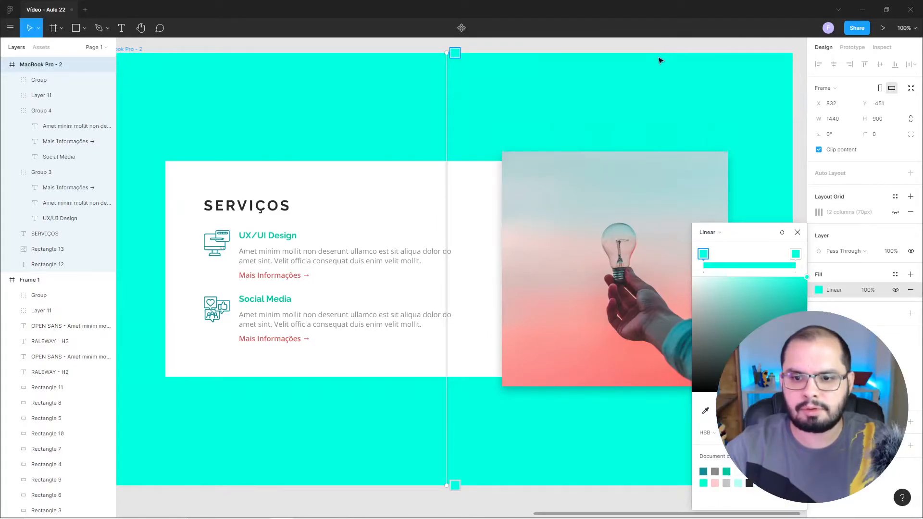
Show the gradient's first stop colour in Hex format and copy its code.
left_click(711, 433)
left_click(712, 387)
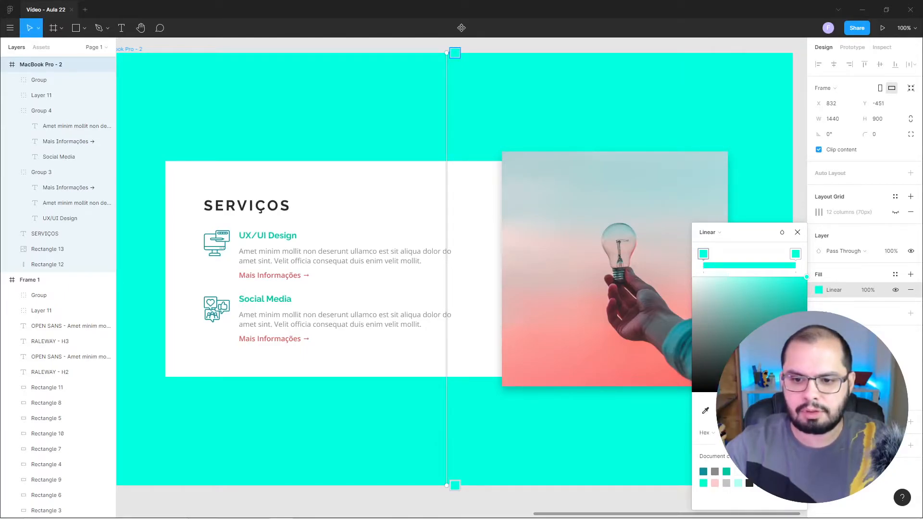
right_click(734, 433)
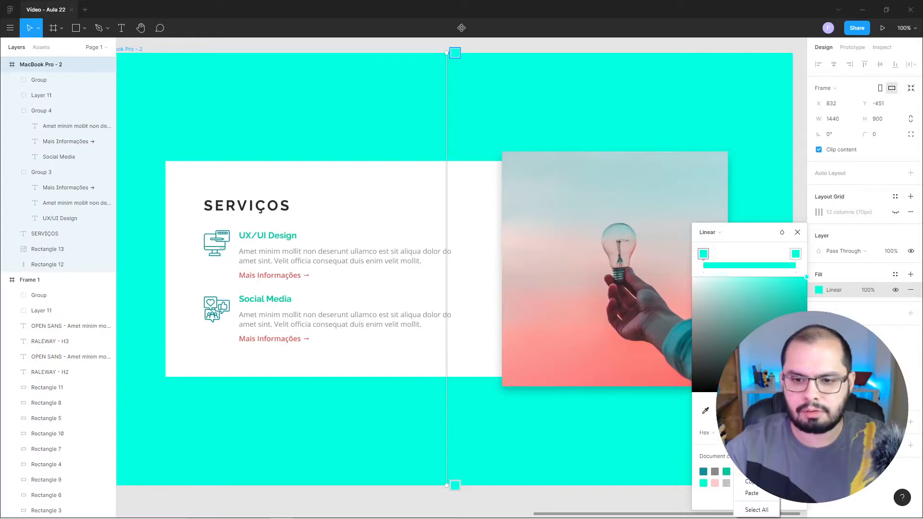
left_click(757, 485)
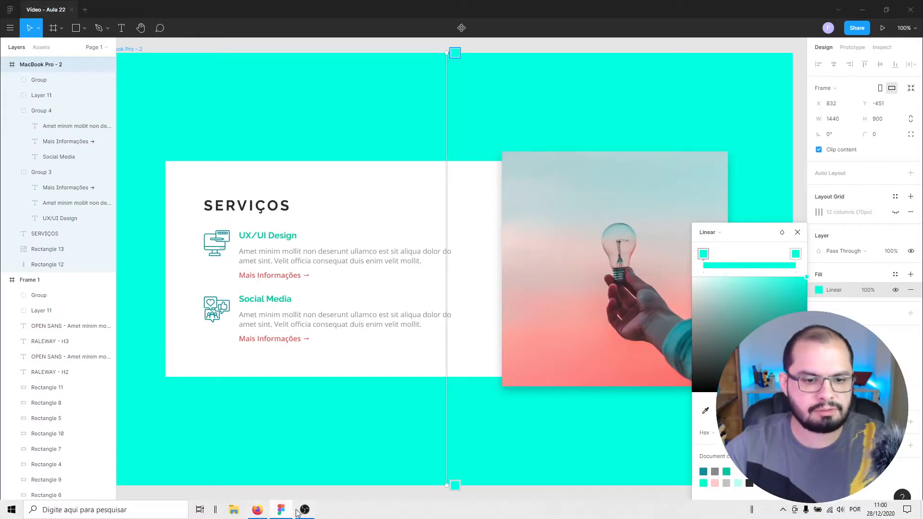
Back in Elementor, paste the copied hex code as the gradient's primary colour and save it as global colour "Nova cor global".
left_click(259, 510)
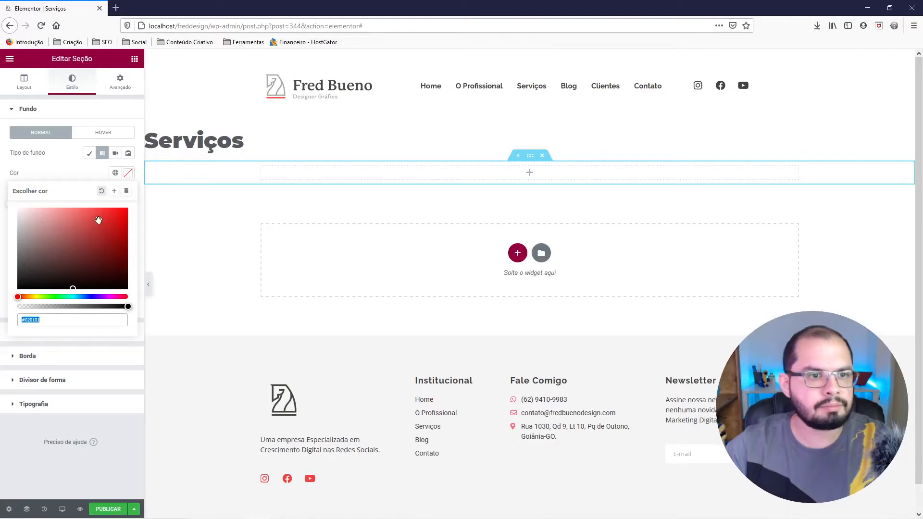
right_click(48, 320)
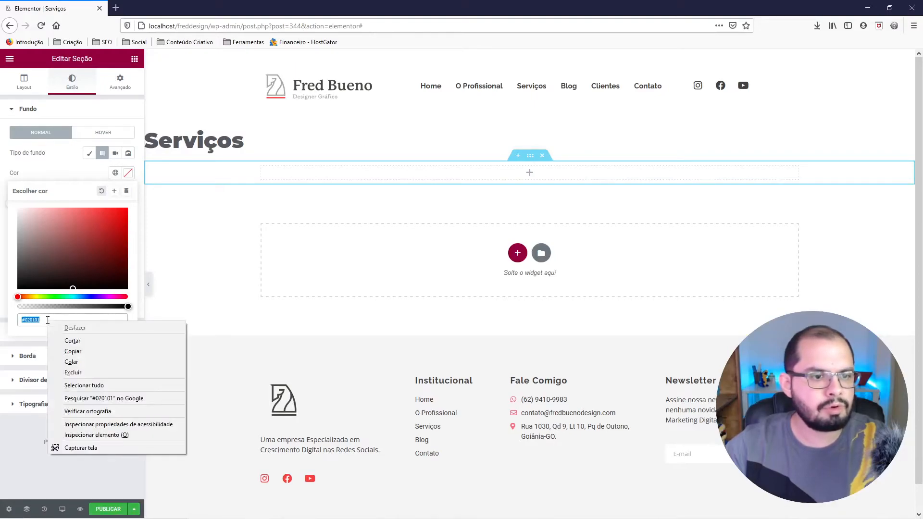
left_click(83, 362)
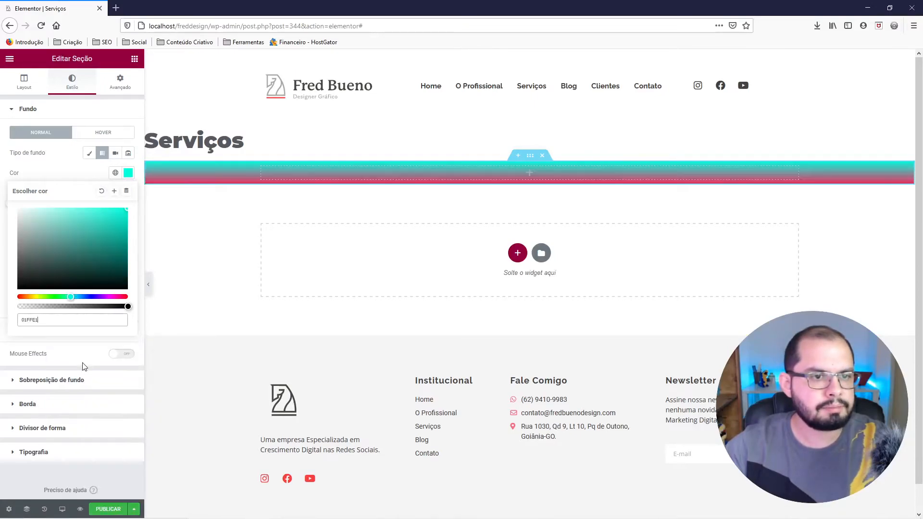
left_click(115, 192)
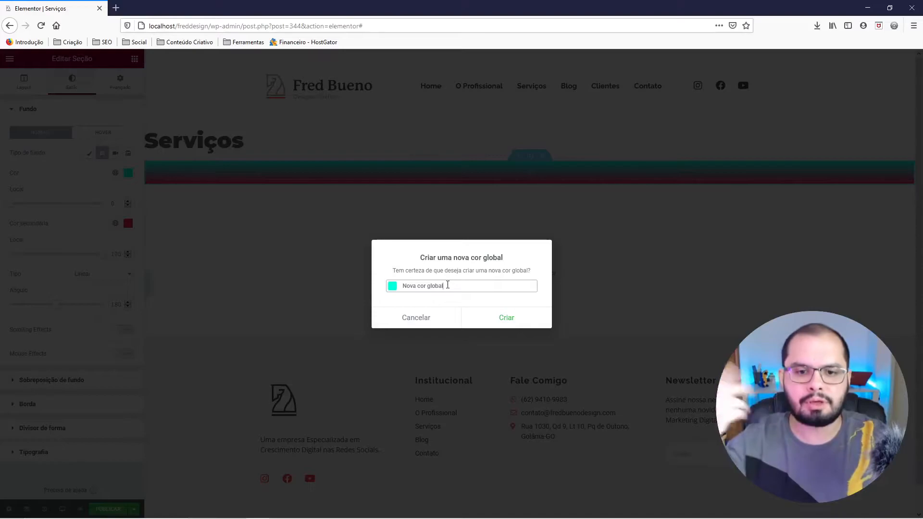
left_click(507, 319)
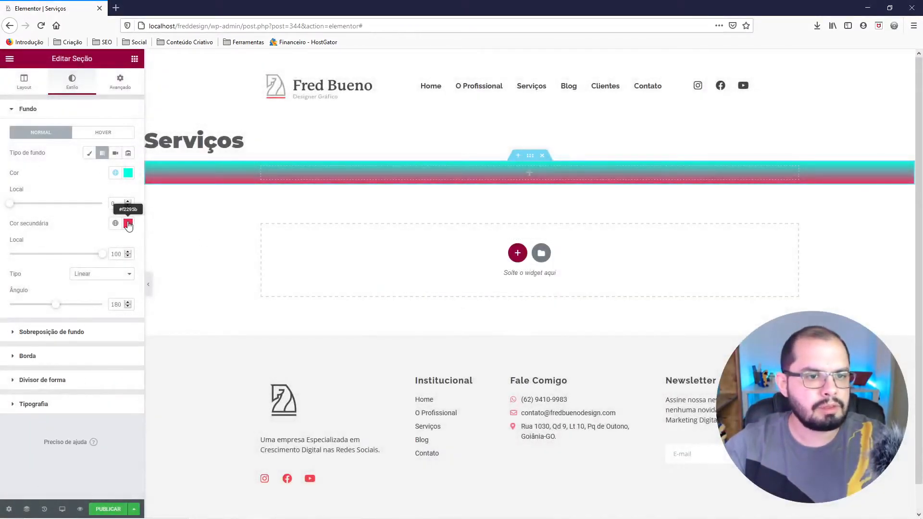
Switch to Figma, select the linear gradient's second colour stop and copy its hex code.
mouse_move(203, 511)
left_click(281, 509)
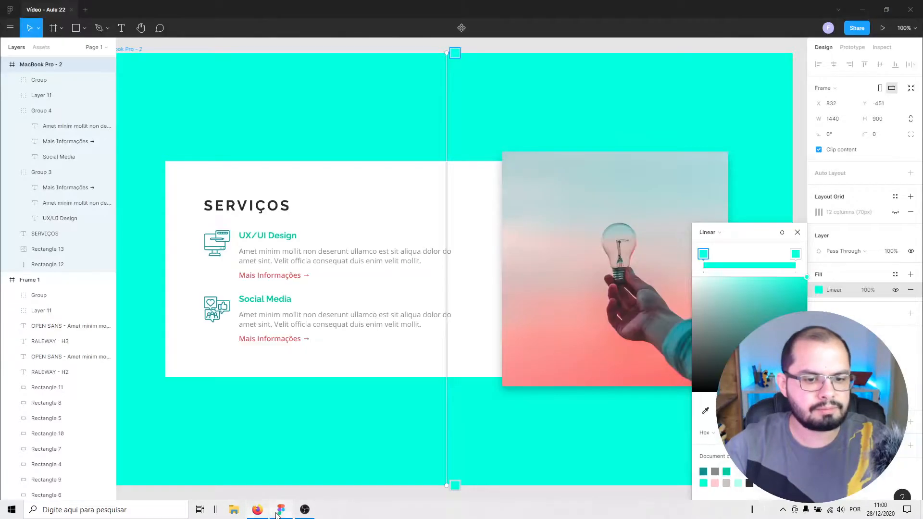
left_click(796, 256)
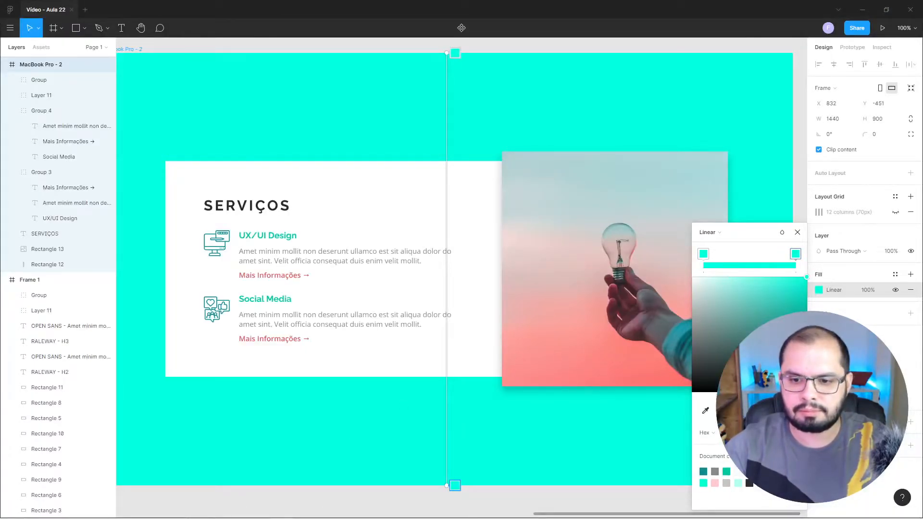
right_click(742, 433)
left_click(762, 481)
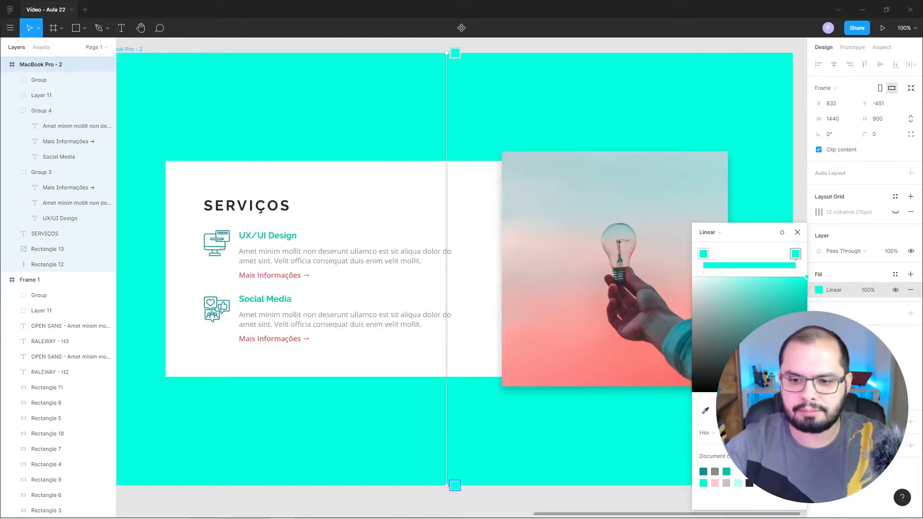
Back in Elementor, paste the copied hex code 01FFE1 as the gradient's secondary colour and check it against the primary colour.
left_click(267, 510)
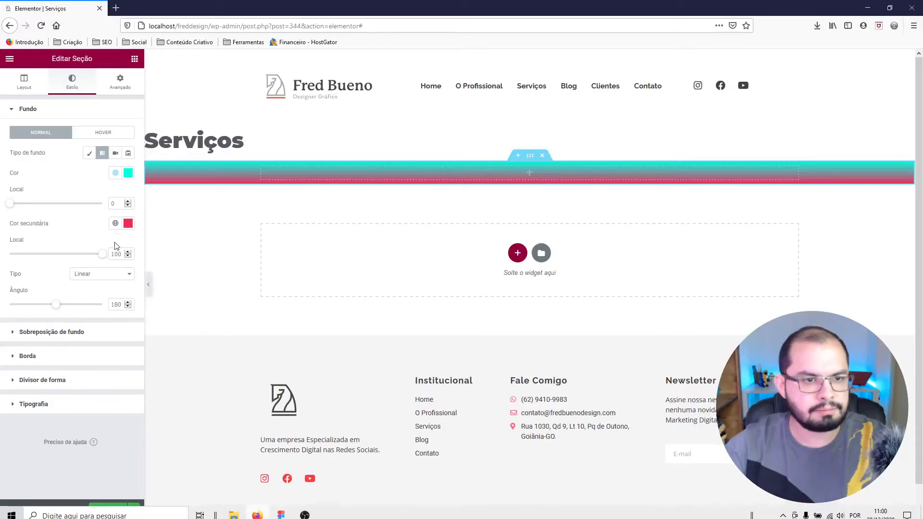
left_click(127, 223)
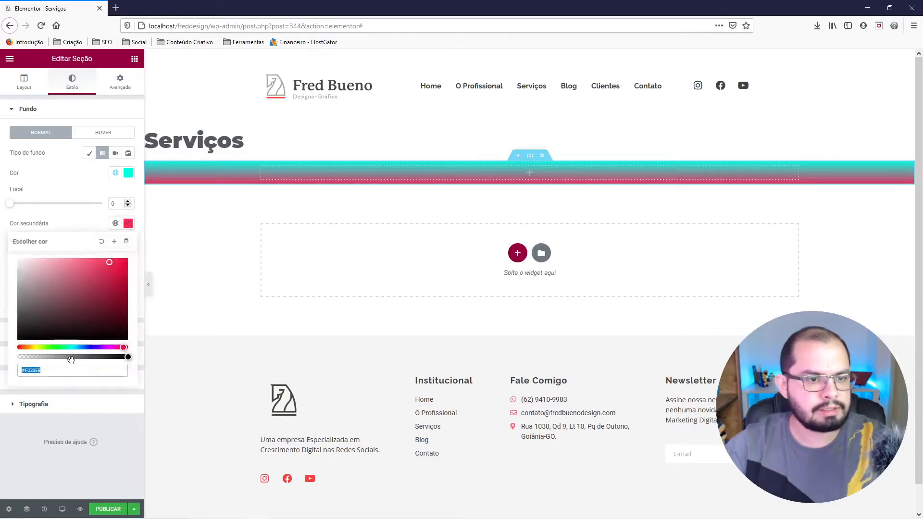
right_click(57, 368)
left_click(96, 409)
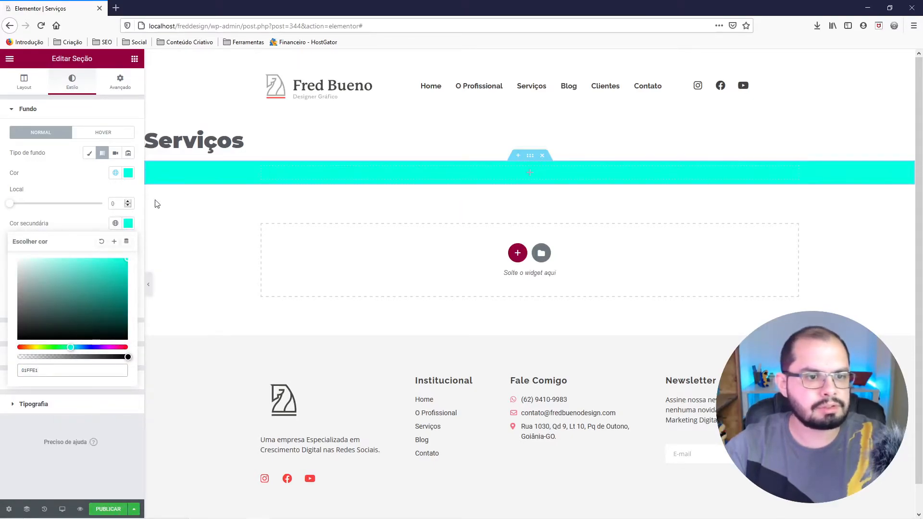
left_click(128, 173)
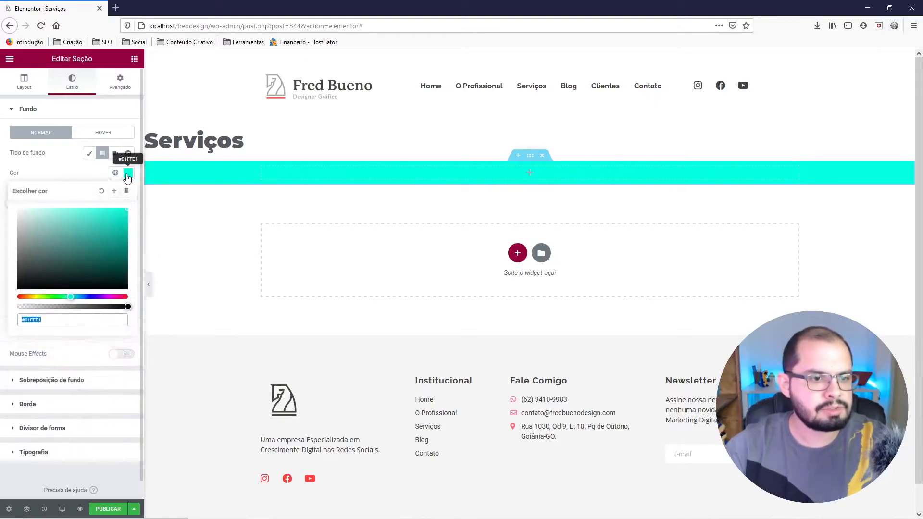
left_click(128, 173)
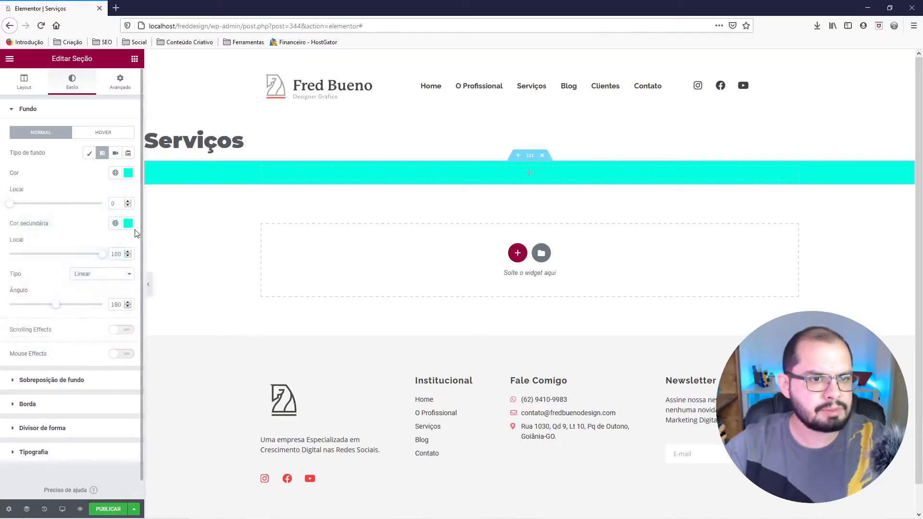
Return to Figma, sample the turquoise near the frame's lower edge for the second gradient stop and copy its hex code.
left_click(129, 225)
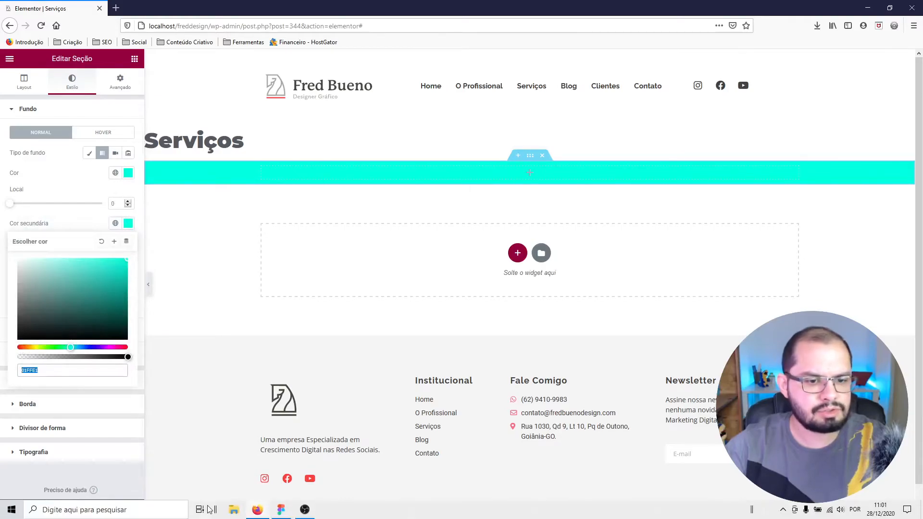
left_click(281, 510)
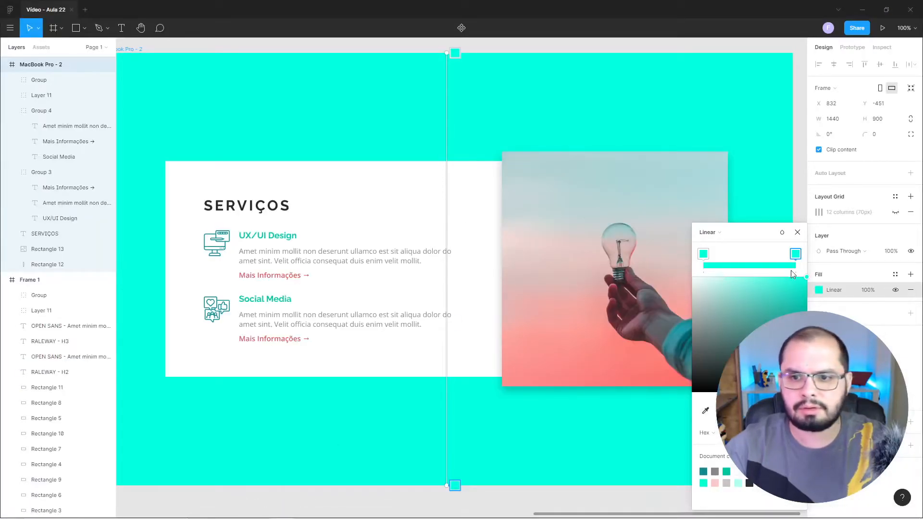
left_click(705, 410)
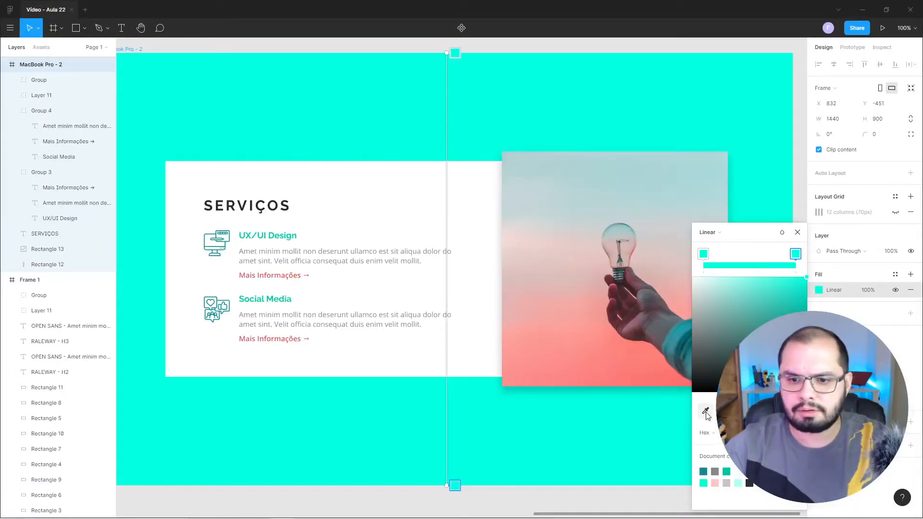
left_click(619, 480)
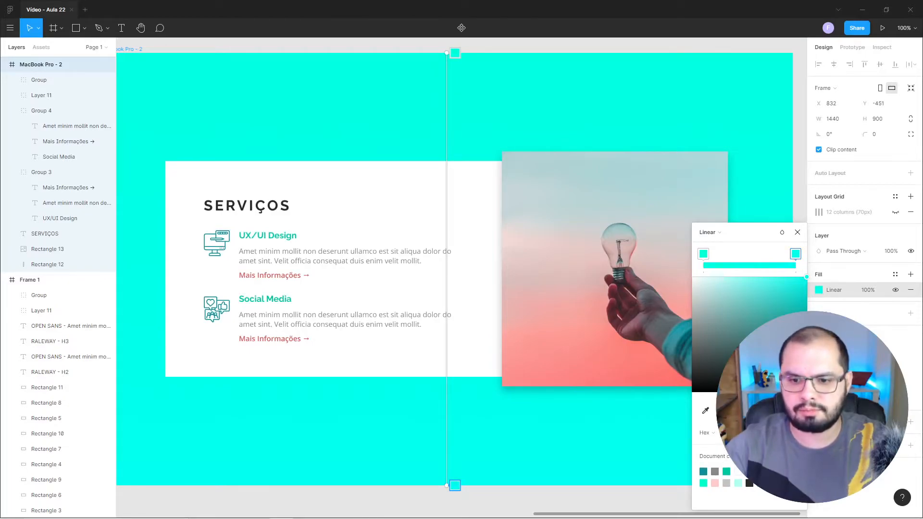
right_click(743, 488)
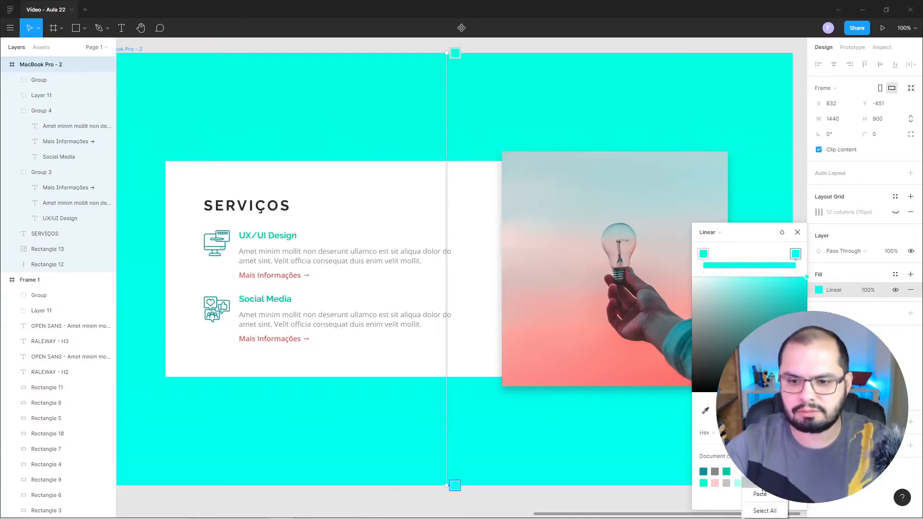
left_click(763, 486)
Back in Elementor, replace the gradient's secondary colour with the copied hex code 01FFF0.
mouse_move(315, 518)
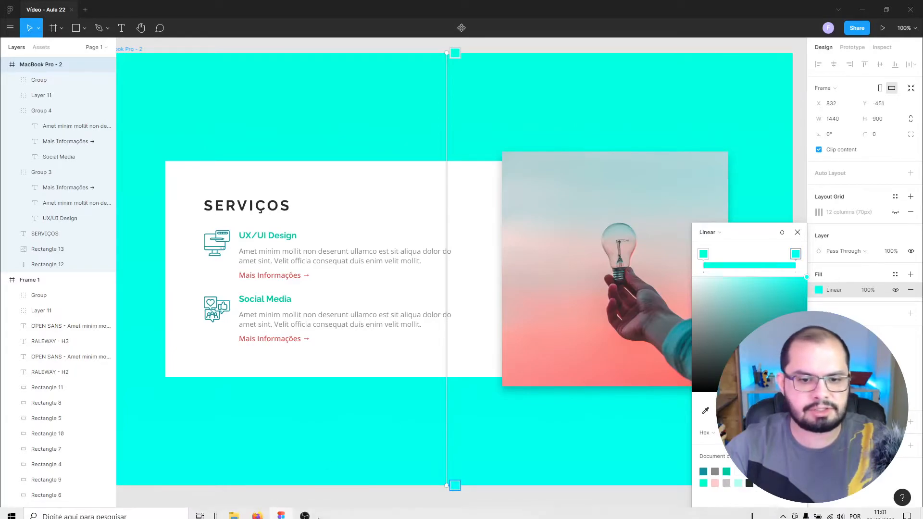
left_click(263, 517)
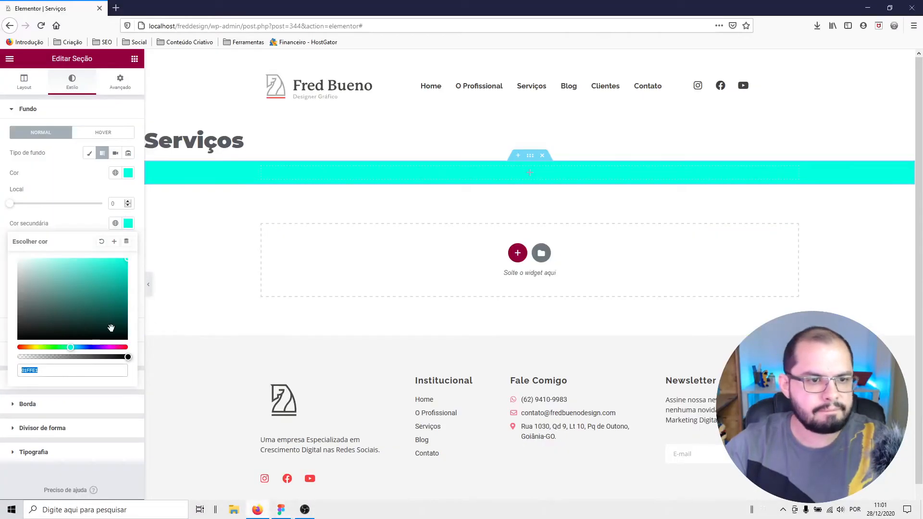
right_click(30, 370)
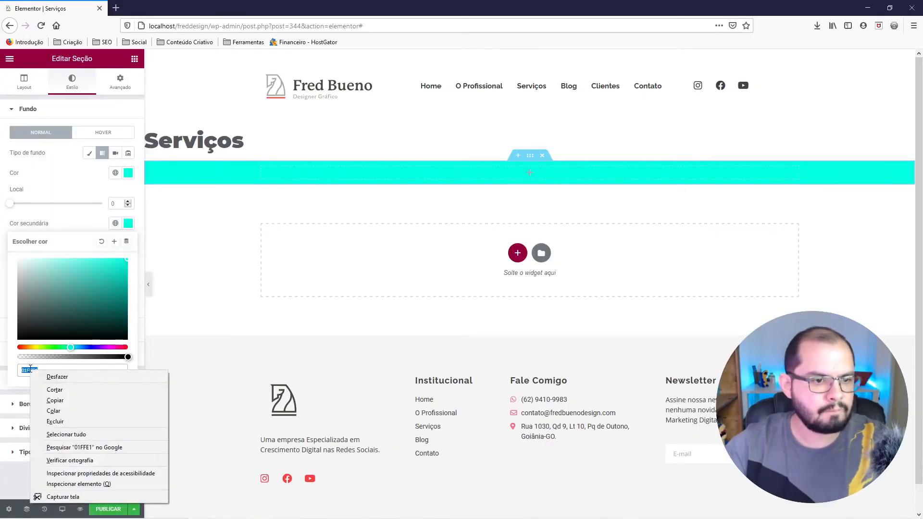
left_click(74, 411)
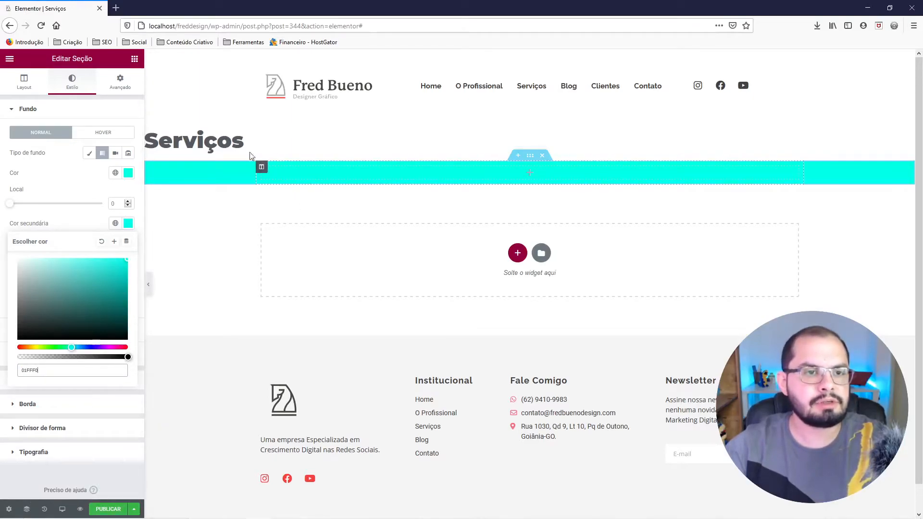
Unlink the section's padding values and set the top and bottom padding to 100 px.
left_click(120, 82)
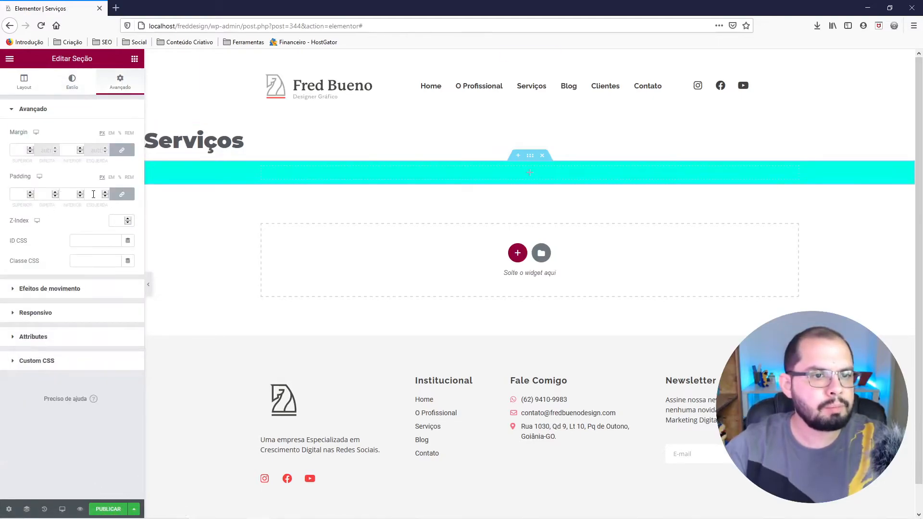
left_click(123, 196)
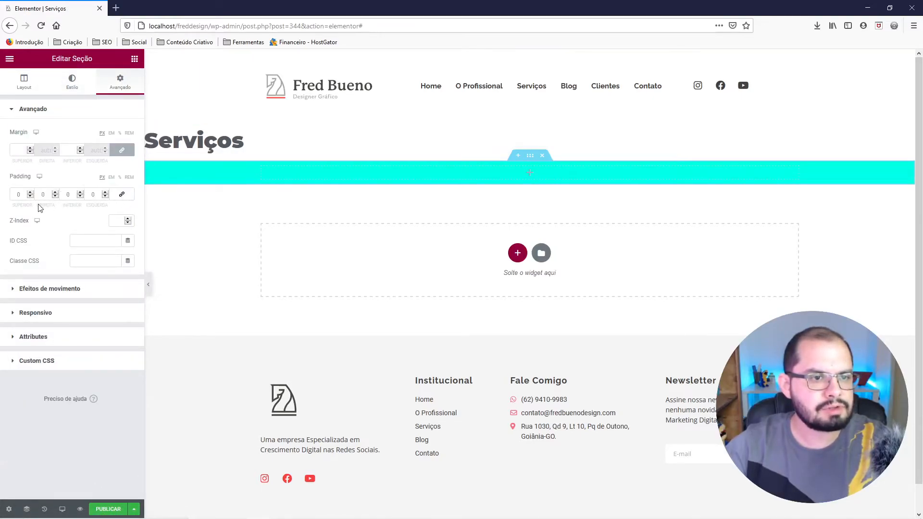
left_click(17, 193)
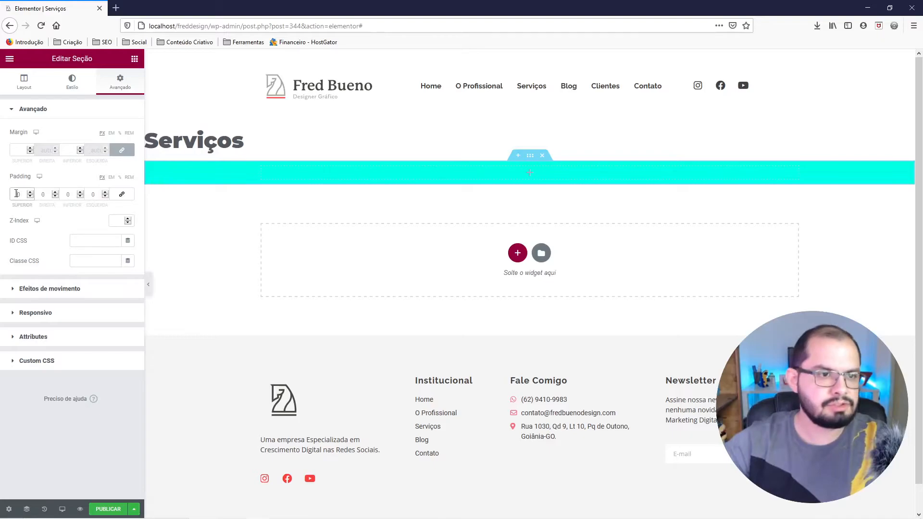
type("100")
left_click(67, 194)
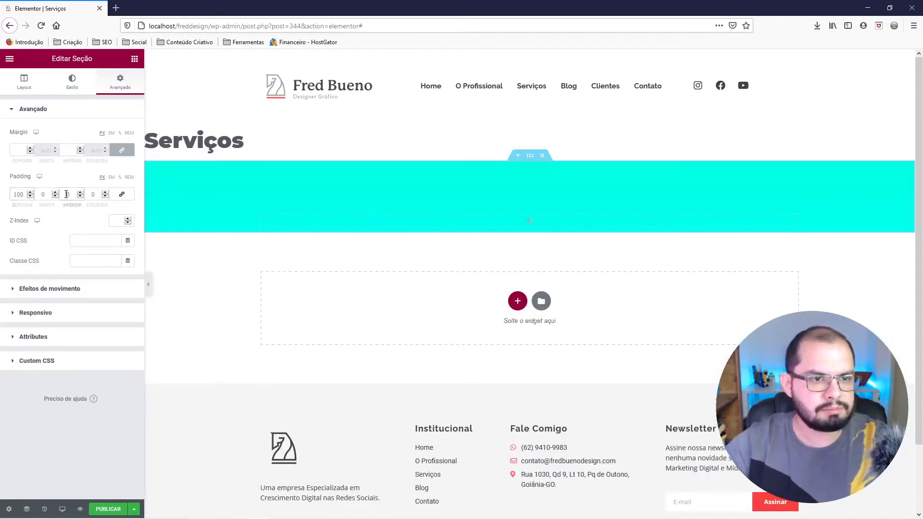
type("100")
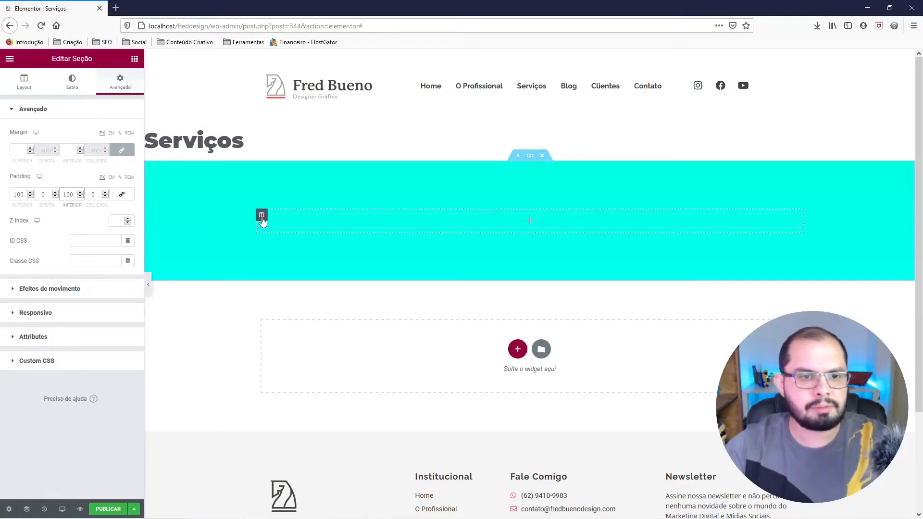
Add a second column to the section and give the left column a classic background in white #FFFFFF.
right_click(260, 213)
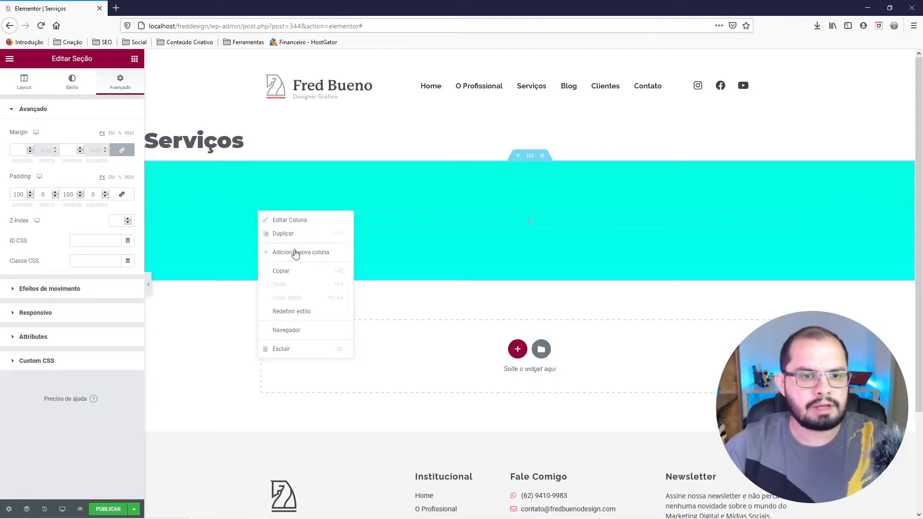
left_click(314, 258)
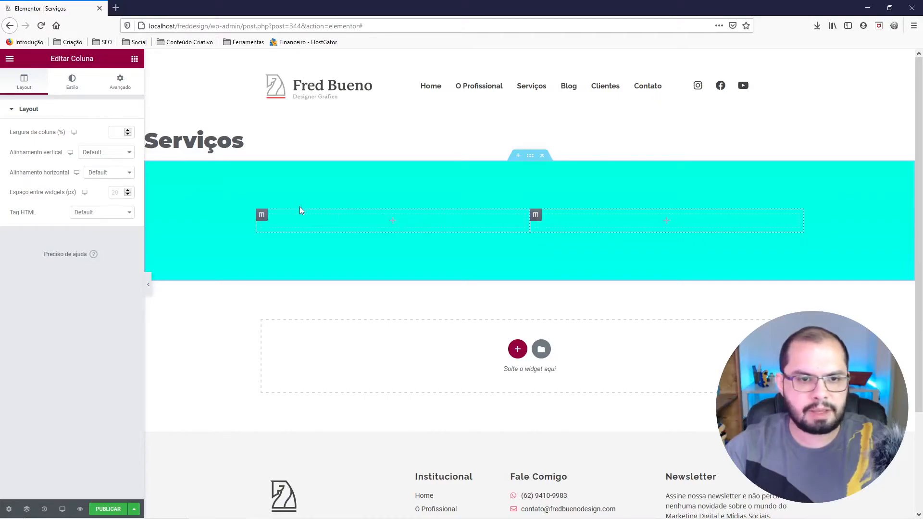
right_click(262, 216)
left_click(280, 221)
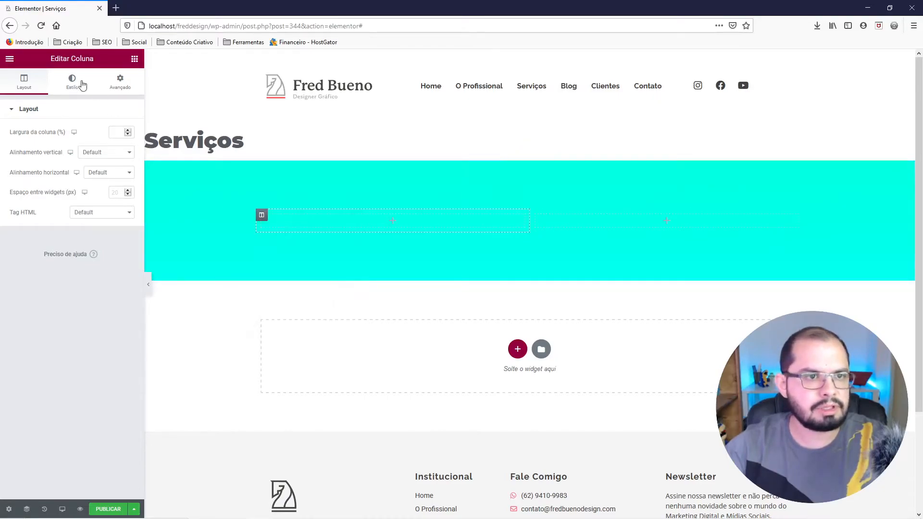
left_click(71, 81)
left_click(102, 153)
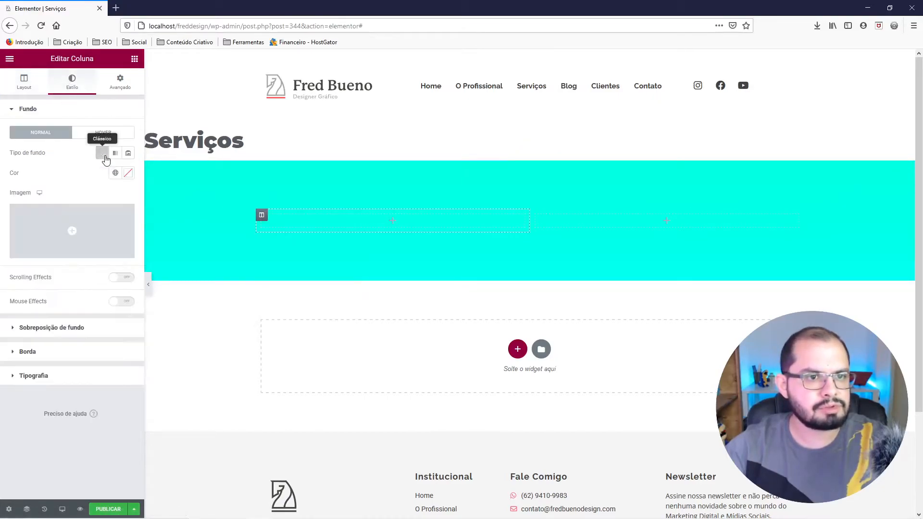
left_click(128, 177)
left_click_drag(59, 214, 12, 193)
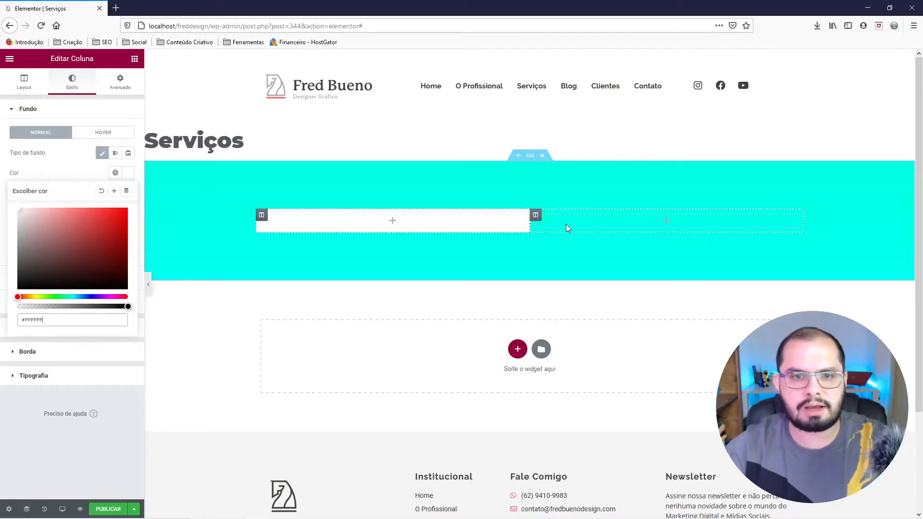
Add an Image widget to the right column and unlink that column's padding with 0 on all sides.
left_click(134, 59)
left_click_drag(37, 193, 608, 230)
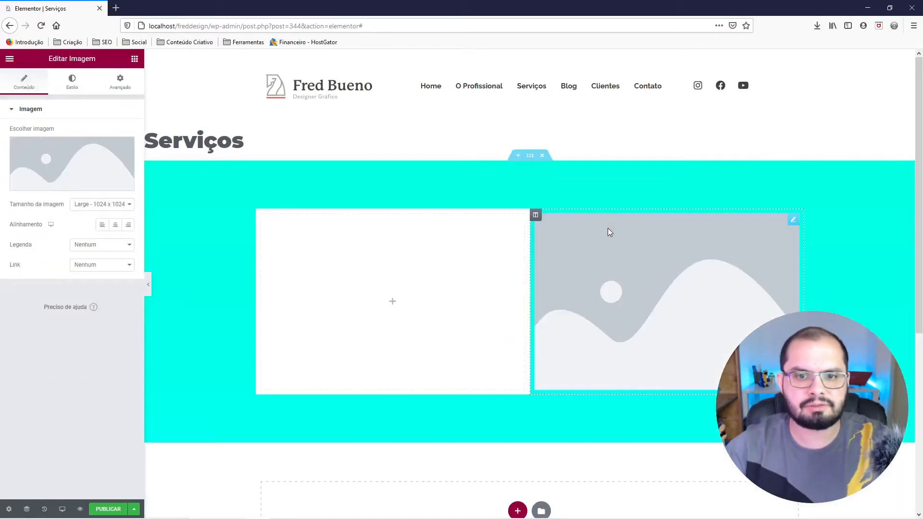
right_click(536, 215)
left_click(549, 227)
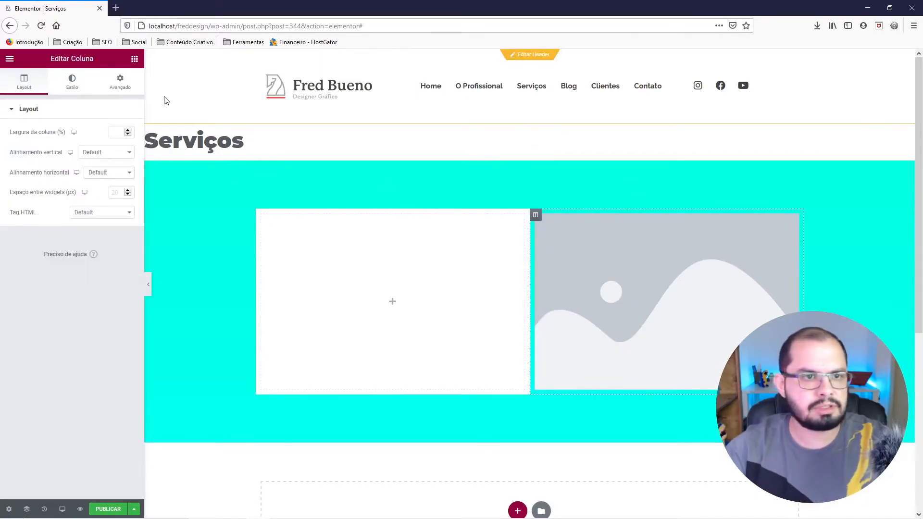
left_click(112, 91)
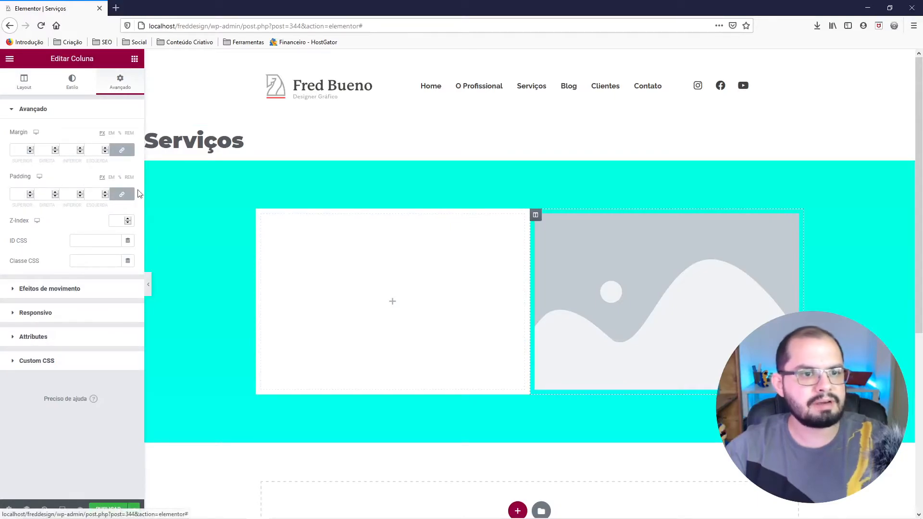
left_click(127, 197)
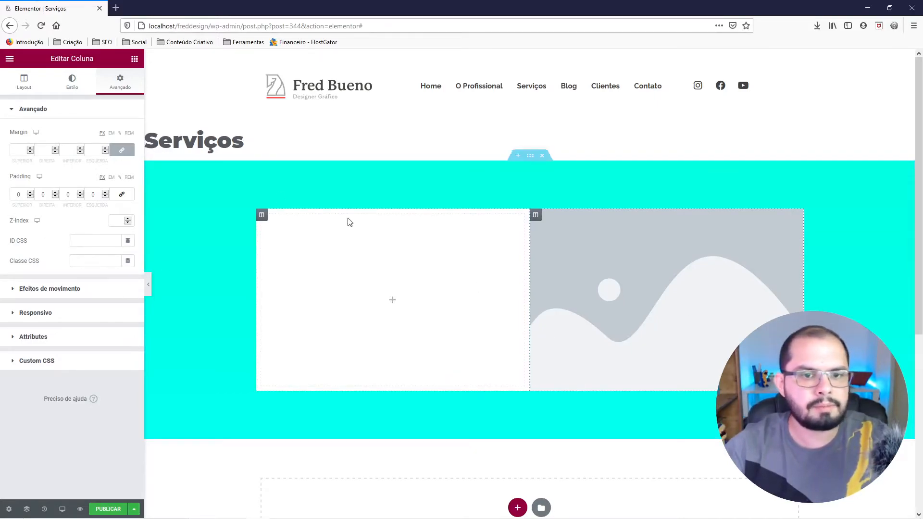
Unlink the white left column's padding values with 0 on all sides.
right_click(261, 215)
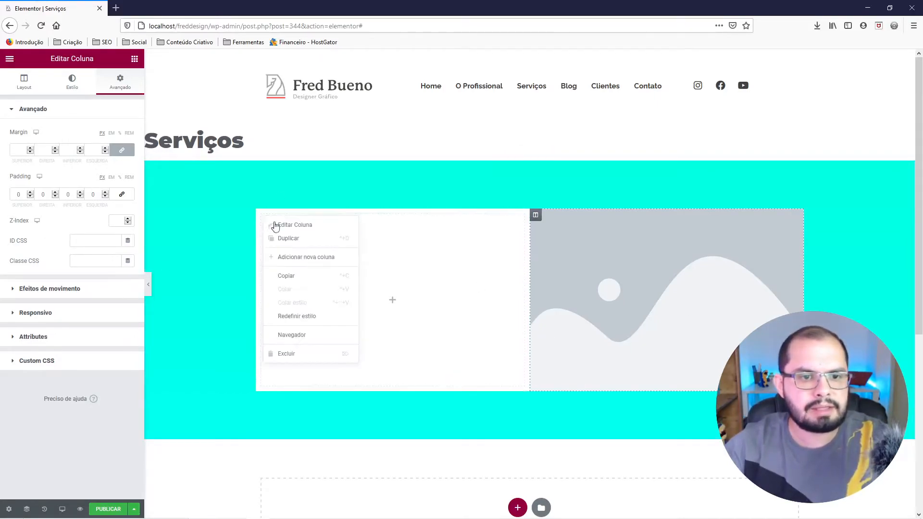
left_click(294, 225)
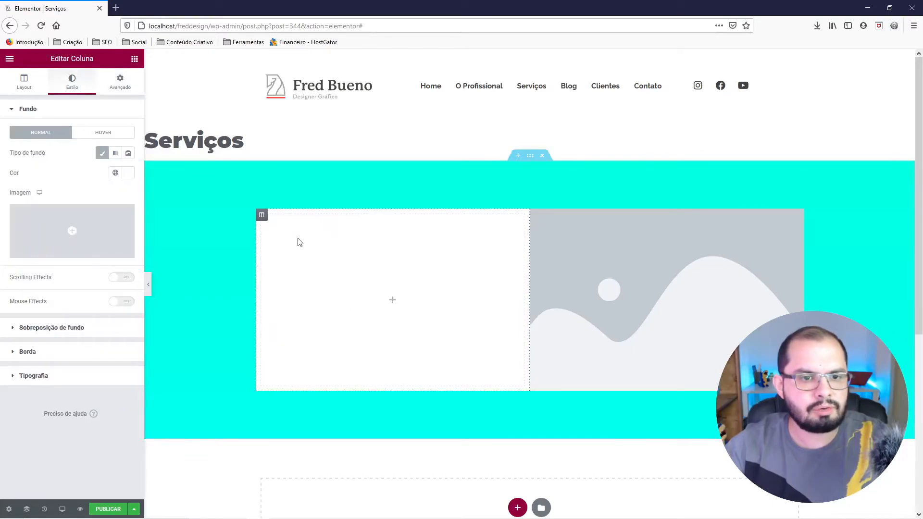
left_click(121, 87)
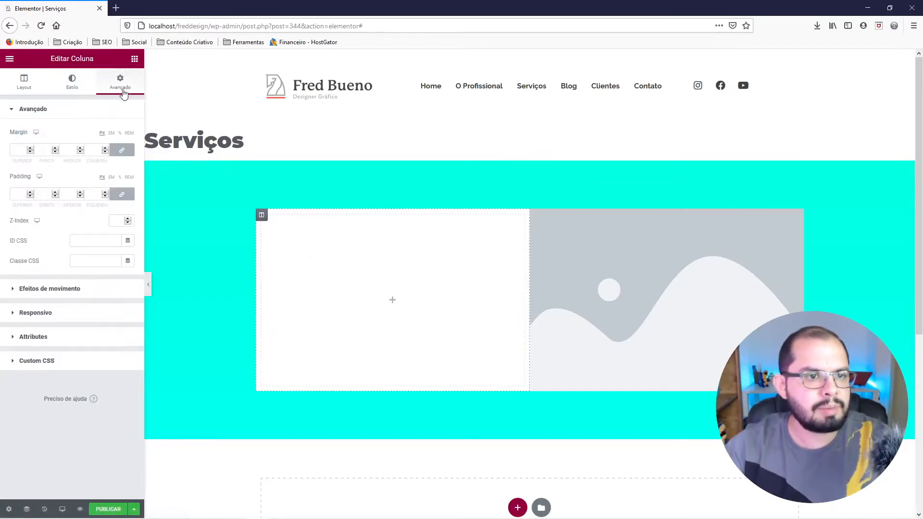
left_click(122, 196)
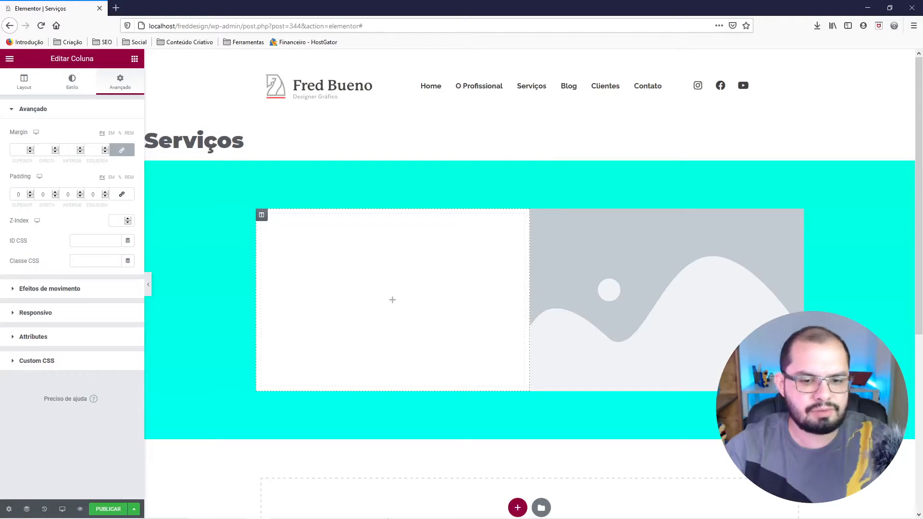
Switch to Figma, close the gradient fill editor and check the SERVIÇOS heading's spacing inside the white box, returning to Elementor.
mouse_move(295, 495)
left_click(280, 509)
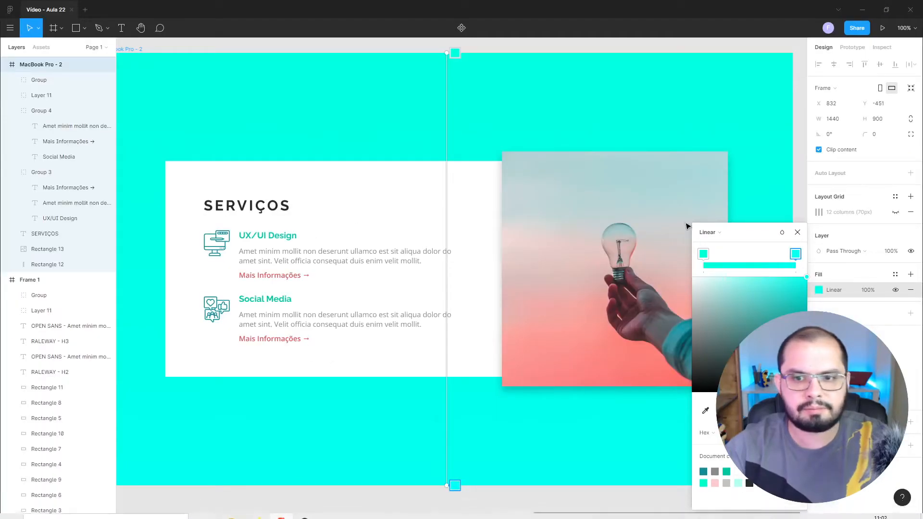
left_click(803, 235)
left_click(800, 222)
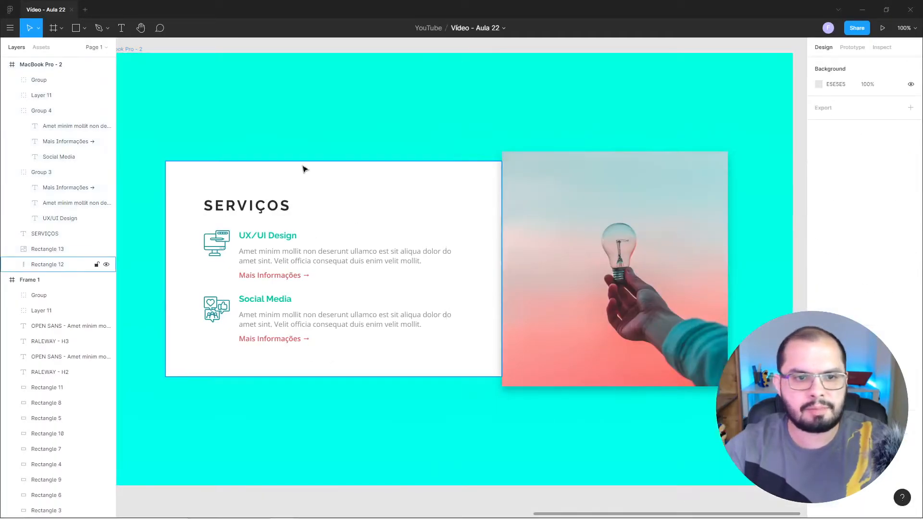
left_click(274, 203)
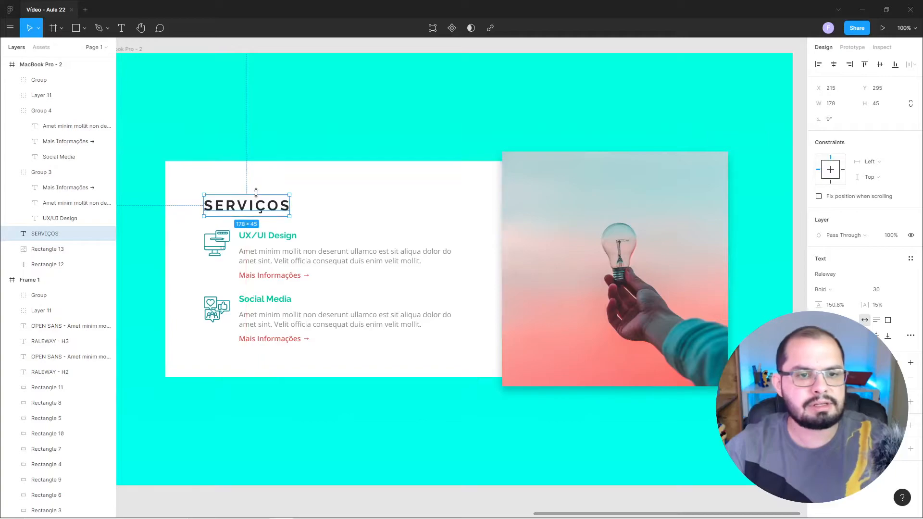
left_click(260, 511)
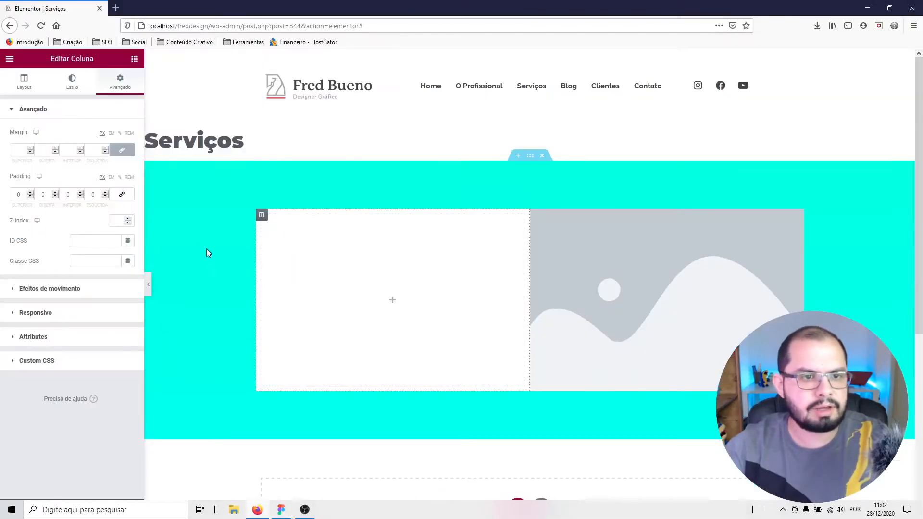
Set the white column's padding to 70 px top and bottom and 80 px right and left.
left_click(87, 196)
type("8")
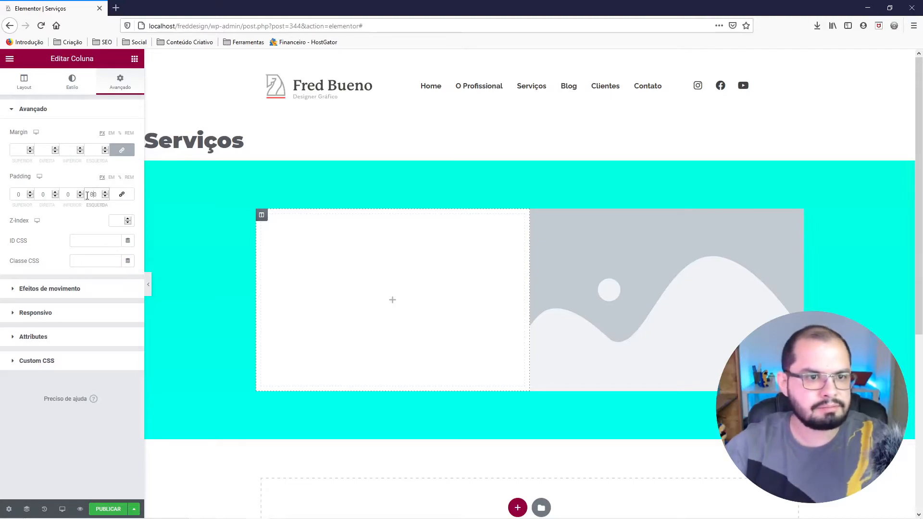
left_click(16, 194)
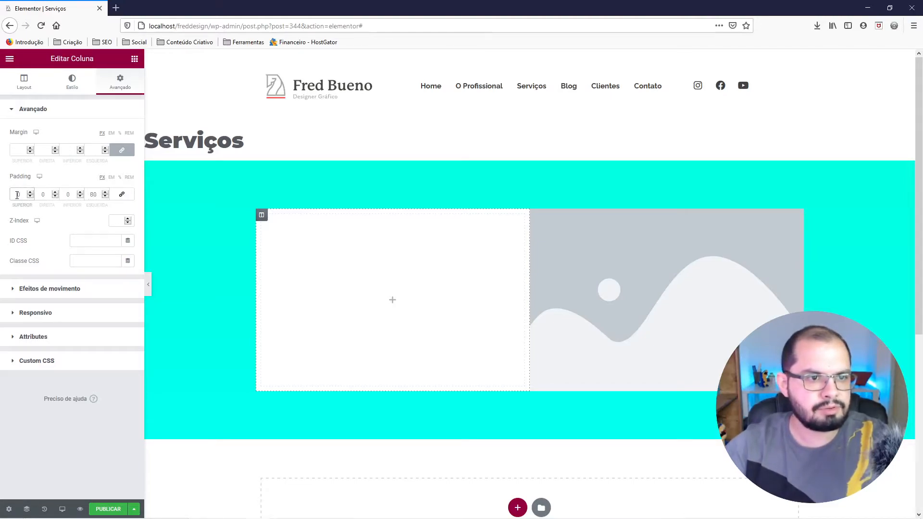
type("7")
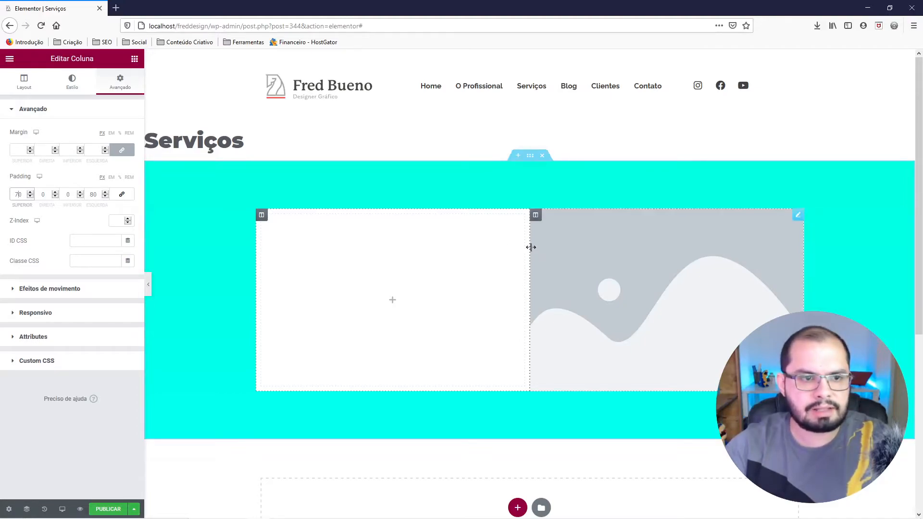
left_click(41, 196)
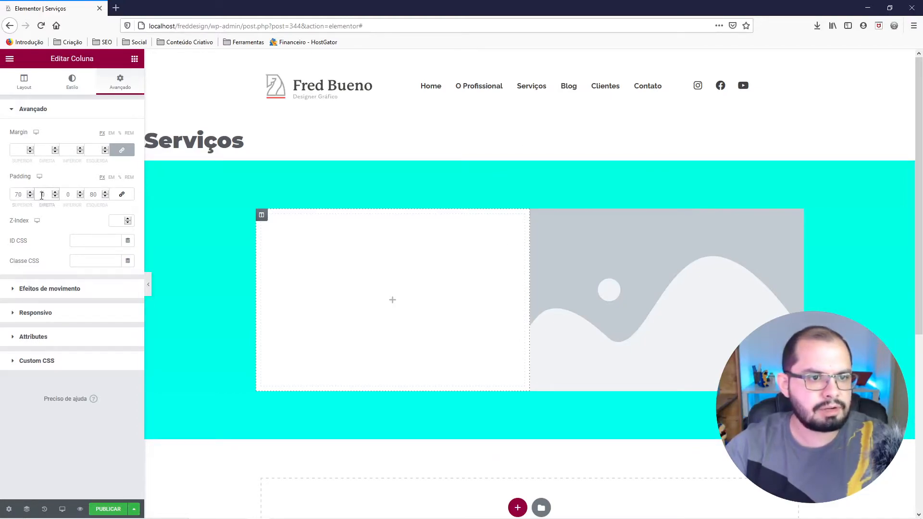
type("80")
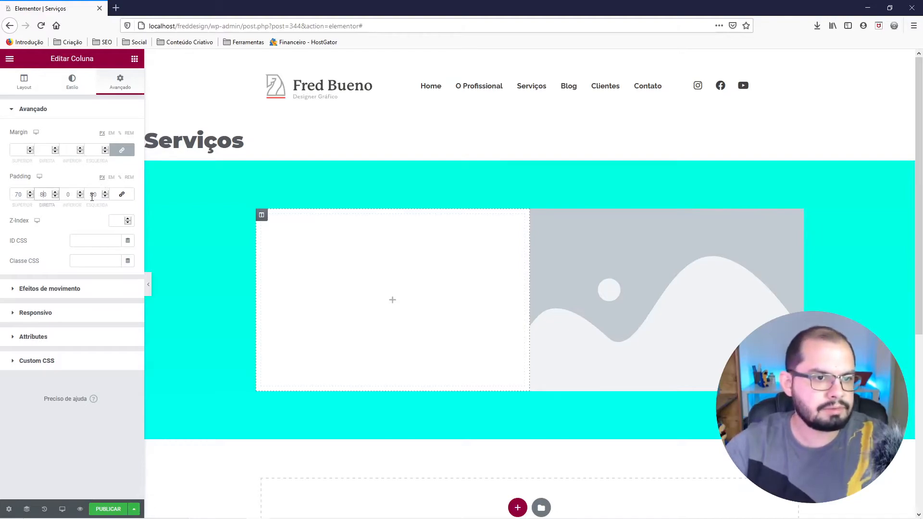
left_click(66, 194)
type("70")
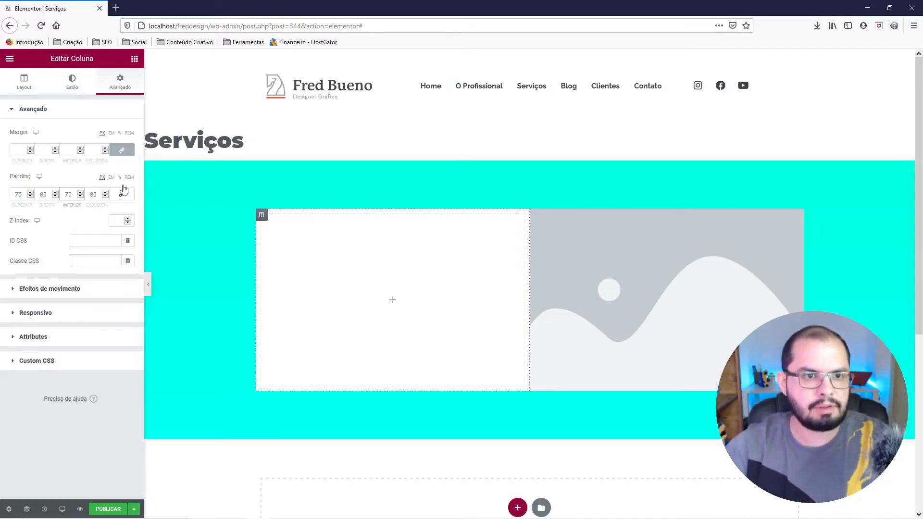
Add a Título widget to the white column and set its text colour to #2B2B2B, copied from the SERVIÇOS heading in Figma.
left_click(135, 59)
left_click_drag(106, 151, 340, 270)
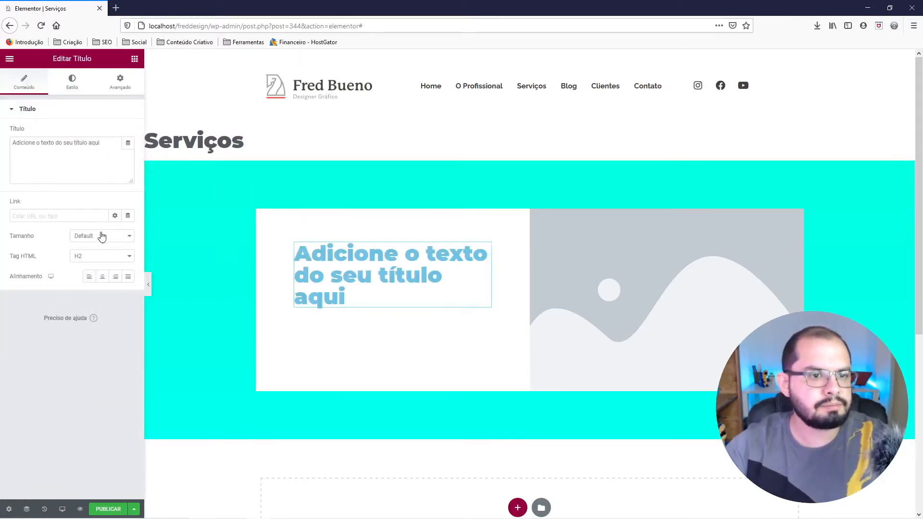
left_click(72, 82)
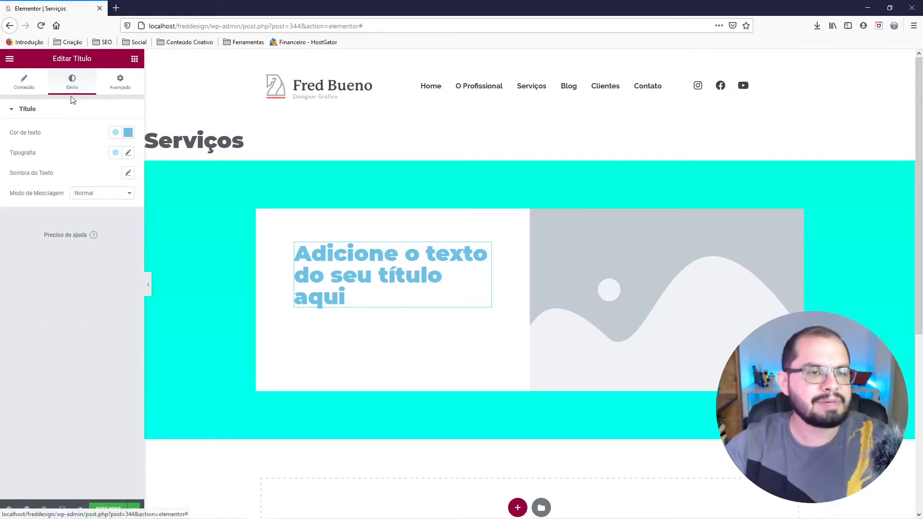
mouse_move(181, 506)
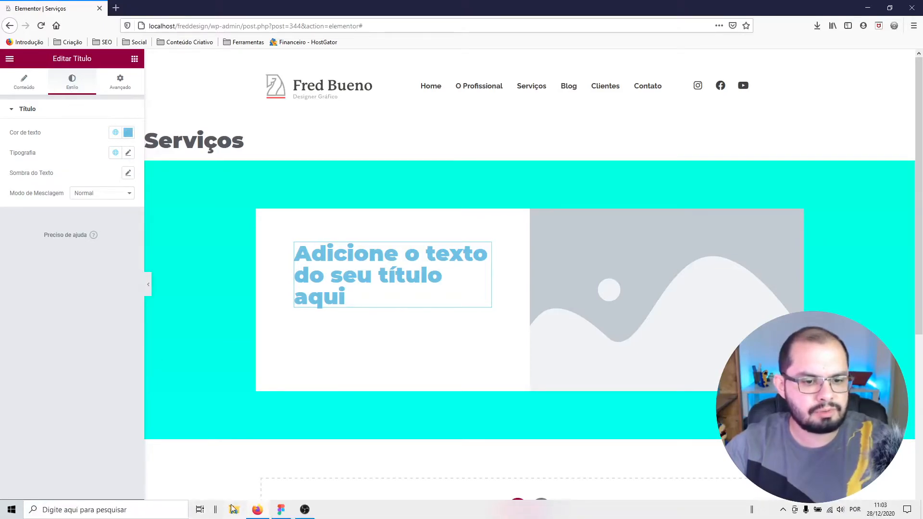
left_click(280, 511)
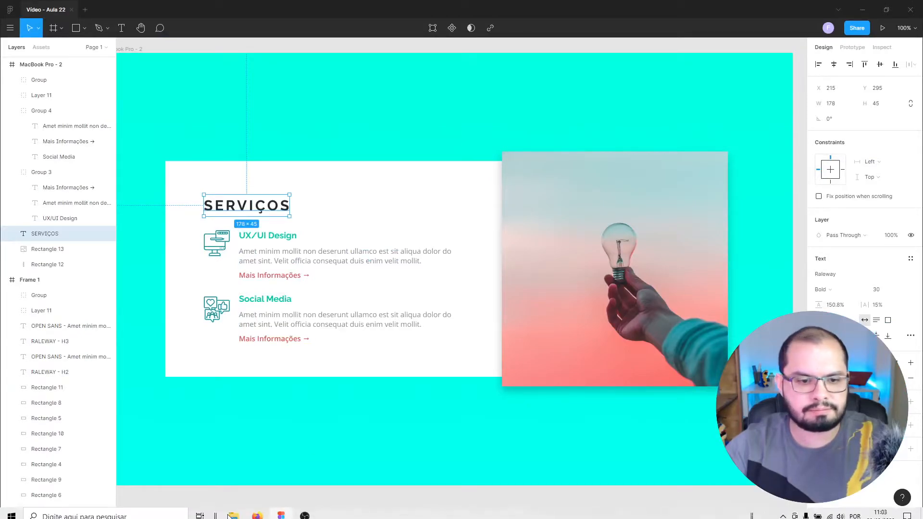
left_click(258, 511)
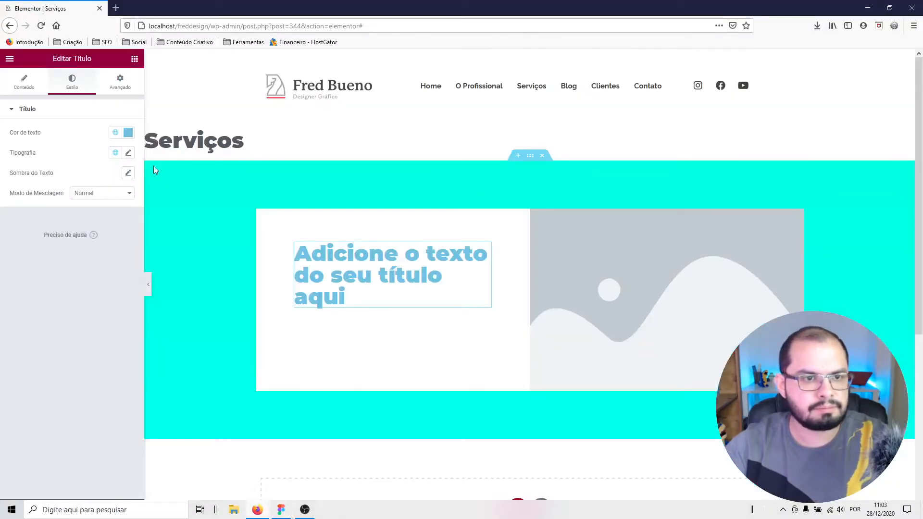
left_click(128, 133)
right_click(52, 283)
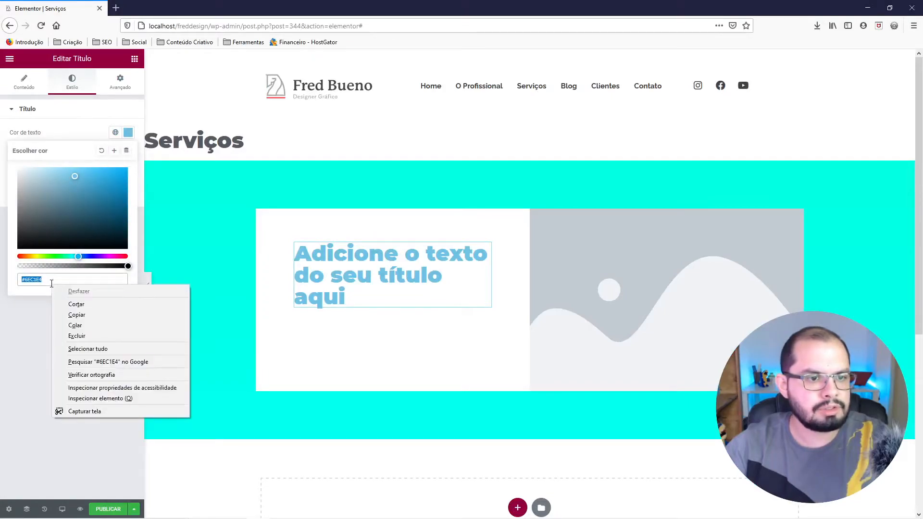
left_click(87, 330)
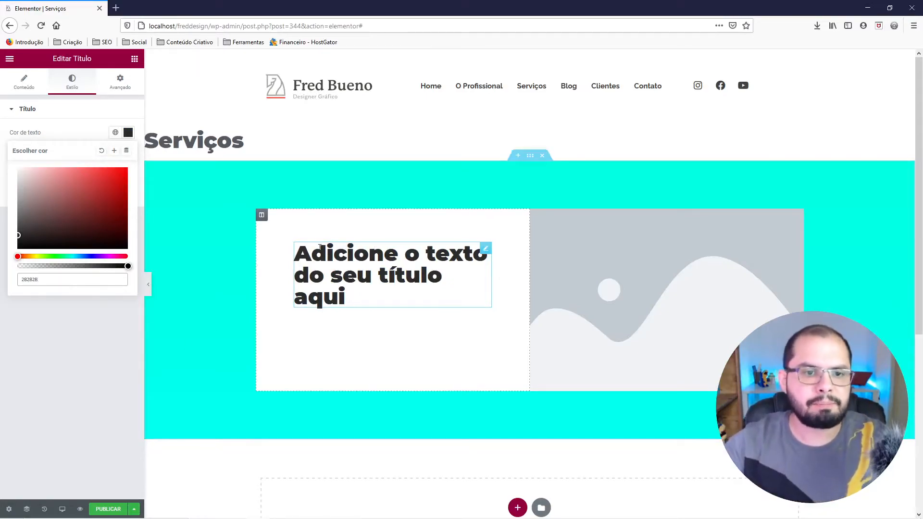
Save the title's text colour as a new global colour named "título".
left_click(115, 152)
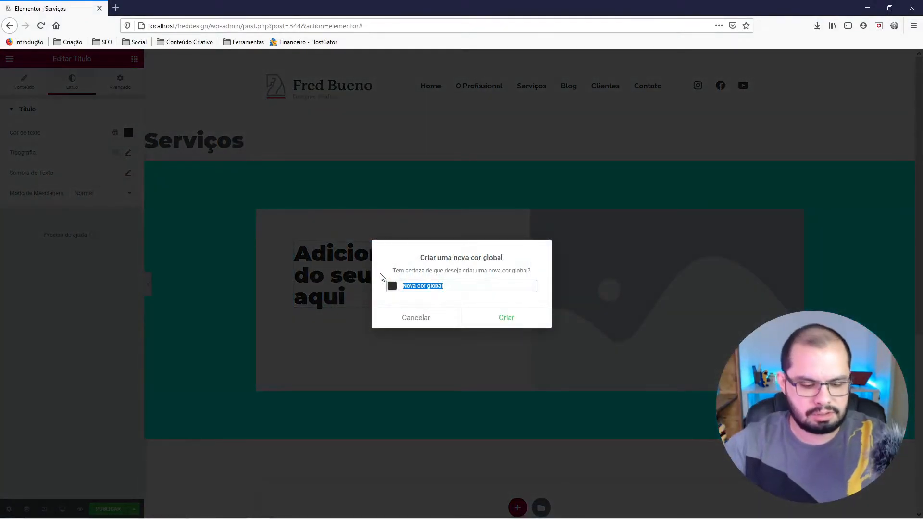
type("titulo")
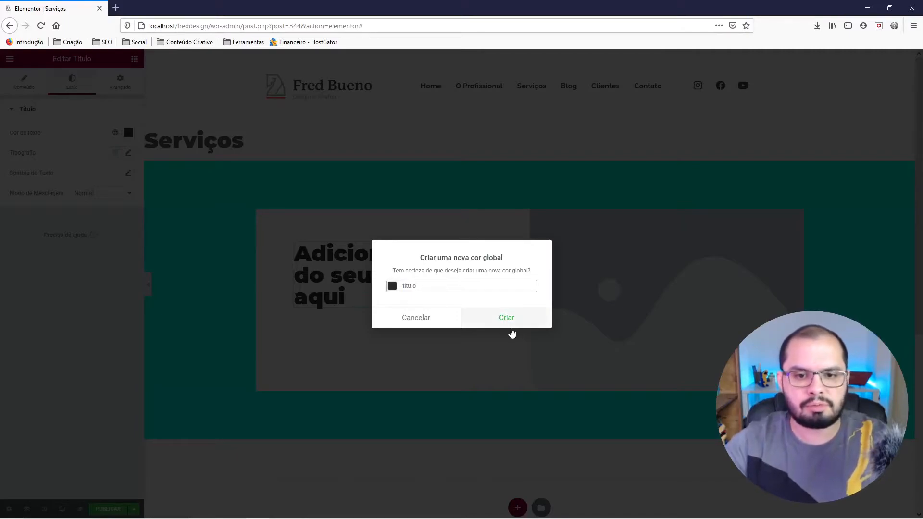
left_click(508, 318)
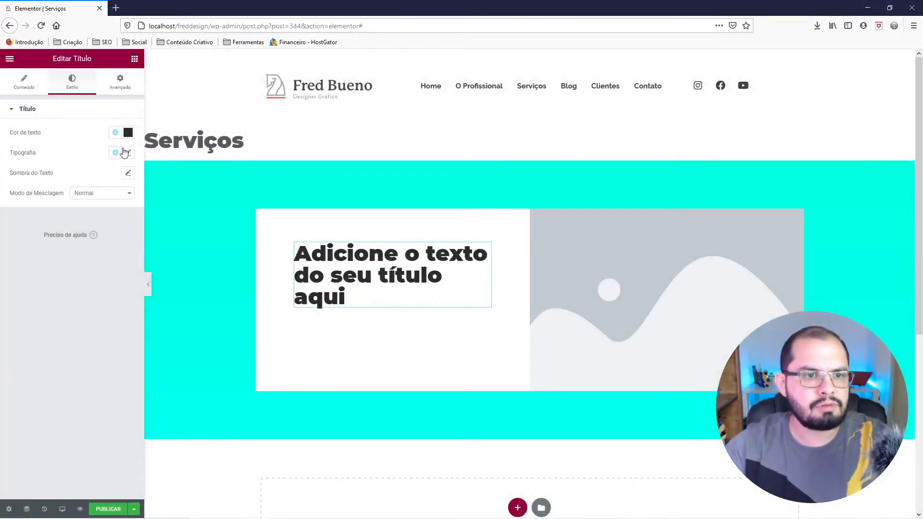
Set the title's typography to the Raleway font at 20 px with Bold weight.
left_click(128, 155)
left_click(101, 200)
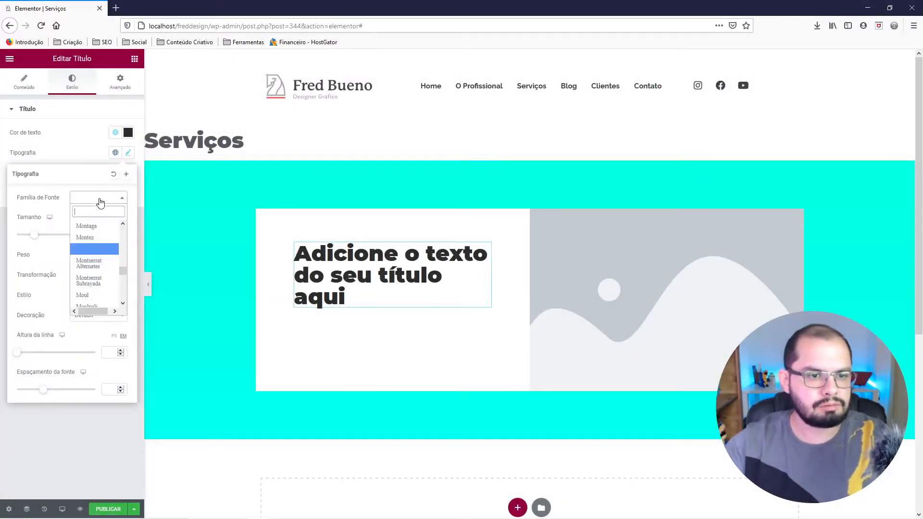
type("ral")
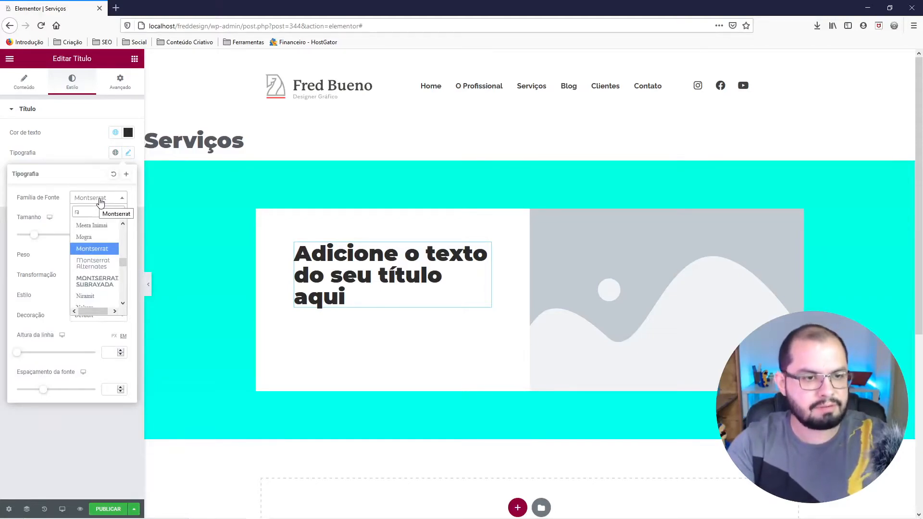
key("Down")
key("Down")
key("Return")
left_click_drag(112, 236, 101, 233)
type("20")
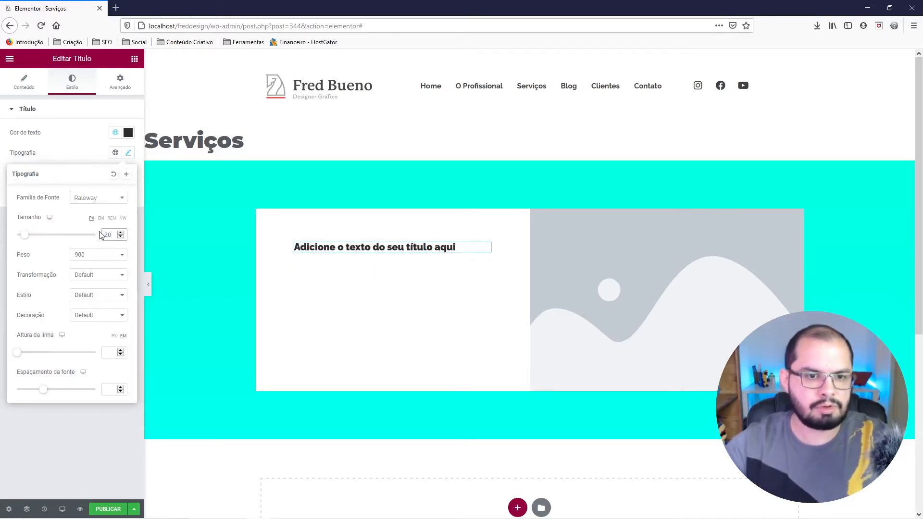
left_click(97, 255)
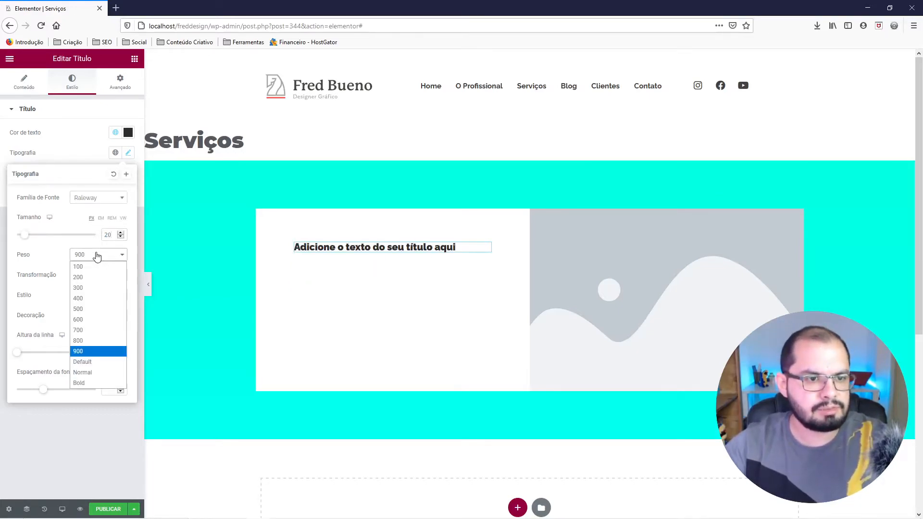
left_click(88, 384)
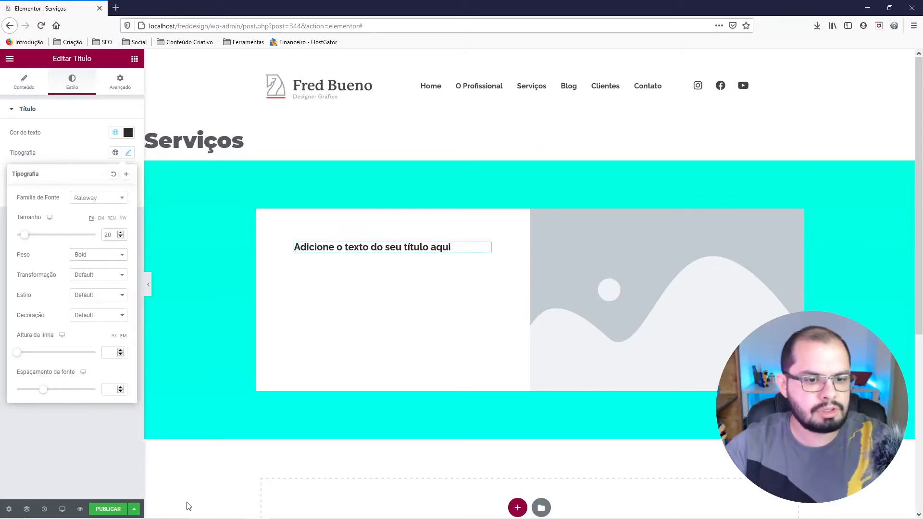
Check the SERVIÇOS text properties in Figma, return to Elementor and set the title's font size to 30 px.
mouse_move(213, 509)
left_click(279, 512)
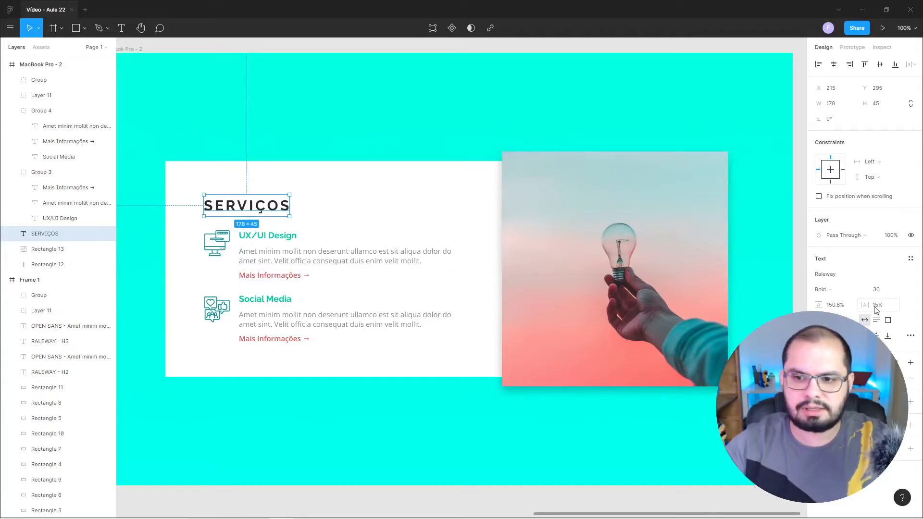
mouse_move(249, 505)
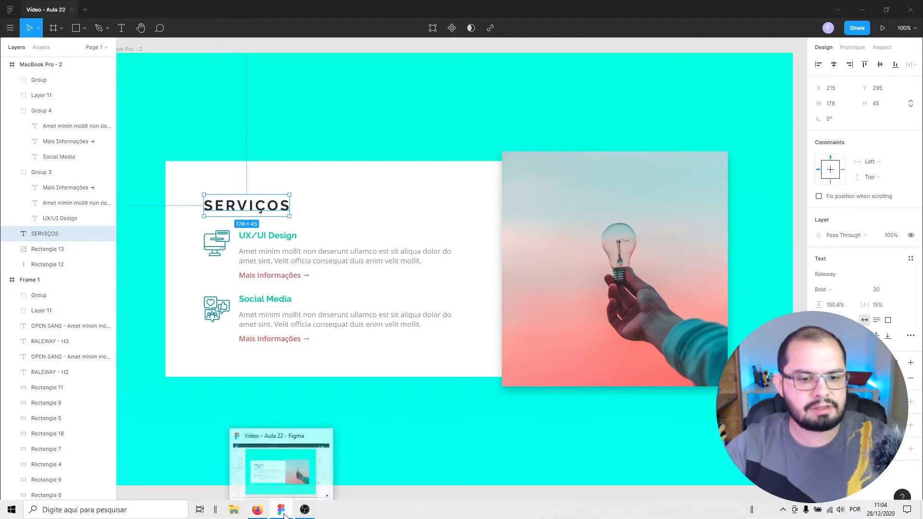
left_click(255, 513)
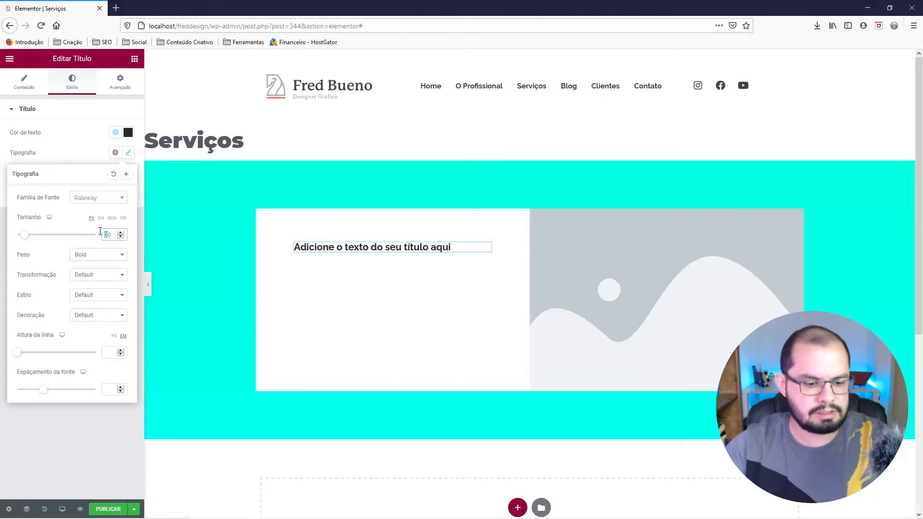
type("30")
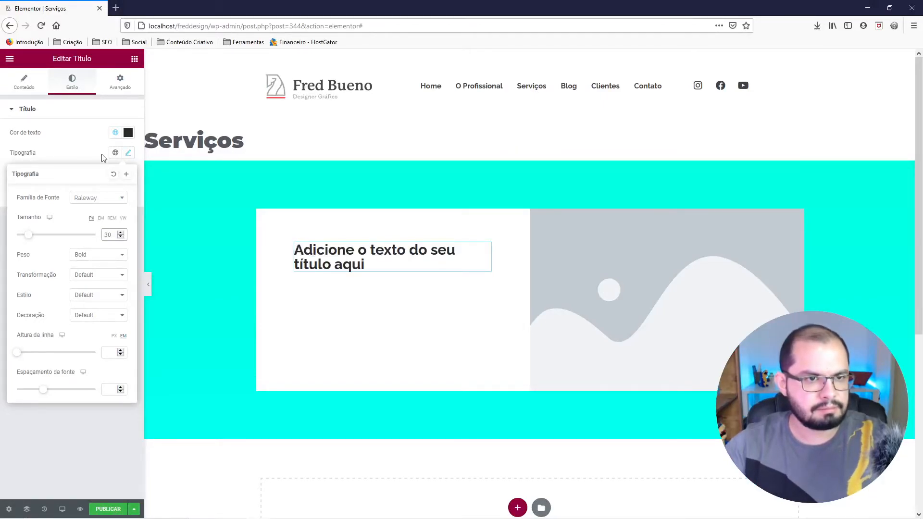
Replace the title widget's placeholder text with "Serviços".
left_click(28, 90)
left_click(97, 143)
key("ctrl+a")
type("Serviços")
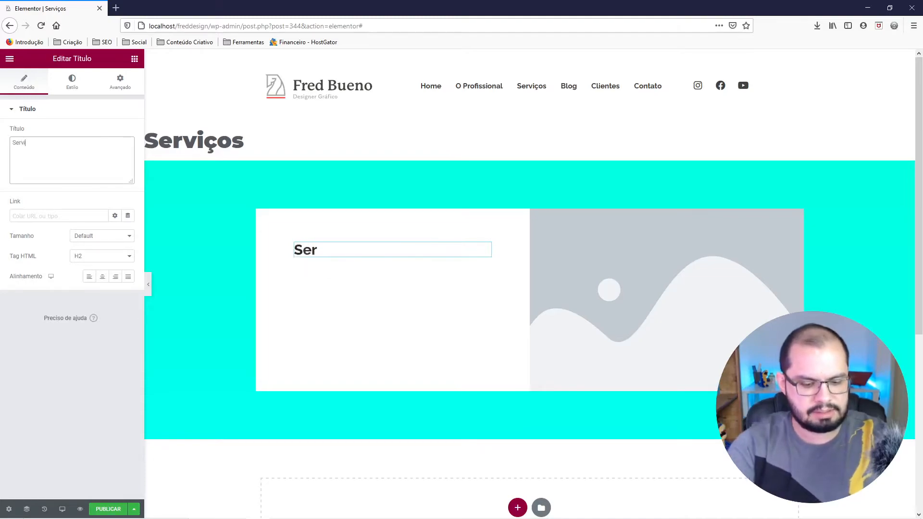
Set the title's text transformation to Maiúsculas and its line height to 1.5 em.
left_click(75, 92)
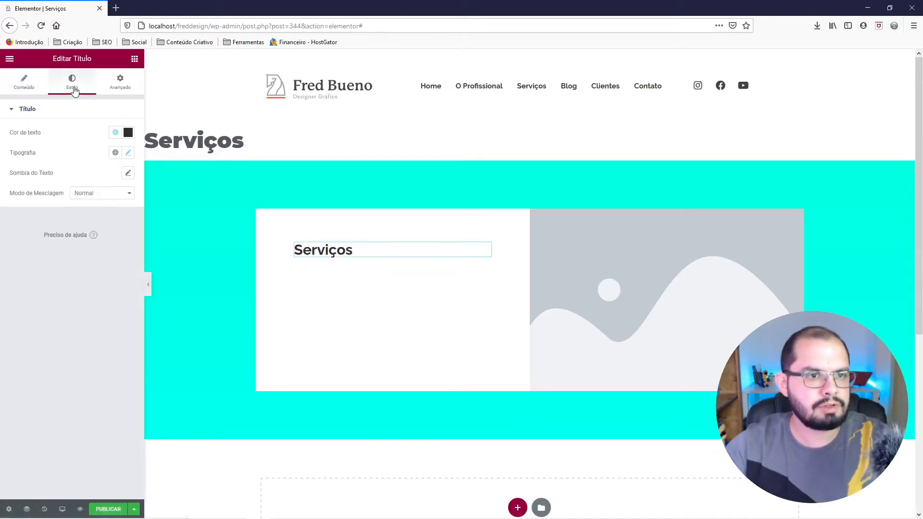
left_click(127, 153)
left_click(85, 279)
left_click(84, 298)
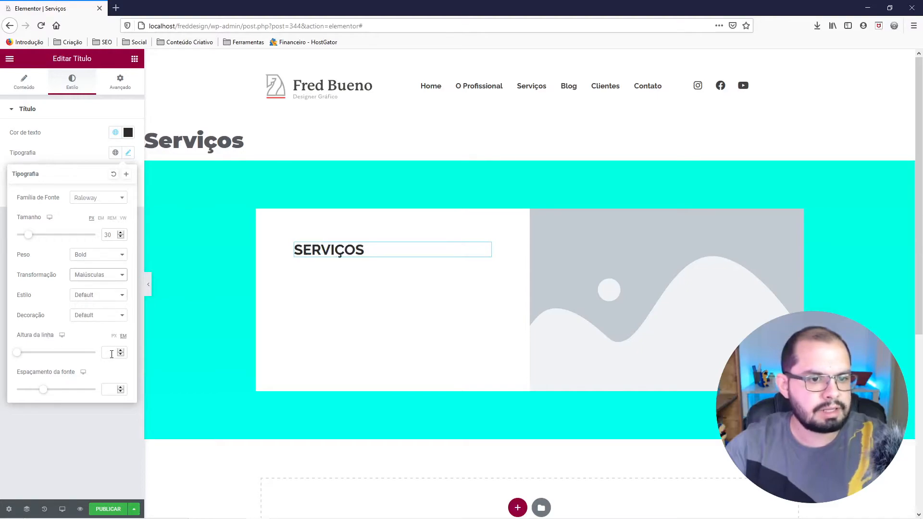
left_click(115, 337)
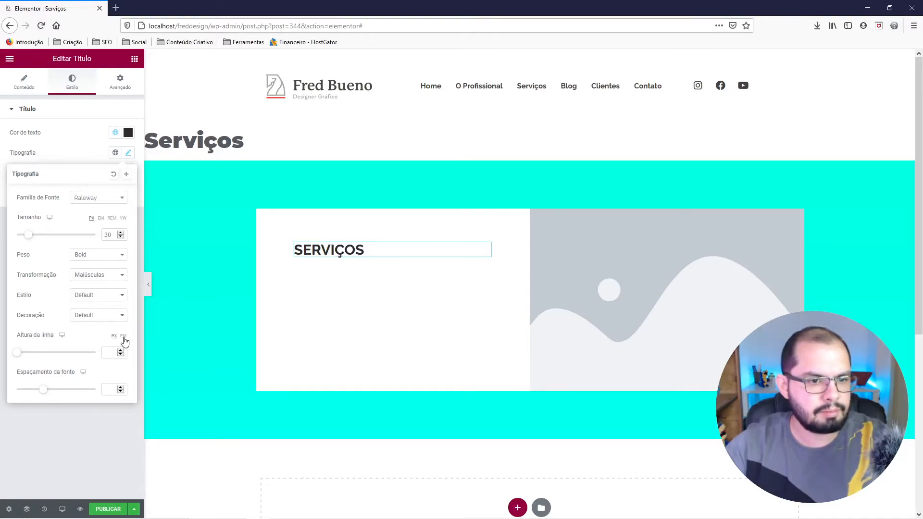
type("1")
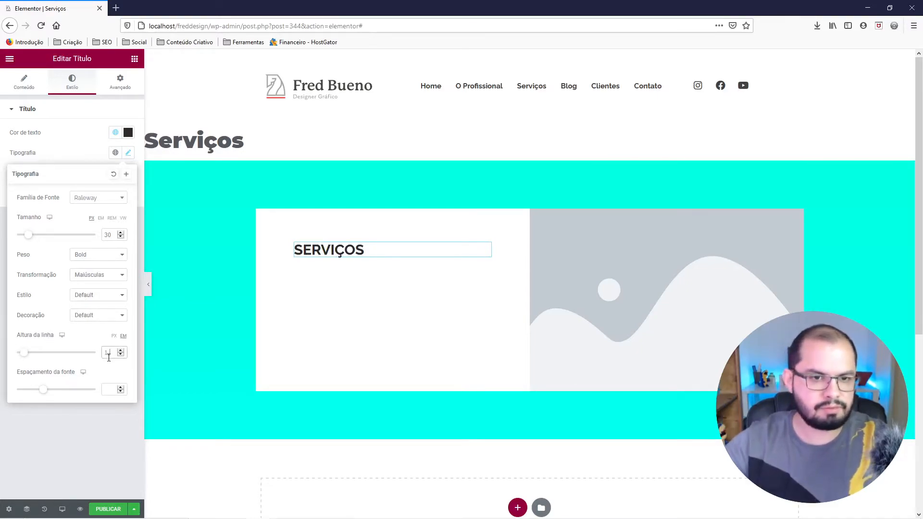
type(".5")
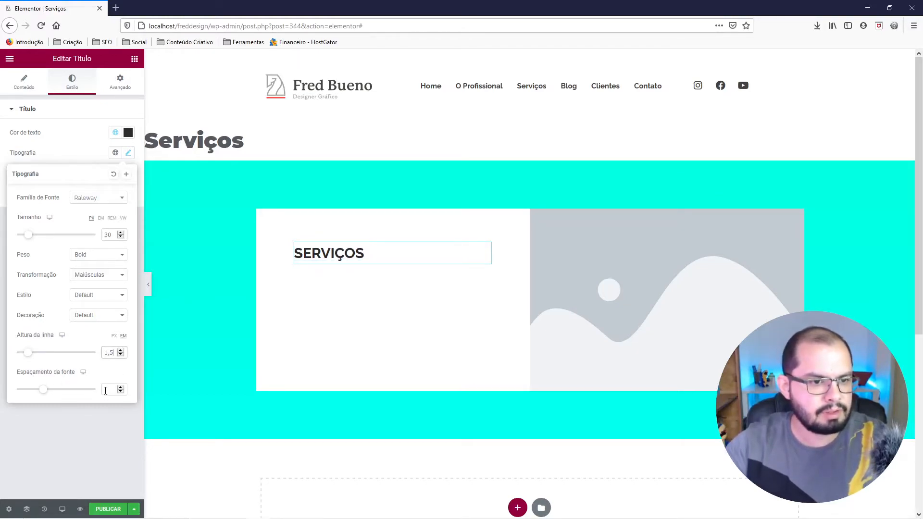
type("1")
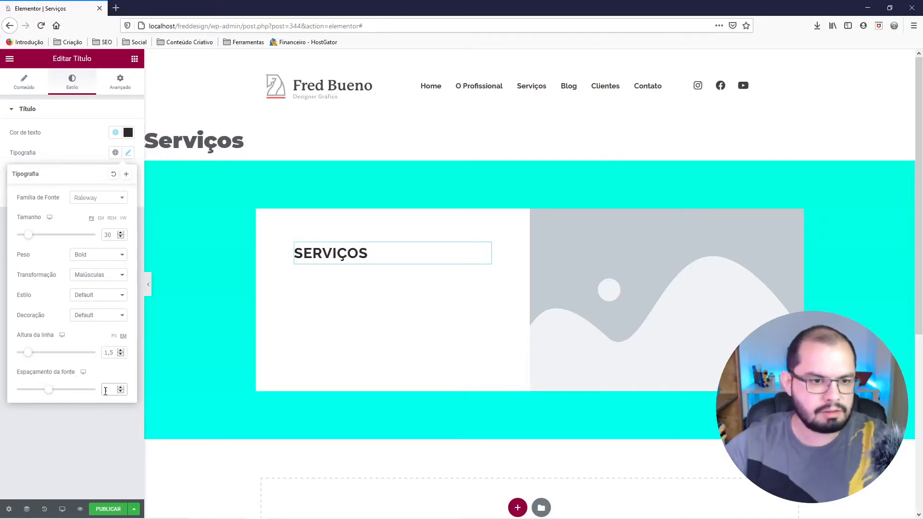
type(".5")
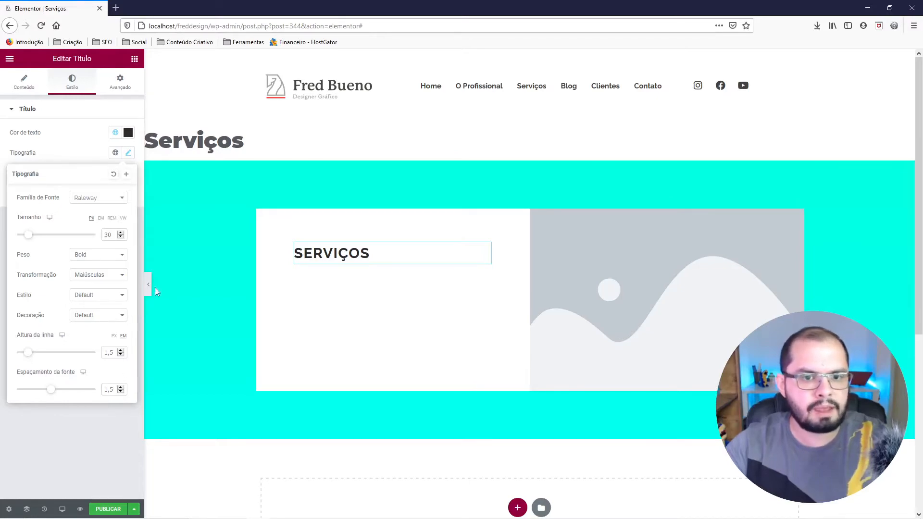
Set the title's letter spacing to 1.5 and check the SERVIÇOS text's spacing in Figma before returning to Elementor.
mouse_move(234, 517)
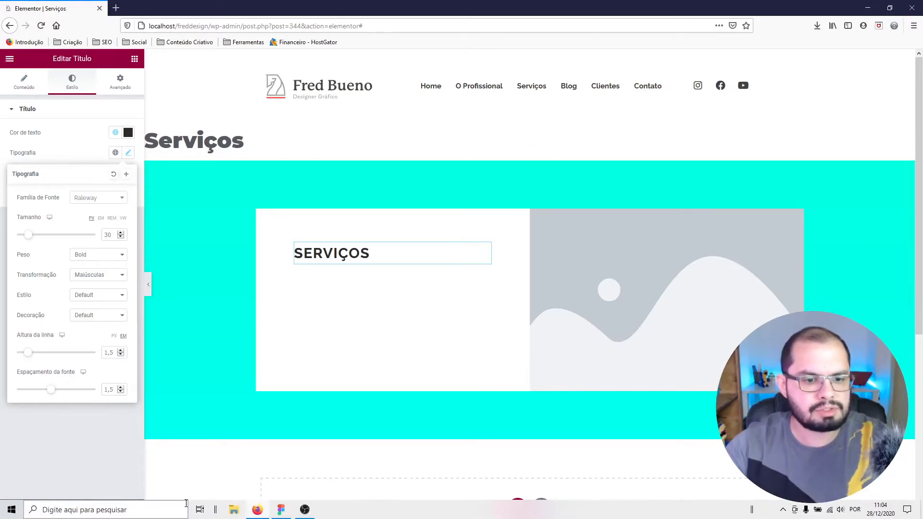
left_click(280, 513)
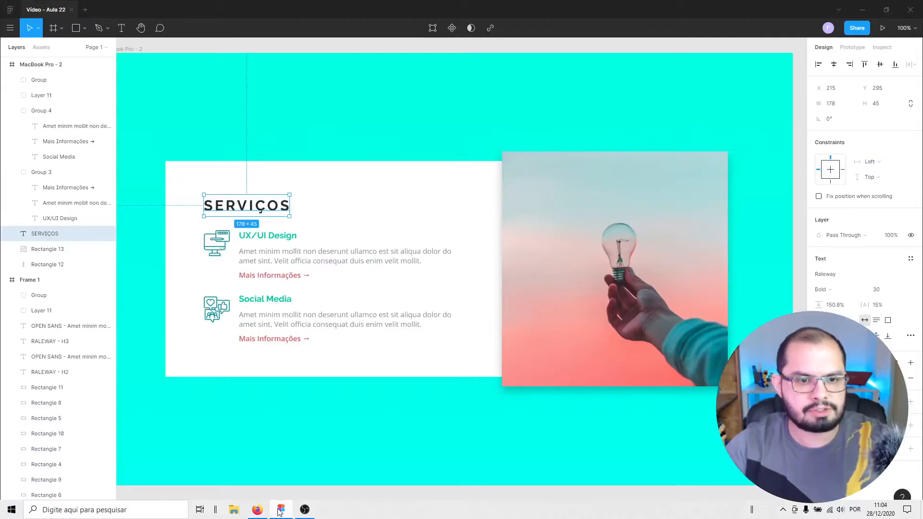
left_click(259, 513)
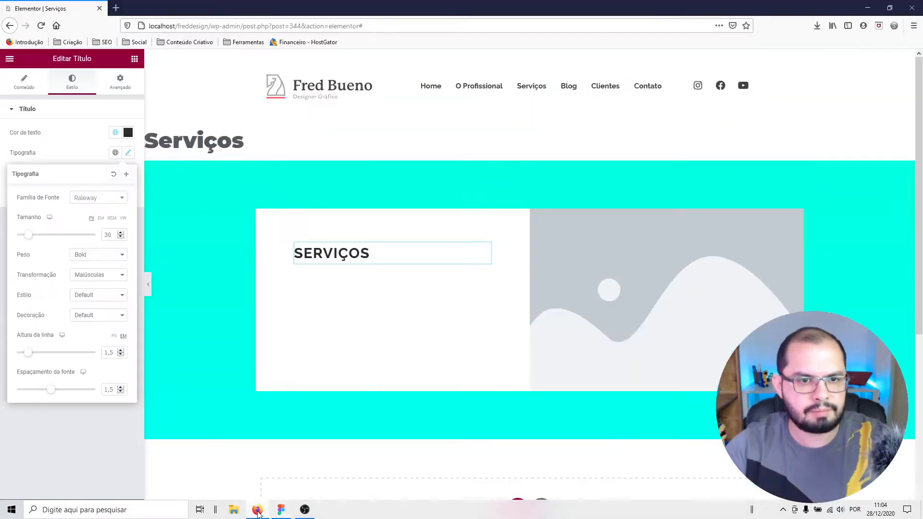
Raise the SERVIÇOS title's letter spacing to 3.5 and close the typography settings.
left_click(120, 387)
left_click(121, 388)
left_click(121, 387)
left_click(121, 388)
left_click(120, 388)
left_click(121, 388)
left_click(121, 388)
left_click(121, 387)
left_click(120, 387)
left_click(121, 387)
left_click(120, 388)
left_click(120, 387)
left_click(121, 387)
left_click(121, 387)
left_click(121, 387)
left_click(121, 388)
left_click(120, 387)
left_click(120, 387)
left_click(121, 388)
left_click(121, 388)
left_click(121, 387)
left_click(121, 388)
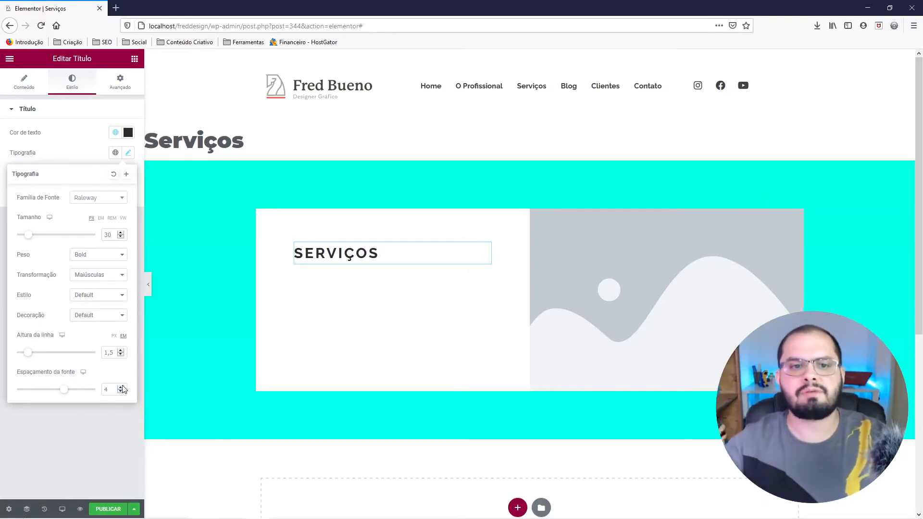
left_click(121, 392)
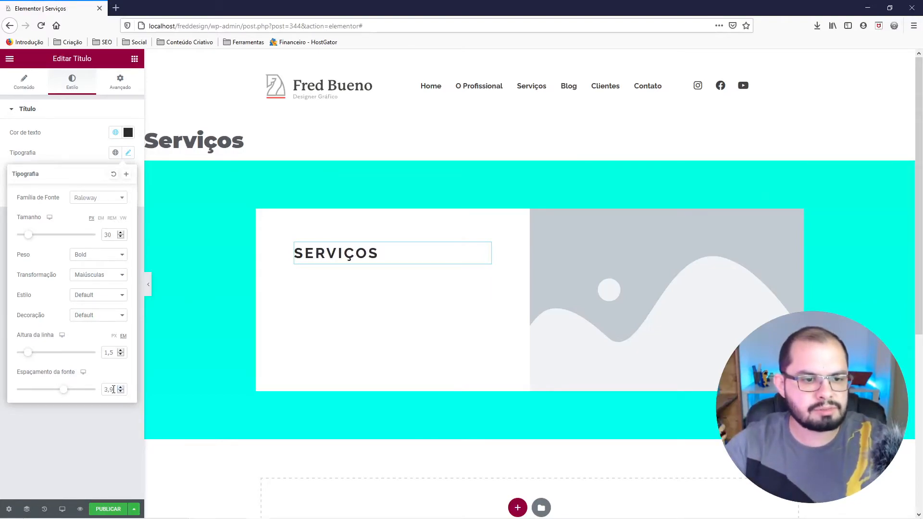
type("5")
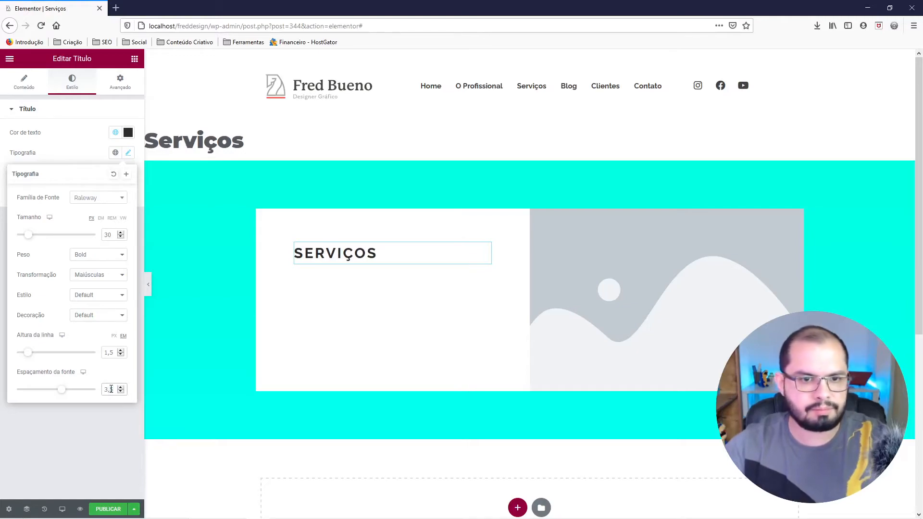
left_click(109, 410)
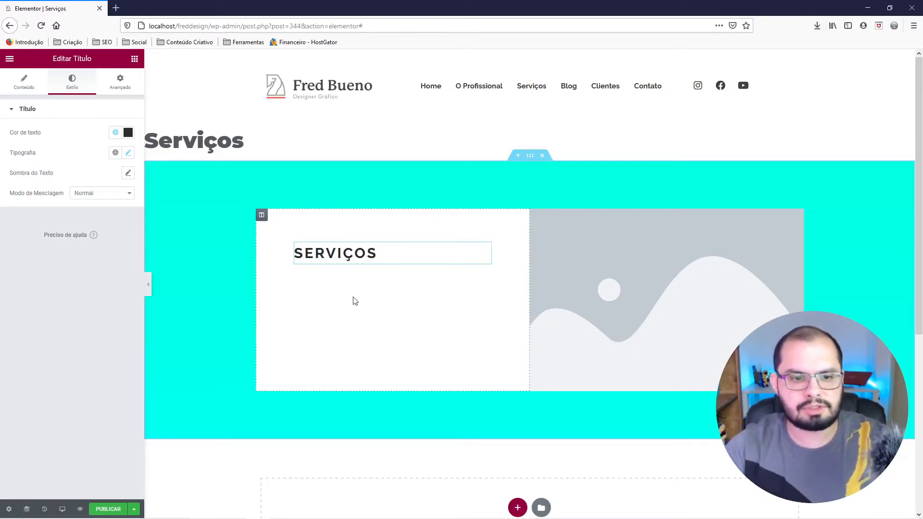
In Figma, draw a rectangle about 1181 × 494 over the white card and photo, with its fill opacity at 50%.
left_click(282, 509)
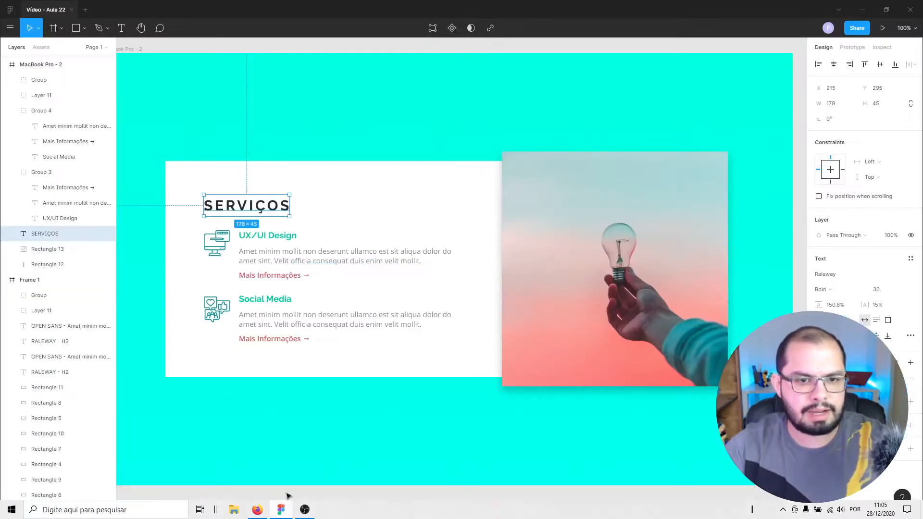
left_click(257, 423)
left_click_drag(264, 305, 336, 330)
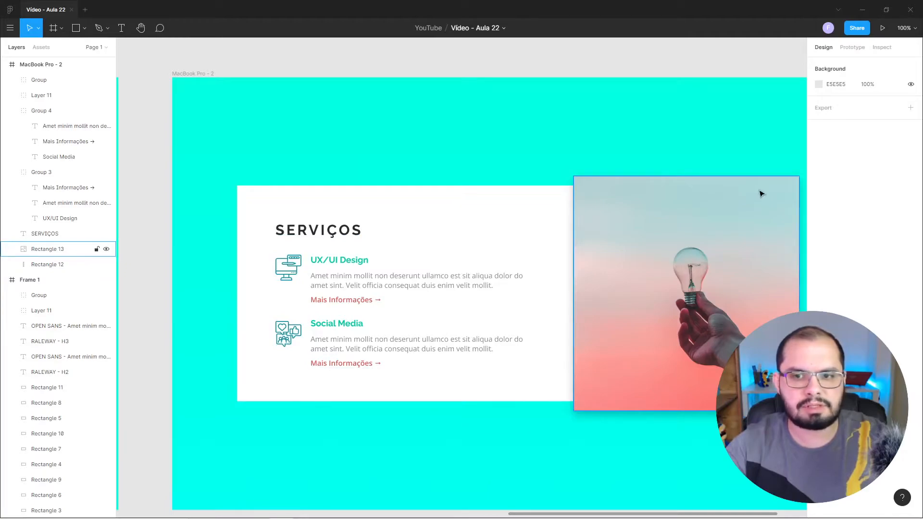
left_click(77, 28)
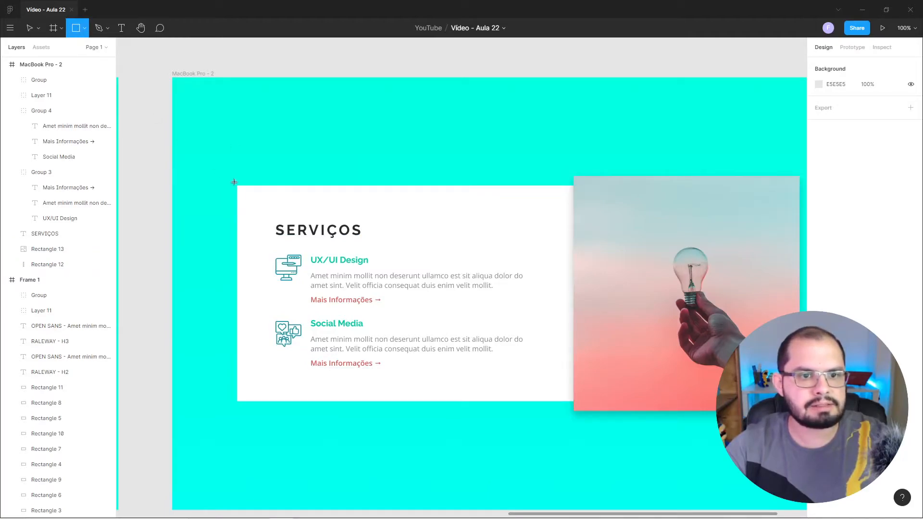
mouse_move(232, 180)
left_mouse_down()
mouse_move(638, 370)
mouse_move(817, 421)
mouse_move(755, 404)
mouse_move(695, 417)
left_mouse_up()
left_click(868, 274)
type("50")
key("Return")
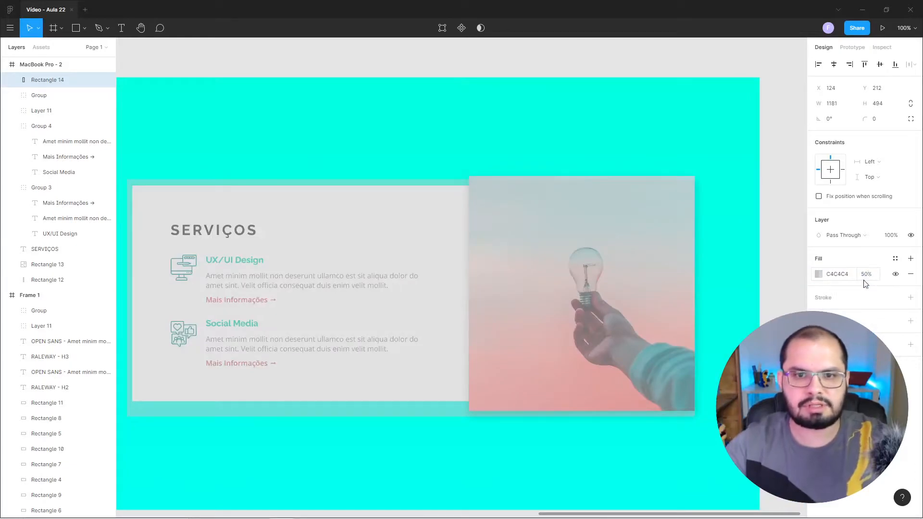
Draw a rectangle about 681 × 458 over the white card and fill it with red CB2929.
left_click(78, 28)
left_click_drag(135, 185, 463, 406)
left_click(818, 275)
left_click(784, 303)
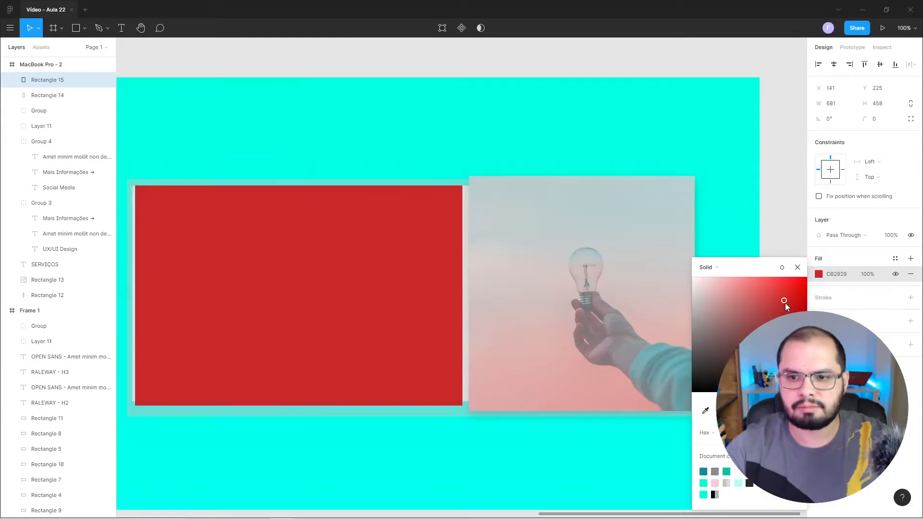
Set the red rectangle's fill opacity to 20% and duplicate it over the photo, narrowed to about 464 wide.
left_click(855, 277)
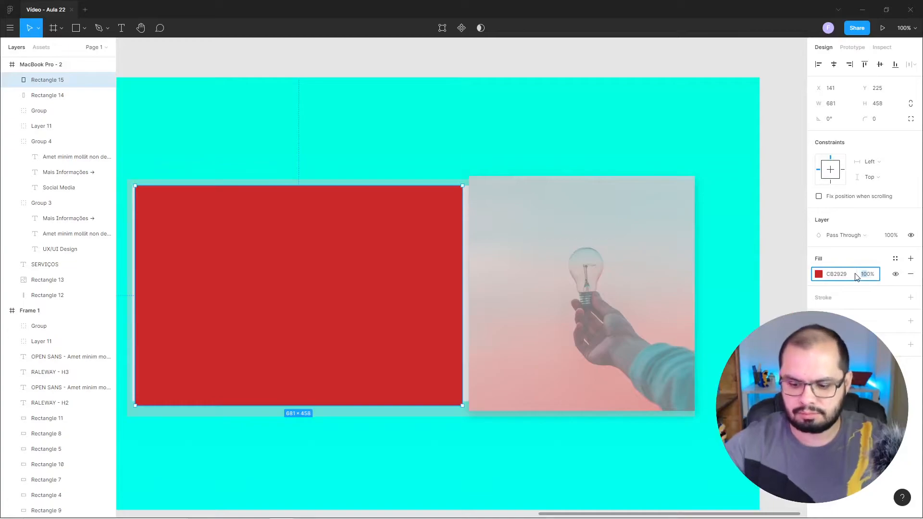
type("20")
key("Return")
left_click_drag(375, 213, 604, 243)
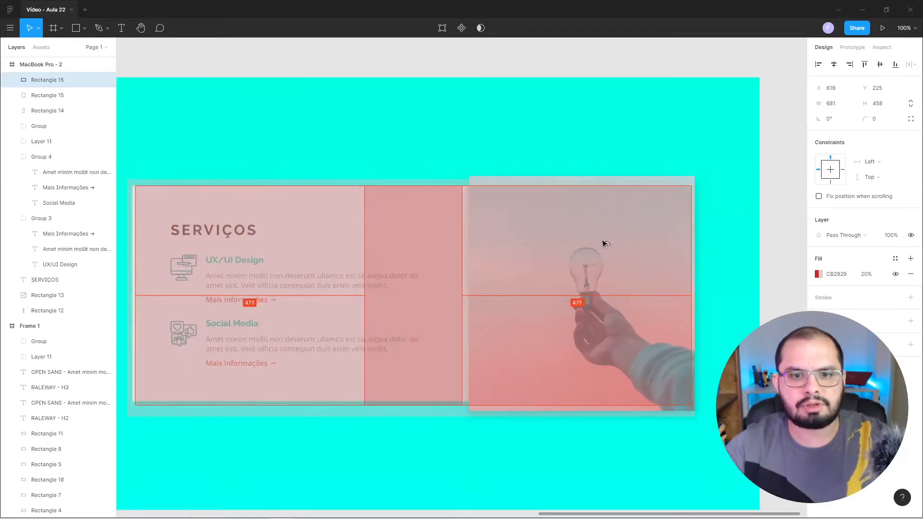
left_click_drag(366, 222, 470, 232)
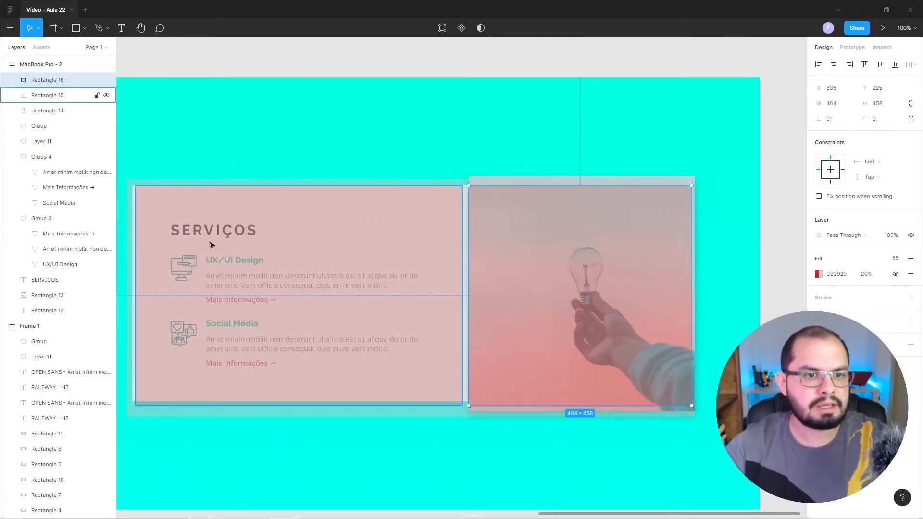
Draw a rectangle about 597 × 276 over the two service items, filled with red F03838 at 50% opacity.
left_click(79, 25)
mouse_move(159, 245)
left_mouse_down()
mouse_move(177, 337)
mouse_move(212, 367)
mouse_move(201, 379)
left_mouse_up()
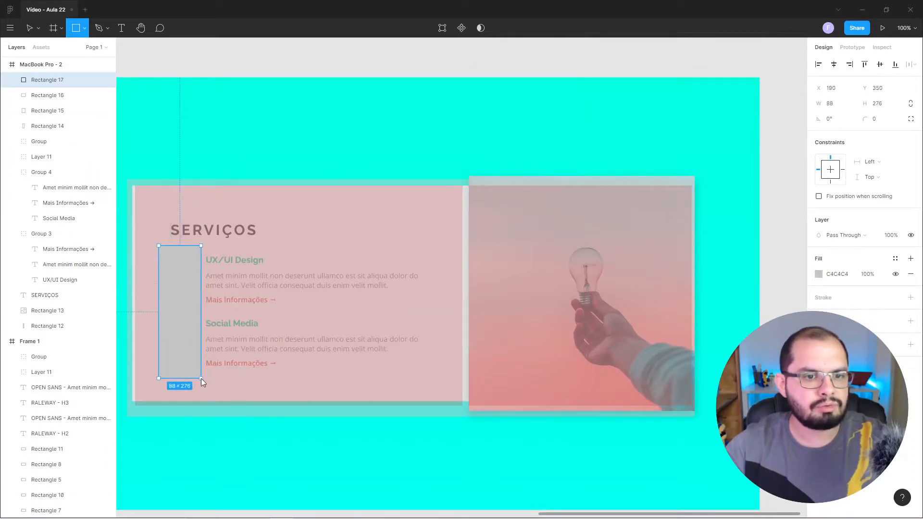
left_click_drag(201, 317, 446, 327)
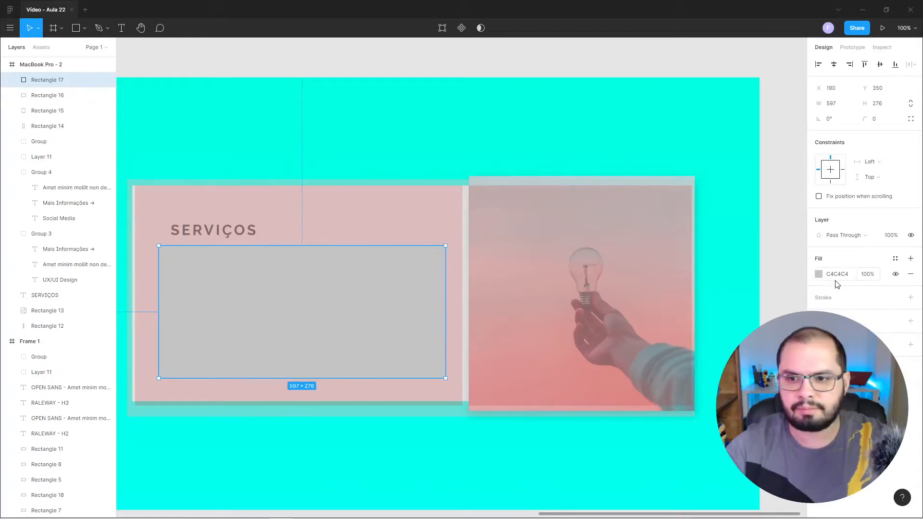
type("20")
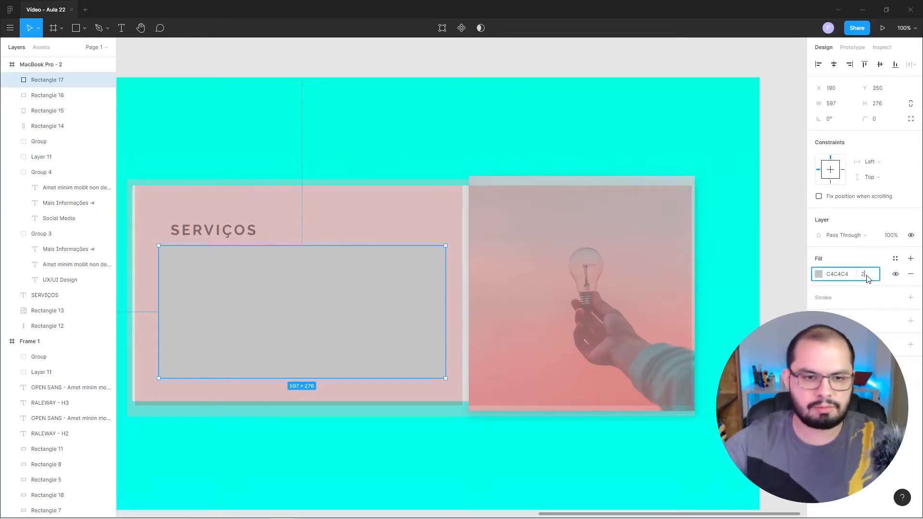
key("Return")
left_click(866, 275)
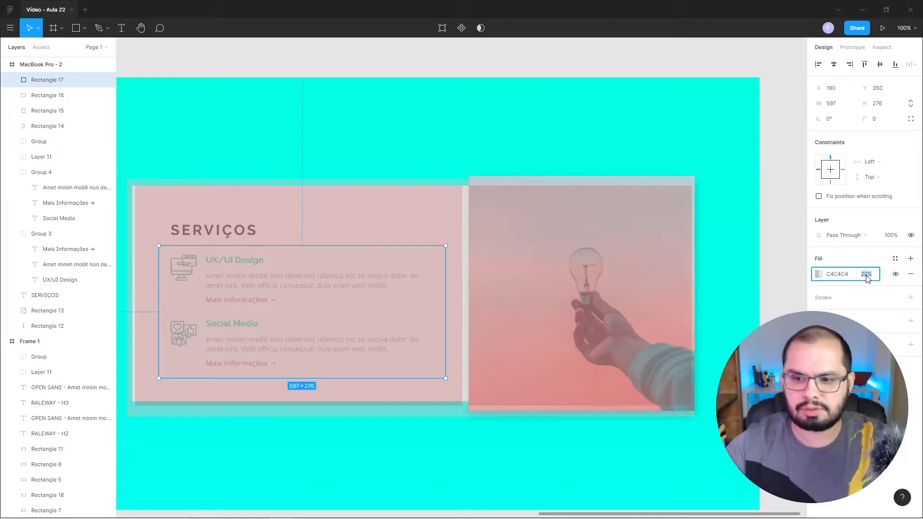
key("Return")
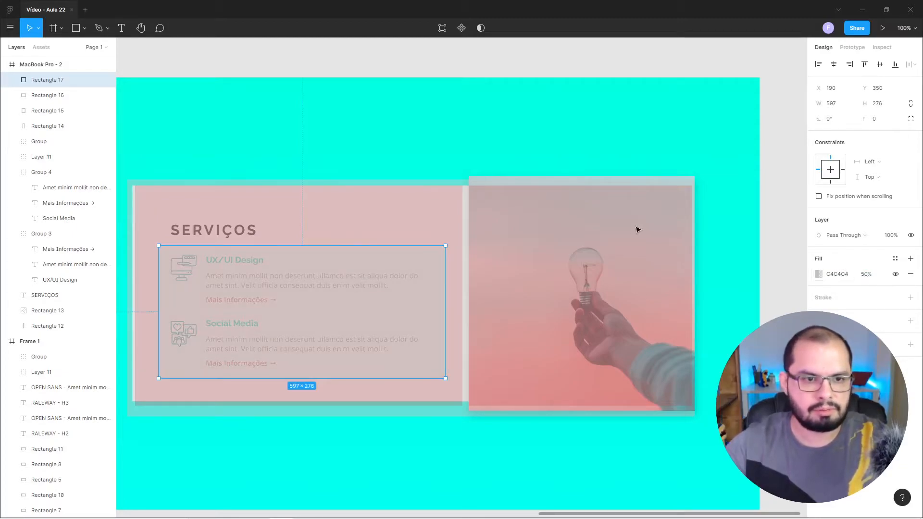
left_click(819, 274)
left_click(780, 284)
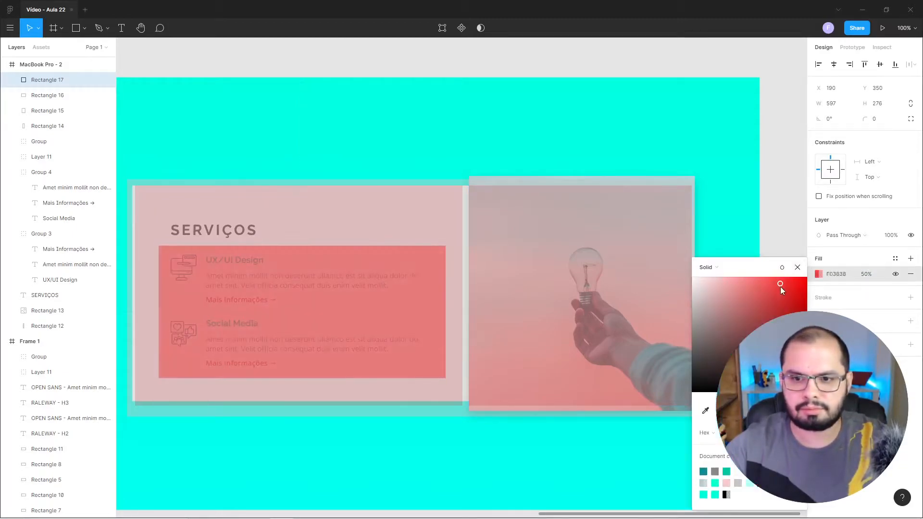
left_click(798, 268)
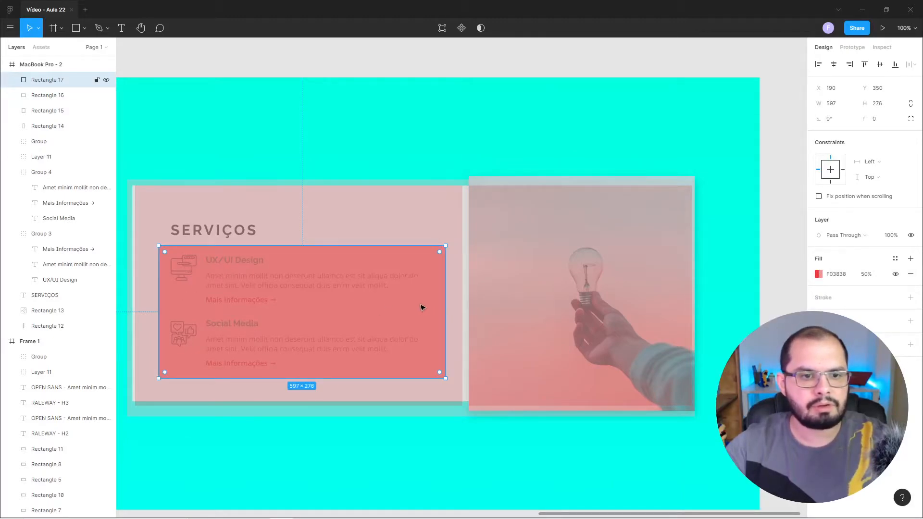
Narrow the red rectangle to the icon column and place a duplicate about 523 wide over the service texts.
left_click_drag(446, 296, 457, 330)
key("ctrl+d")
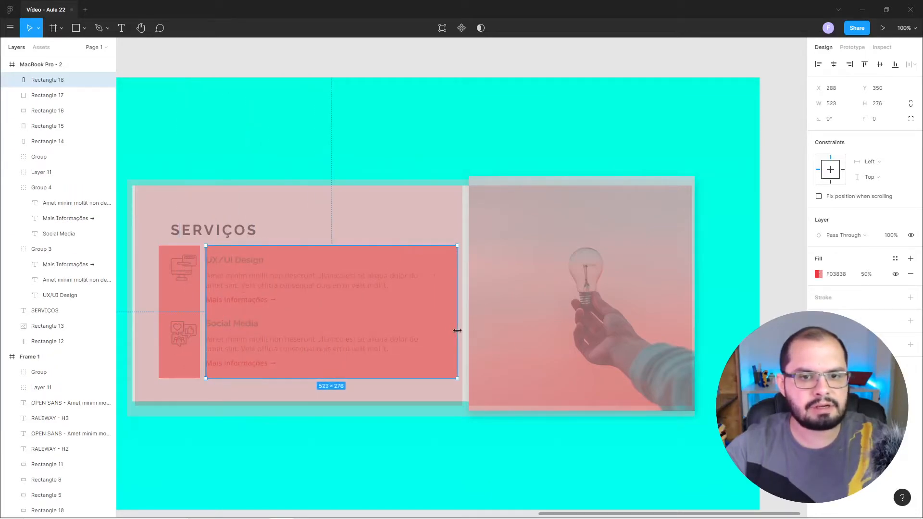
left_click(270, 77)
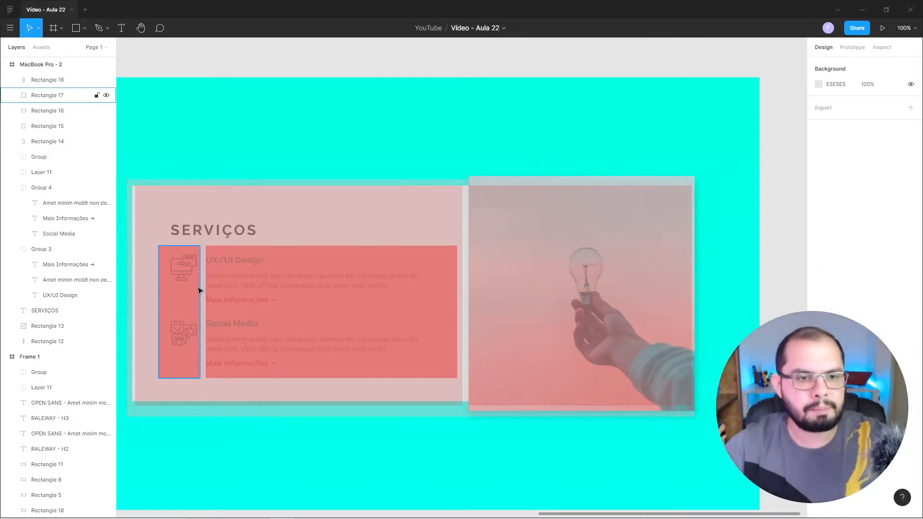
Return to Elementor, add an inner section with two columns below the SERVIÇOS title and narrow its left column.
mouse_move(214, 510)
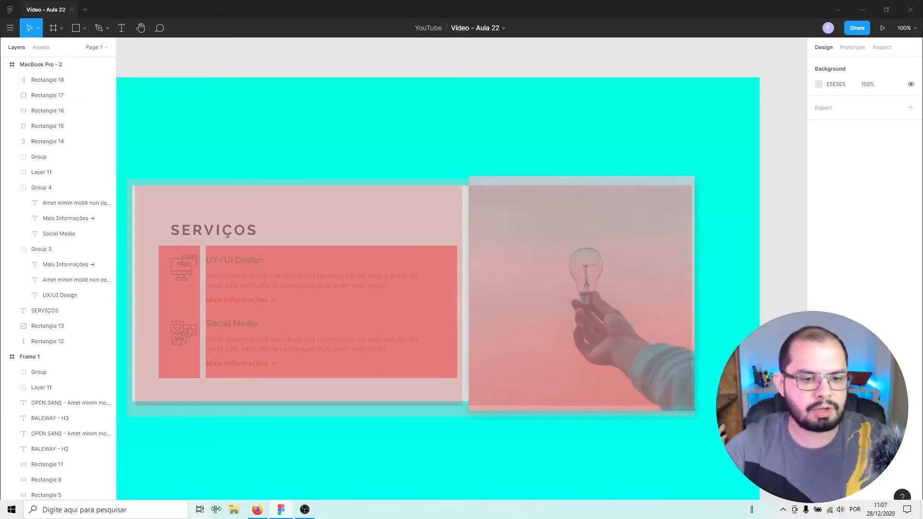
left_click(257, 510)
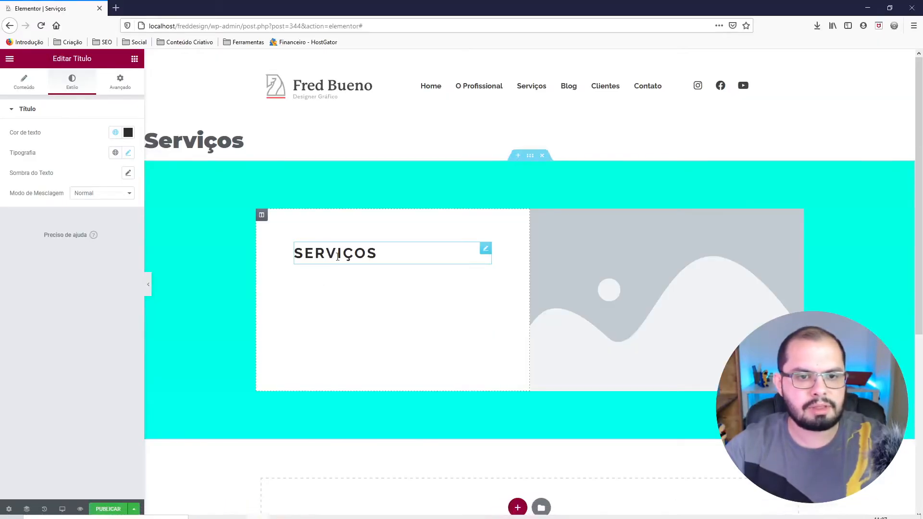
left_click(135, 61)
left_click_drag(37, 155, 340, 260)
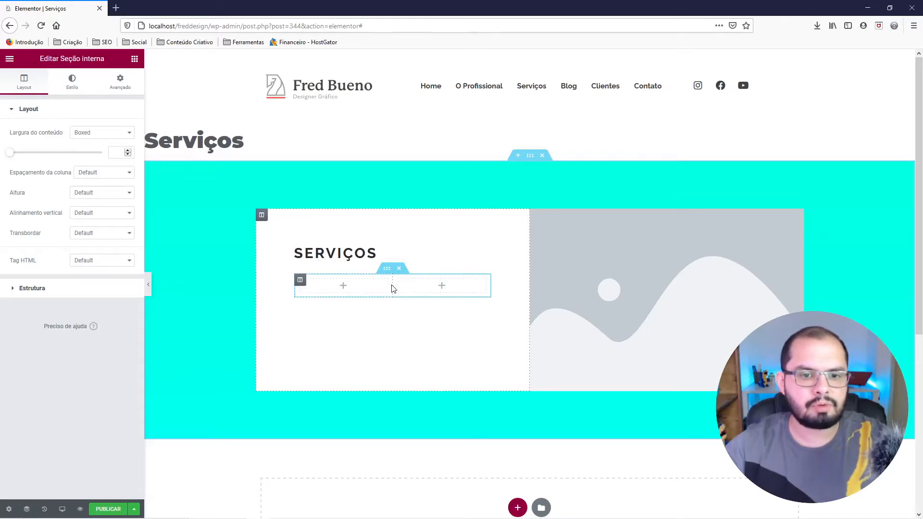
left_click_drag(394, 286, 346, 286)
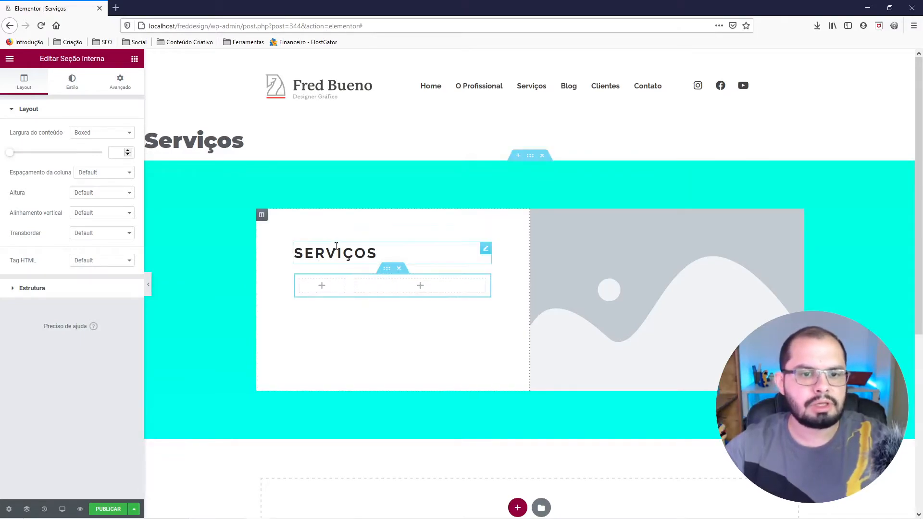
Duplicate the SERVIÇOS title and move the copy into the inner section's right column.
right_click(365, 253)
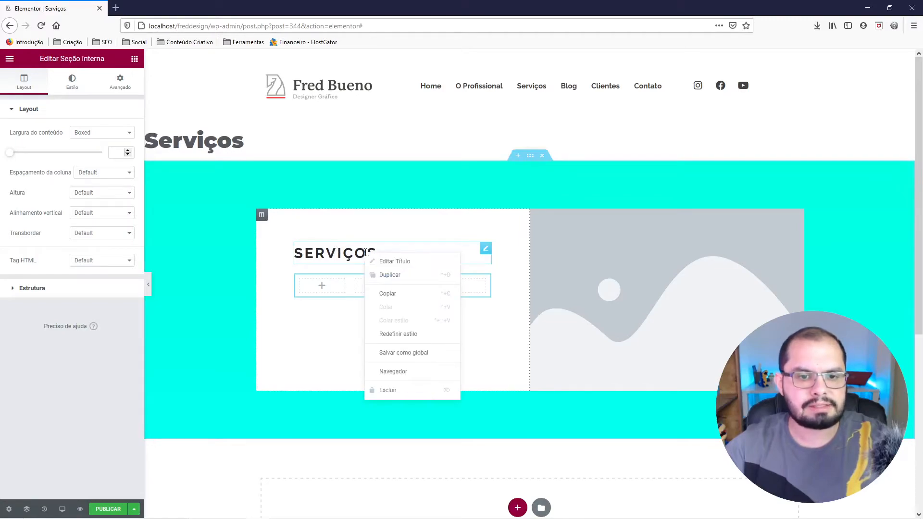
left_click(388, 273)
left_click_drag(487, 281, 391, 288)
Replace the copied title's text with "UX/UI Design" and open its style settings.
double_click(50, 144)
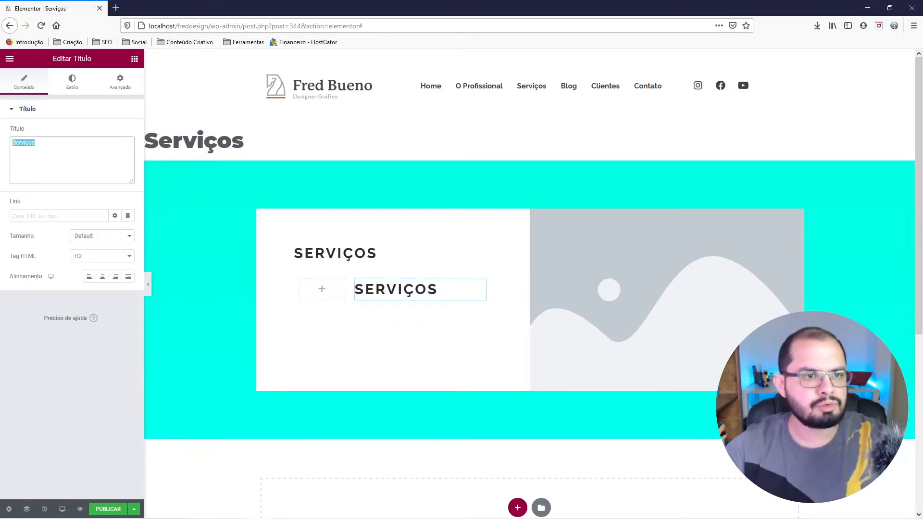
type("UX/")
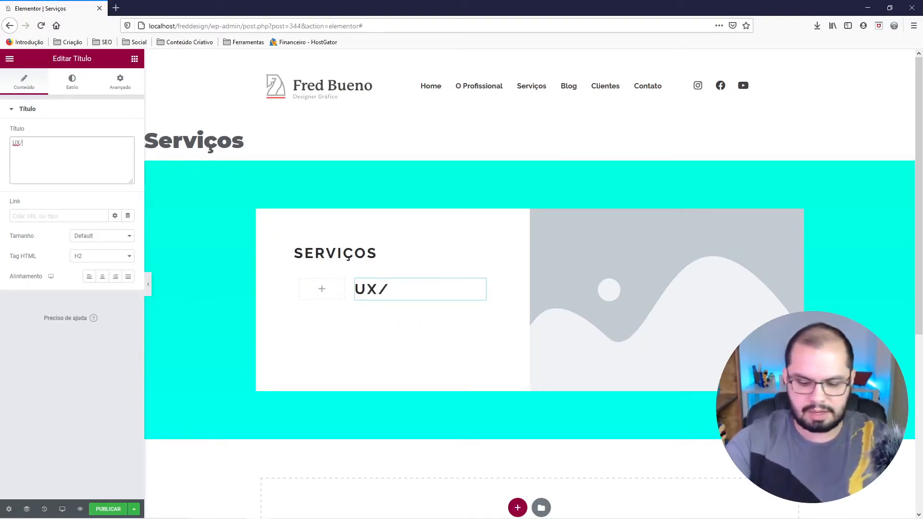
type("UI Design")
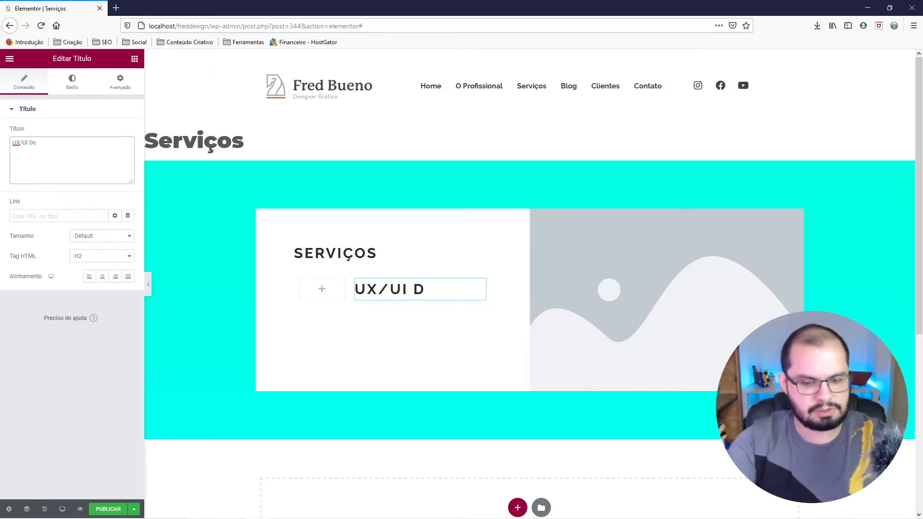
left_click(72, 84)
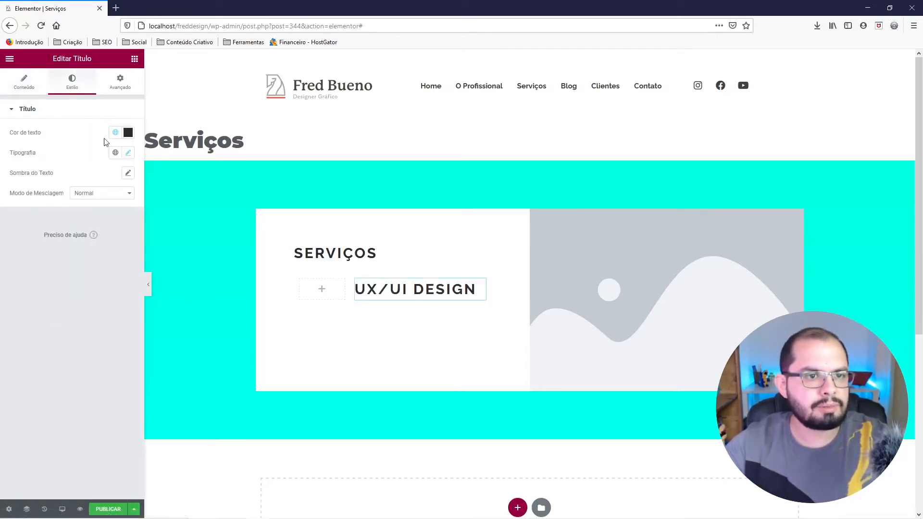
Open the UX/UI Design title's typography settings and reduce its font size to 20 px.
left_click(129, 154)
left_click(120, 237)
left_click(120, 237)
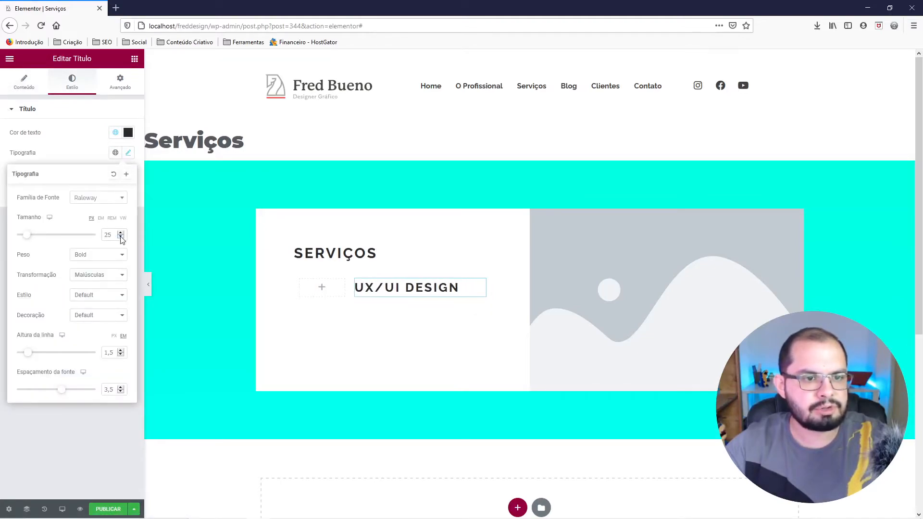
left_click(120, 237)
left_click(121, 237)
Switch to Figma and delete all the red guide rectangles covering the Serviços layout.
mouse_move(239, 514)
left_click(279, 509)
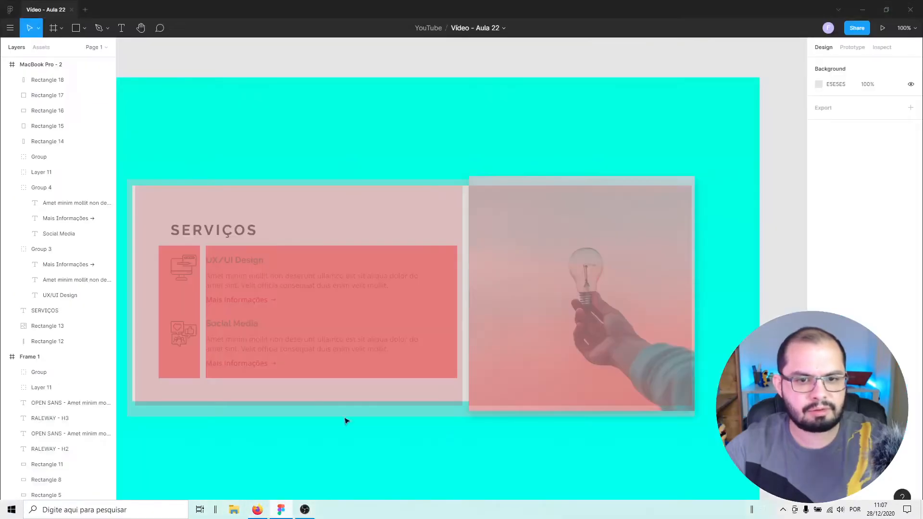
left_click(365, 270)
key("Delete")
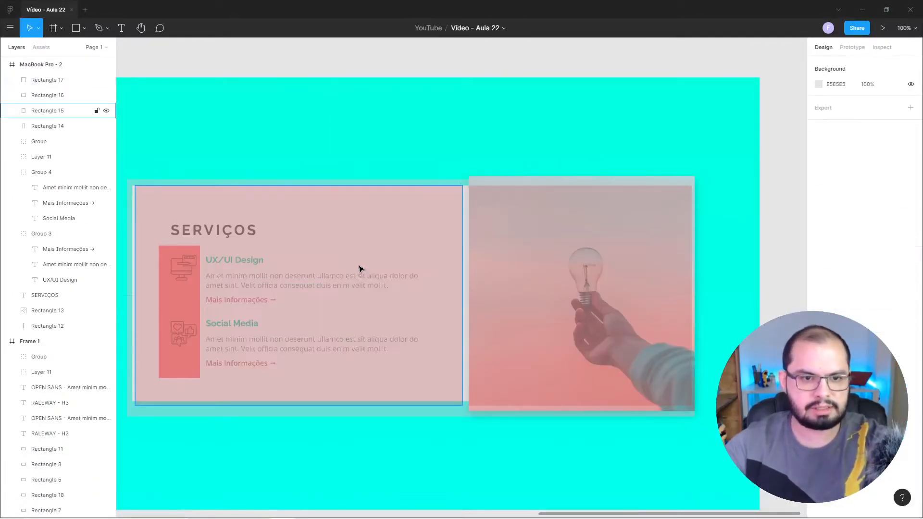
left_click(361, 268)
key("Delete")
left_click(173, 288)
key("Delete")
left_click(292, 233)
key("Delete")
left_click(532, 264)
key("Delete")
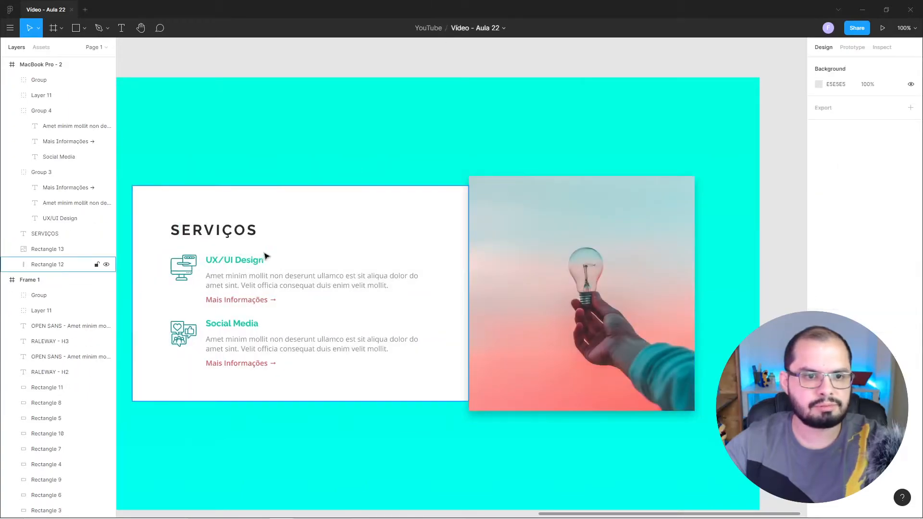
Check the UX/UI Design text's properties in Figma, then set the Elementor title's size to 18 px and line height to 1 em.
left_click(245, 262)
double_click(250, 264)
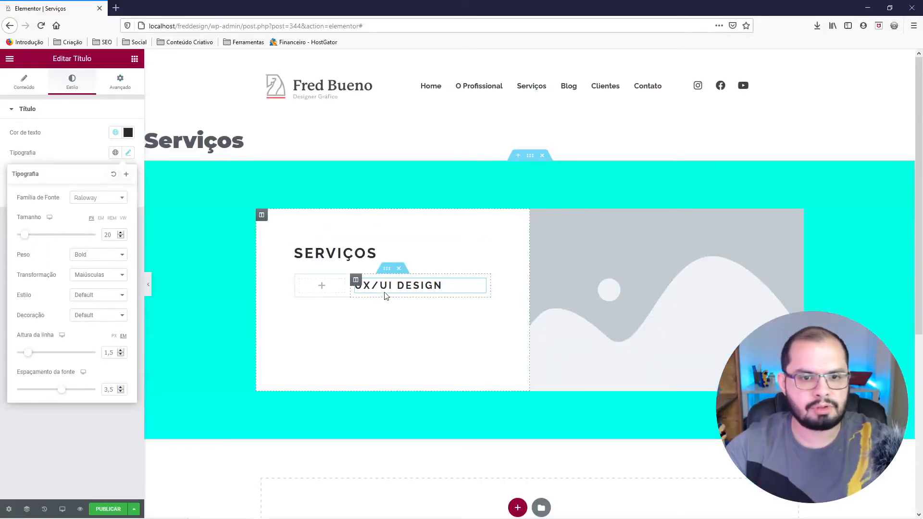
left_click(121, 237)
left_click(121, 237)
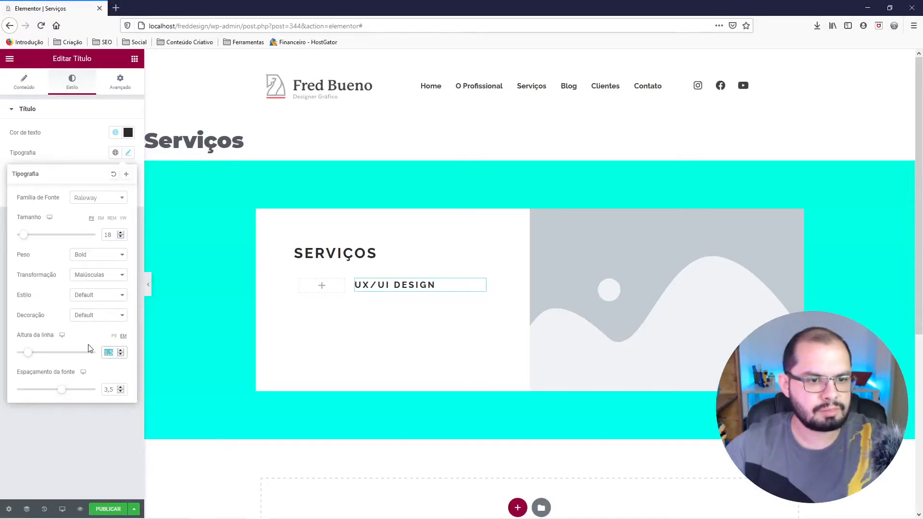
type("0")
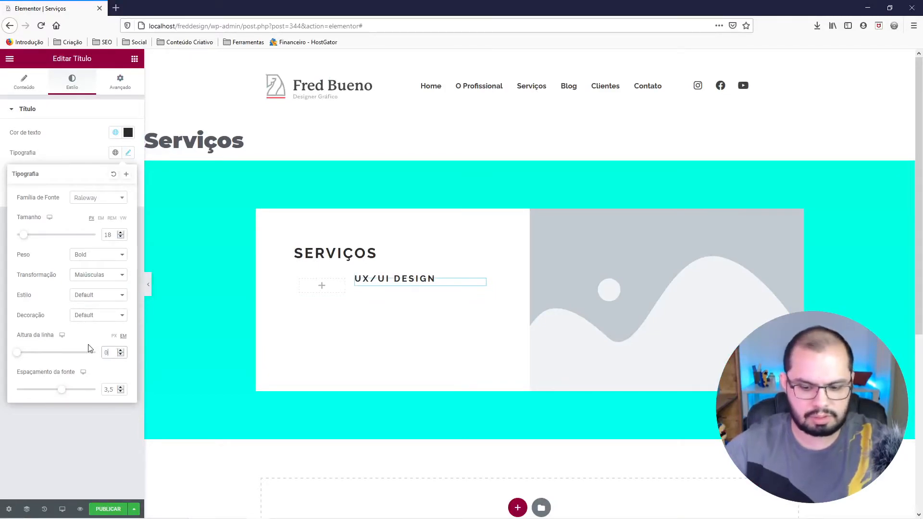
key("BackSpace")
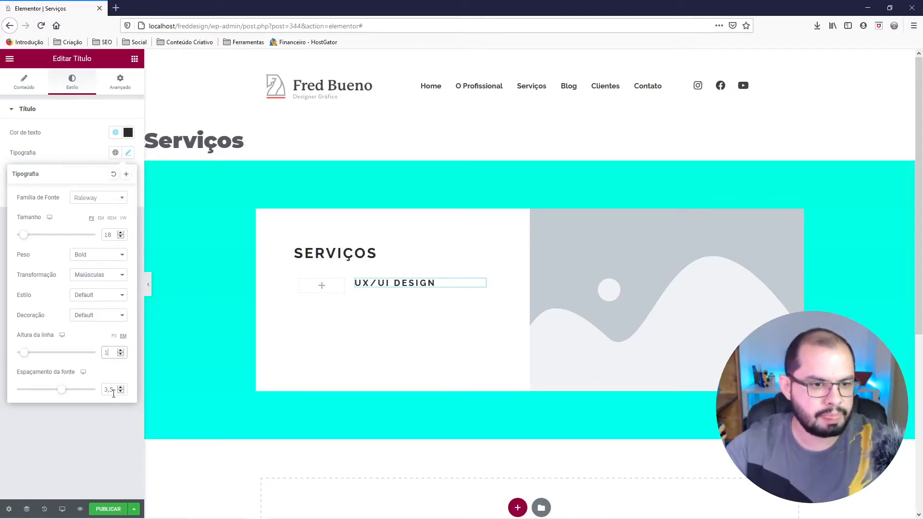
Set the UX/UI Design title's letter spacing to 0,5 and its text transformation to Default, keeping the weight Bold.
key("BackSpace")
key("alt+Tab")
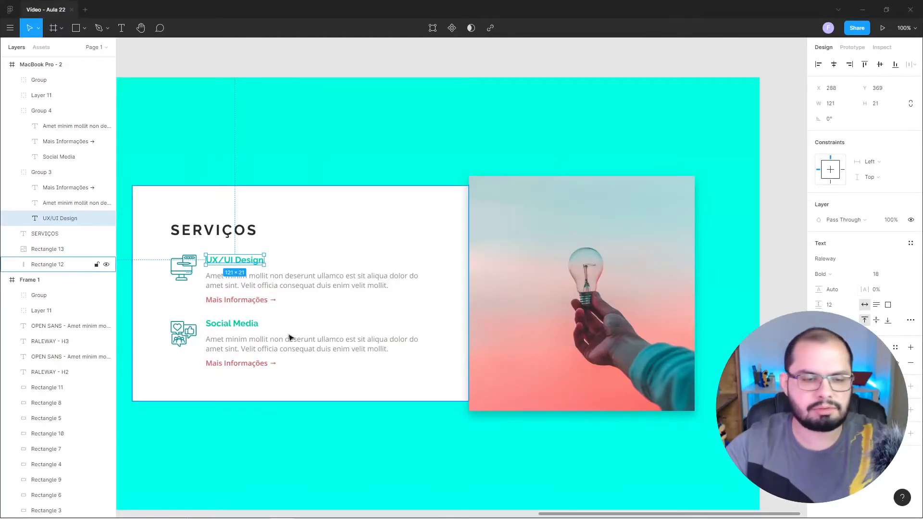
key("alt+Tab")
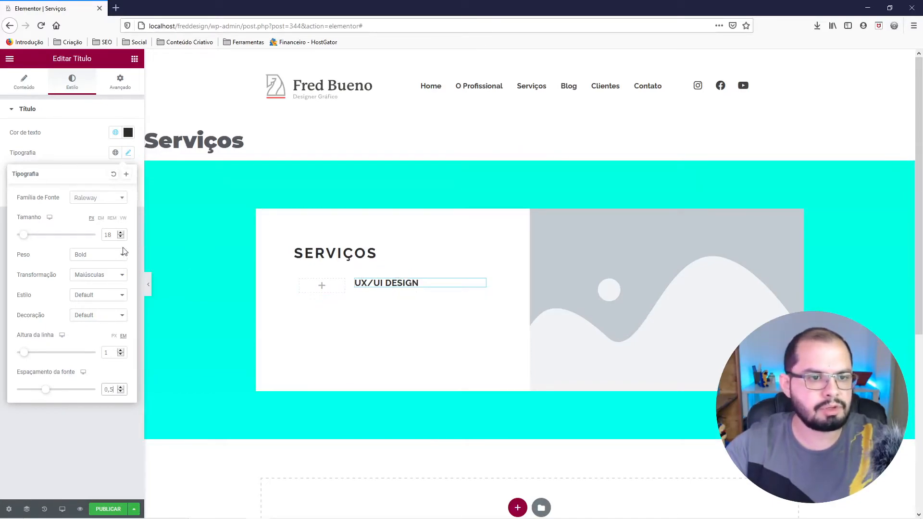
left_click(99, 255)
left_click(99, 258)
left_click(96, 275)
left_click(94, 286)
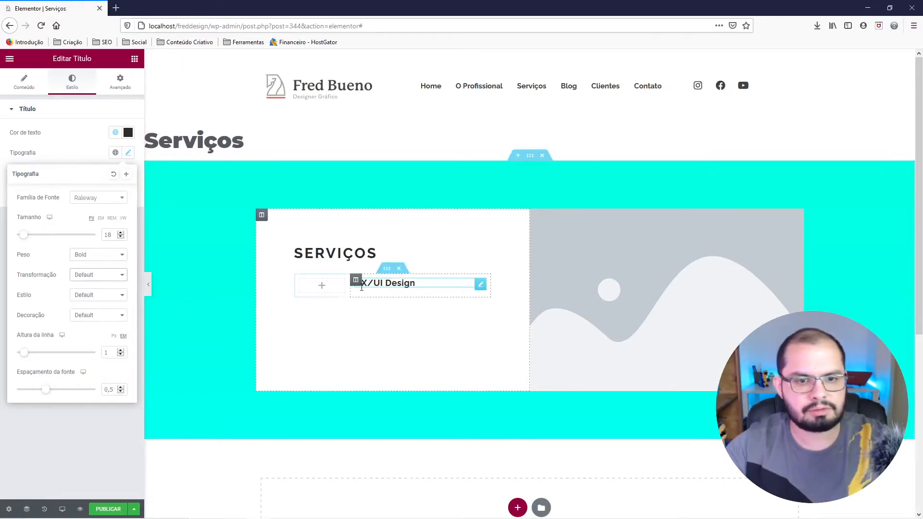
left_click(92, 140)
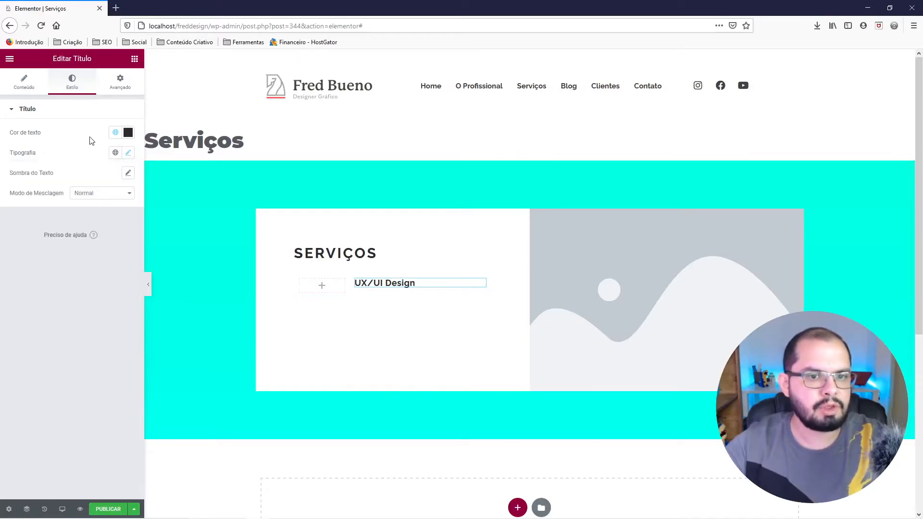
Apply the cyan global colour to the UX/UI Design title's text.
left_click(115, 135)
scroll(90, 211, "down", 5)
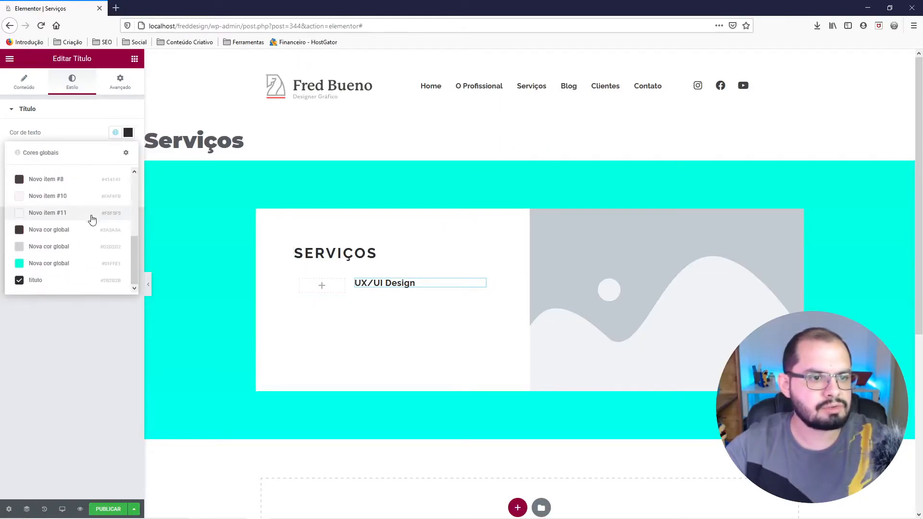
left_click(67, 263)
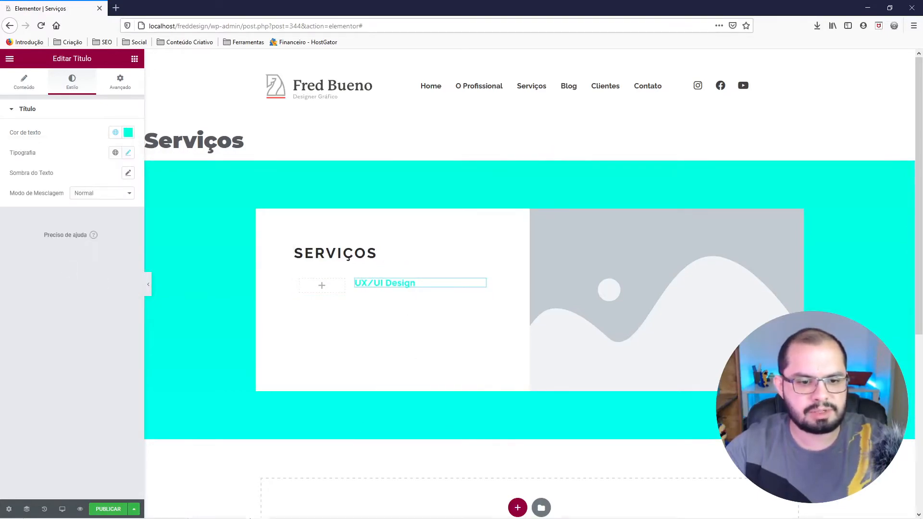
Take the UX/UI Design text's green hex code from Figma and paste it as the Elementor title's text colour.
mouse_move(247, 515)
left_click(281, 510)
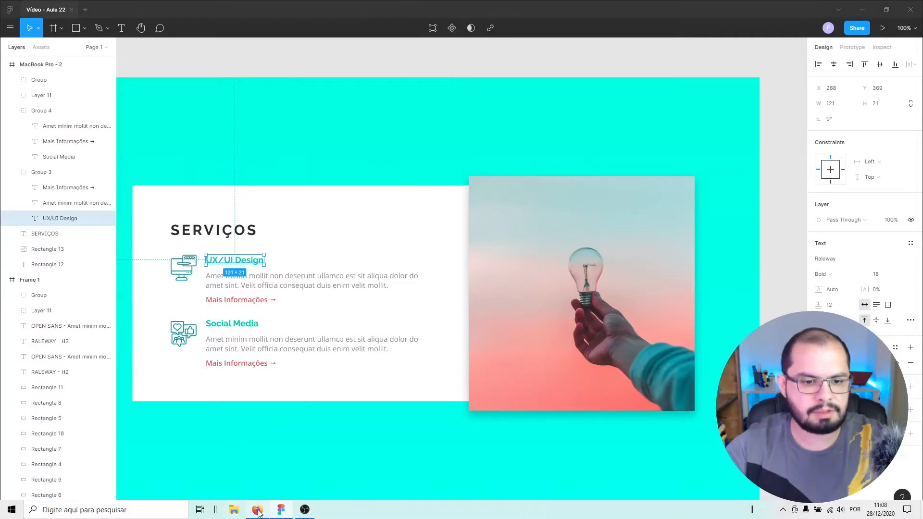
left_click(258, 510)
left_click(128, 135)
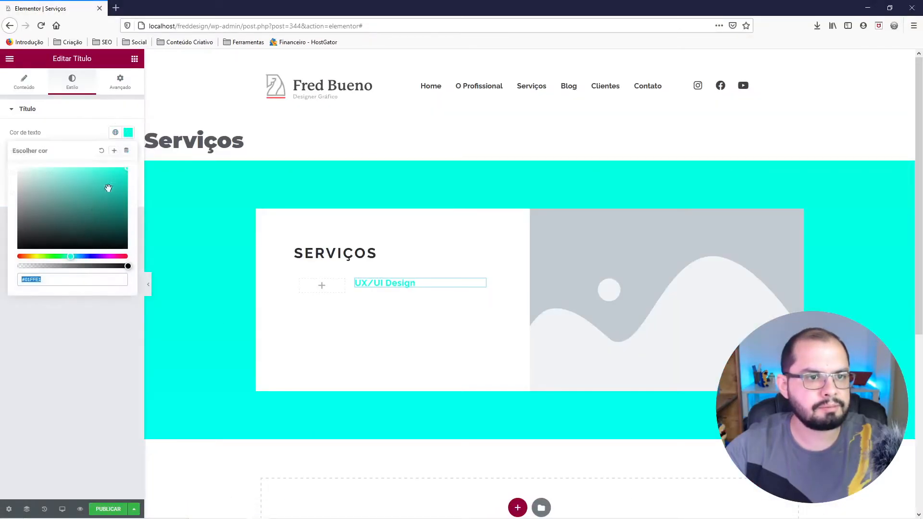
right_click(66, 278)
left_click(99, 318)
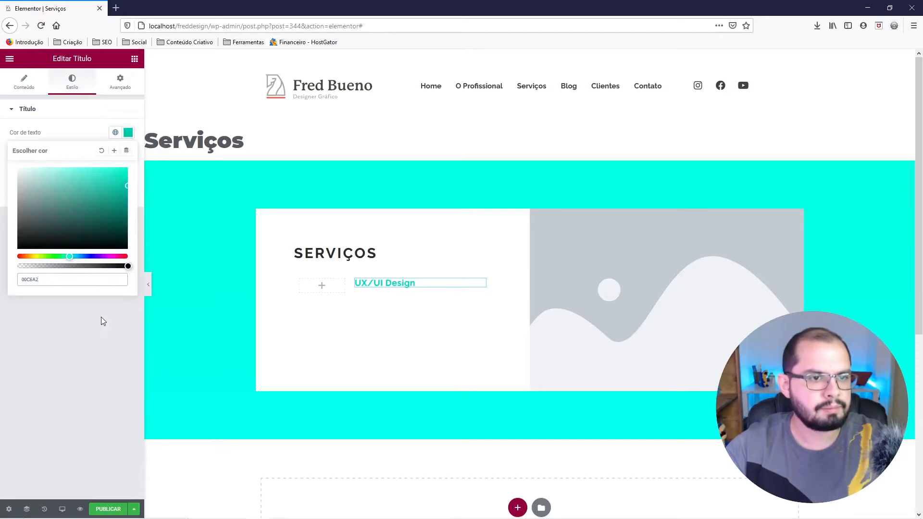
Save the title's green as a new global colour named "subtitulo".
left_click(114, 151)
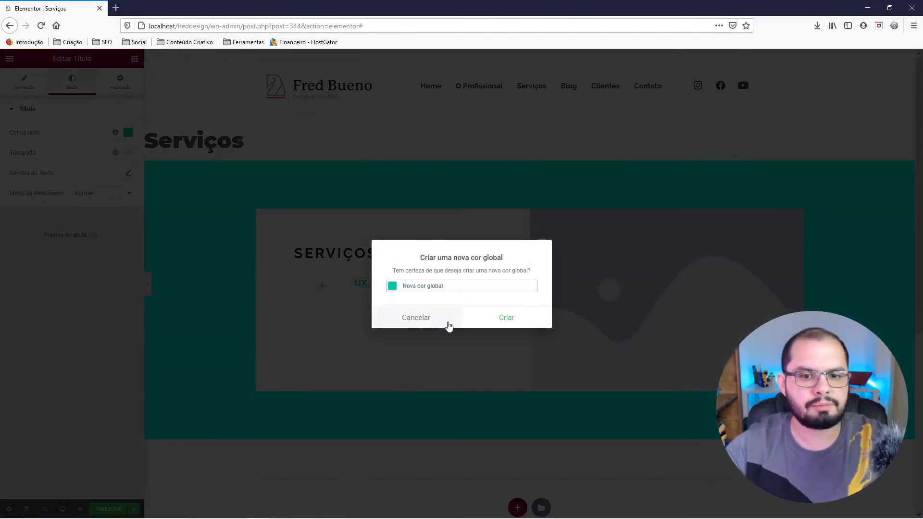
left_click_drag(443, 286, 384, 281)
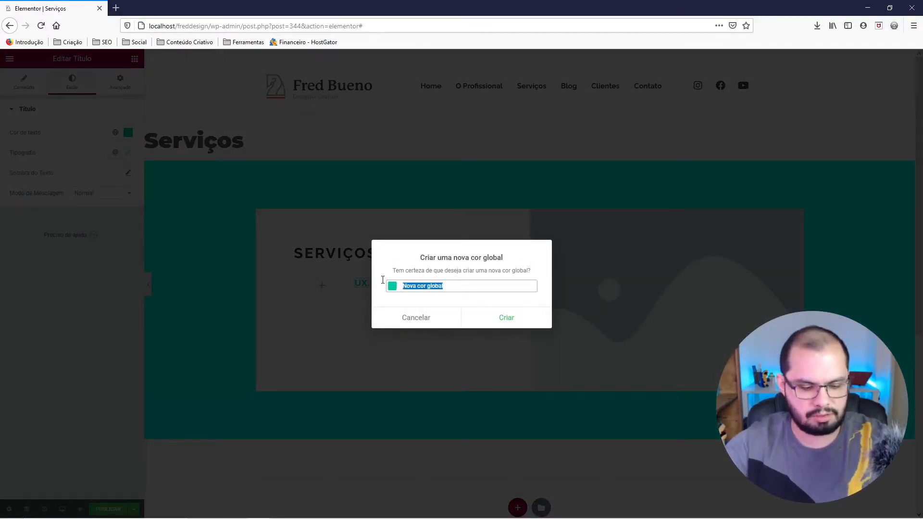
type("subtitulo")
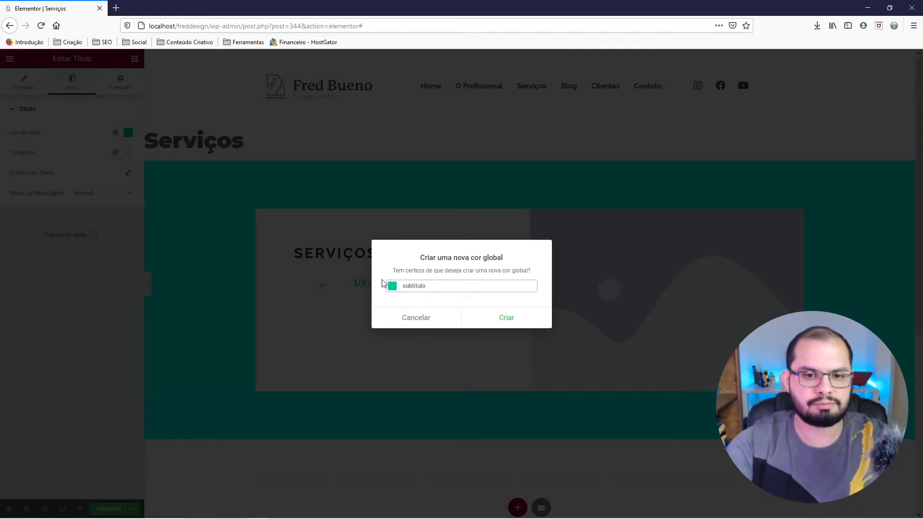
left_click(513, 319)
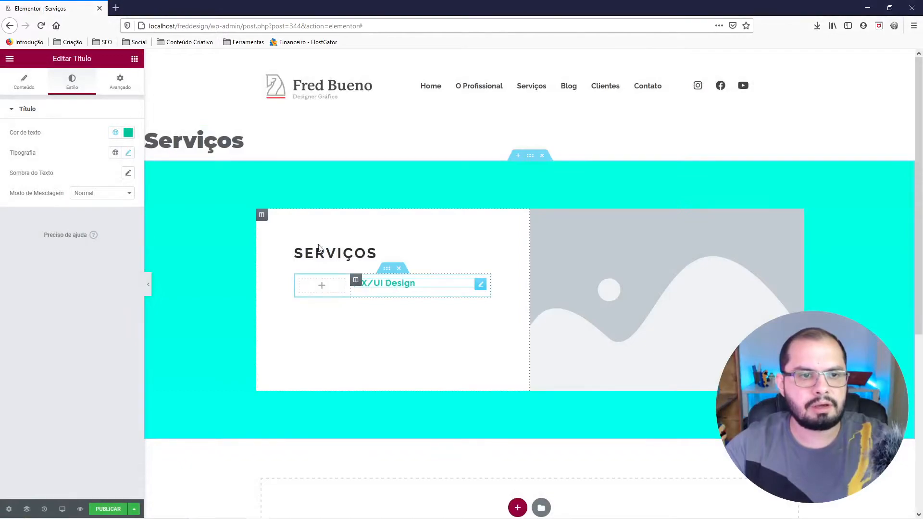
Add a text editor widget below the UX/UI Design title and open its typography settings.
left_click(134, 59)
left_click_drag(106, 193, 395, 289)
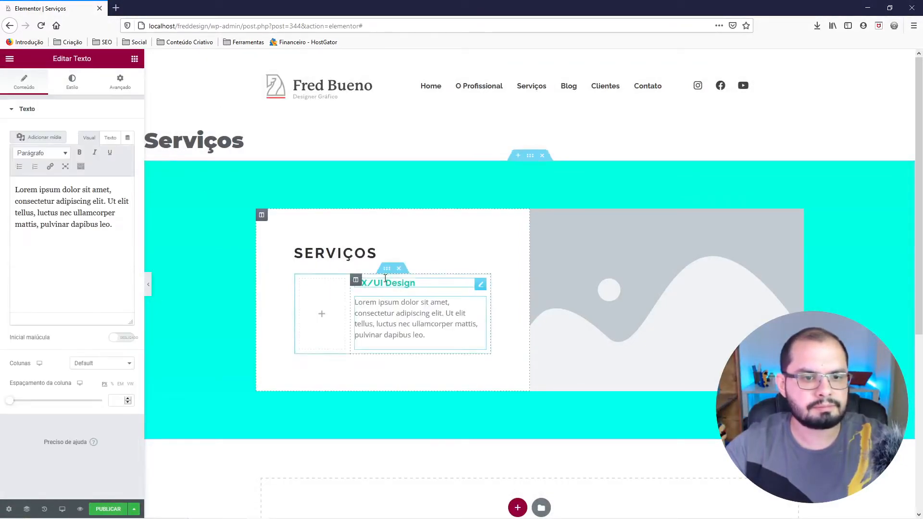
left_click(67, 84)
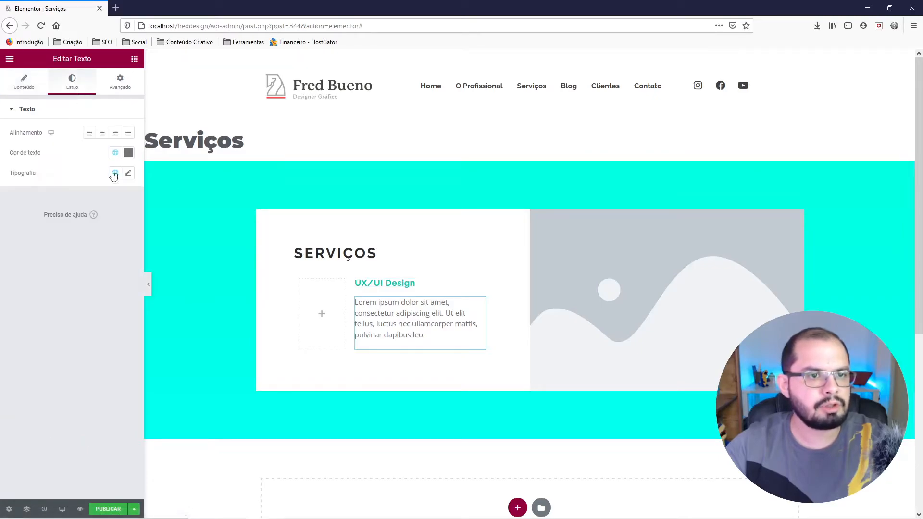
left_click(128, 152)
left_click(127, 153)
left_click(128, 173)
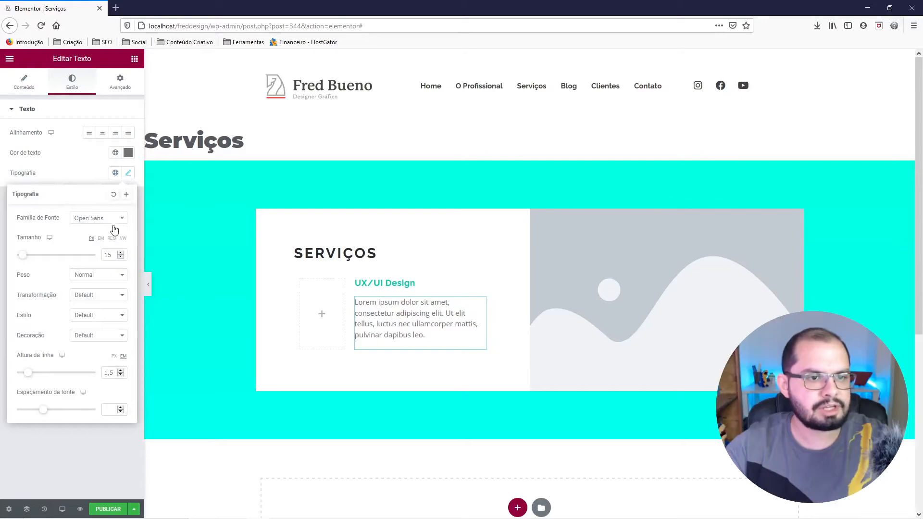
Check the UX/UI Design description's typography in Figma, then try a 12 px line height on the Elementor paragraph.
mouse_move(243, 511)
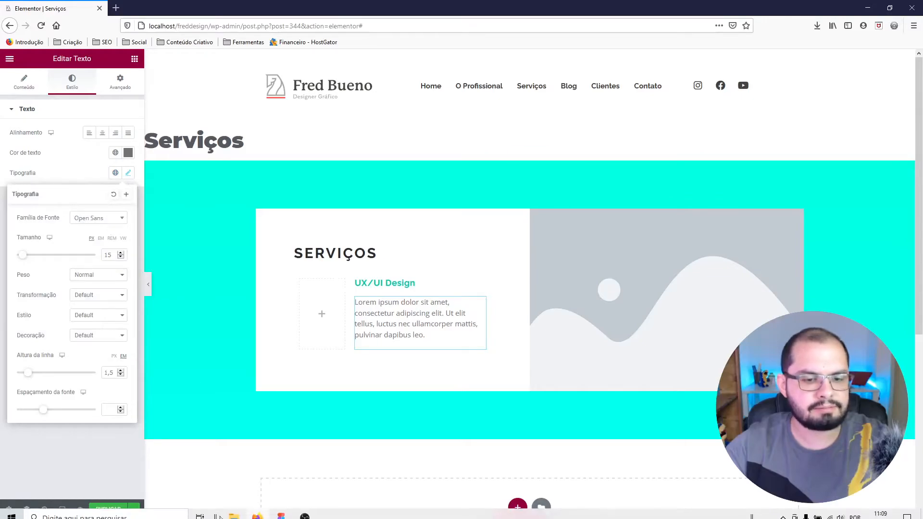
left_click(282, 511)
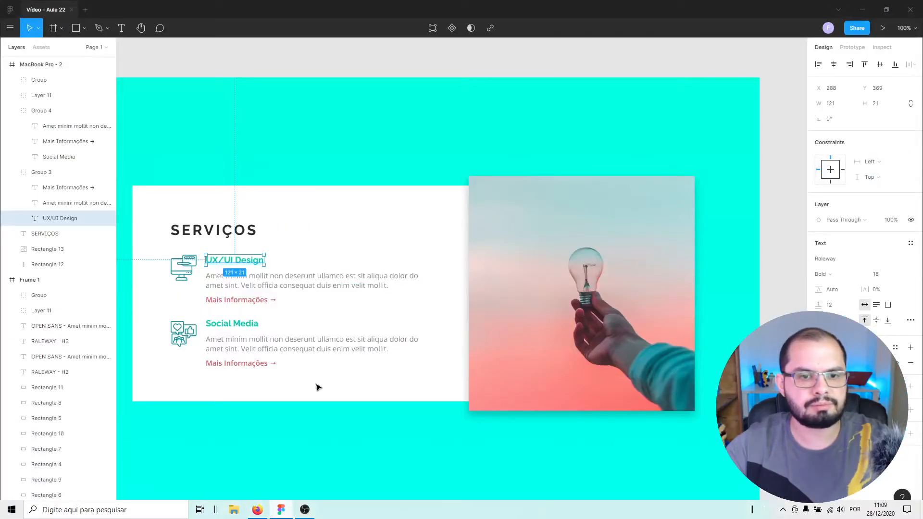
left_click(306, 287)
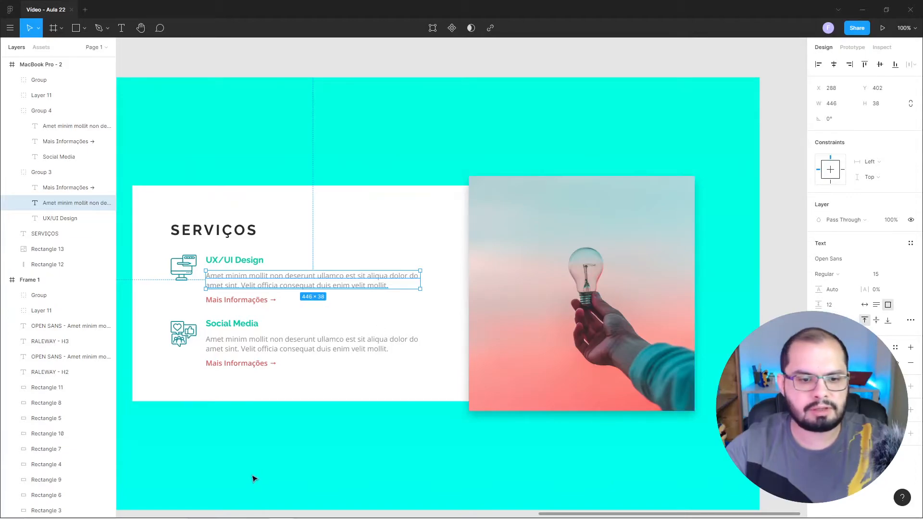
left_click(257, 511)
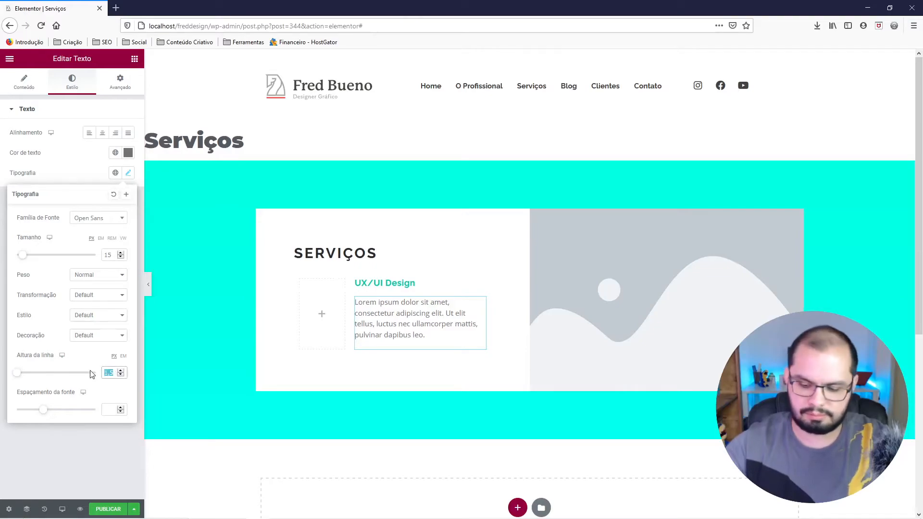
type("12")
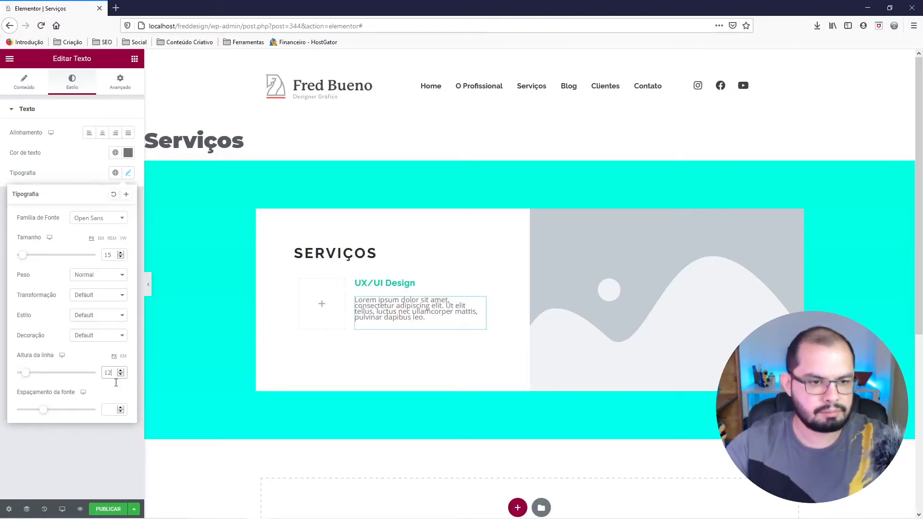
mouse_move(152, 511)
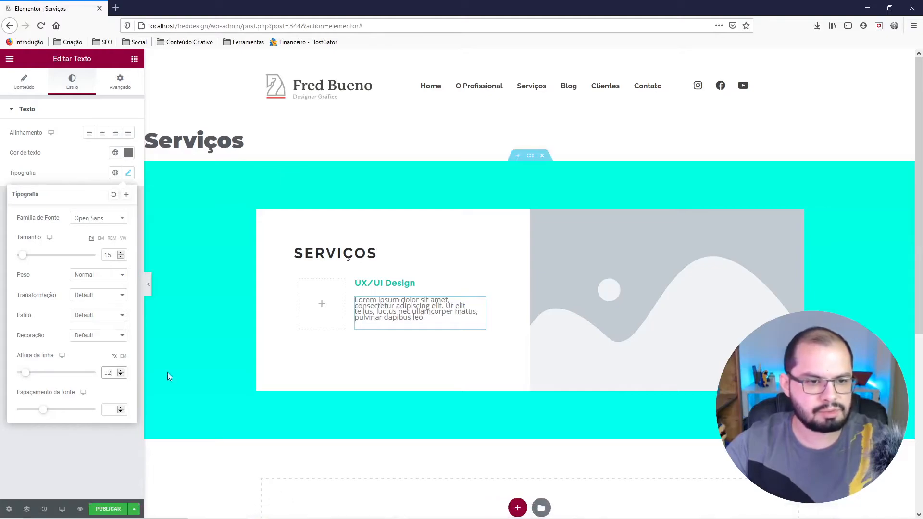
Switch the paragraph's line height unit to EM and set the value to 1,4.
left_click(122, 356)
left_click(109, 373)
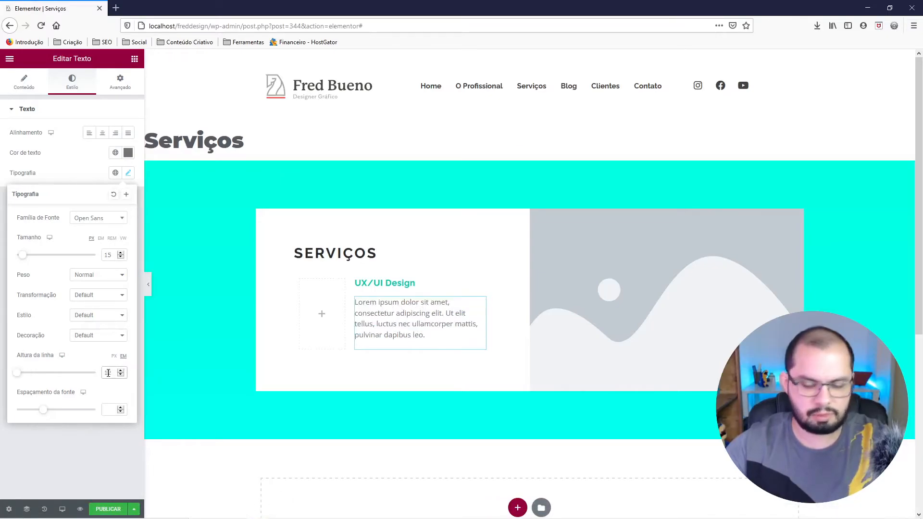
type(",5")
left_click(121, 371)
left_click(121, 371)
left_click(120, 371)
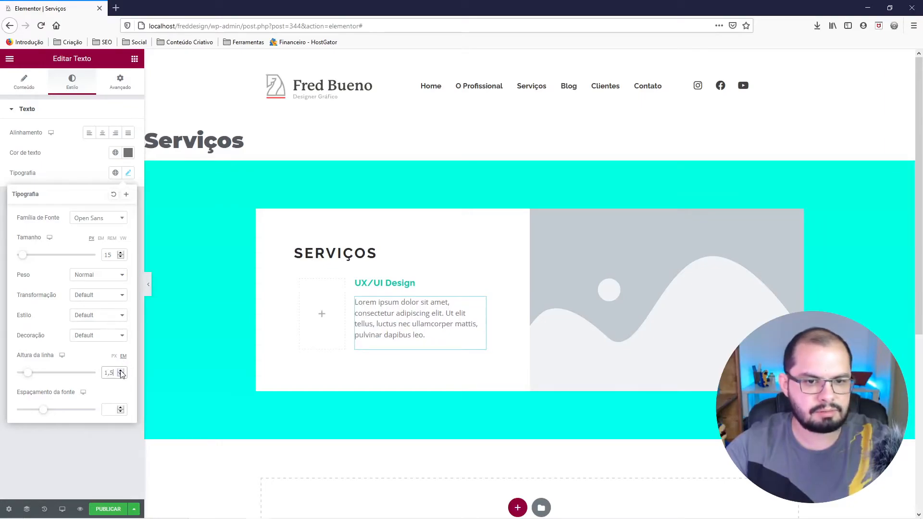
left_click(122, 375)
Switch to Figma and select the description text under UX/UI Design to examine its properties.
mouse_move(232, 514)
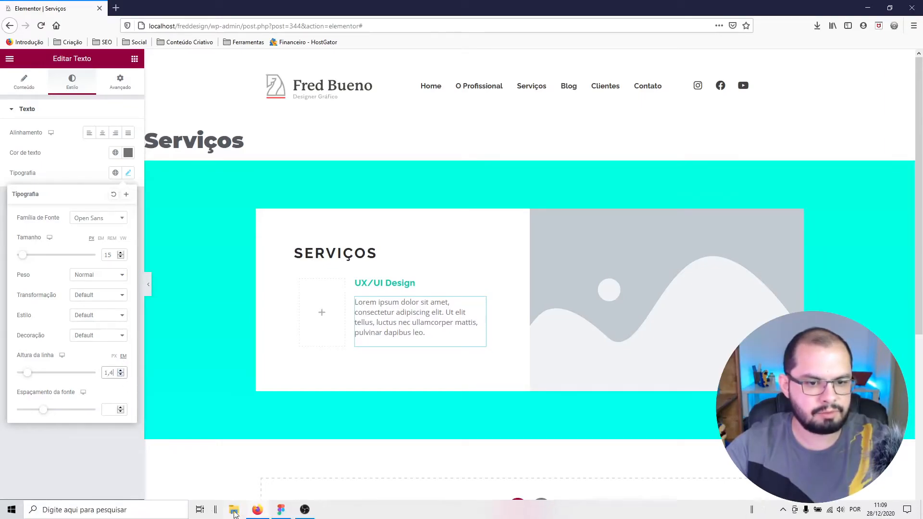
left_click(281, 510)
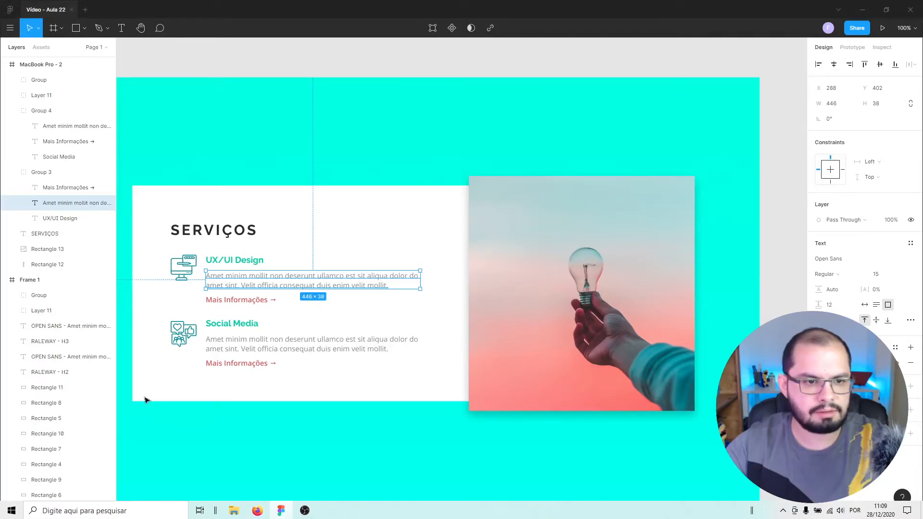
left_click(162, 65)
left_click(260, 284)
left_click(260, 283)
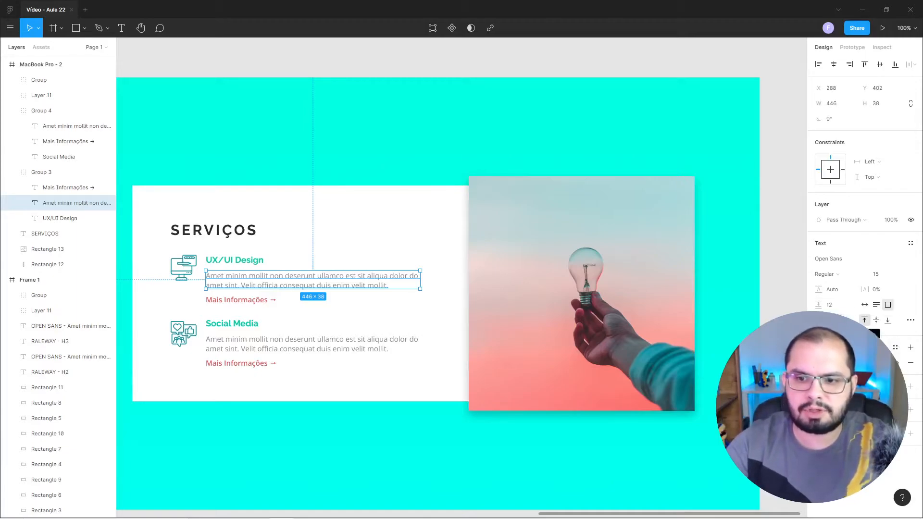
Check the UX/UI Design description's paragraph spacing in Figma, deselect the text, and switch back to Elementor in Firefox.
left_click(832, 305)
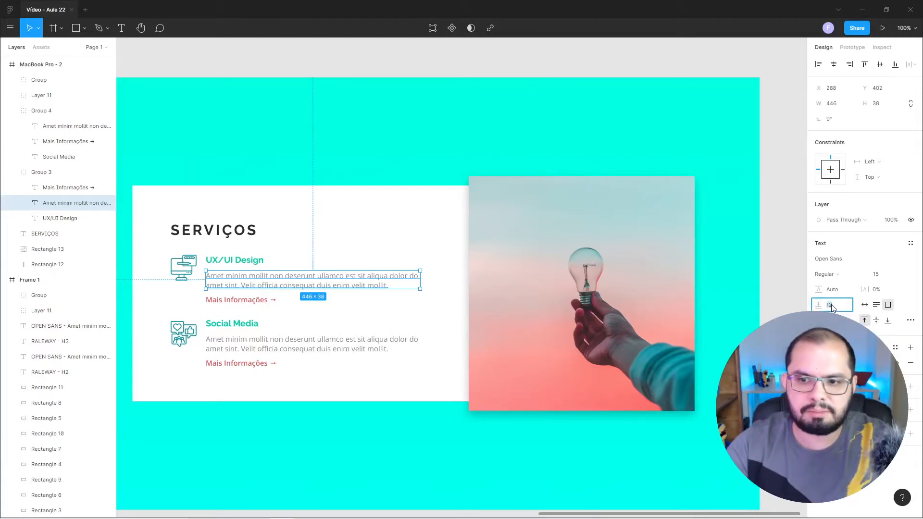
left_click(302, 68)
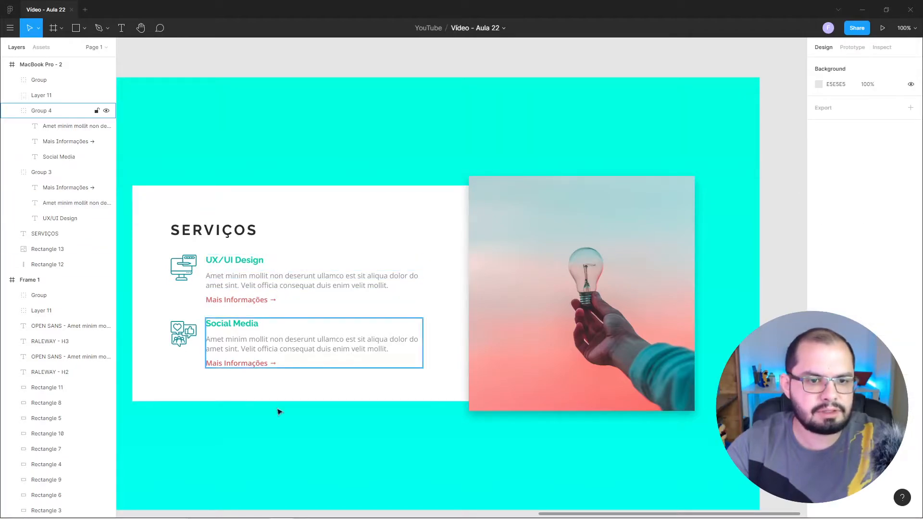
mouse_move(256, 517)
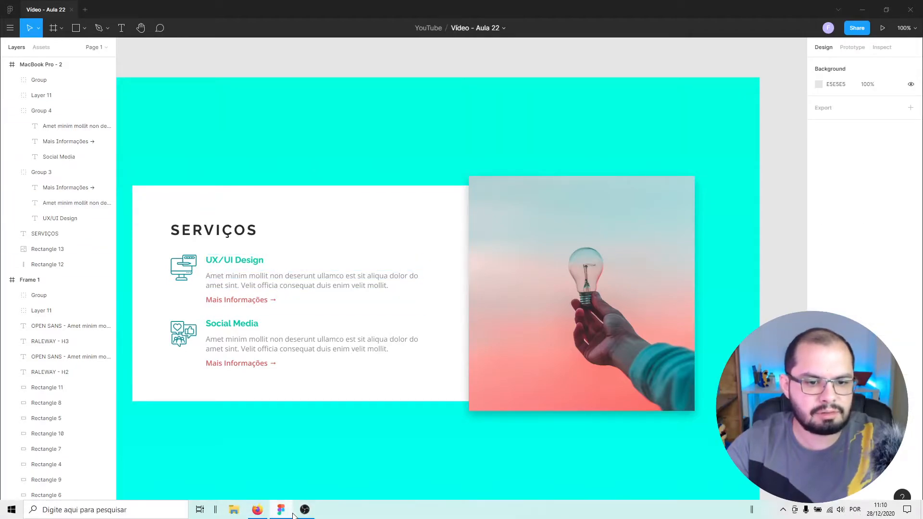
left_click(258, 510)
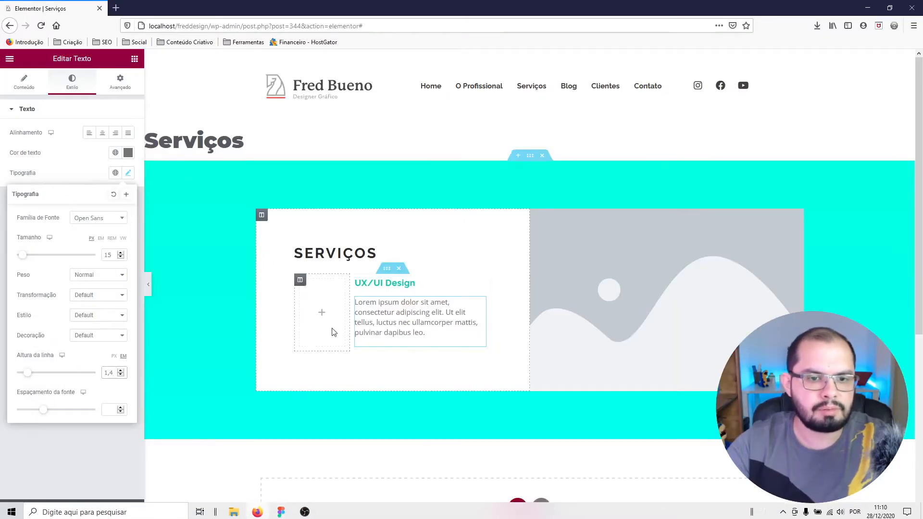
Try a 1,3 EM line height on the paragraph below UX/UI Design.
left_click(121, 375)
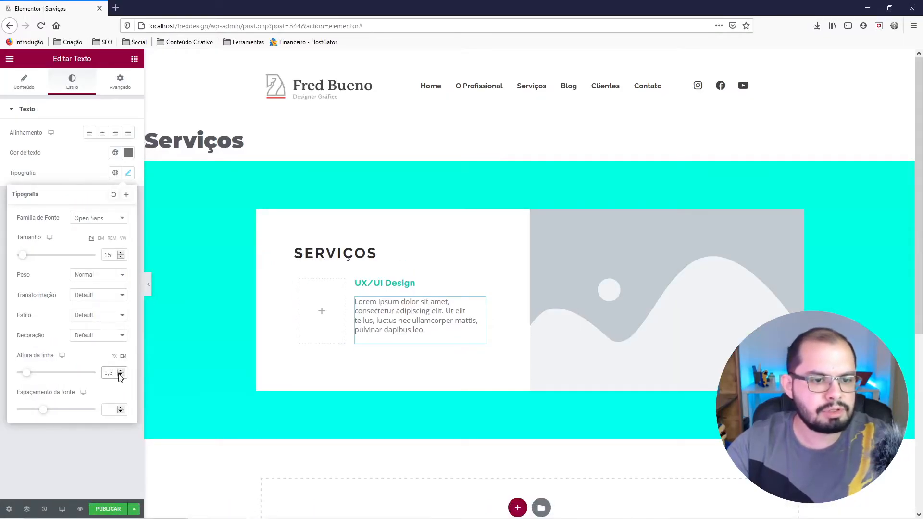
left_click(120, 375)
left_click(121, 370)
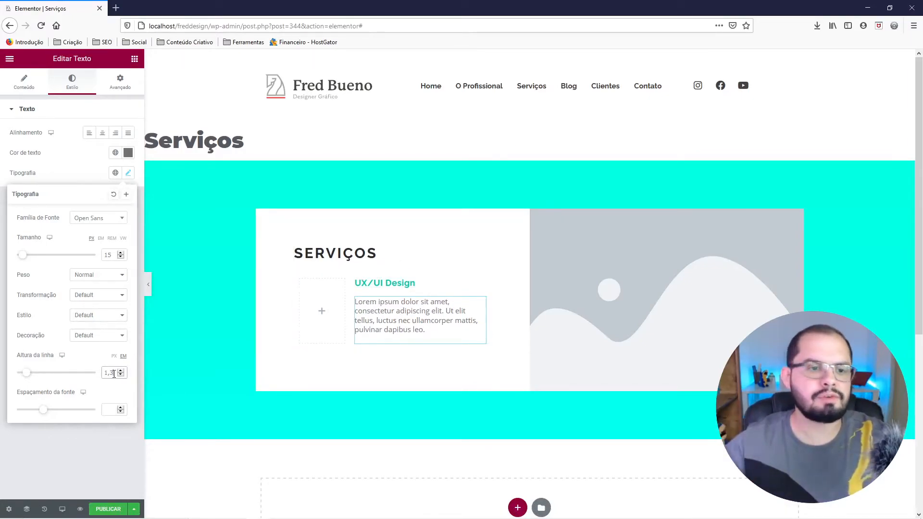
Reopen the typography settings of the paragraph below UX/UI Design and set its line height to 1,4 EM.
left_click(321, 259)
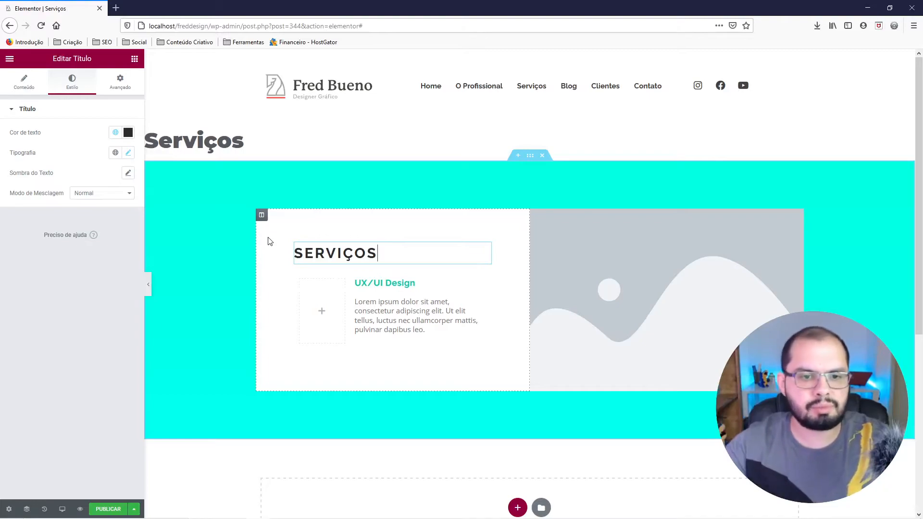
left_click(391, 304)
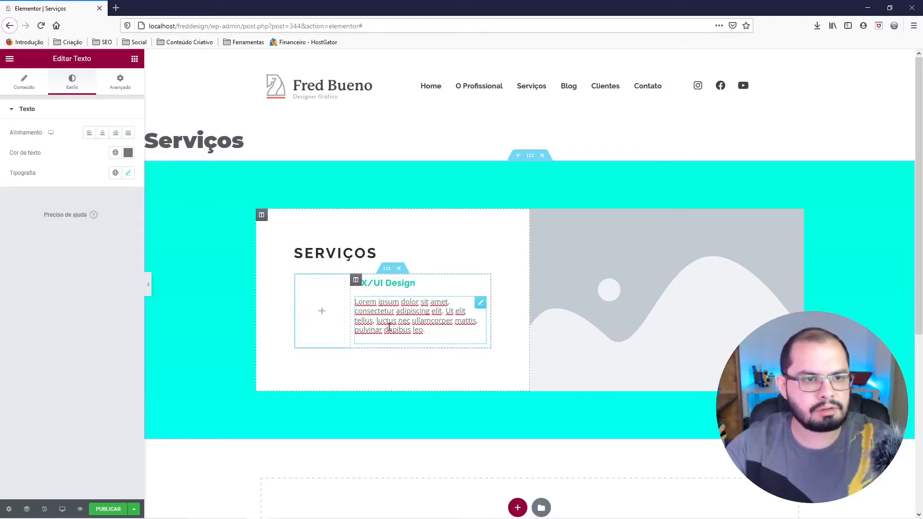
left_click(128, 173)
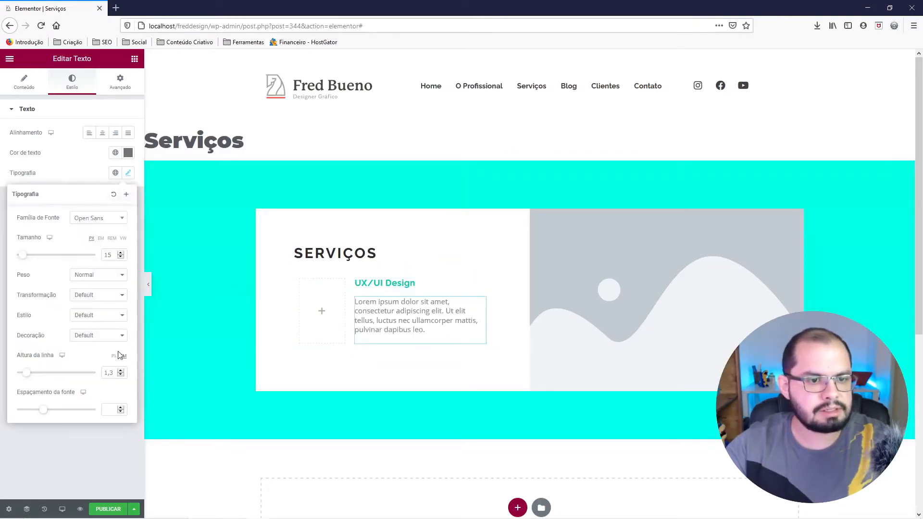
left_click(121, 370)
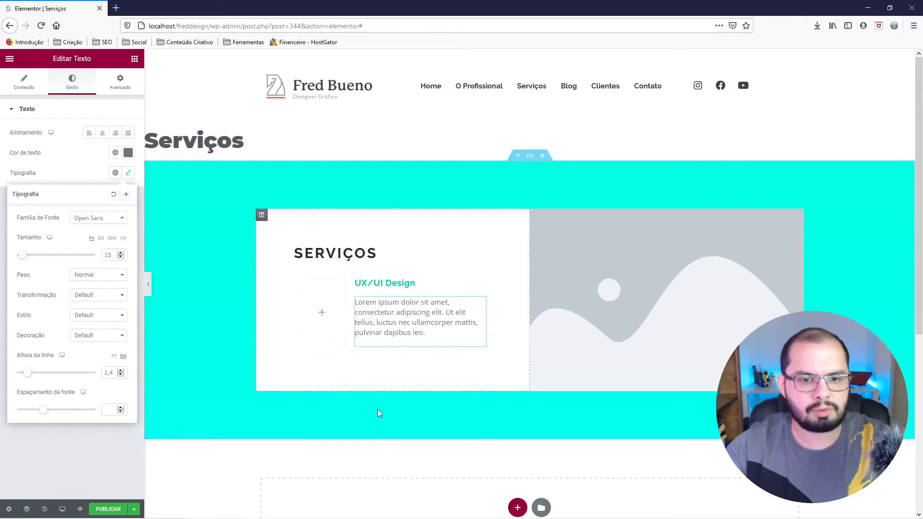
left_click(368, 446)
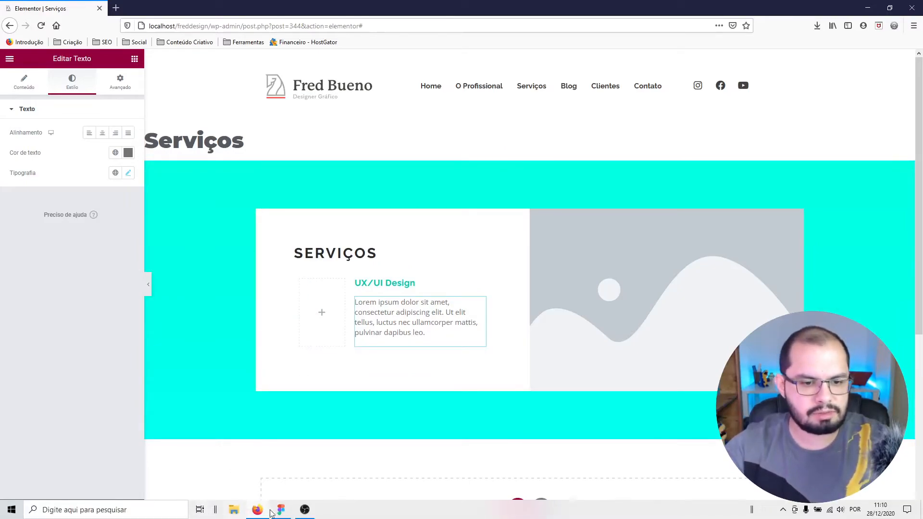
Switch to Figma, select the computer icon beside UX/UI Design, and add an export setting to it.
left_click(282, 510)
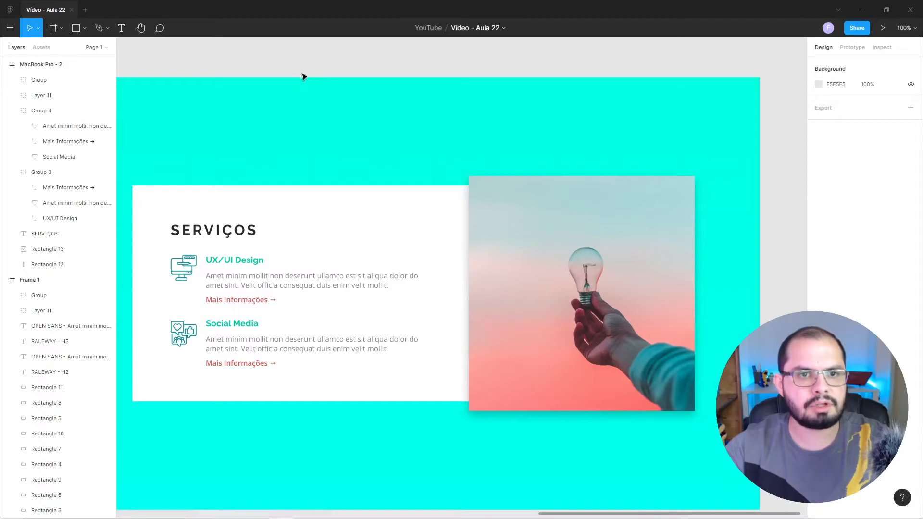
left_click(192, 268)
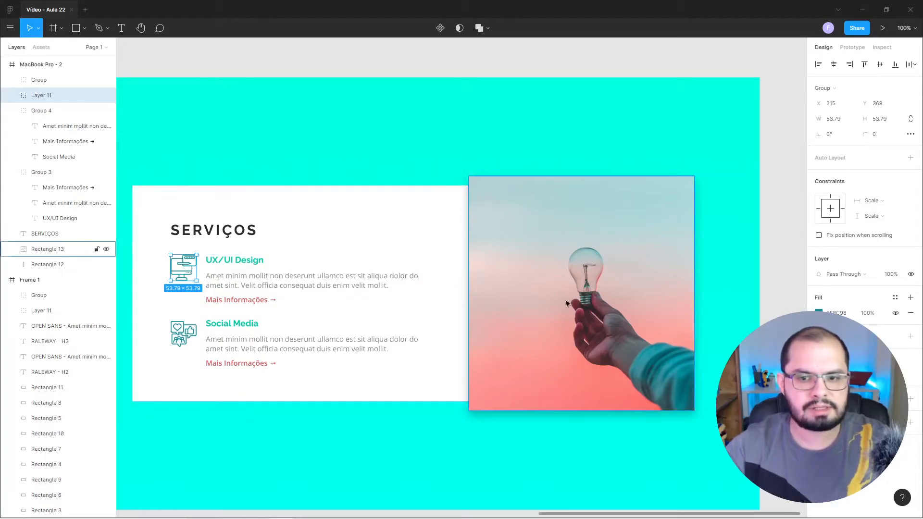
left_click(911, 424)
scroll(863, 269, "down", 1)
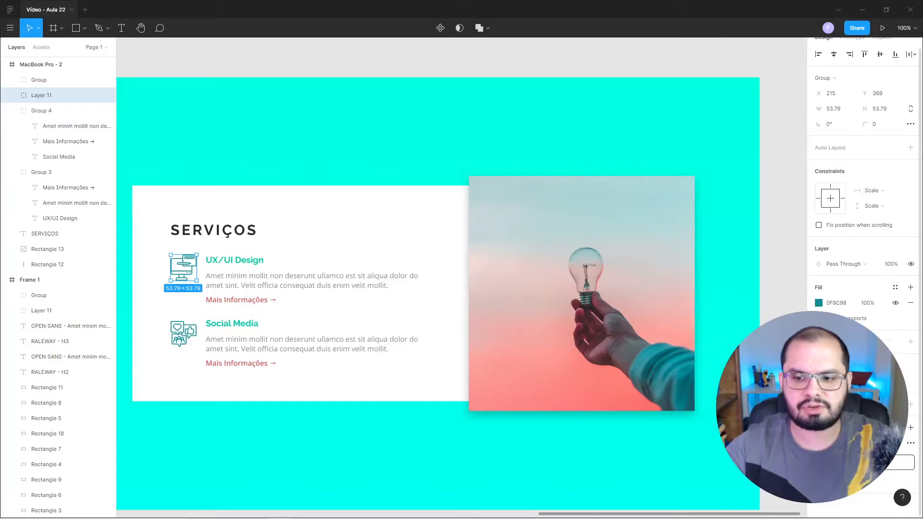
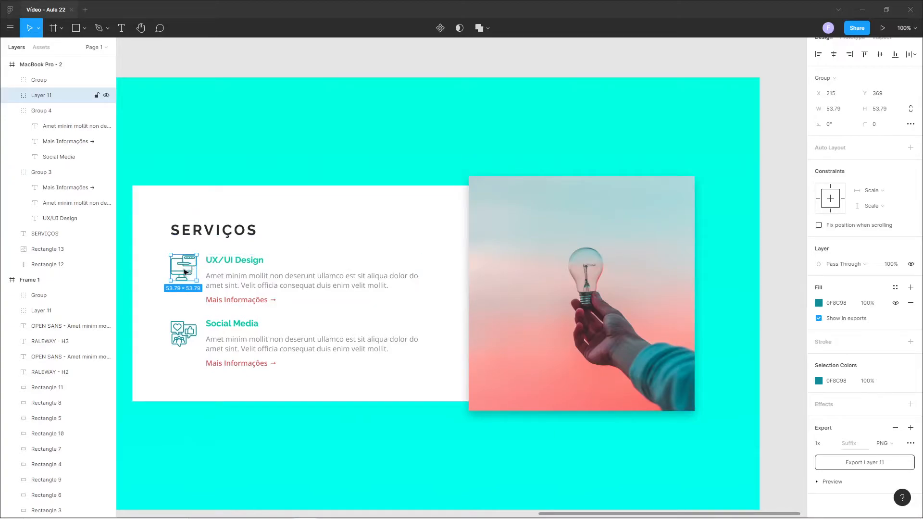
Recreate the computer icon's export setting with SVG as the format and show its export preview.
left_click(895, 428)
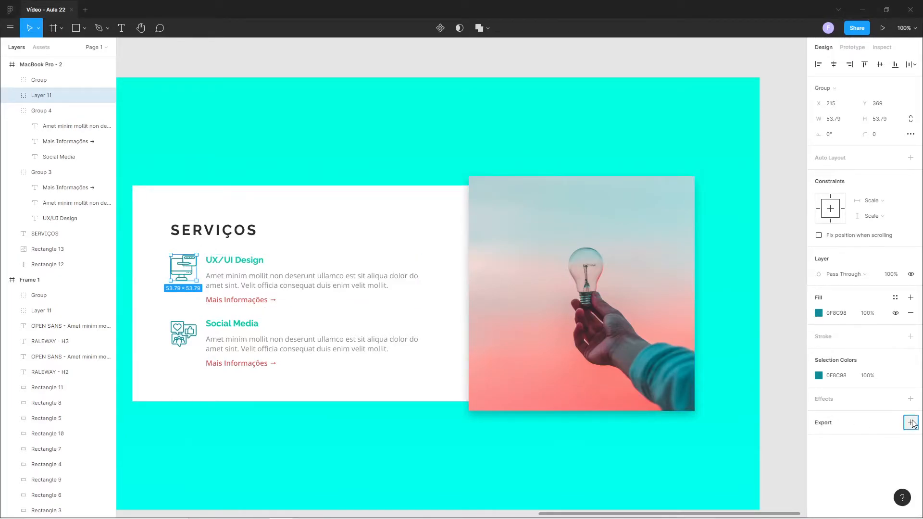
left_click(912, 423)
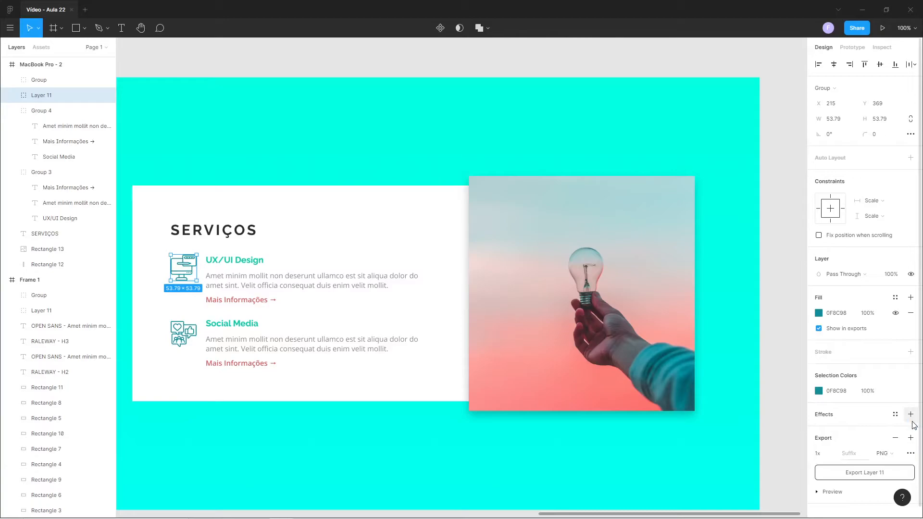
left_click(893, 454)
left_click(894, 476)
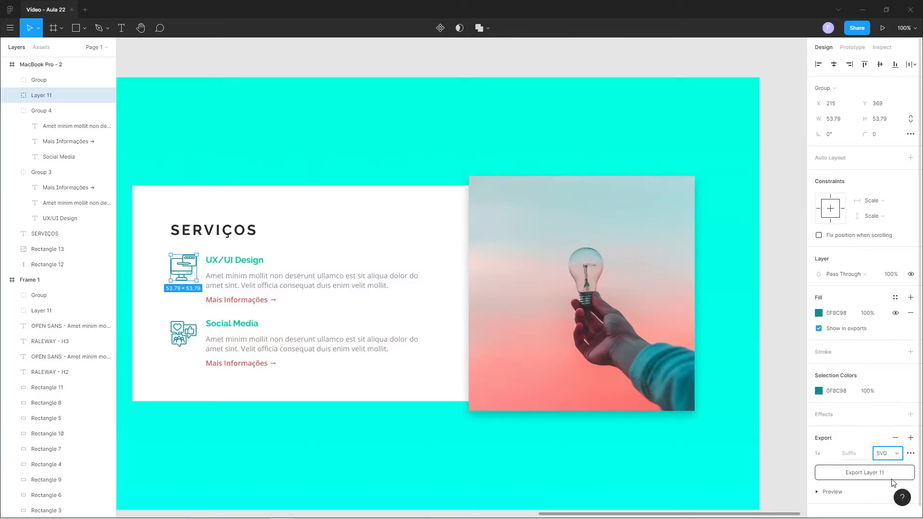
scroll(889, 479, "down", 1)
left_click(816, 483)
scroll(831, 470, "down", 3)
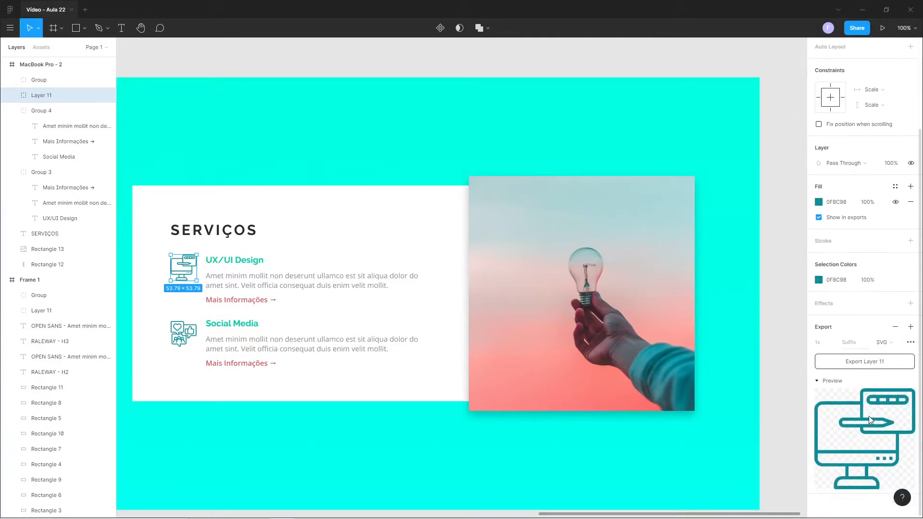
left_click(817, 382)
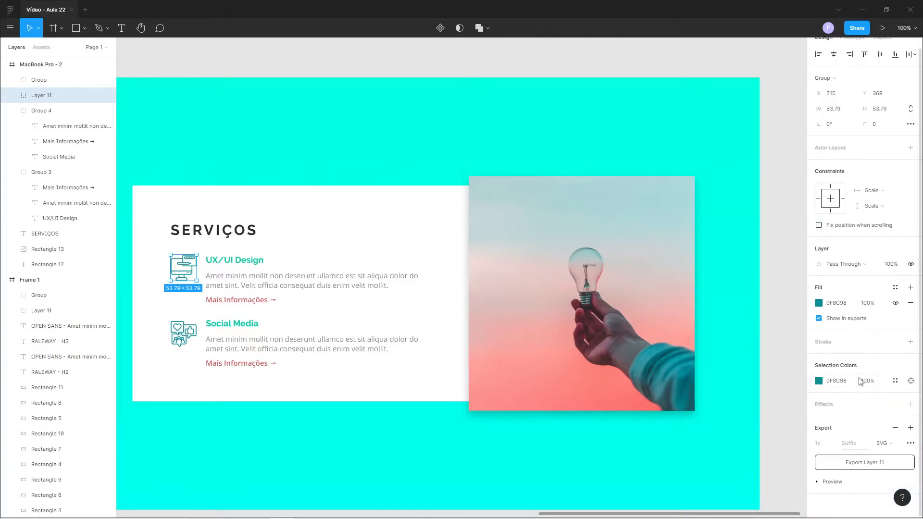
left_click(828, 482)
scroll(889, 442, "down", 3)
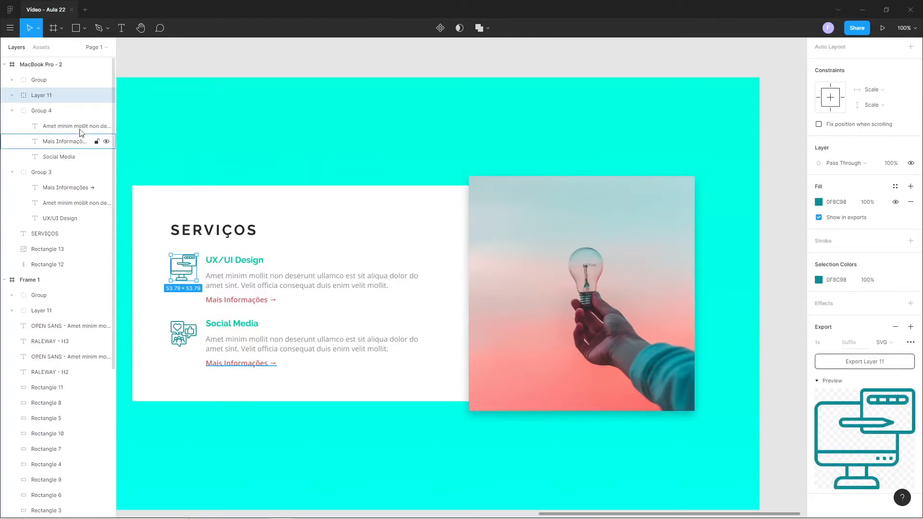
Rename the computer icon's layer to icone-uxuidesign.
double_click(42, 96)
type("icons-uxuidesig")
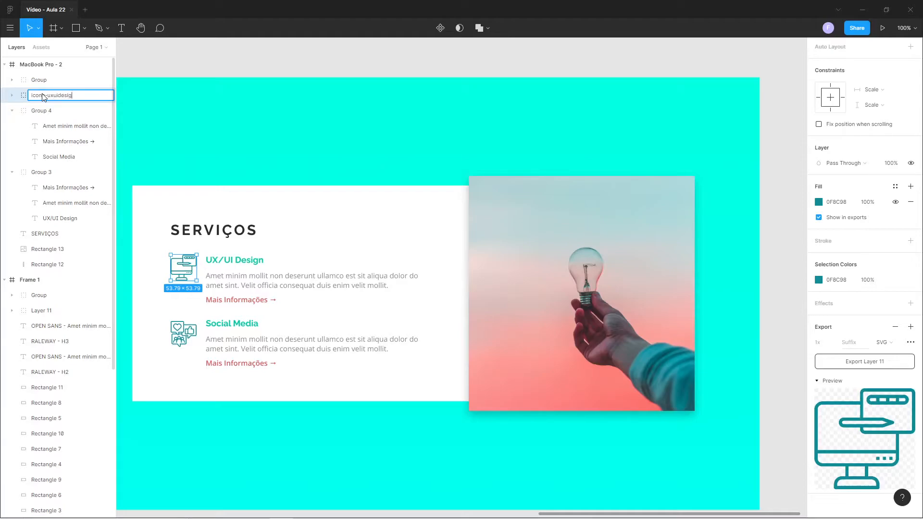
type("n")
key("Return")
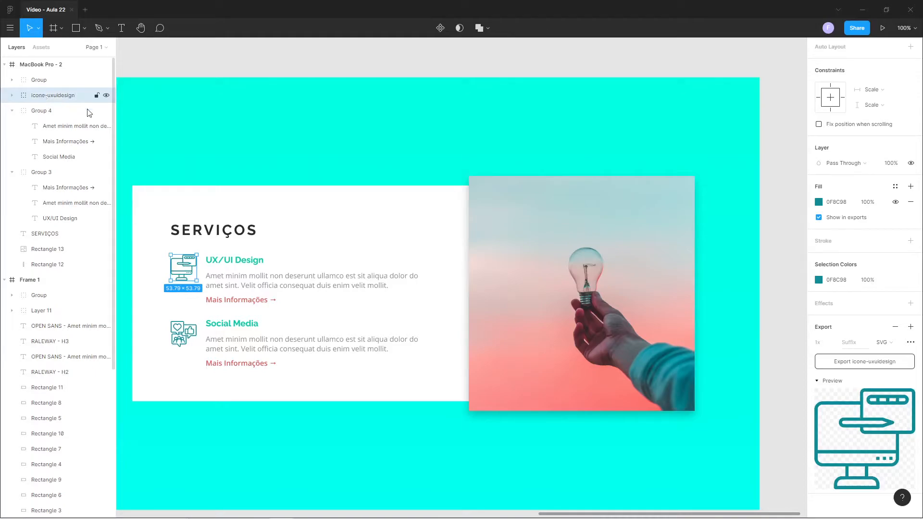
Export the icone-uxuidesign icon into the desktop folder Seção Serviços > Images > svg, keeping its name, and deselect it.
left_click(865, 366)
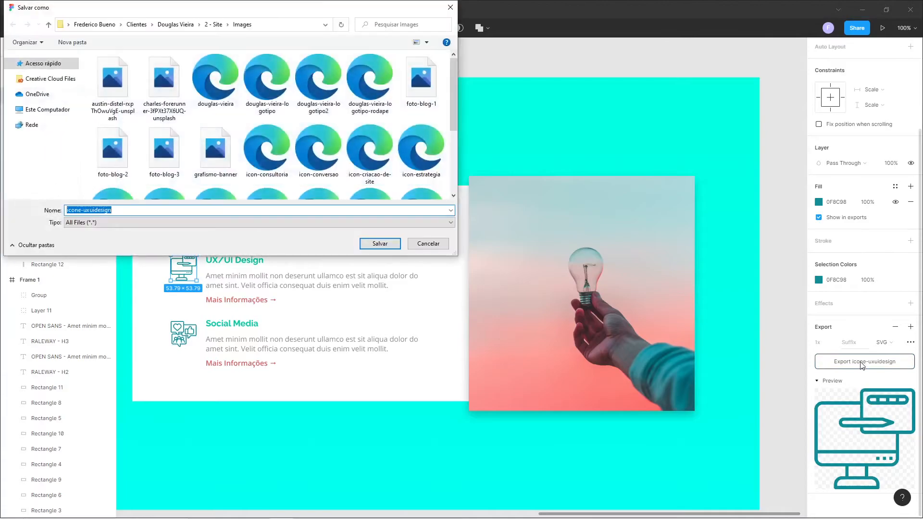
left_click(48, 109)
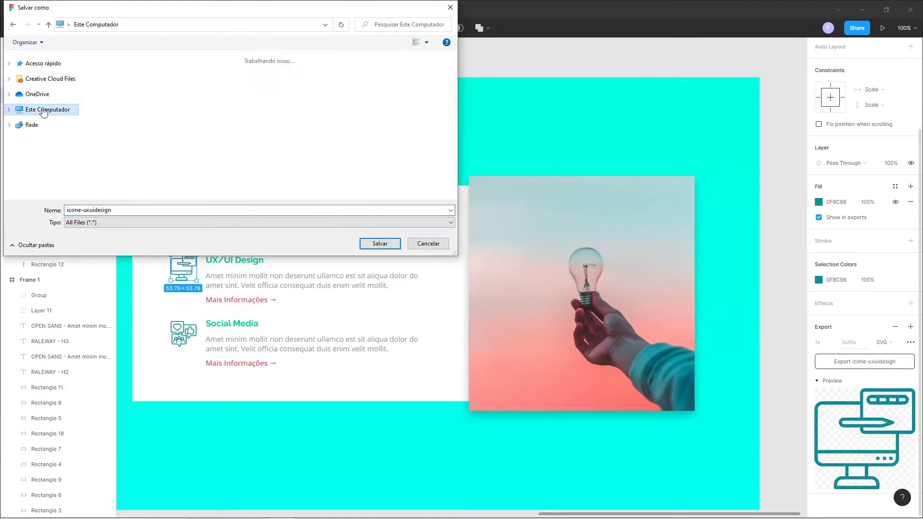
left_click(123, 80)
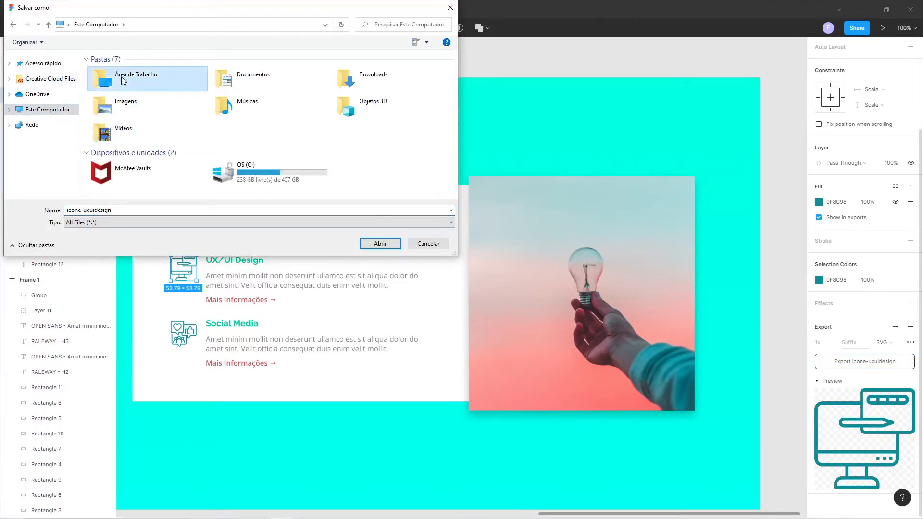
double_click(122, 80)
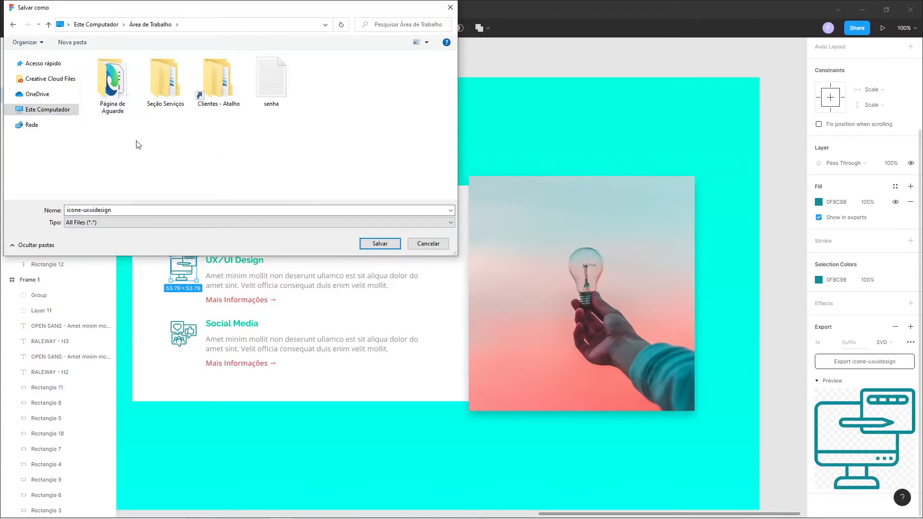
double_click(164, 92)
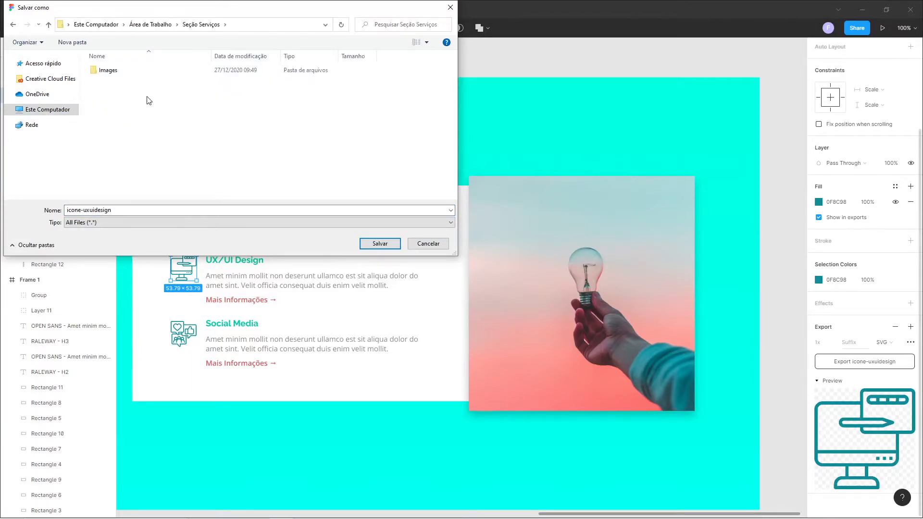
double_click(102, 71)
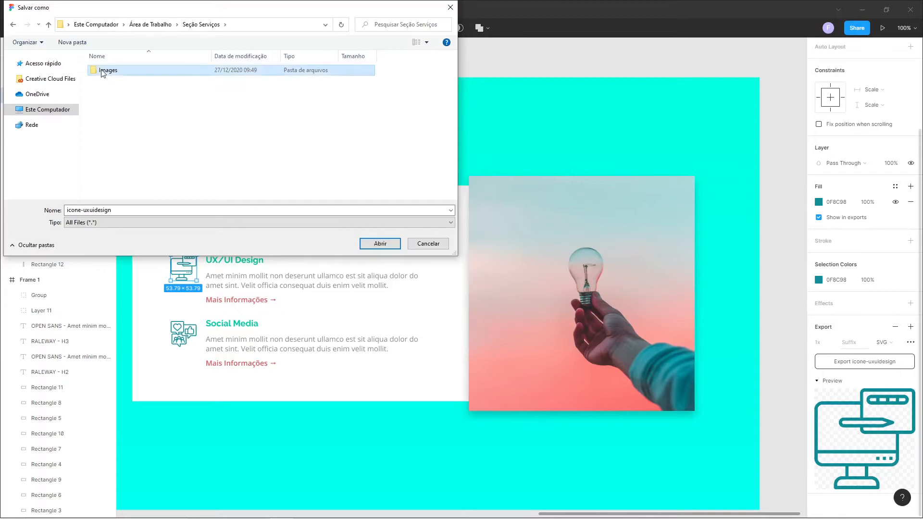
double_click(102, 80)
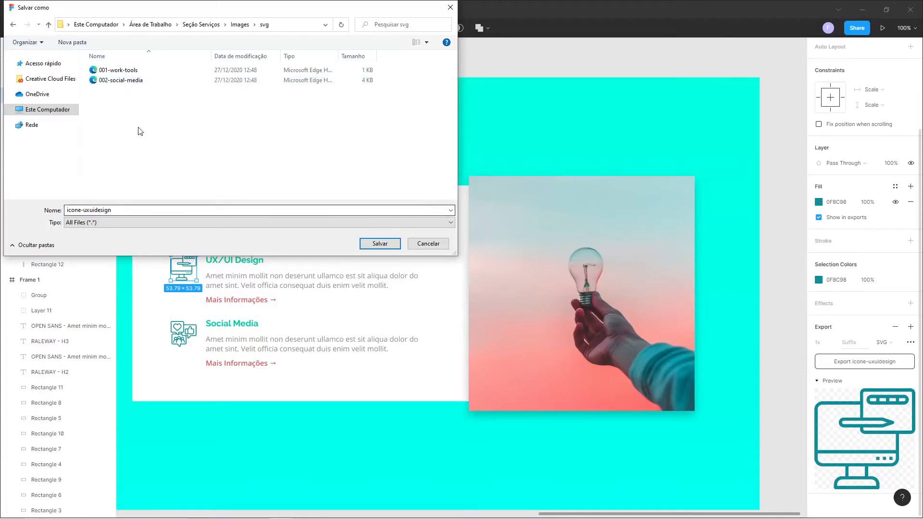
left_click(373, 252)
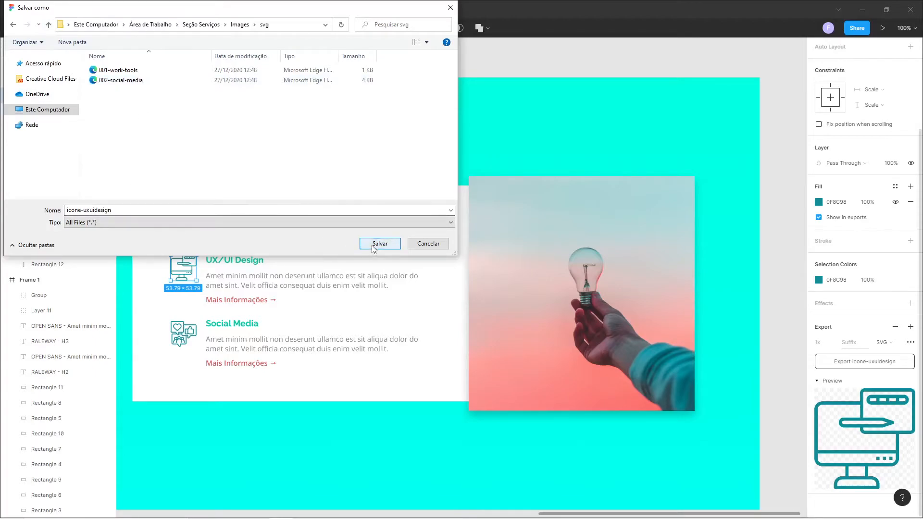
left_click(371, 61)
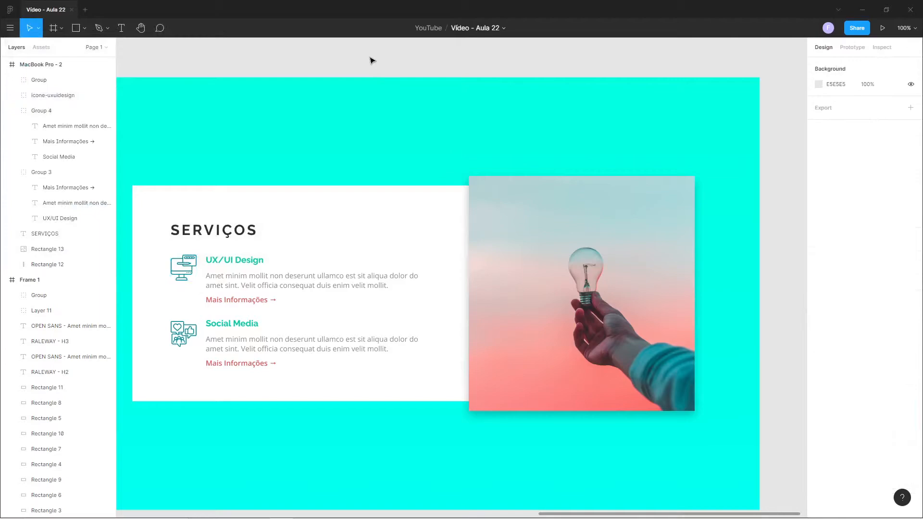
Rename the layer of the icon beside Social Media to icon-socialmedia.
left_click(191, 333)
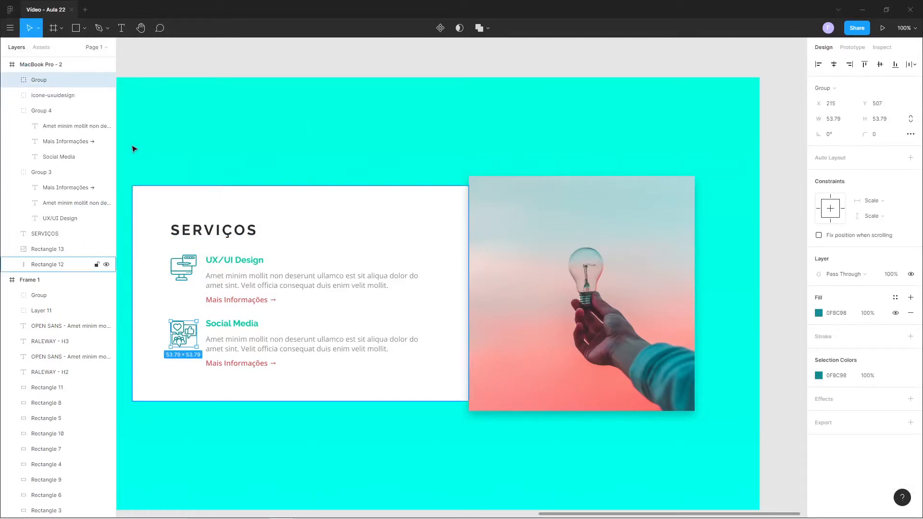
double_click(34, 76)
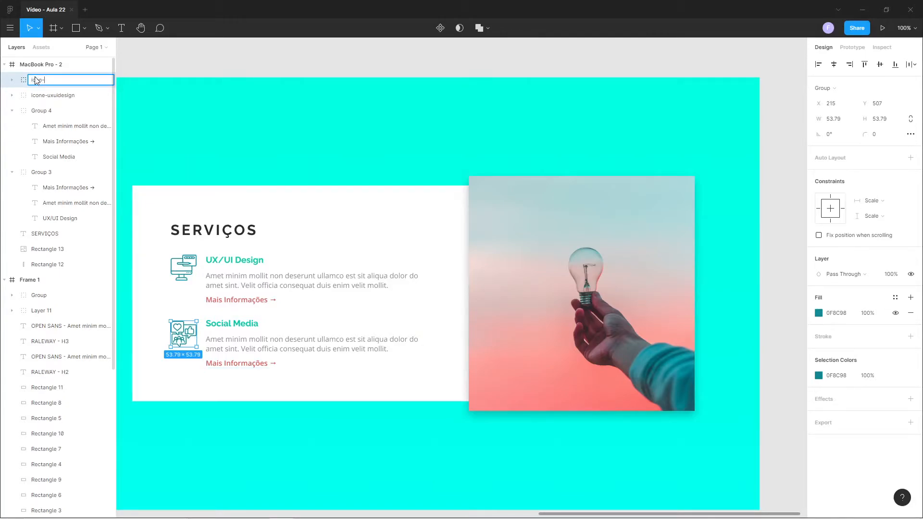
type("icone-socialmedia")
key("Return")
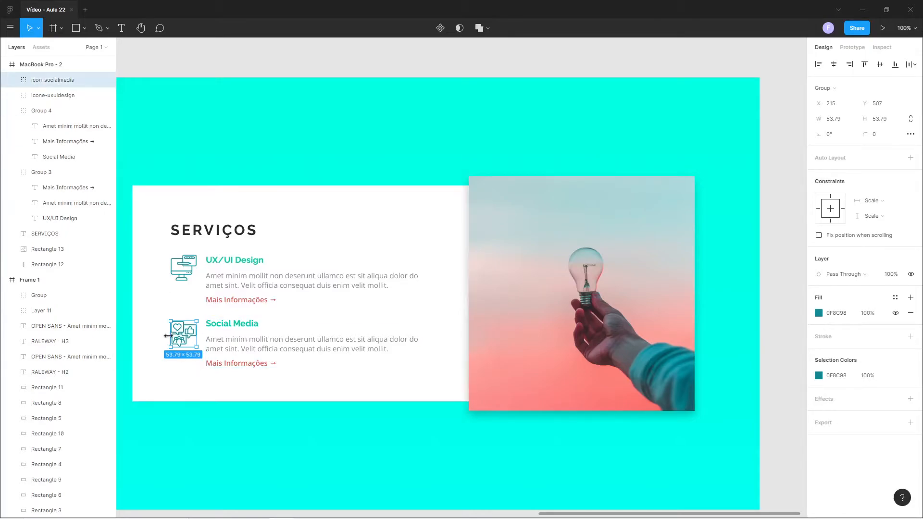
Export the icon-socialmedia icon as SVG into the same svg folder and deselect it.
left_click(910, 423)
scroll(876, 408, "down", 3)
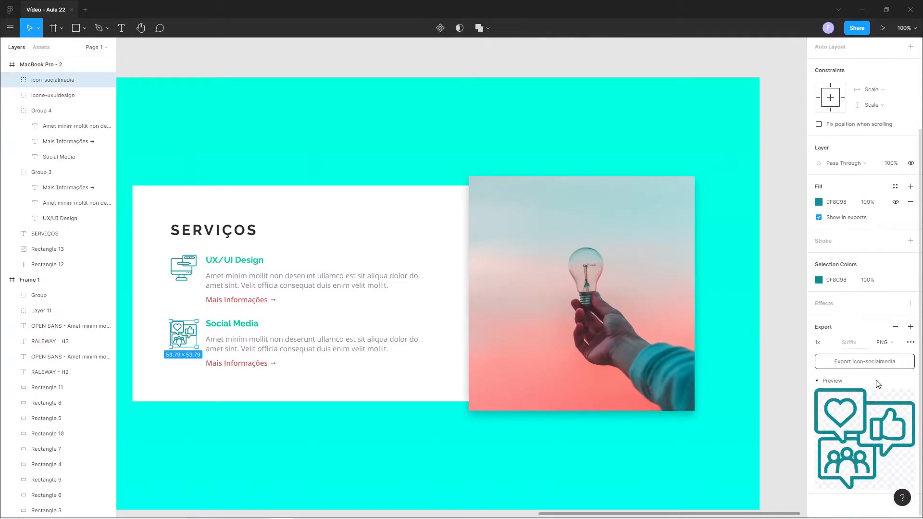
left_click(890, 342)
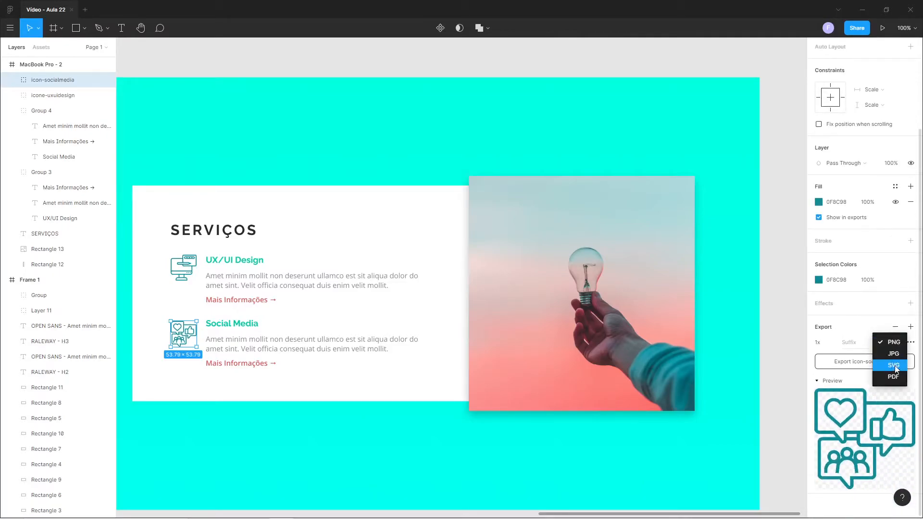
left_click(895, 365)
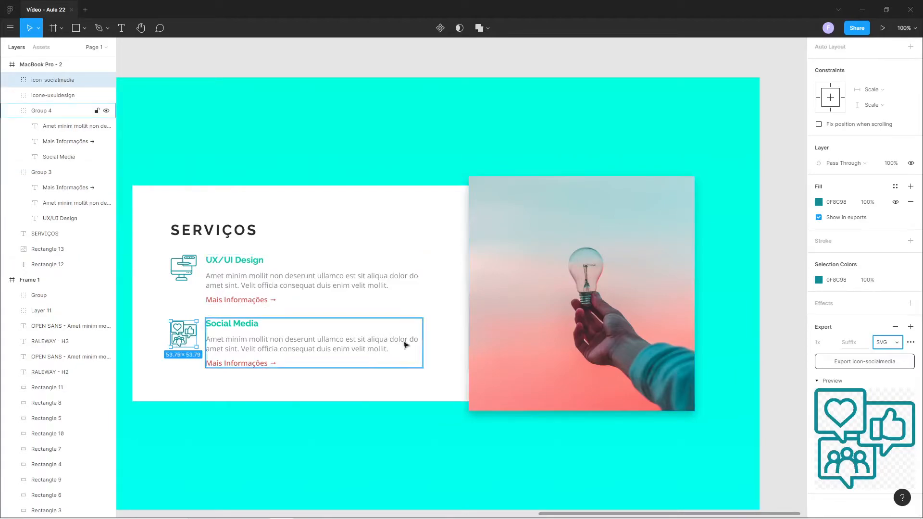
left_click(852, 366)
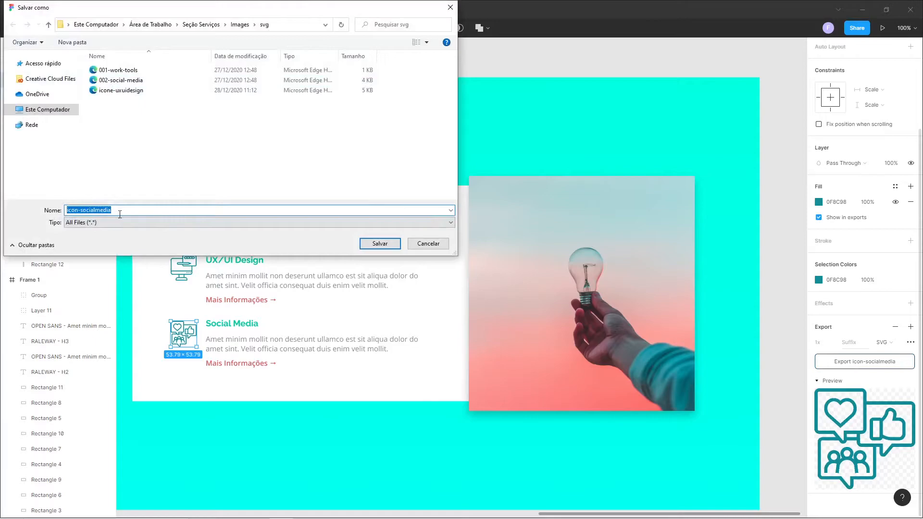
left_click(379, 246)
left_click(363, 70)
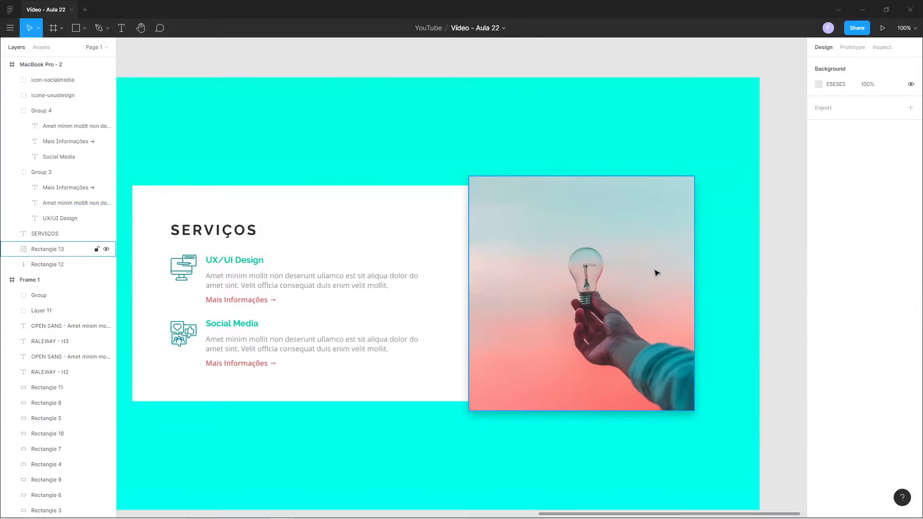
Hide the light bulb photo's drop shadow and enlarge the photo to about 671 × 757.
left_click(565, 250)
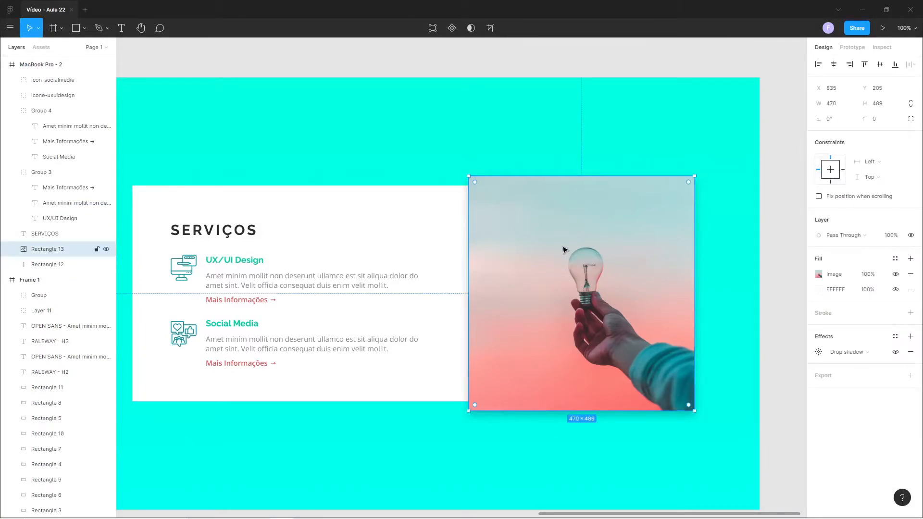
left_click(896, 353)
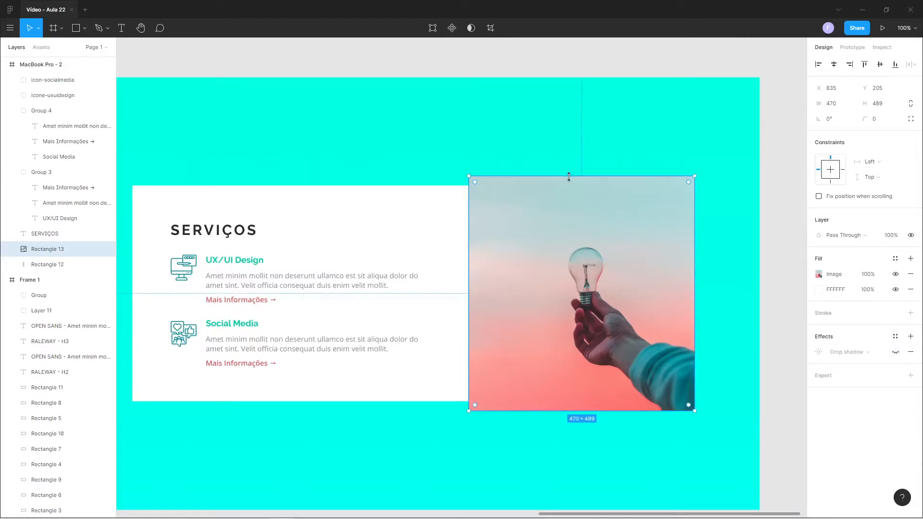
left_click_drag(569, 177, 570, 149)
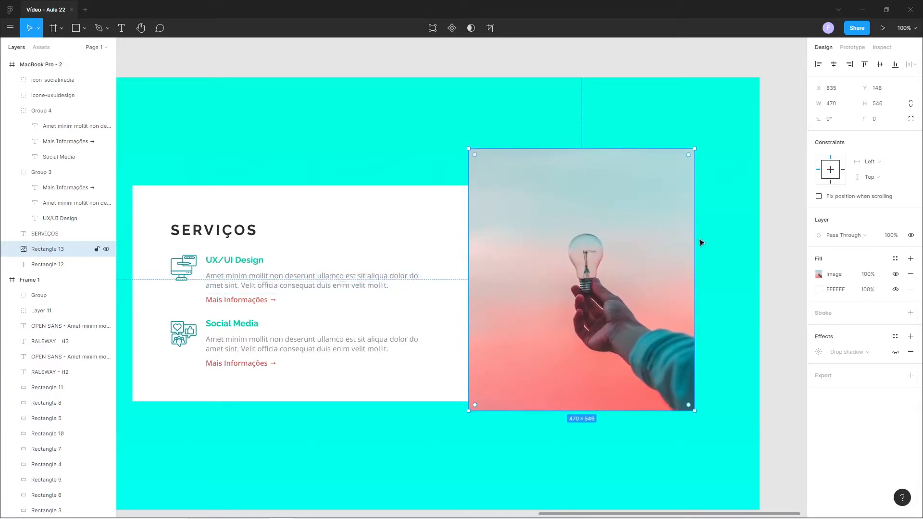
left_click_drag(696, 232, 714, 232)
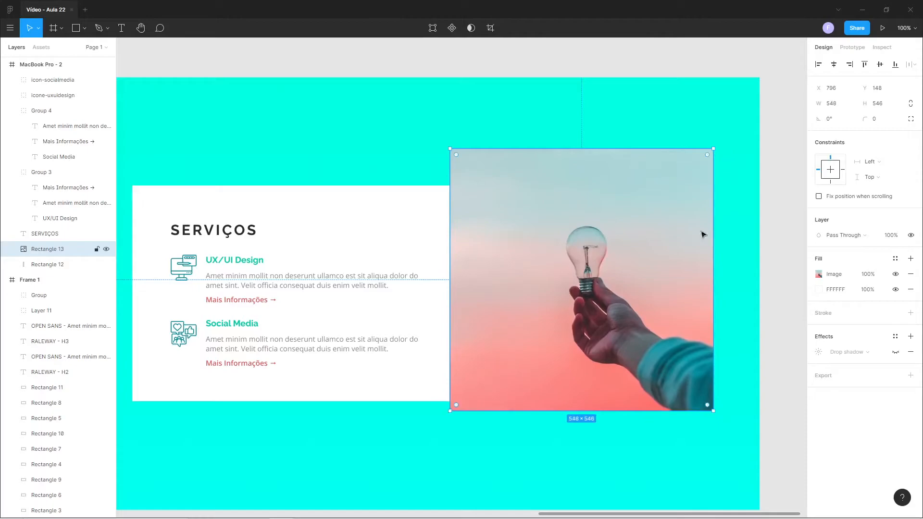
left_click_drag(615, 144, 615, 92)
left_click_drag(616, 408, 616, 439)
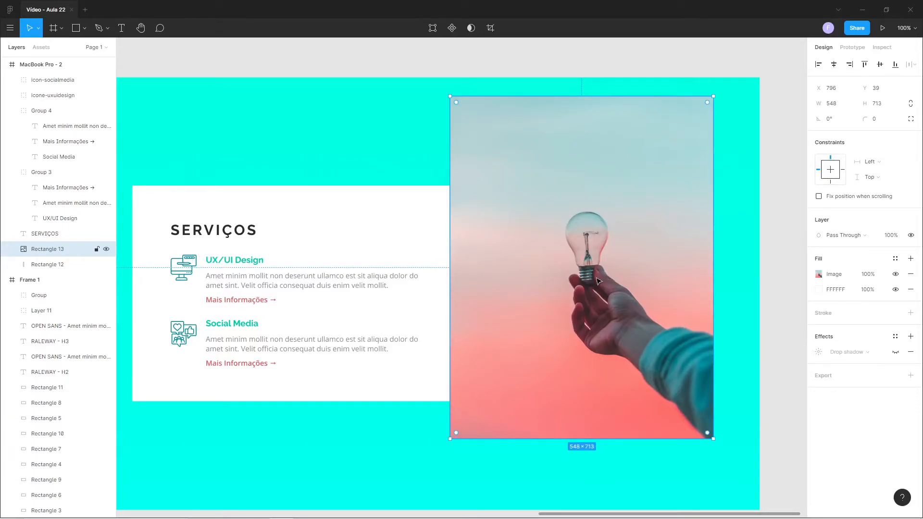
left_click_drag(448, 122, 406, 123)
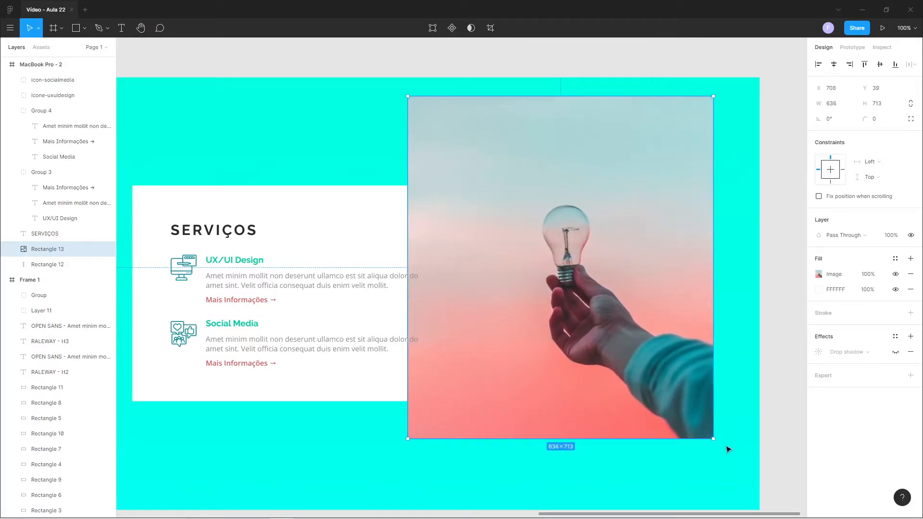
left_click_drag(714, 439, 731, 460)
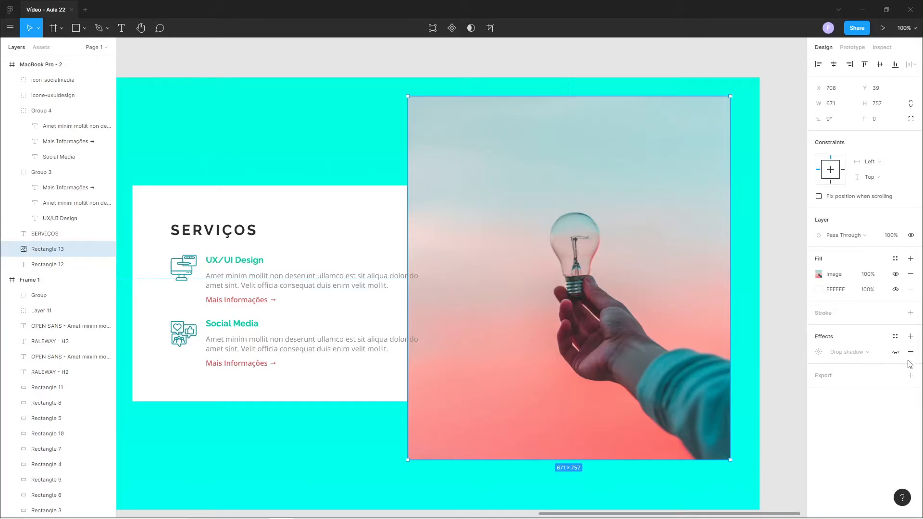
Add a JPG export setting to the light bulb photo and rename its layer to foto-marketing.
left_click(912, 376)
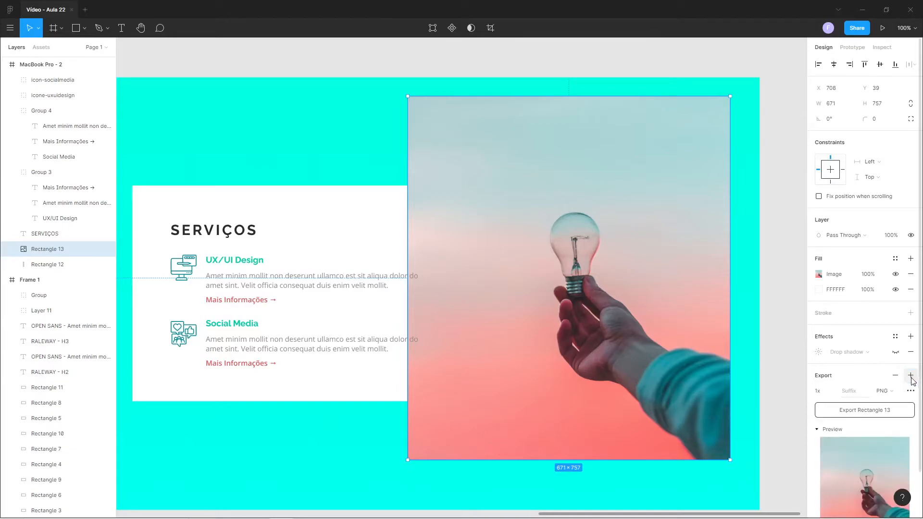
left_click(891, 391)
left_click(895, 404)
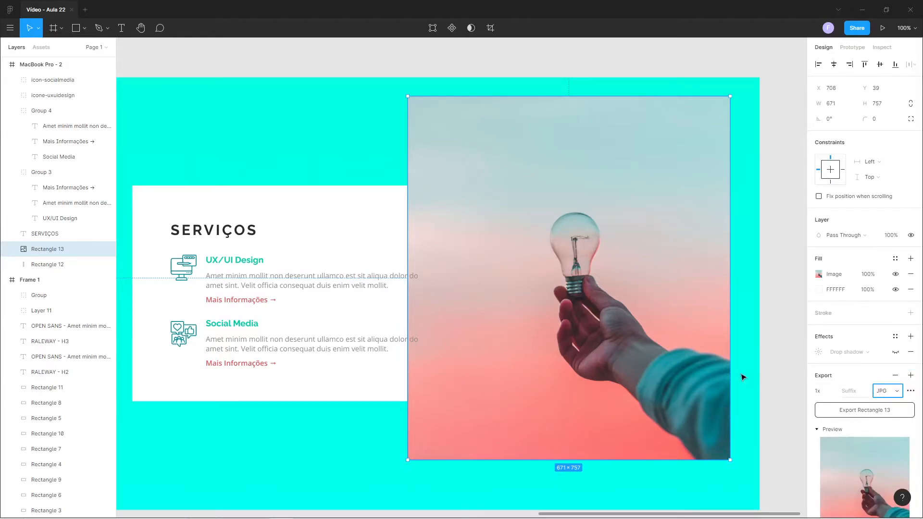
double_click(46, 251)
type("foto-marketing")
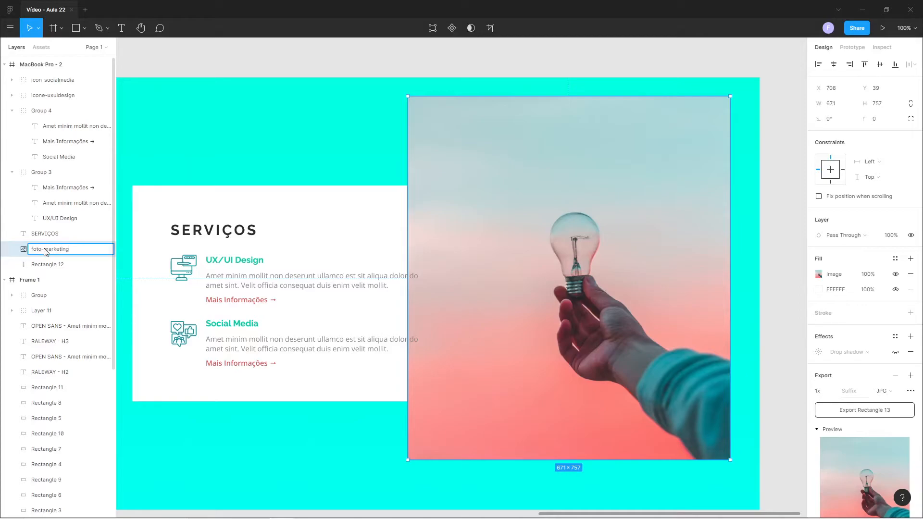
key("Return")
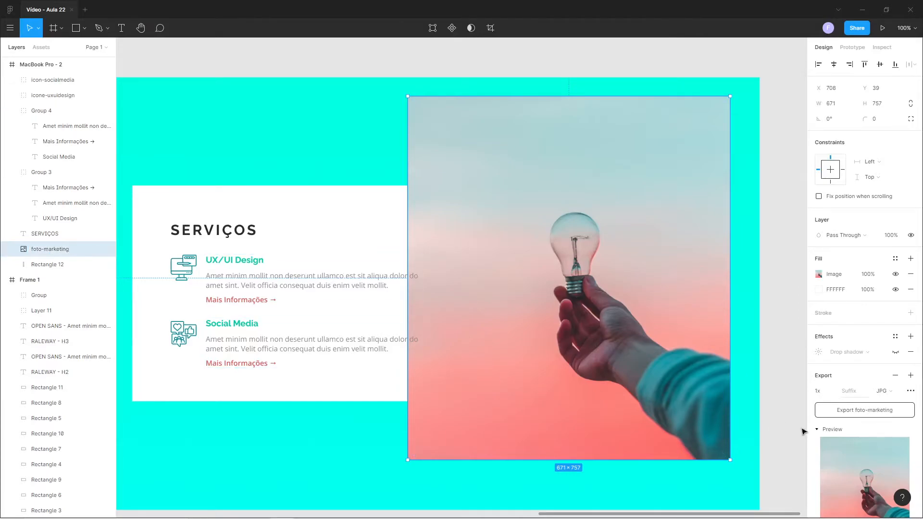
Export the foto-marketing photo as JPG into the svg folder of Seção Serviços.
left_click(863, 413)
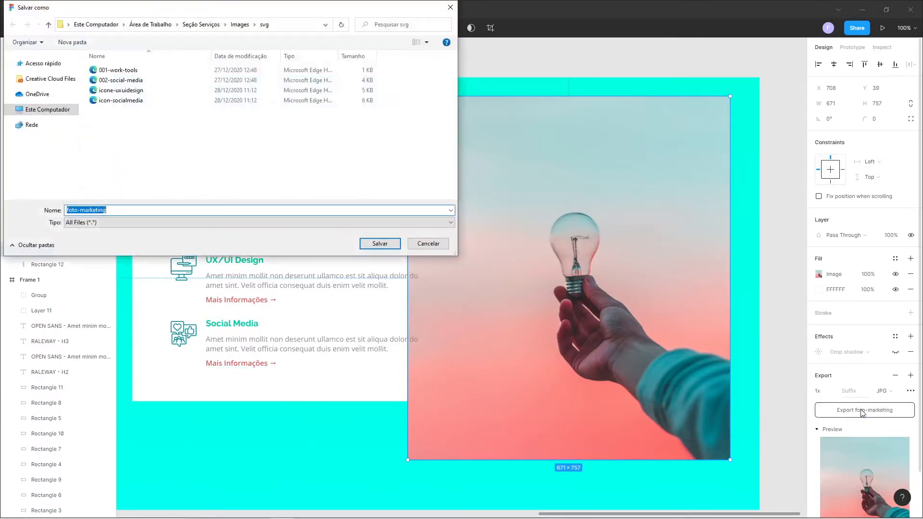
left_click(380, 243)
Undo the light bulb photo's rename, export setting, enlargement and shadow hiding, and deselect it.
key("ctrl+z")
key("ctrl+z")
key("ctrl+z")
key("ctrl+z")
key("ctrl+z")
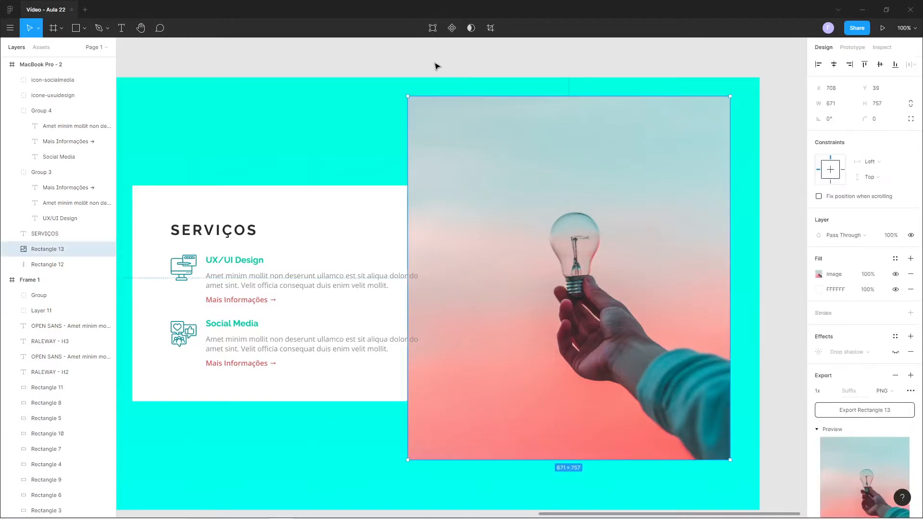
key("ctrl+z")
key("ctrl+z")
key("ctrl+z")
key("ctrl+z")
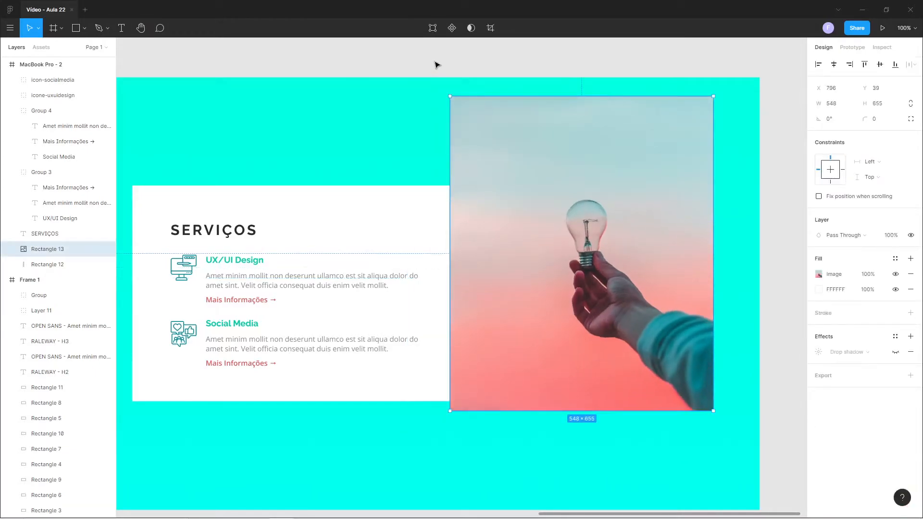
key("ctrl+z")
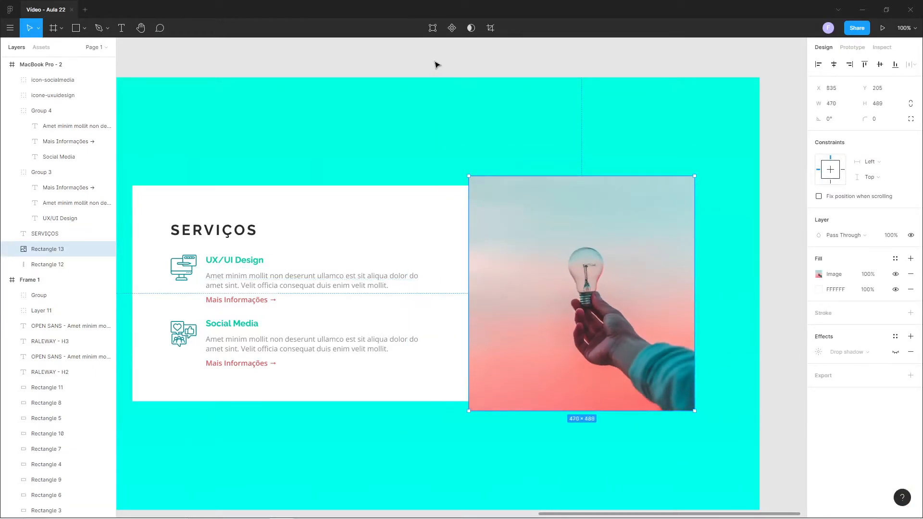
key("ctrl+z")
left_click(434, 64)
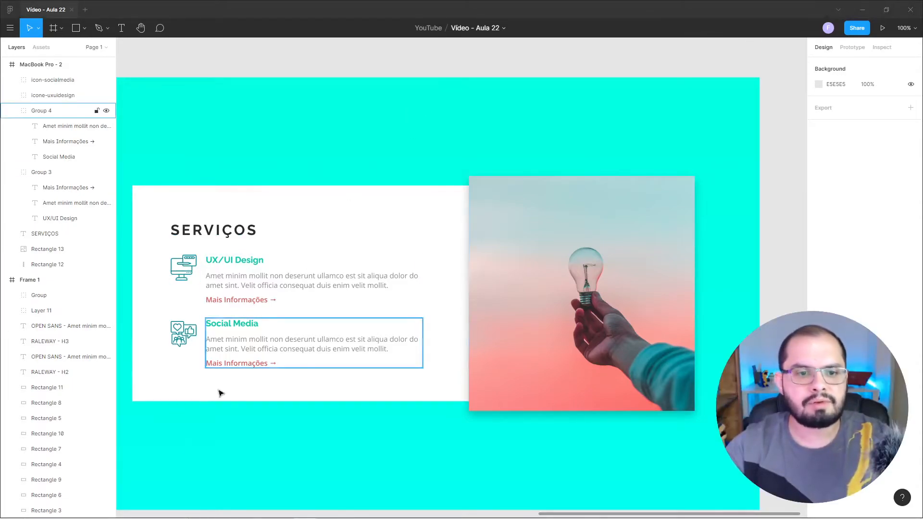
Switch to the Elementor page in Firefox and add an Image widget sized Tela cheia to the empty column beside UX/UI Design.
mouse_move(161, 515)
mouse_move(261, 513)
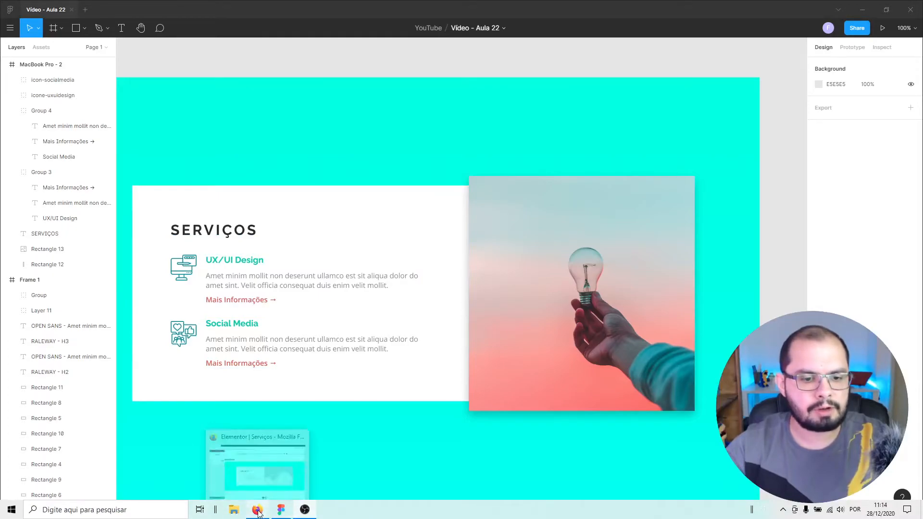
left_click(257, 462)
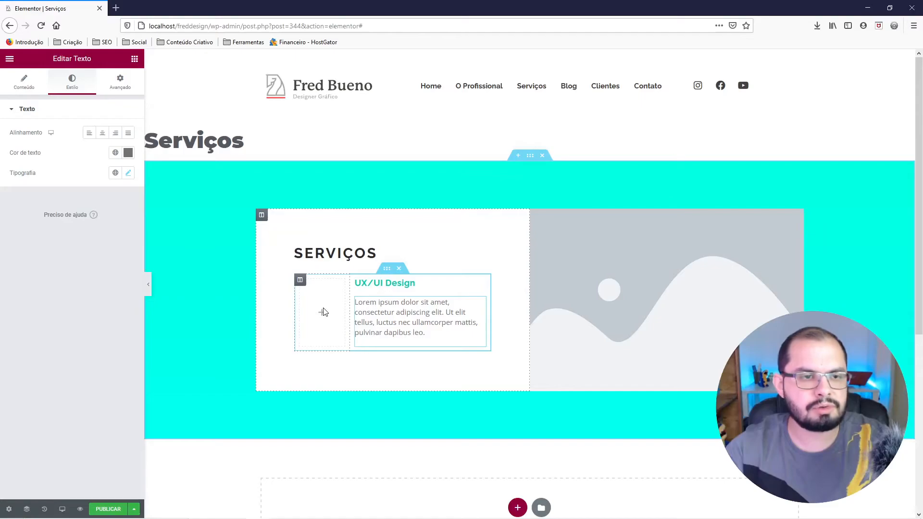
left_click(131, 58)
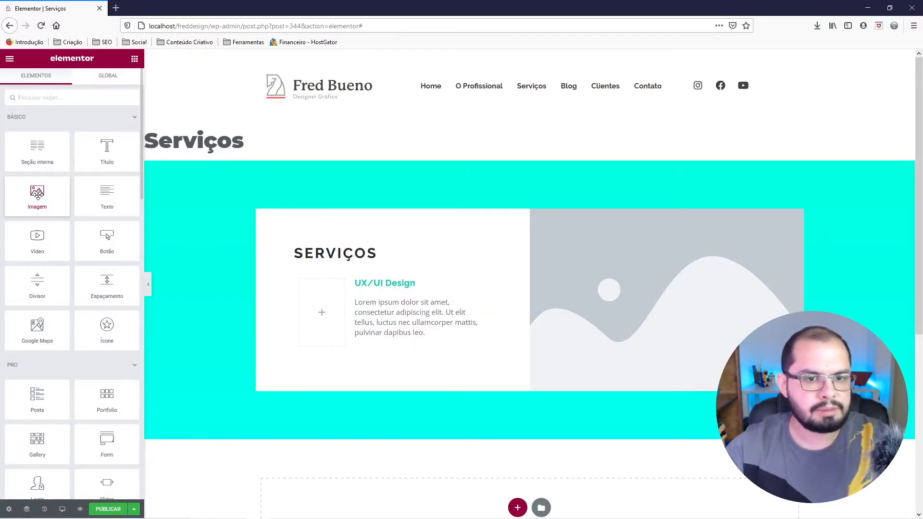
left_click_drag(37, 193, 336, 322)
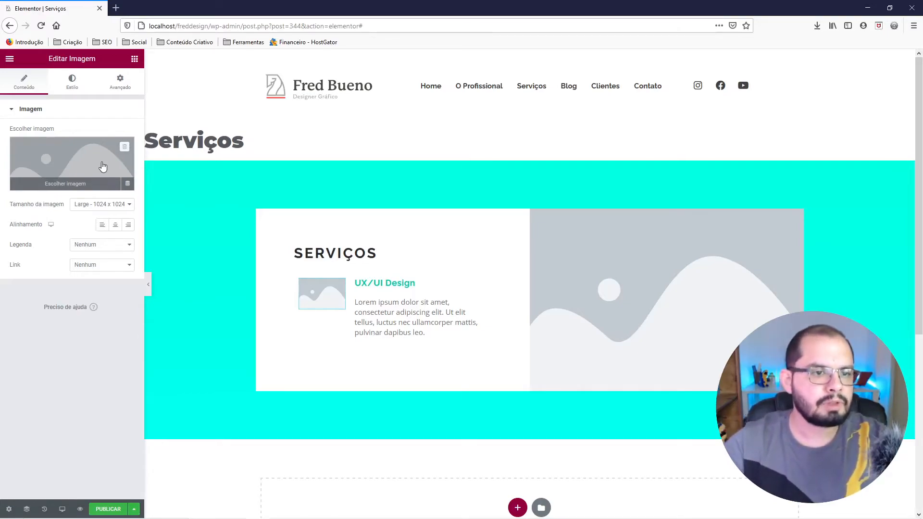
left_click(95, 207)
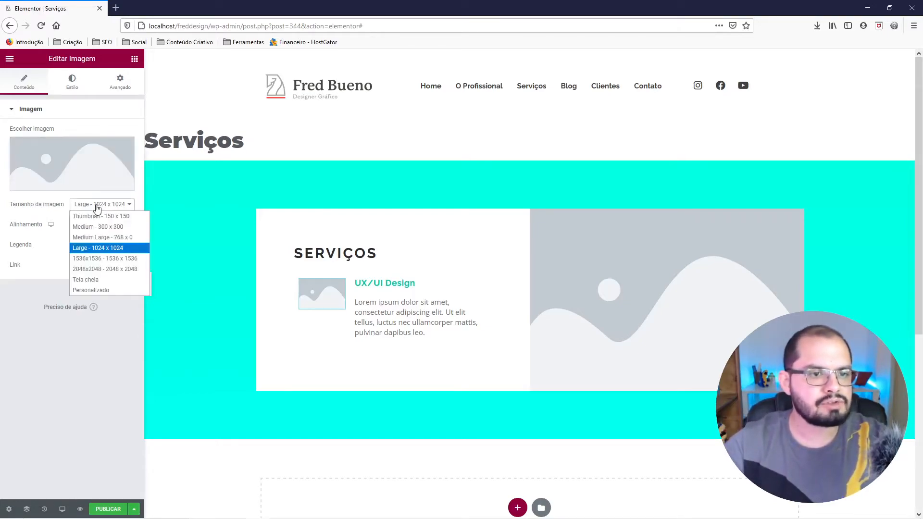
left_click(93, 283)
Upload icone-uxuidesign, icon-socialmedia and foto-marketing from Seção Serviços > Images > svg to the media library.
left_click(79, 163)
left_click(53, 99)
left_click(435, 265)
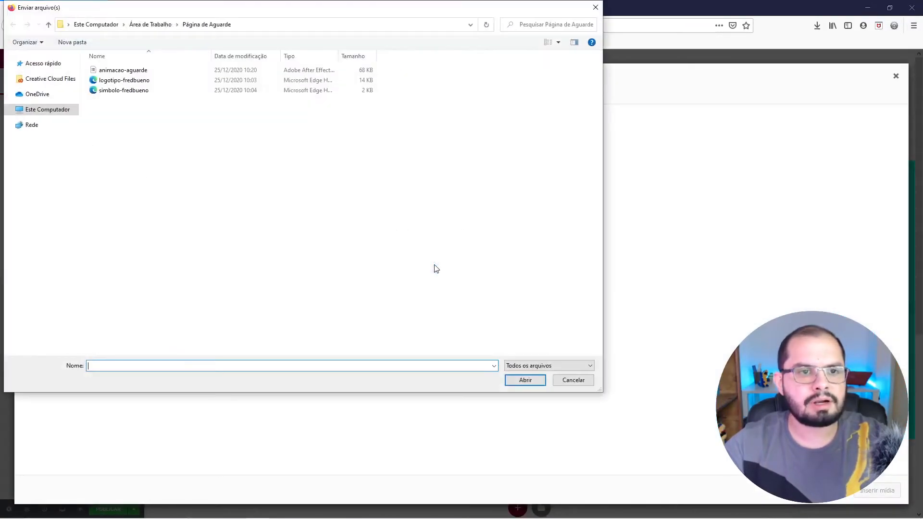
left_click(147, 25)
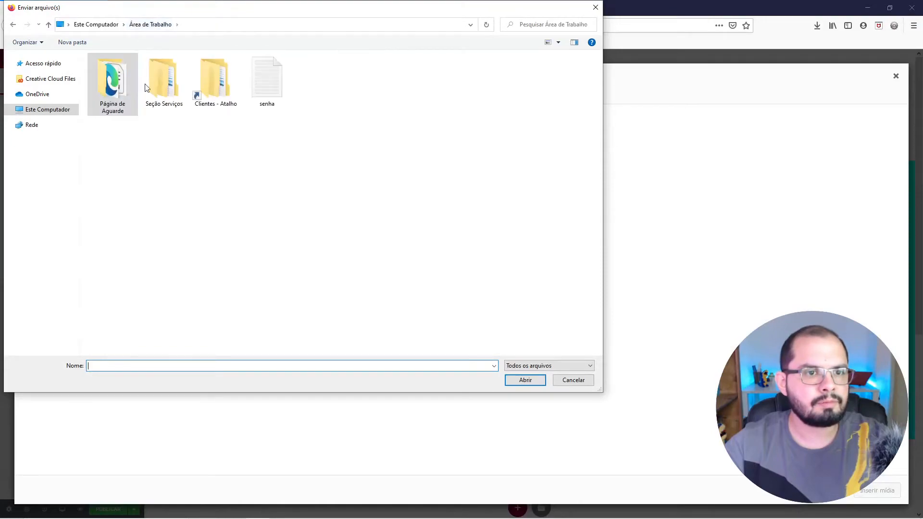
double_click(164, 80)
double_click(104, 71)
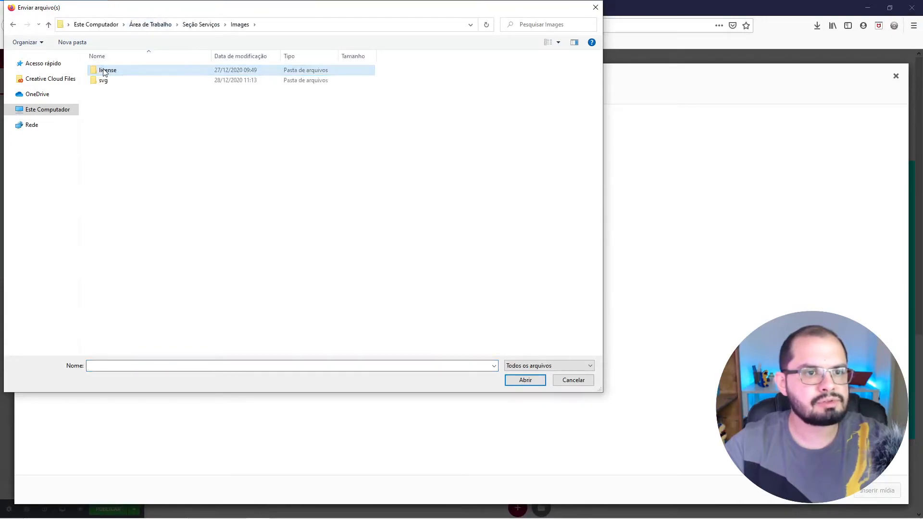
double_click(103, 81)
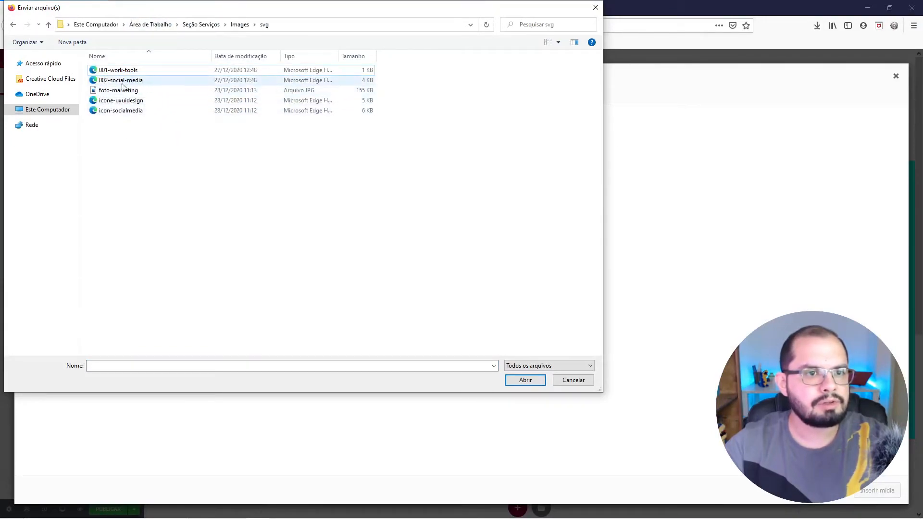
left_click(121, 100)
left_click(122, 110, "ctrl")
left_click(123, 93, "ctrl")
left_click(514, 383)
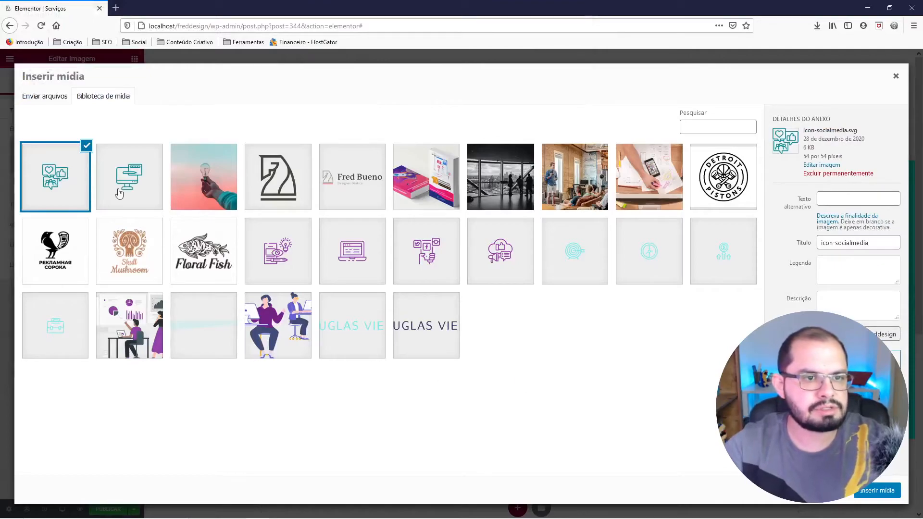
Insert icone-uxuidesign.svg into the image widget beside UX/UI Design and align it to the left.
left_click(109, 177)
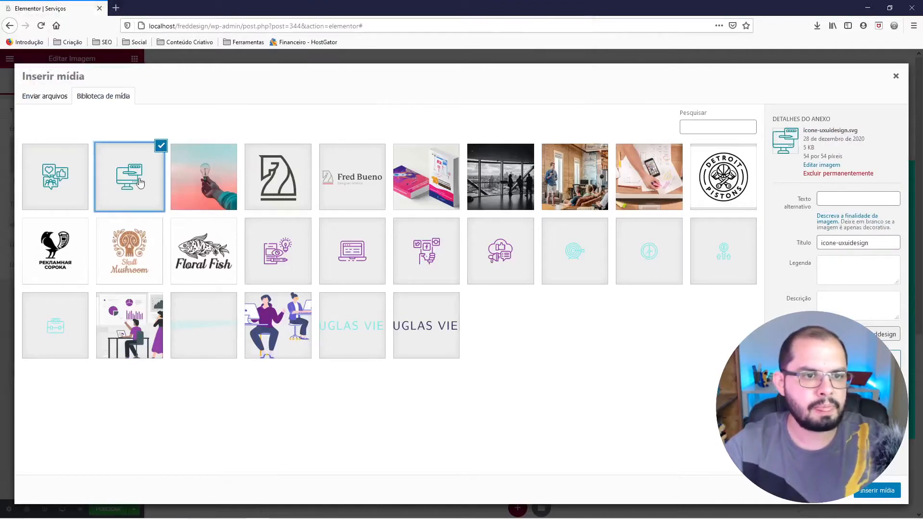
left_click(861, 492)
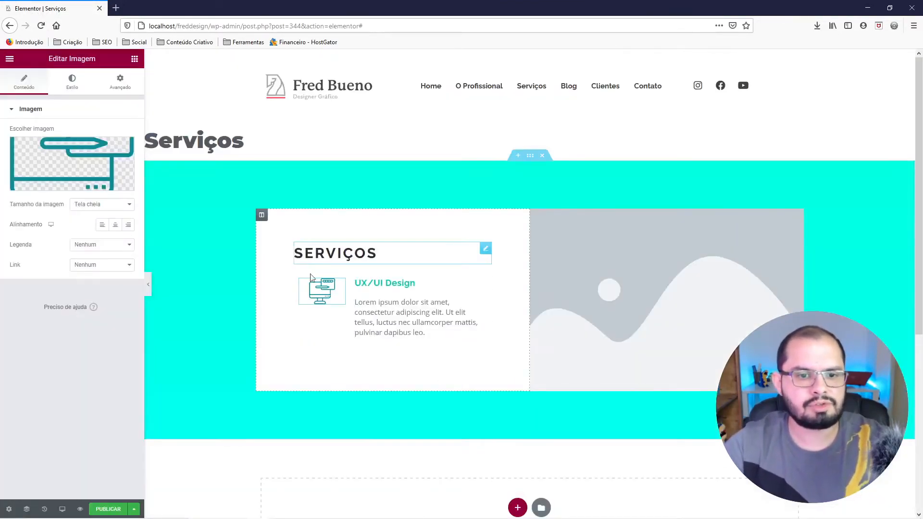
left_click(102, 224)
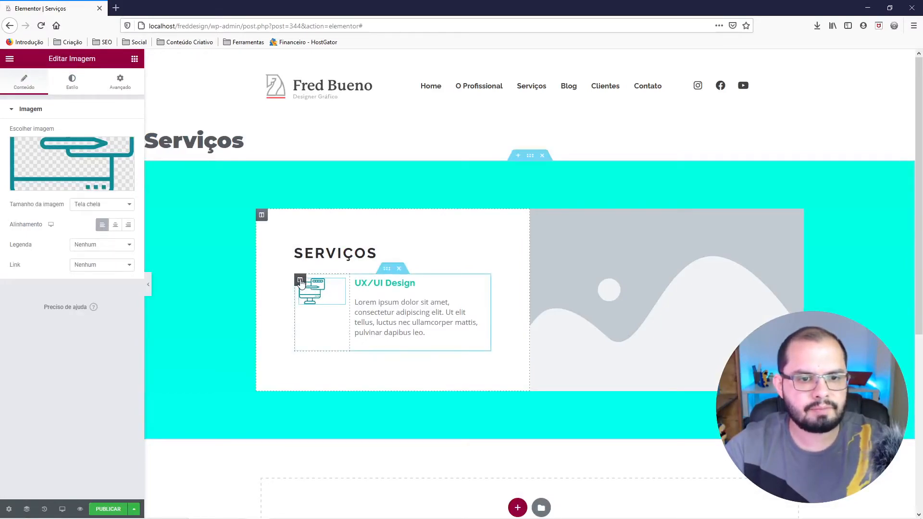
Set the padding of the inner section's icon and text columns to 0 and narrow the icon column to about the icon's width.
right_click(300, 283)
left_click(310, 290)
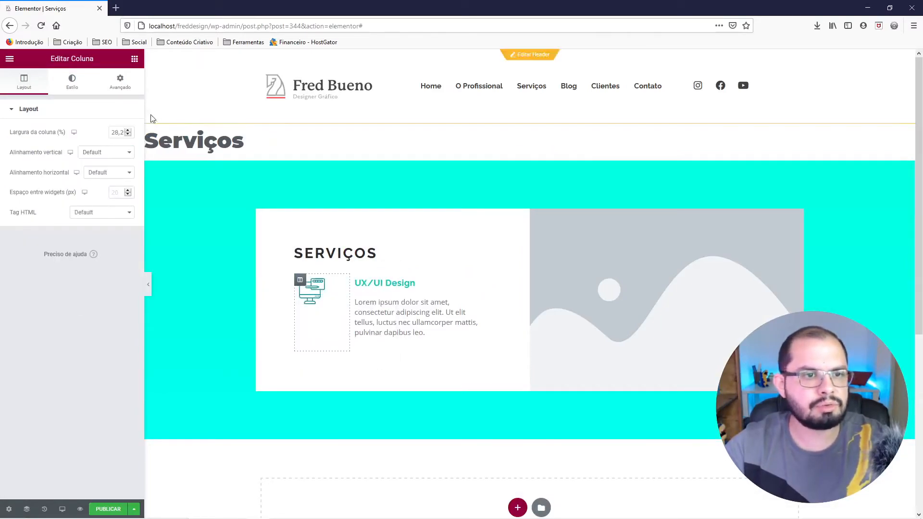
left_click(123, 84)
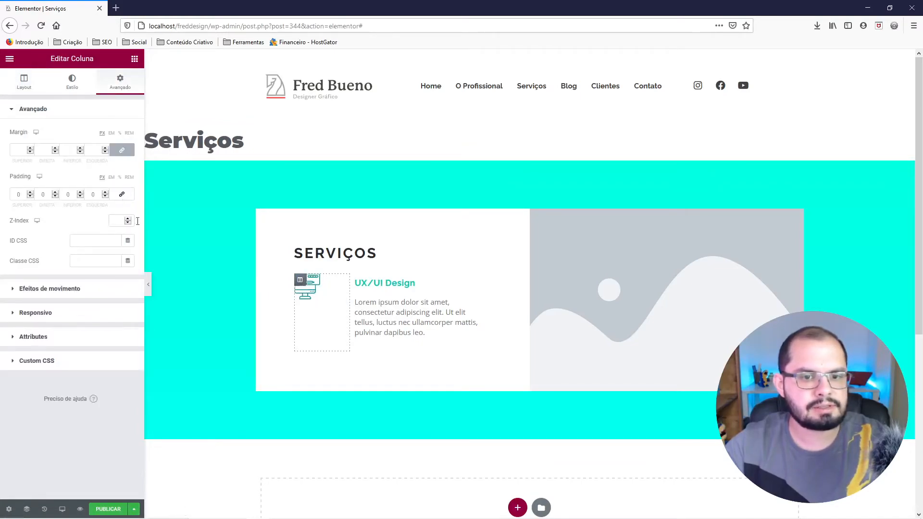
right_click(356, 283)
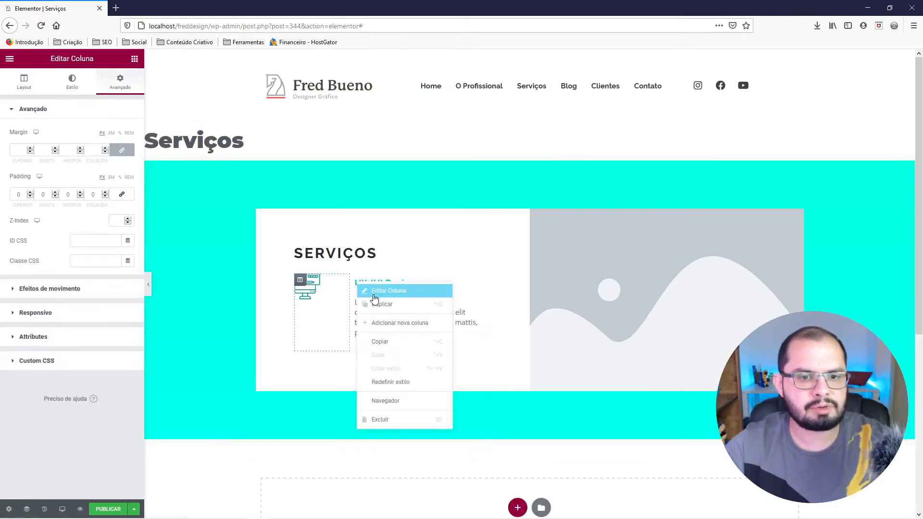
left_click(375, 294)
left_click(120, 82)
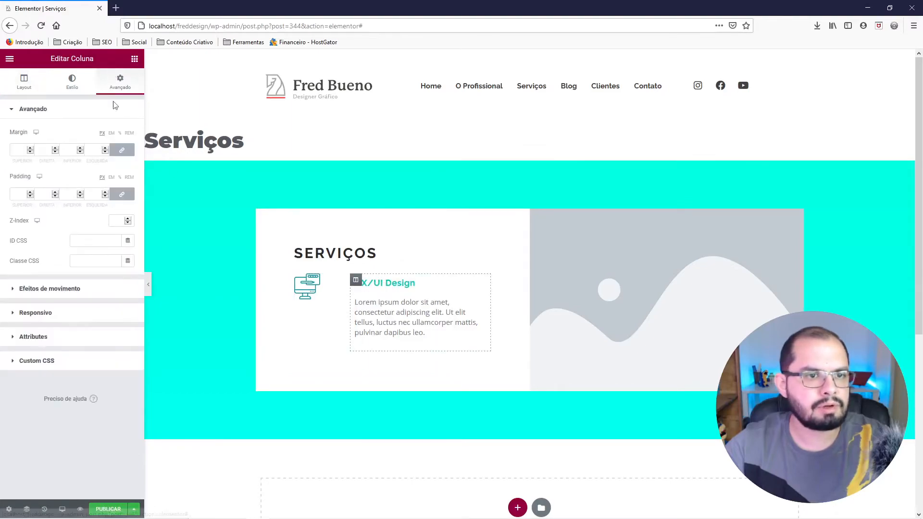
left_click(122, 194)
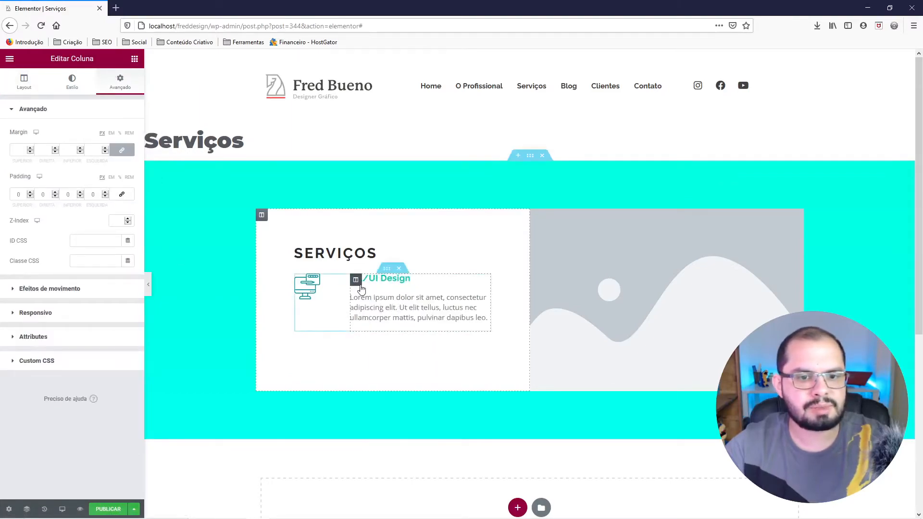
left_click_drag(354, 291, 330, 288)
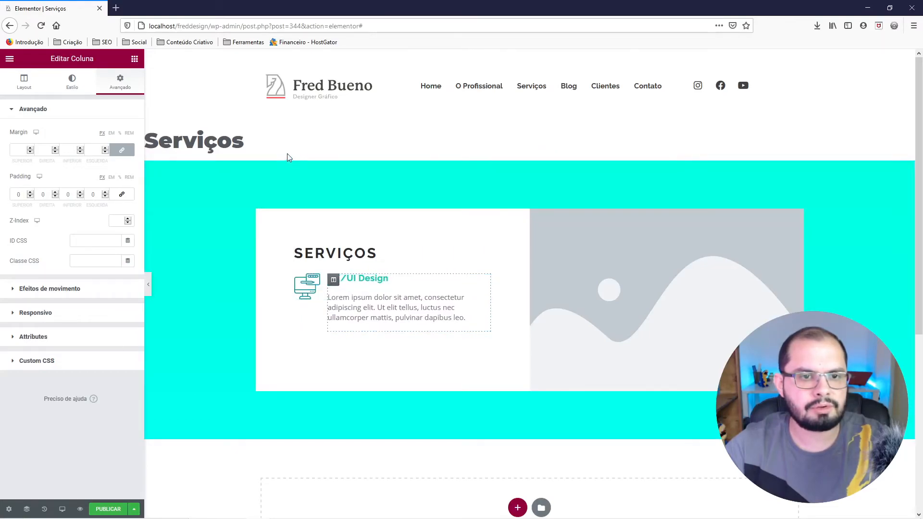
Compare the placeholder image and service text with the Serviços layout in Figma, and return to Elementor in Firefox.
left_click(573, 350)
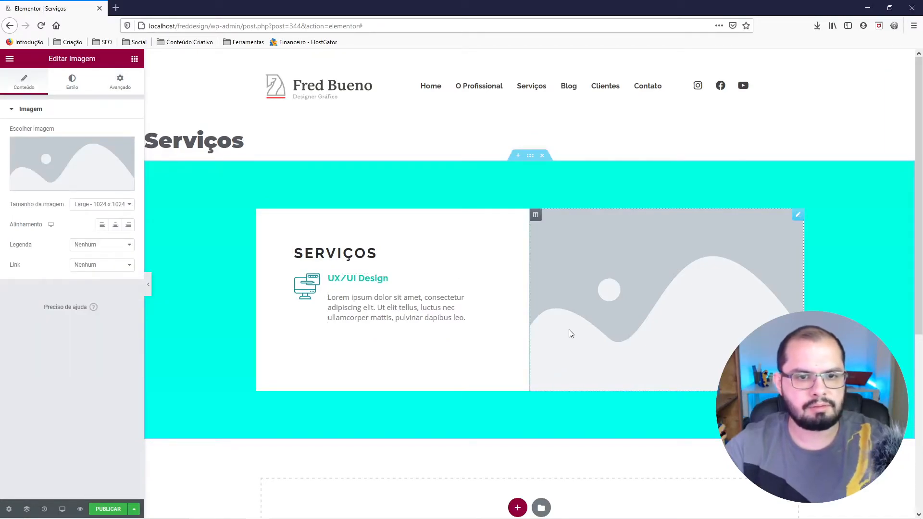
key("alt")
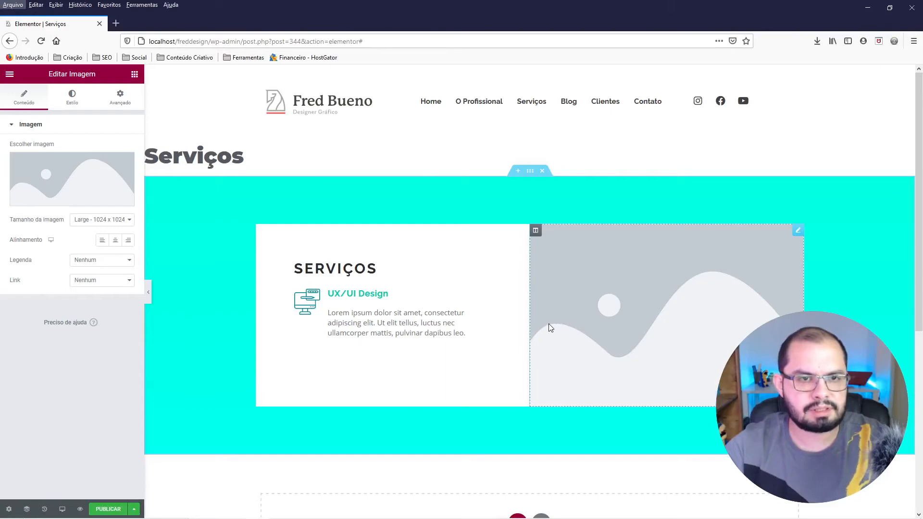
key("alt")
mouse_move(233, 507)
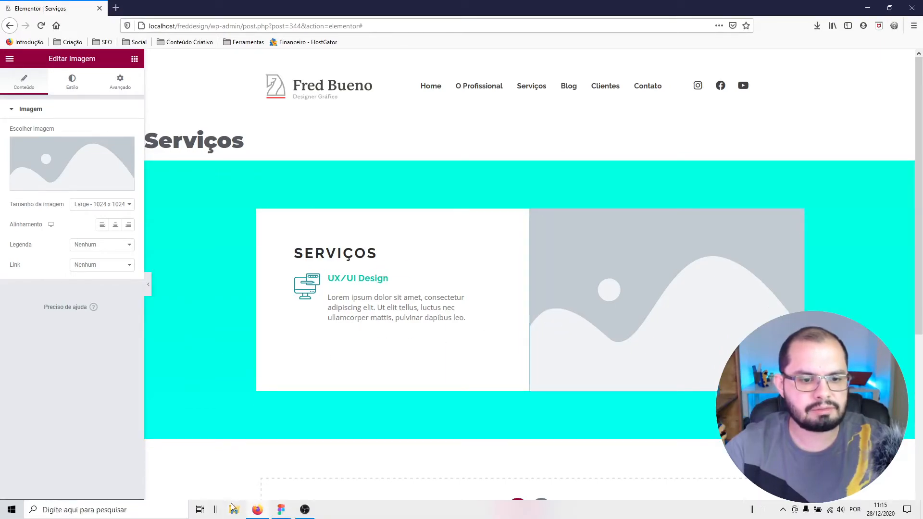
left_click(281, 510)
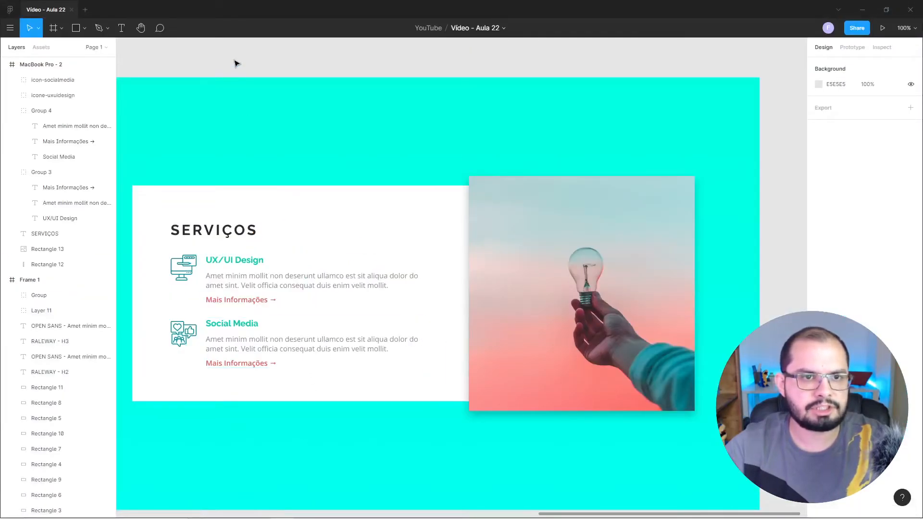
scroll(244, 116, "up", 2)
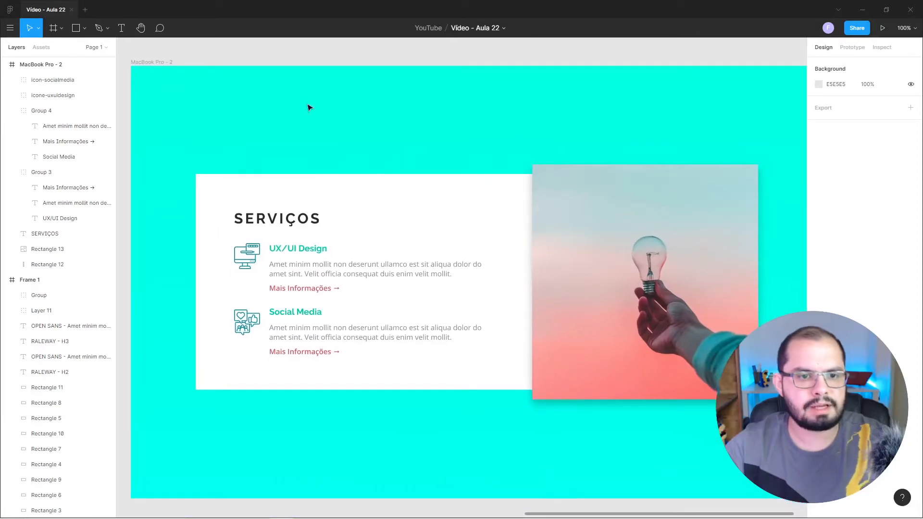
mouse_move(254, 504)
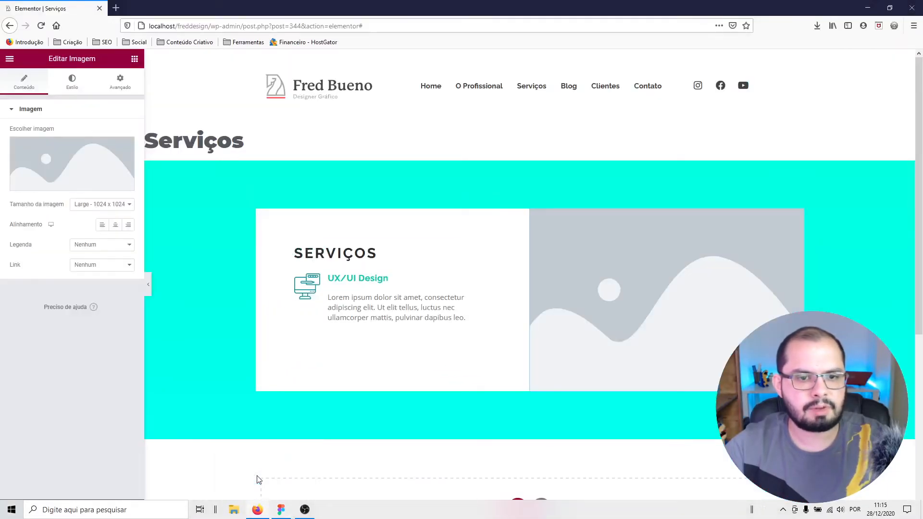
left_click(257, 478)
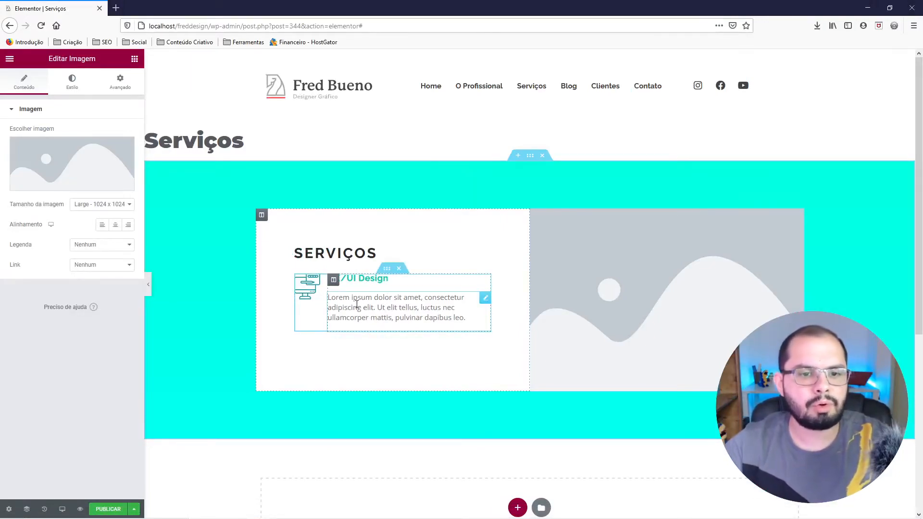
Add a Button widget below the UX/UI Design paragraph and set its text to "Mais Informações".
left_click(134, 58)
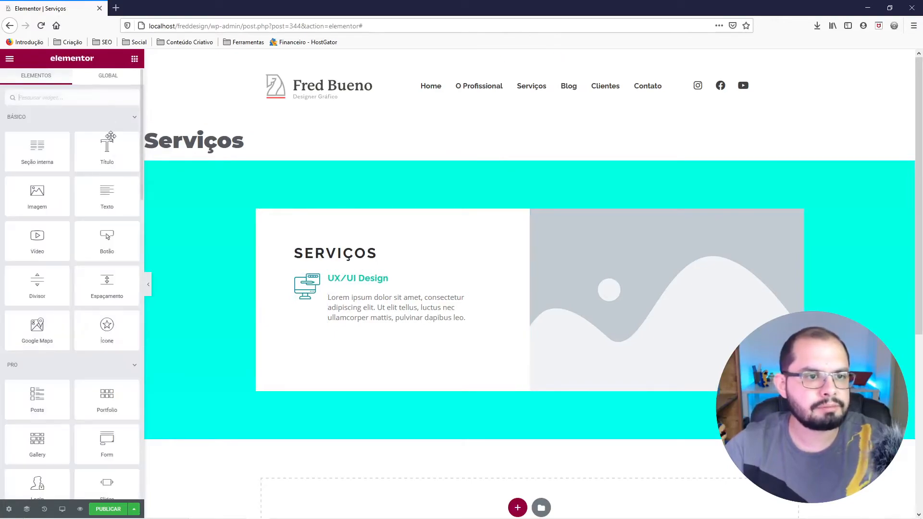
left_click_drag(107, 241, 380, 322)
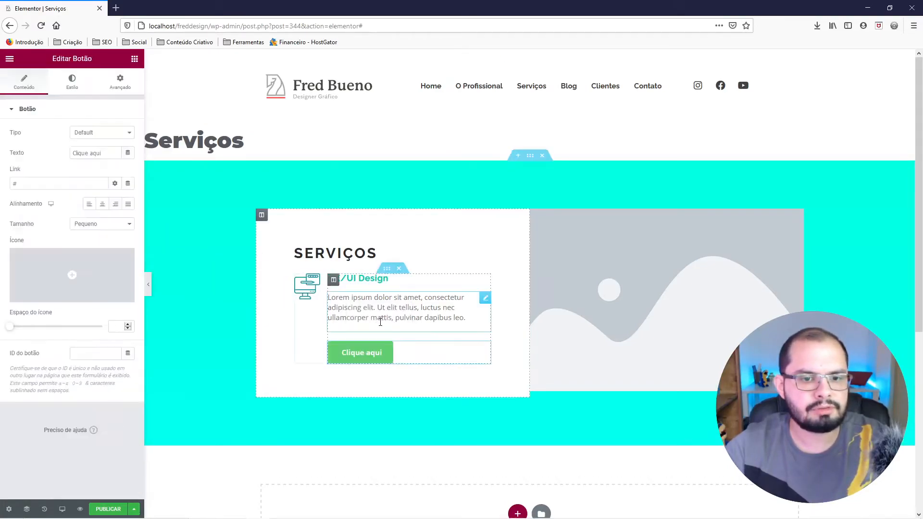
left_click_drag(104, 153, 52, 144)
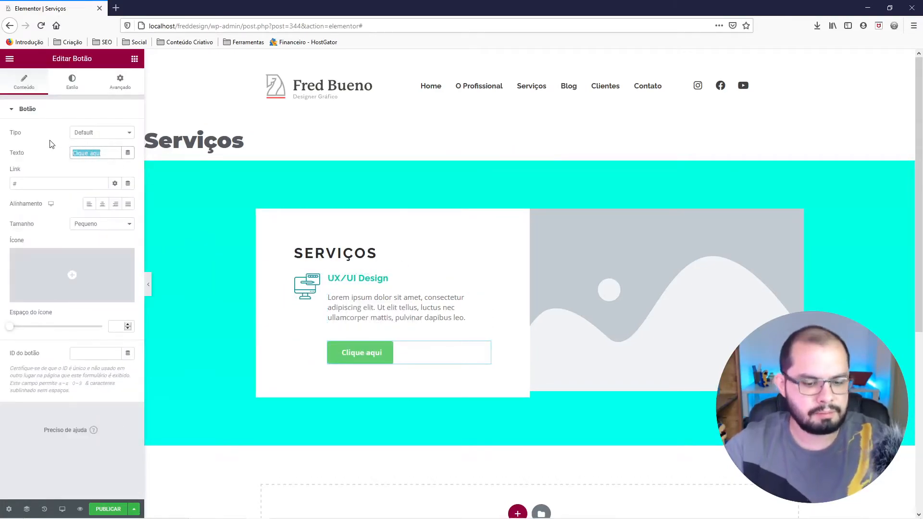
type("Mais Informações")
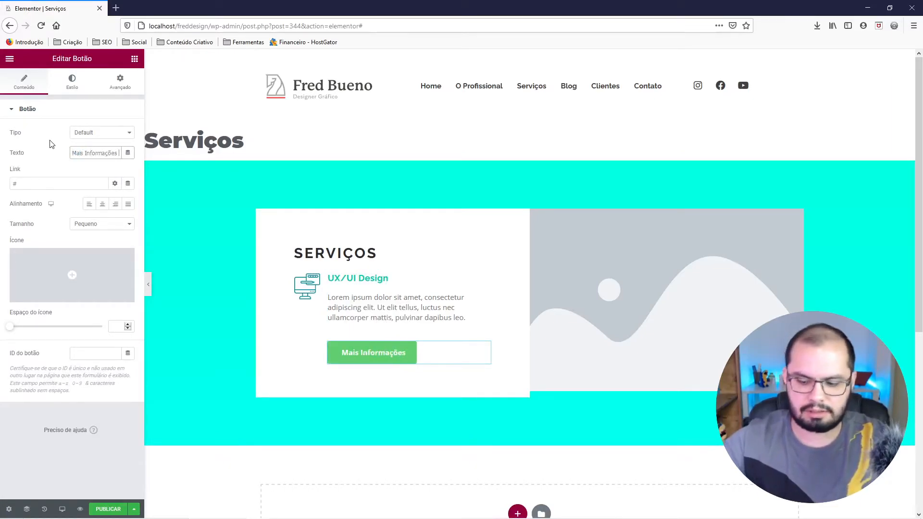
type(" →")
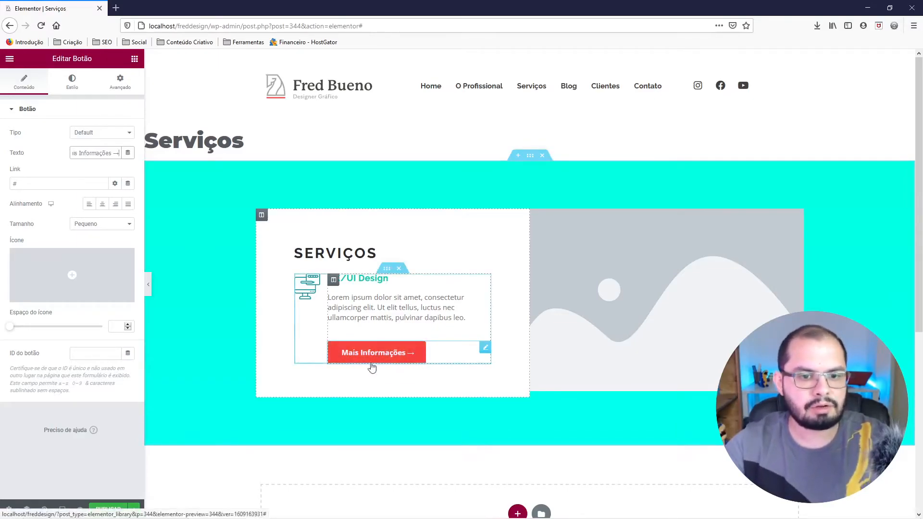
Append a → arrow to the Mais Informações button text and make the button's background colour fully transparent.
left_click(72, 81)
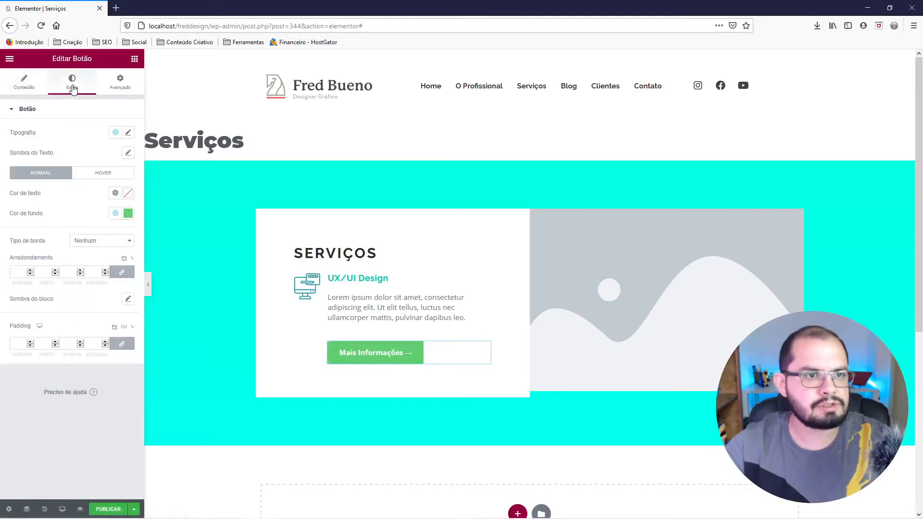
left_click(128, 213)
left_click(102, 233)
left_click_drag(126, 347, 18, 347)
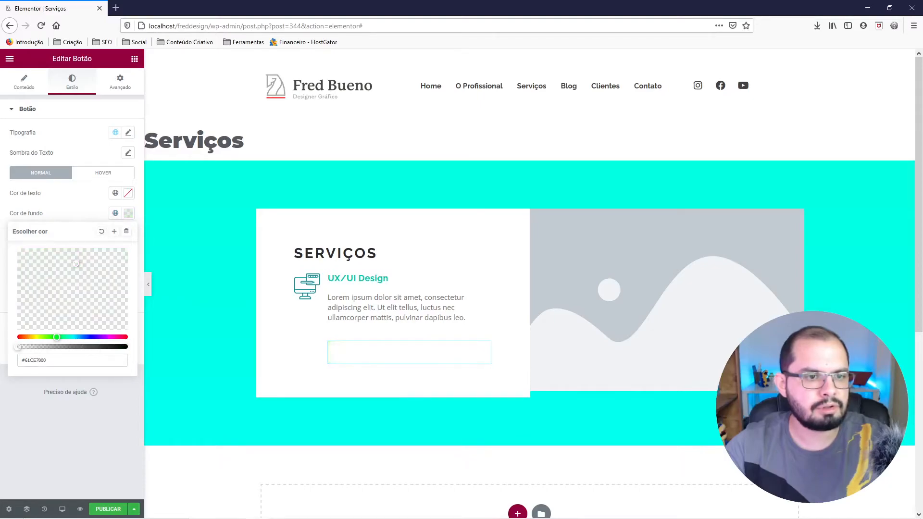
Check the link text in the Figma layout and set the Mais Informações button's text colour in Elementor to D75D57.
left_click(128, 193)
left_click_drag(83, 241, 87, 232)
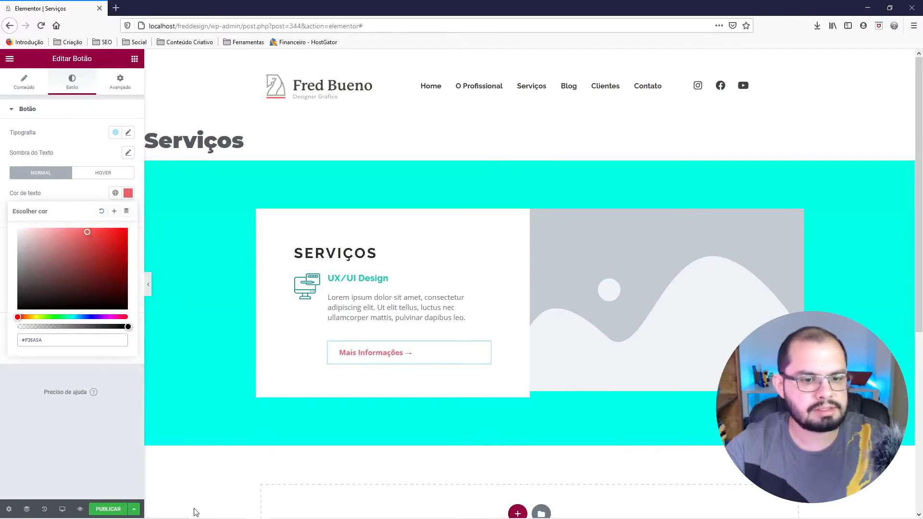
mouse_move(224, 515)
left_click(281, 510)
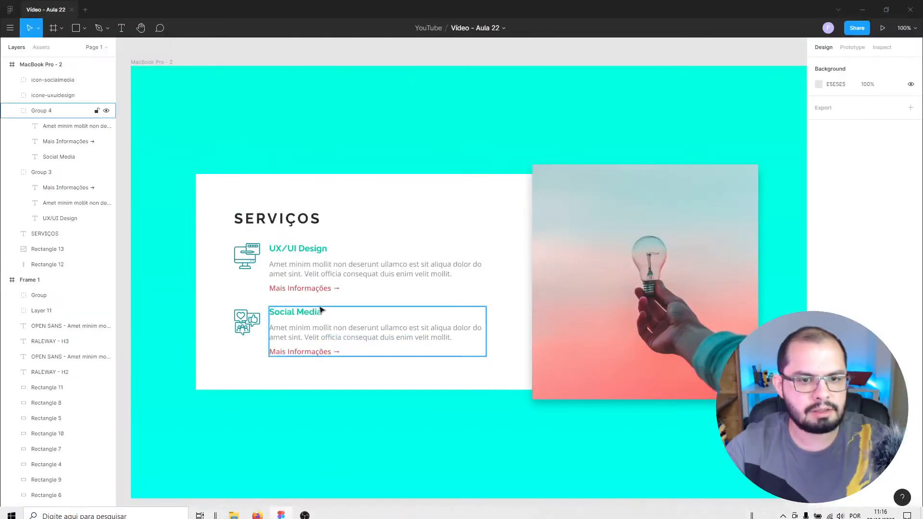
double_click(315, 288)
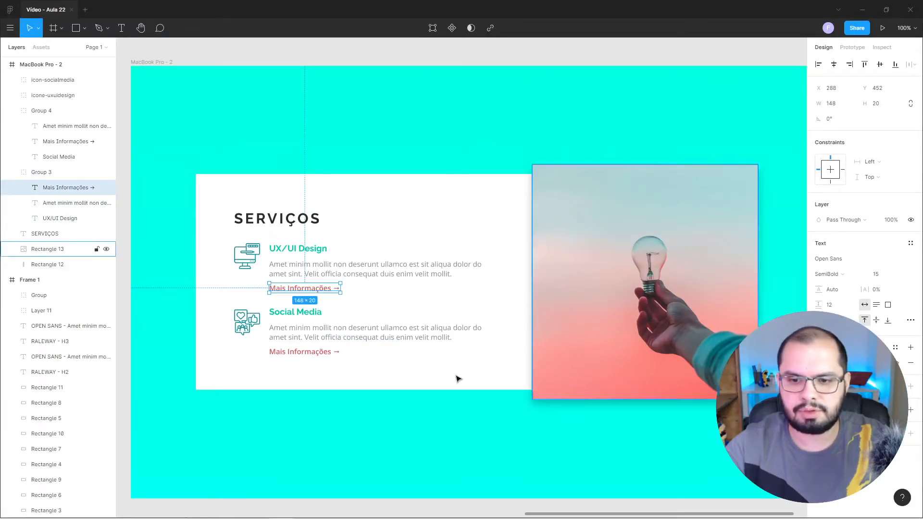
left_click(258, 510)
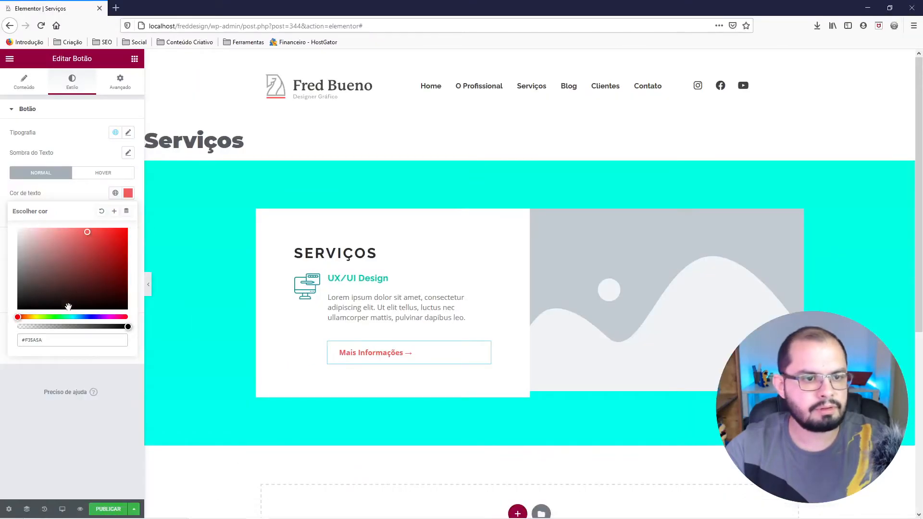
left_click_drag(51, 343, 15, 338)
right_click(30, 343)
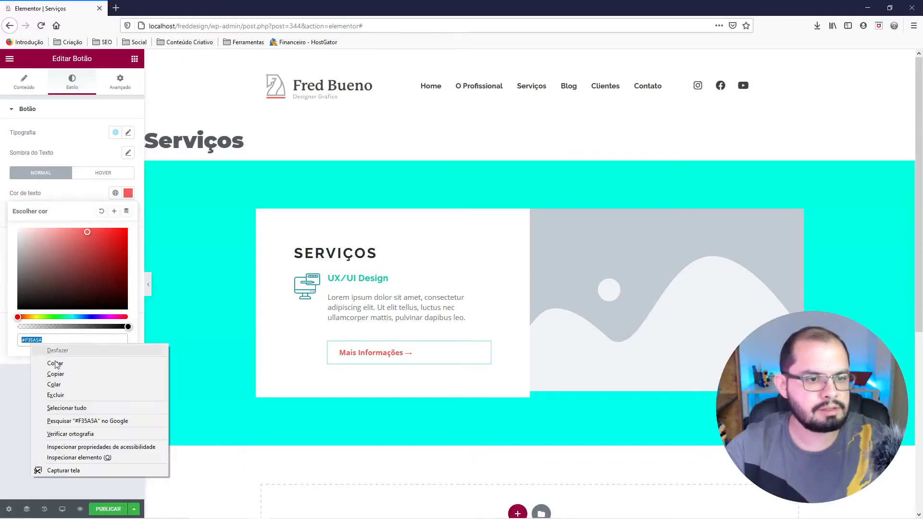
left_click(53, 384)
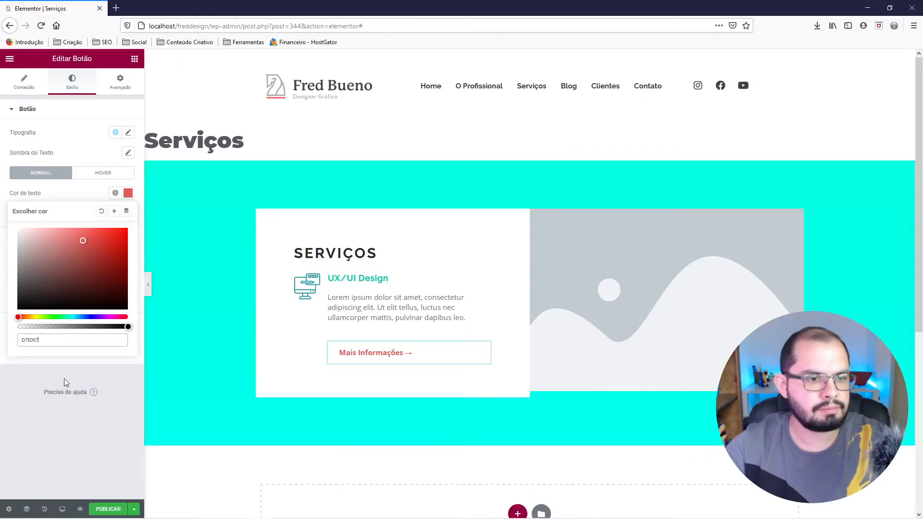
Save the button's text colour as a new global colour named "Link".
left_click(114, 211)
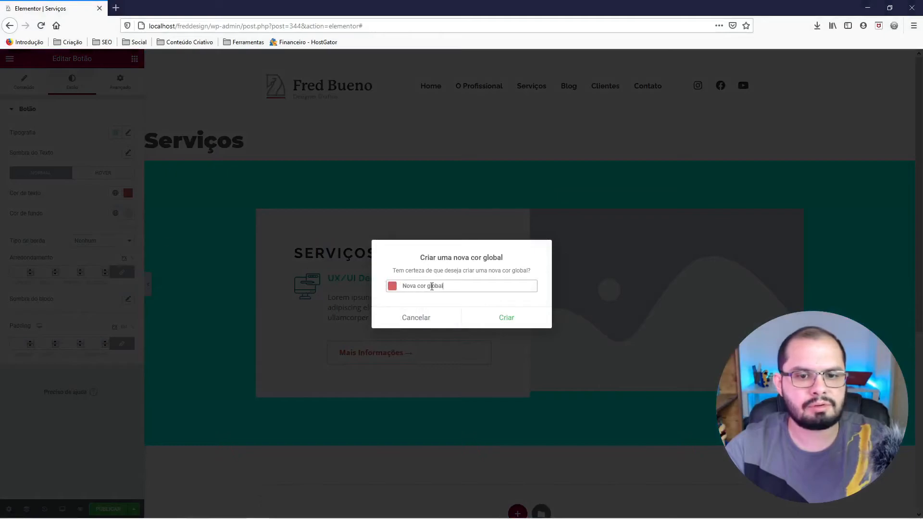
left_click_drag(441, 286, 399, 283)
type("Link")
left_click(510, 324)
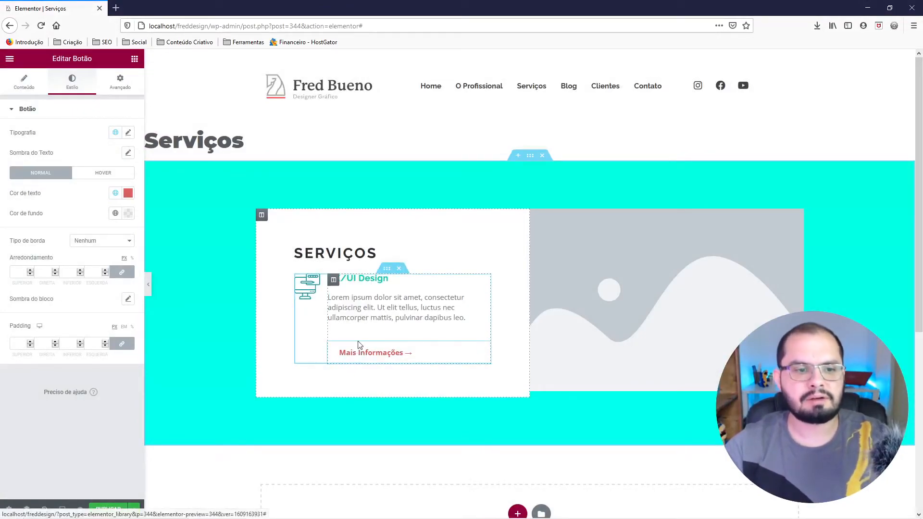
Set the Mais Informações button's padding to 0 and its typography to size 14 px, line height 1 em and letter spacing 0.
left_click(123, 346)
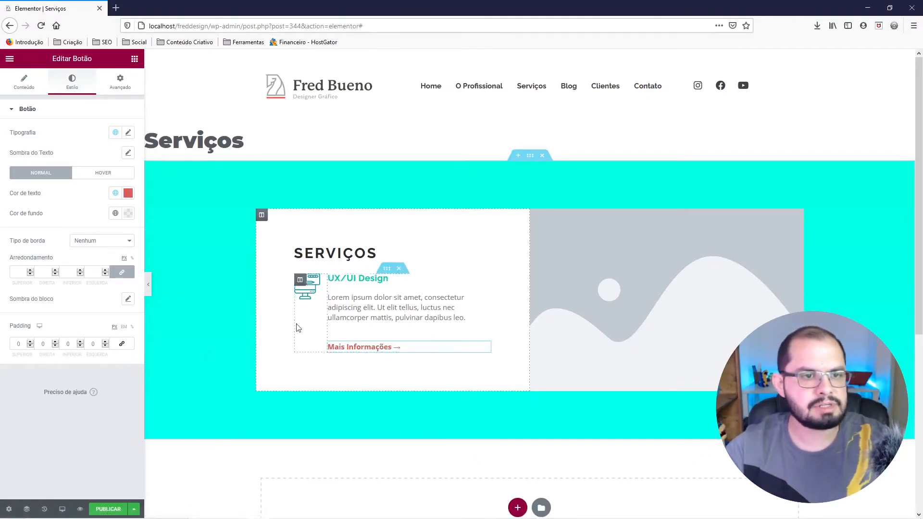
left_click(129, 133)
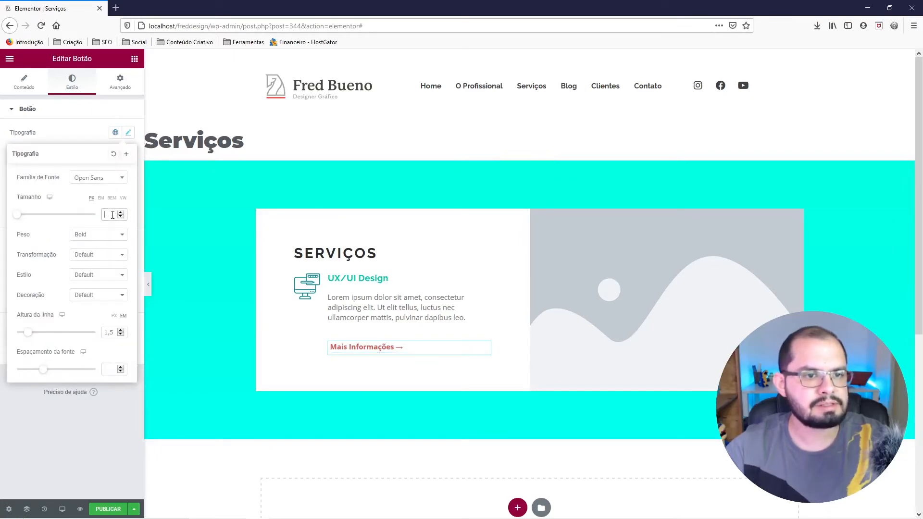
type("14")
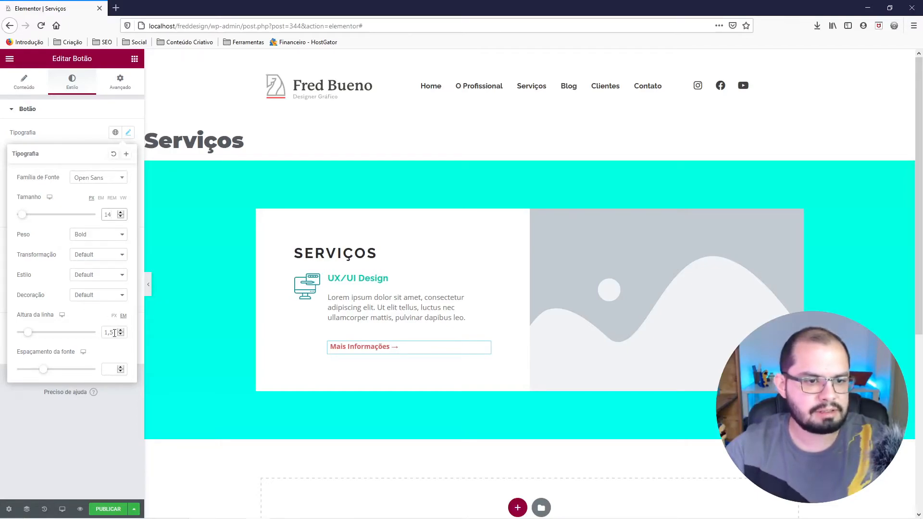
left_click(111, 368)
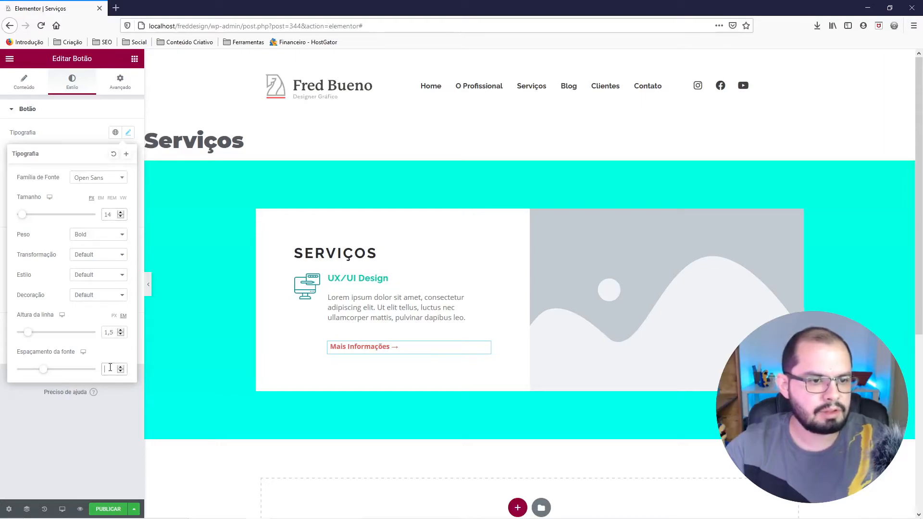
double_click(108, 332)
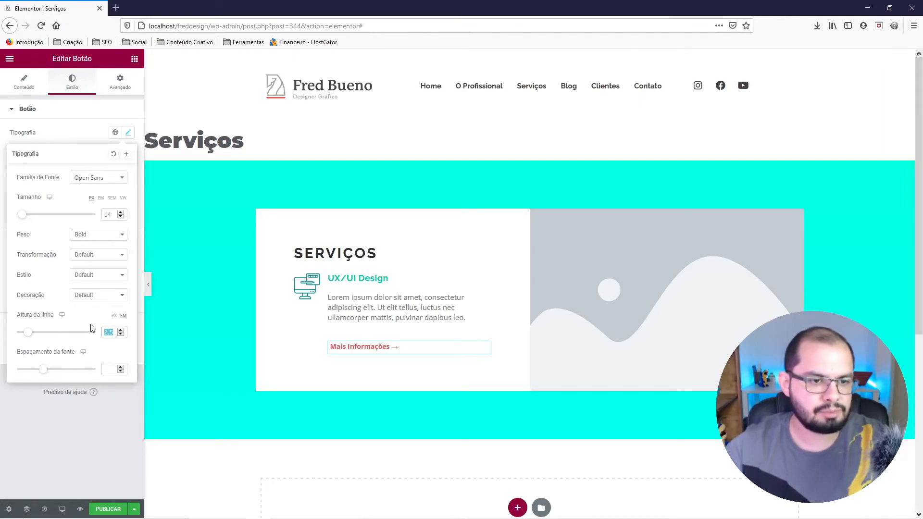
type("0")
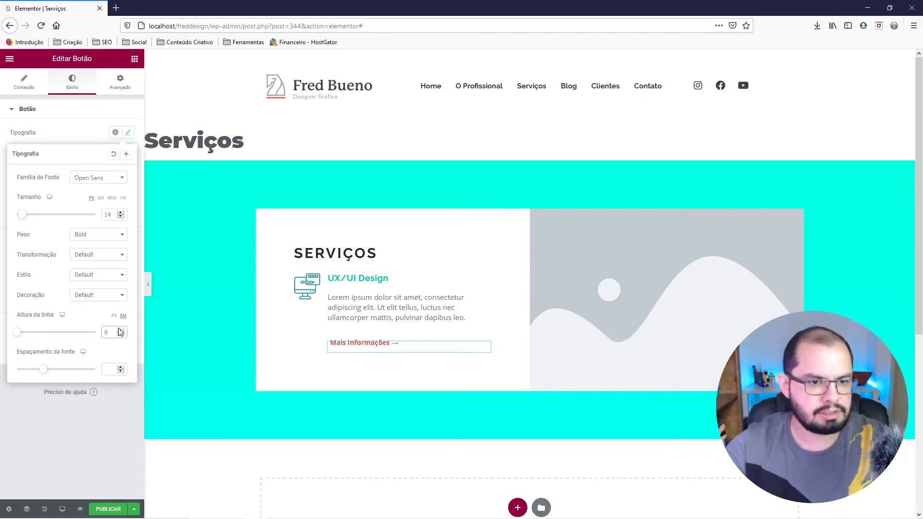
key("BackSpace")
type("1")
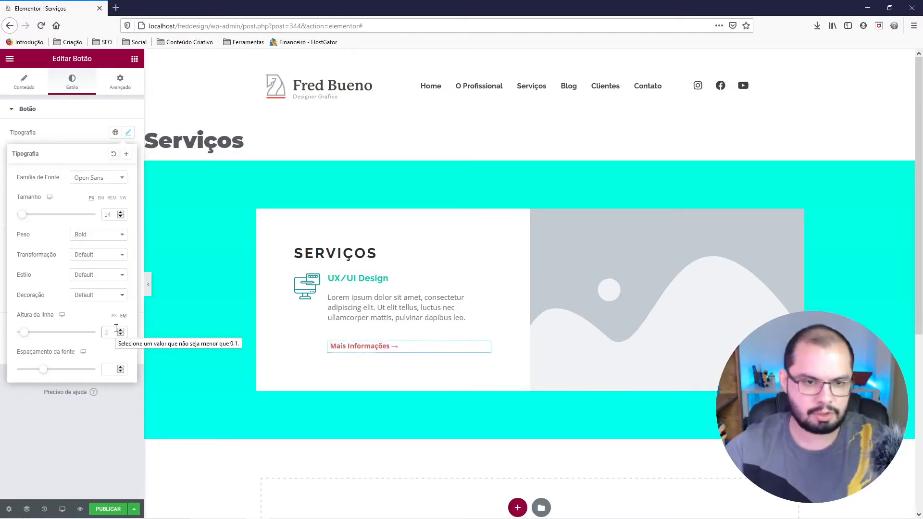
left_click(108, 369)
type("0")
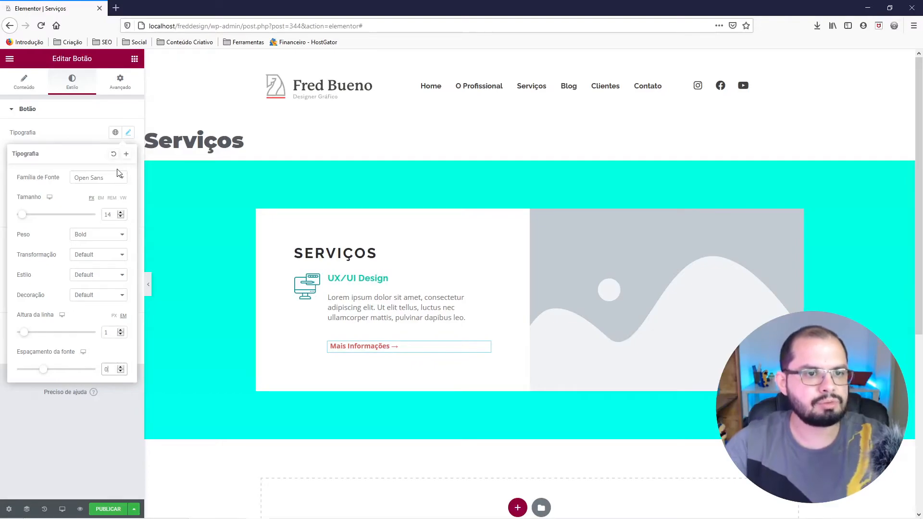
Remove the paragraph tags from the UX/UI Design description's HTML to eliminate the extra space below it.
left_click(384, 312)
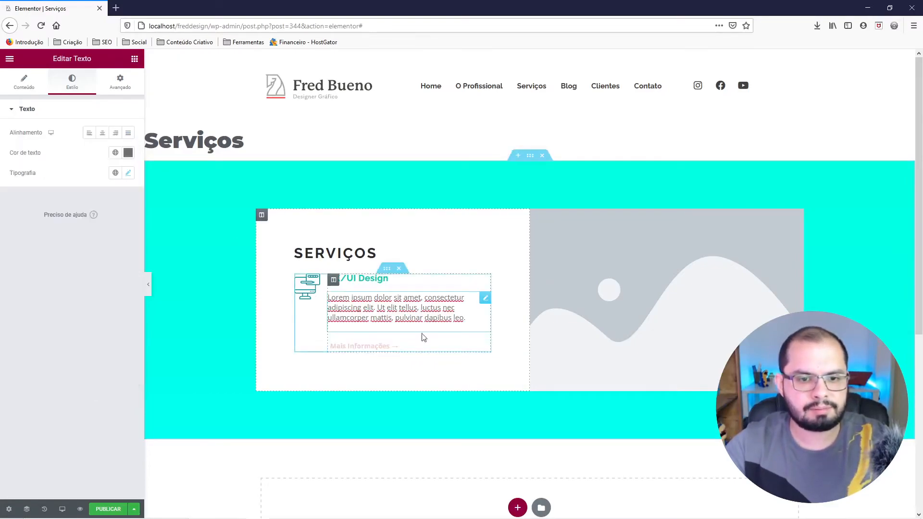
left_click(24, 81)
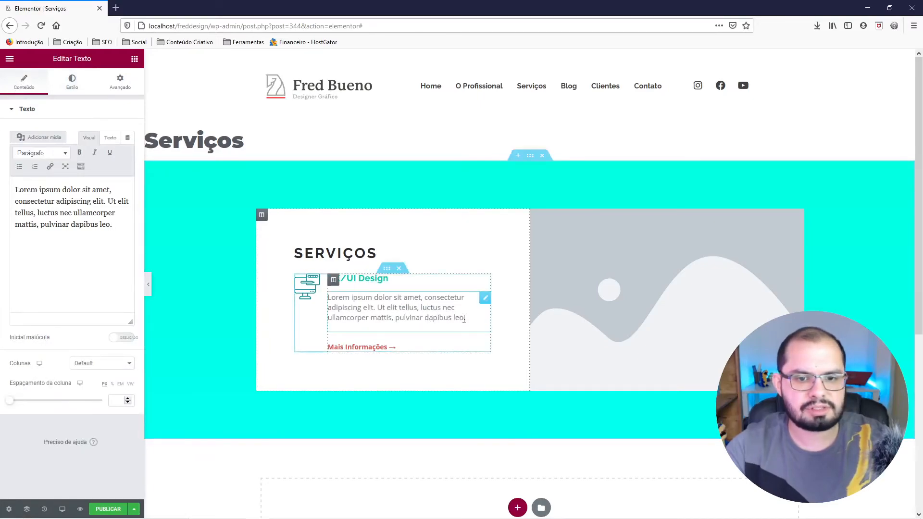
left_click(110, 137)
left_click(67, 224)
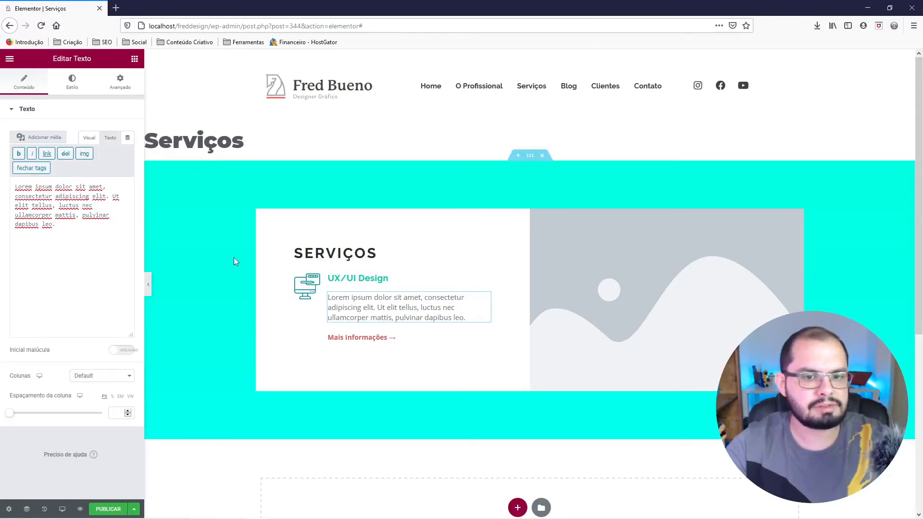
Duplicate the UX/UI Design inner section below the original.
left_click(368, 337)
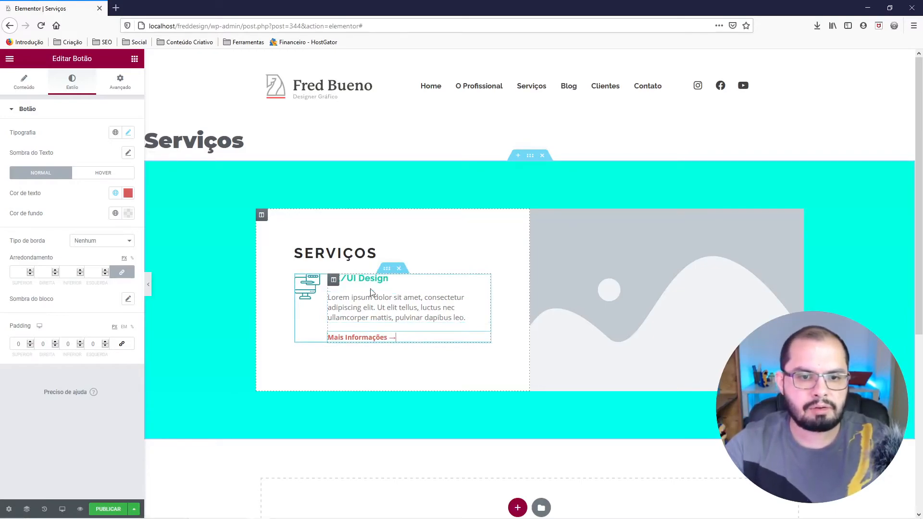
right_click(388, 272)
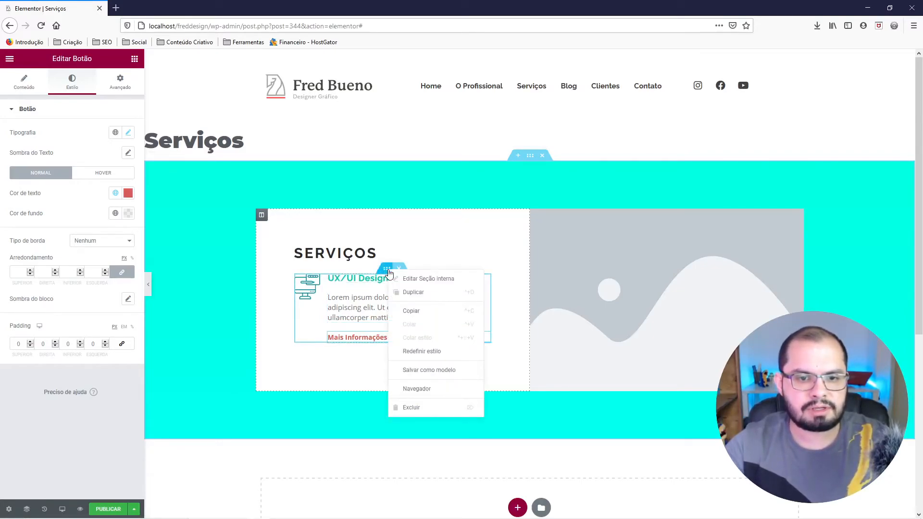
left_click(411, 294)
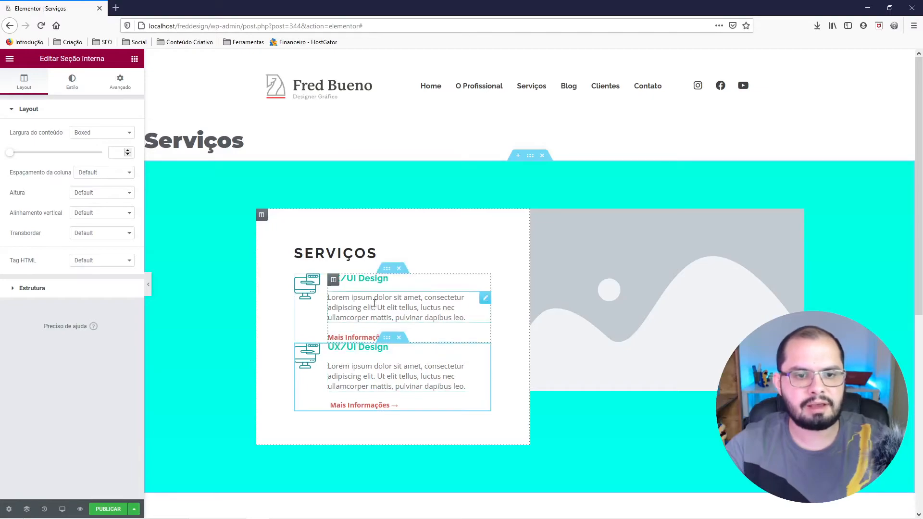
Unlink the margins of the first UX/UI Design inner section and set its top margin to 0 and bottom margin to 30 px.
right_click(384, 272)
left_click(400, 283)
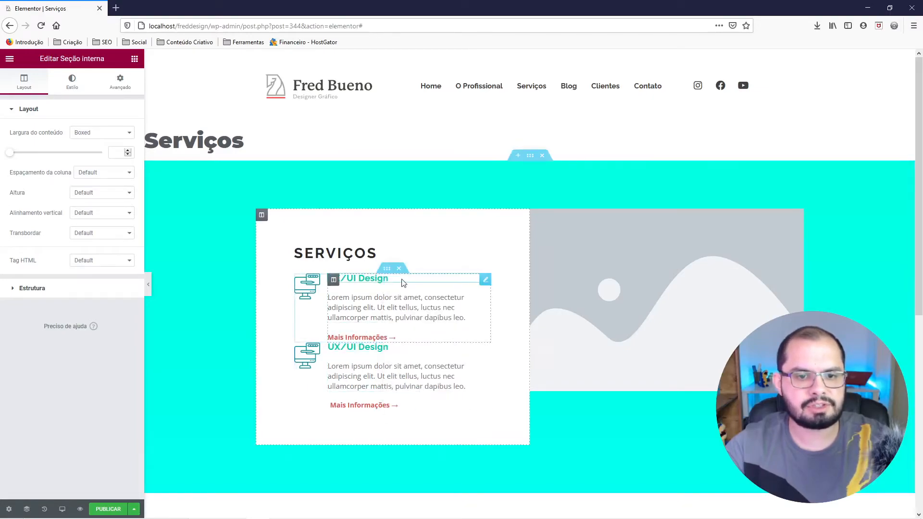
left_click(116, 82)
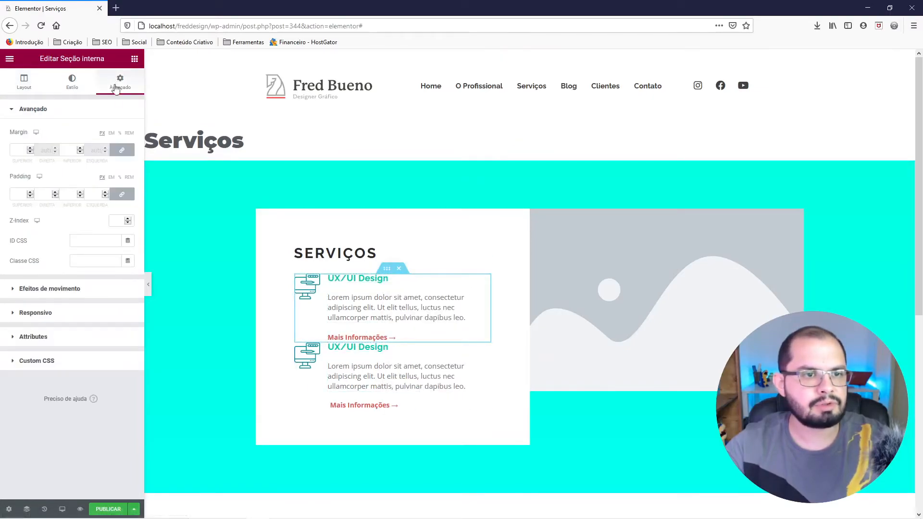
left_click(122, 150)
left_click(67, 150)
type("020")
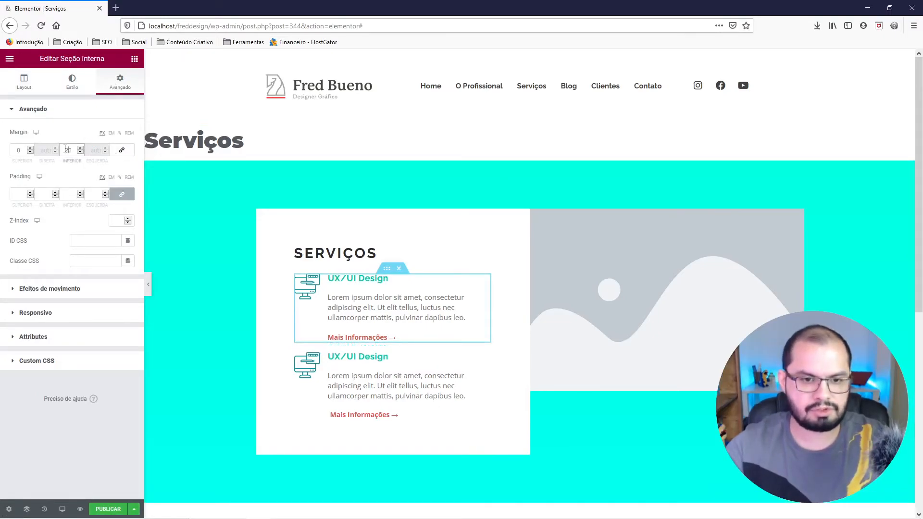
type("30")
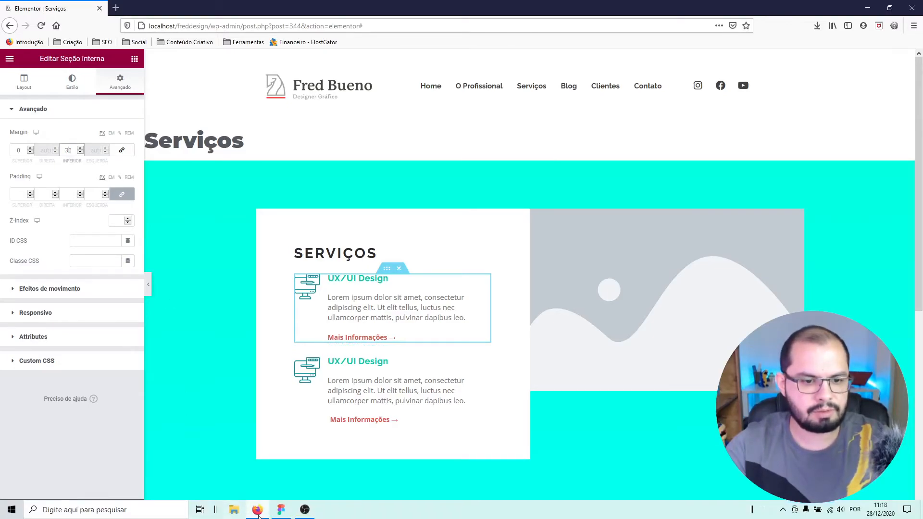
Compare the service blocks' spacing and the SERVIÇOS heading with the Figma layout, and return to Elementor in Firefox.
left_click(279, 513)
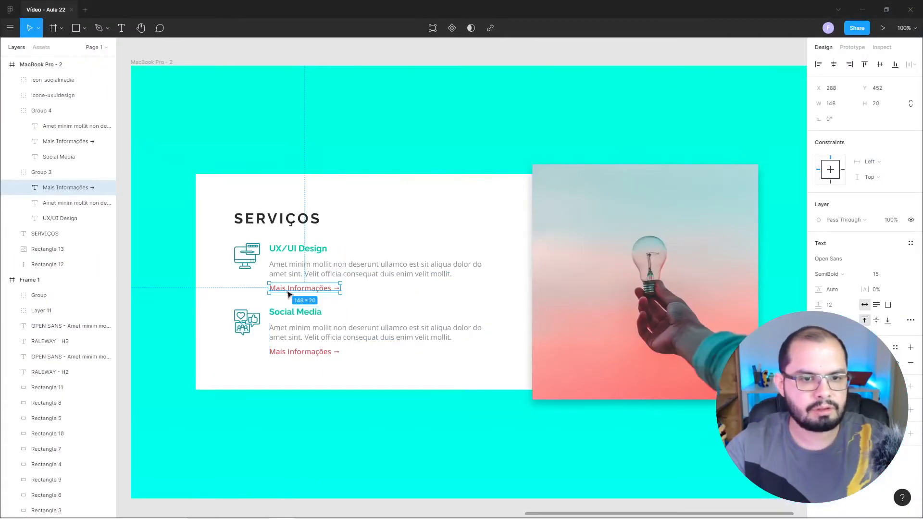
key("alt")
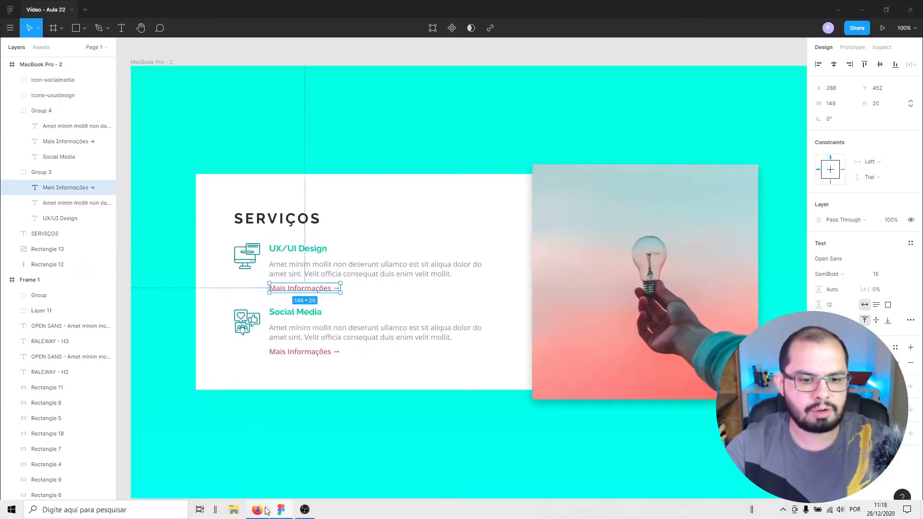
left_click(258, 510)
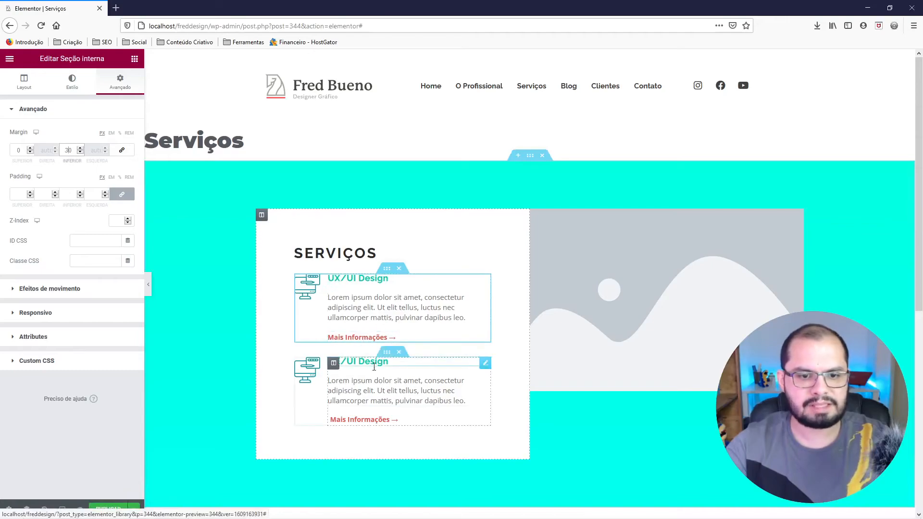
left_click(298, 150)
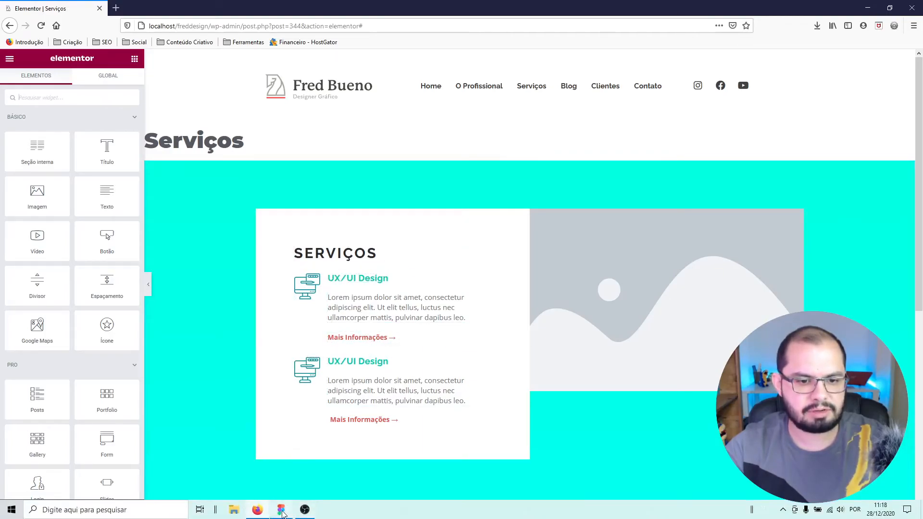
left_click(281, 511)
left_click(289, 219)
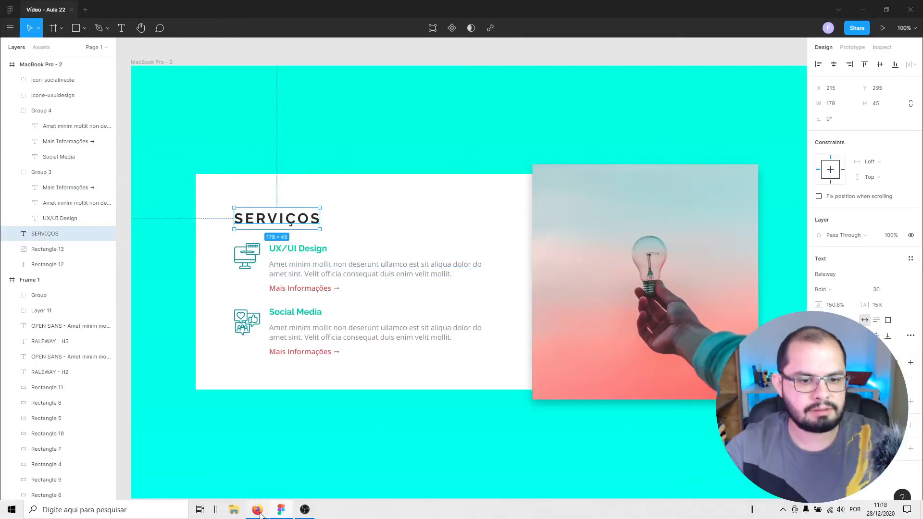
left_click(259, 514)
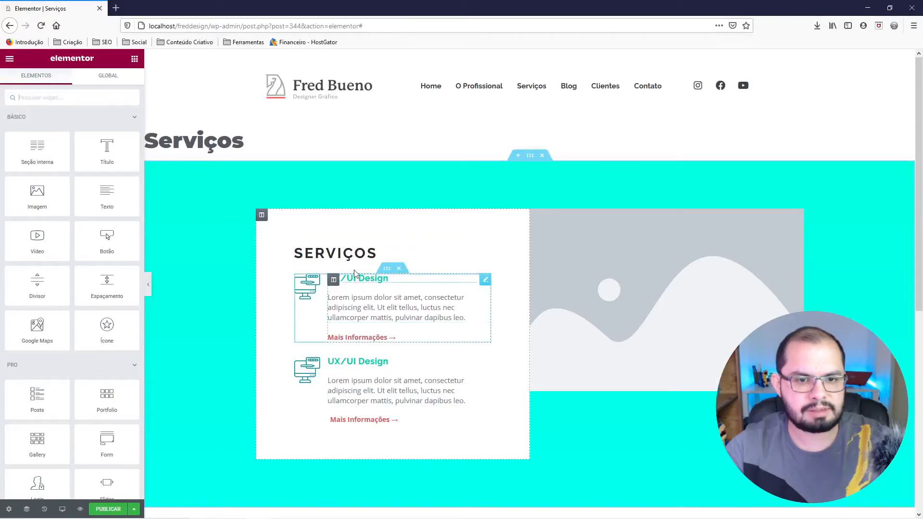
Unlink the SERVIÇOS heading's margins, set its bottom margin to 10 px and preview the spacing.
left_click(349, 253)
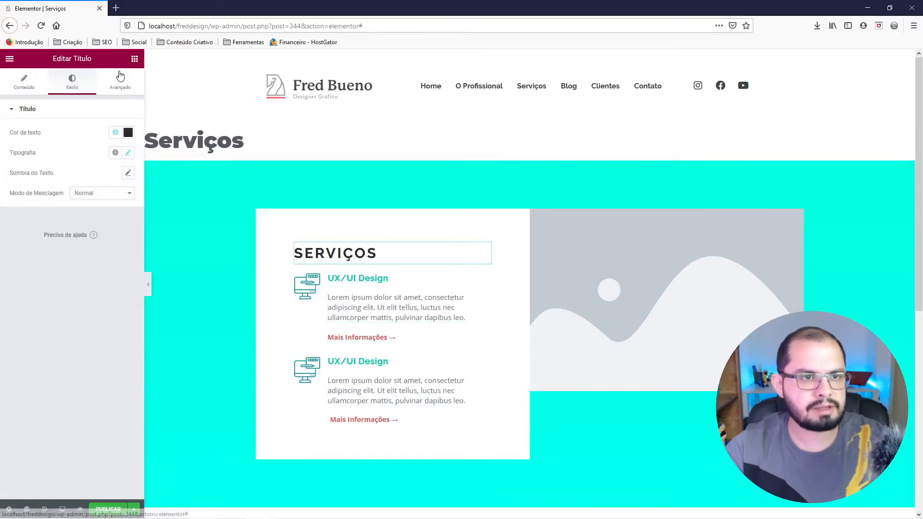
left_click(120, 81)
left_click(122, 150)
left_click(67, 150)
type("10")
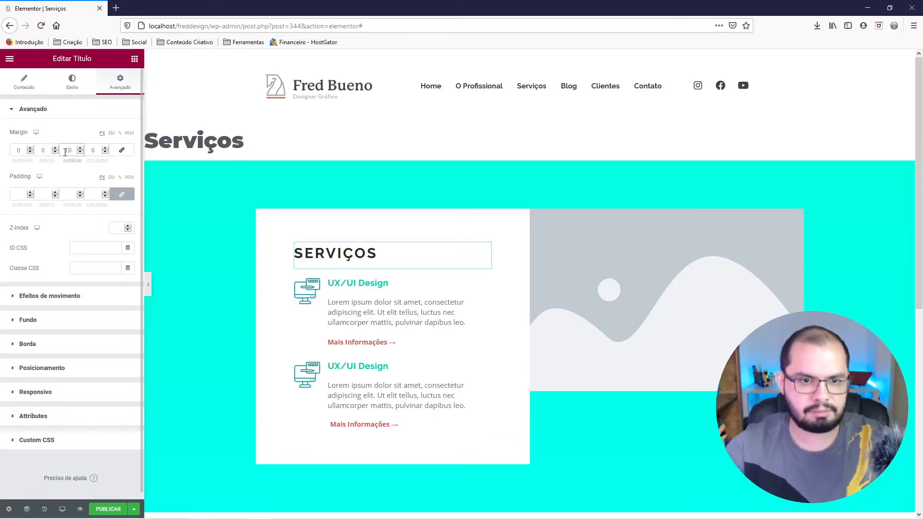
left_click(147, 283)
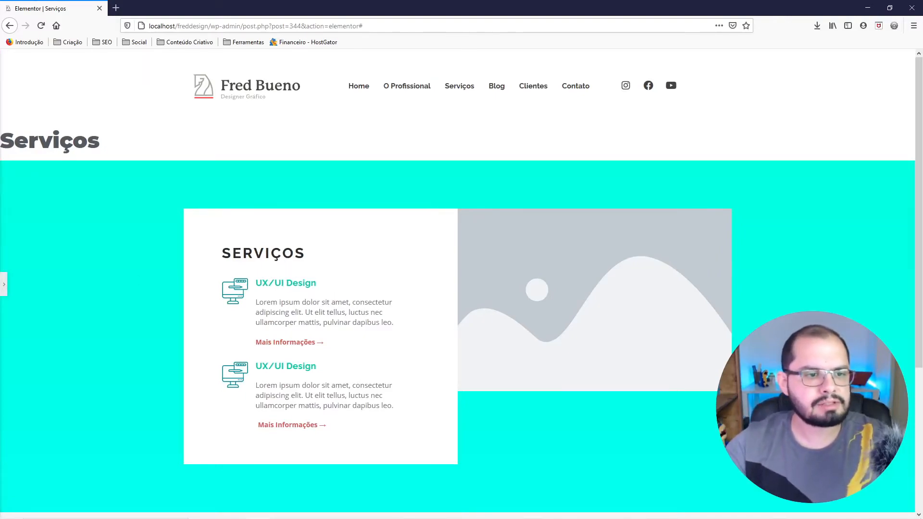
left_click(4, 287)
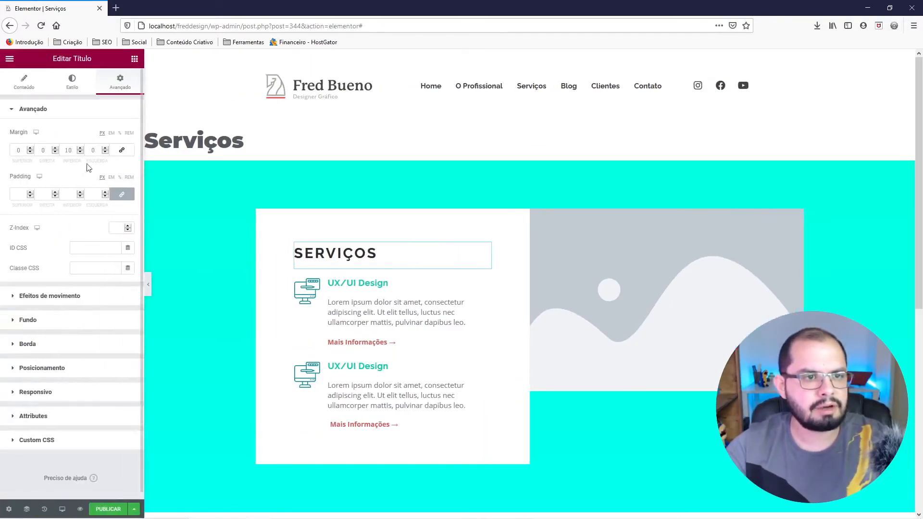
Try a 30 px bottom margin on the SERVIÇOS heading and settle on 25 px.
left_click_drag(68, 150, 61, 146)
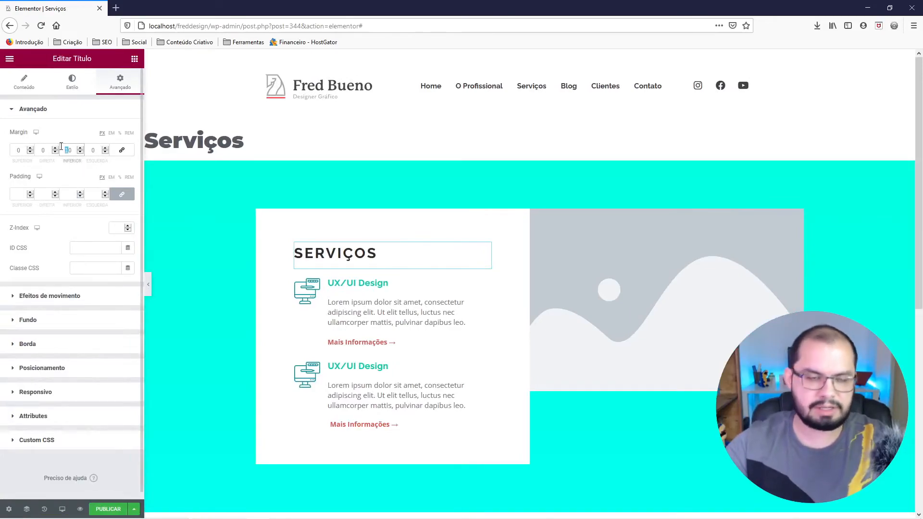
type("3")
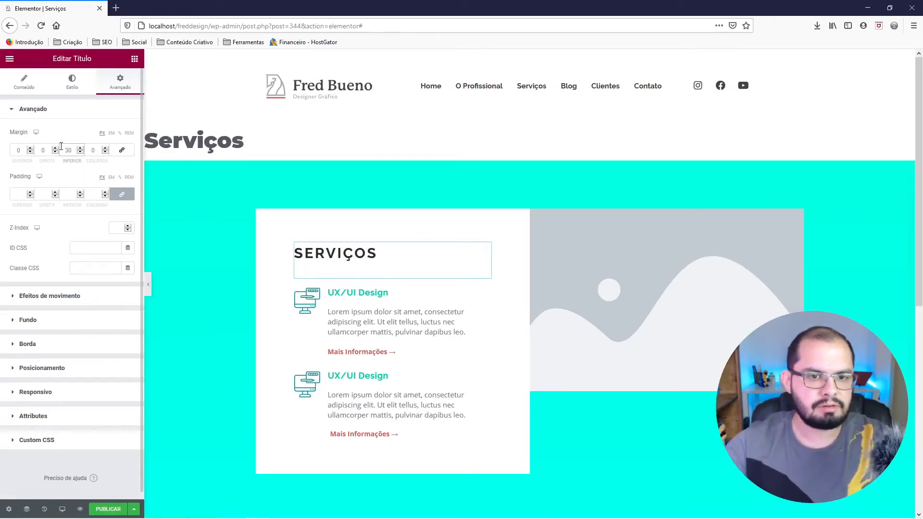
left_click(147, 285)
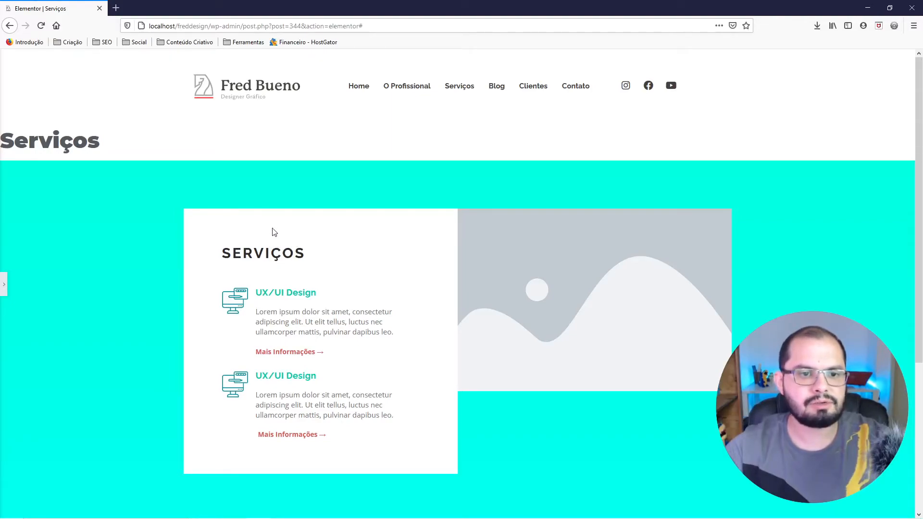
left_click(6, 284)
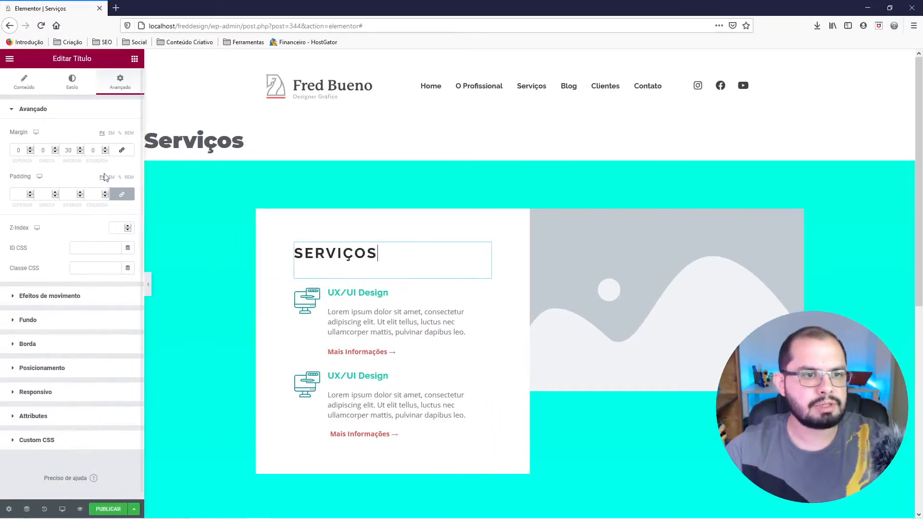
double_click(66, 146)
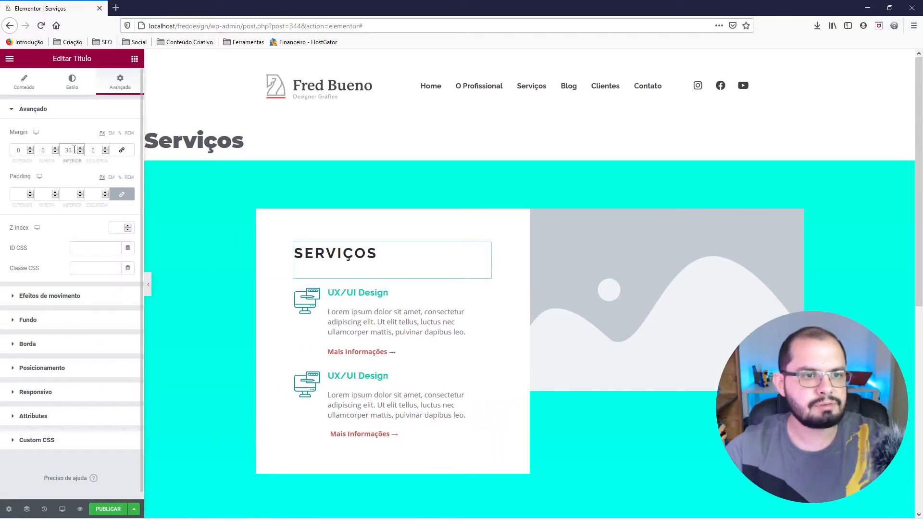
type("25")
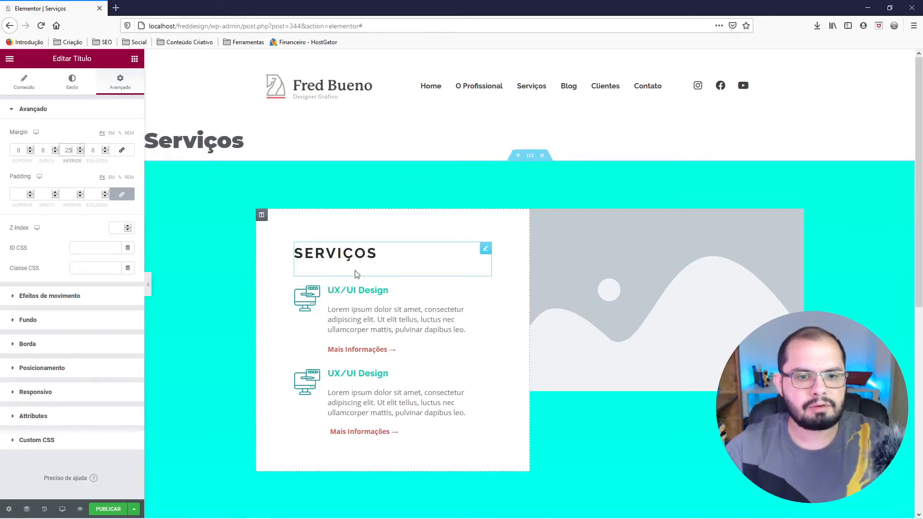
Replace the second service block's icon with icon-socialmedia.svg from the media library.
left_click(307, 382)
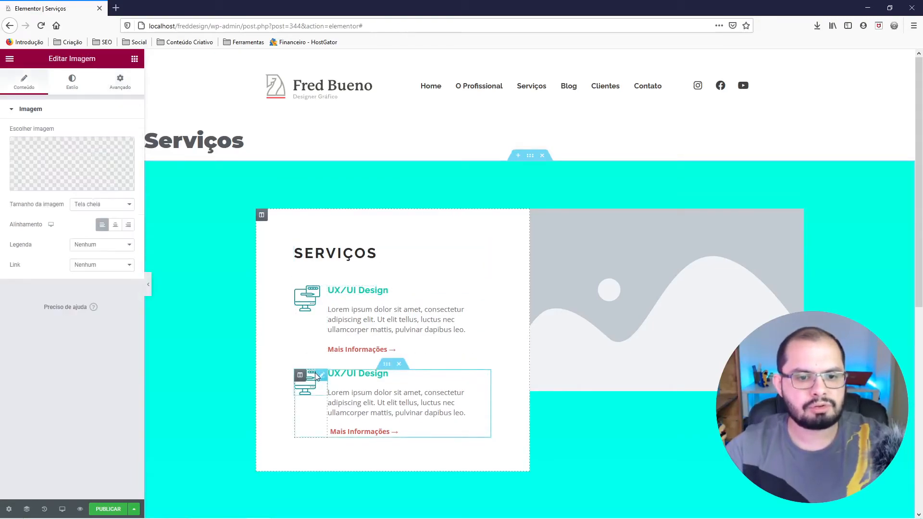
left_click(87, 191)
left_click(50, 161)
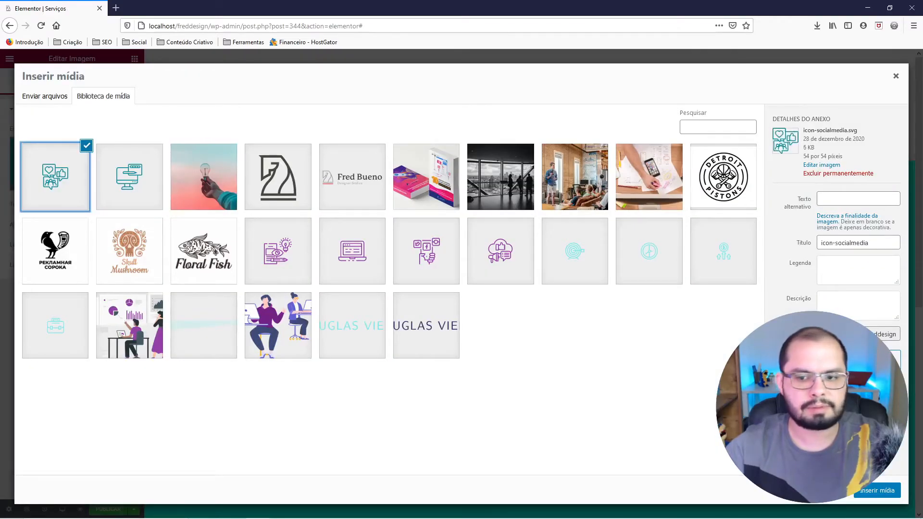
left_click(877, 490)
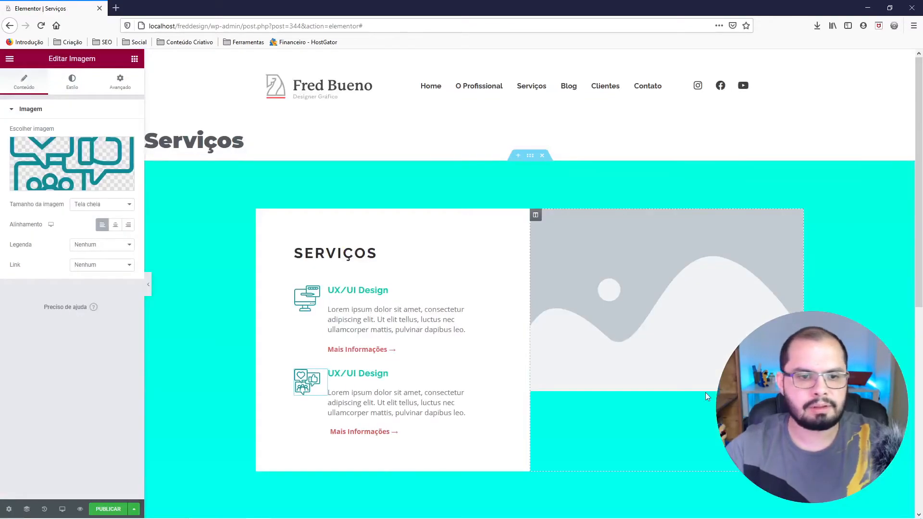
Change the second service block's title to Social Media.
left_click(363, 373)
left_click_drag(49, 143, 4, 128)
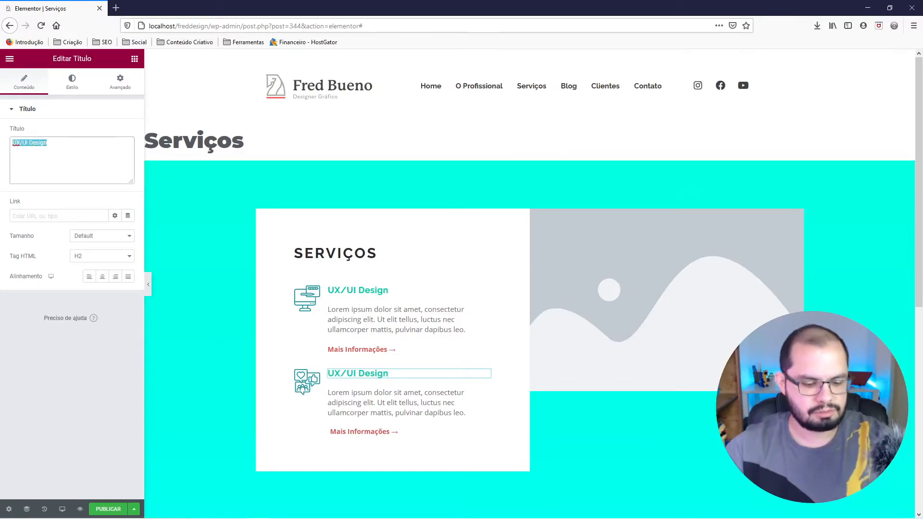
type("Social")
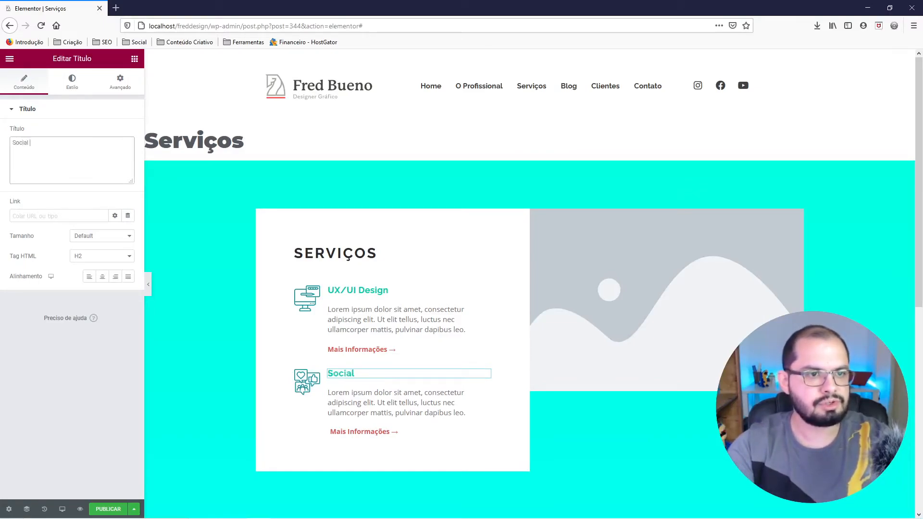
type(" Media")
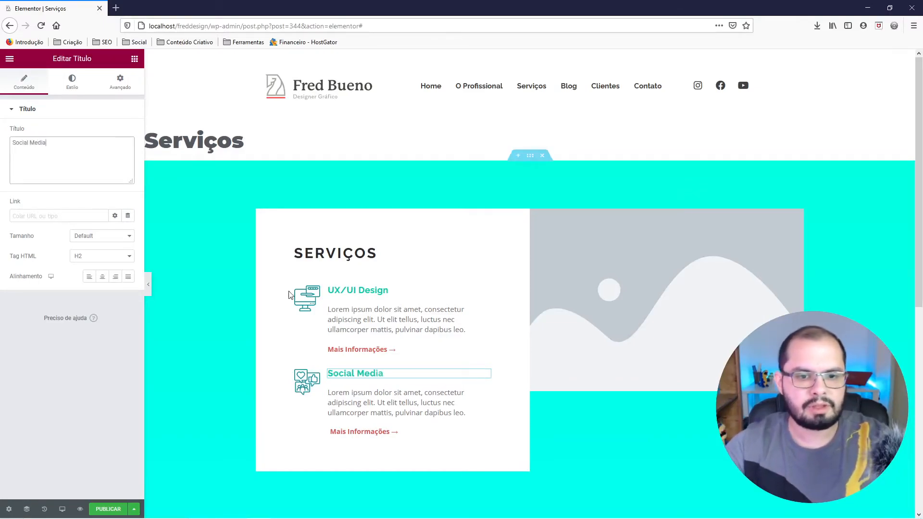
Shorten the UX/UI Design description so that it ends with "luctus nec.".
left_click(461, 329)
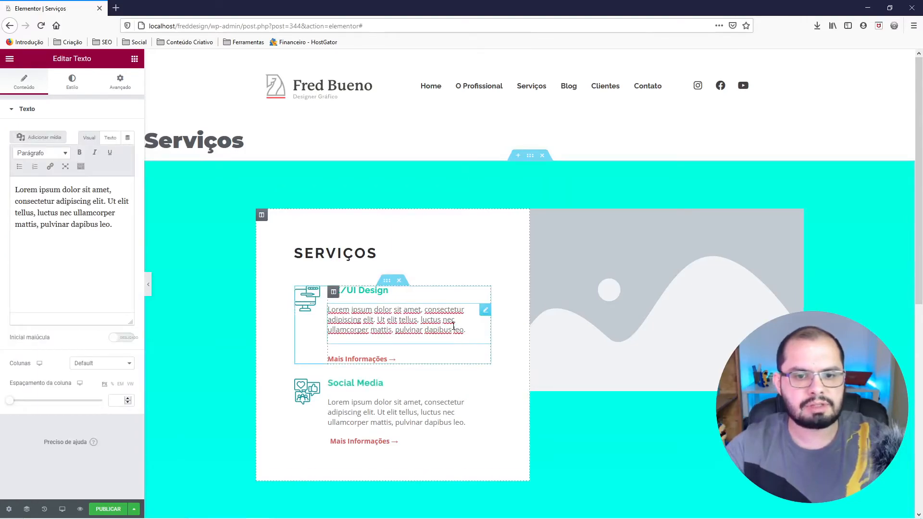
left_click_drag(110, 226, 5, 204)
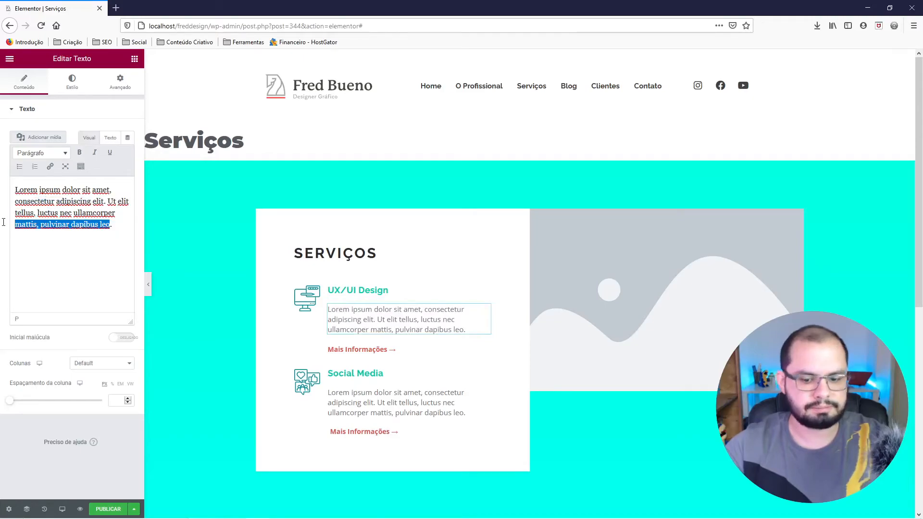
key("BackSpace")
key("BackSpace")
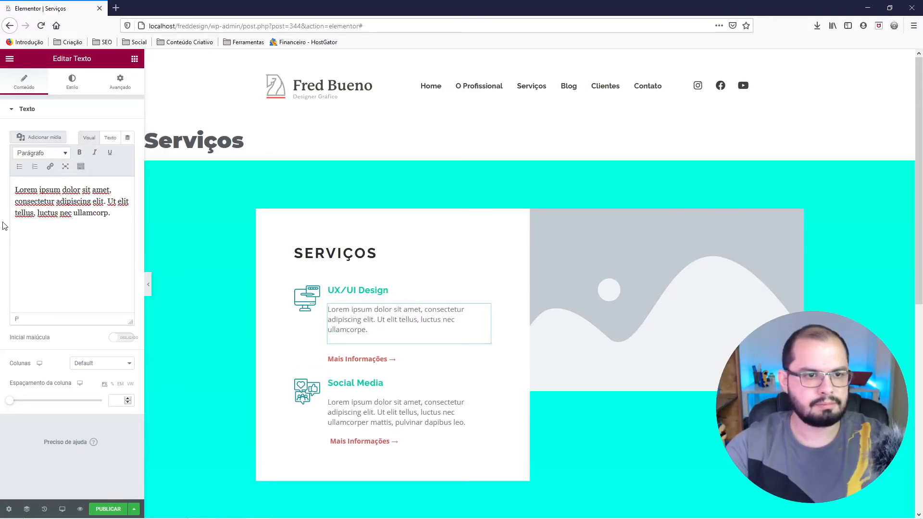
key("BackSpace")
key("BackSpace")
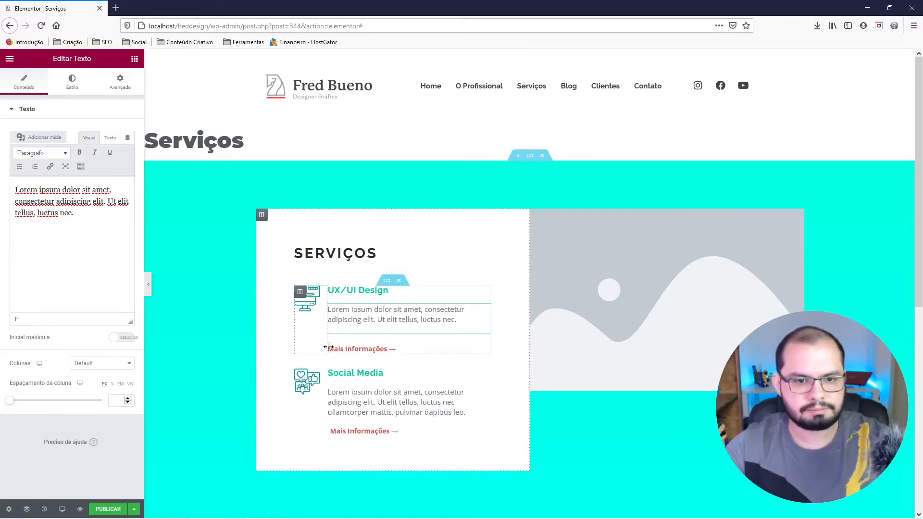
Shorten the Social Media description to end with "luctus nec." and clear the extra space below it in its HTML source.
left_click(344, 392)
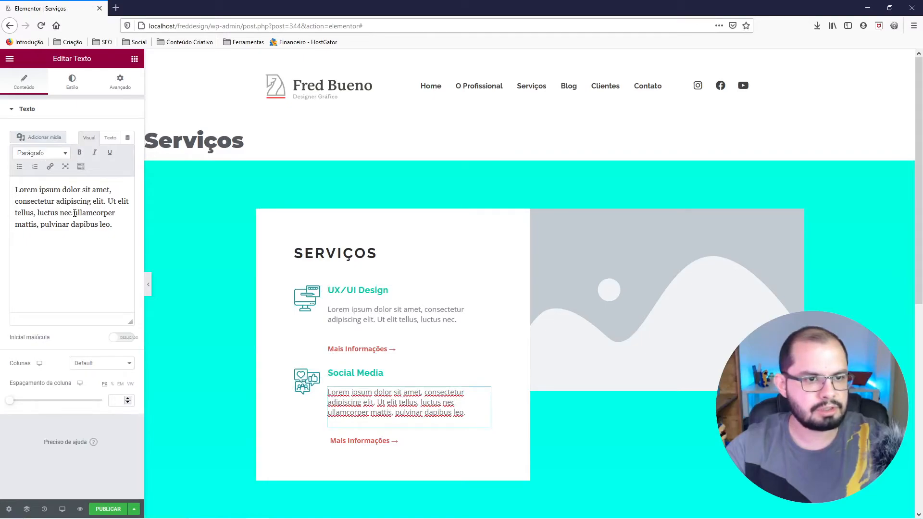
left_click_drag(74, 213, 112, 230)
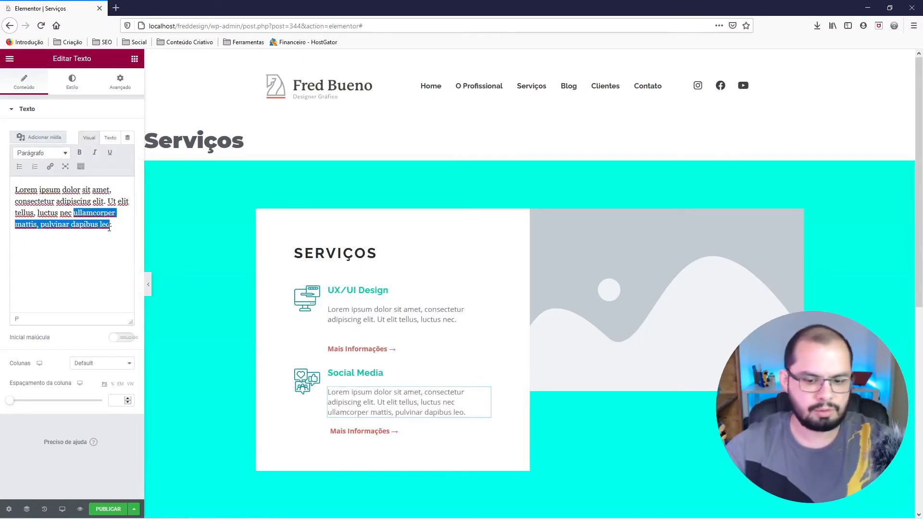
key("BackSpace")
key("BackSpace")
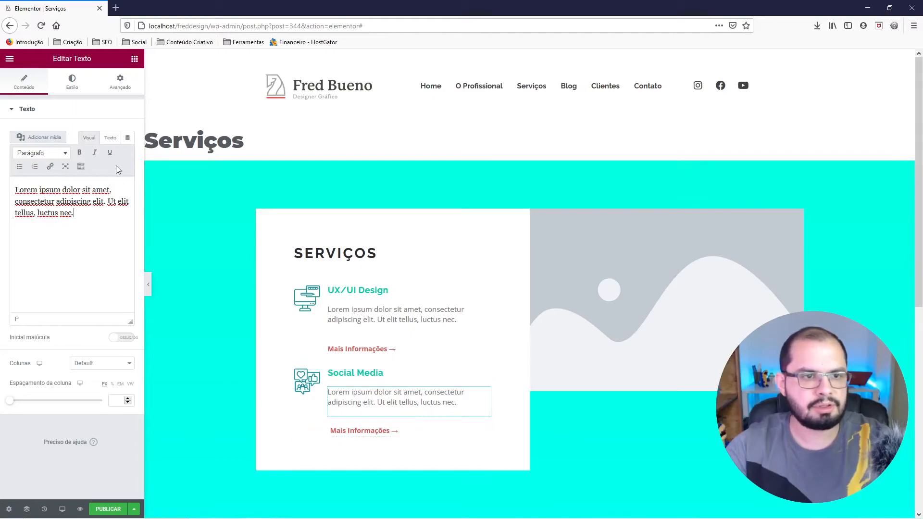
left_click(110, 138)
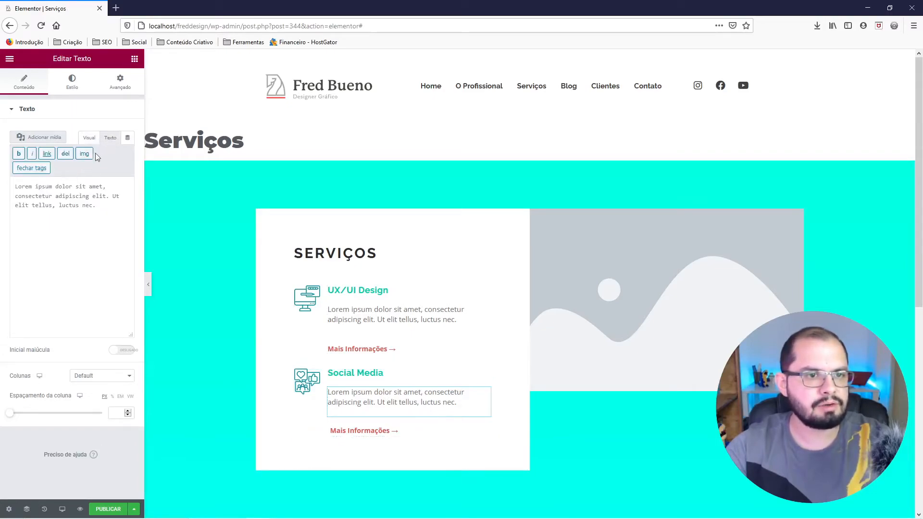
left_click(102, 206)
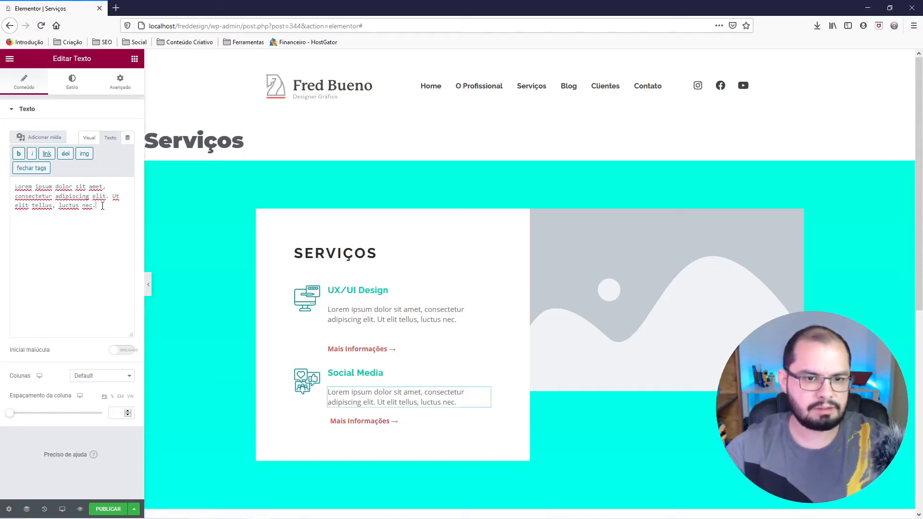
Clear the extra space below the UX/UI Design description in its HTML source and preview the section at full width.
left_click(366, 315)
left_click(110, 138)
left_click(103, 203)
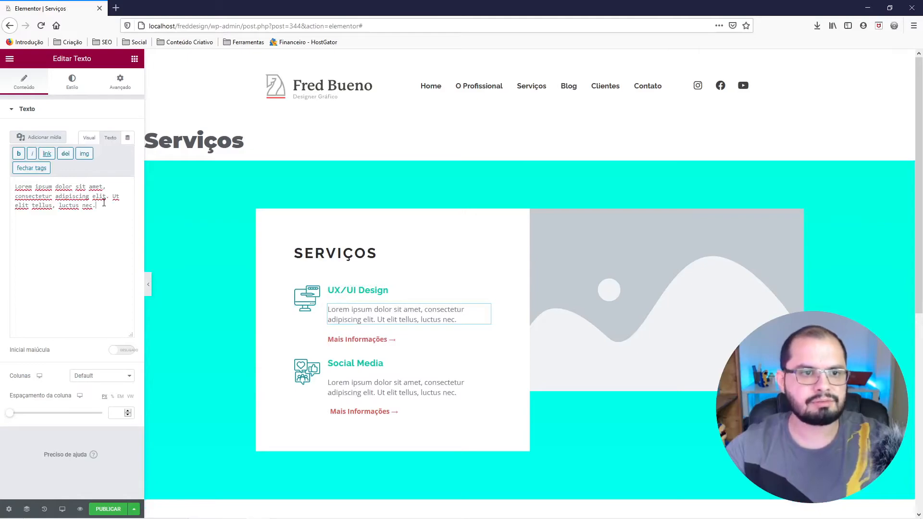
left_click(381, 292)
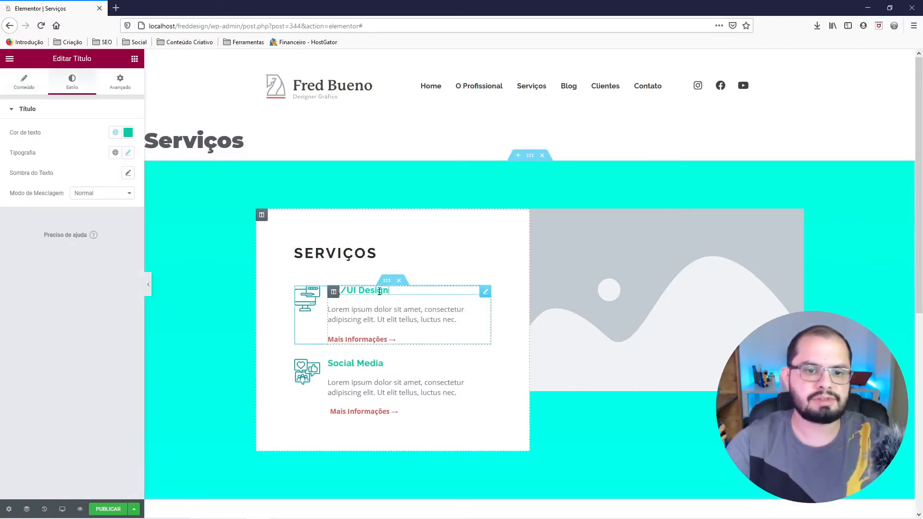
left_click(148, 293)
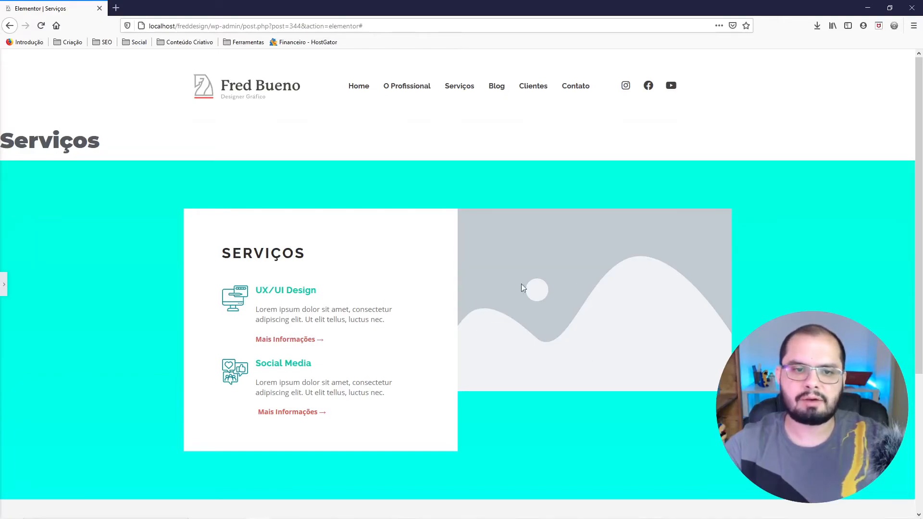
left_click(6, 287)
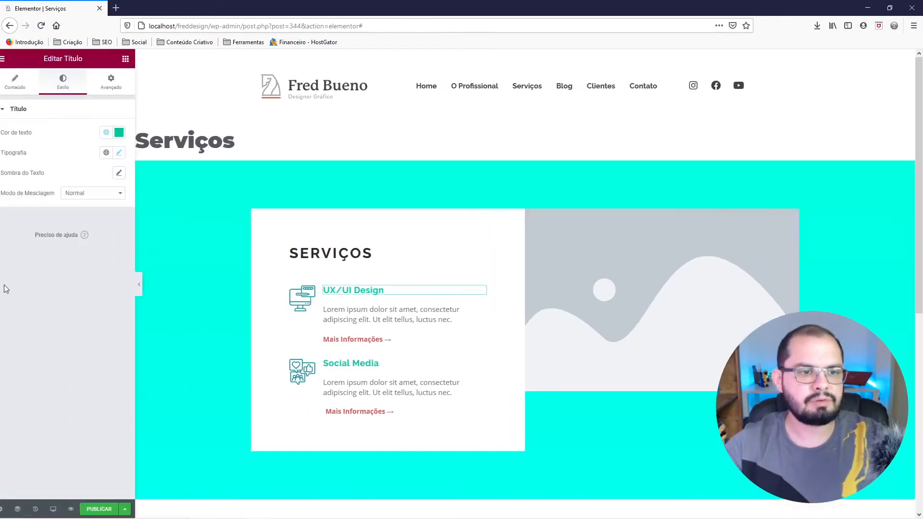
Replace the placeholder image beside the services with foto-marketing.jpg and set its image size to Tela cheia.
left_click(551, 285)
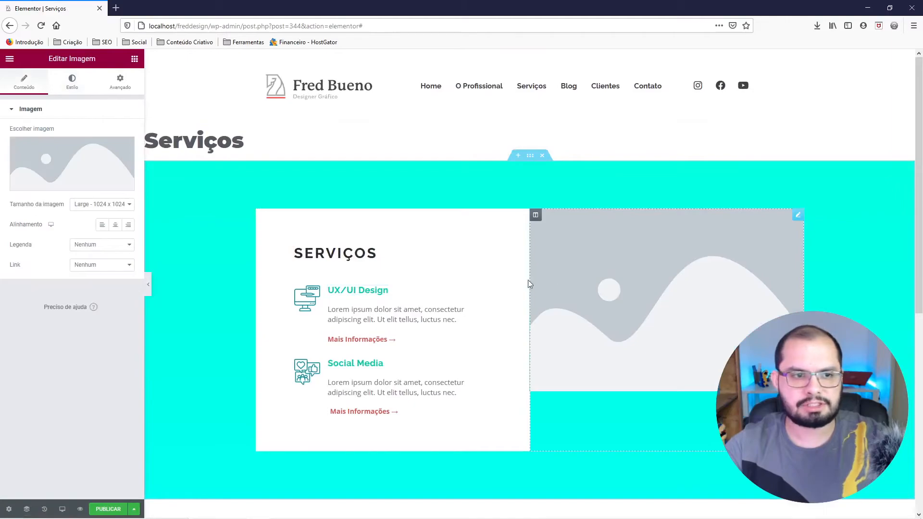
left_click(84, 161)
left_click(213, 191)
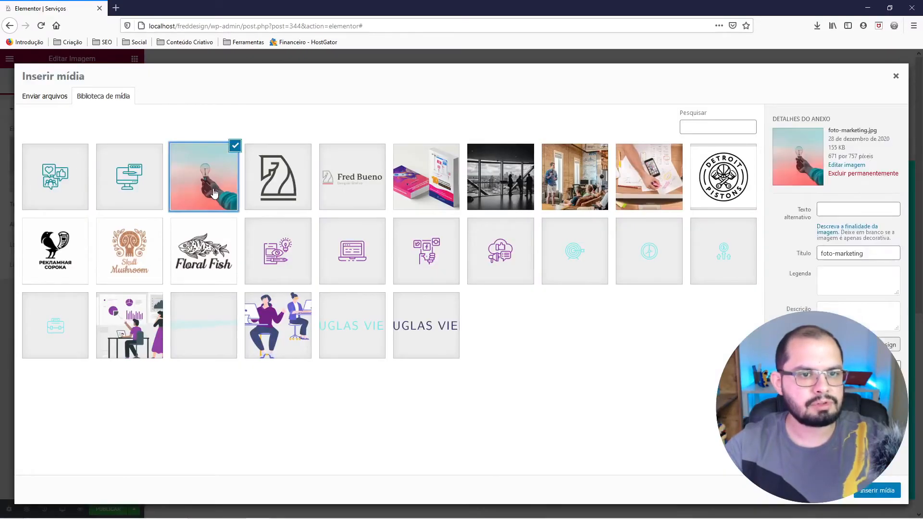
left_click(875, 494)
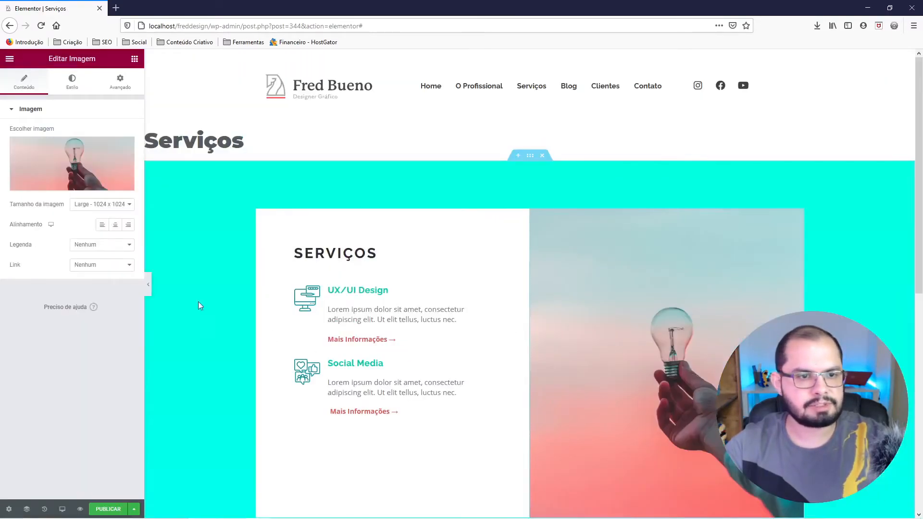
left_click(101, 205)
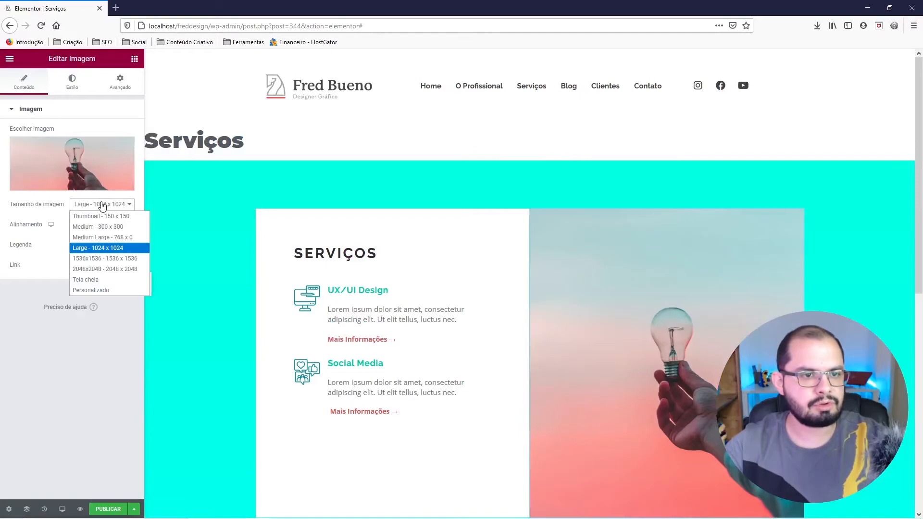
left_click(93, 283)
Widen the SERVIÇOS text column and narrow the light bulb photo's column by moving the boundary between them.
scroll(628, 344, "down", 2)
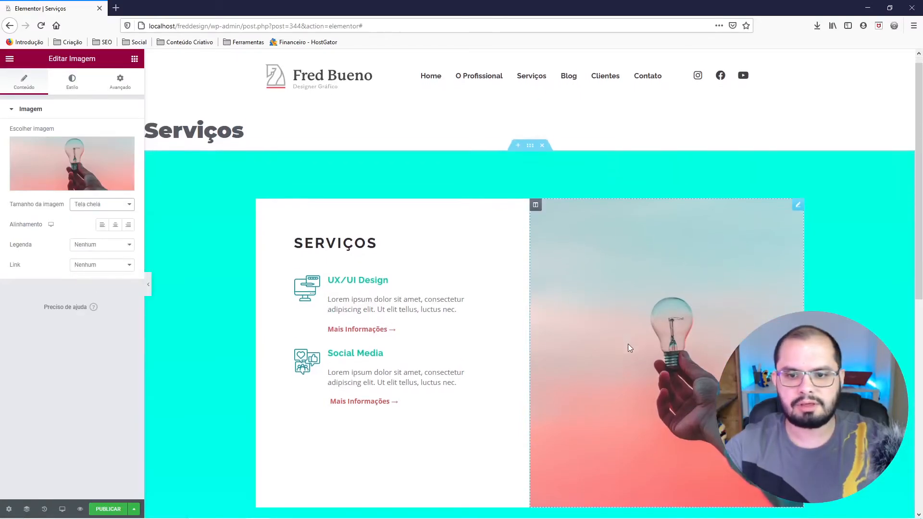
left_click_drag(529, 281, 587, 276)
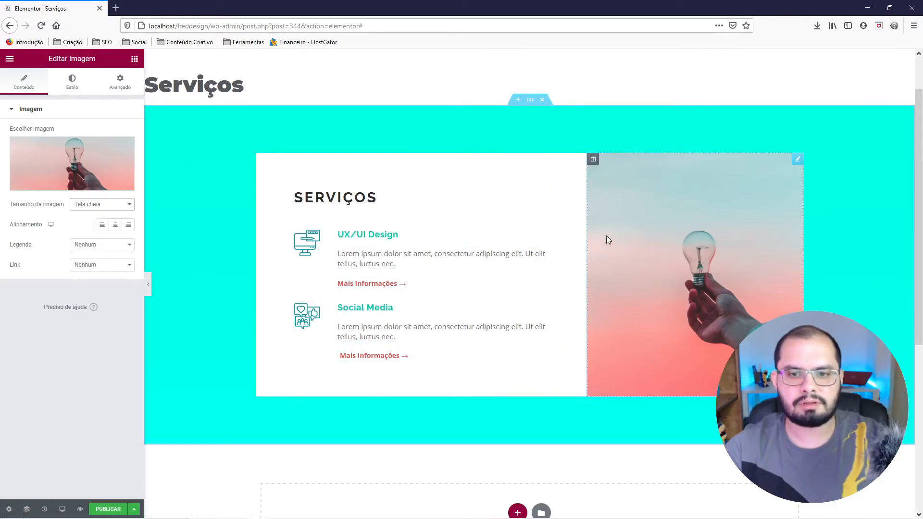
Check the boundary between the text and photo columns and preview the Serviços section at full width.
mouse_move(587, 229)
left_mouse_down()
mouse_move(596, 232)
mouse_move(589, 228)
left_mouse_up()
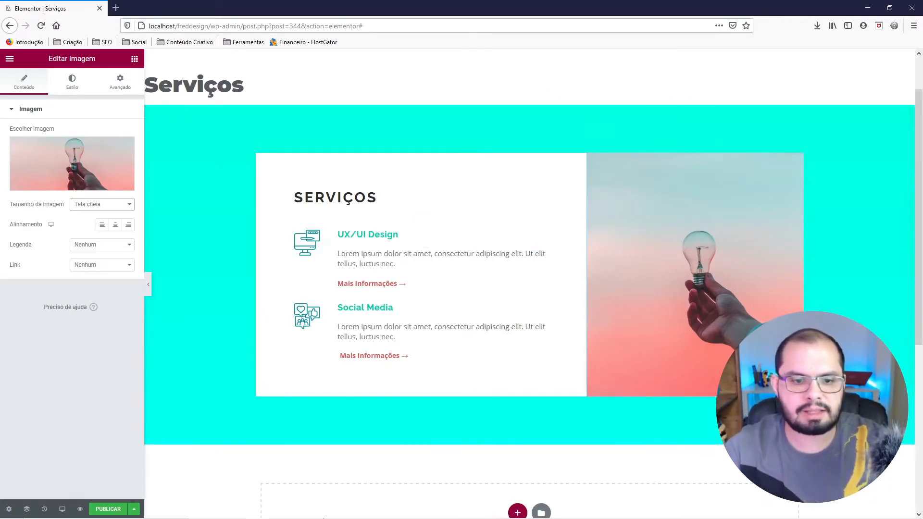
mouse_move(250, 501)
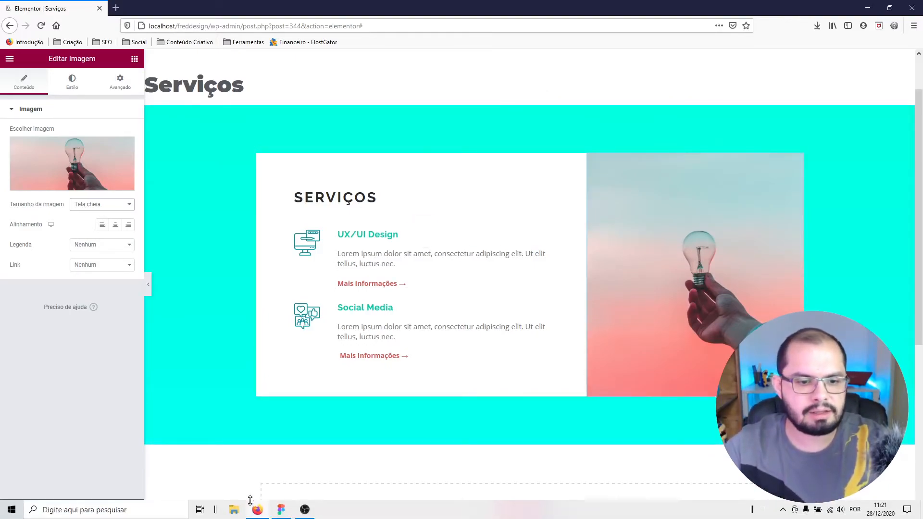
left_click(148, 284)
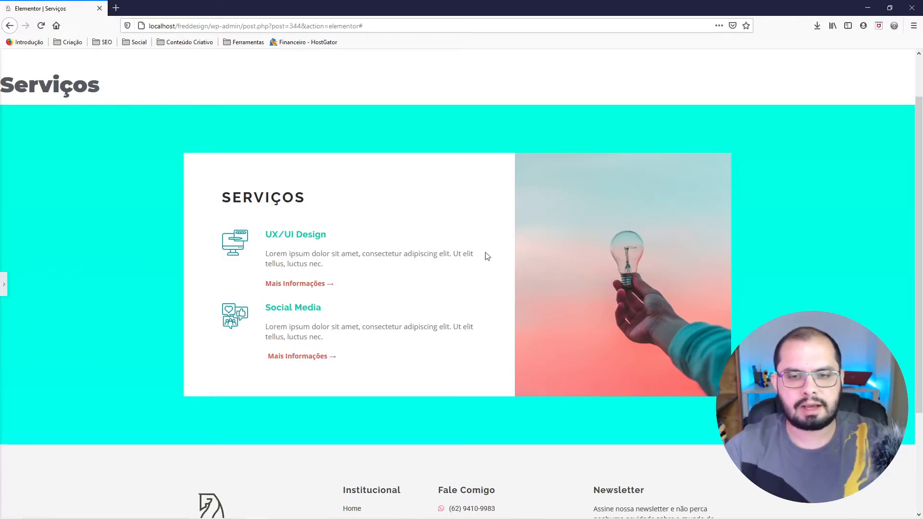
left_click(3, 285)
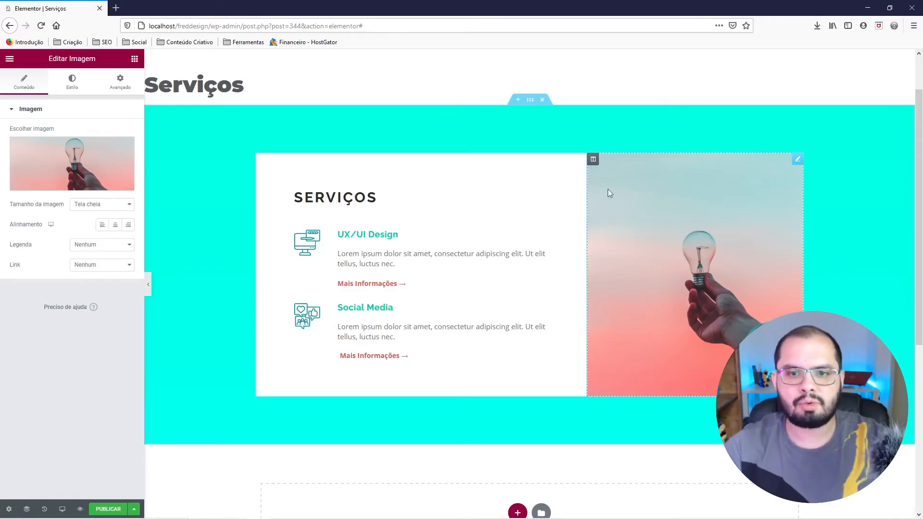
Set the light bulb photo's width to Largura total (100%) and its position to Absoluto.
right_click(638, 197)
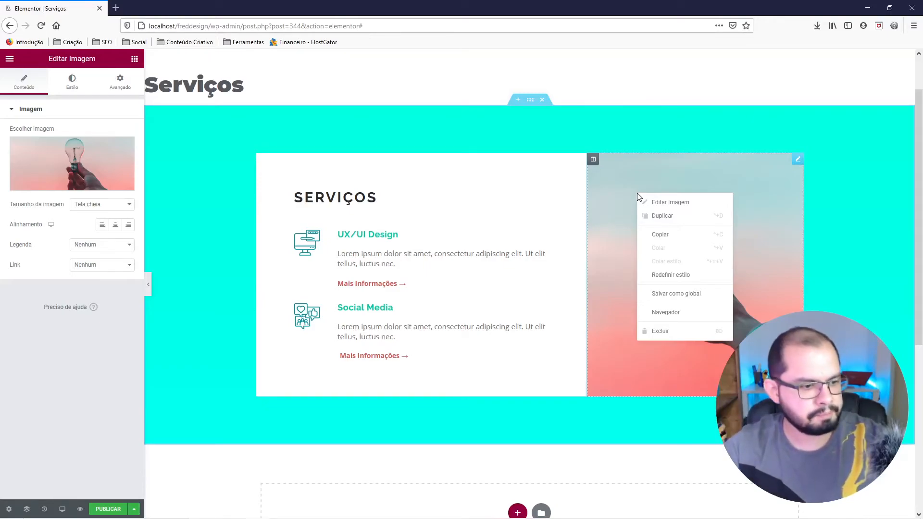
left_click(670, 205)
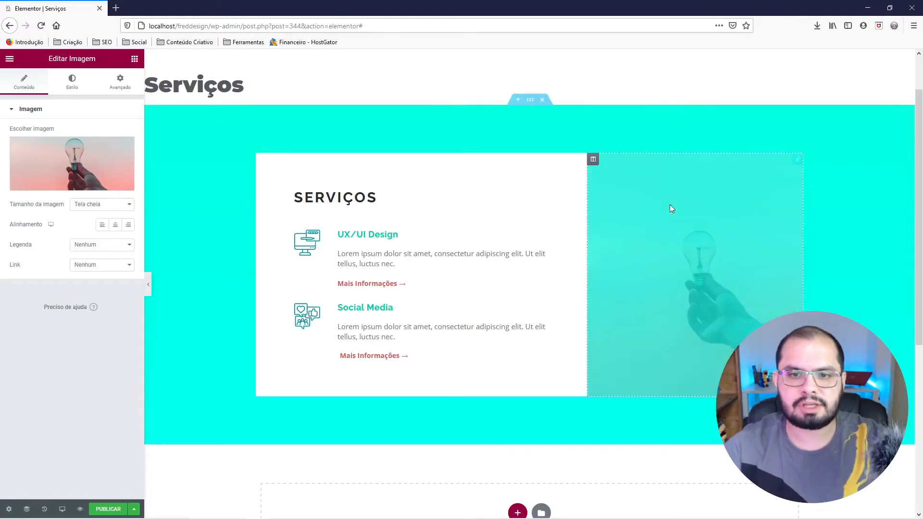
left_click(120, 90)
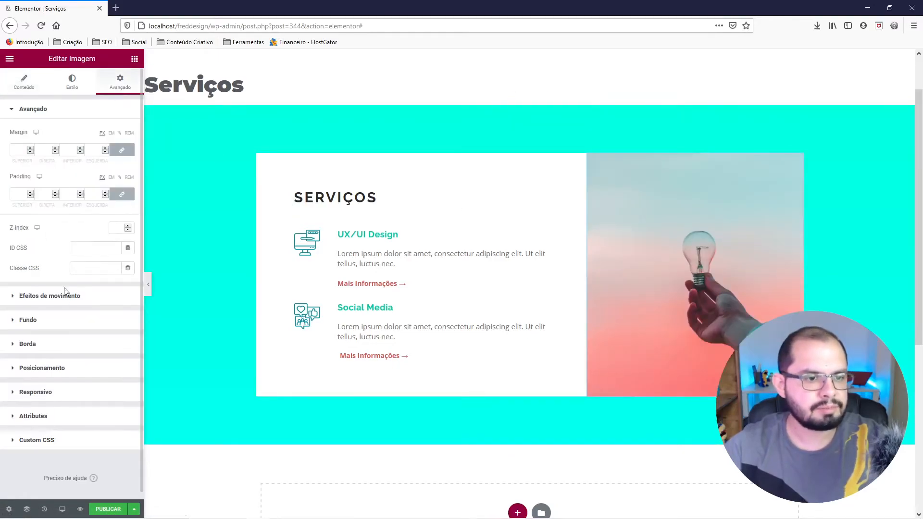
left_click(58, 371)
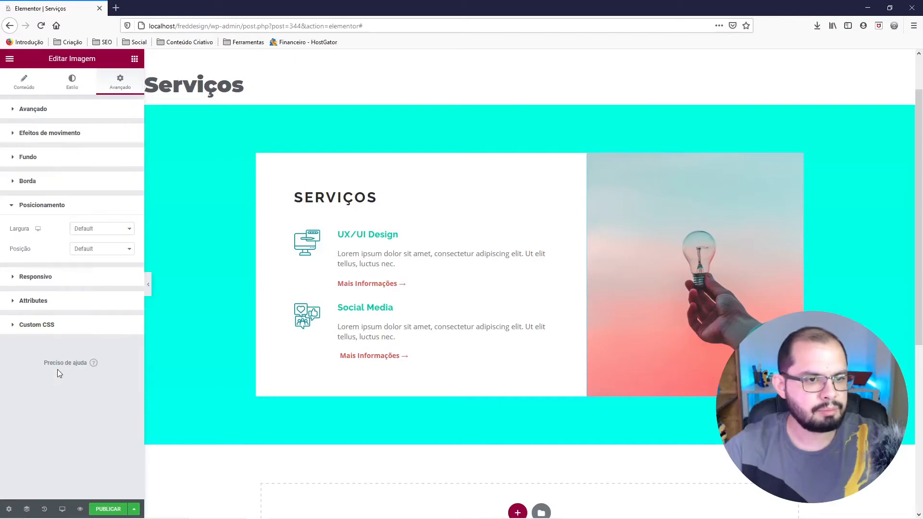
left_click(81, 232)
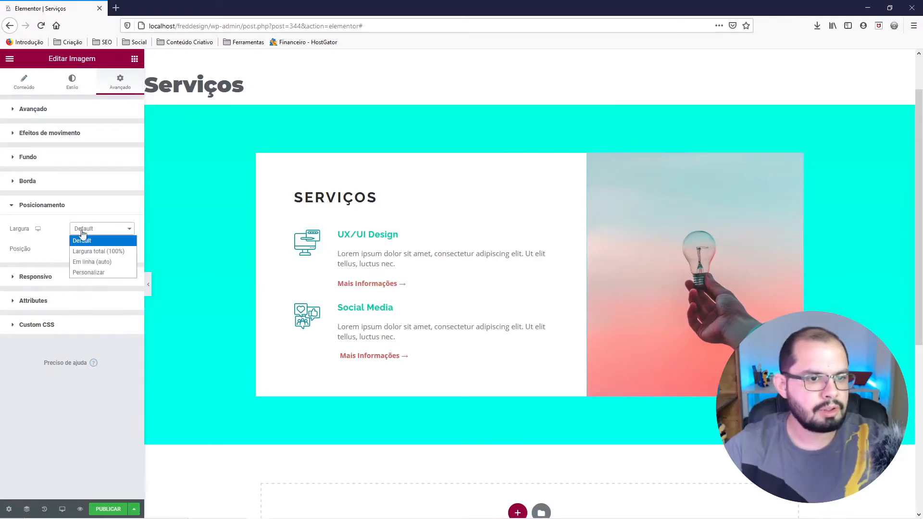
left_click(88, 252)
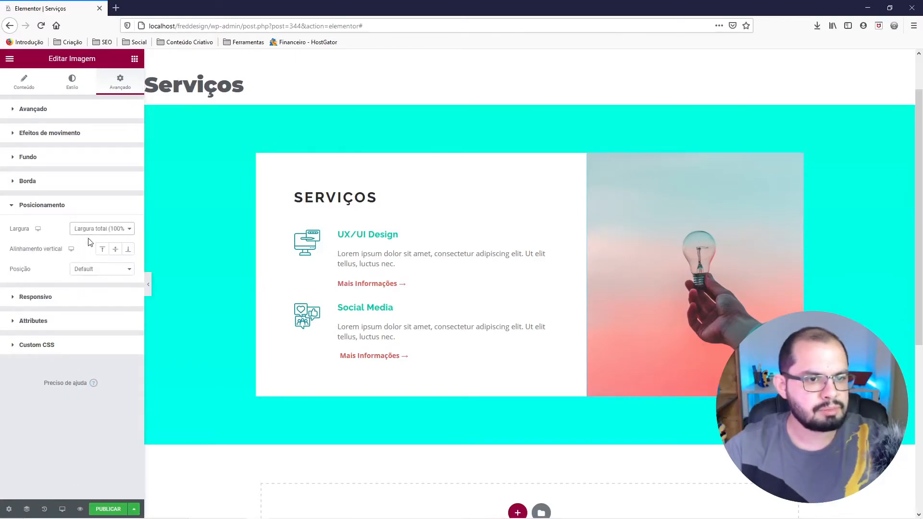
left_click(91, 274)
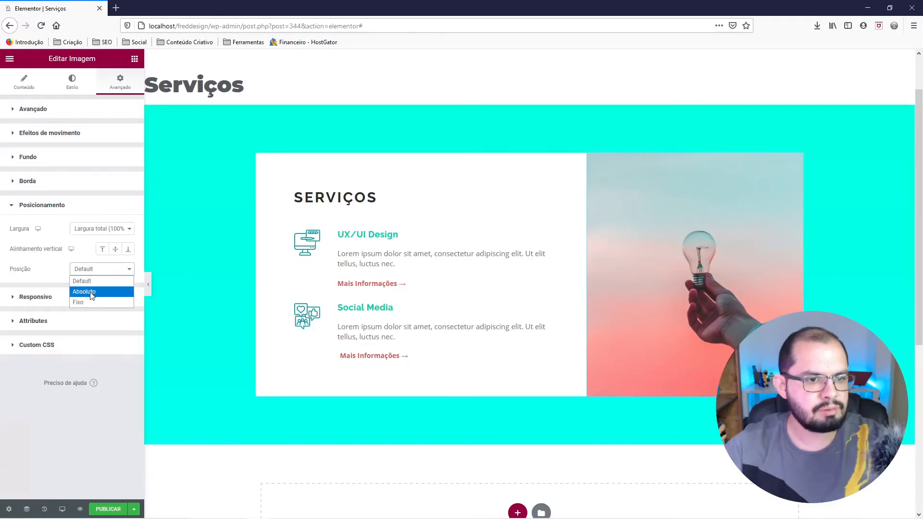
left_click(94, 294)
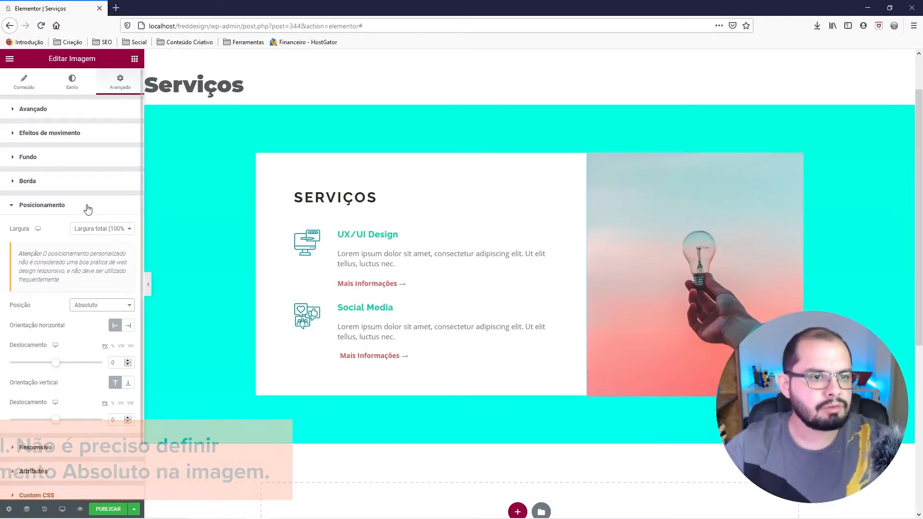
left_click(87, 206)
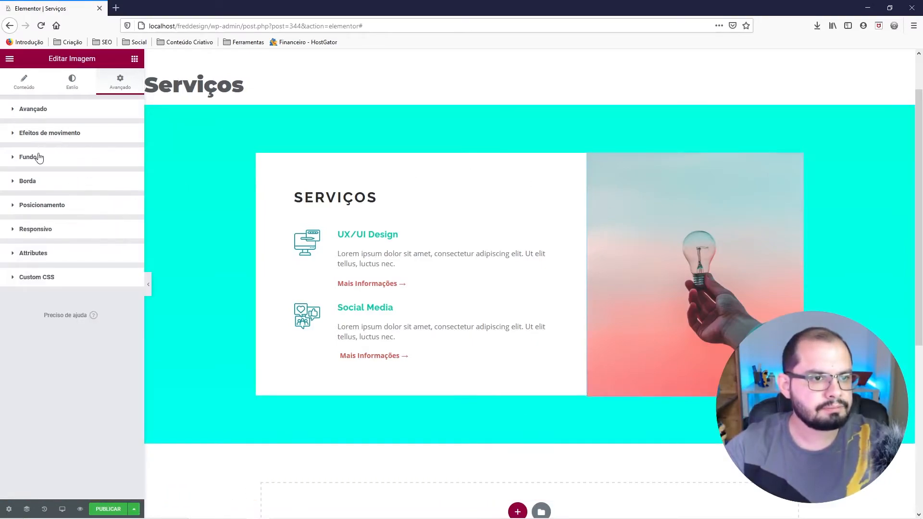
Add a box shadow to the light bulb photo with vertical offset 9, blur 20 and colour rgba(0, 0, 0, 0.18).
left_click(35, 182)
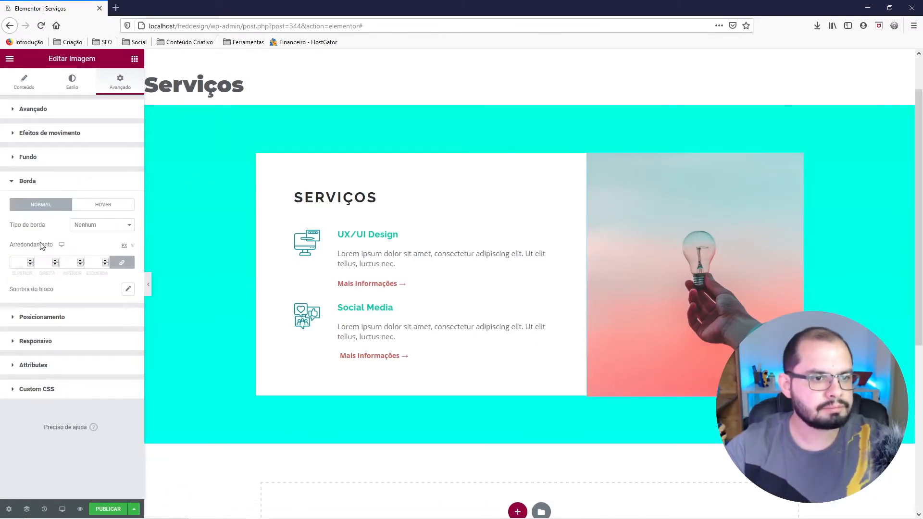
left_click(128, 289)
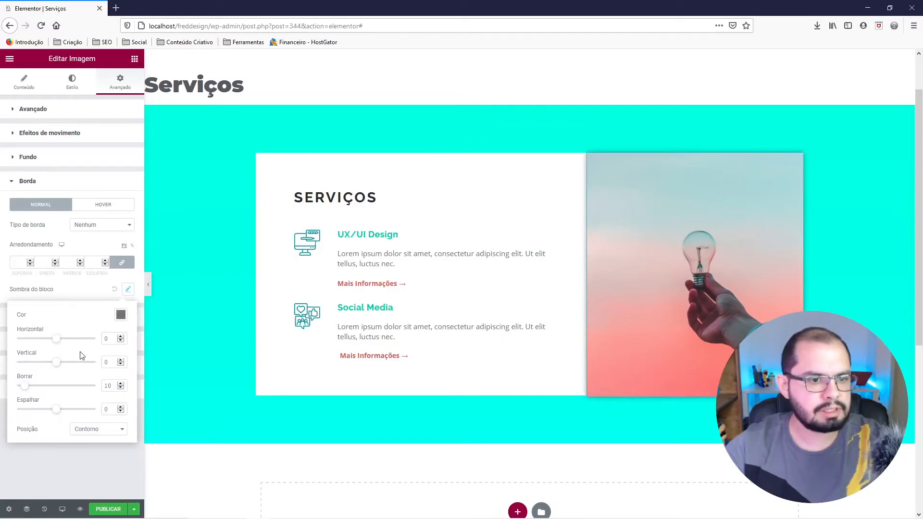
left_click_drag(108, 363, 100, 366)
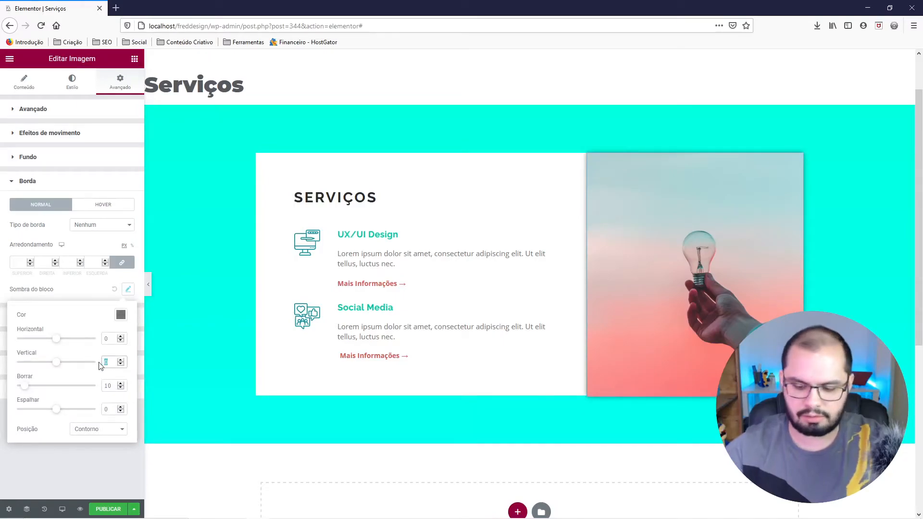
type("9")
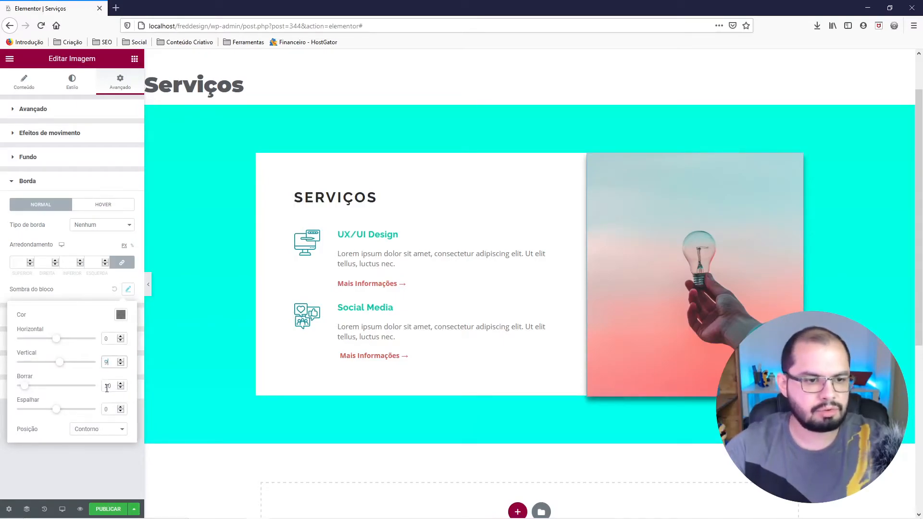
type("20")
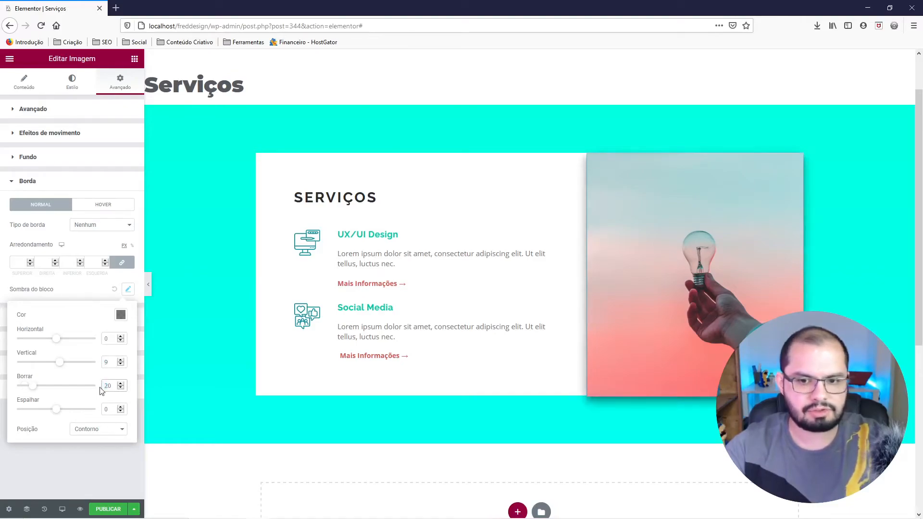
left_click(120, 316)
left_click_drag(125, 449, 93, 446)
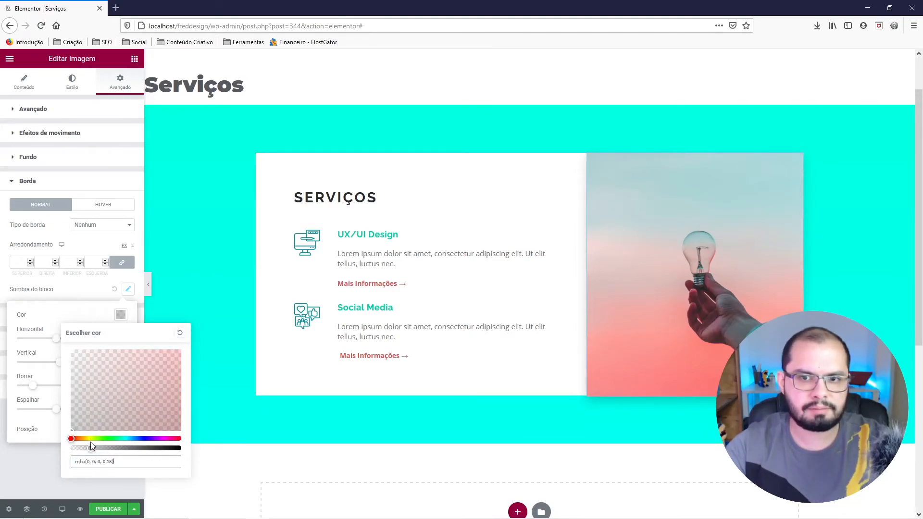
left_click(80, 294)
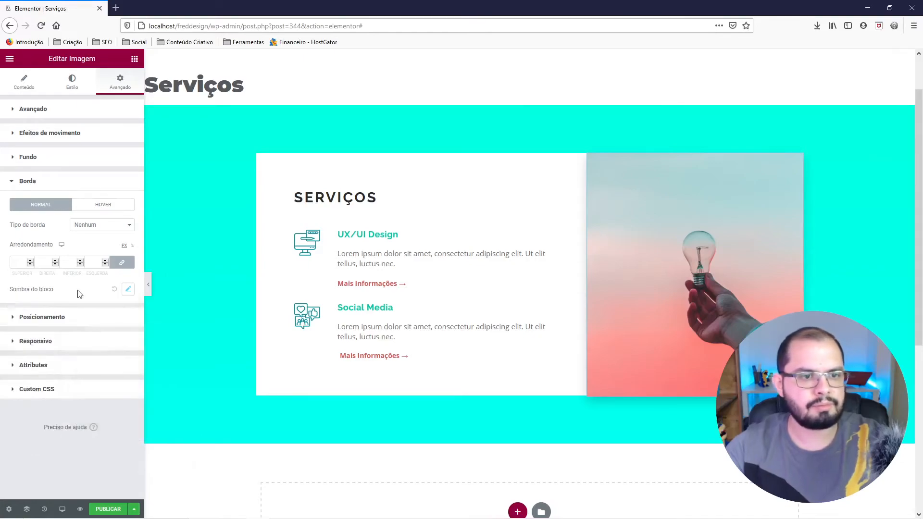
Enable Scrolling Effects on the light bulb photo and add an upward Vertical Scroll with speed 4,9.
left_click(45, 138)
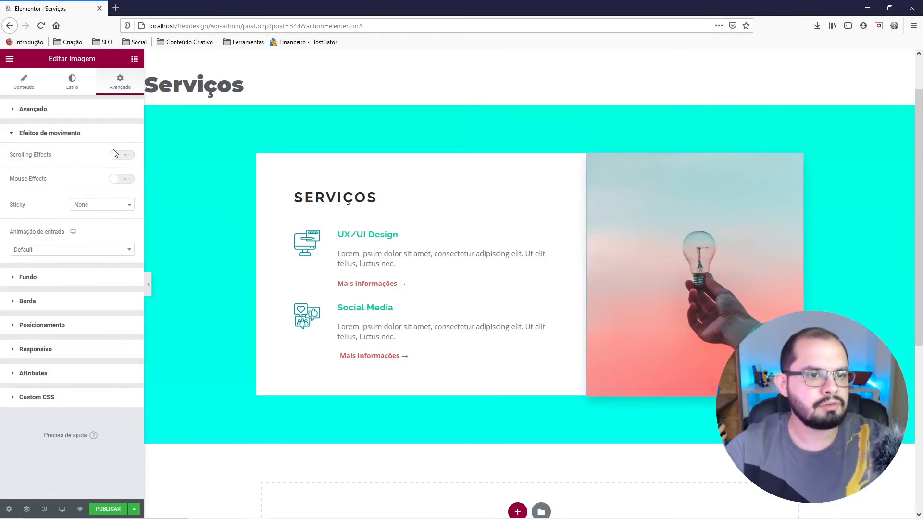
left_click(121, 162)
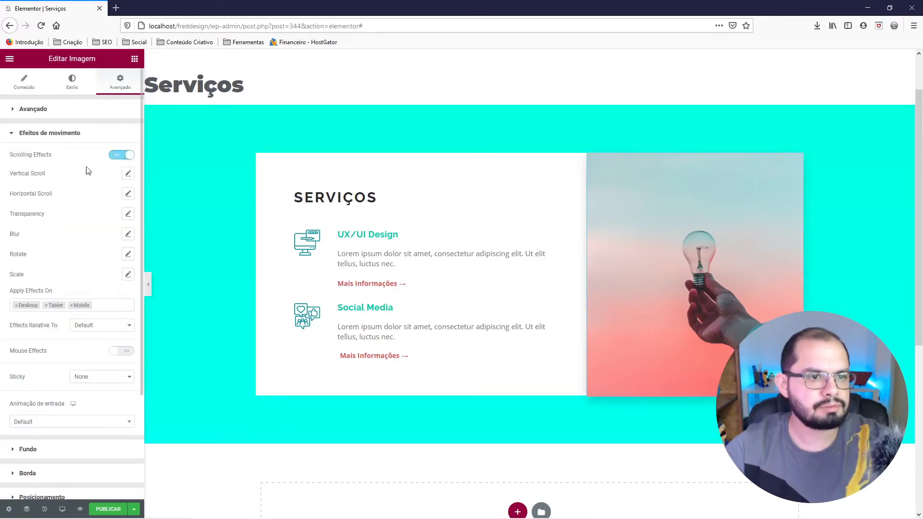
left_click(129, 174)
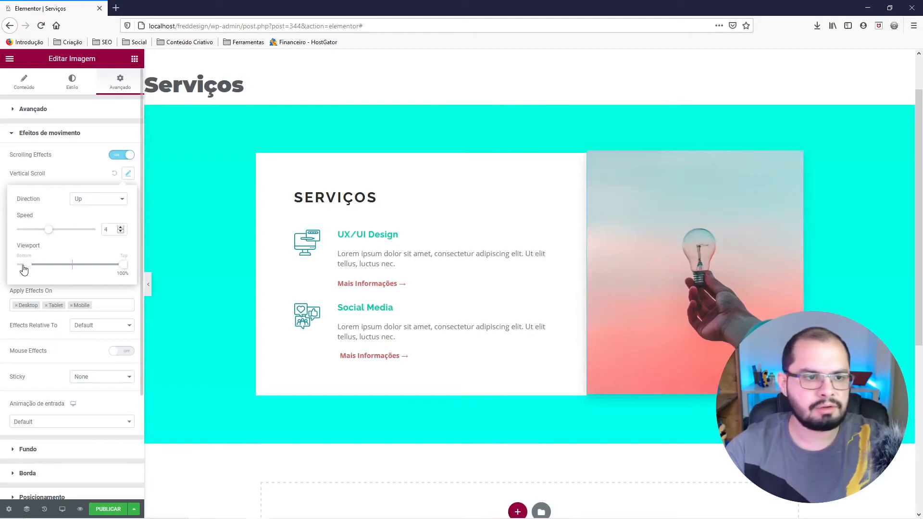
left_click_drag(48, 233, 53, 235)
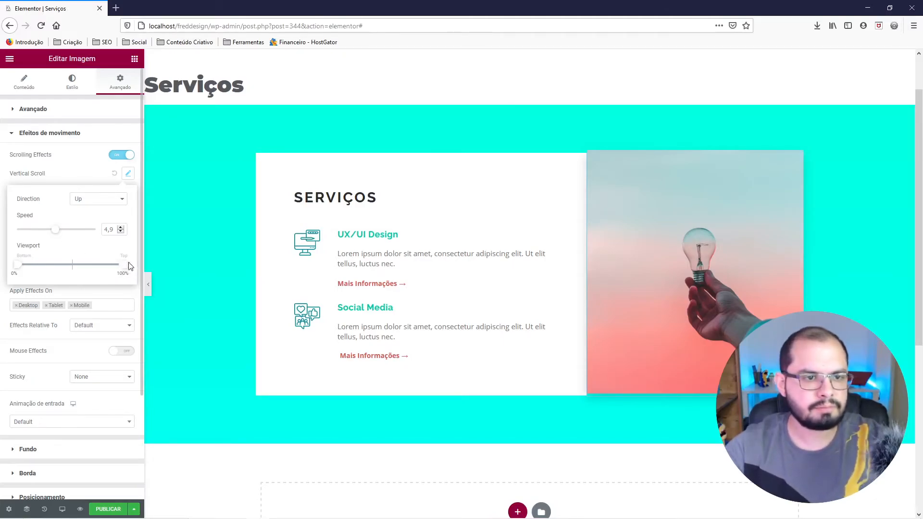
Test the photo's scroll motion on the page and reduce its Vertical Scroll speed to 1.
scroll(330, 212, "down", 2)
scroll(422, 253, "up", 1)
scroll(422, 259, "up", 2)
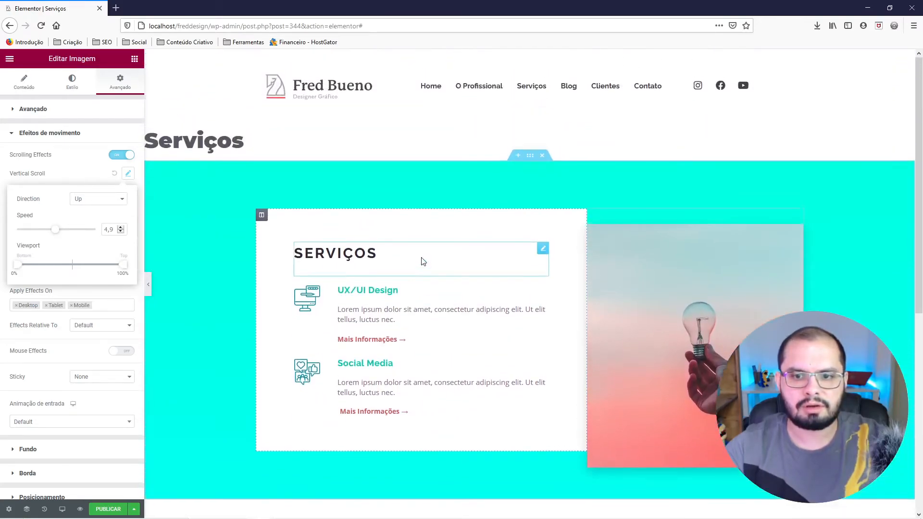
scroll(423, 264, "down", 3)
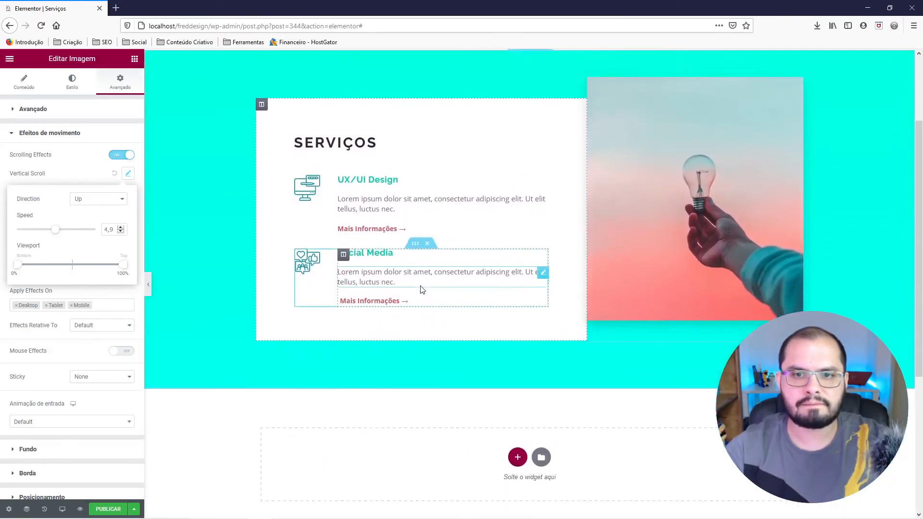
scroll(421, 289, "down", 3)
scroll(421, 292, "up", 5)
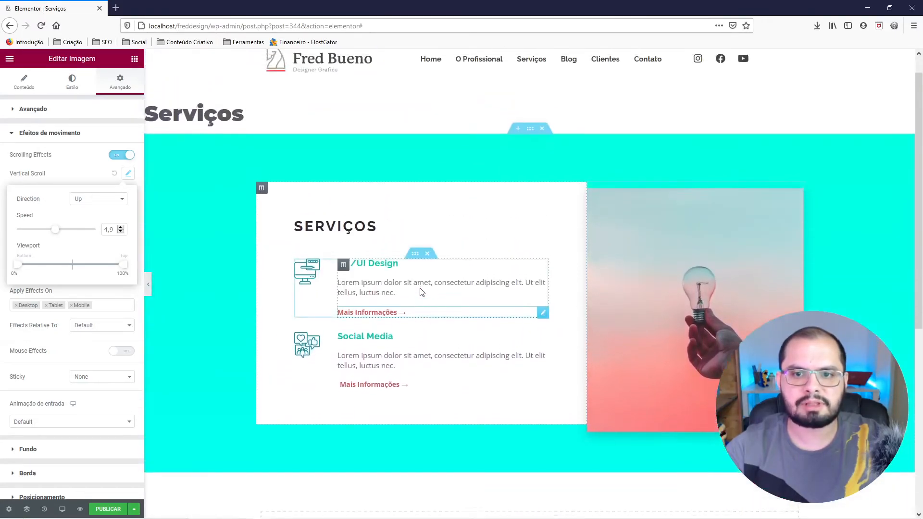
scroll(421, 292, "up", 1)
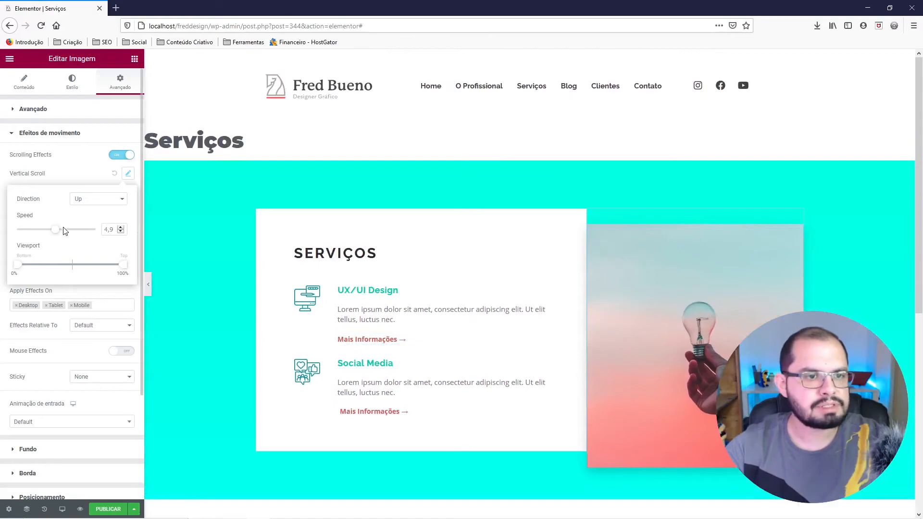
left_click_drag(54, 234, 24, 233)
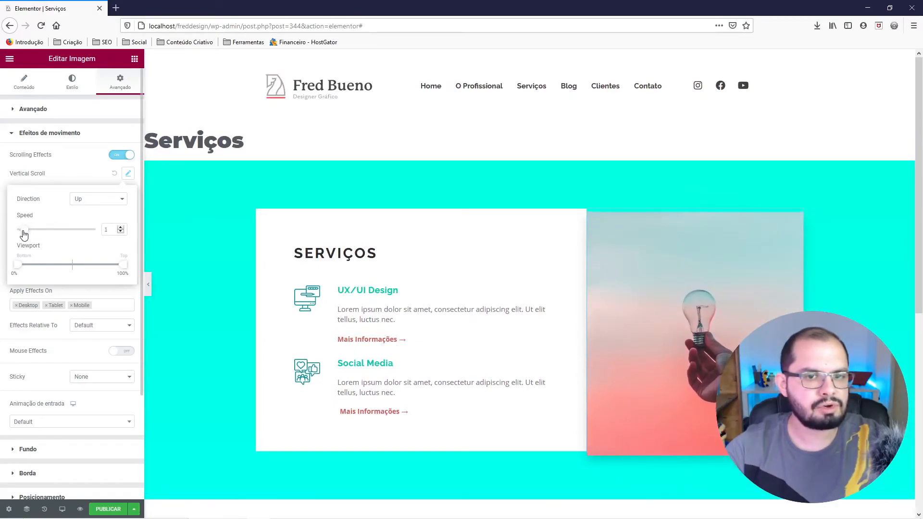
Preview the section at full width and examine how the light bulb photo moves as the page scrolls.
left_click(149, 287)
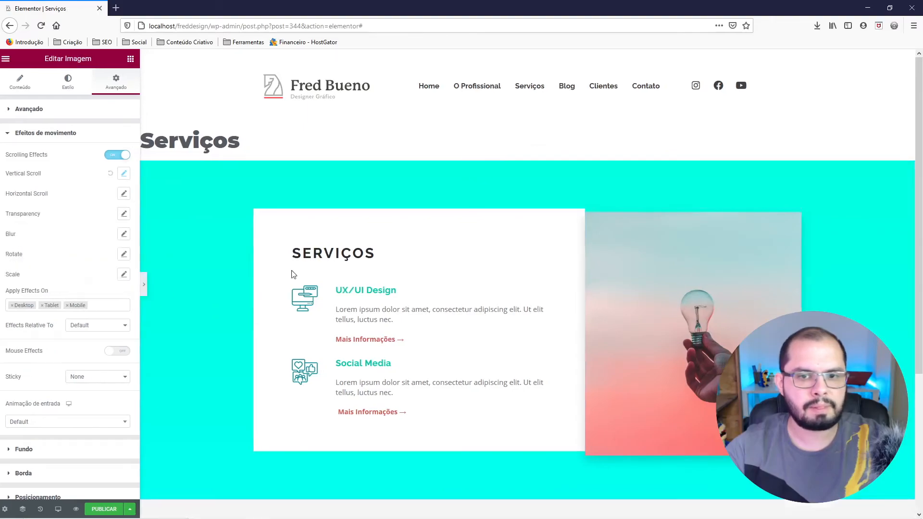
scroll(514, 219, "down", 1)
scroll(507, 230, "down", 3)
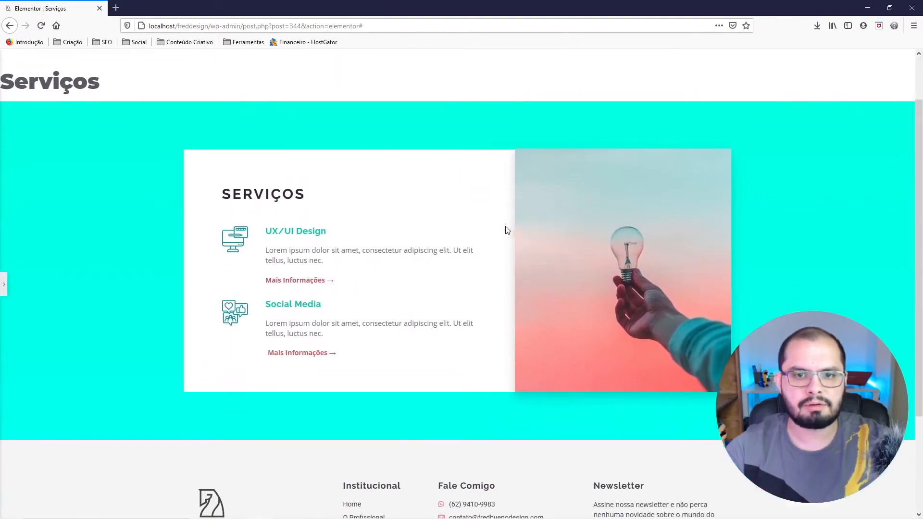
scroll(493, 229, "up", 3)
scroll(493, 231, "up", 2)
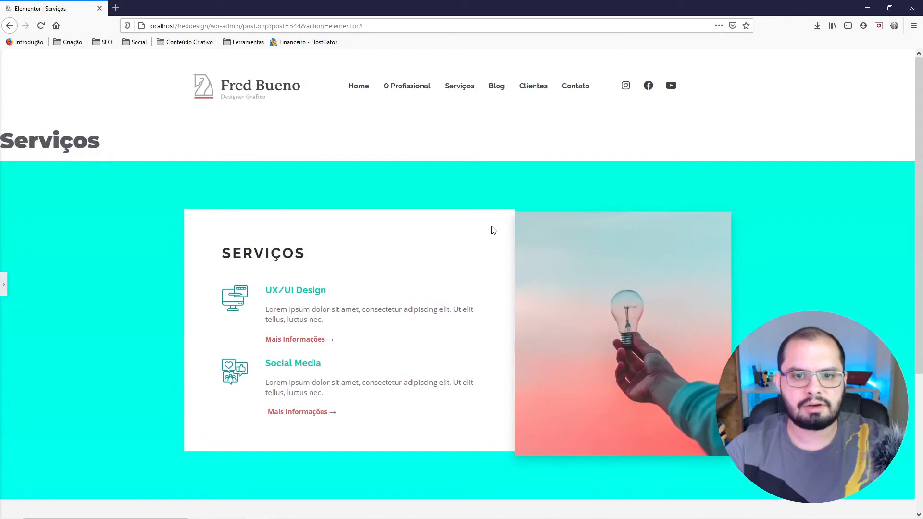
scroll(493, 231, "down", 3)
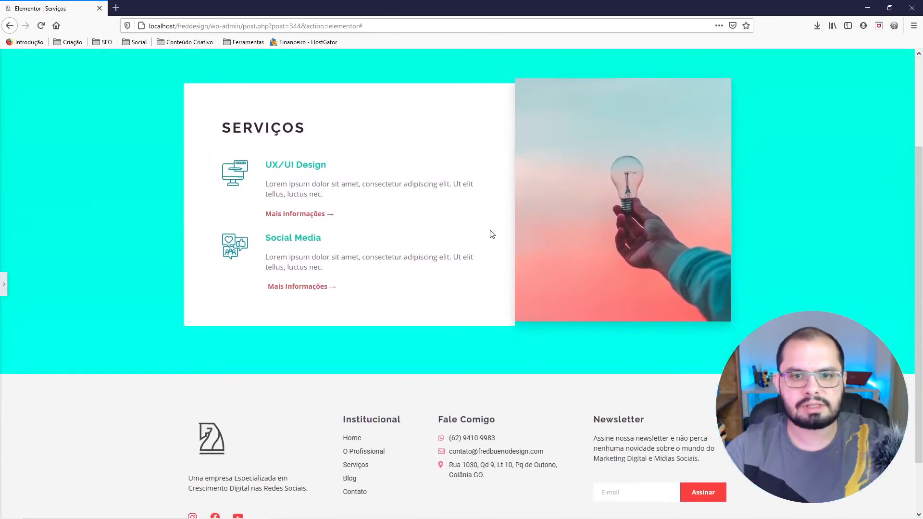
scroll(490, 233, "up", 2)
scroll(491, 234, "down", 3)
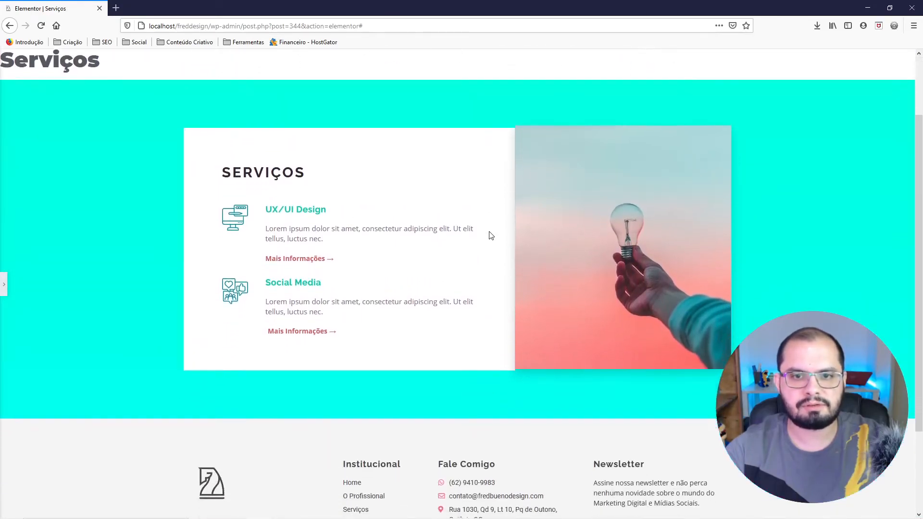
scroll(489, 234, "up", 3)
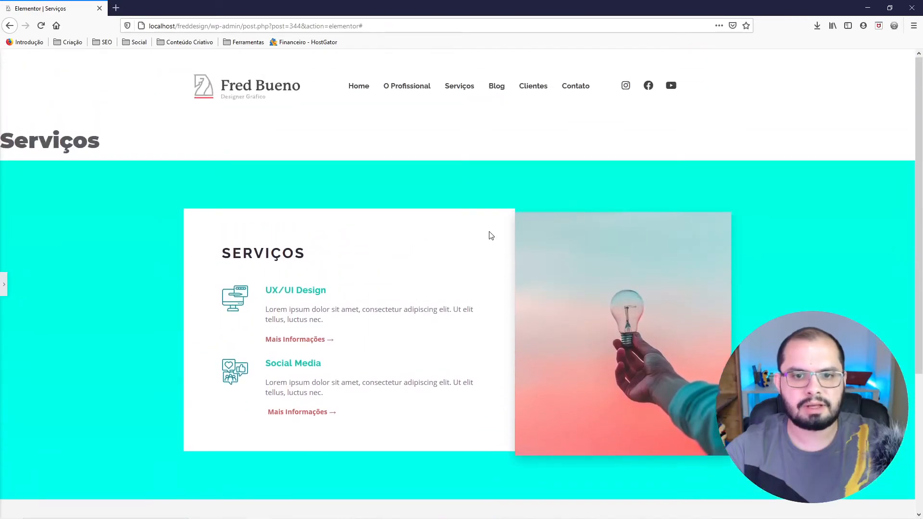
Give the column holding the light bulb photo a classic background in #FFFFFF.
scroll(478, 237, "down", 1)
left_click(4, 284)
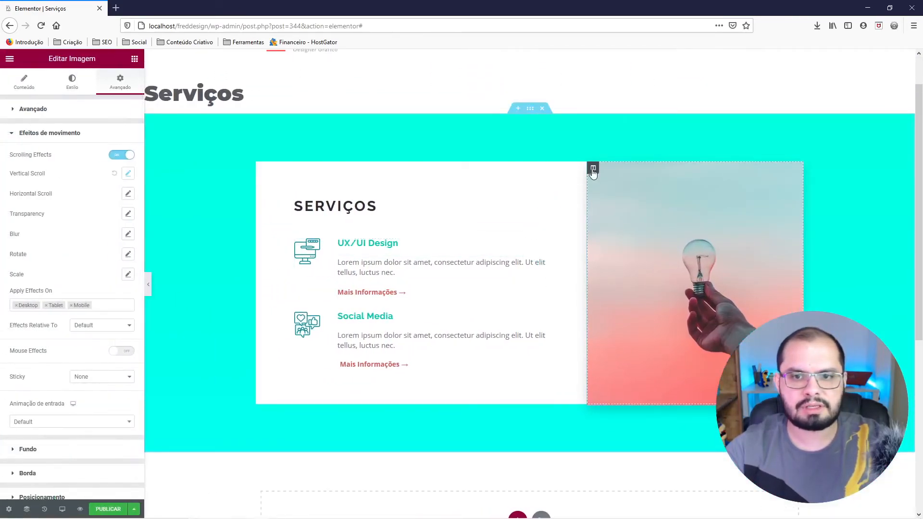
right_click(589, 173)
left_click(606, 182)
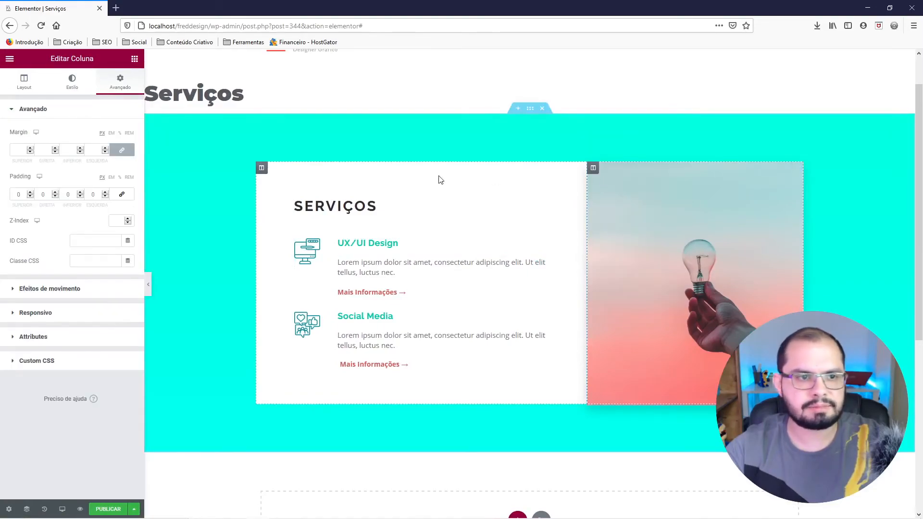
left_click(72, 84)
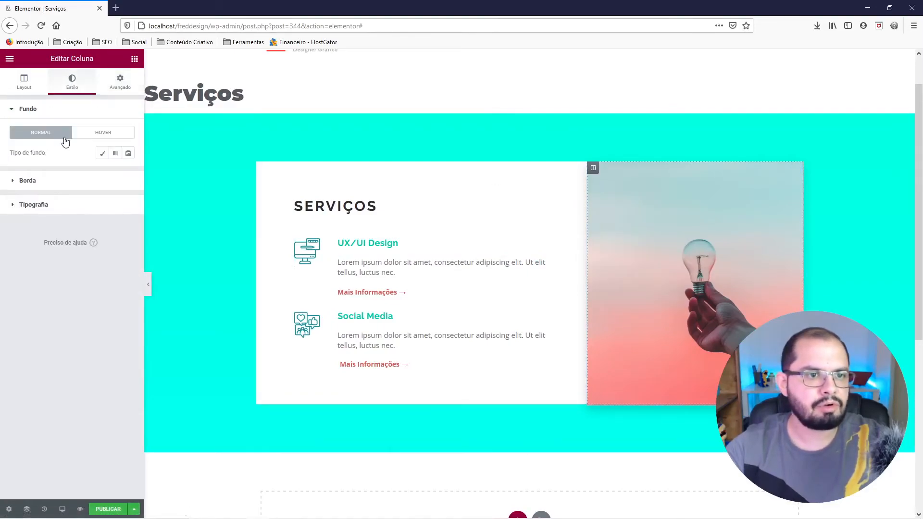
left_click(101, 153)
left_click(129, 175)
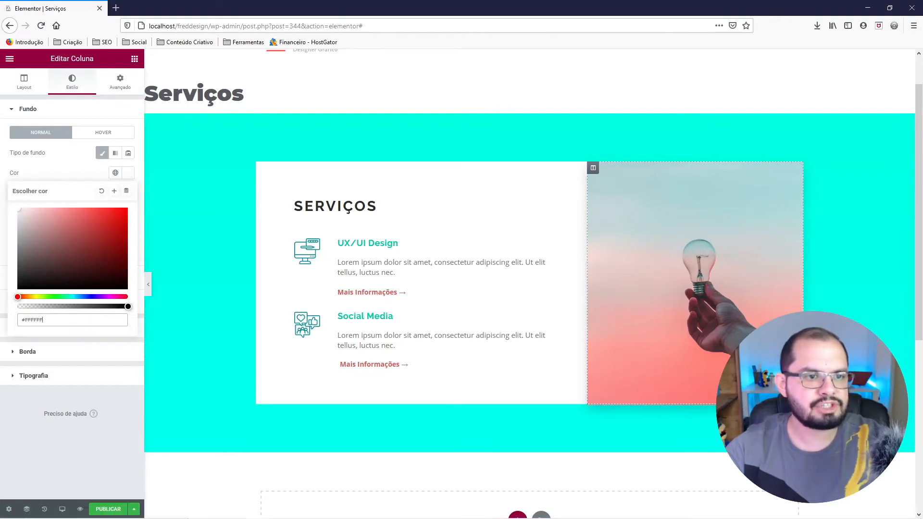
Preview the section at full width and examine the photo against its column background while the page scrolls.
left_click(151, 290)
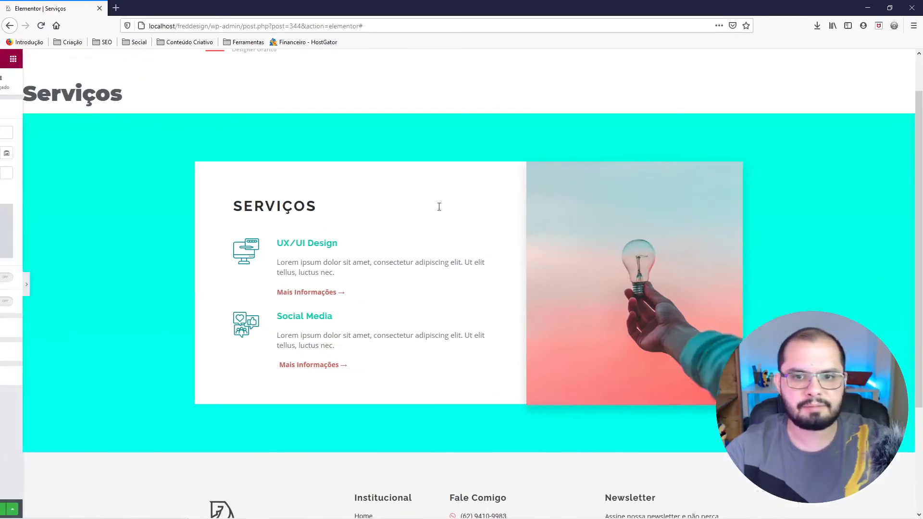
scroll(455, 212, "down", 3)
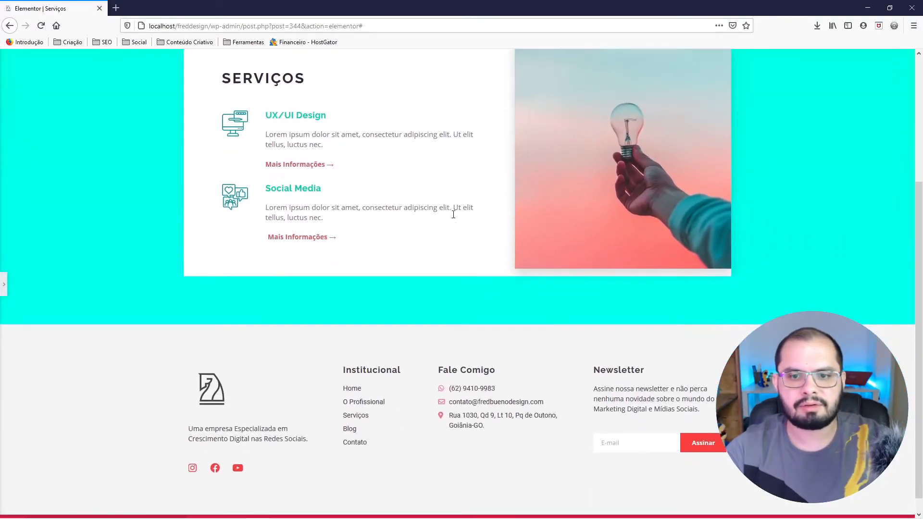
scroll(453, 219, "up", 1)
scroll(455, 222, "up", 3)
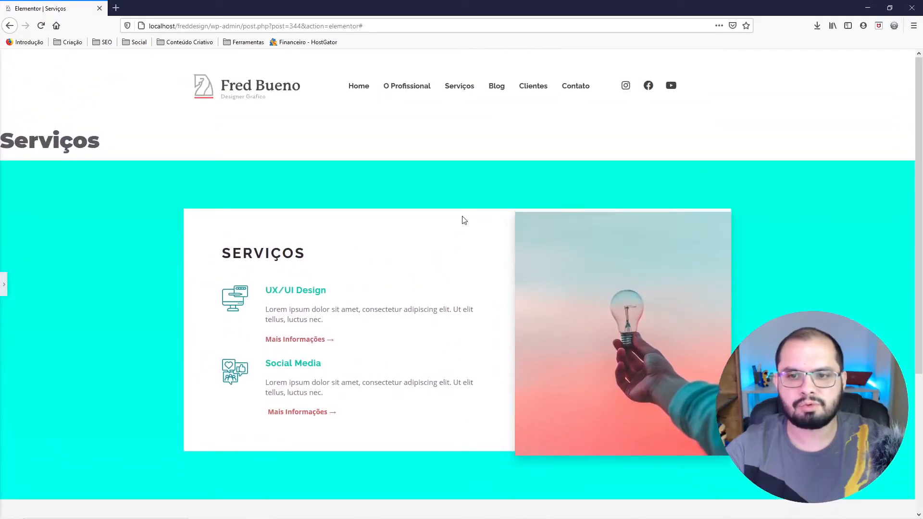
scroll(464, 219, "down", 4)
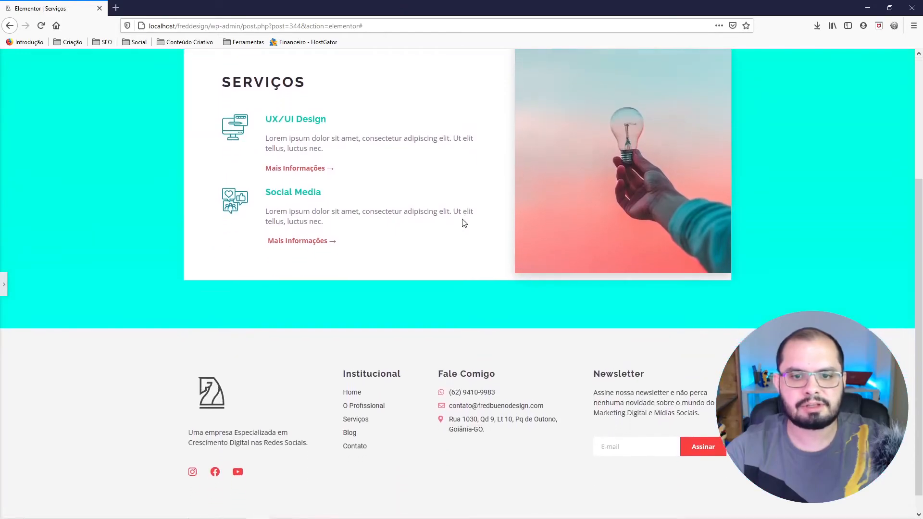
scroll(464, 222, "up", 4)
scroll(463, 223, "down", 2)
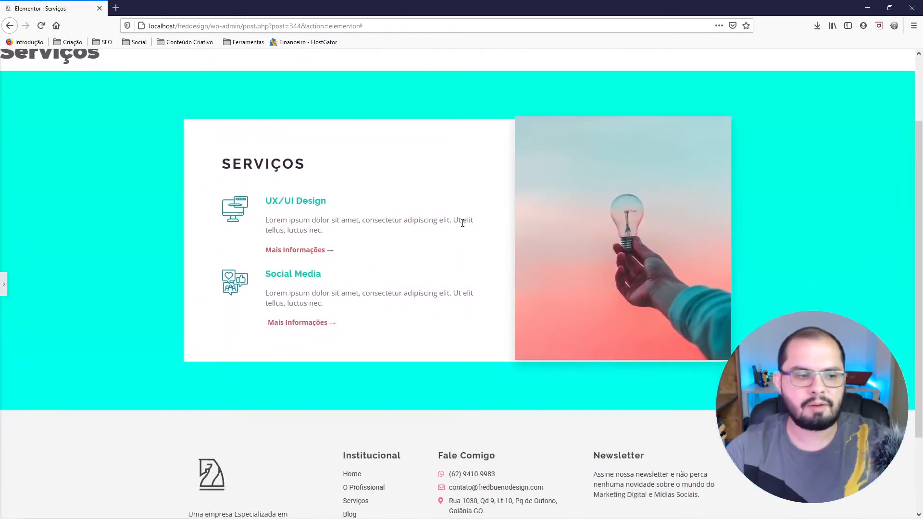
scroll(457, 227, "down", 1)
scroll(452, 226, "up", 1)
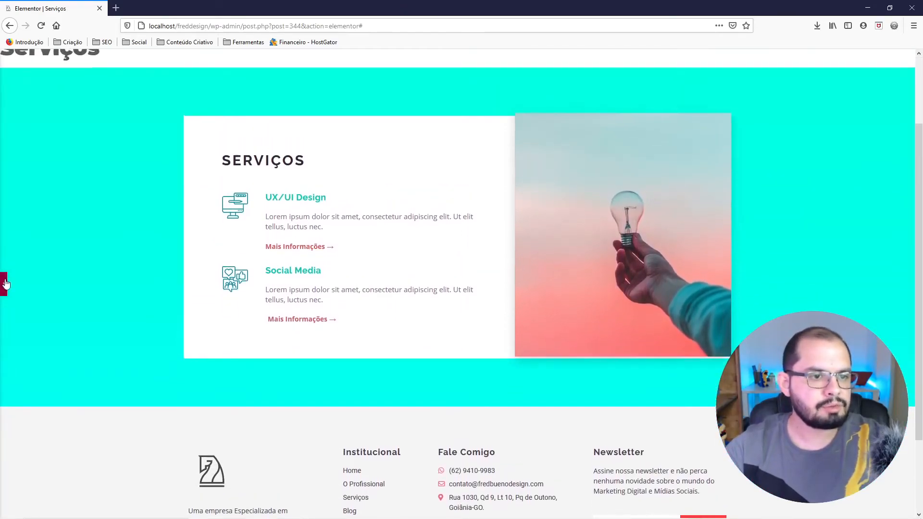
Turn off Scrolling Effects on the light bulb photo.
left_click(6, 283)
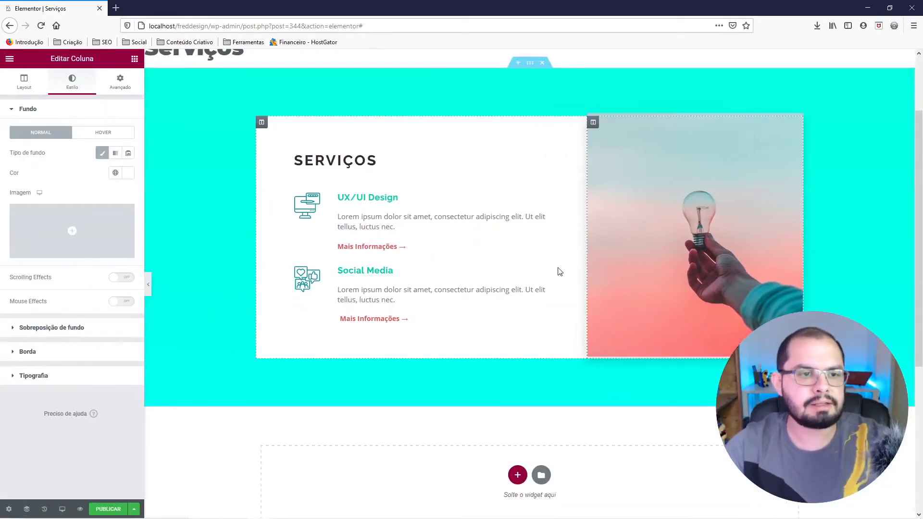
right_click(593, 124)
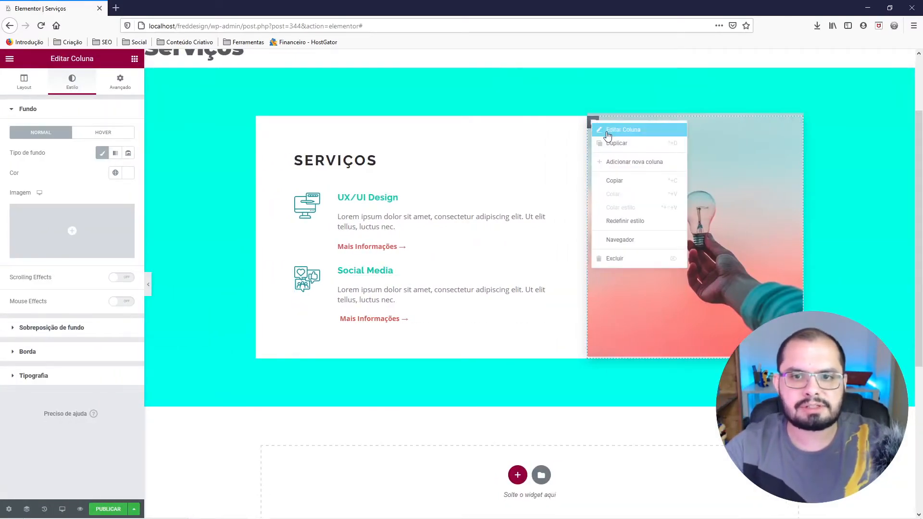
right_click(711, 169)
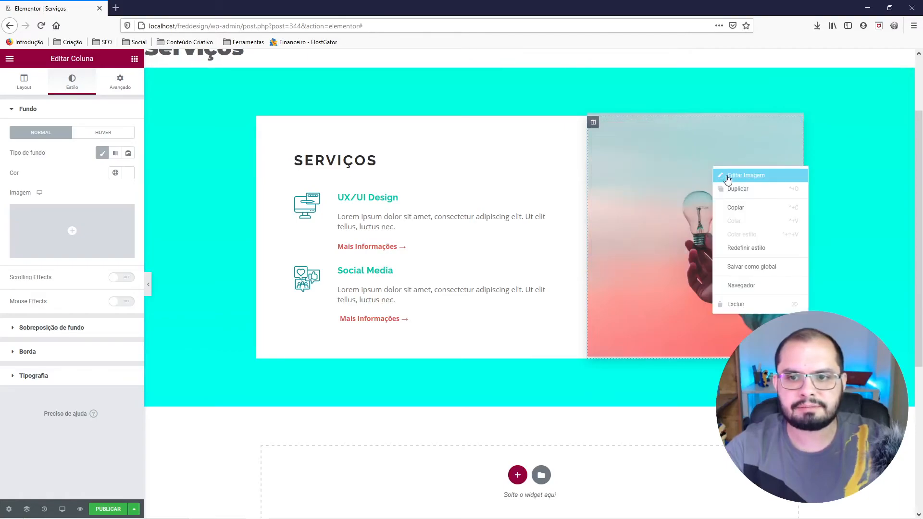
left_click(724, 177)
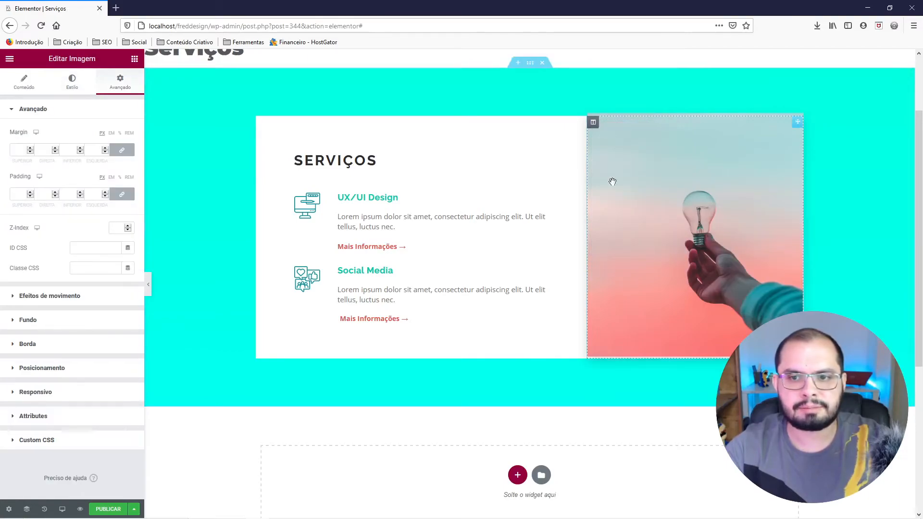
left_click(31, 110)
left_click(49, 134)
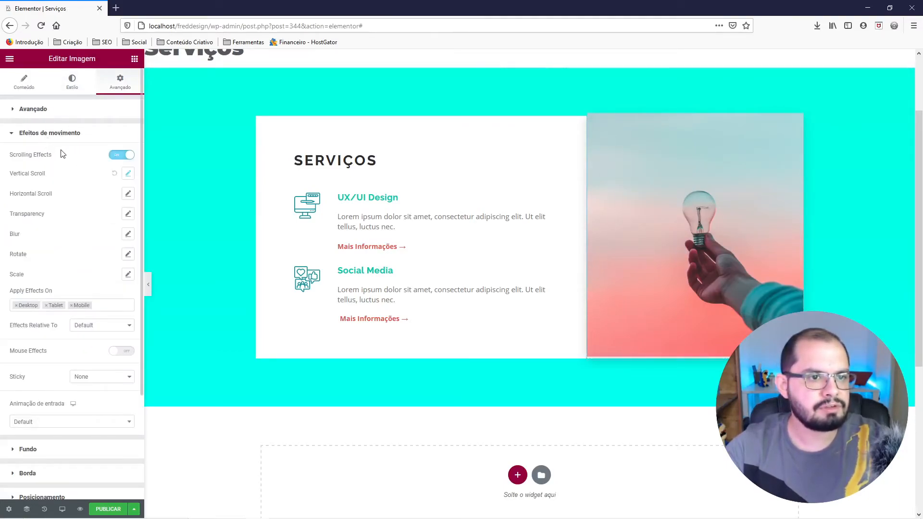
left_click(121, 156)
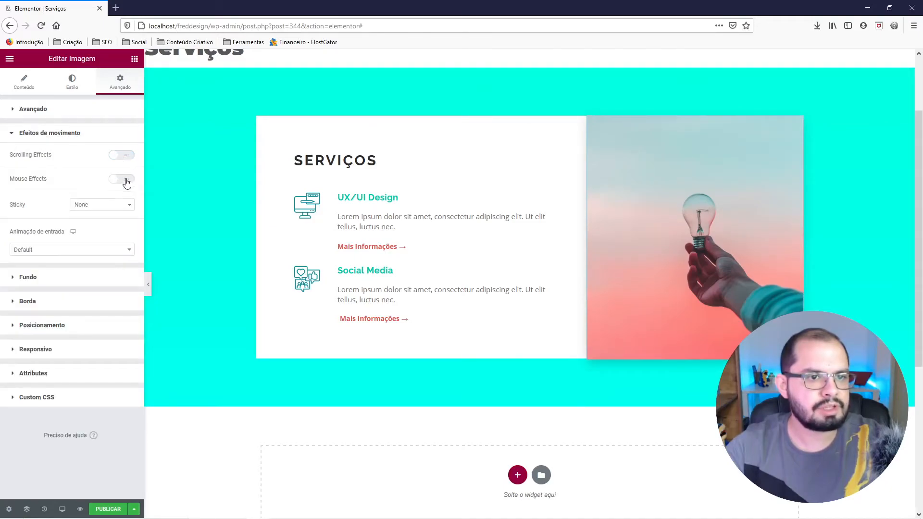
Enable Mouse Effects on the light bulb photo and activate Mouse Track in the Opposite direction, leaving Sticky at None.
left_click(126, 181)
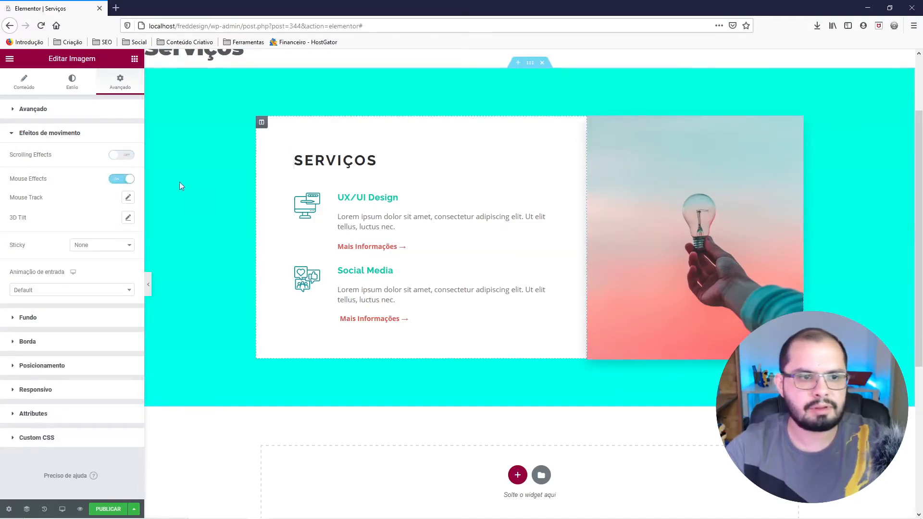
left_click(90, 250)
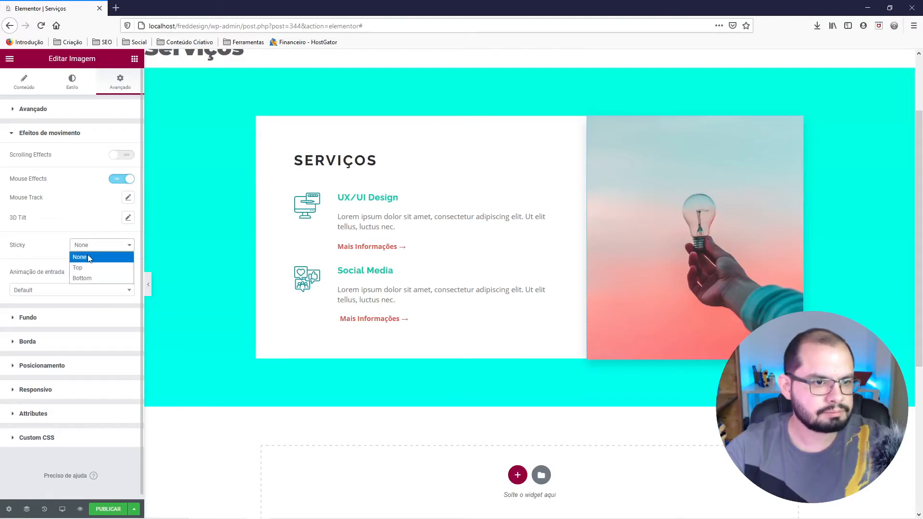
left_click(87, 256)
left_click(127, 199)
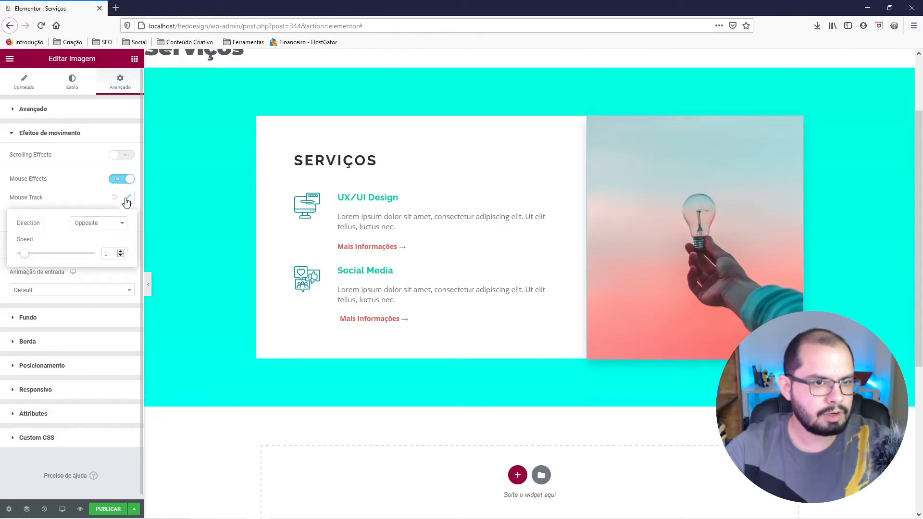
left_click(82, 228)
left_click(84, 226)
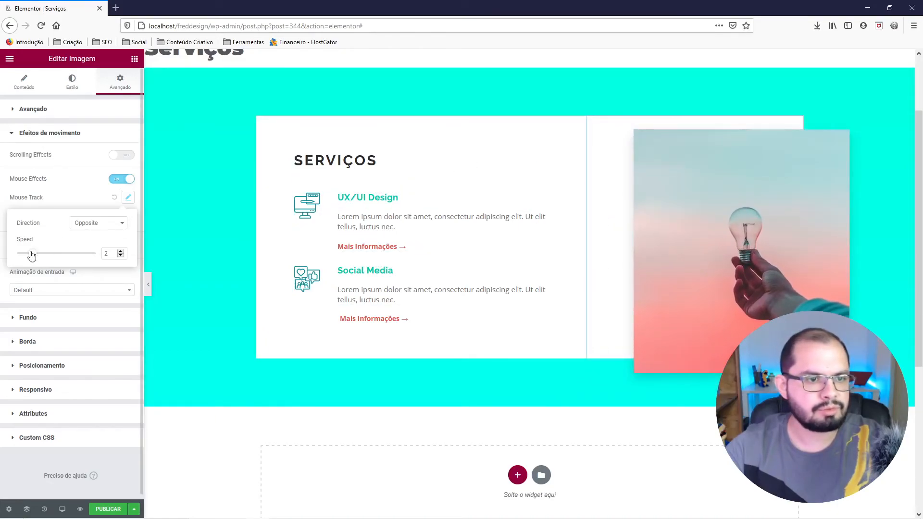
Reduce the photo's Mouse Track speed to 0,3 and preview its movement at full width.
left_click_drag(31, 254, 24, 255)
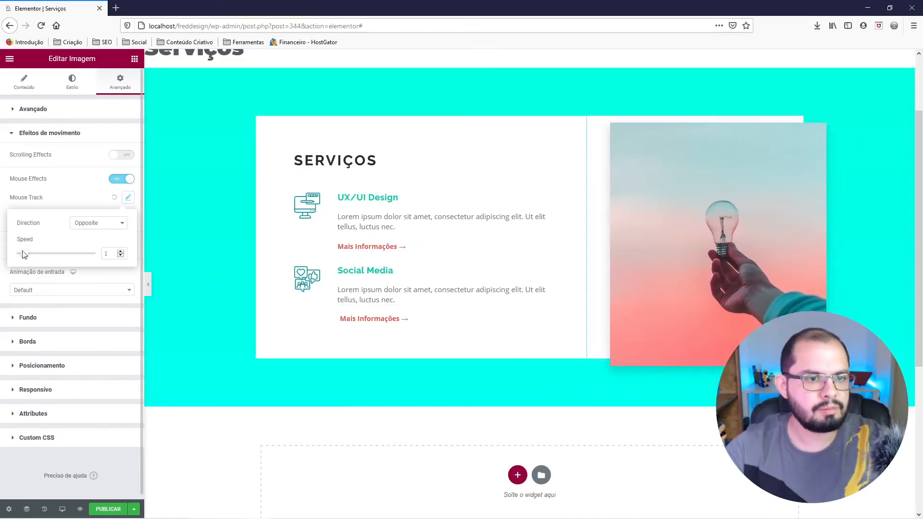
left_click(121, 256)
left_click(119, 256)
left_click(119, 257)
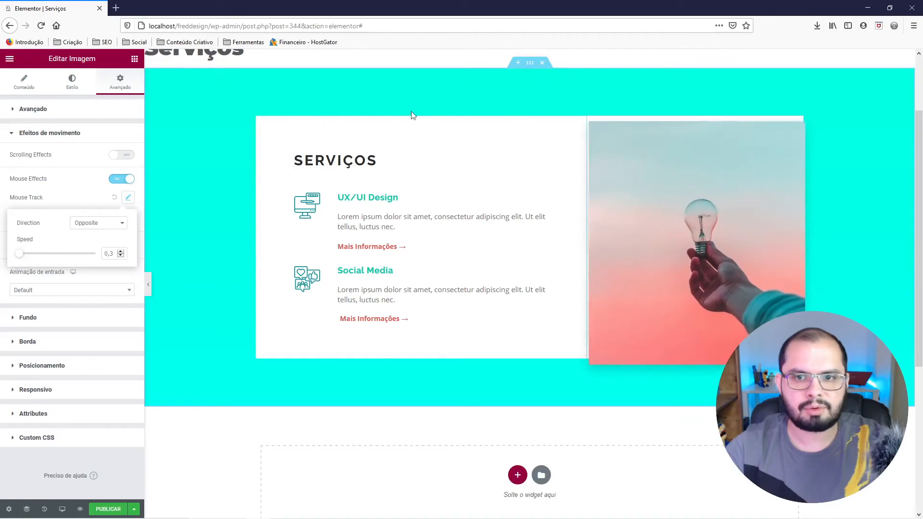
left_click(148, 284)
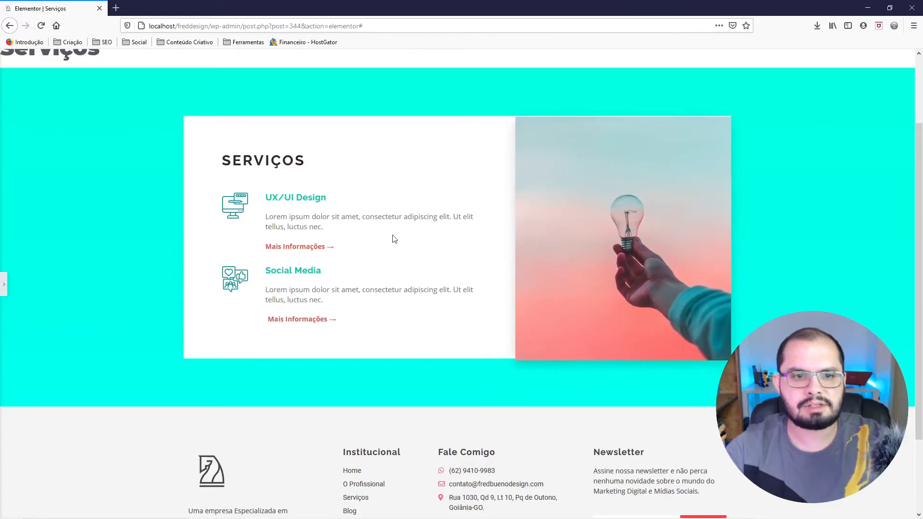
scroll(342, 231, "up", 1)
scroll(382, 210, "up", 1)
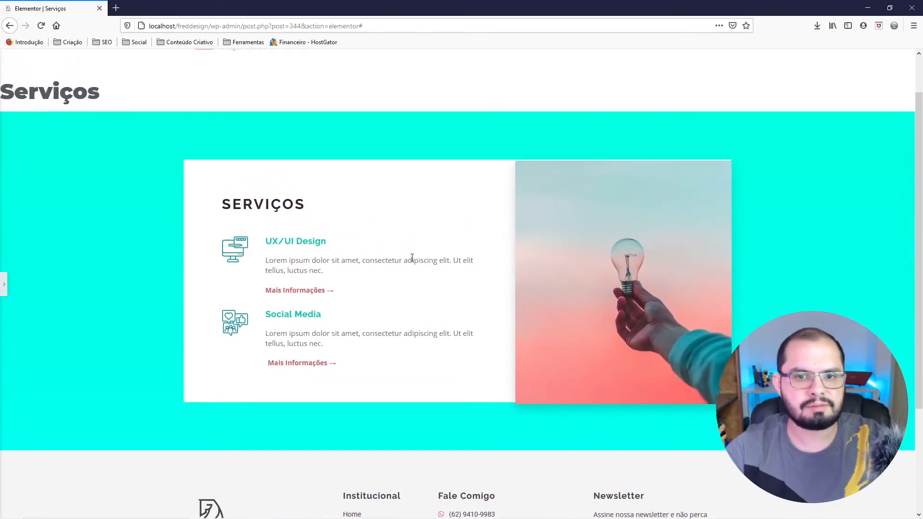
Raise the photo's Mouse Track speed slightly and check its movement at full width.
left_click(4, 279)
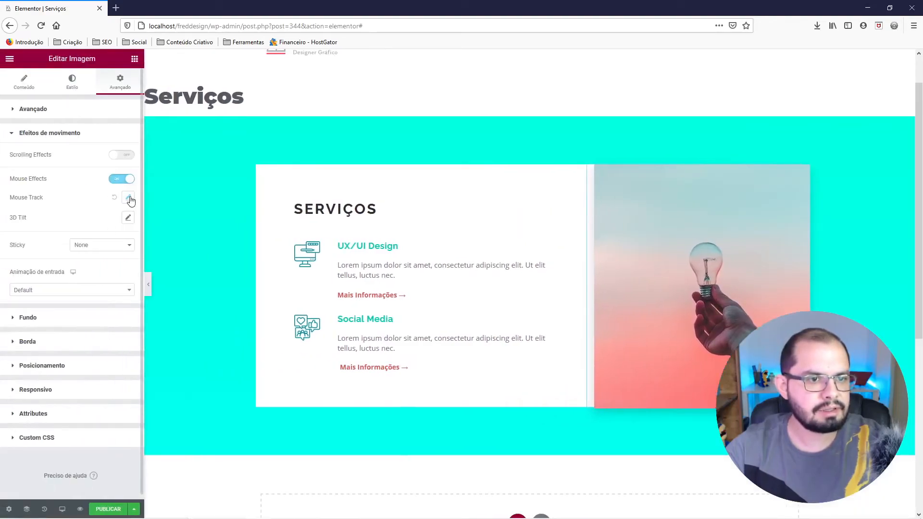
left_click(128, 199)
left_click(120, 251)
left_click(120, 252)
left_click(150, 285)
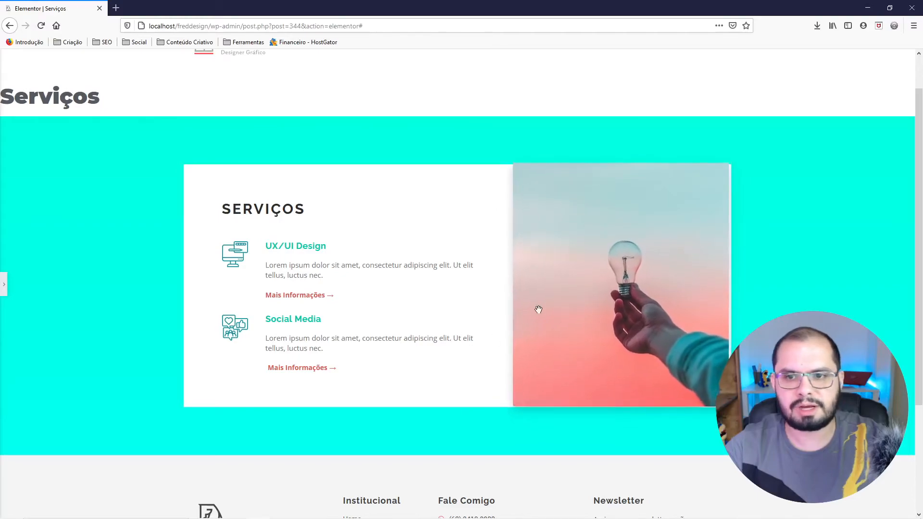
Try top and bottom margins of -10 on the light bulb photo.
left_click(5, 288)
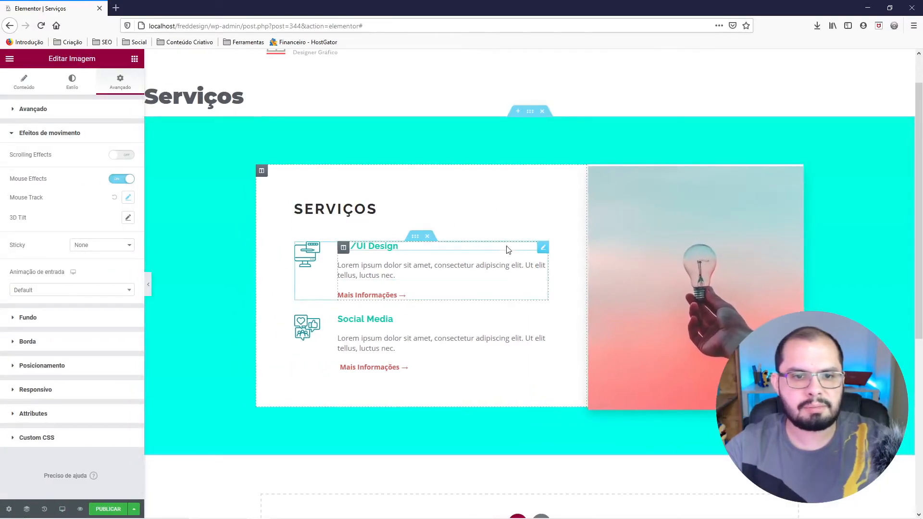
left_click(54, 115)
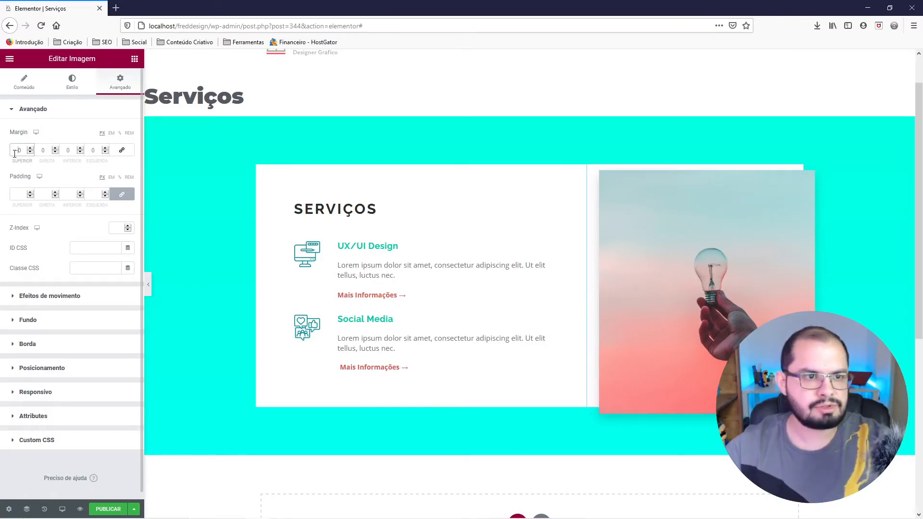
type("1")
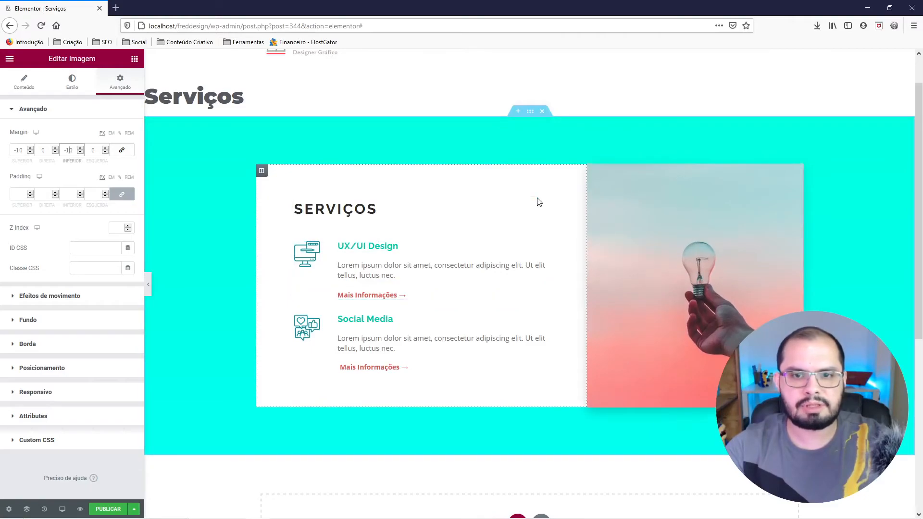
Set both the width and the position of the light bulb photo to Default.
left_click(45, 372)
left_click(102, 230)
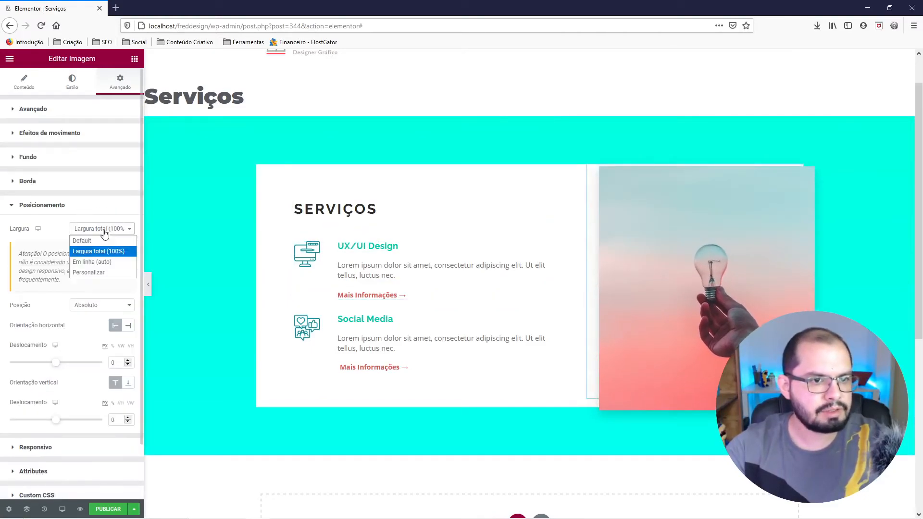
left_click(96, 241)
left_click(89, 304)
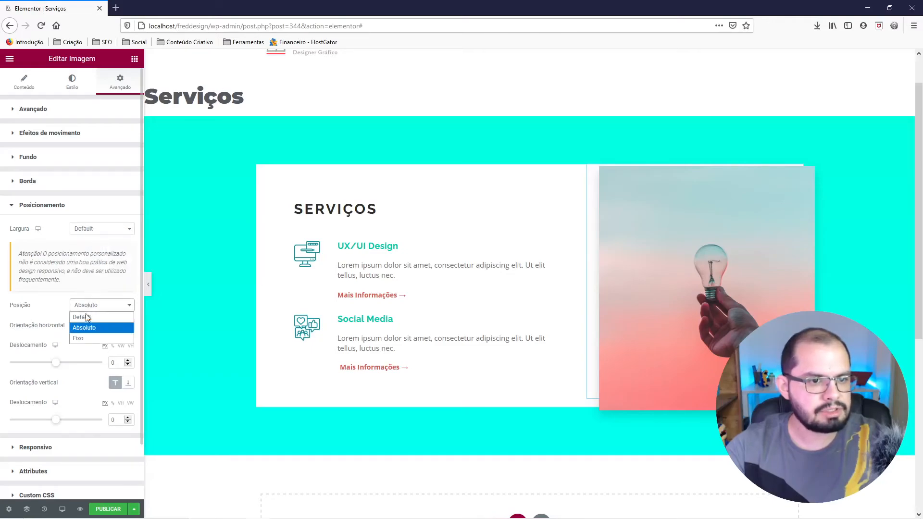
left_click(85, 315)
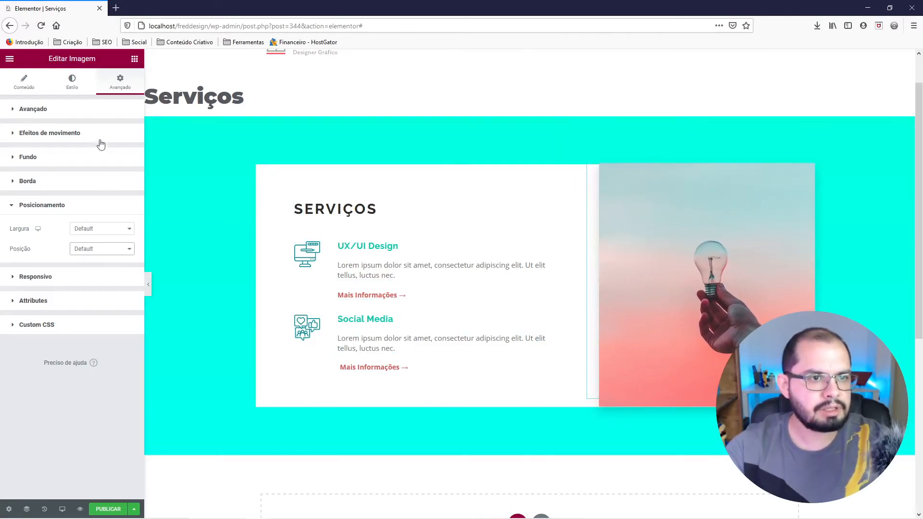
Reset the photo's top and bottom margins to 0.
left_click(84, 111)
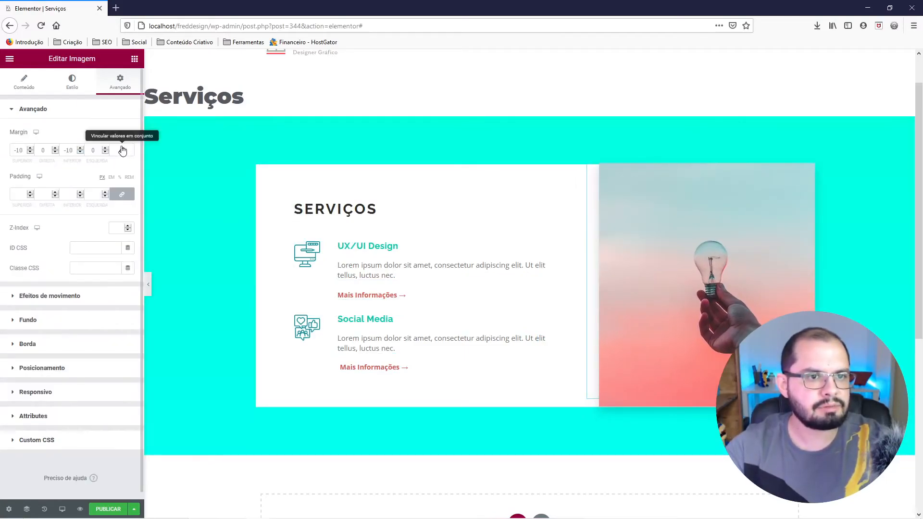
type("0")
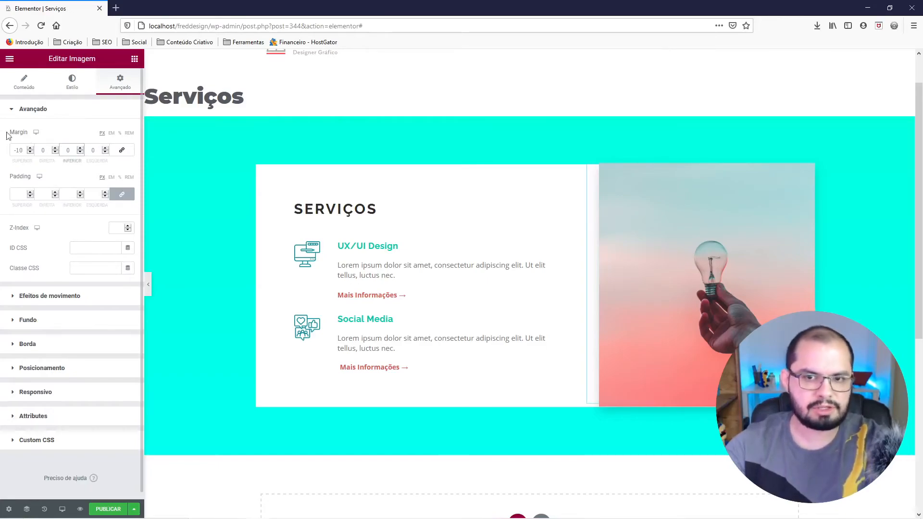
type("0")
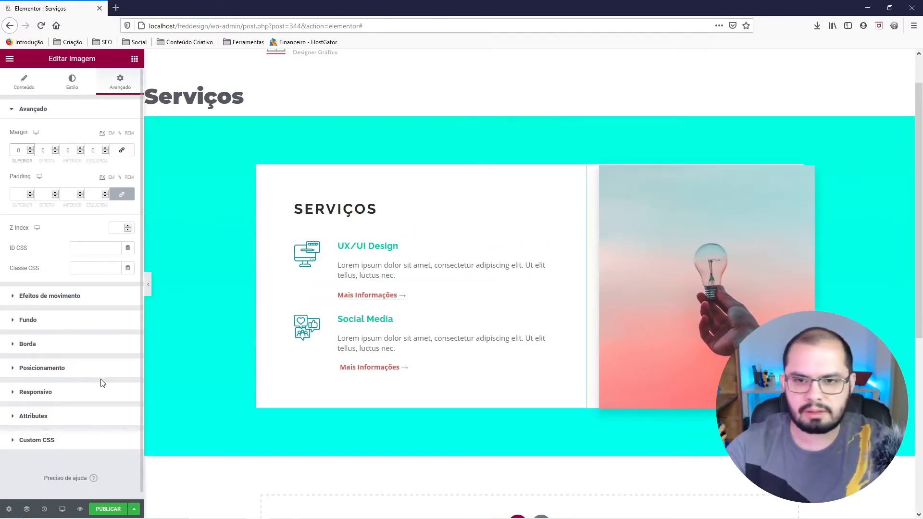
Set the light bulb photo's position to Absoluto with a vertical offset of -20 px.
left_click(42, 368)
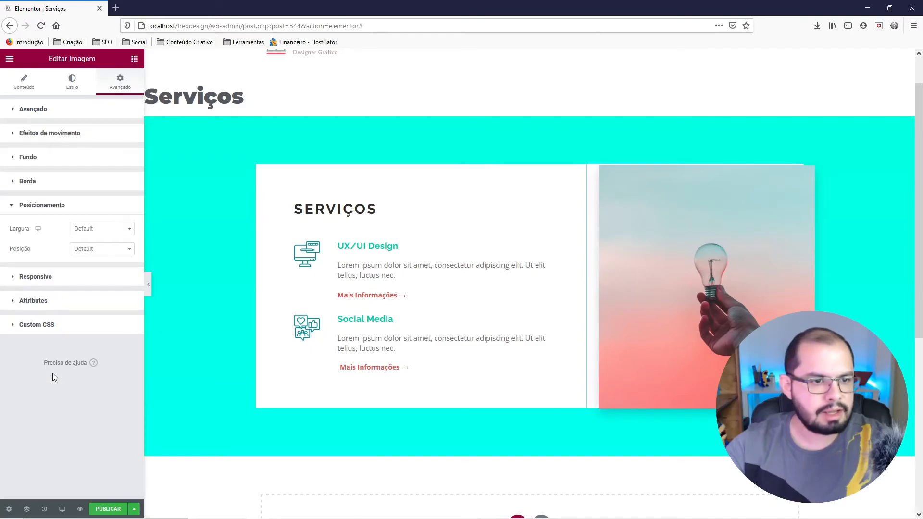
left_click(82, 250)
left_click(84, 271)
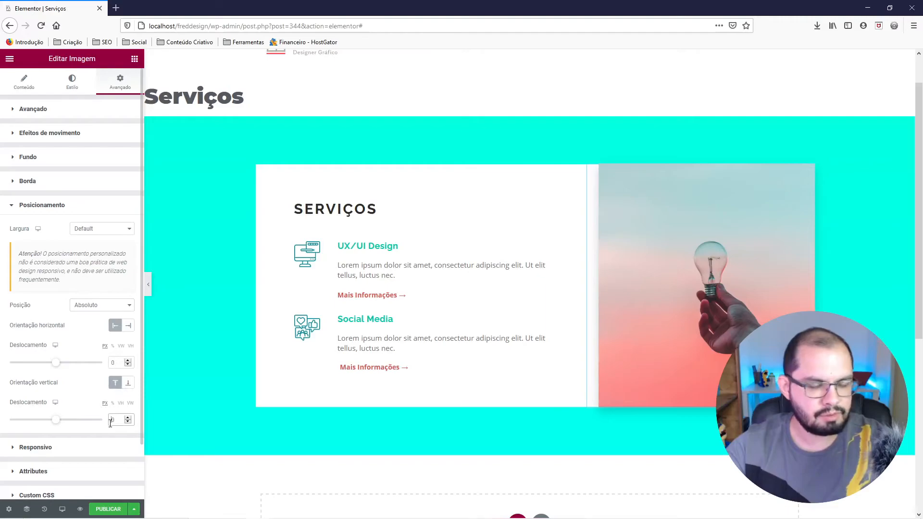
type("-1")
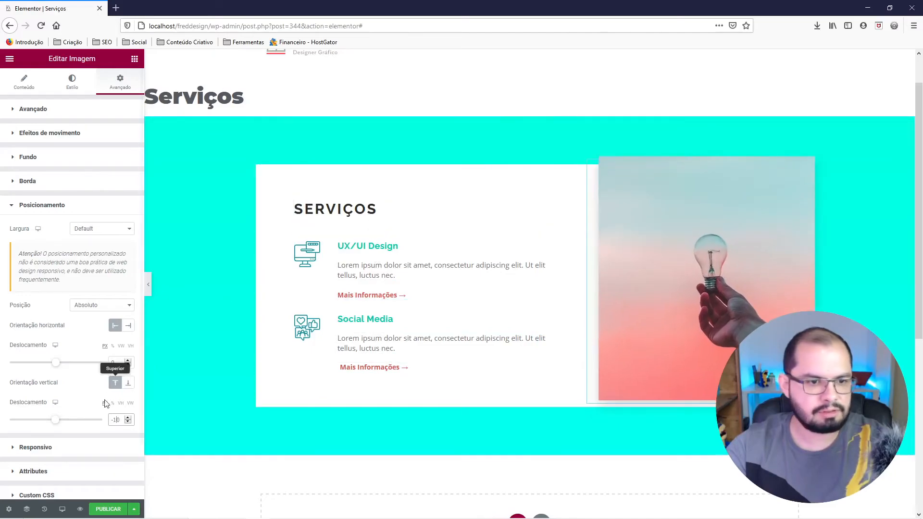
left_click(129, 418)
left_click(128, 417)
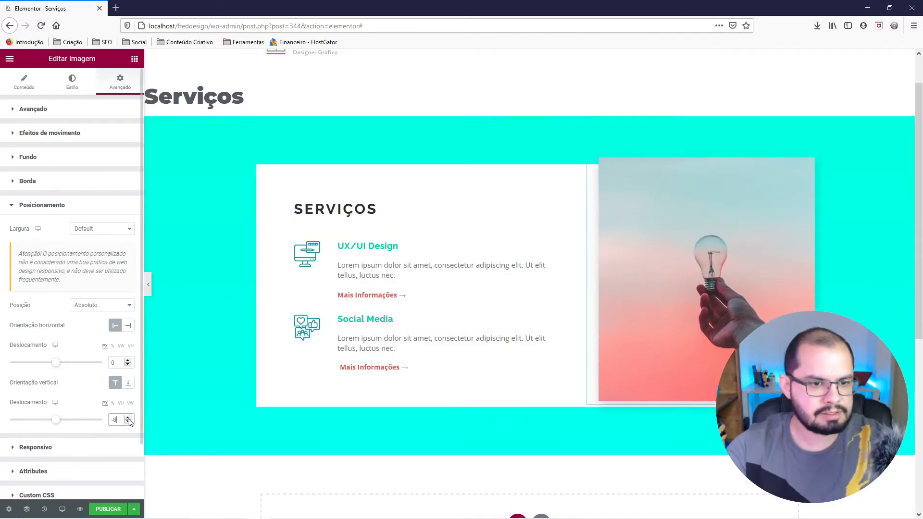
left_click_drag(128, 423, 129, 426)
left_click(128, 418)
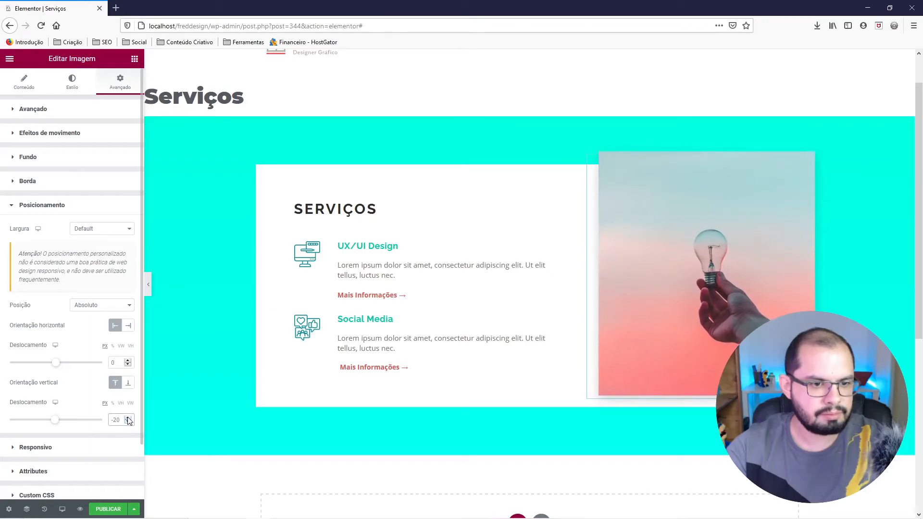
Try a height of 500 px and a bottom margin of -20 on the light bulb photo.
left_click(72, 86)
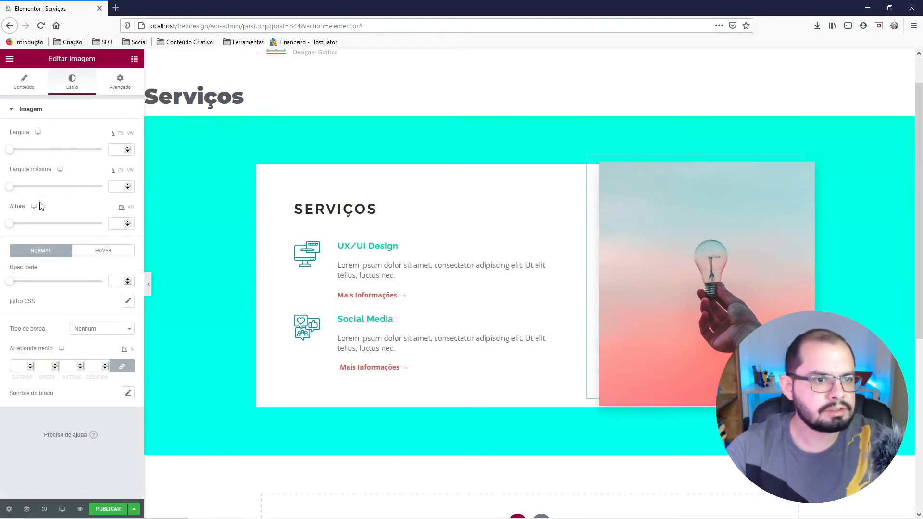
left_click_drag(2, 225, 101, 248)
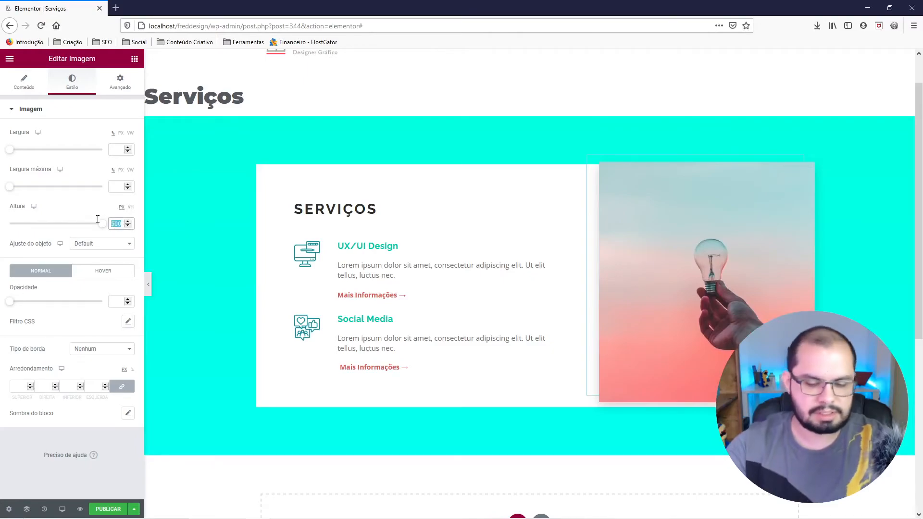
key("BackSpace")
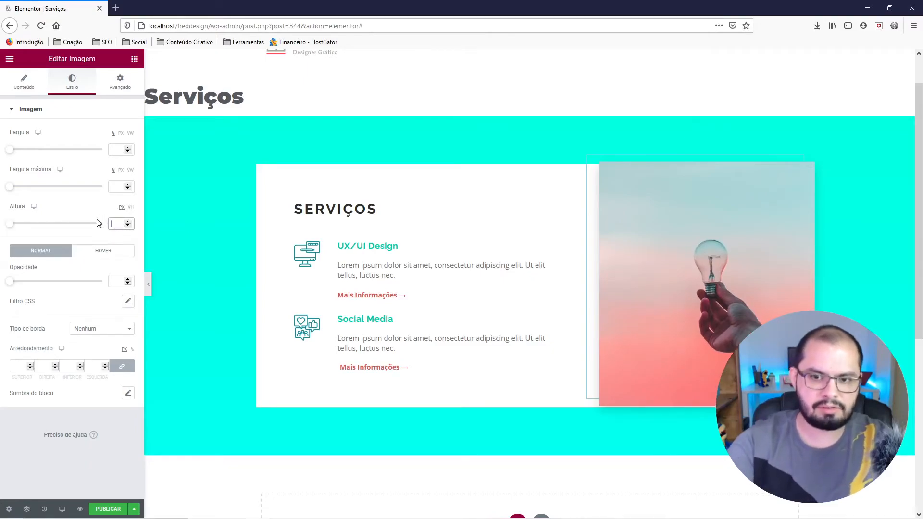
left_click(125, 90)
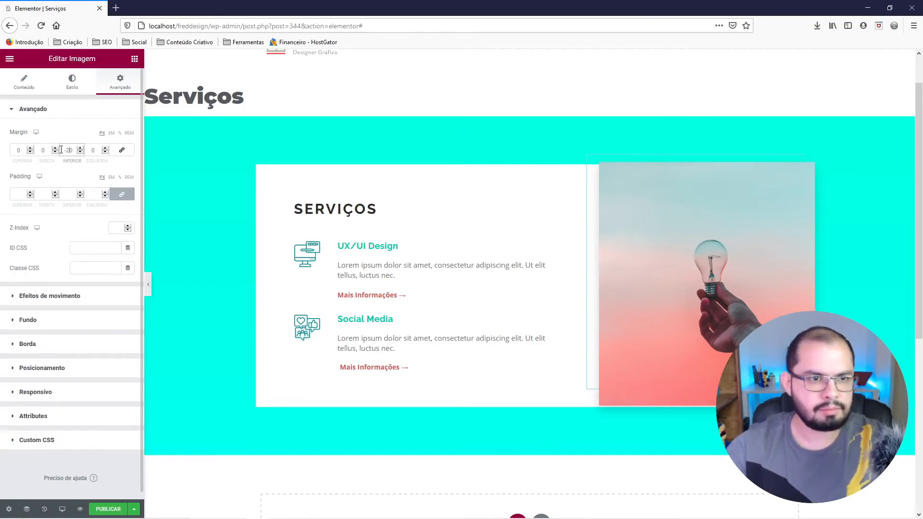
type("0")
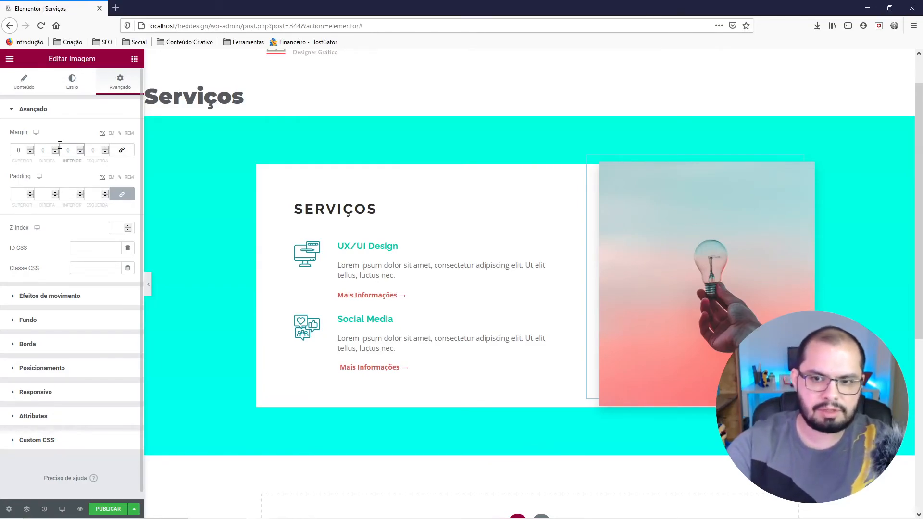
left_click(79, 91)
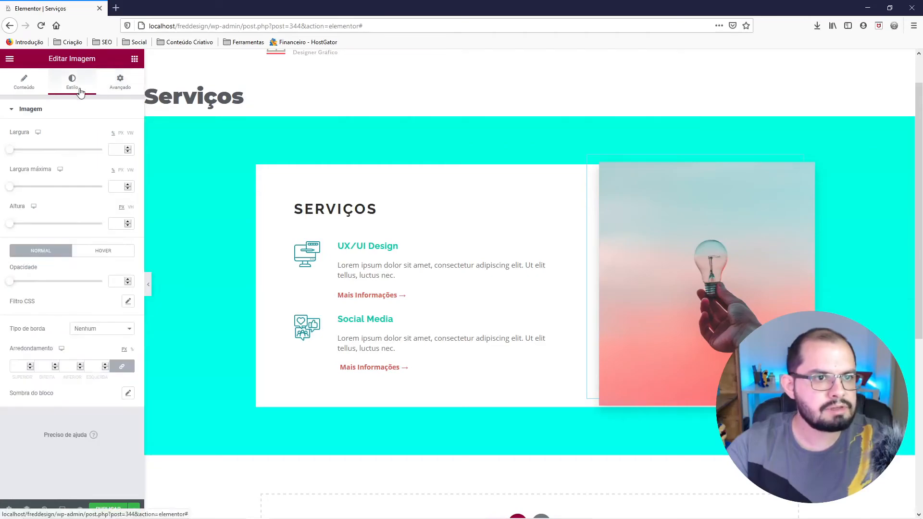
left_click(28, 90)
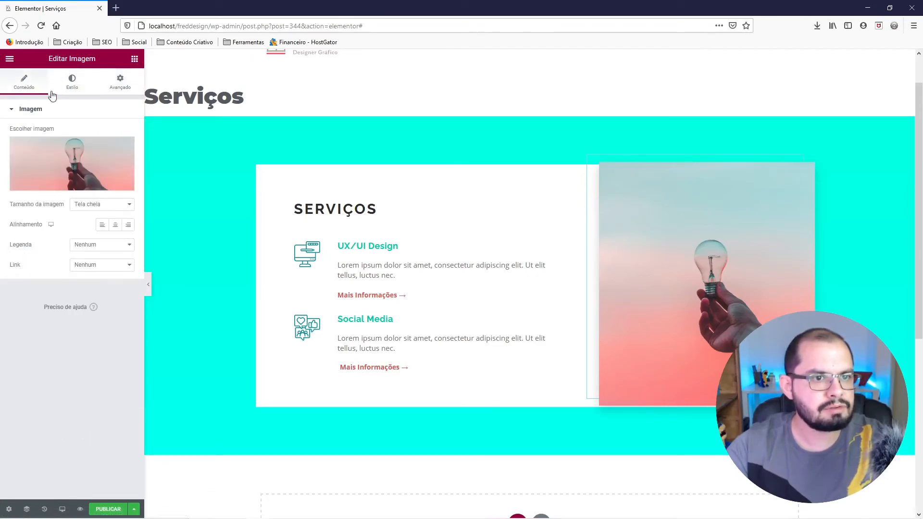
left_click(75, 91)
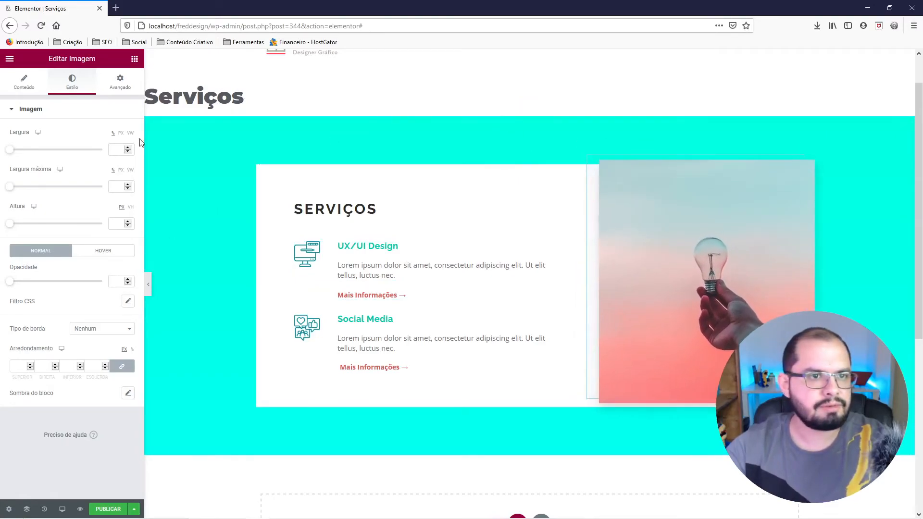
Compare the photo's placement with the Figma design and preview the Serviços section at full width.
left_click(282, 511)
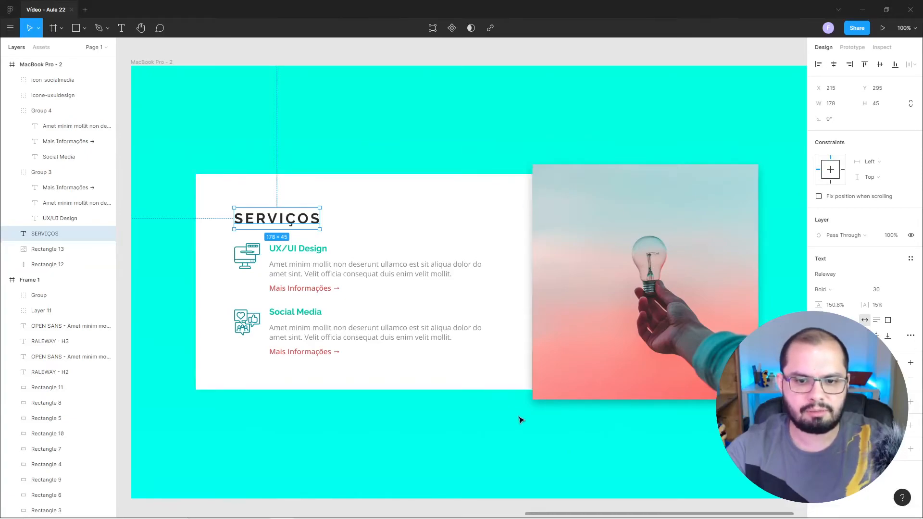
mouse_move(269, 517)
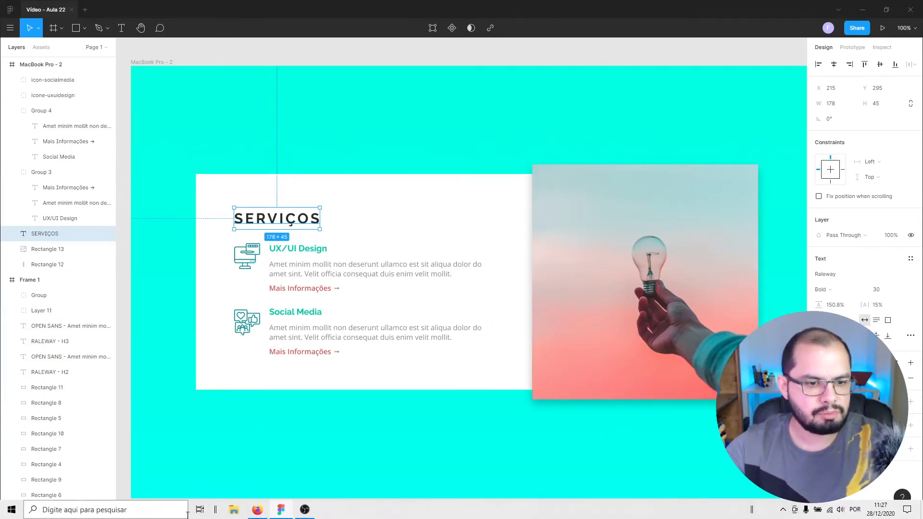
left_click(259, 511)
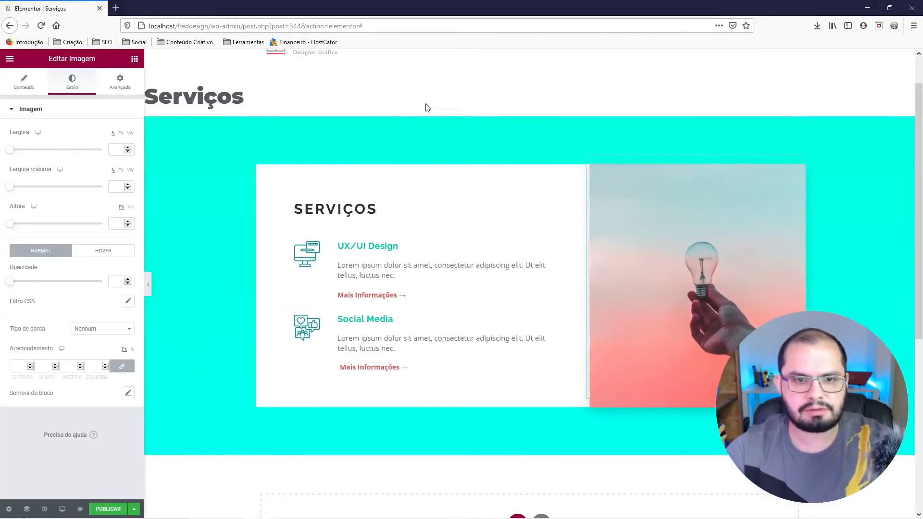
left_click(149, 293)
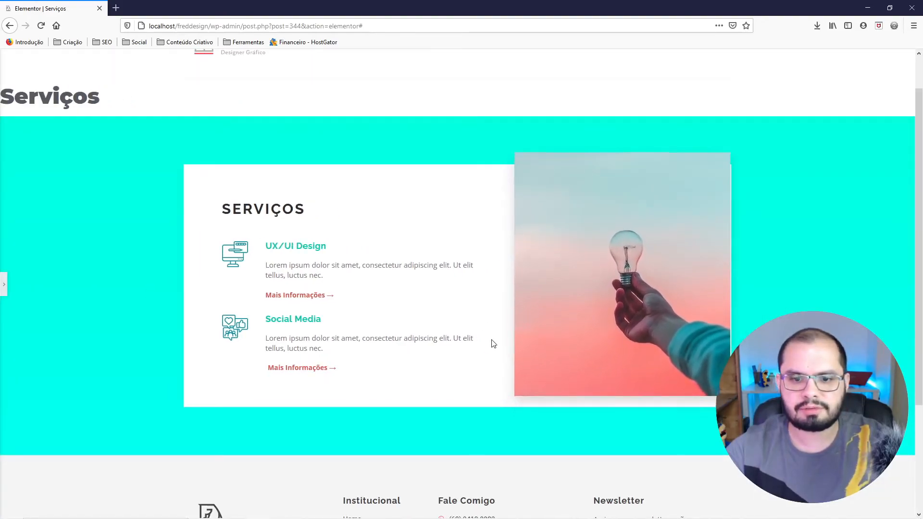
left_click(3, 283)
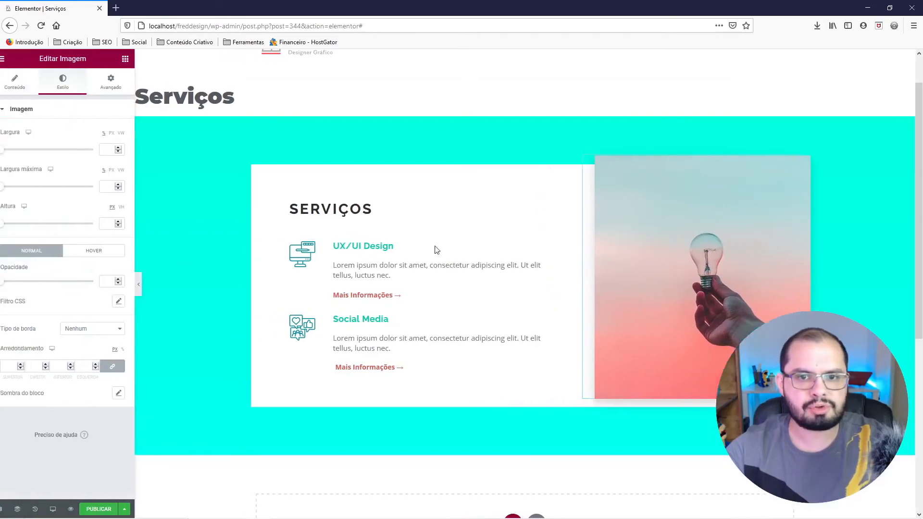
Give the photo's column a linear gradient background with secondary color #FFFFFF00 and a 90° angle, and preview it at full width.
right_click(595, 171)
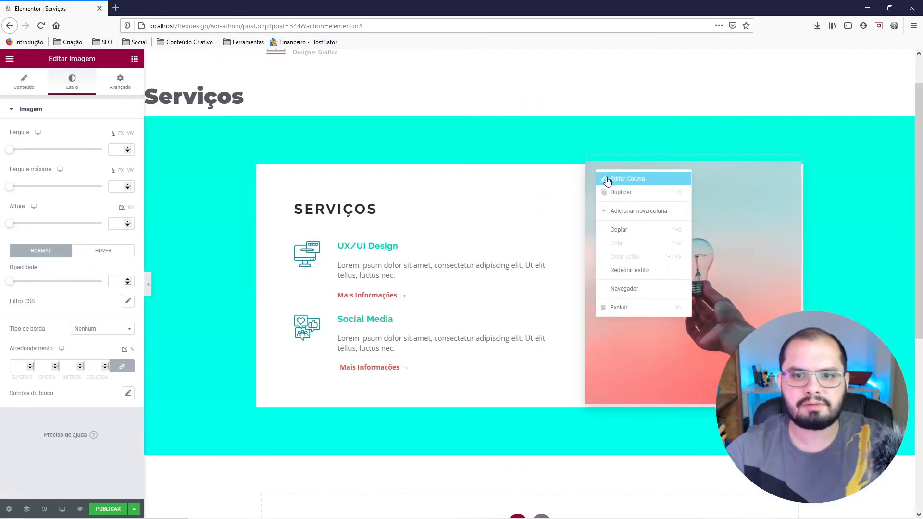
left_click(611, 182)
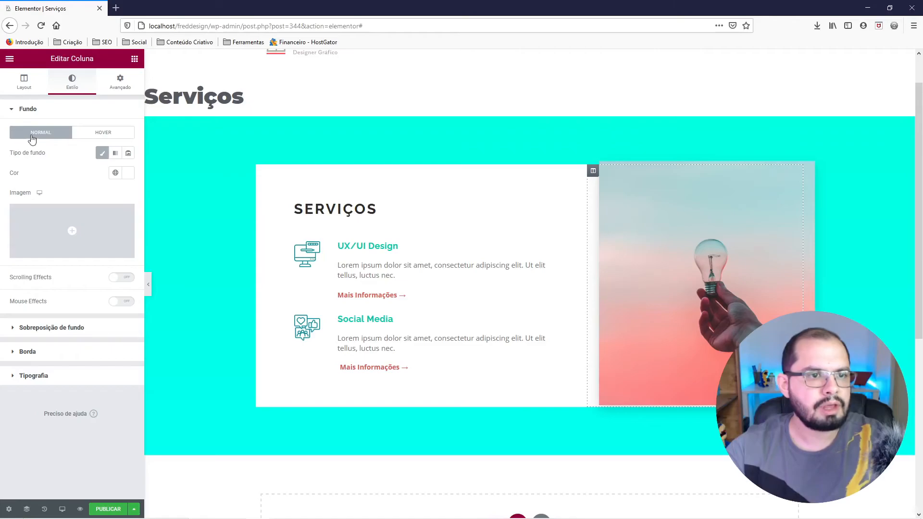
left_click(115, 155)
left_click(131, 226)
type("#FFFFFF")
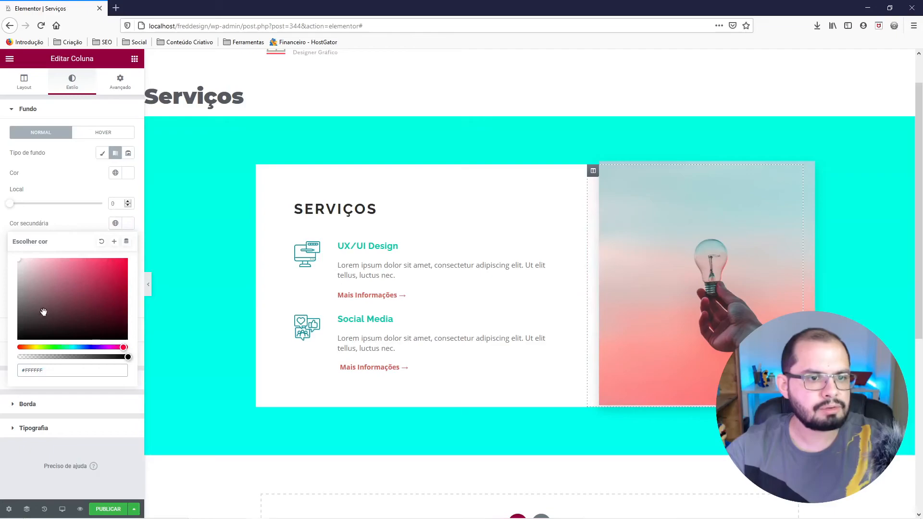
type("00")
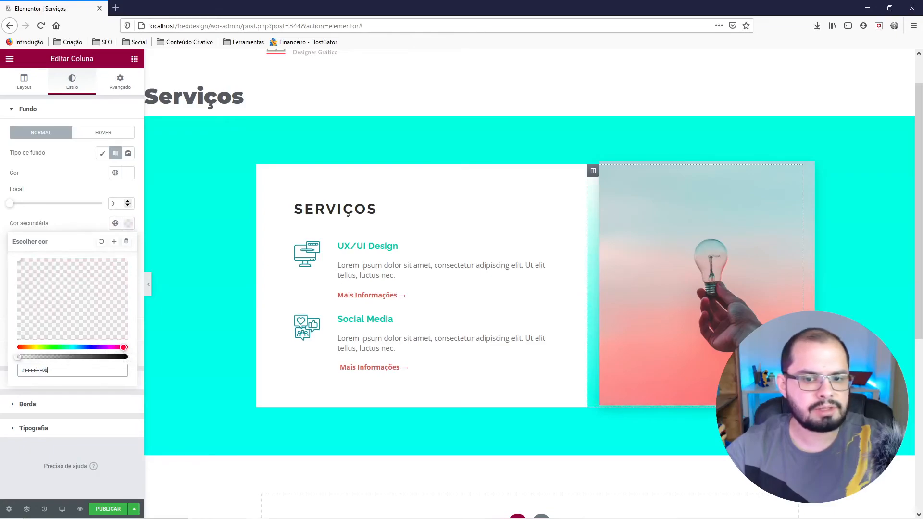
left_click(84, 215)
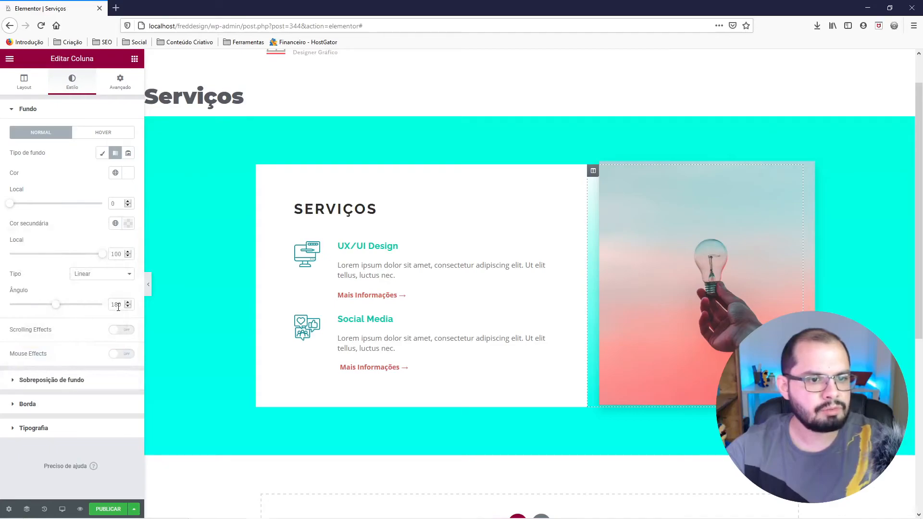
type("90")
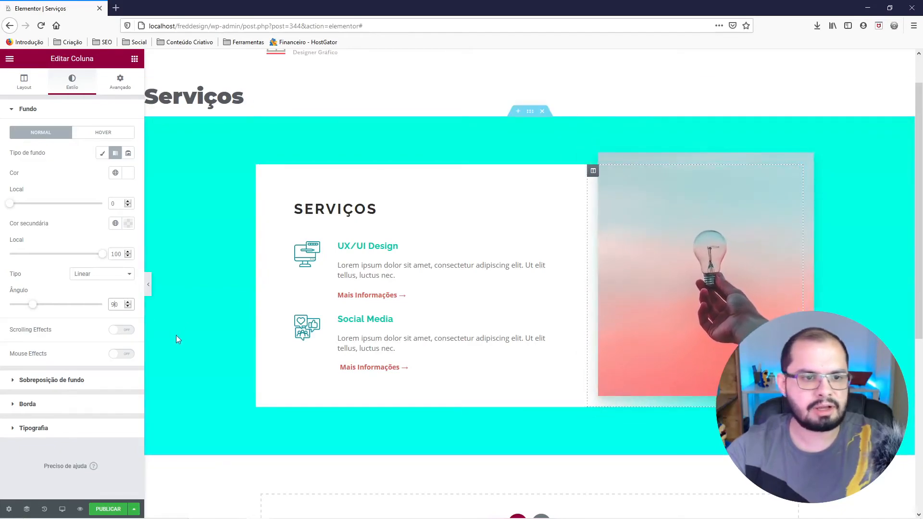
left_click(148, 292)
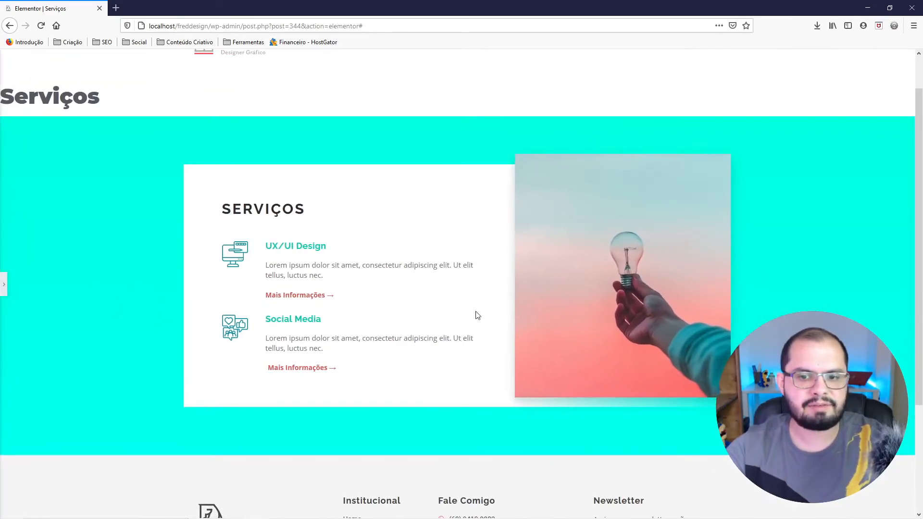
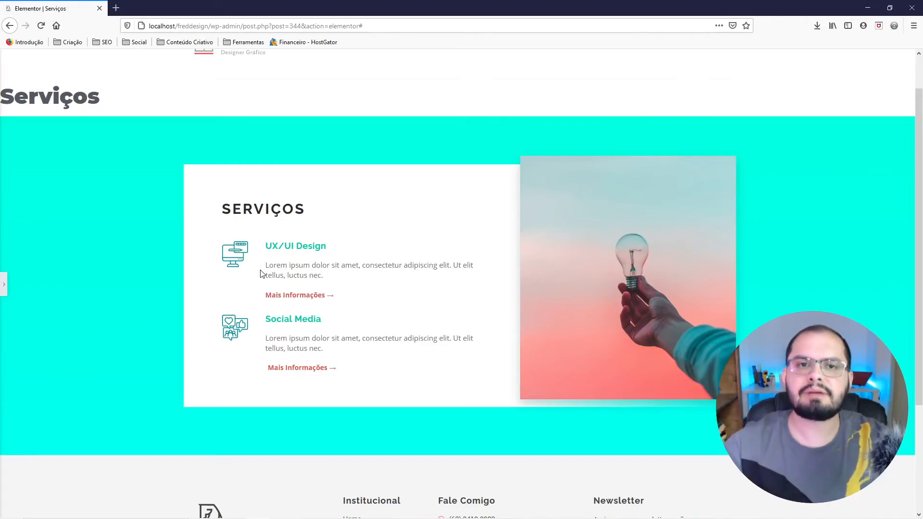
Switch the page editor to the Tablet preview at 768px and bring the Serviços section into view.
left_click(4, 287)
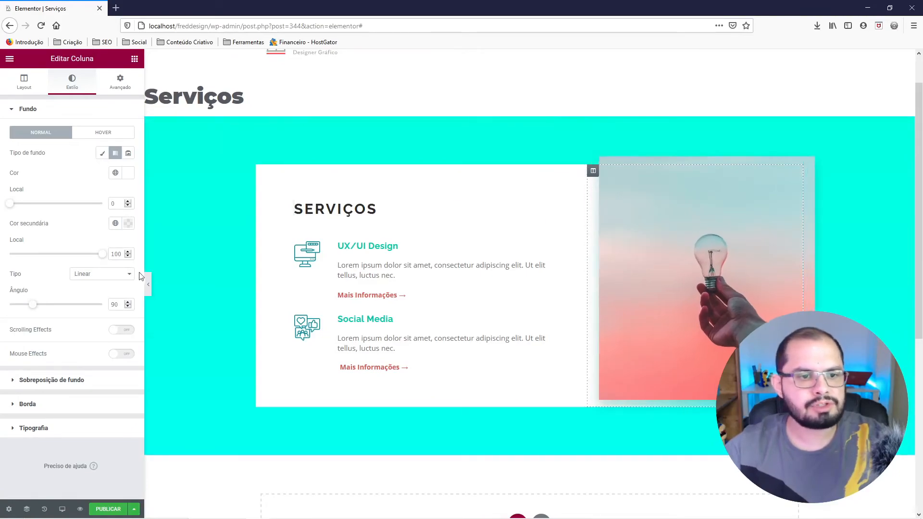
left_click(62, 509)
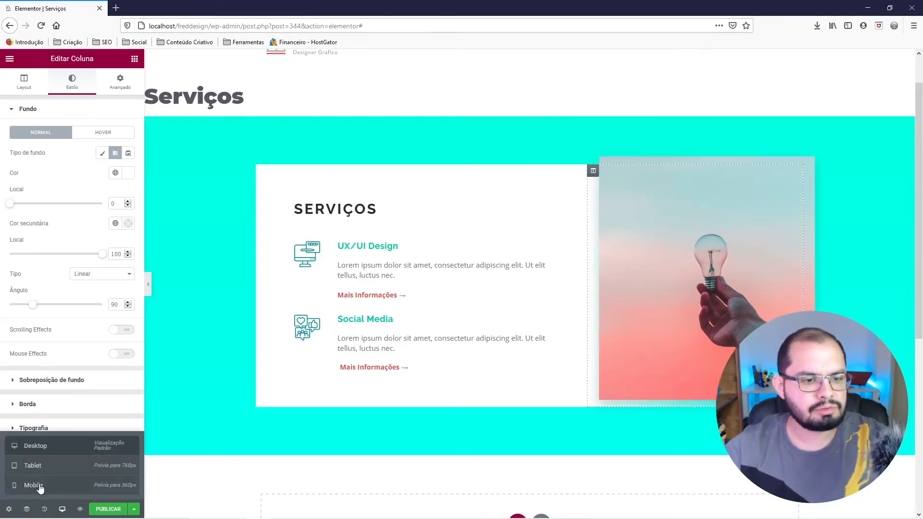
left_click(39, 469)
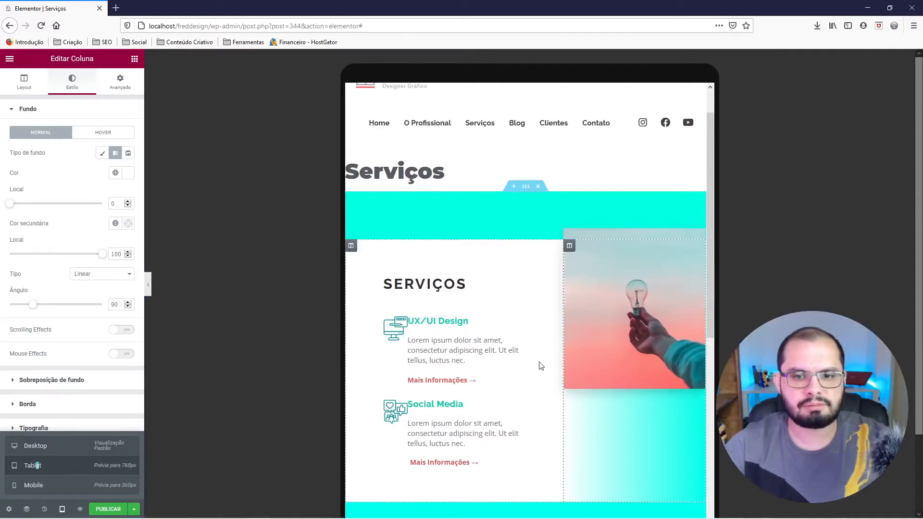
scroll(548, 344, "down", 3)
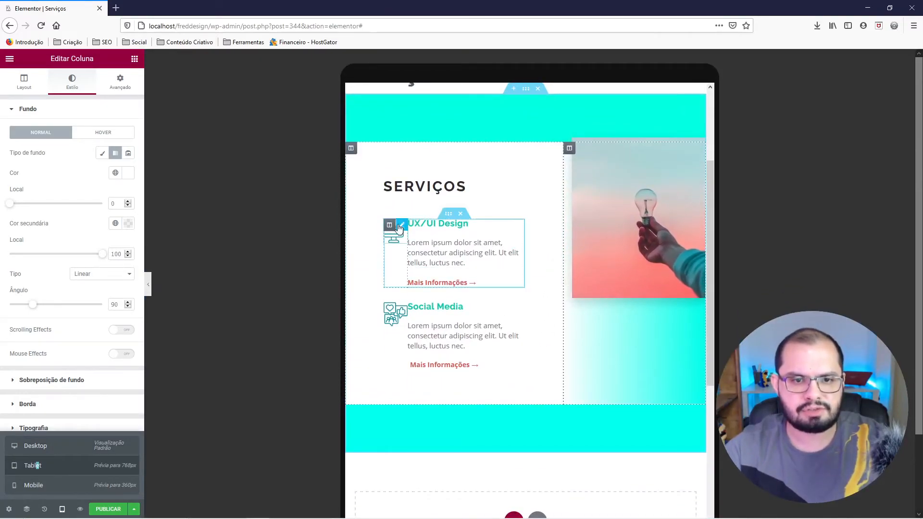
Set the tablet width of the UX/UI Design and Social Media icon columns to 100%.
right_click(399, 226)
left_click(403, 235)
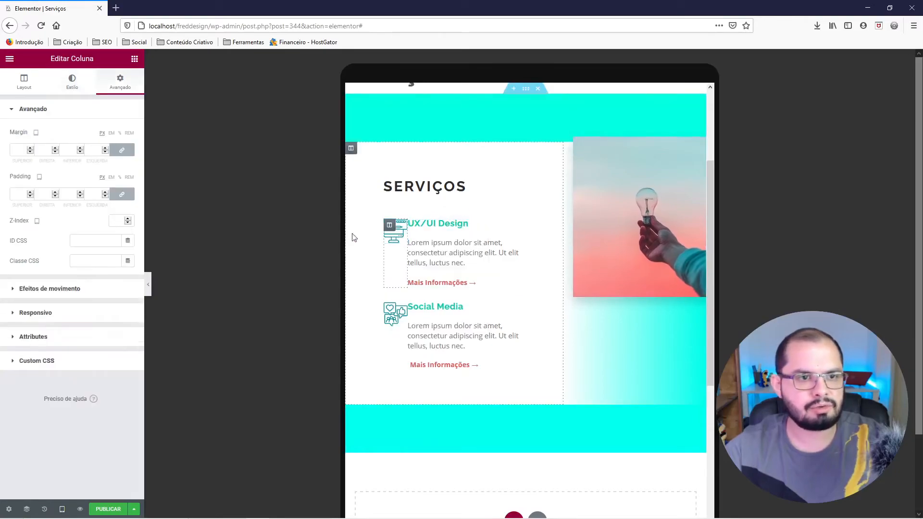
left_click(25, 80)
type("100")
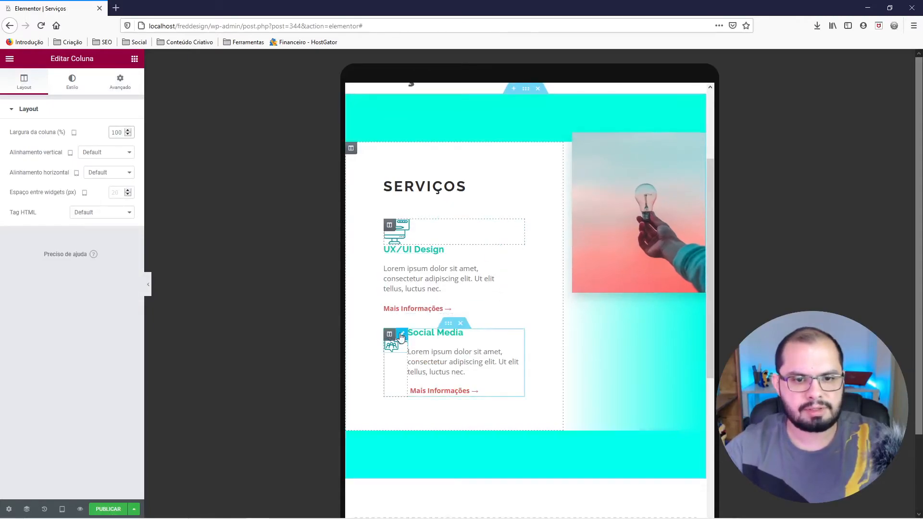
right_click(391, 337)
left_click(401, 345)
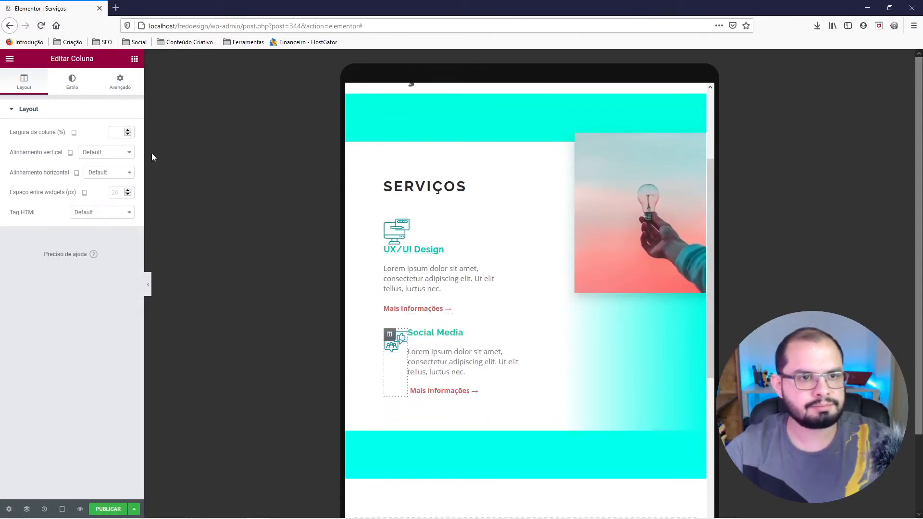
left_click(116, 128)
type("100")
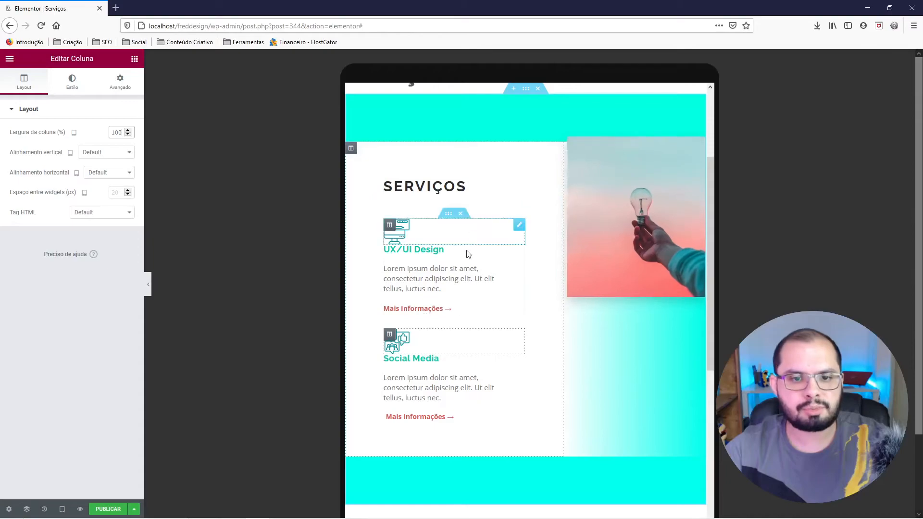
Set the tablet width of the white column holding the service blocks to 100%.
right_click(350, 150)
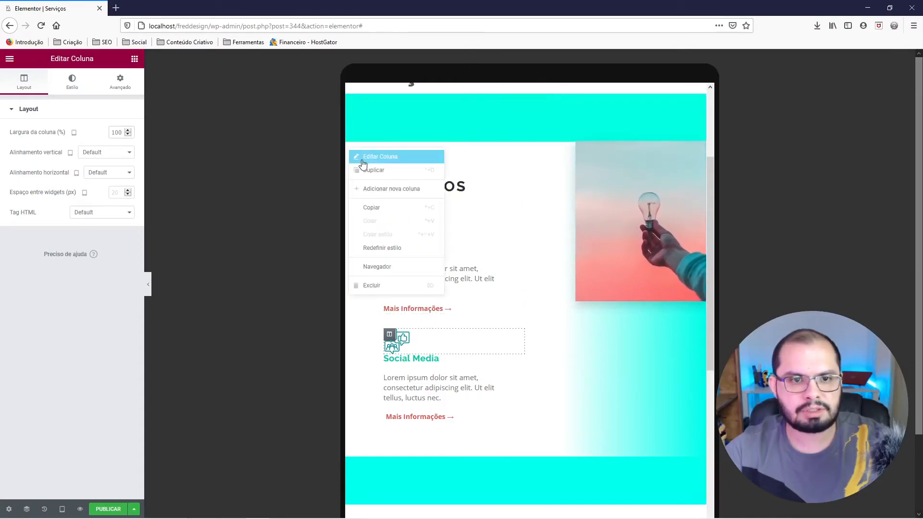
left_click(360, 160)
left_click(23, 81)
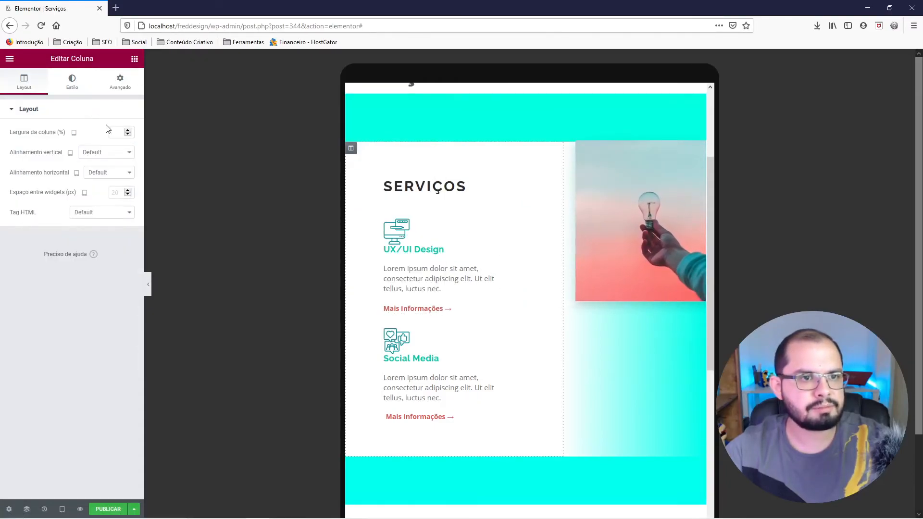
type("100")
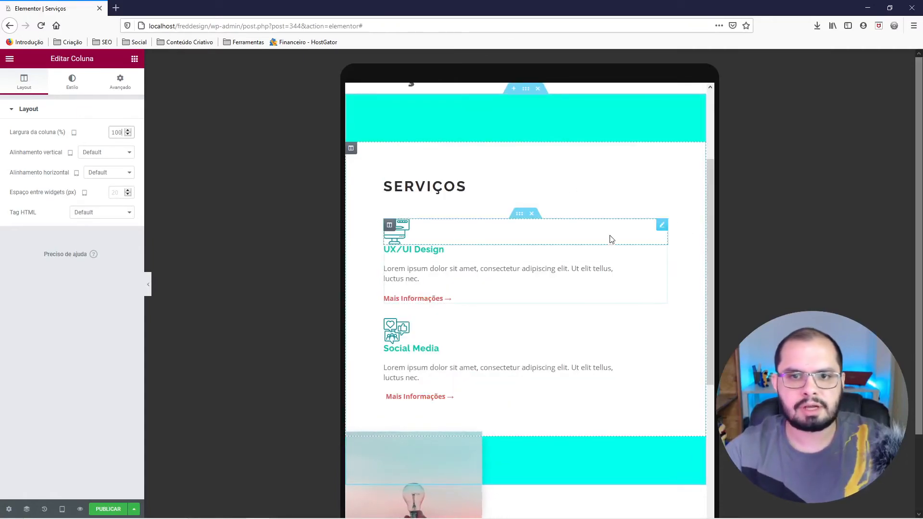
Set the tablet width of the light bulb photo's column to 100%.
scroll(607, 244, "down", 2)
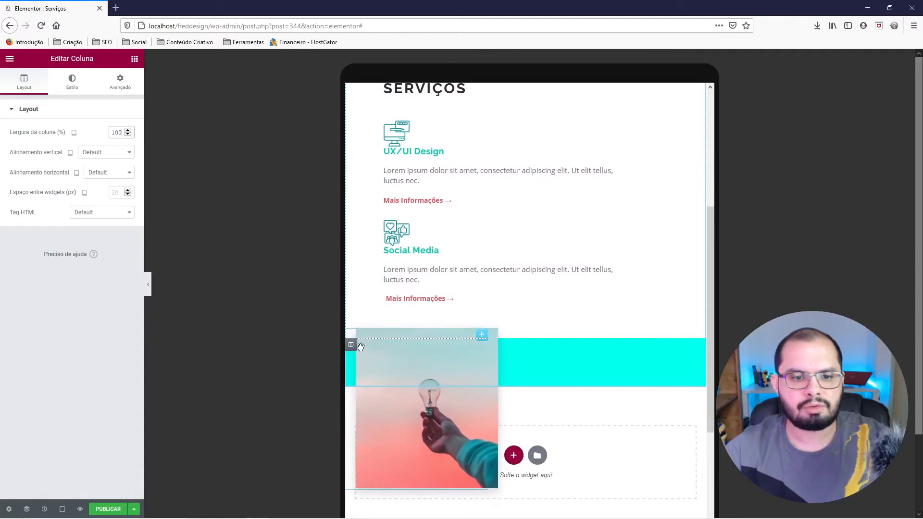
right_click(352, 349)
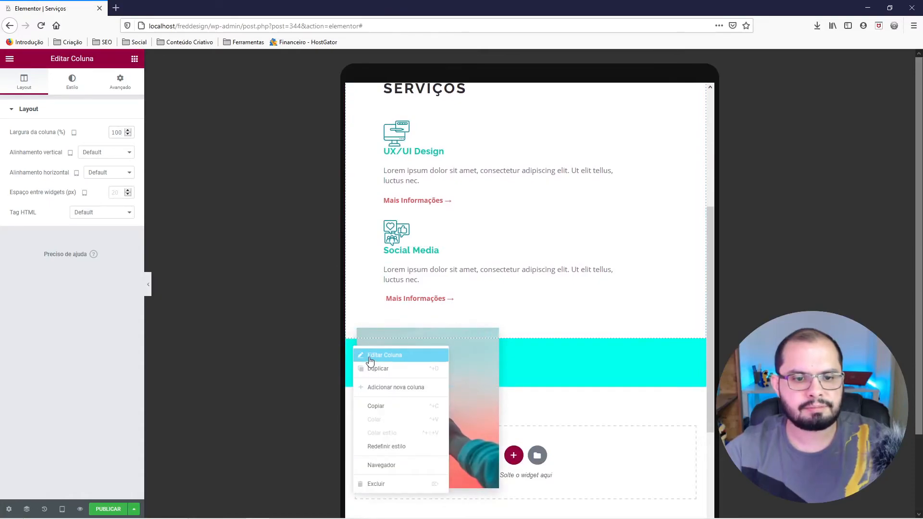
left_click(371, 358)
left_click(28, 81)
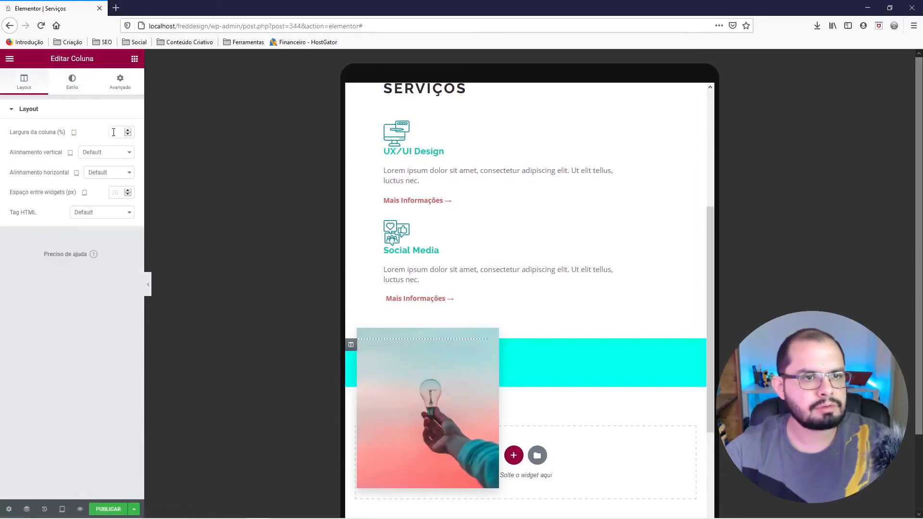
type("100")
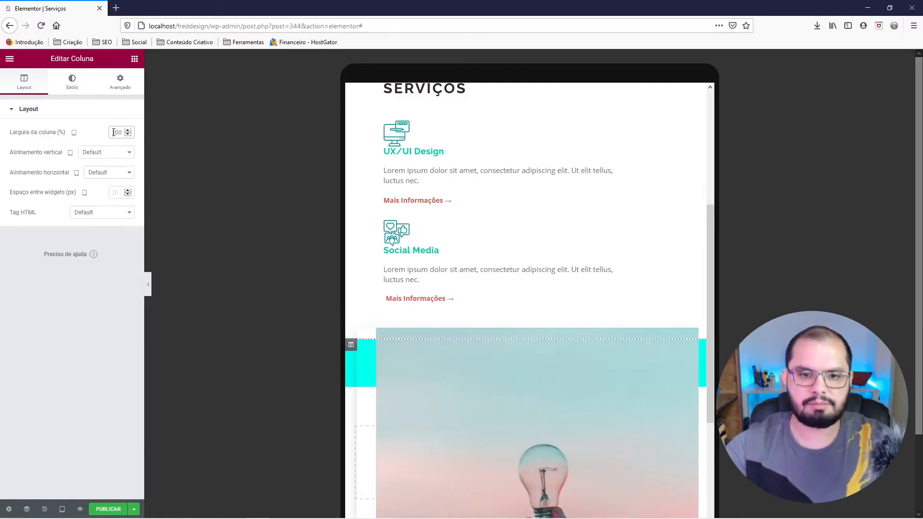
Give the UX/UI Design icon image a bottom margin of 15 px for tablet.
scroll(569, 373, "down", 4)
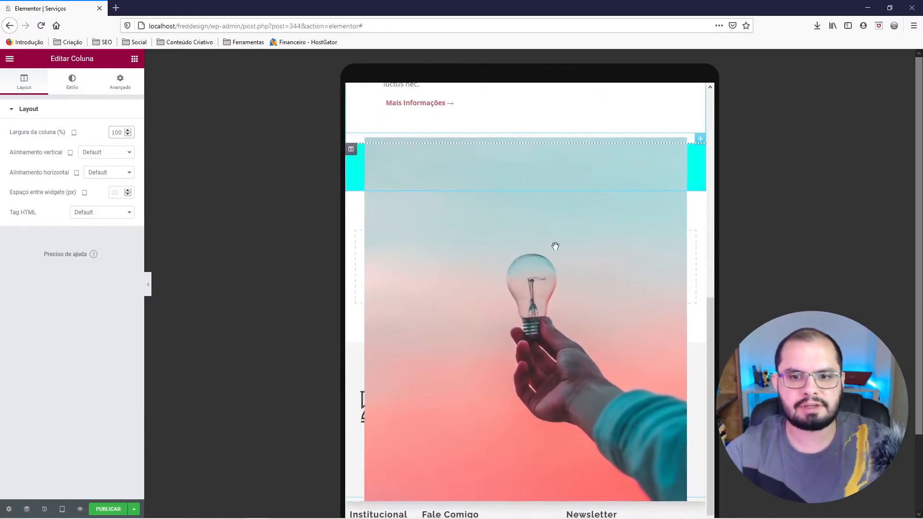
scroll(565, 280, "down", 2)
scroll(563, 291, "up", 3)
scroll(565, 292, "up", 3)
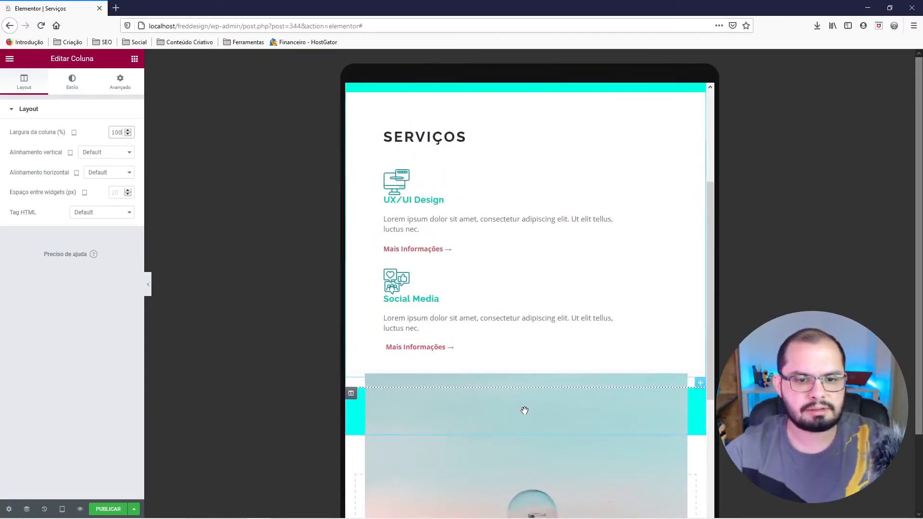
scroll(538, 413, "down", 3)
scroll(515, 326, "up", 3)
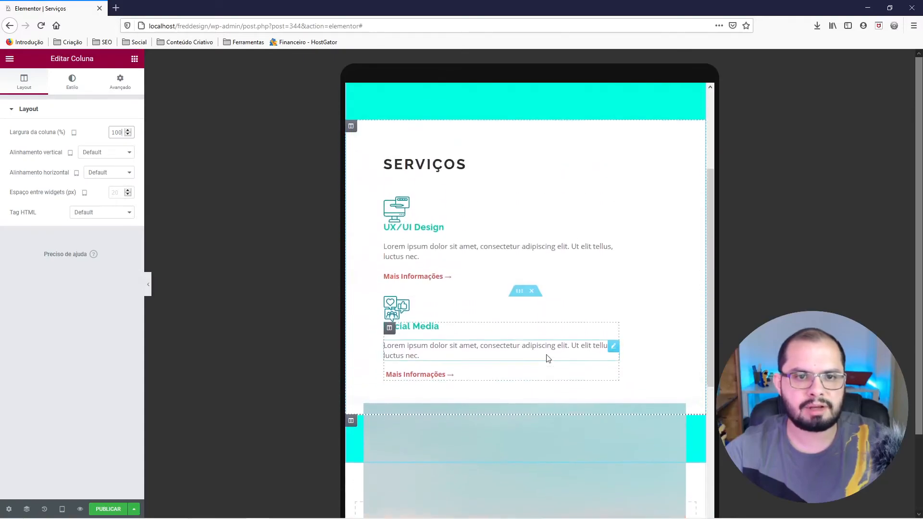
right_click(403, 227)
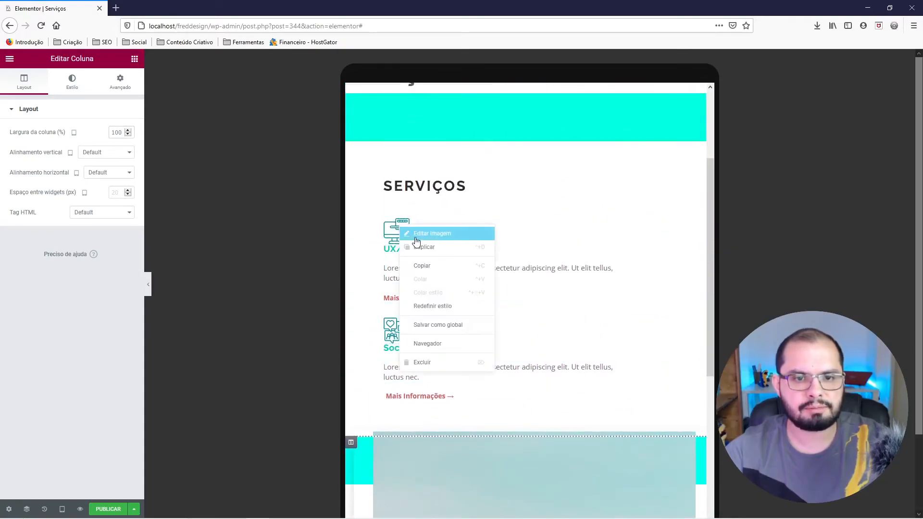
left_click(419, 233)
left_click(124, 88)
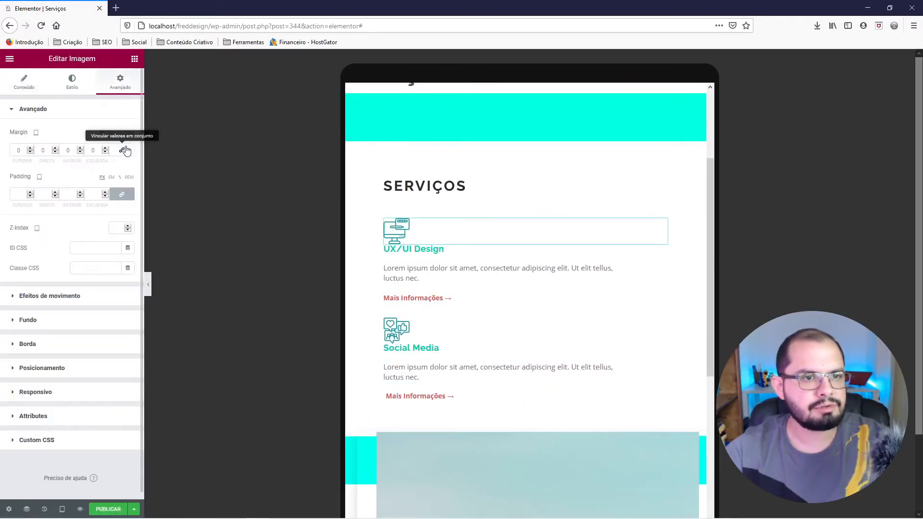
left_click(66, 149)
type("150")
key("BackSpace")
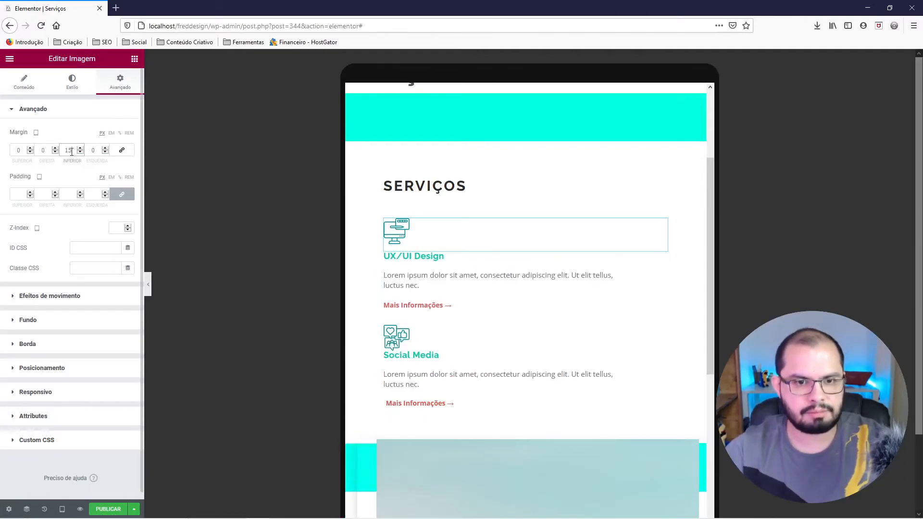
Give the Social Media icon image a bottom margin of 15 px for tablet.
right_click(410, 337)
left_click(414, 344)
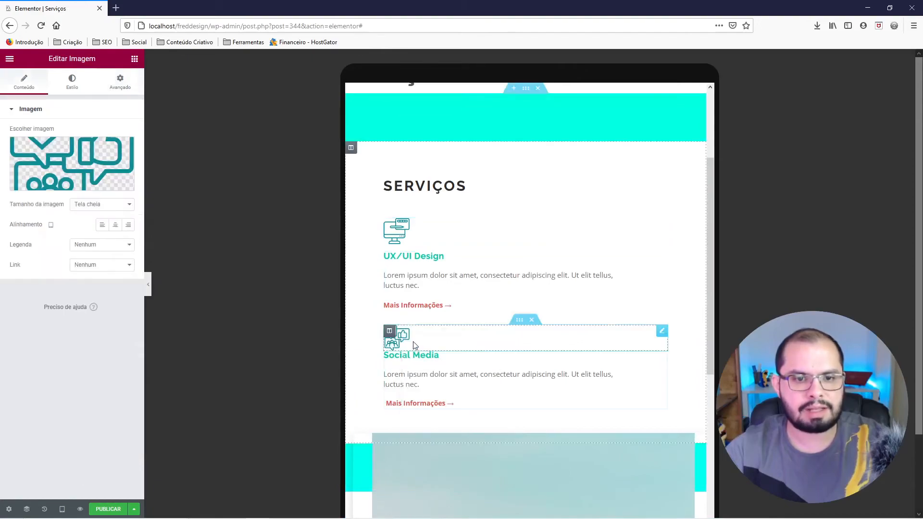
left_click(112, 93)
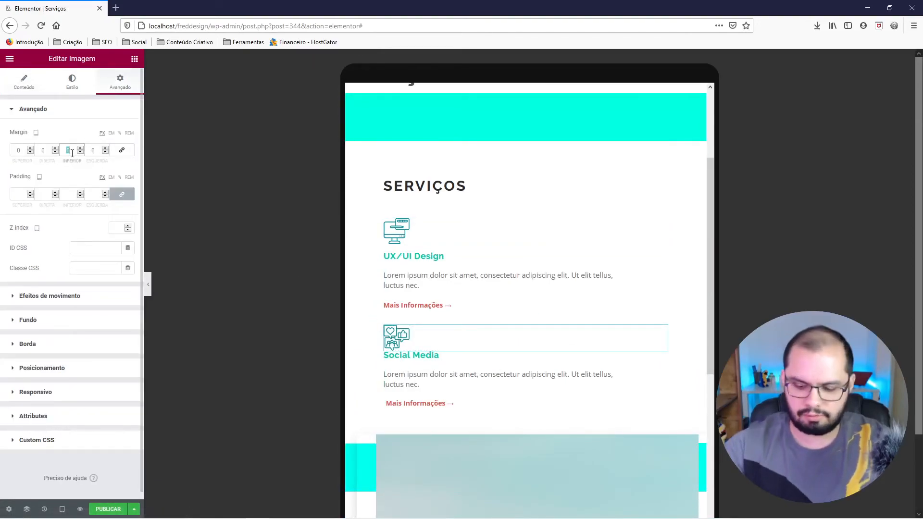
type("15")
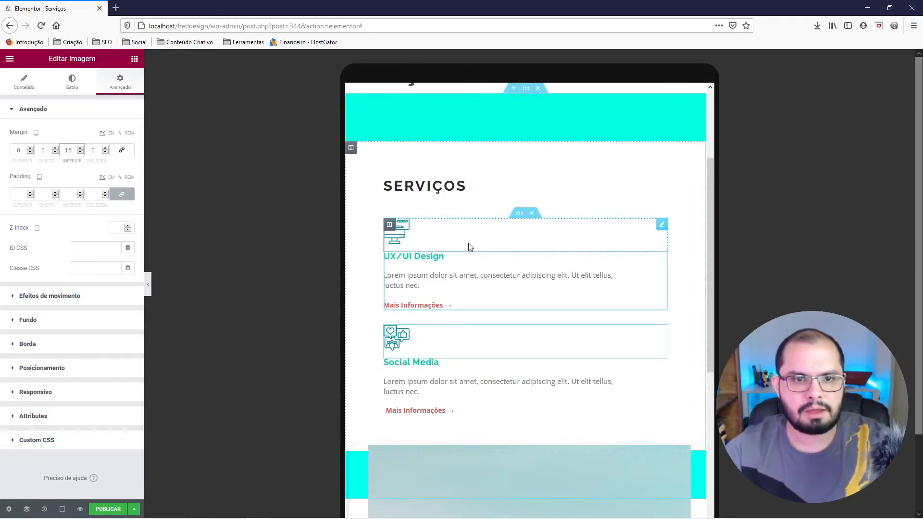
Unlink the turquoise section's tablet padding and set it to 100 top and bottom, 50 left and right.
scroll(526, 173, "up", 3)
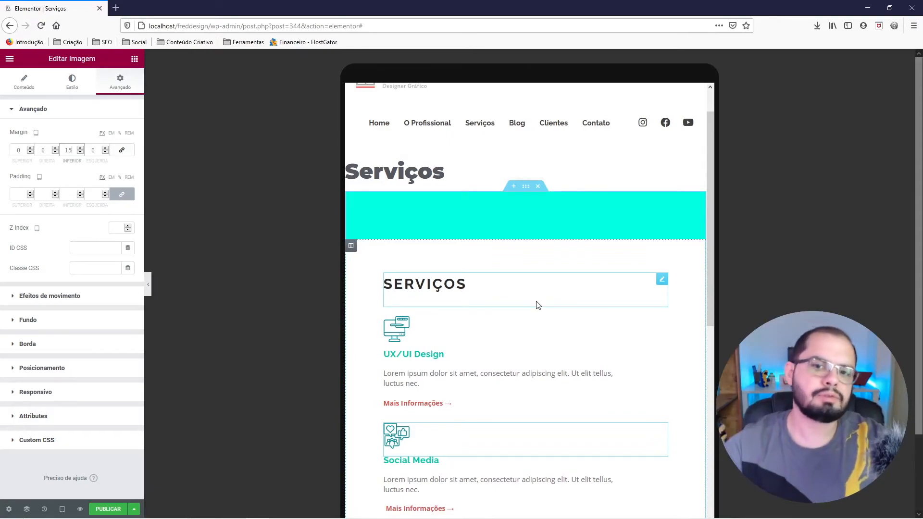
right_click(526, 193)
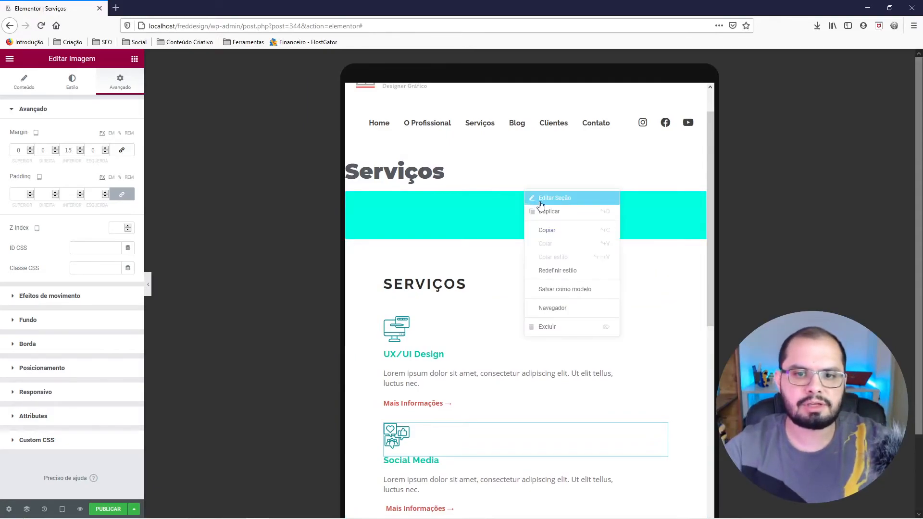
left_click(541, 199)
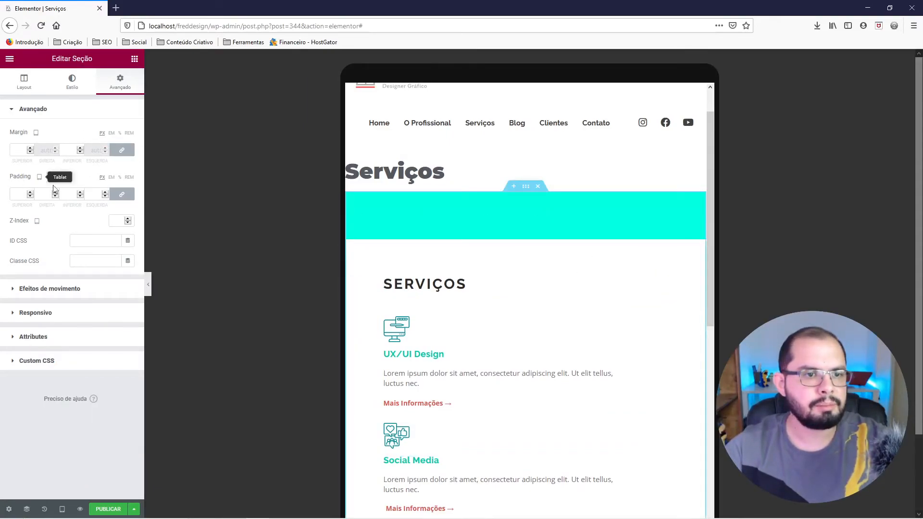
left_click(121, 197)
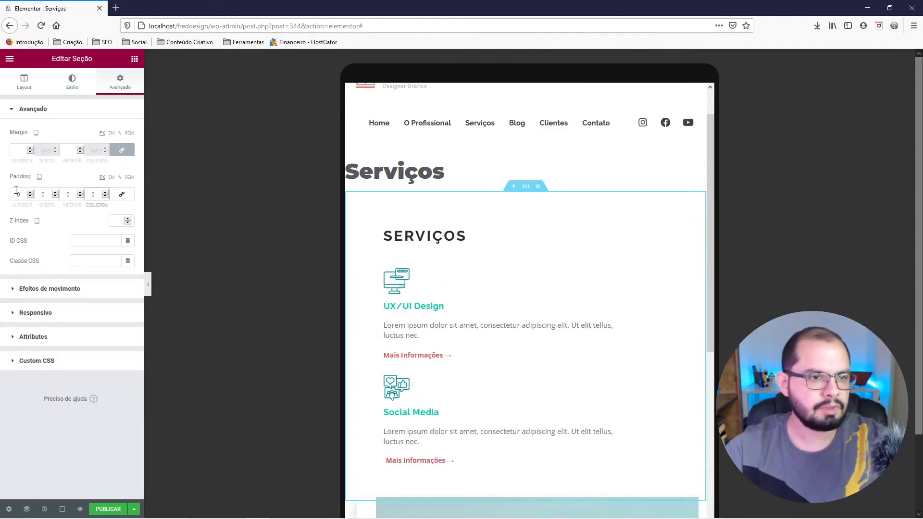
type("100")
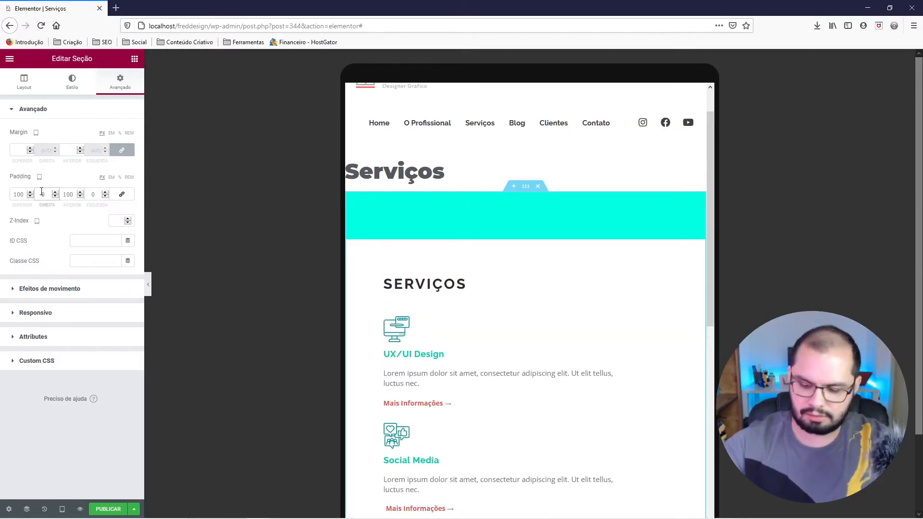
type("50")
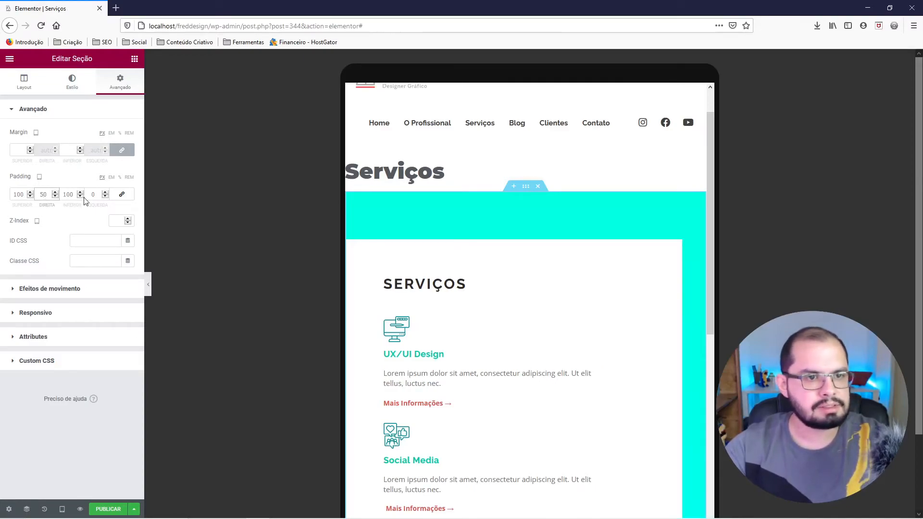
type("50")
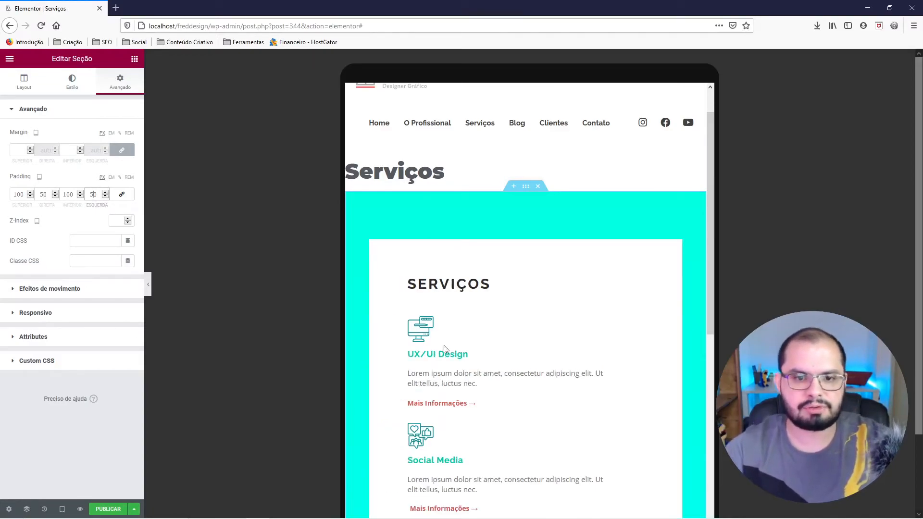
Increase the turquoise section's left and right tablet padding to 70 and check the layout down to the photo.
scroll(527, 338, "down", 1)
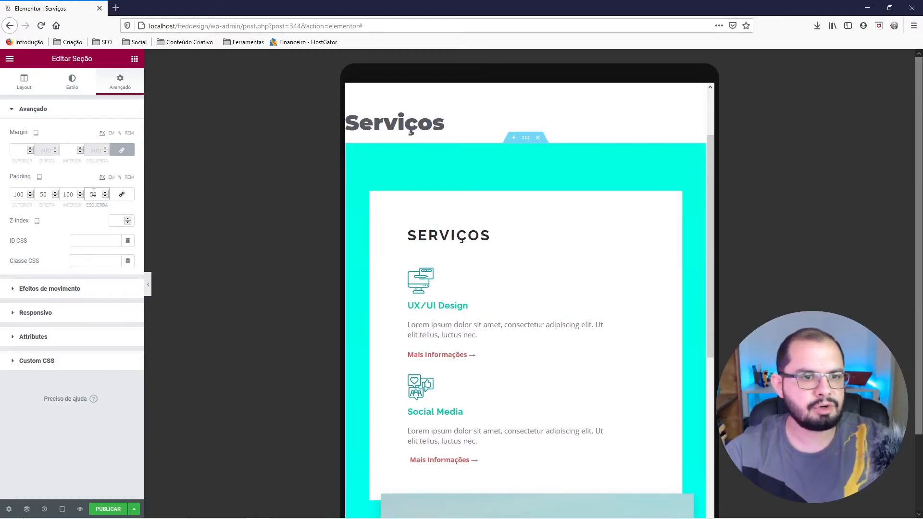
type("70")
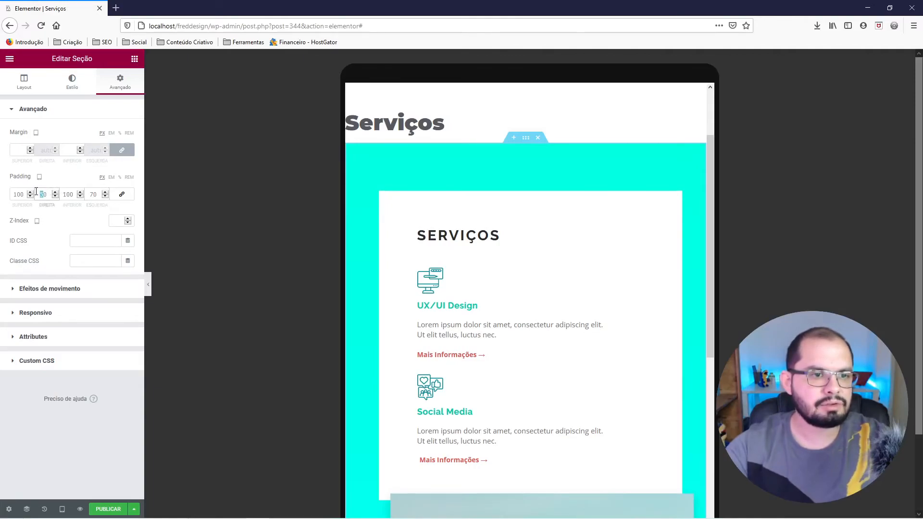
type("70")
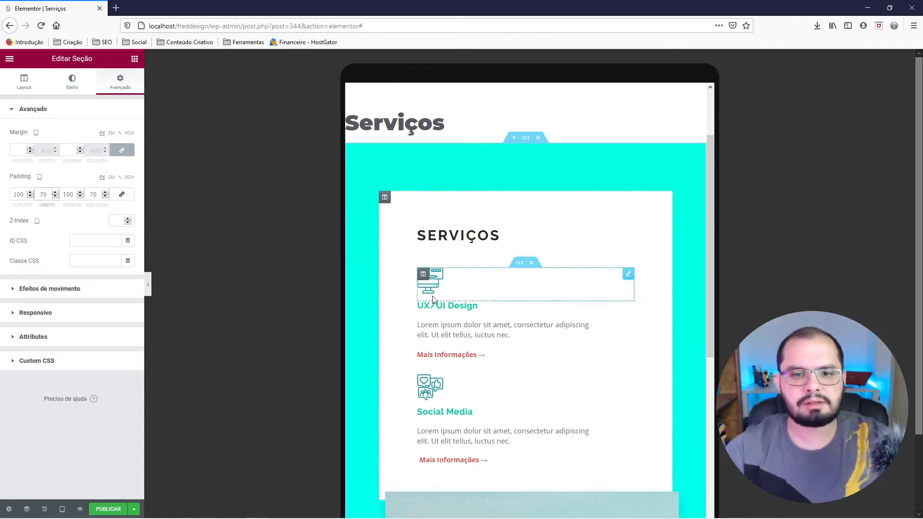
scroll(422, 303, "down", 3)
scroll(421, 311, "down", 5)
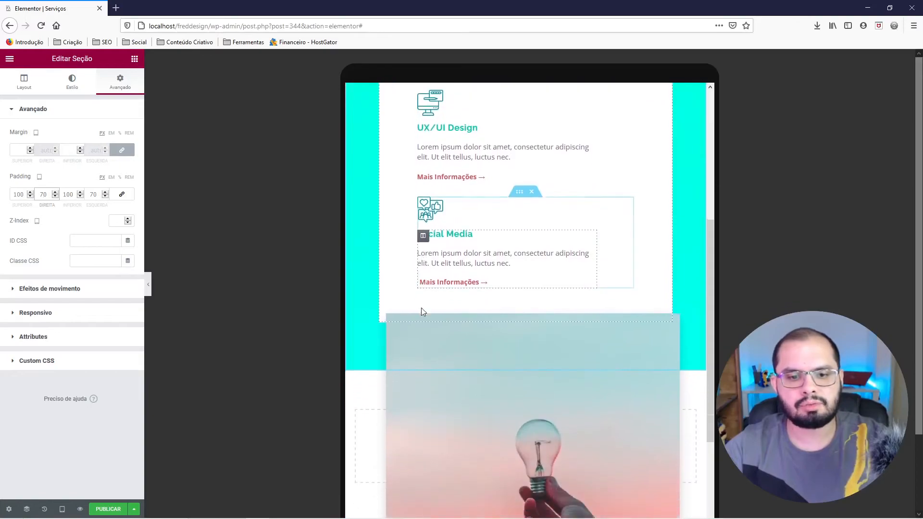
Examine how the photo overlaps the services card on tablet and review the photo's motion effects and responsive visibility settings.
scroll(418, 317, "down", 1)
scroll(573, 307, "up", 3)
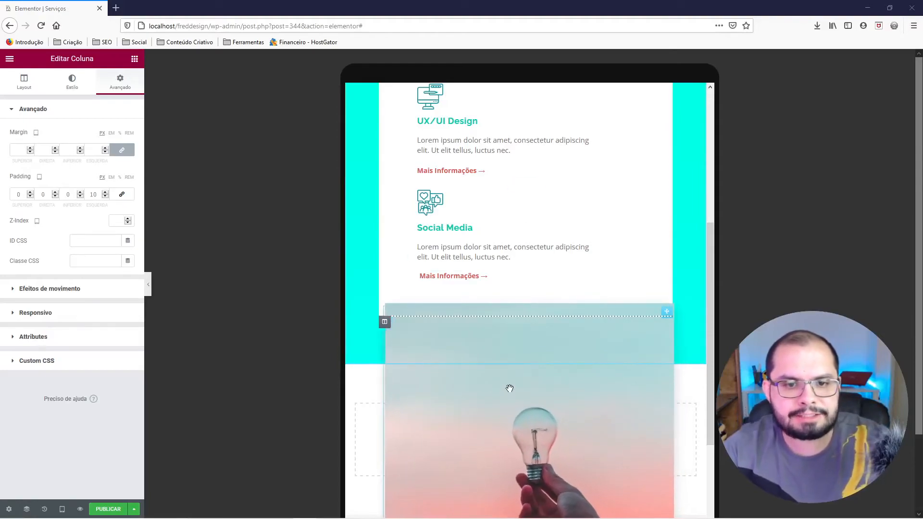
scroll(510, 390, "up", 2)
scroll(511, 389, "down", 2)
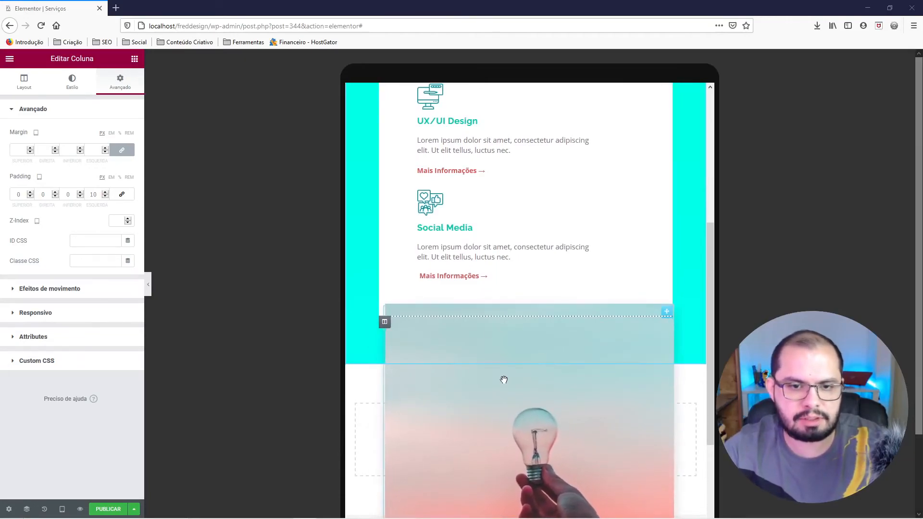
scroll(503, 379, "up", 1)
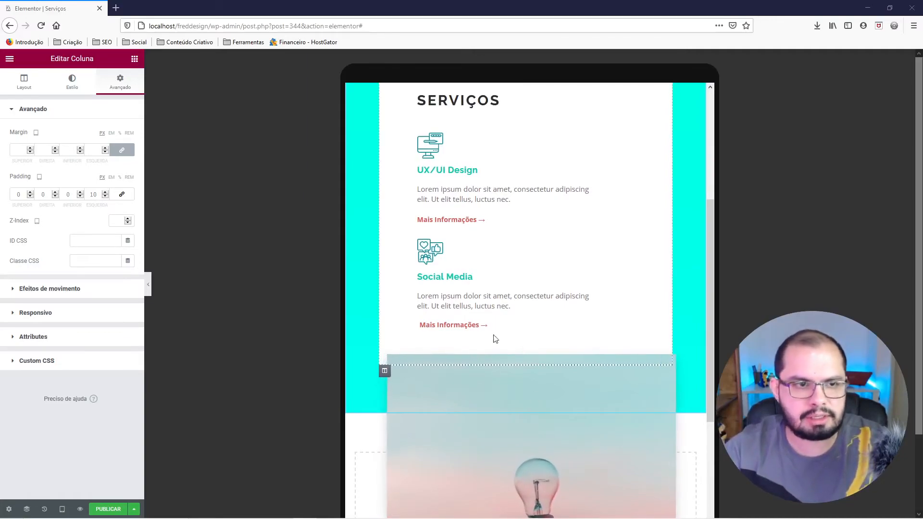
right_click(449, 388)
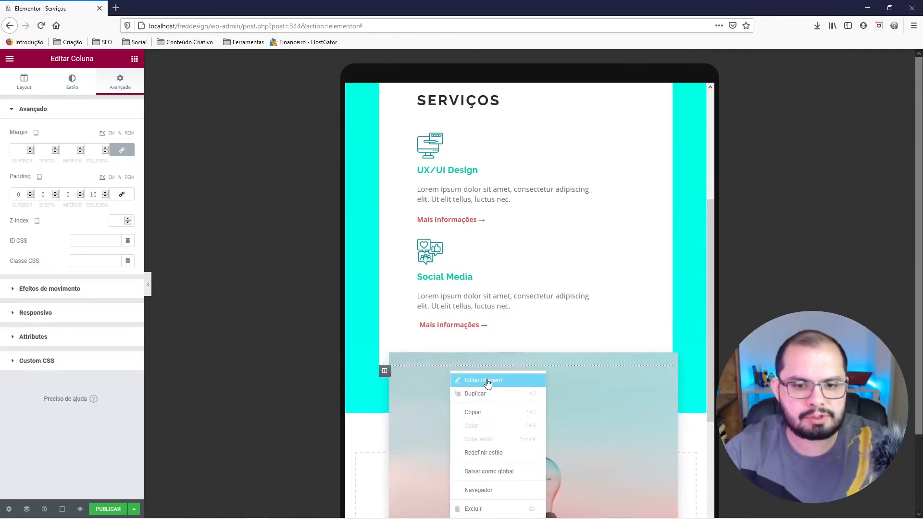
left_click(481, 381)
left_click(87, 298)
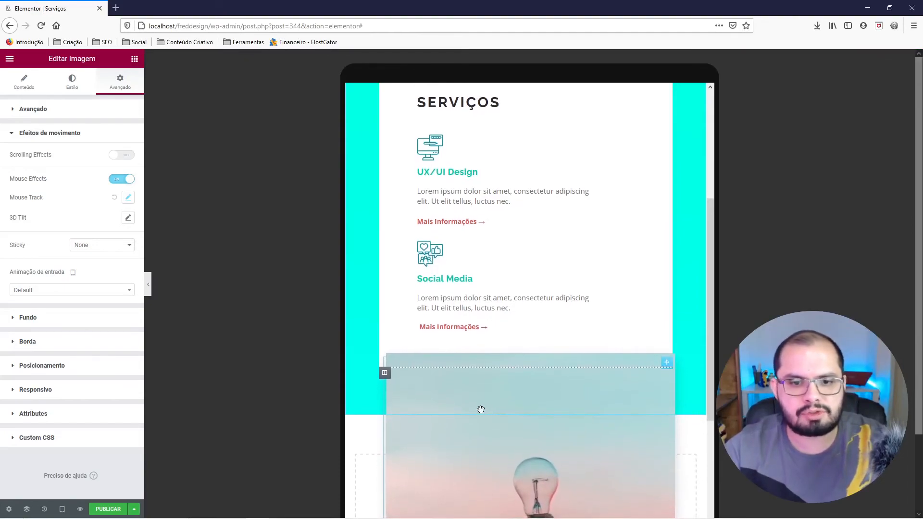
scroll(583, 405, "down", 3)
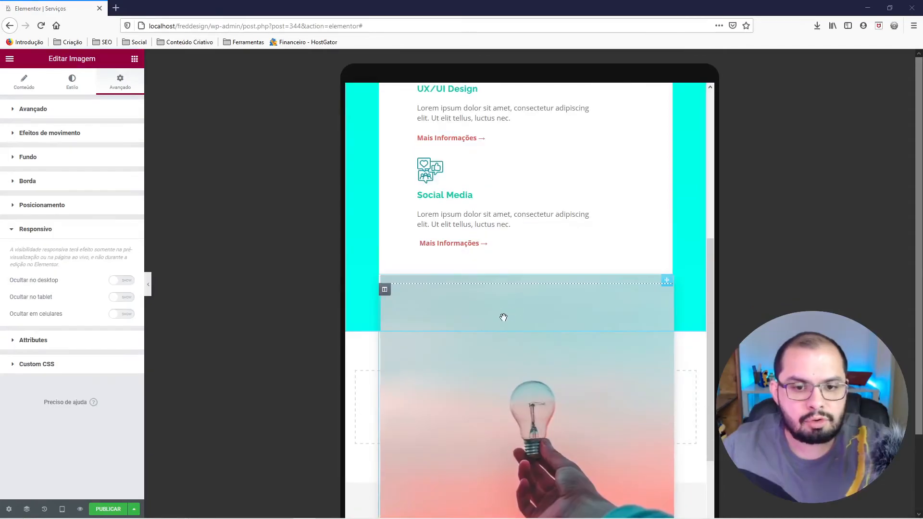
scroll(497, 316, "up", 3)
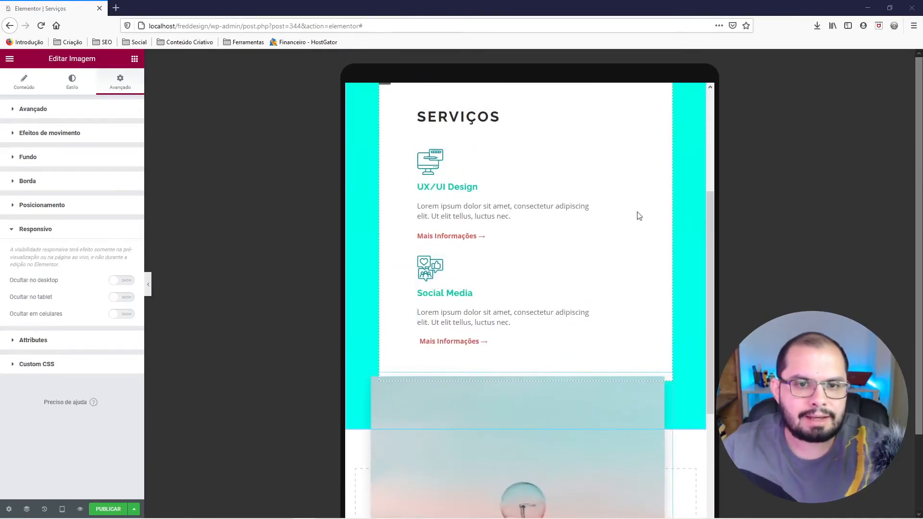
scroll(475, 406, "down", 3)
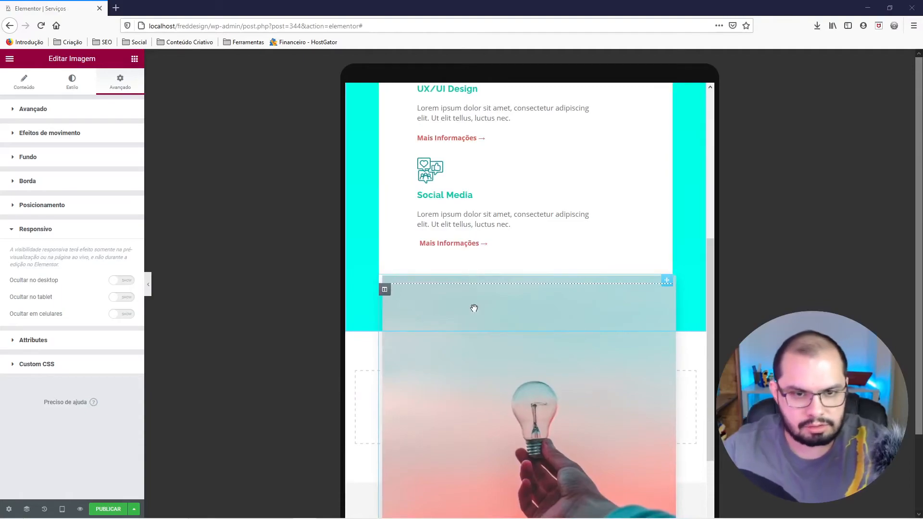
scroll(476, 310, "down", 3)
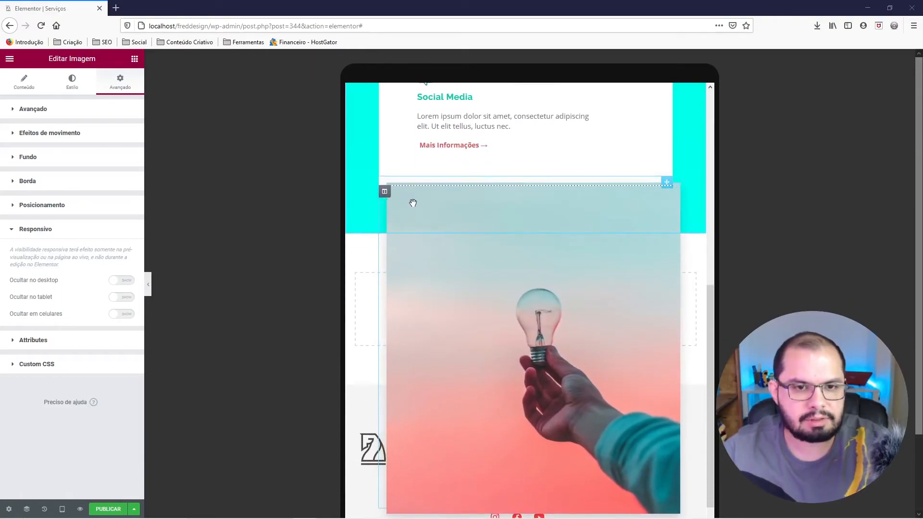
scroll(464, 242, "up", 3)
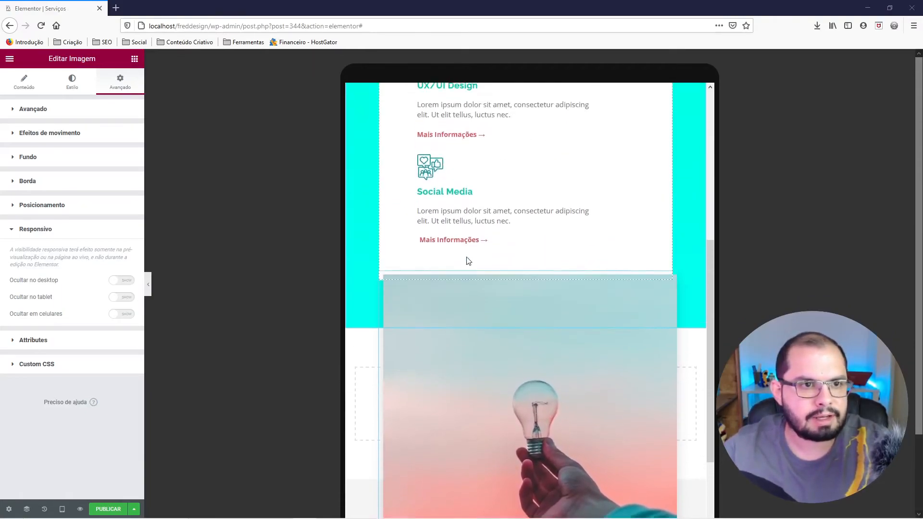
scroll(466, 258, "down", 3)
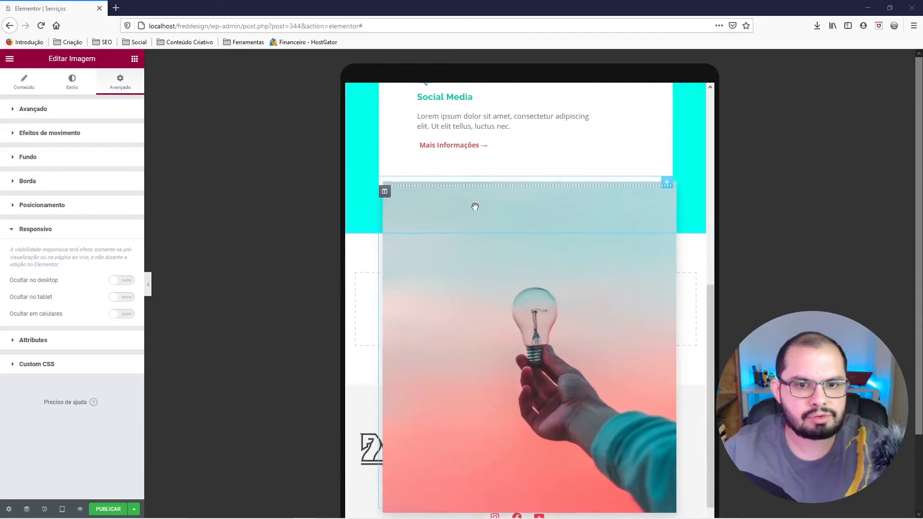
Set the photo's tablet width to about 347 px and duplicate the image.
left_click(74, 90)
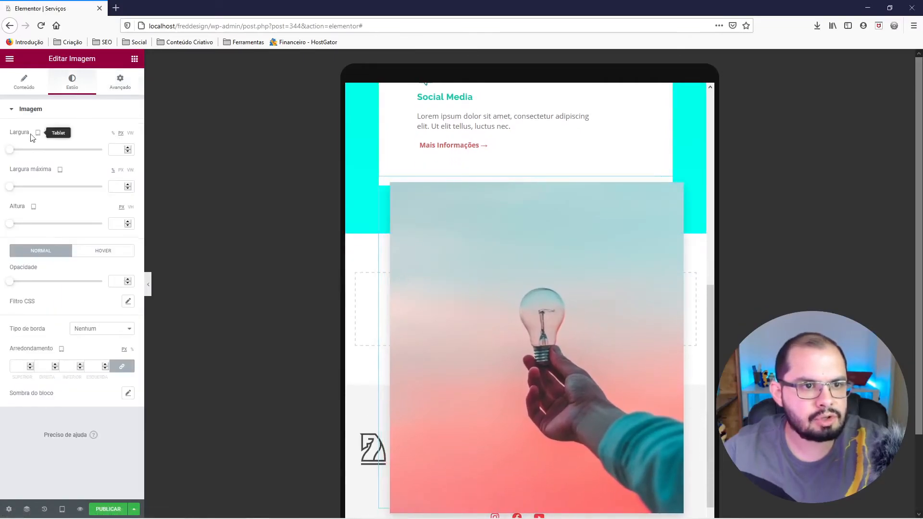
left_click_drag(13, 153, 41, 157)
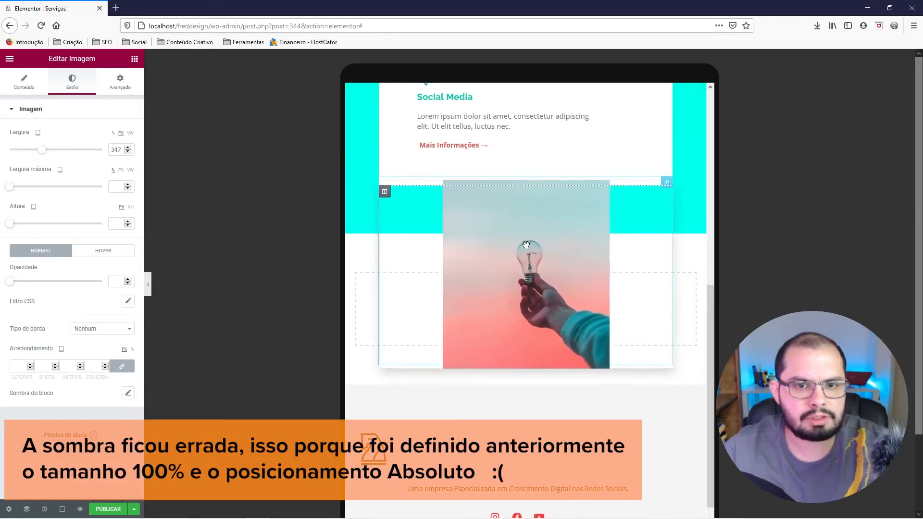
right_click(525, 227)
left_click(546, 250)
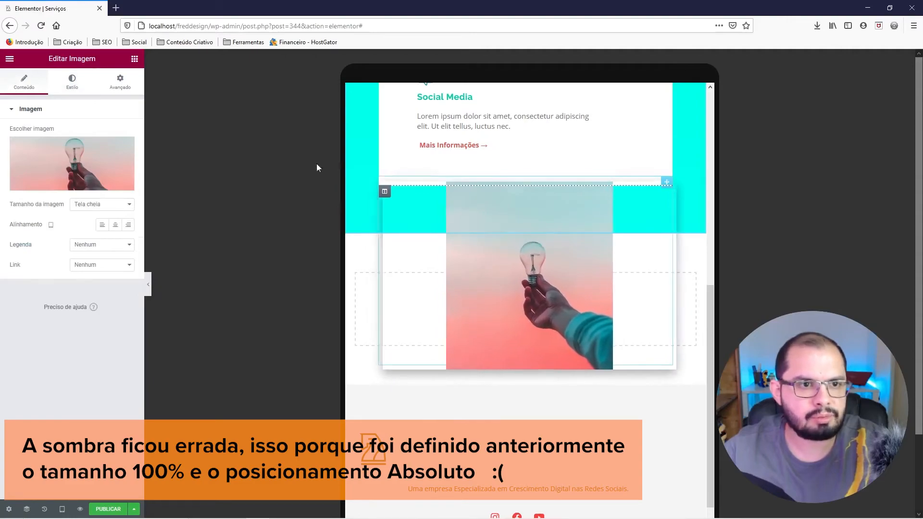
Turn off the mouse effects on the duplicated photo.
left_click(121, 86)
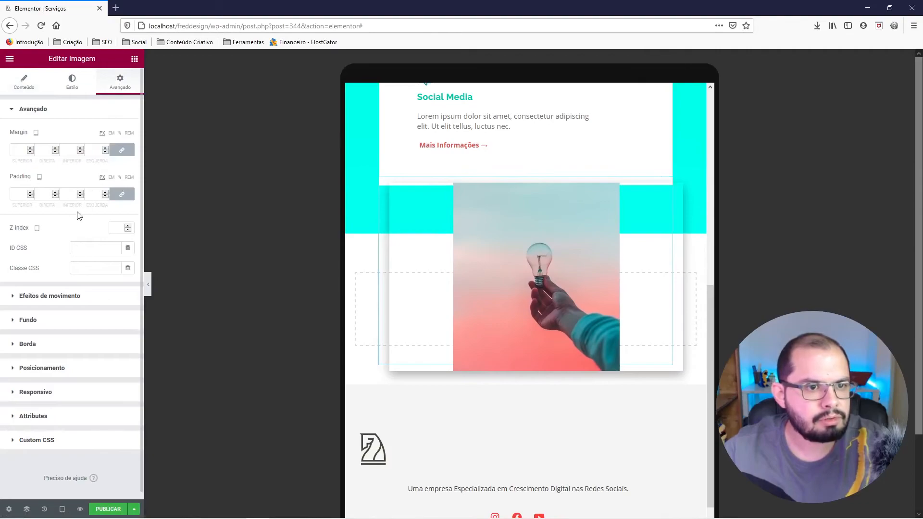
left_click(66, 297)
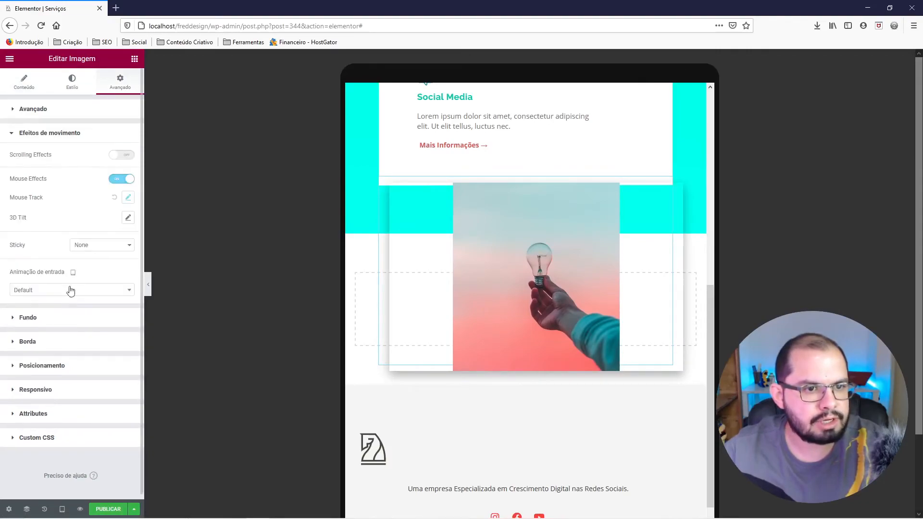
left_click(121, 182)
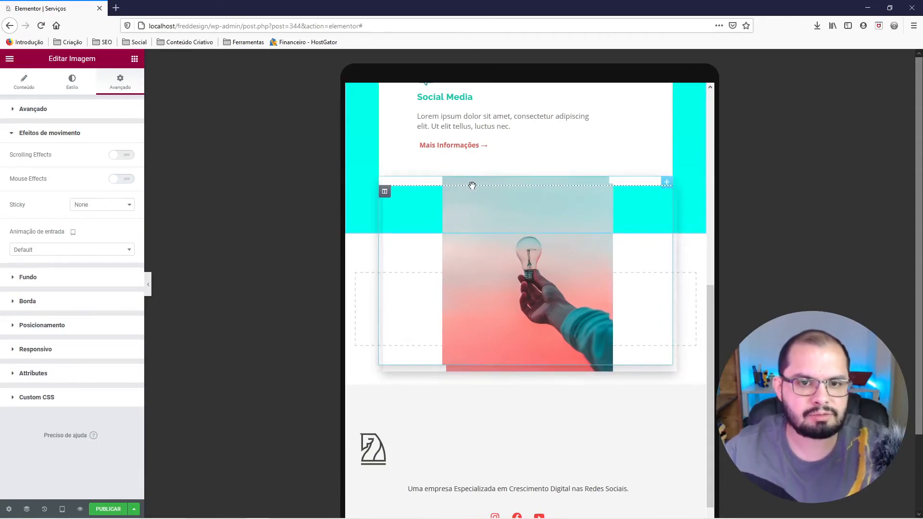
Open the Navigator and temporarily hide the duplicated photo in the second column.
left_click(27, 510)
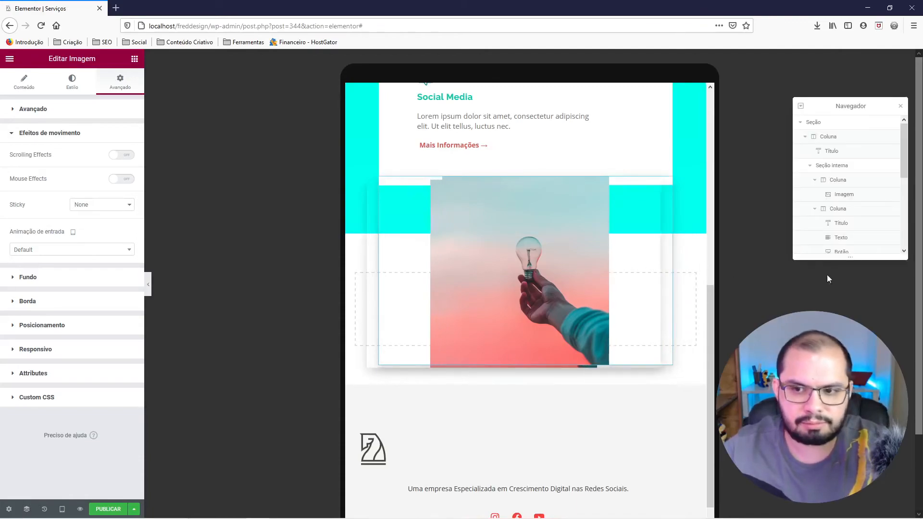
scroll(901, 183, "down", 2)
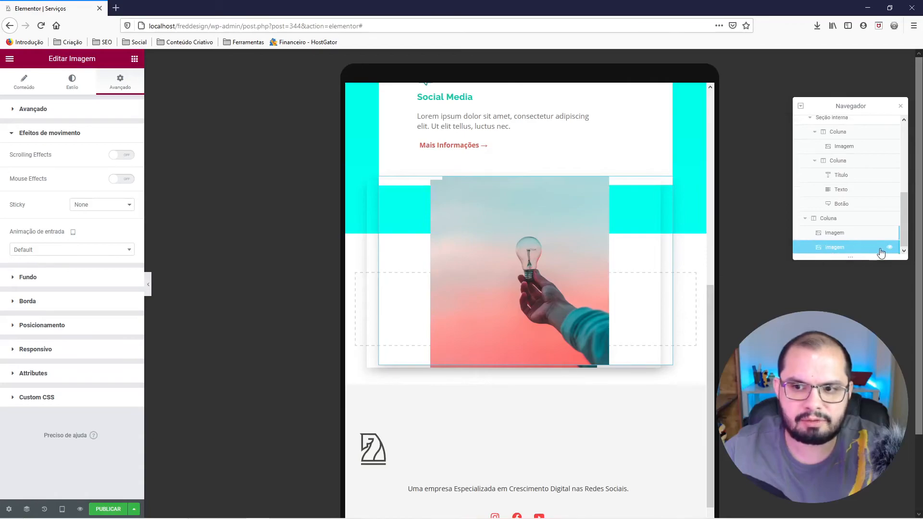
left_click(889, 248)
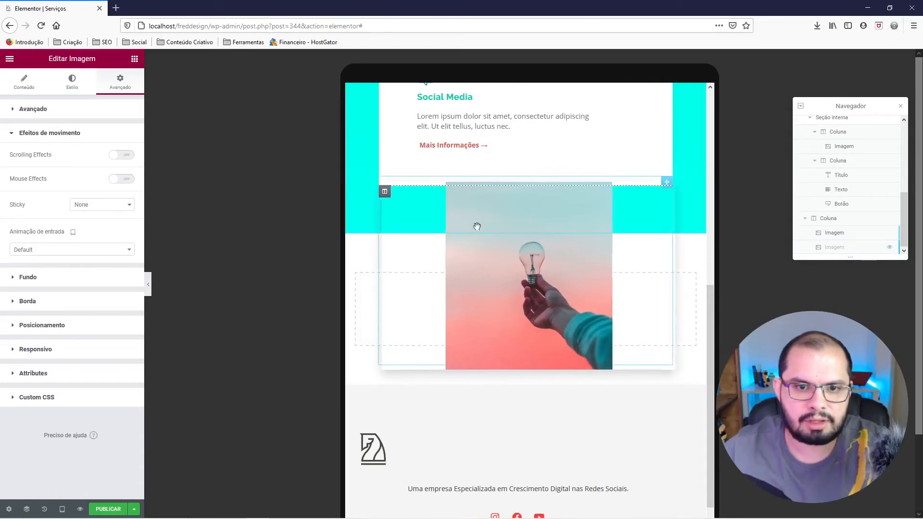
Hide the original photo on tablet and mobile, and preview the page without the editing controls.
left_click(836, 233)
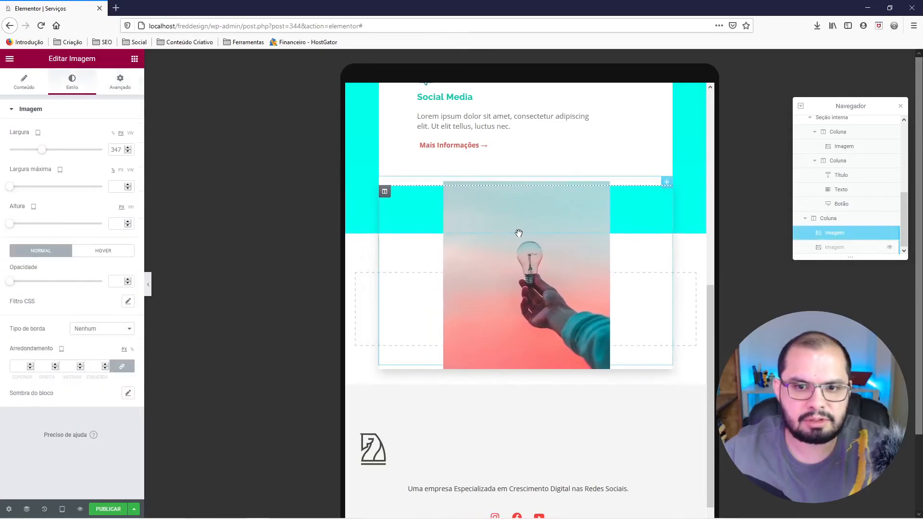
left_click(124, 93)
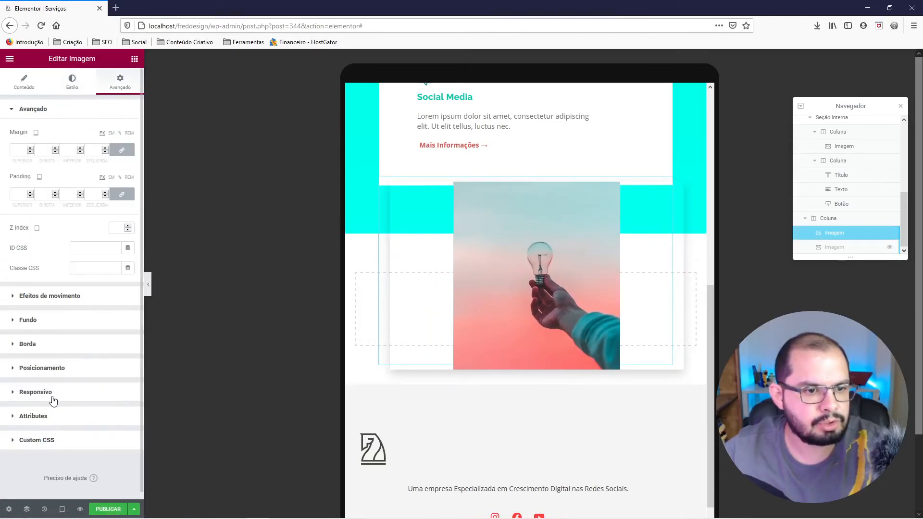
left_click(36, 392)
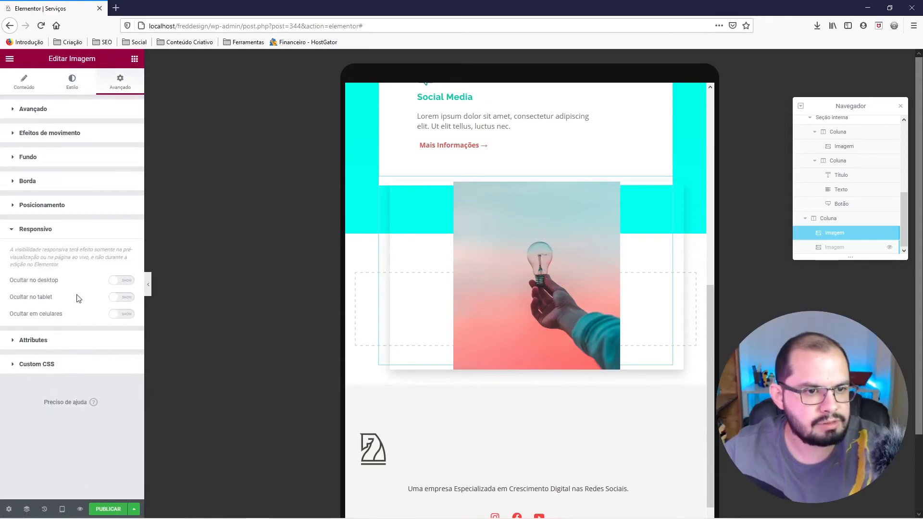
left_click(125, 299)
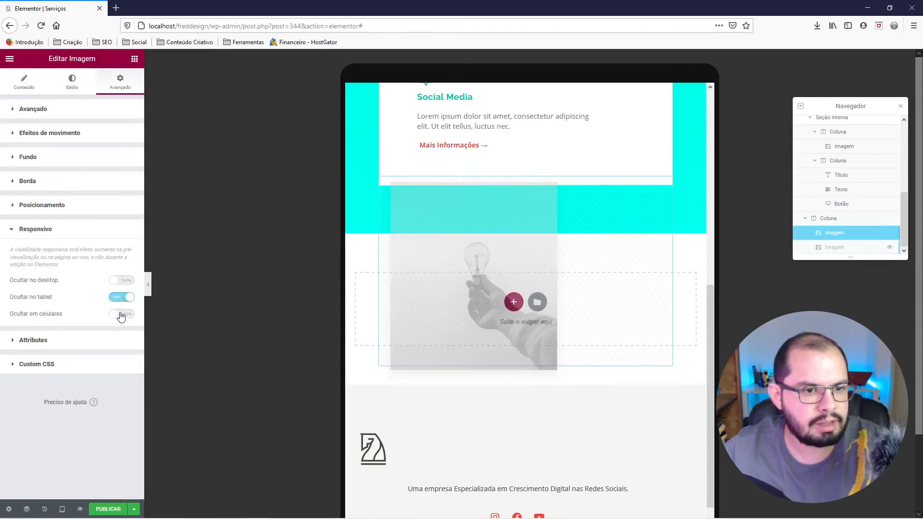
left_click(121, 315)
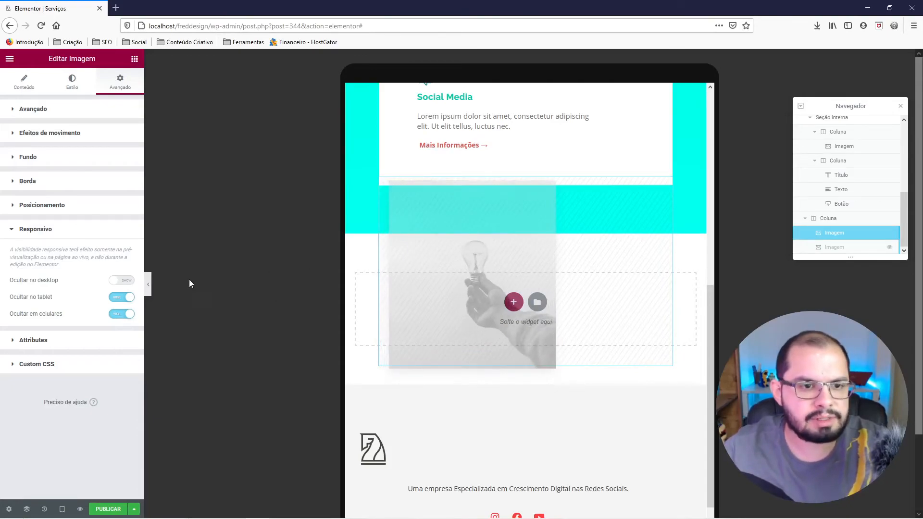
left_click(150, 294)
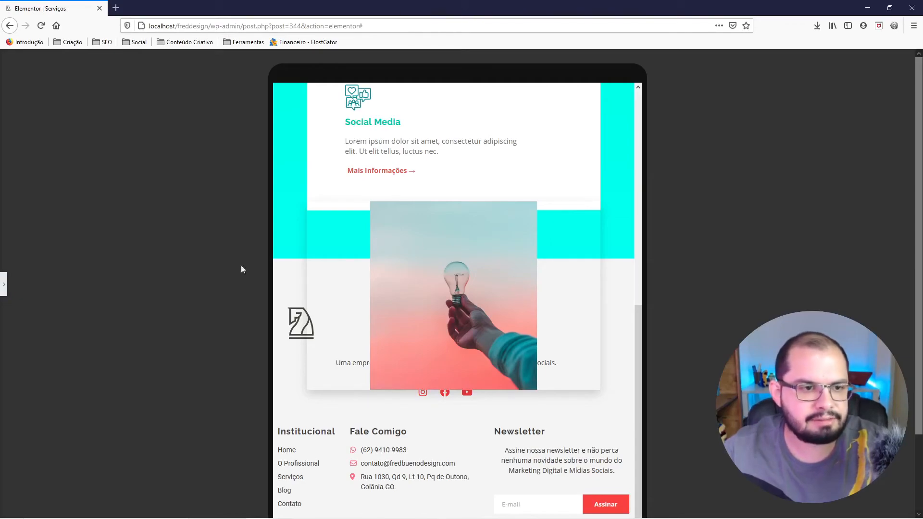
left_click(5, 284)
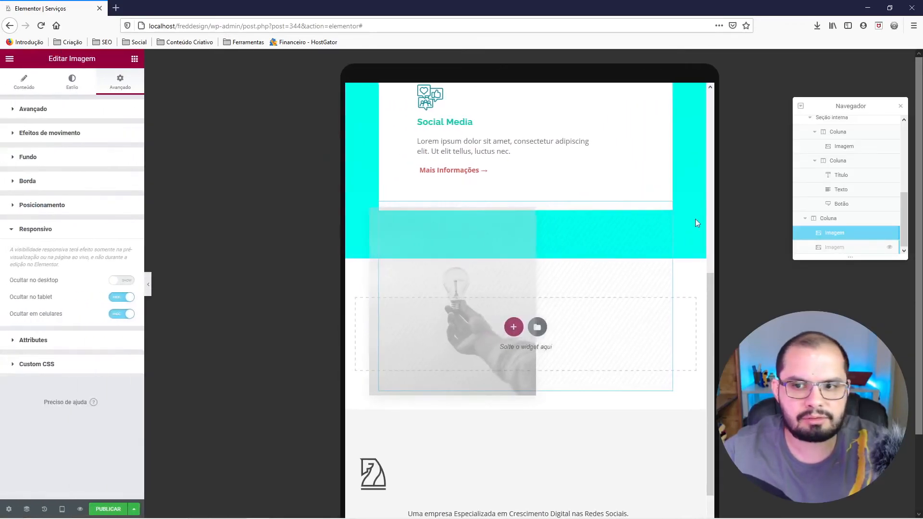
Show the duplicated photo again in the editor and select it.
left_click(849, 247)
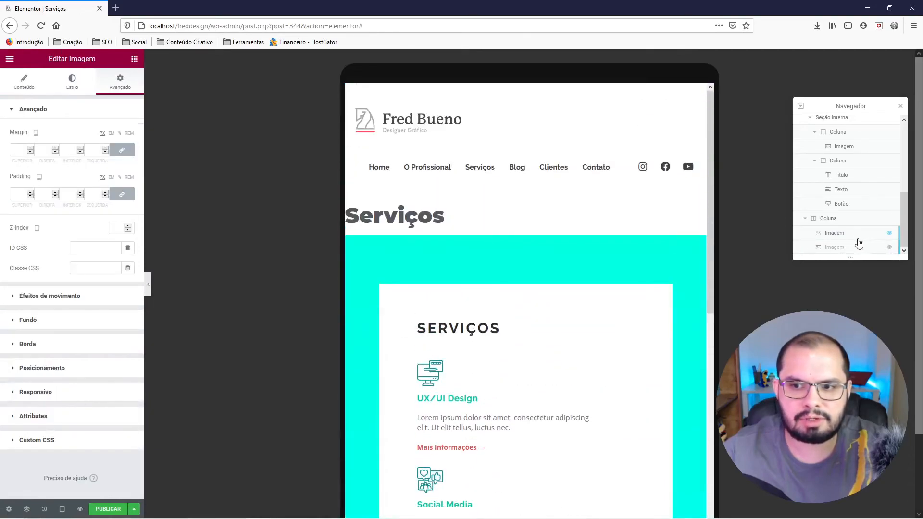
left_click(890, 250)
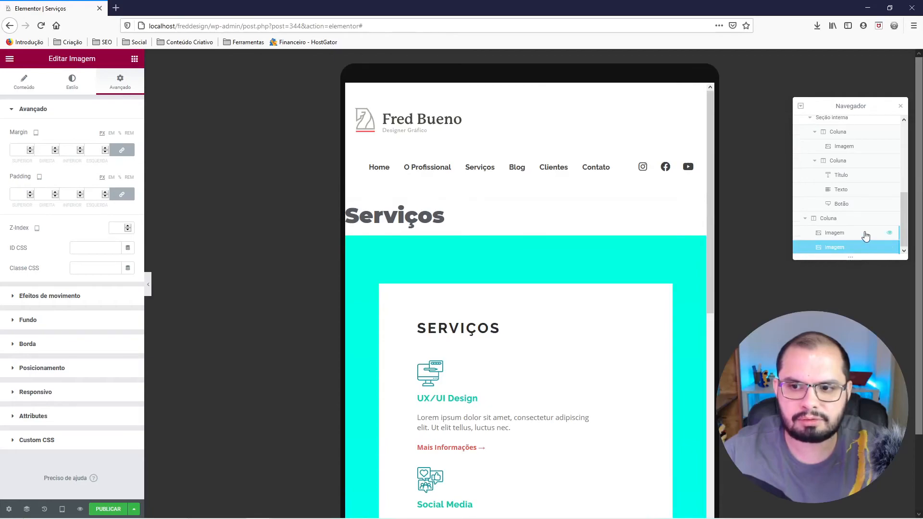
left_click(849, 247)
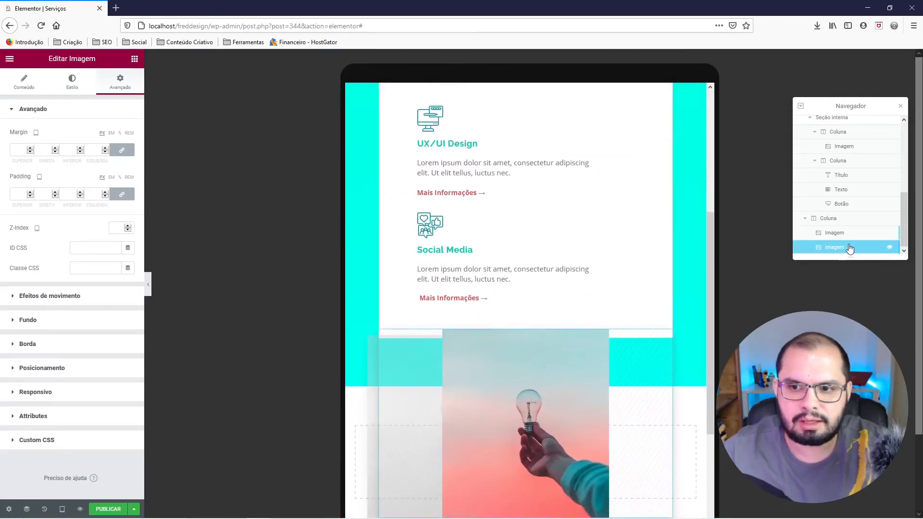
Change the duplicated photo's position from absolute to Default and preview the tablet layout.
right_click(473, 374)
left_click(493, 380)
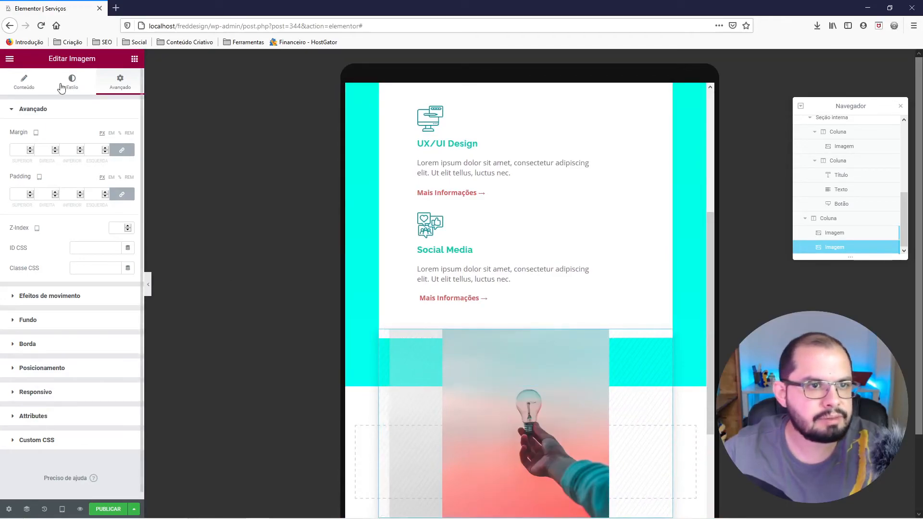
left_click(42, 368)
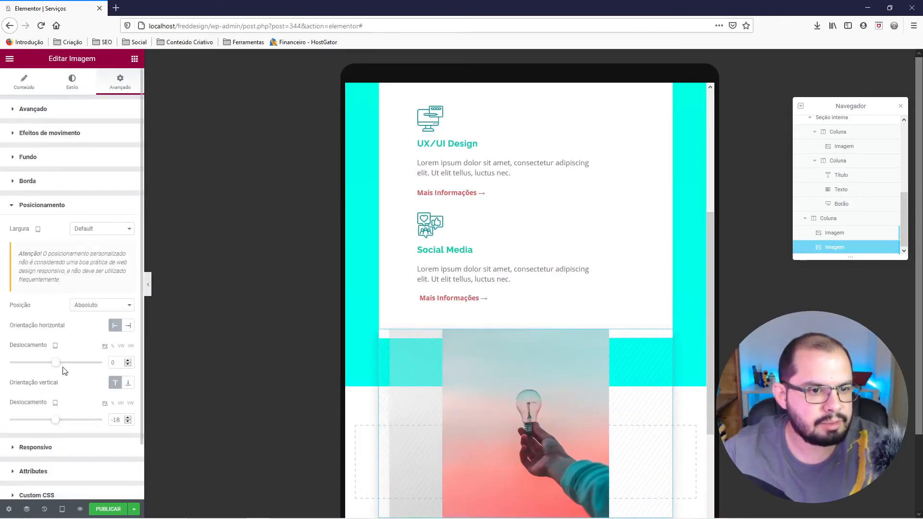
left_click(84, 310)
left_click(86, 318)
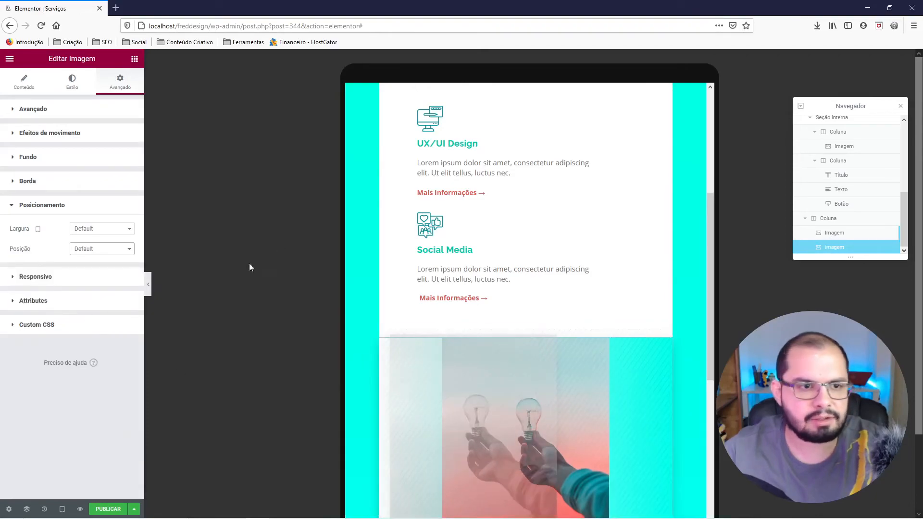
left_click(148, 283)
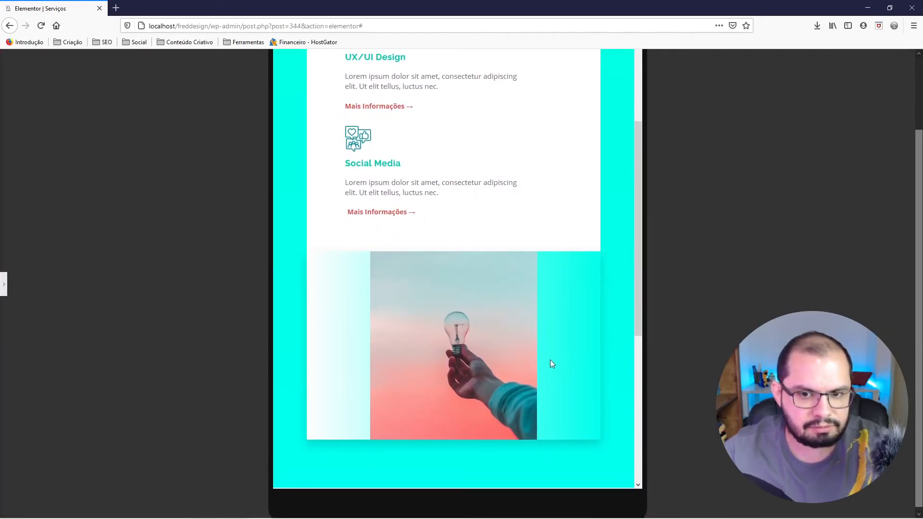
left_click(4, 288)
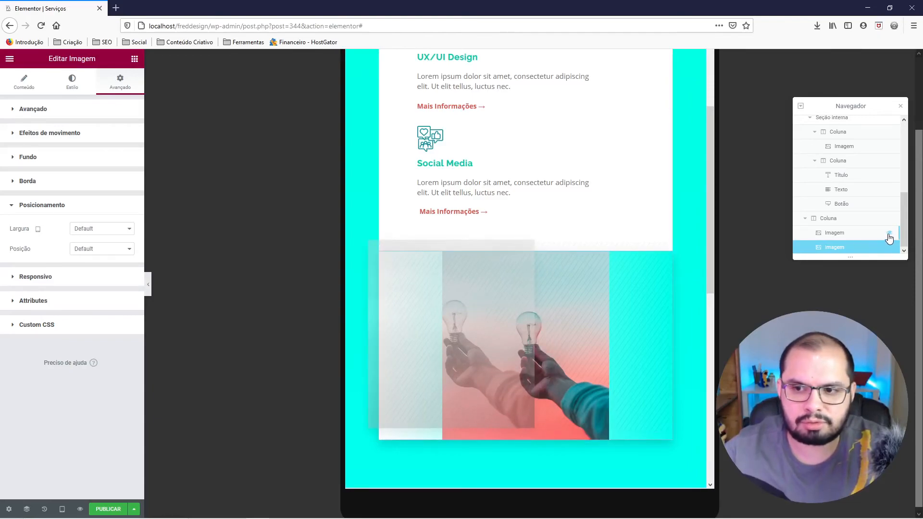
Hide the original photo in the editor and reverse the outer section's column order on both tablet and mobile.
left_click(889, 235)
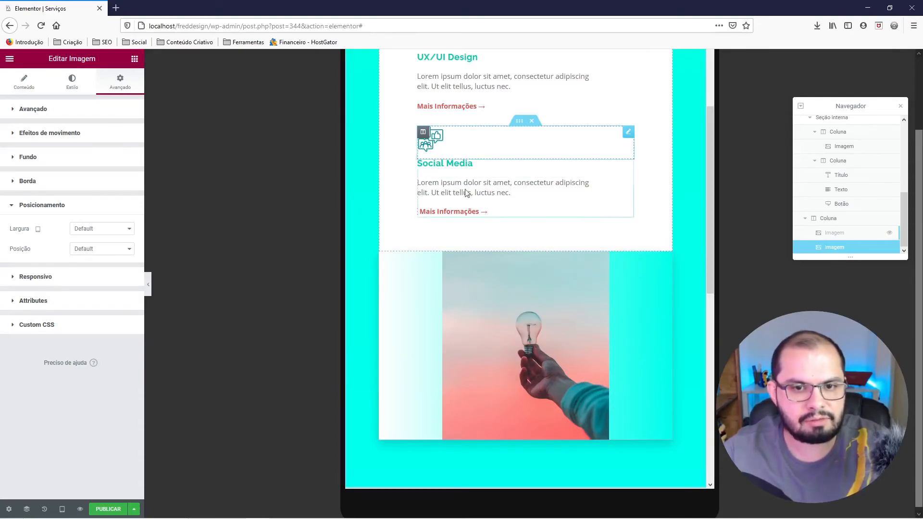
scroll(477, 159, "up", 5)
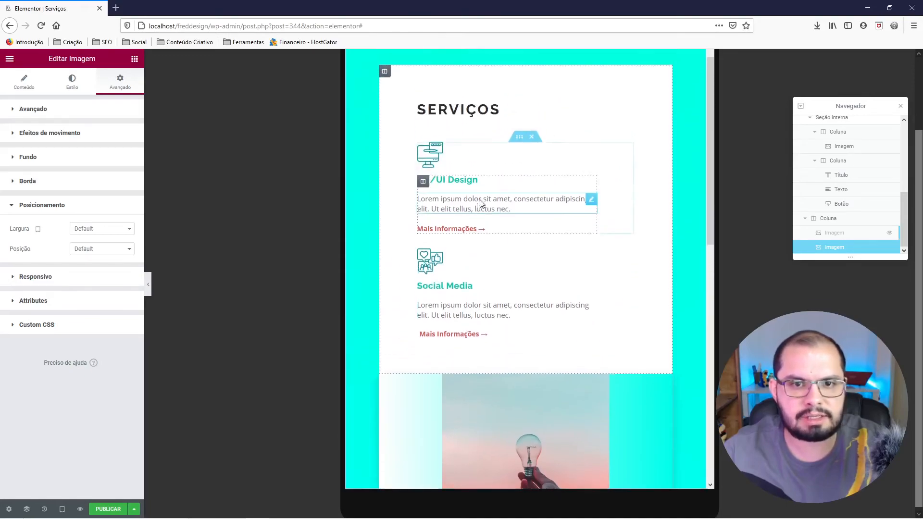
right_click(527, 133)
left_click(540, 150)
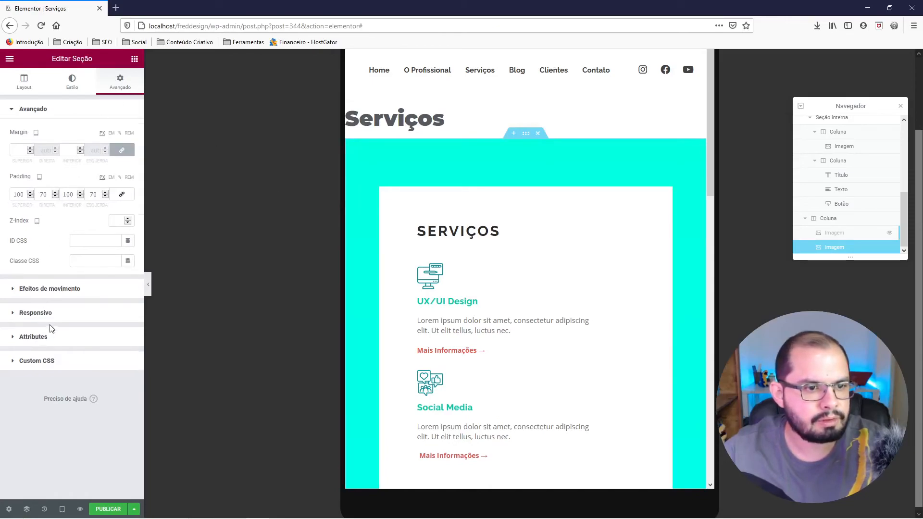
left_click(48, 343)
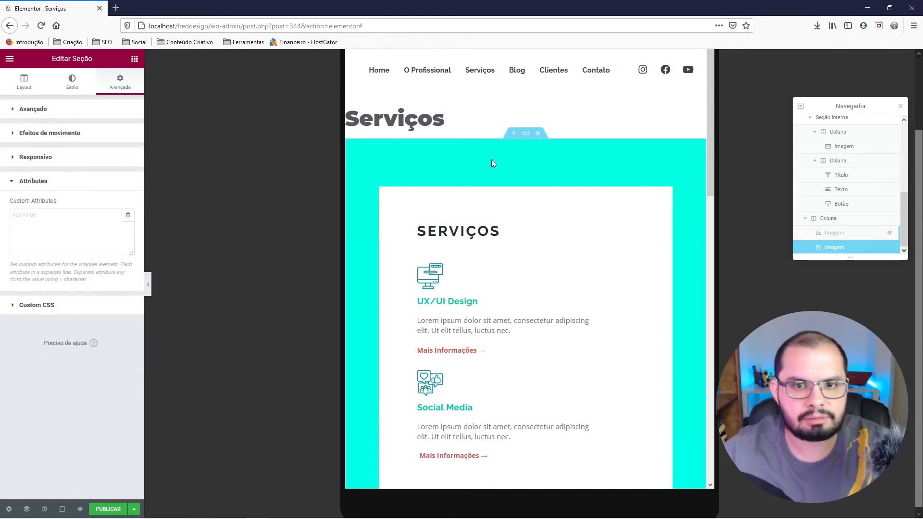
right_click(527, 134)
left_click(538, 145)
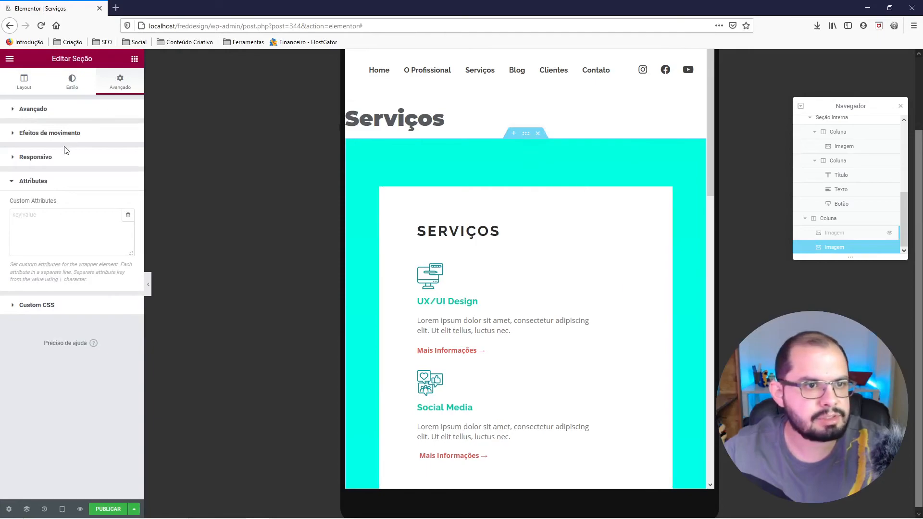
left_click(43, 183)
left_click(48, 158)
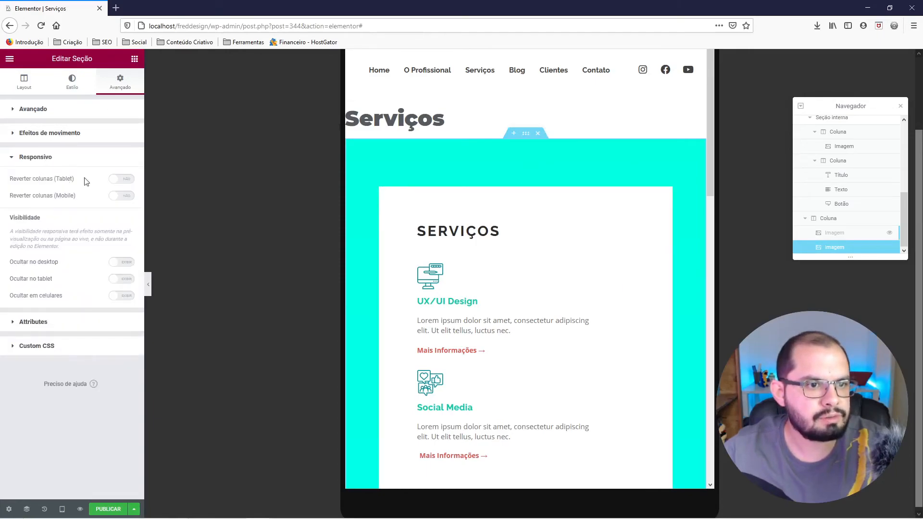
left_click(120, 180)
left_click(120, 198)
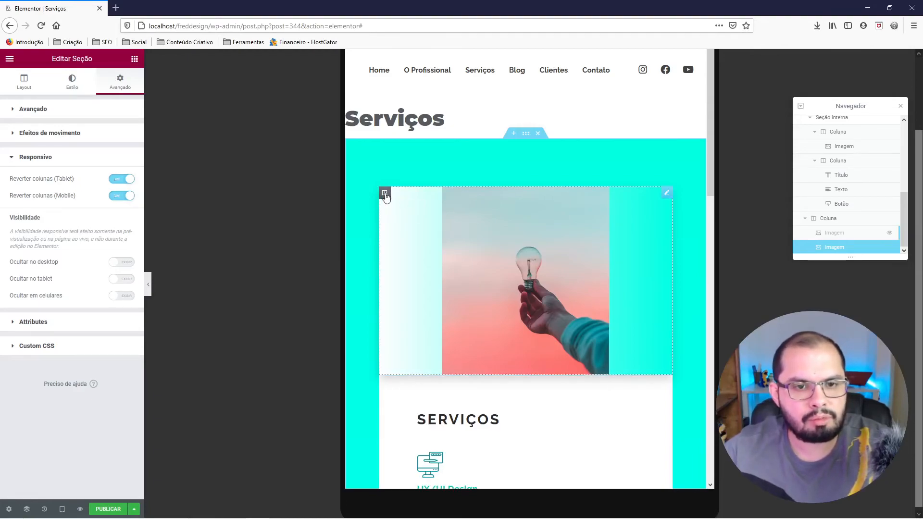
Set the duplicated photo's tablet width to 100%.
right_click(495, 226)
left_click(512, 235)
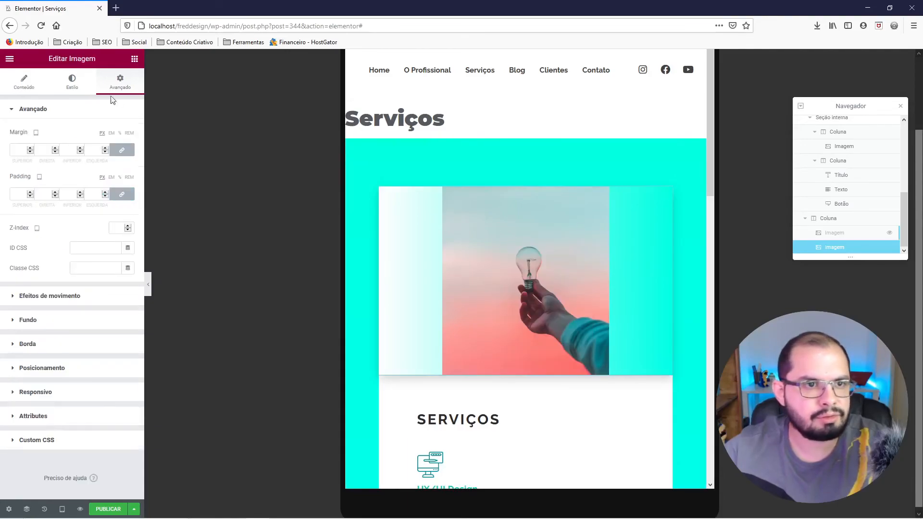
left_click(73, 83)
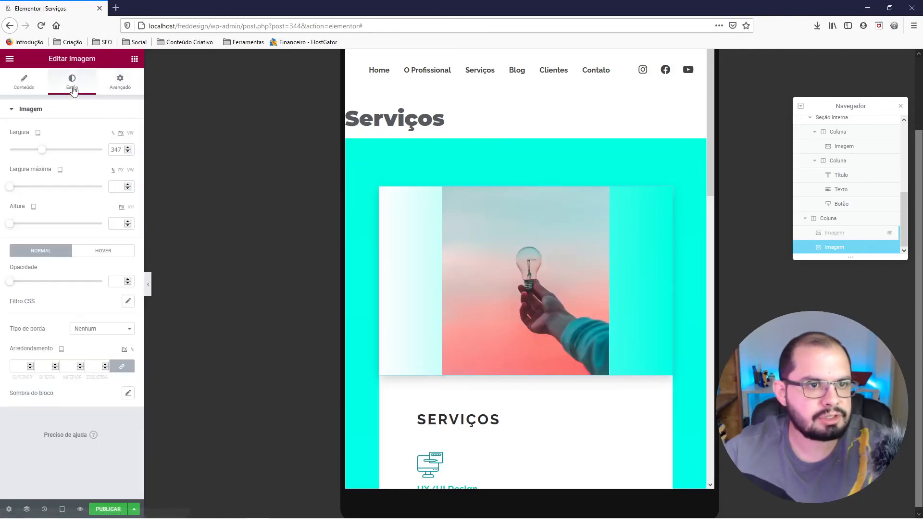
left_click(113, 134)
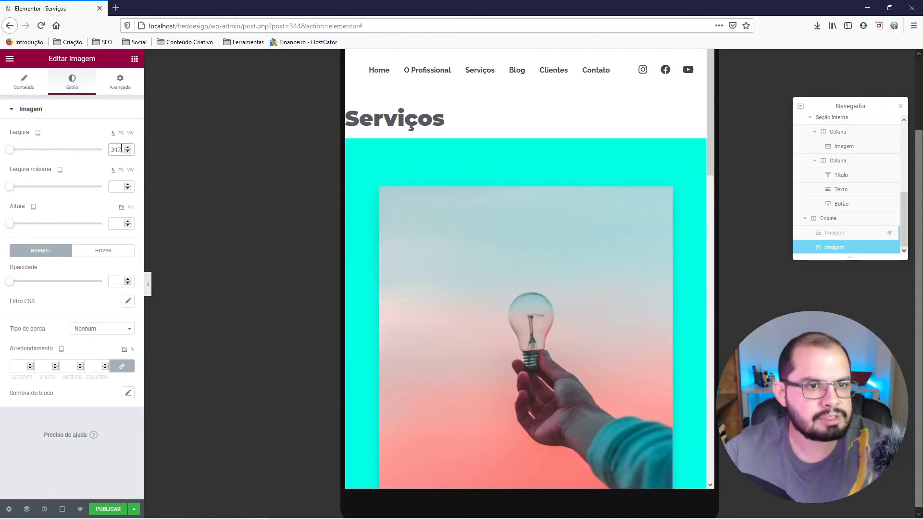
left_click(99, 149)
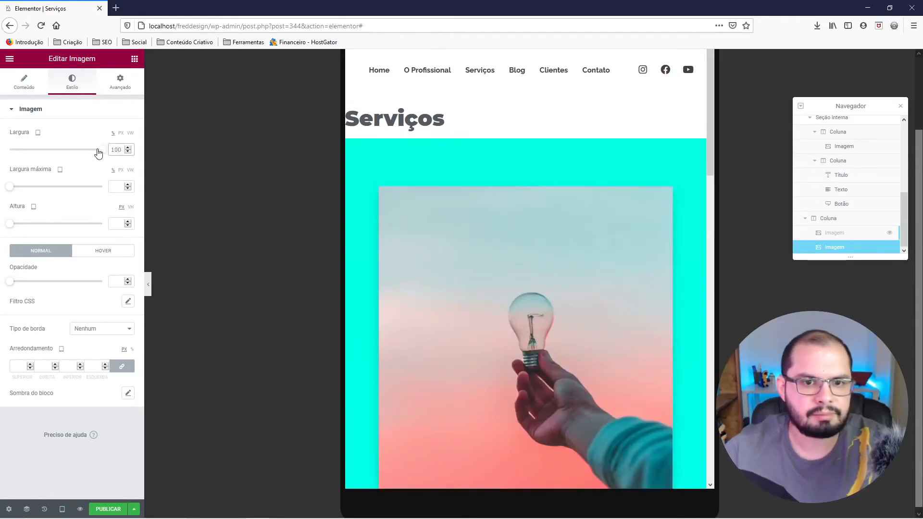
scroll(425, 212, "down", 2)
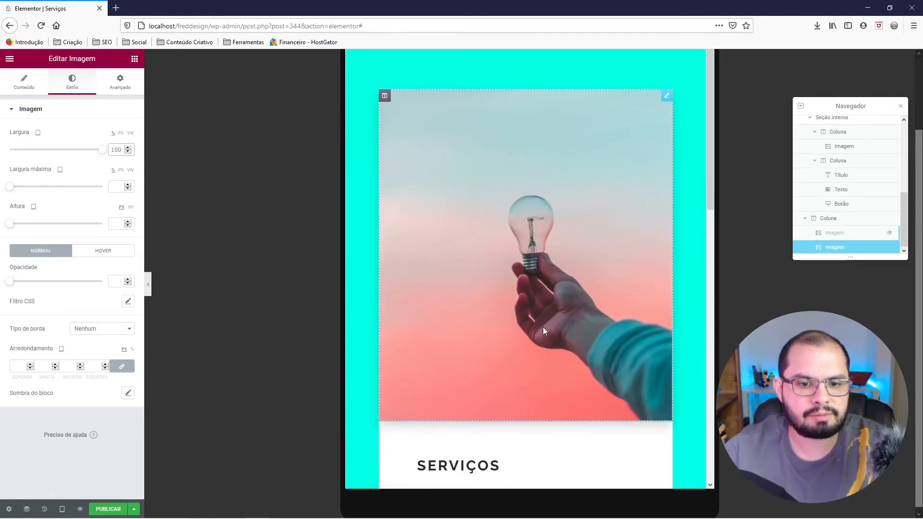
Try a left margin of 100 px and a left padding of 100 px on the duplicated photo, resetting each to 0.
left_click(119, 90)
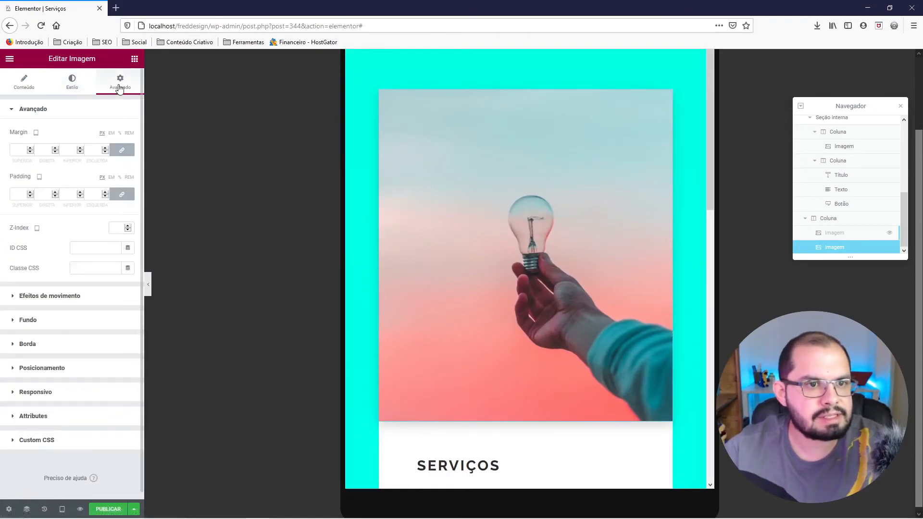
left_click(122, 152)
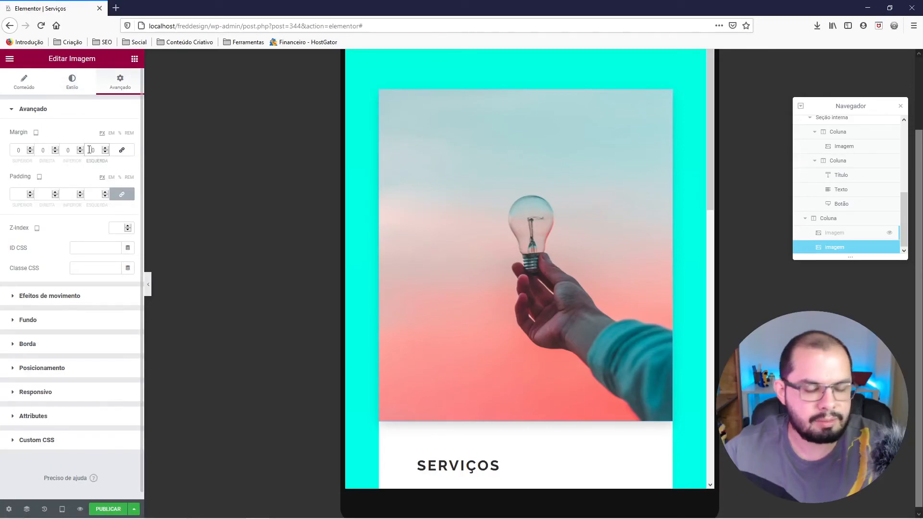
type("10")
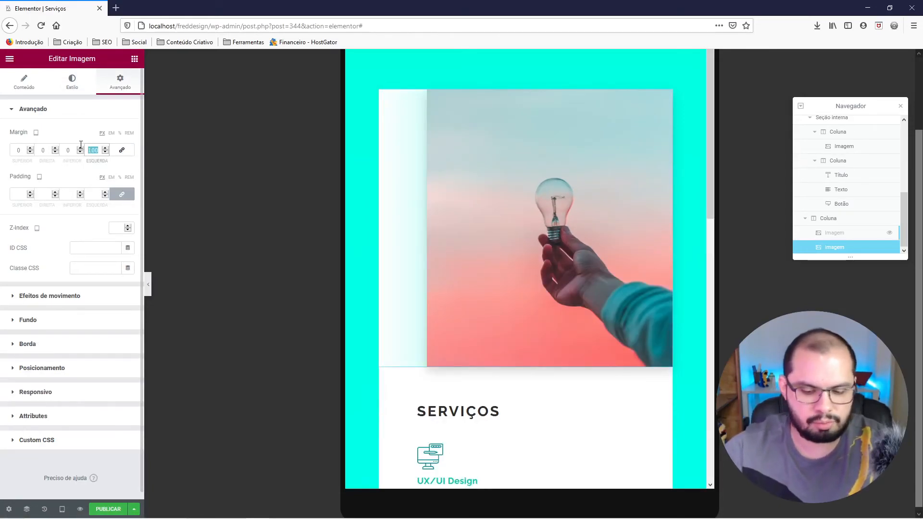
type("0")
left_click(125, 197)
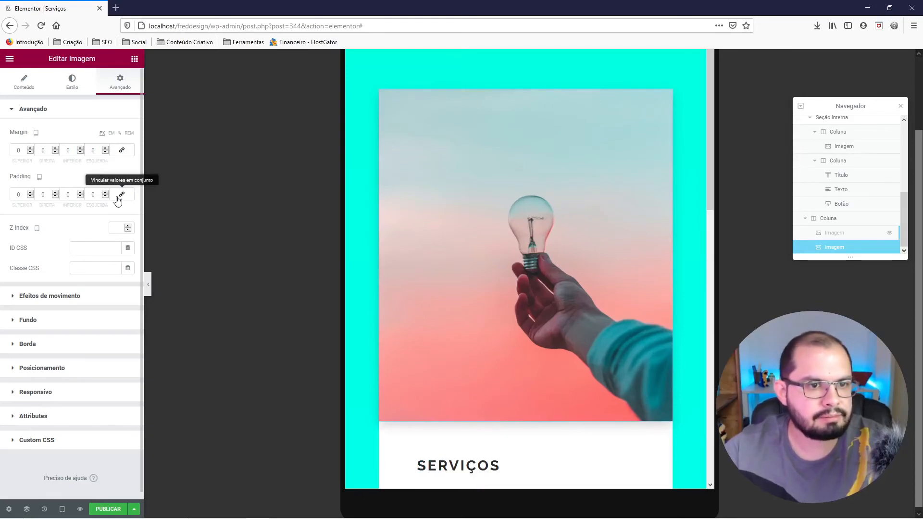
type("100")
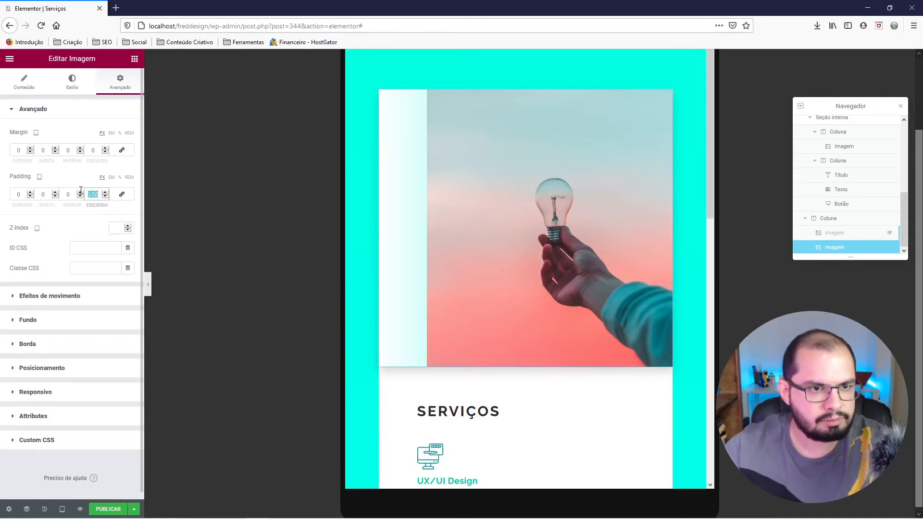
type("0")
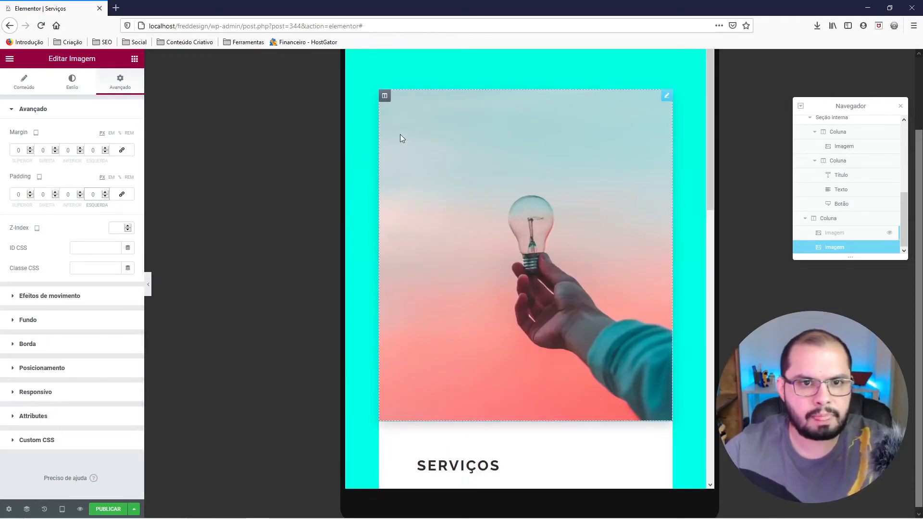
Set the photo column's left and right margins to 100 px each for tablet.
right_click(385, 97)
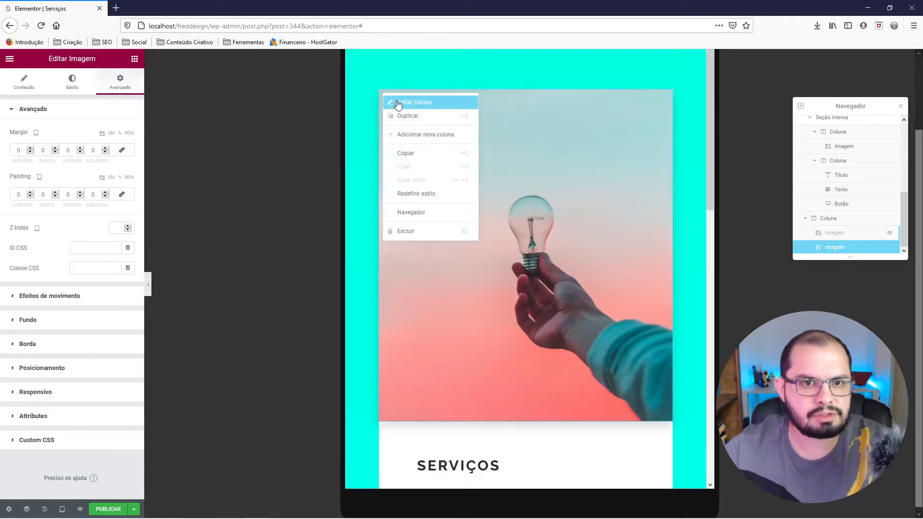
left_click(398, 104)
left_click(92, 149)
type("100")
left_click(42, 150)
type("100")
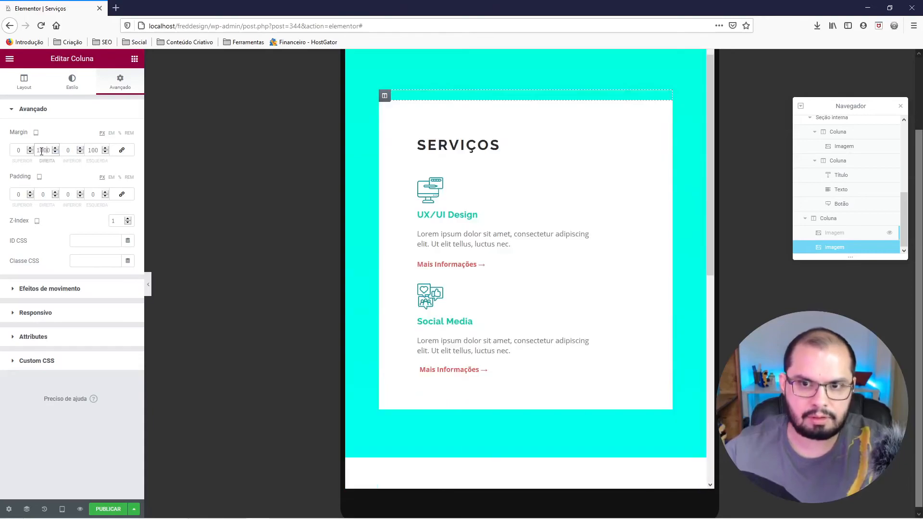
key("BackSpace")
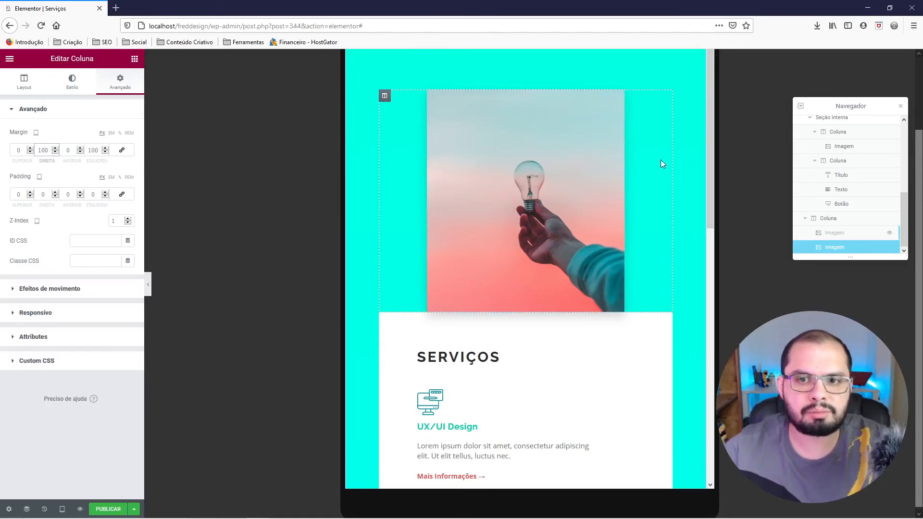
Set the photo column's bottom margin to -30 px and its Z-Index to 5, and preview the page without the editing controls.
left_click(67, 150)
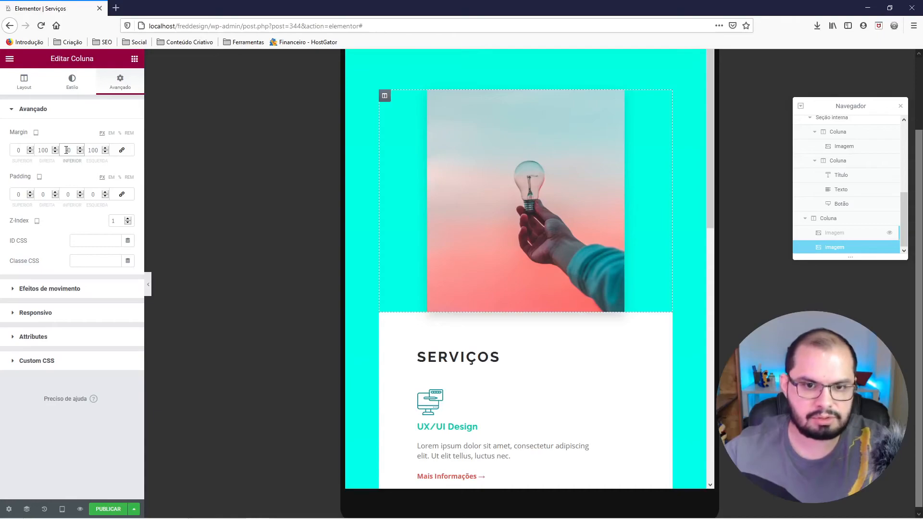
type("-3")
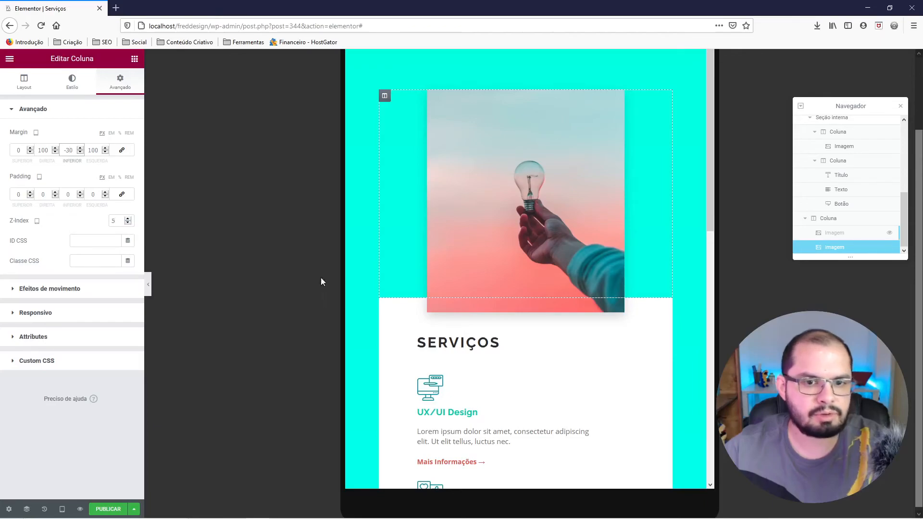
left_click(148, 280)
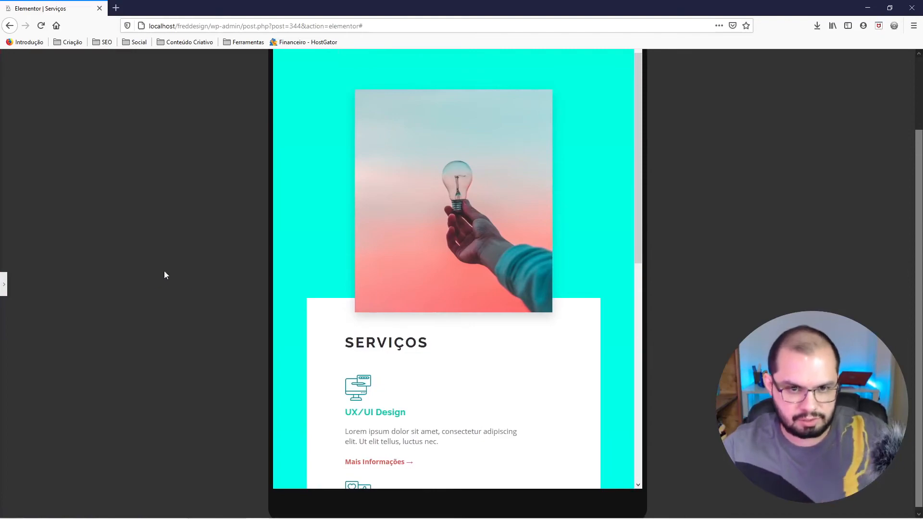
scroll(463, 272, "down", 2)
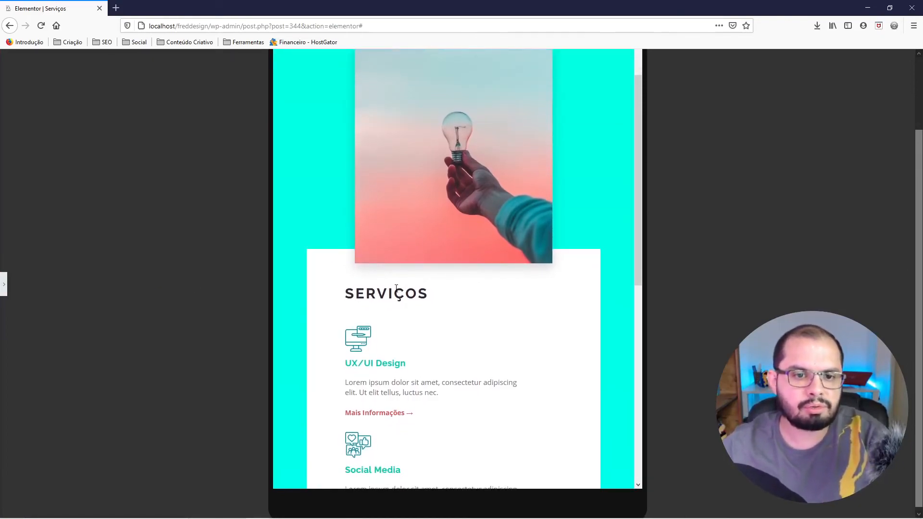
left_click(5, 286)
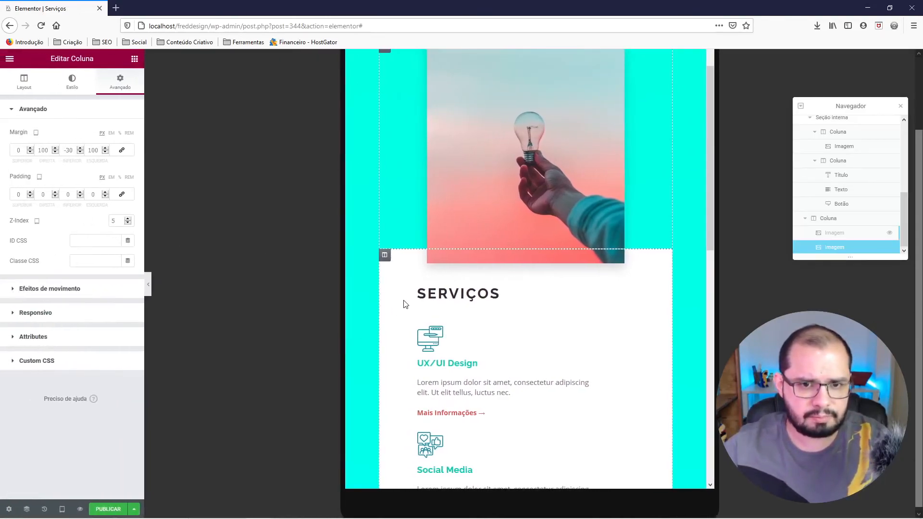
Temporarily show the original photo, check its responsive visibility settings, and hide it again in the editor.
scroll(411, 298, "down", 6)
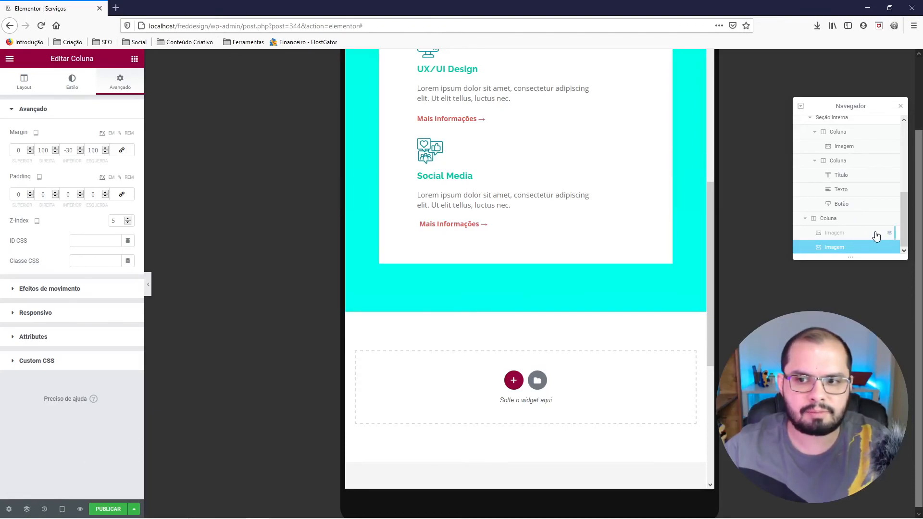
scroll(642, 295, "up", 8)
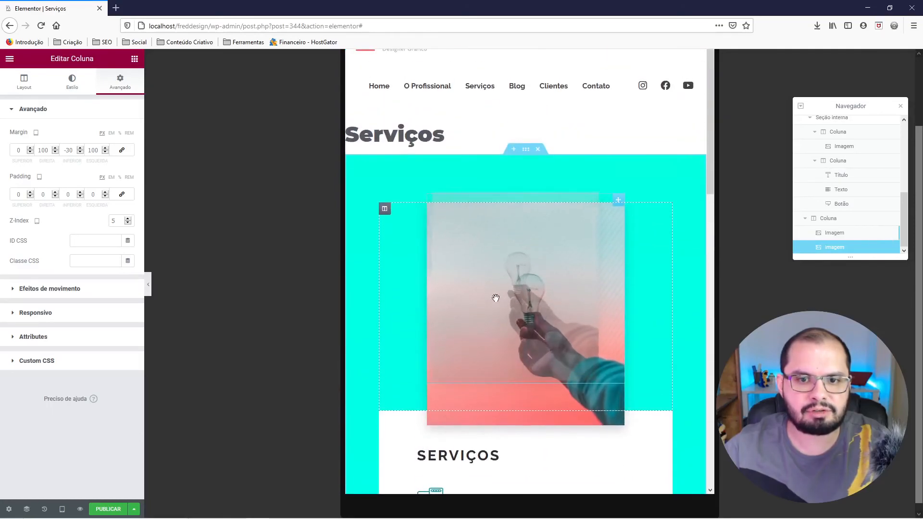
scroll(484, 262, "down", 1)
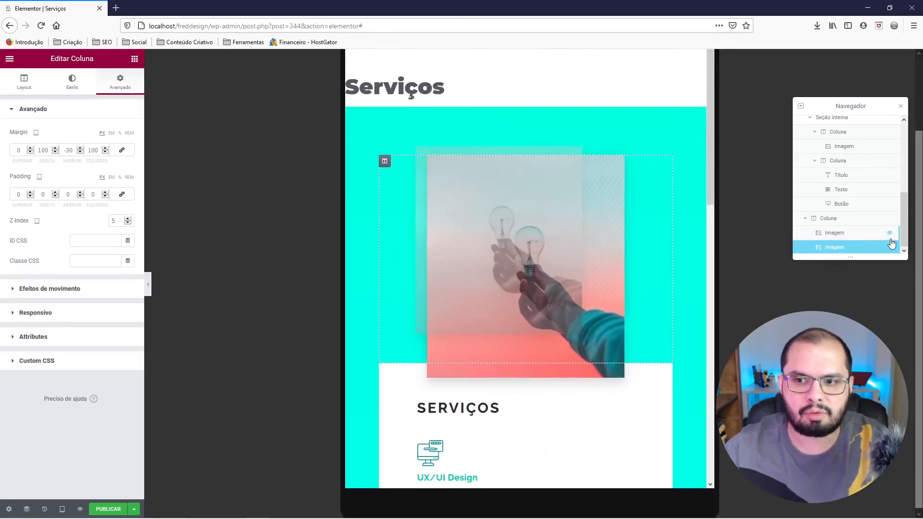
left_click(825, 233)
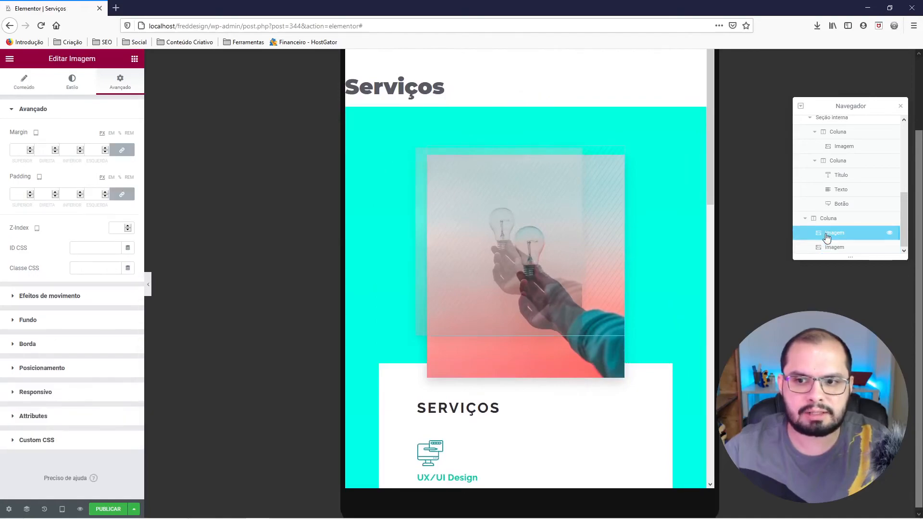
left_click(64, 113)
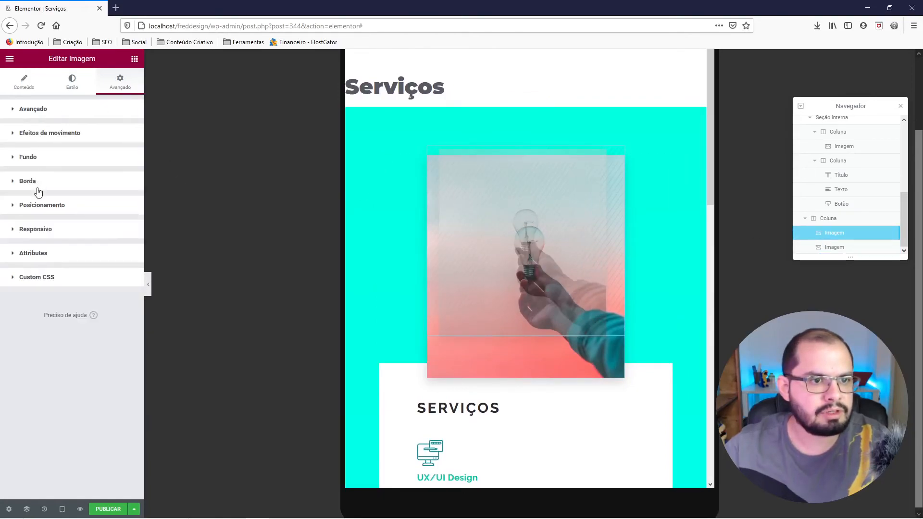
left_click(42, 232)
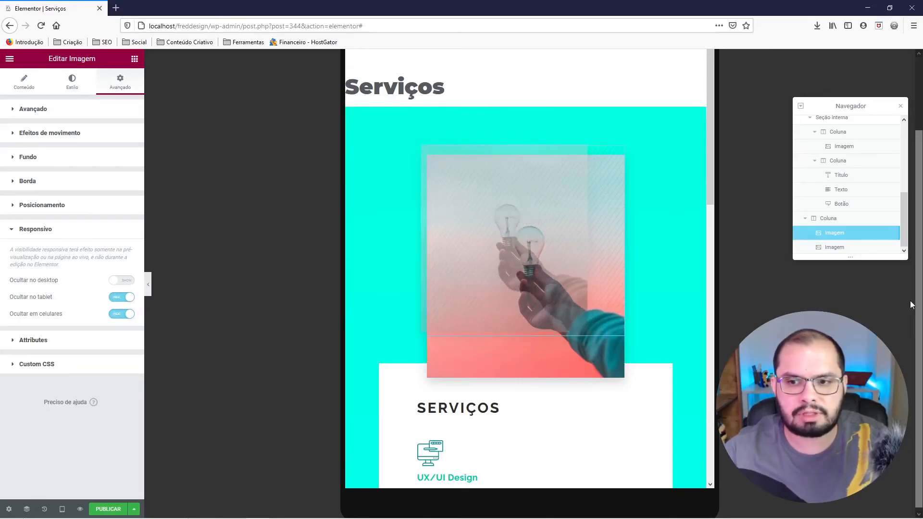
left_click(889, 232)
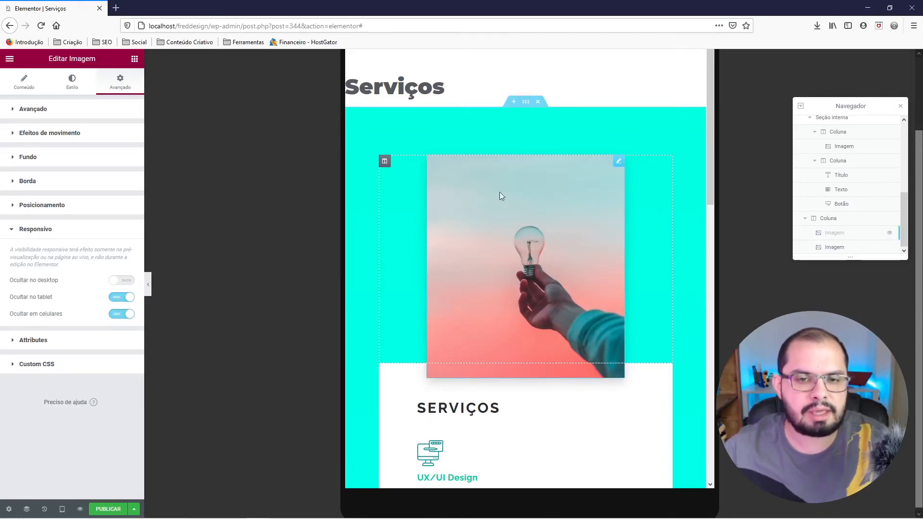
Review the advanced settings of the visible photo, its column and the services text column.
left_click(833, 247)
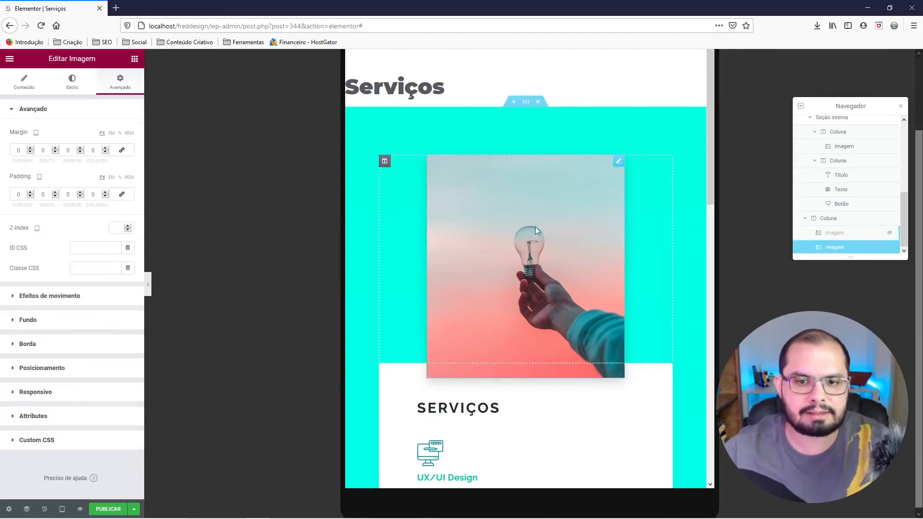
right_click(504, 230)
left_click(154, 183)
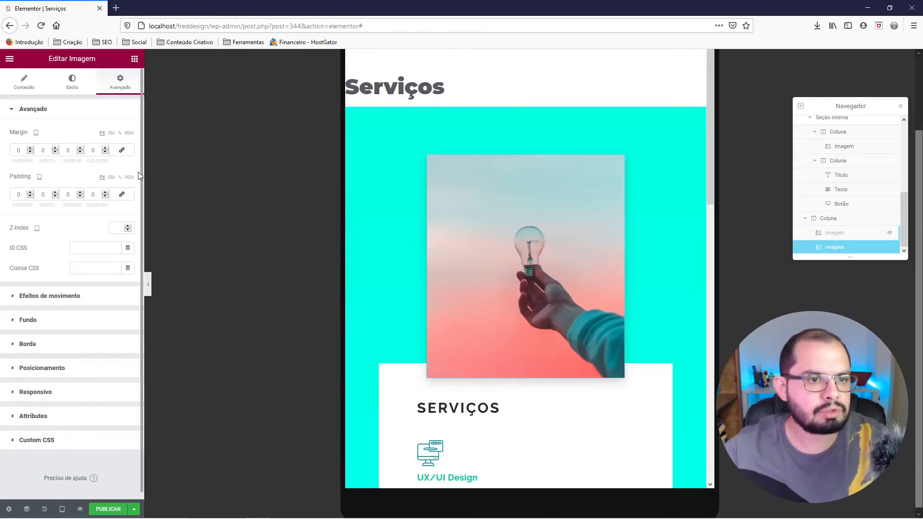
left_click(61, 368)
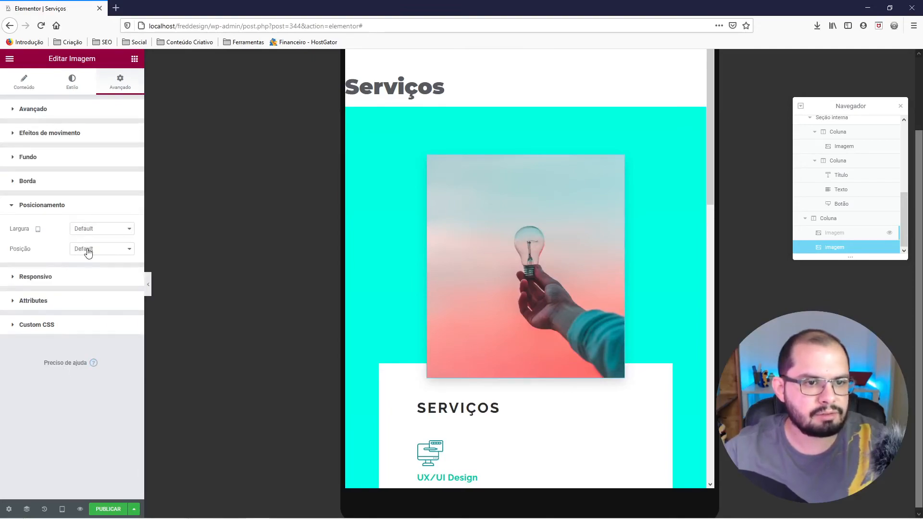
left_click(78, 113)
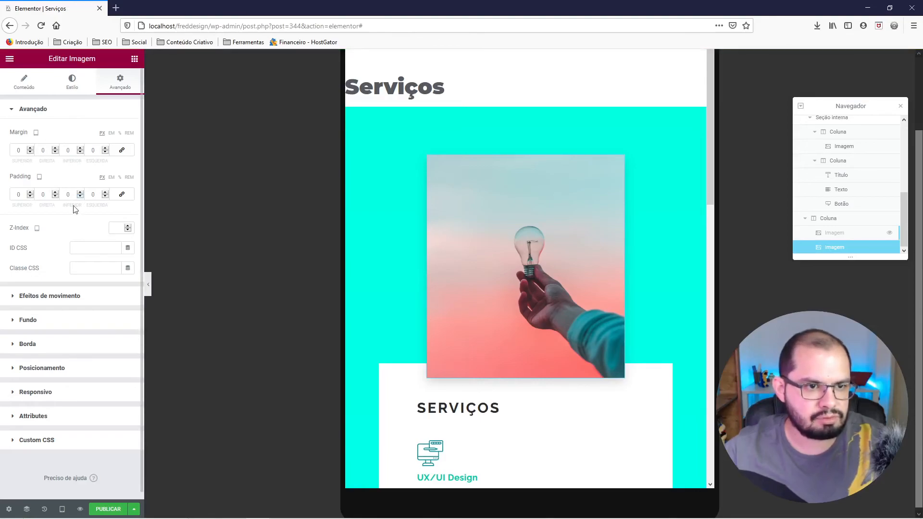
left_click(46, 298)
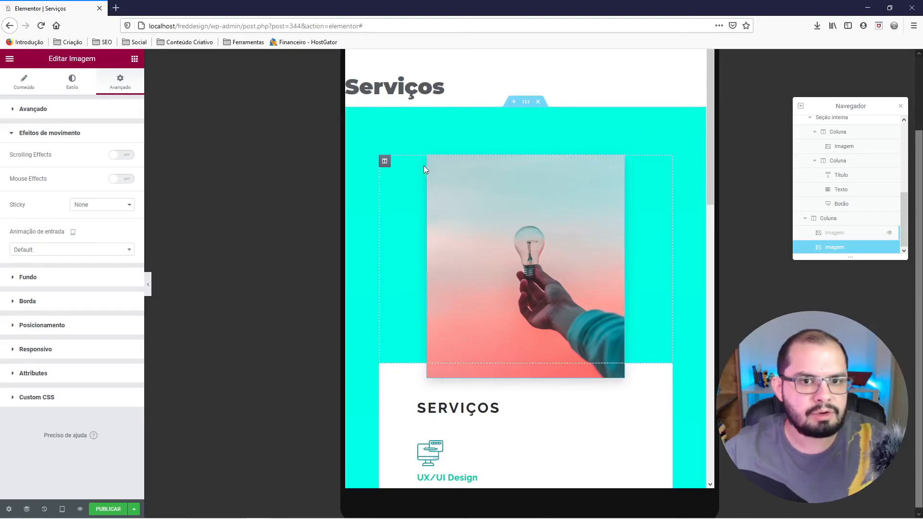
right_click(386, 159)
left_click(417, 168)
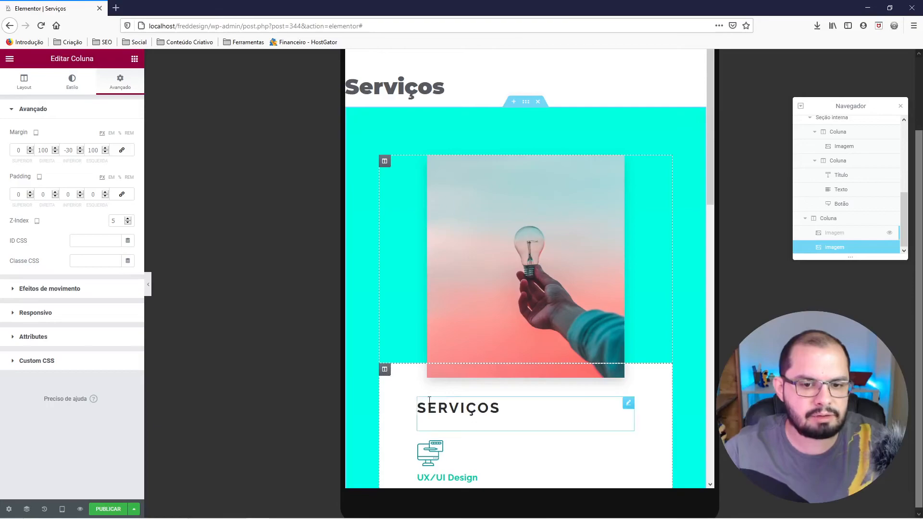
scroll(486, 387, "down", 1)
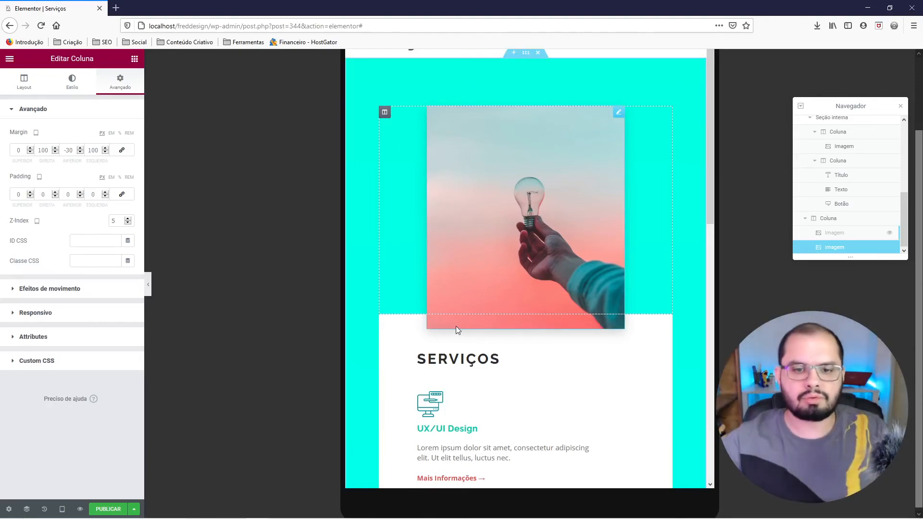
scroll(434, 340, "down", 2)
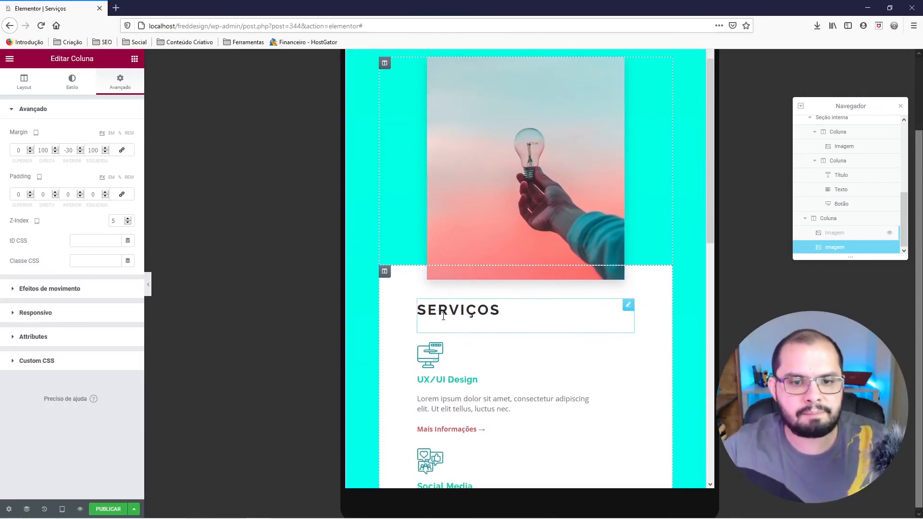
right_click(385, 274)
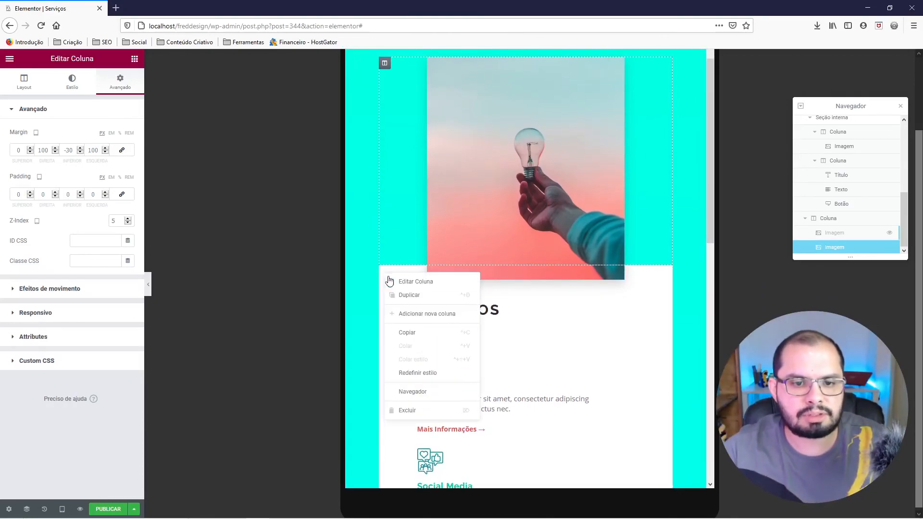
left_click(403, 287)
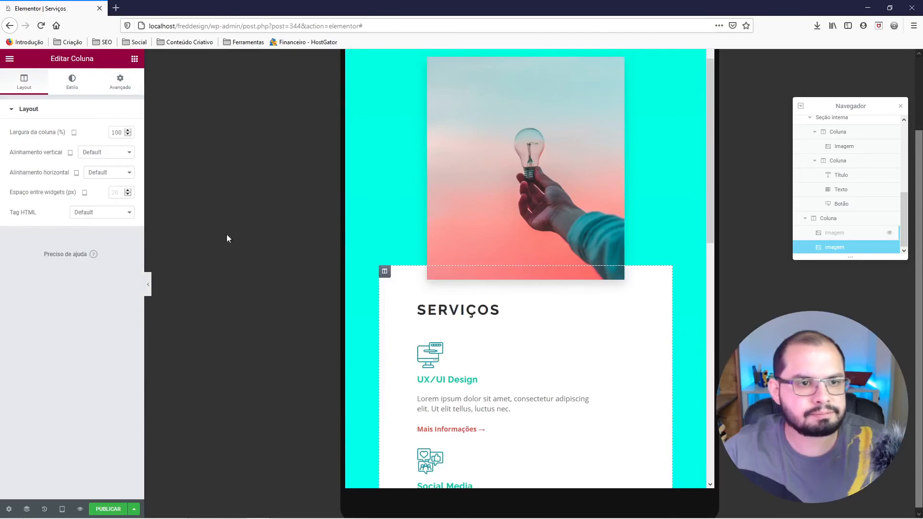
left_click(120, 86)
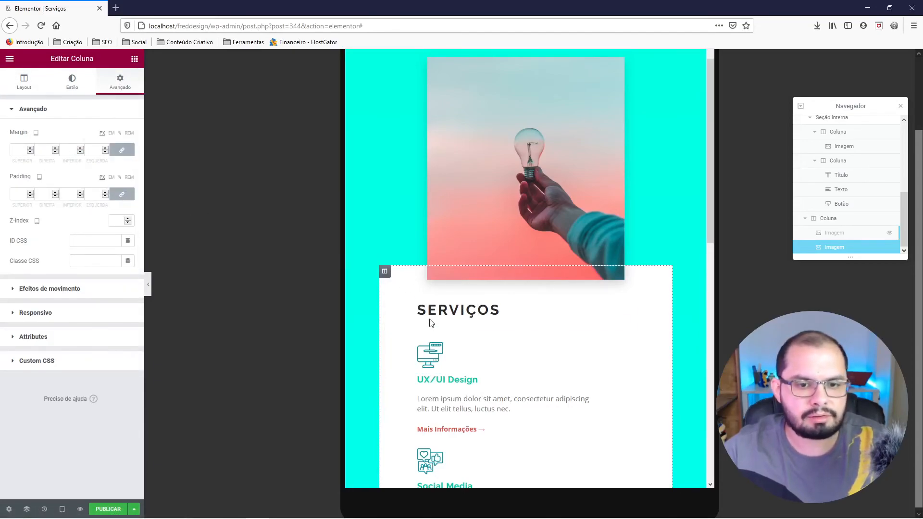
Set the SERVIÇOS title's top margin to 50 px and bottom margin to 20 px for tablet, and preview without the editing controls.
right_click(443, 308)
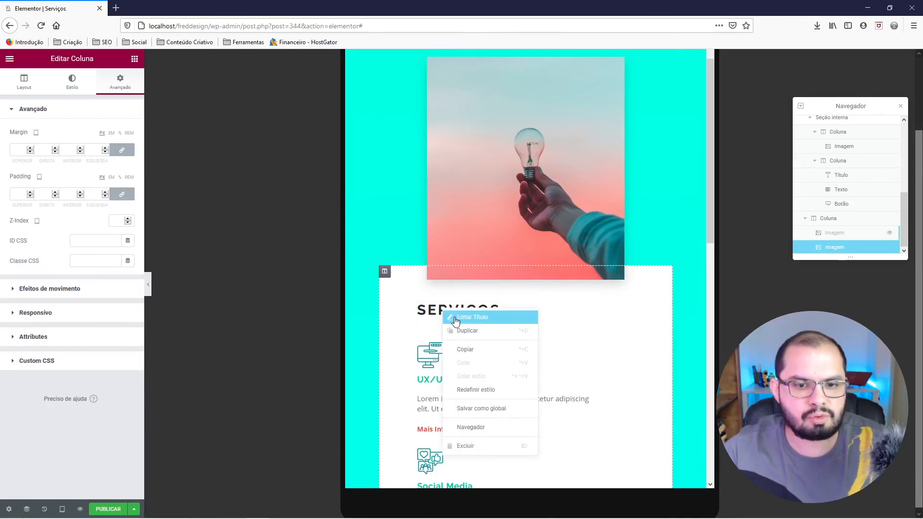
left_click(456, 320)
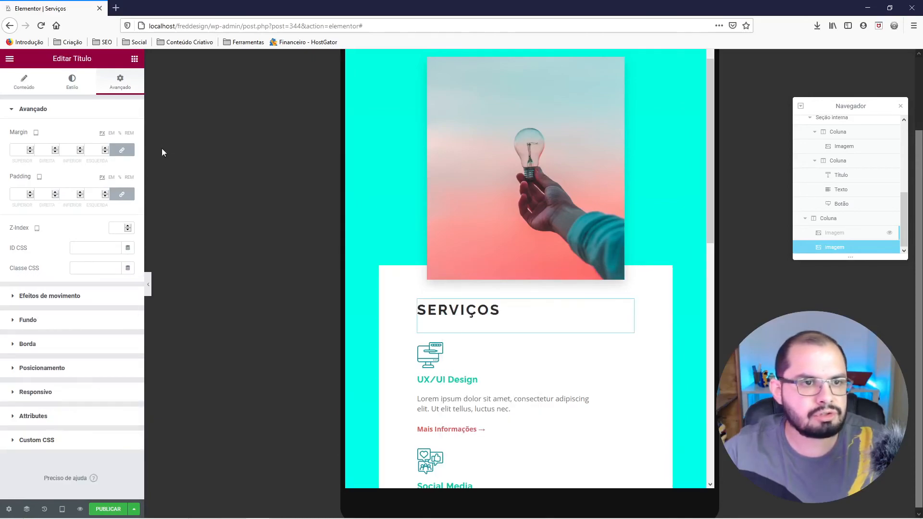
left_click(122, 150)
left_click(16, 149)
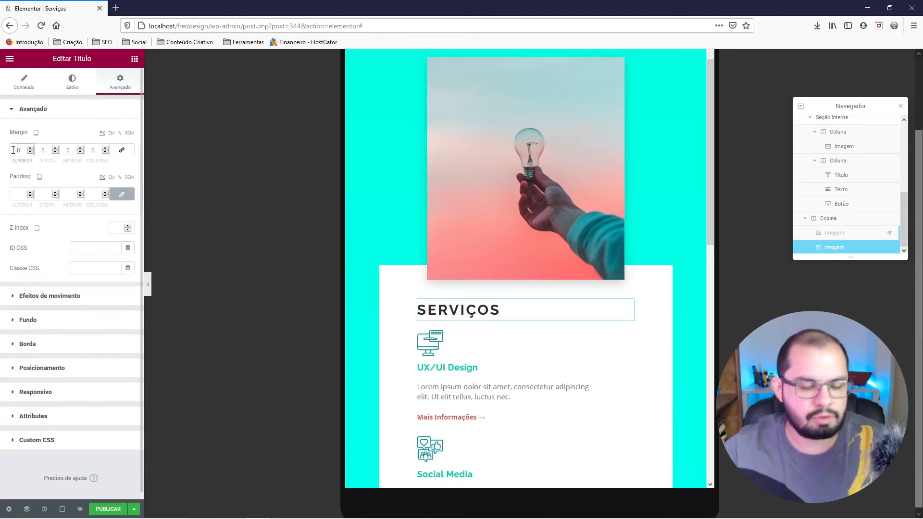
type("70")
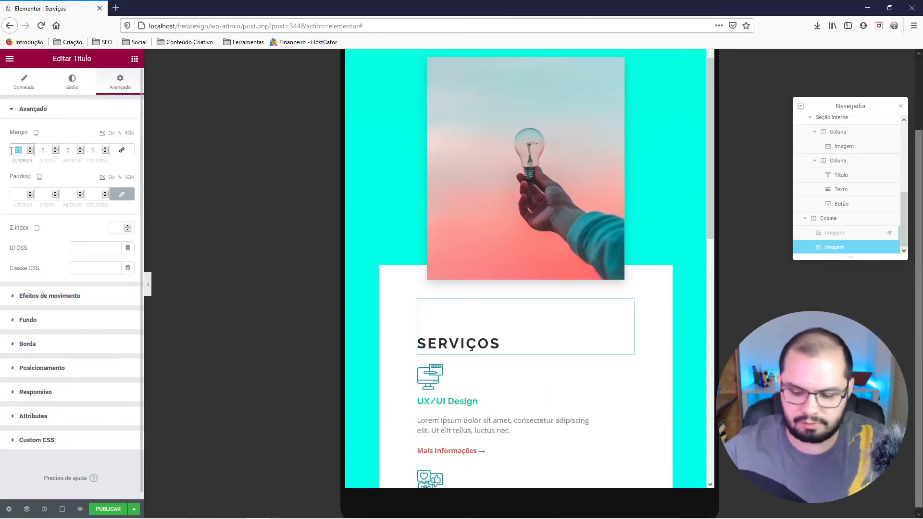
type("50")
left_click(69, 150)
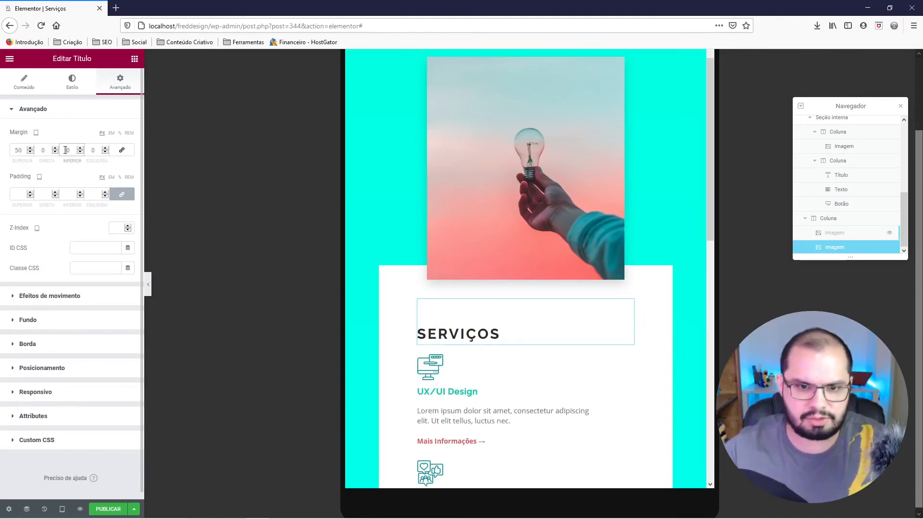
type("2")
left_click(148, 284)
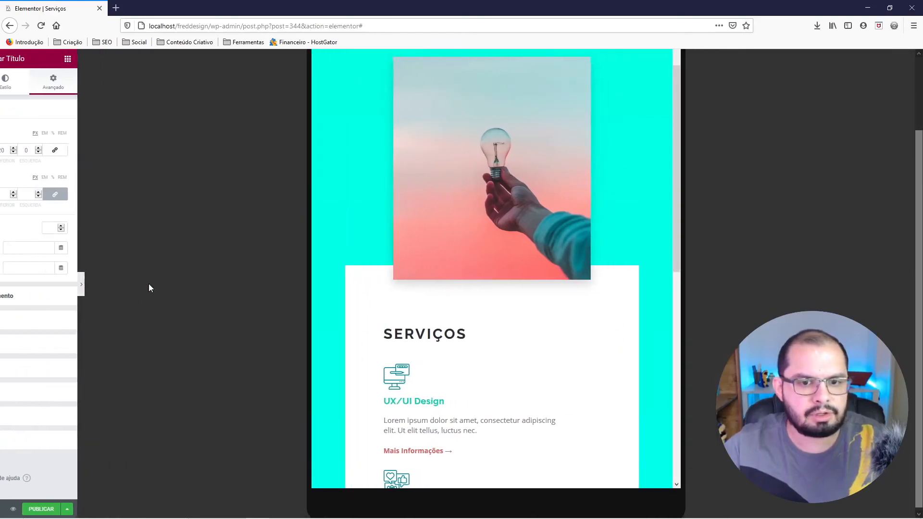
scroll(457, 306, "down", 2)
scroll(456, 304, "down", 1)
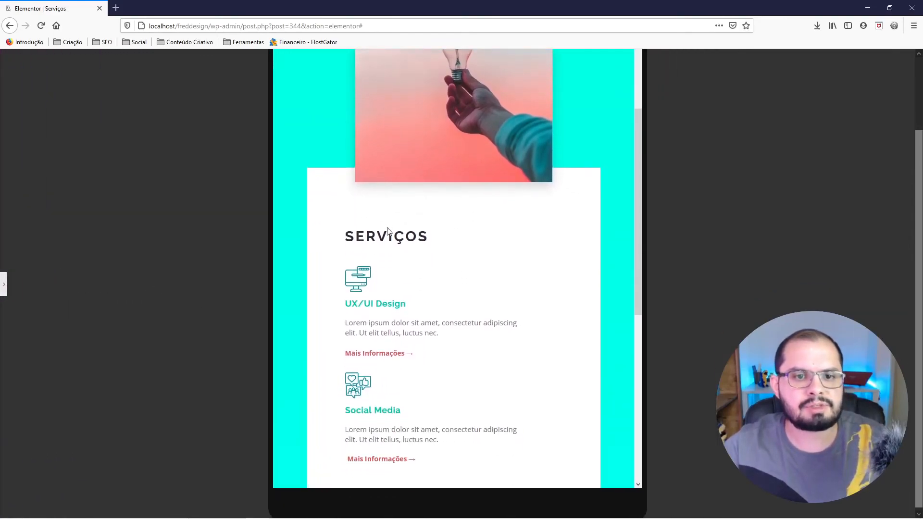
Reduce the SERVIÇOS title's top margin to 30 px and preview the whole tablet section.
left_click(3, 284)
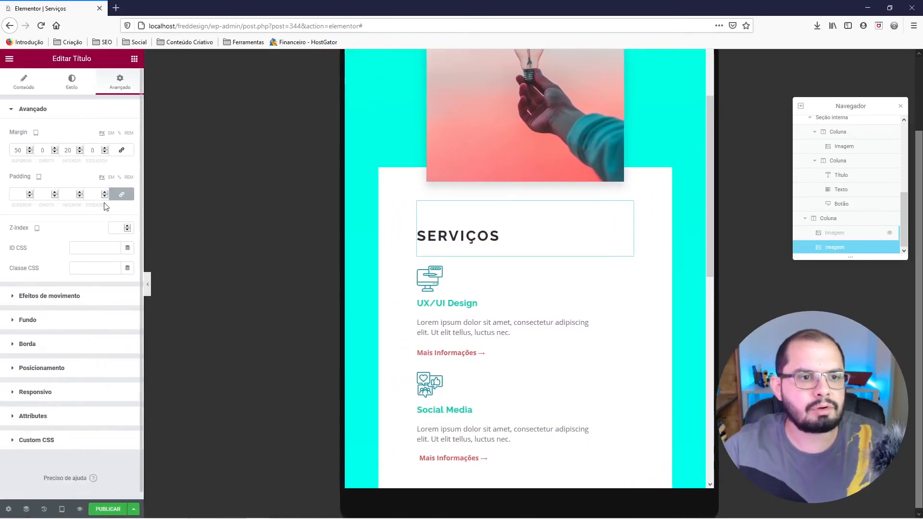
left_click_drag(18, 147, 10, 146)
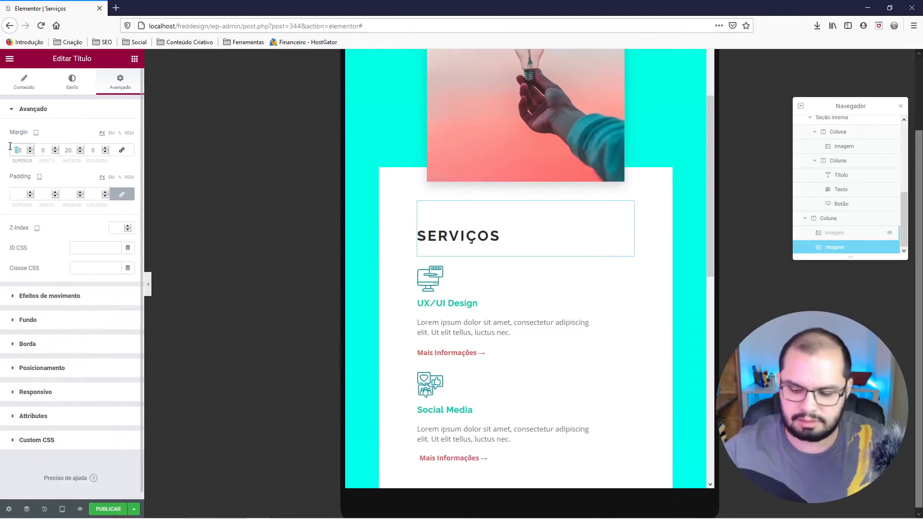
type("30")
left_click(149, 284)
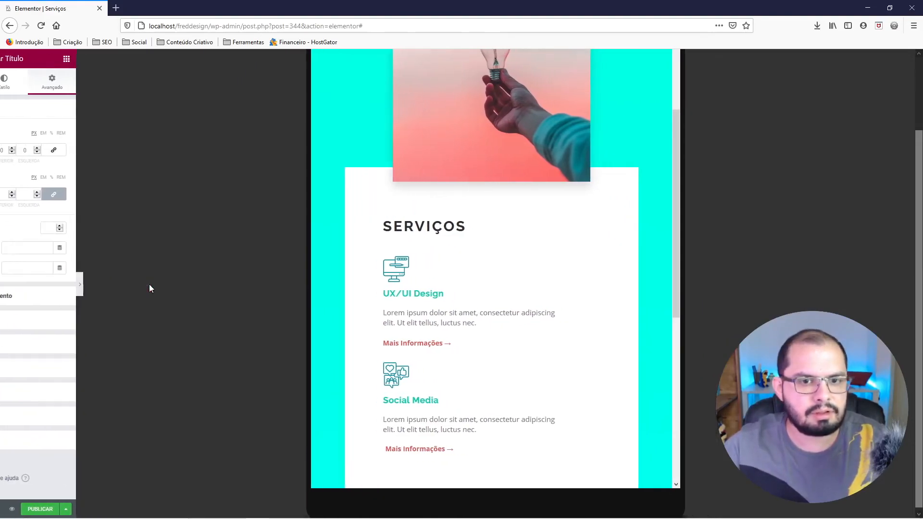
scroll(423, 239, "up", 4)
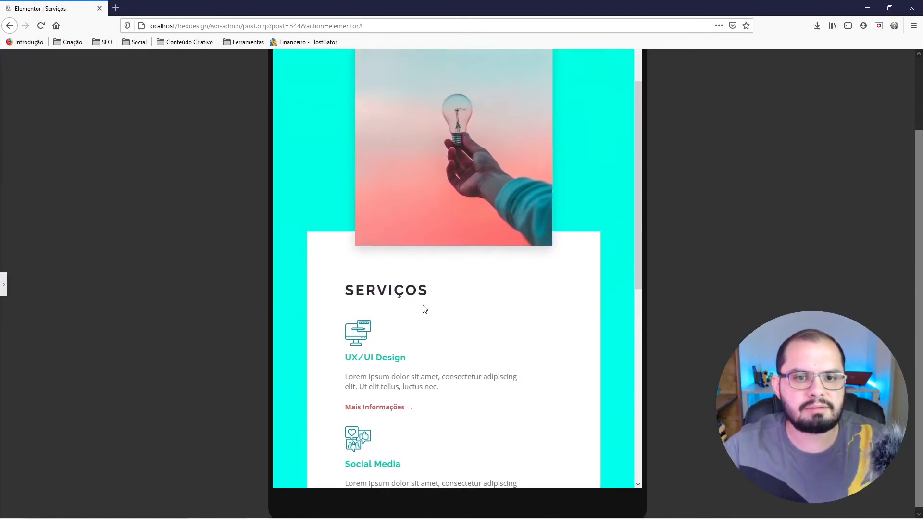
scroll(422, 307, "up", 1)
scroll(420, 305, "down", 2)
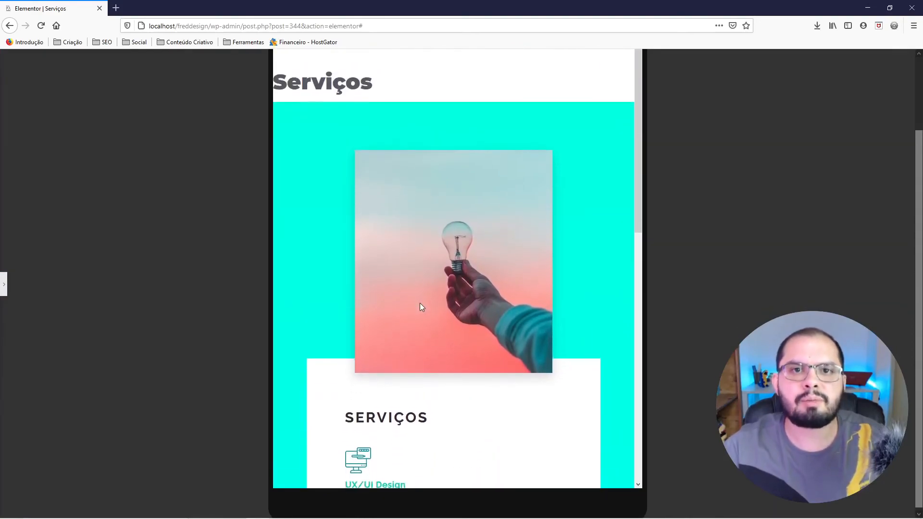
scroll(420, 304, "down", 2)
scroll(420, 301, "down", 3)
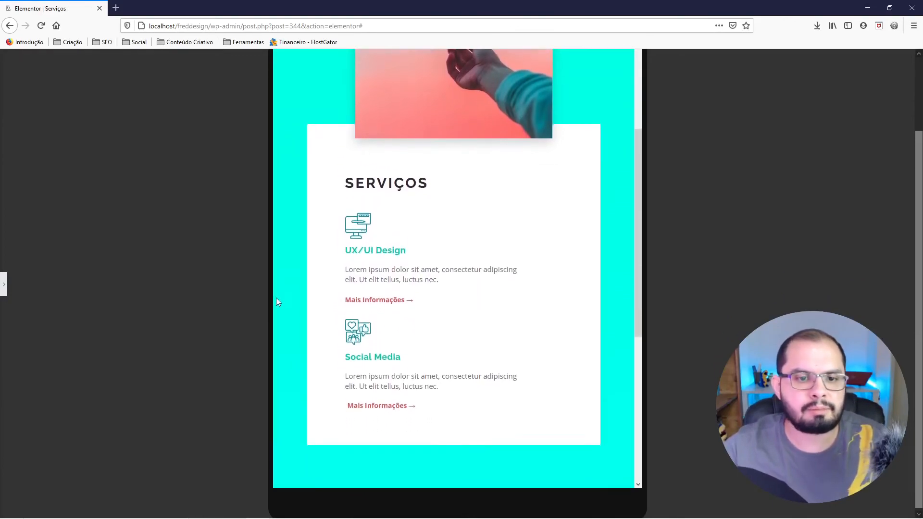
Switch to the mobile preview and set the turquoise section's left and right padding to 30 px each.
left_click(4, 291)
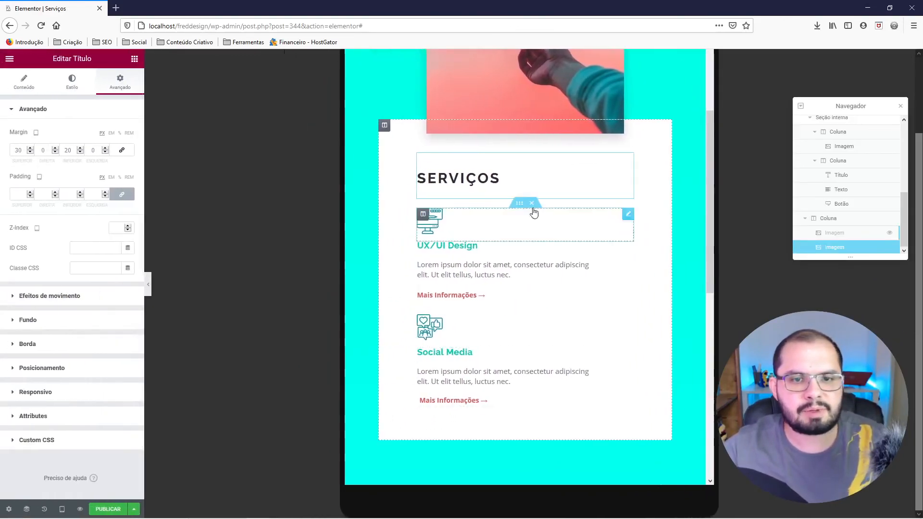
left_click(62, 509)
left_click(34, 485)
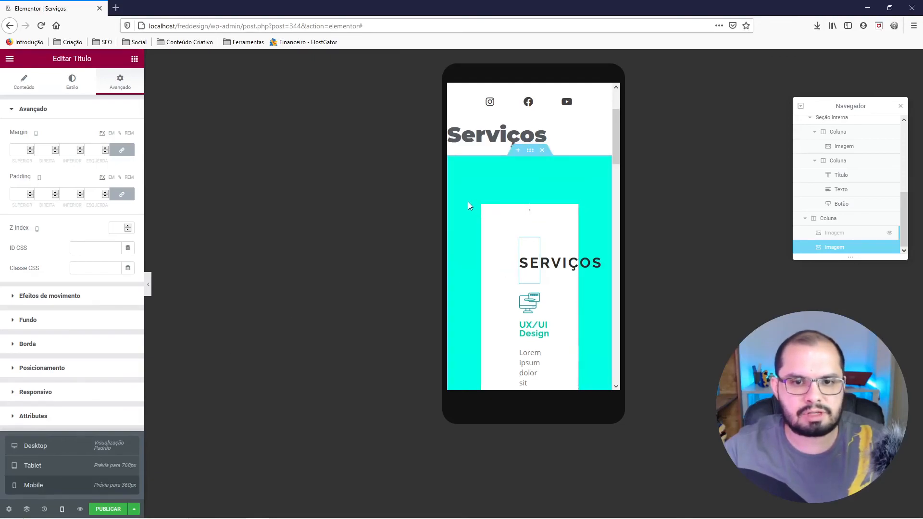
right_click(466, 171)
left_click(484, 185)
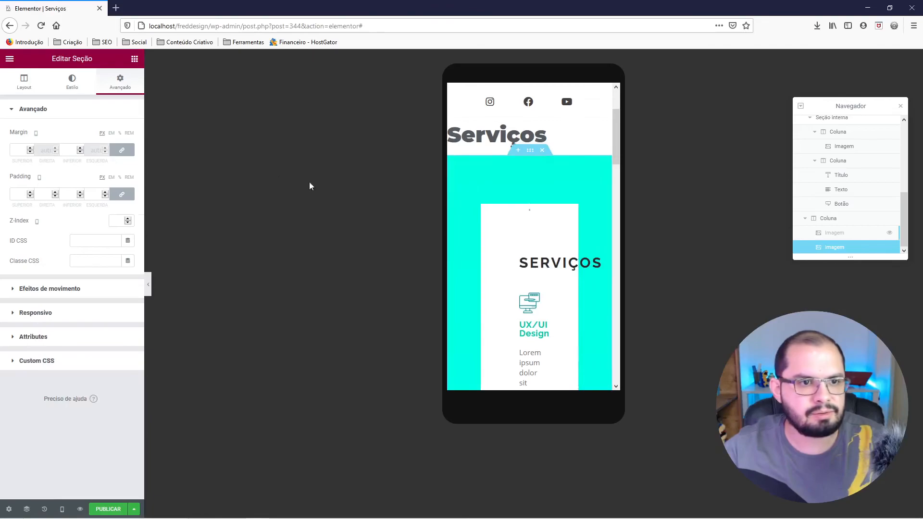
left_click(121, 198)
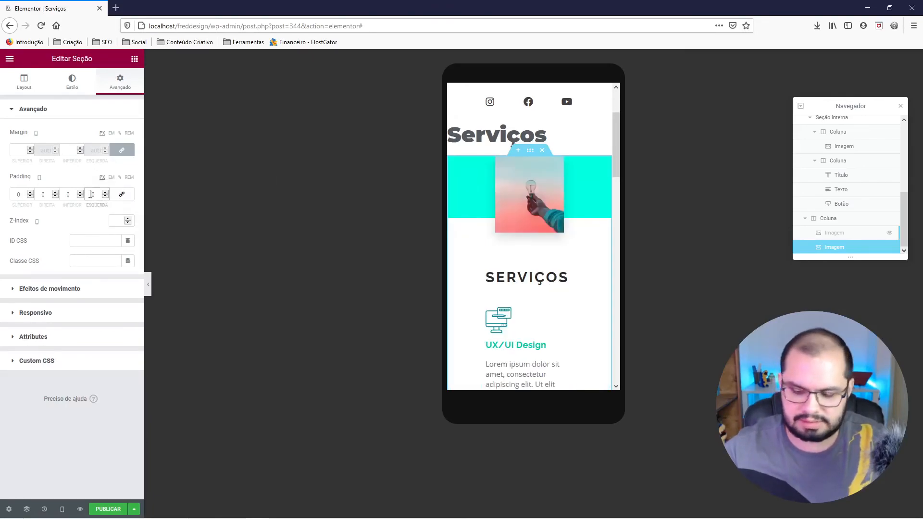
left_click(90, 194)
type("3")
left_click(42, 194)
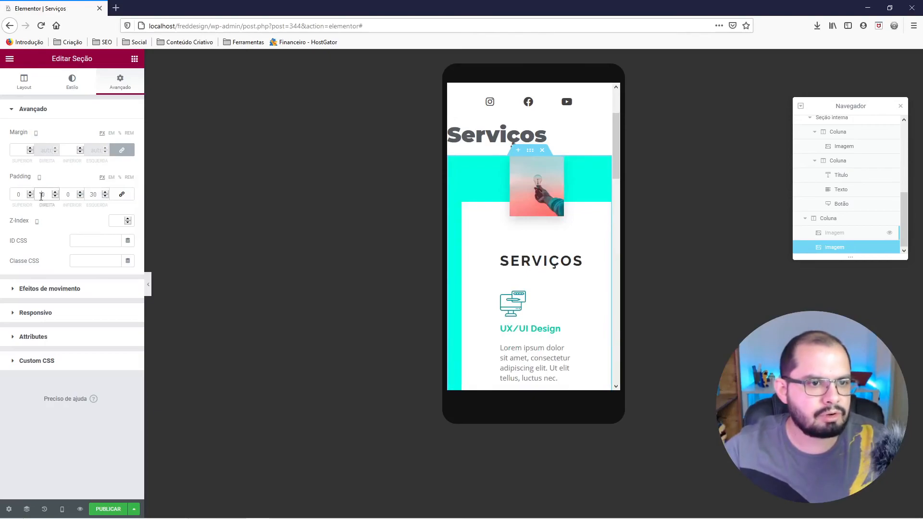
type("3")
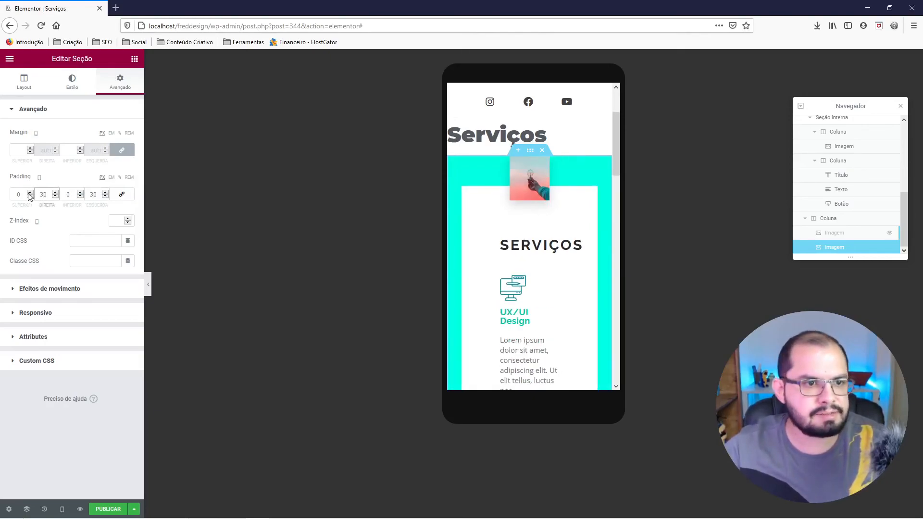
Set the turquoise section's top and bottom padding to 70 px each for mobile.
left_click(15, 193)
type("1")
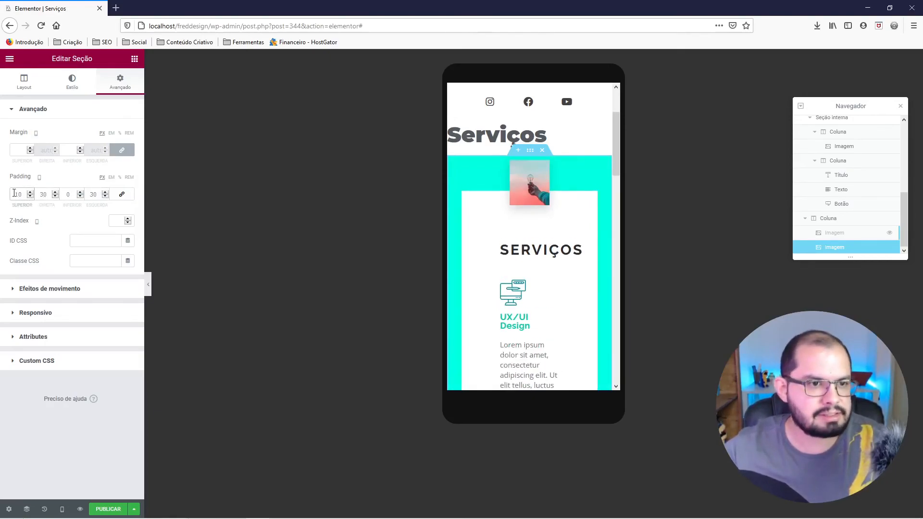
key("BackSpace")
type("7")
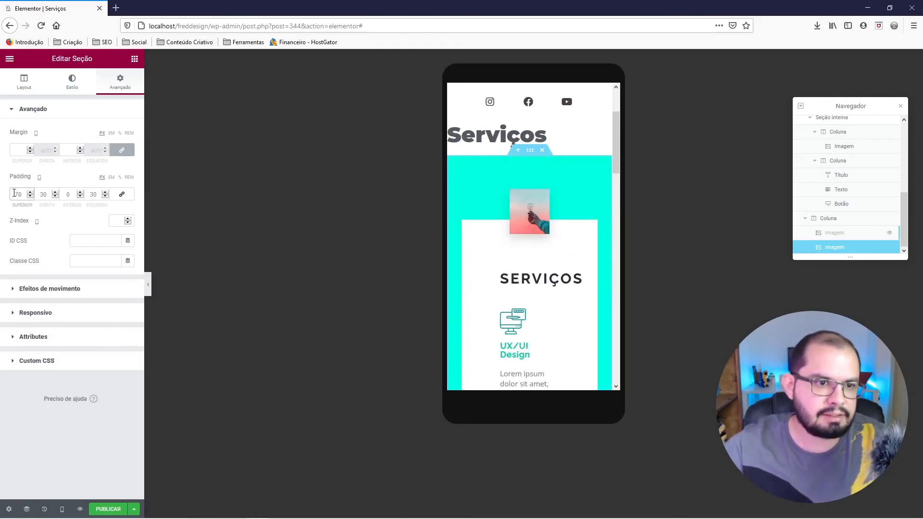
left_click(68, 195)
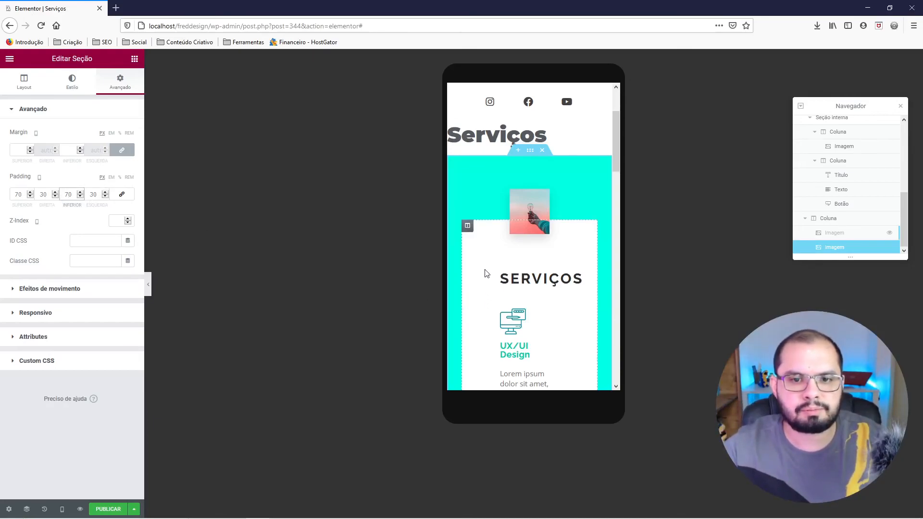
Set all margins of the photo's column to 0 for mobile so the photo fills the card's width.
scroll(482, 267, "down", 2)
scroll(513, 183, "up", 1)
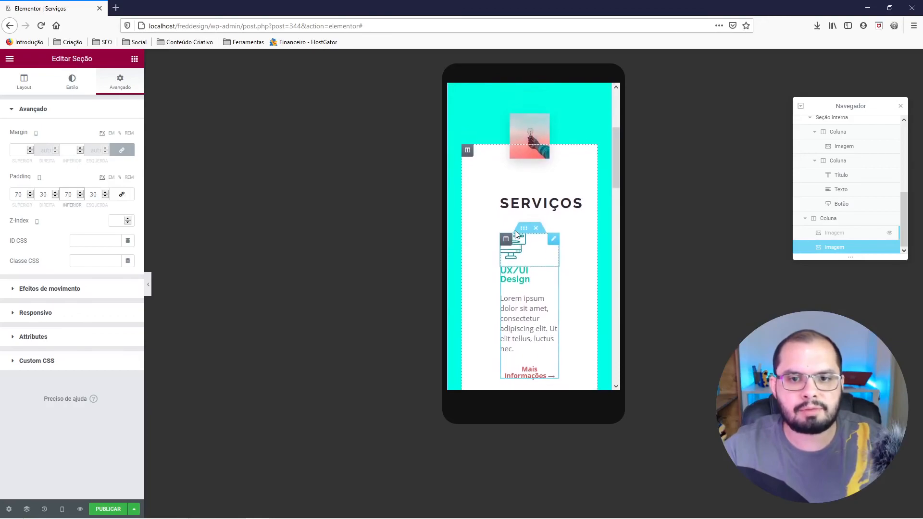
left_click(468, 145)
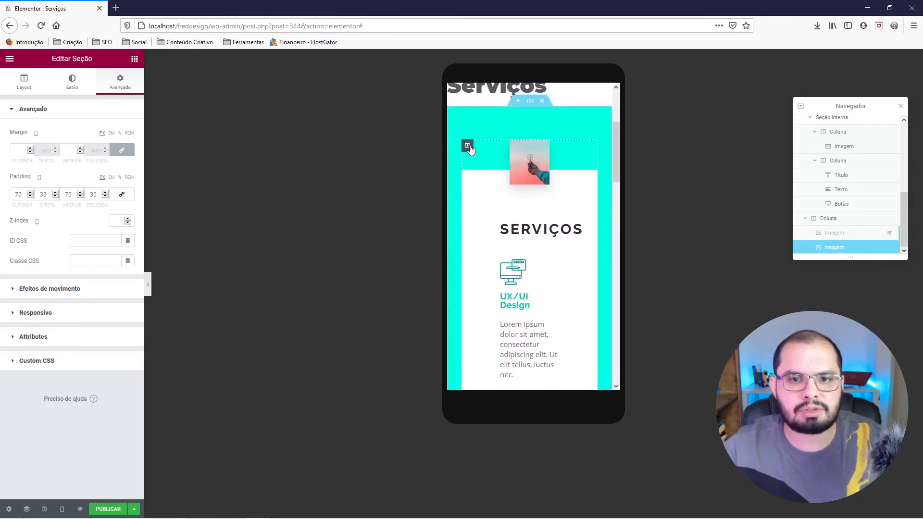
right_click(471, 147)
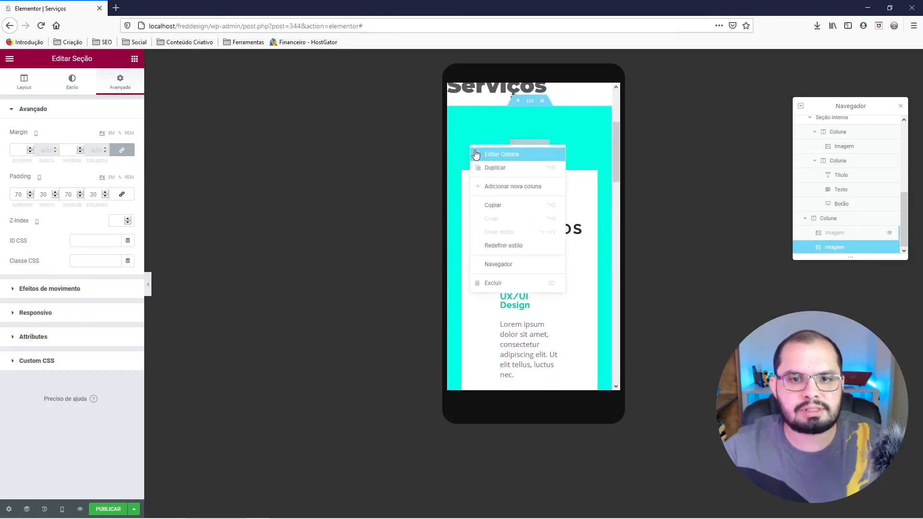
left_click(122, 151)
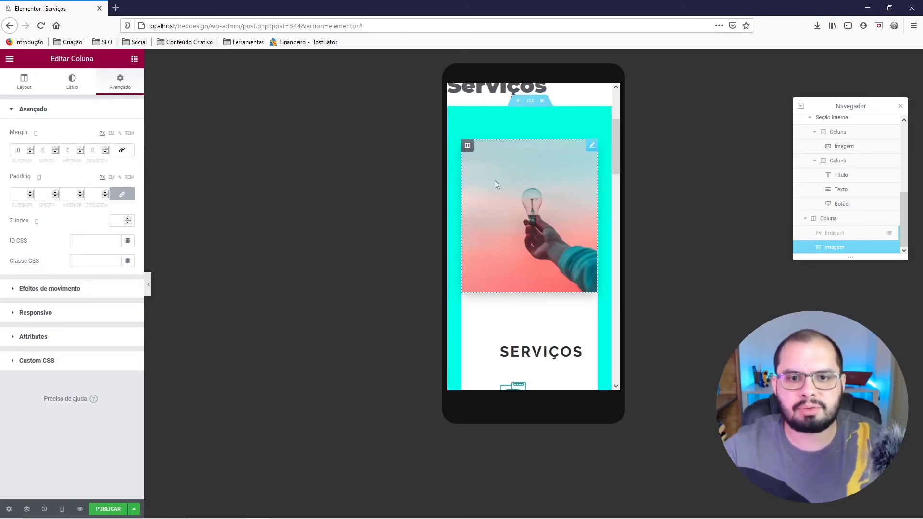
Set the padding of the white text column below the photo to 30 px on all sides for mobile.
scroll(567, 206, "down", 2)
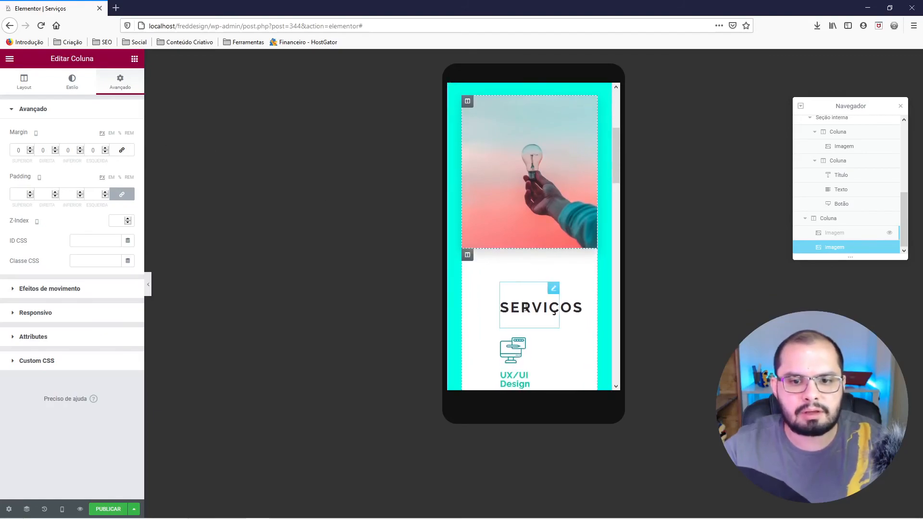
right_click(467, 255)
left_click(476, 263)
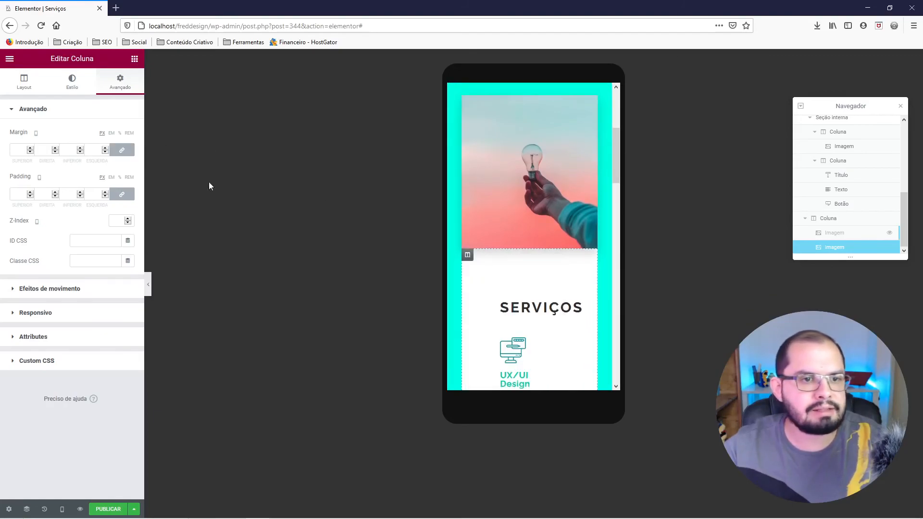
left_click(85, 194)
type("30")
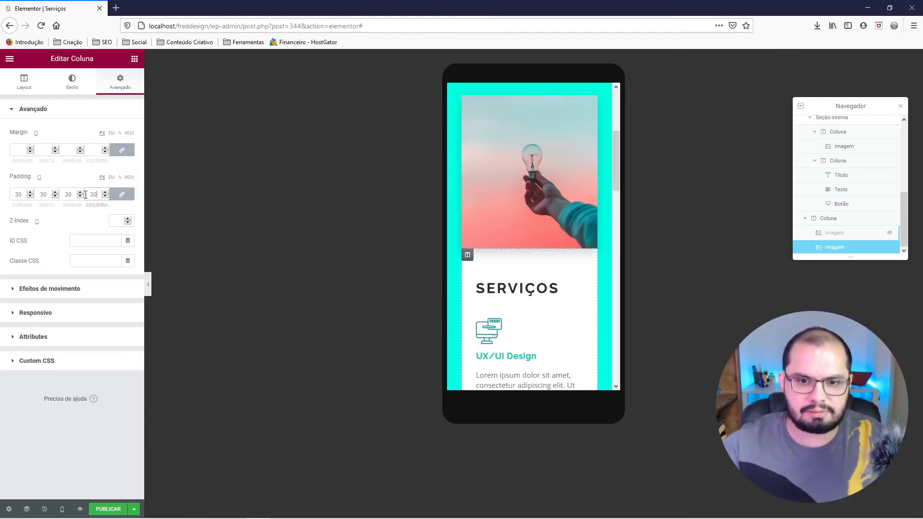
Unlink the SERVIÇOS title's mobile margins, set top to 30 px and right to 20 px, and preview the section without the editing controls.
right_click(501, 288)
left_click(518, 300)
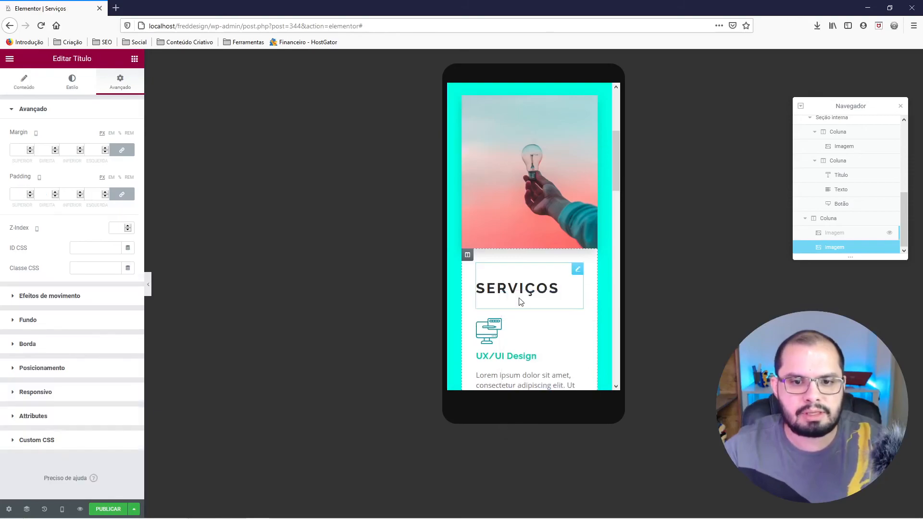
left_click(115, 150)
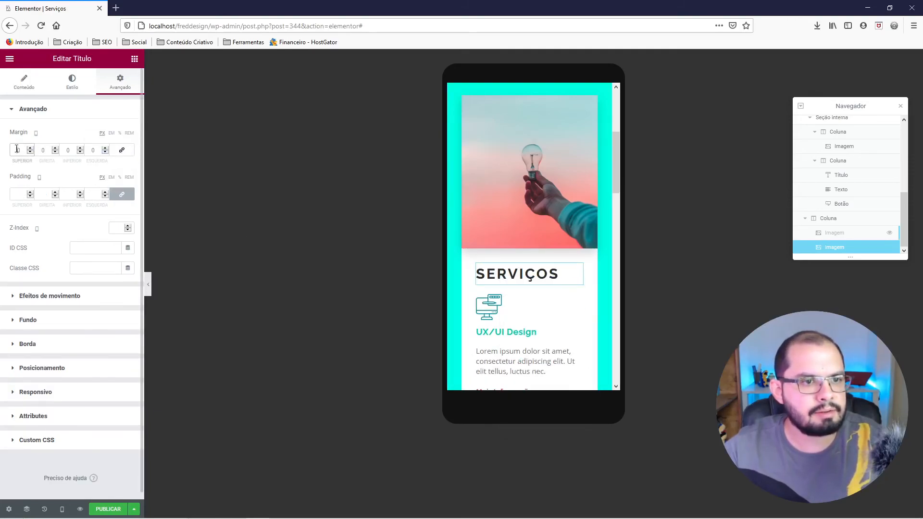
type("3")
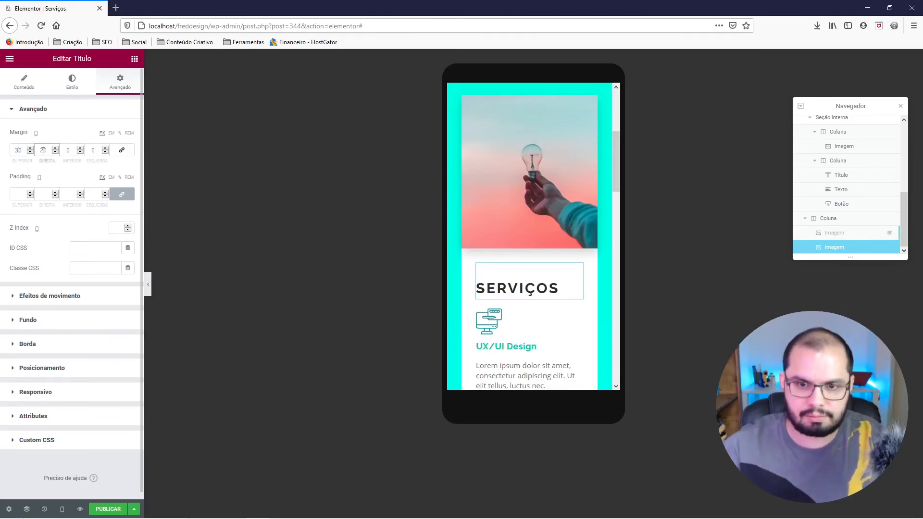
left_click(148, 282)
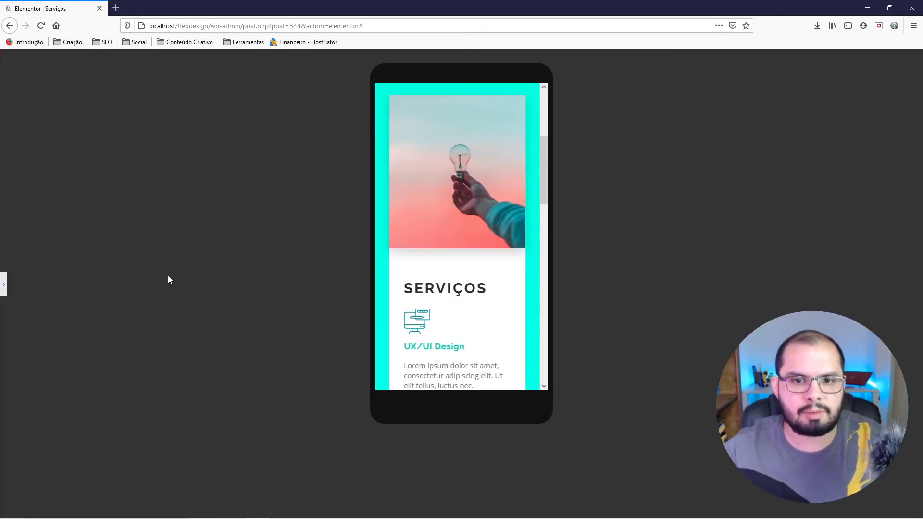
scroll(417, 218, "down", 4)
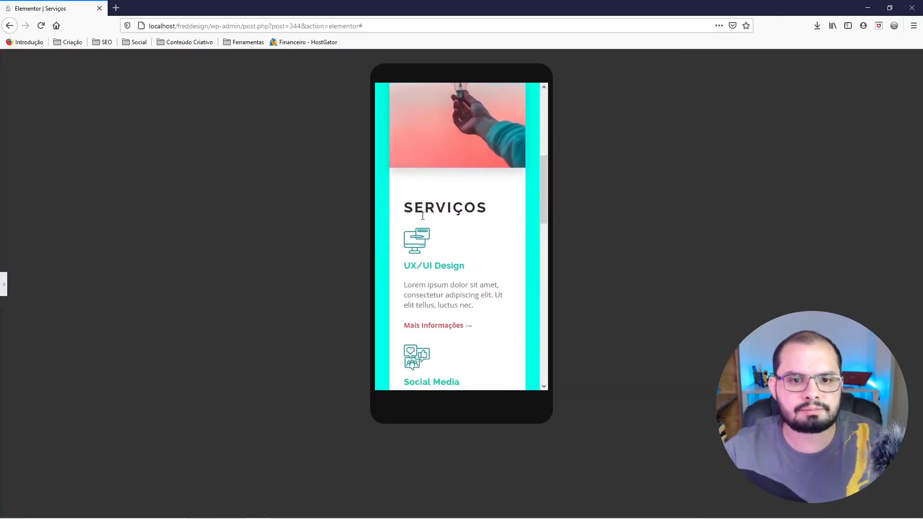
scroll(423, 215, "down", 2)
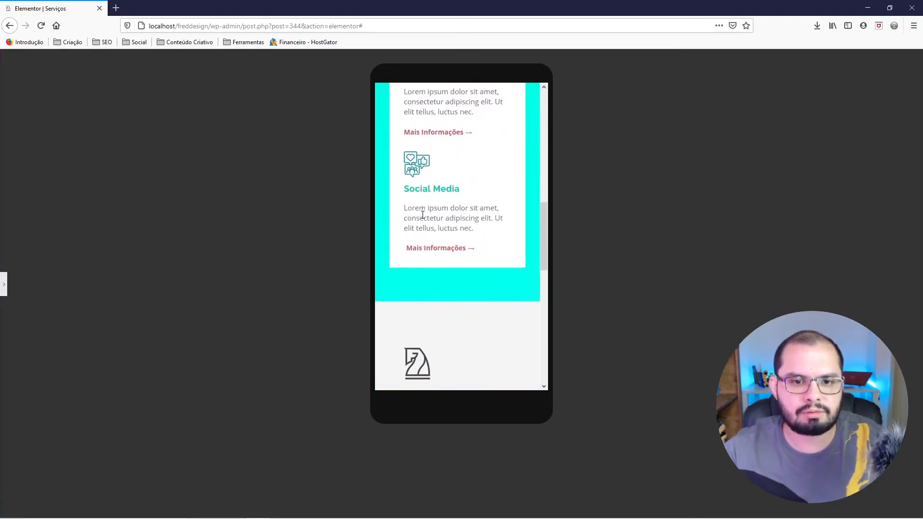
scroll(425, 218, "up", 3)
scroll(423, 289, "down", 2)
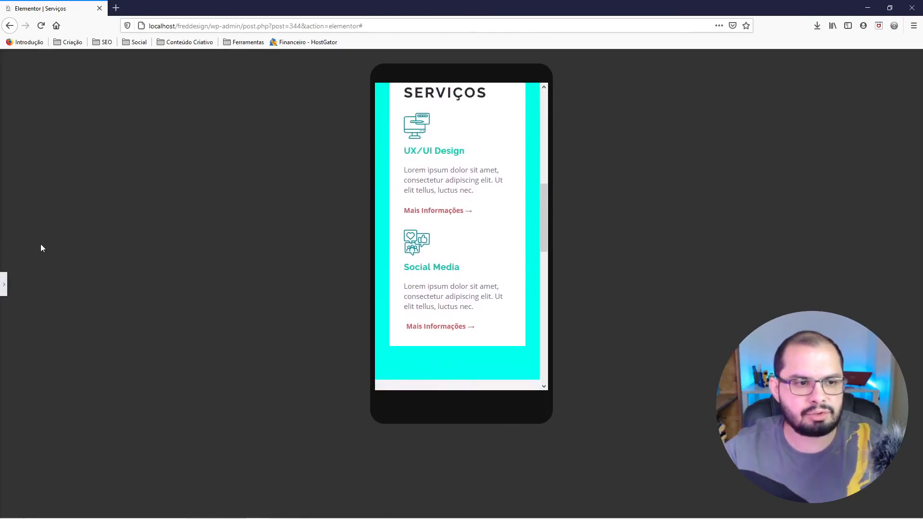
left_click(5, 287)
Unlink the white text column's mobile padding values and set only the bottom padding to 70 px.
scroll(481, 240, "up", 2)
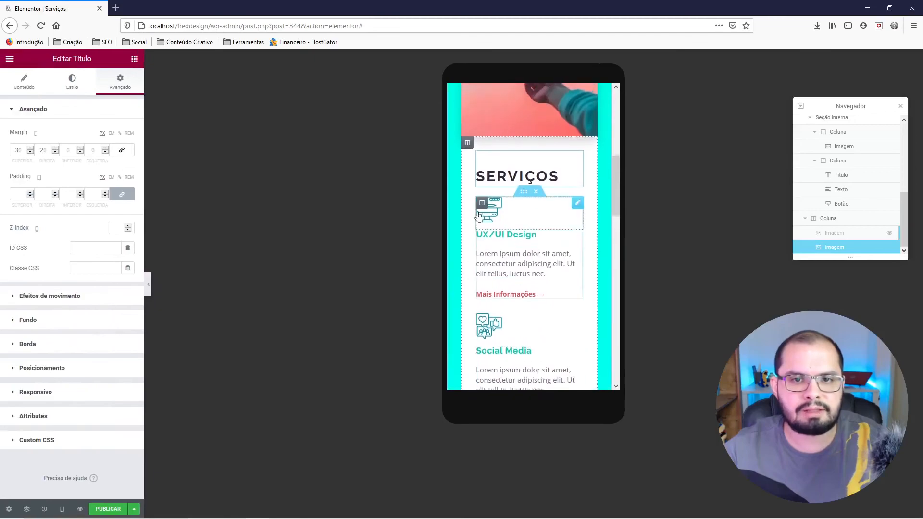
right_click(467, 156)
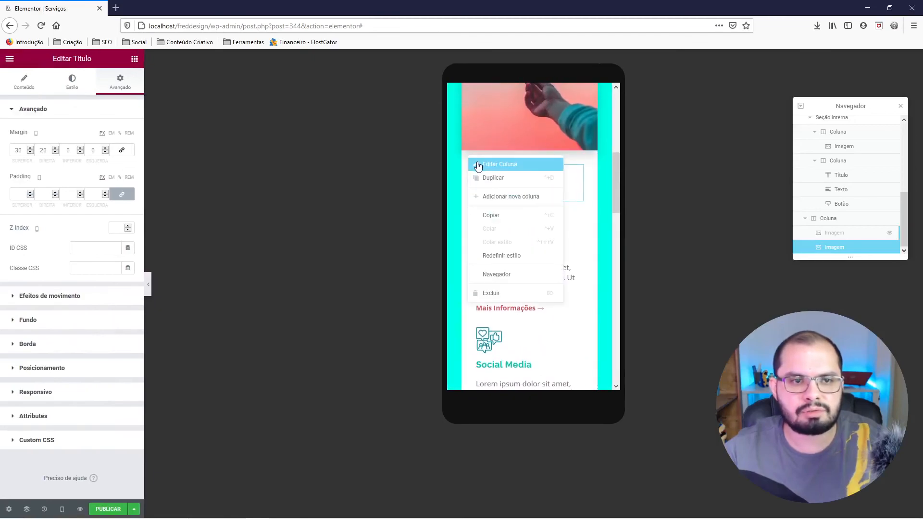
left_click(481, 163)
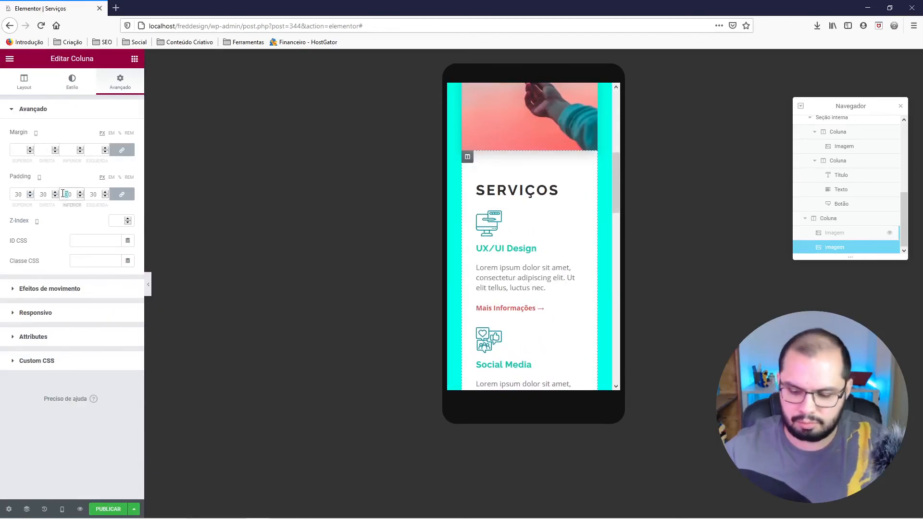
type("70")
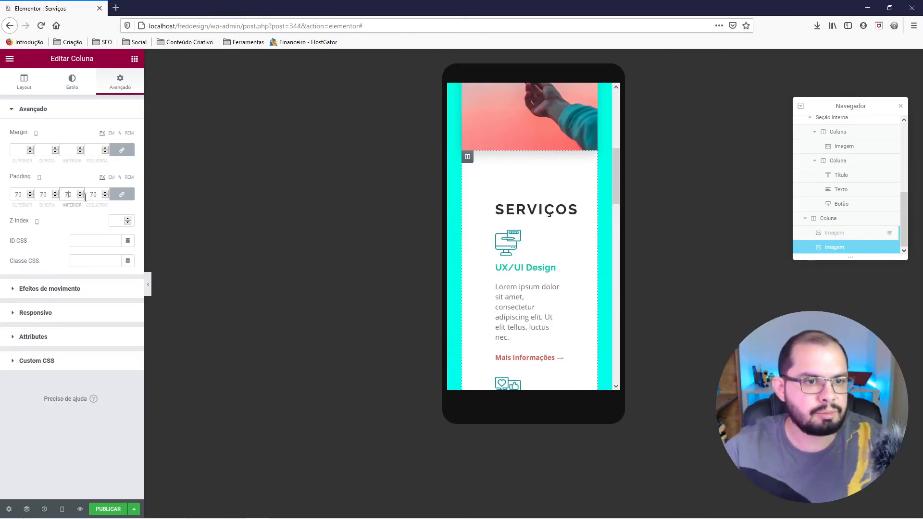
key("ctrl+z")
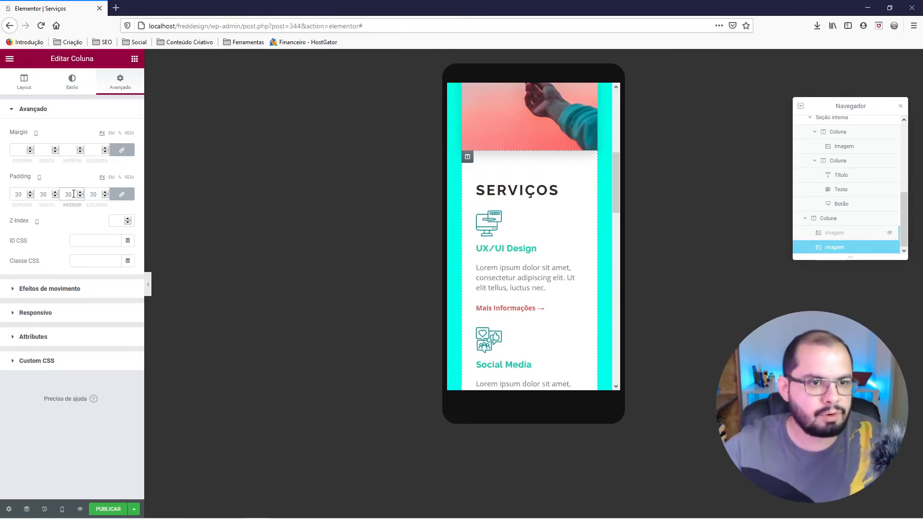
left_click(122, 195)
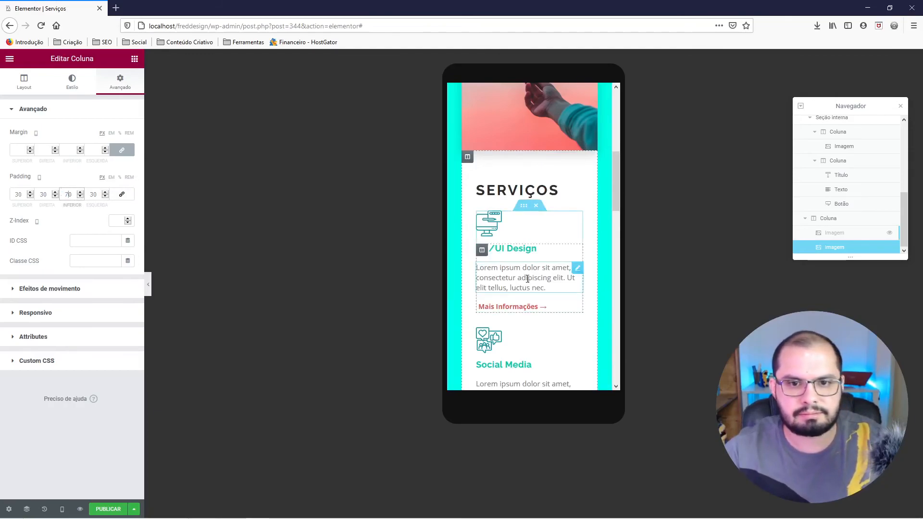
Preview the whole mobile Serviços section without the editing controls, checking the photo, service blocks and bottom spacing.
scroll(528, 274, "down", 4)
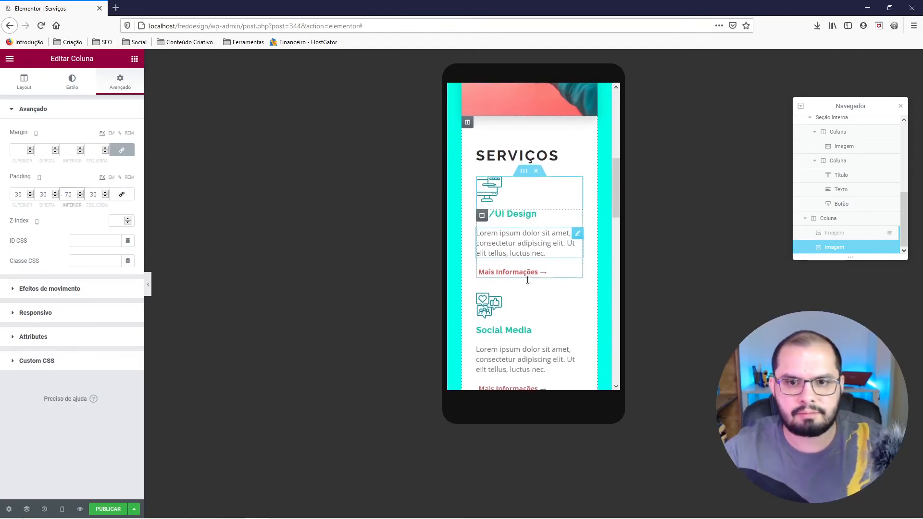
left_click(151, 283)
scroll(474, 309, "up", 5)
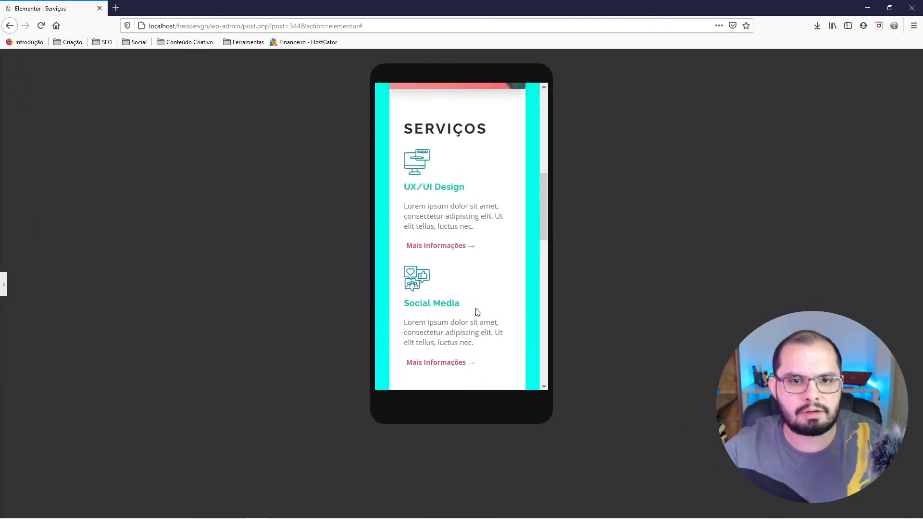
scroll(478, 313, "down", 1)
scroll(476, 314, "up", 5)
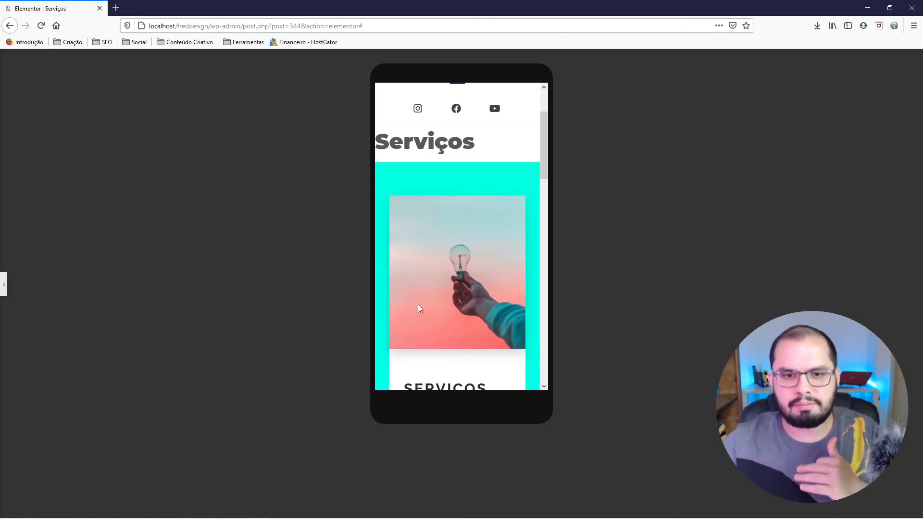
scroll(423, 298, "down", 2)
scroll(430, 283, "down", 3)
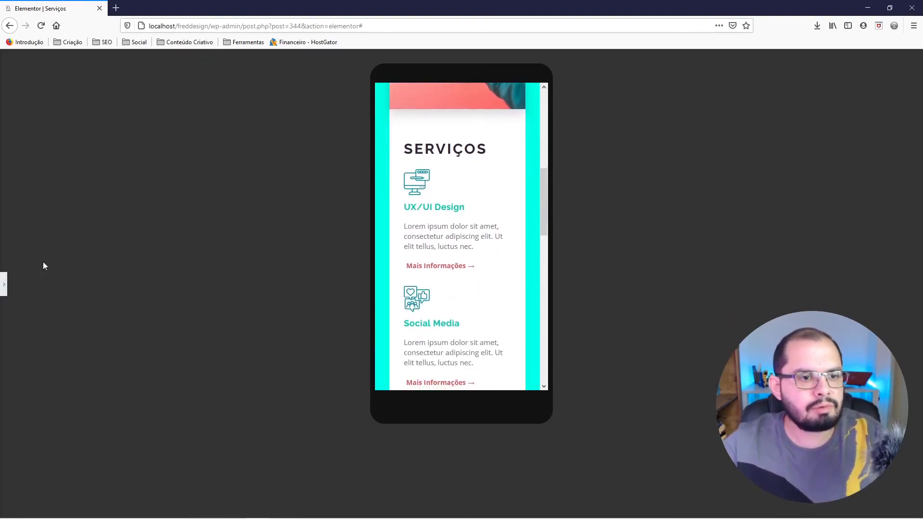
left_click(6, 285)
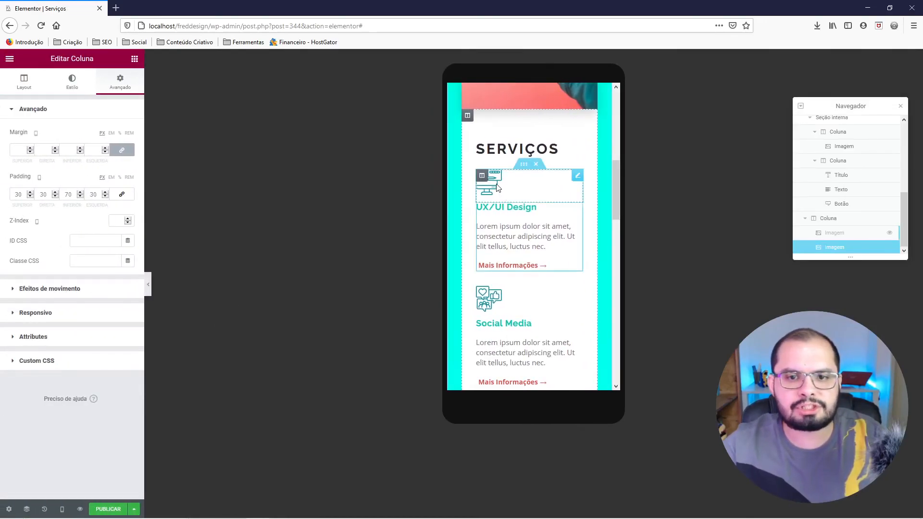
Center-align the UX/UI Design block's icon and heading for mobile.
left_click(497, 187)
left_click(66, 92)
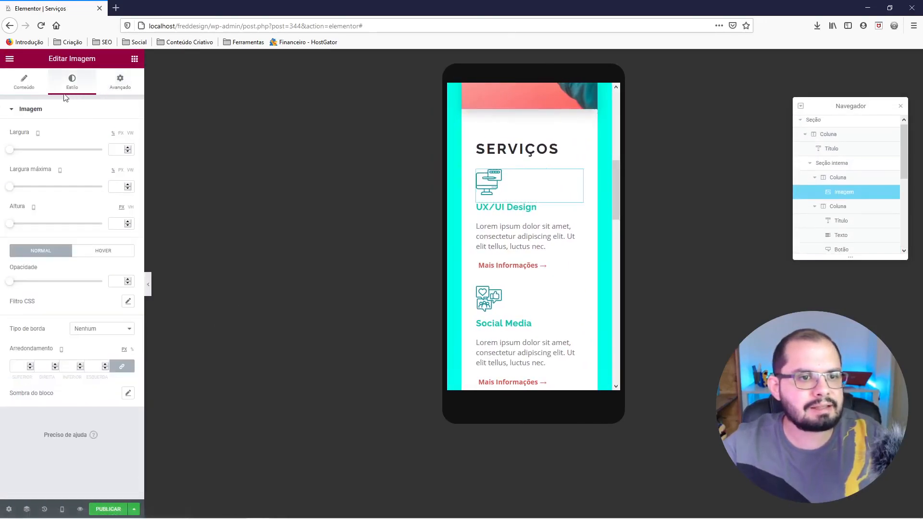
left_click(24, 90)
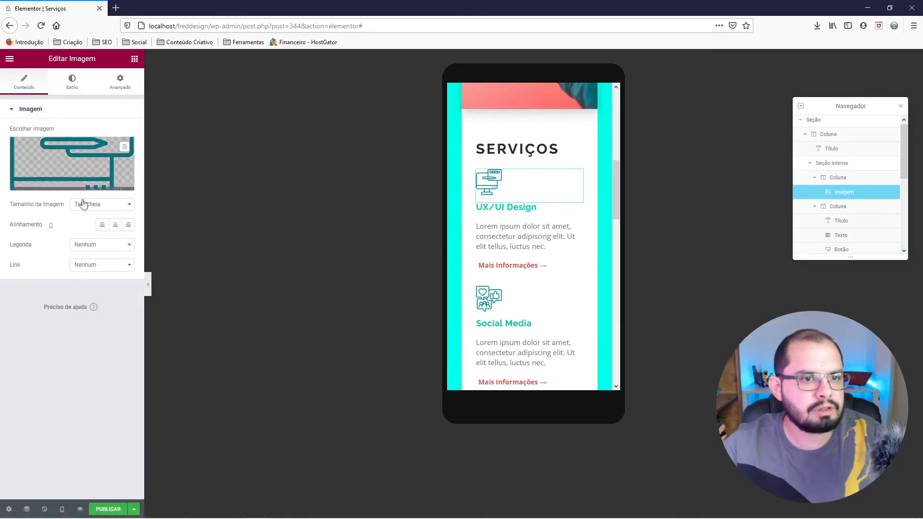
left_click(115, 225)
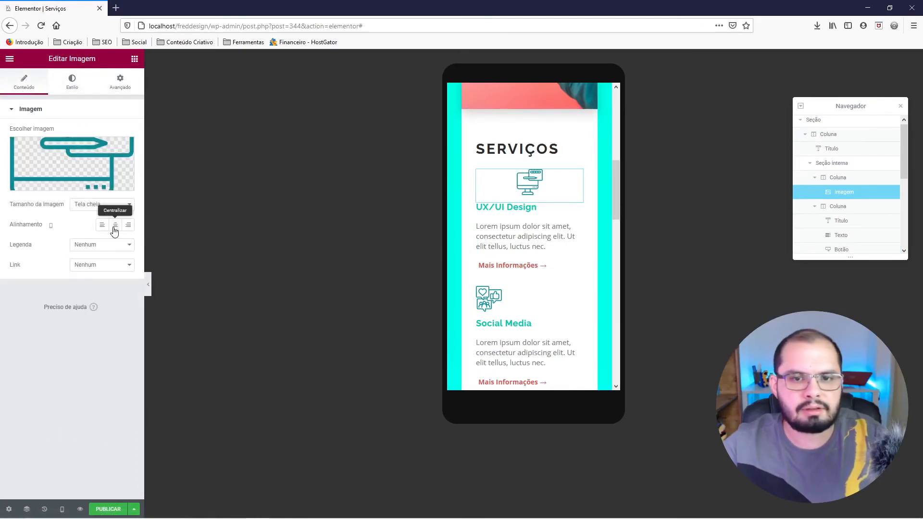
left_click(502, 209)
left_click(26, 83)
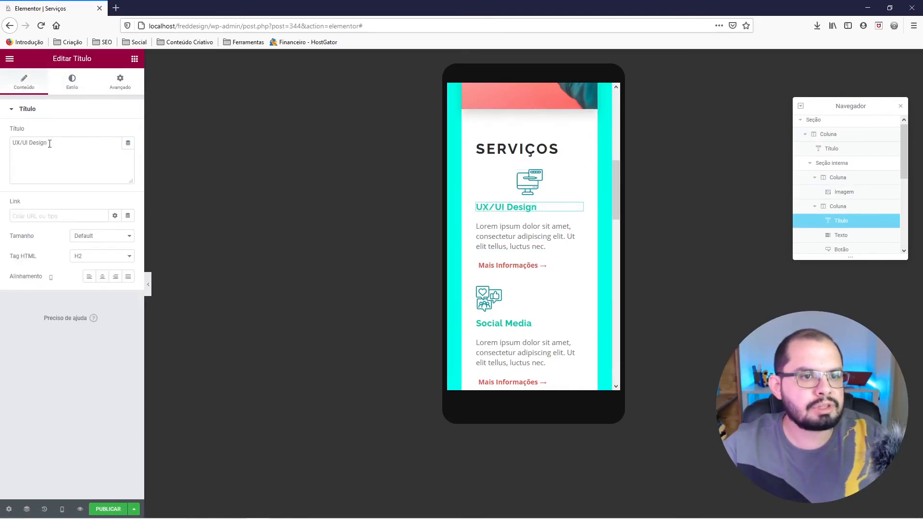
left_click(101, 278)
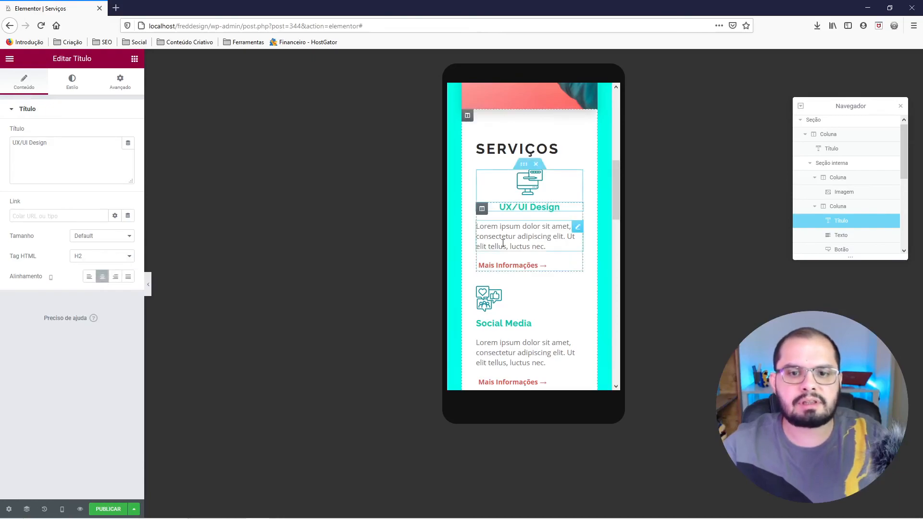
Center-align the UX/UI Design block's paragraph and its Mais Informações button for mobile.
left_click(524, 237)
left_click(72, 81)
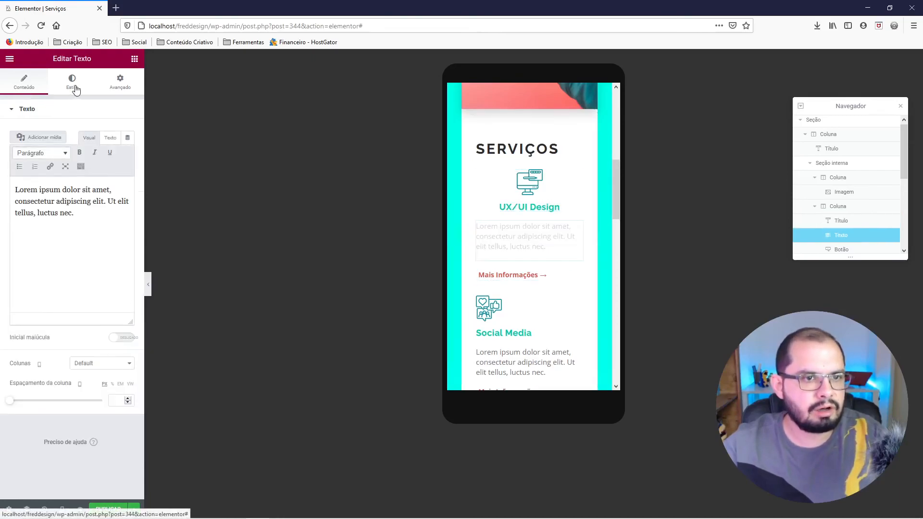
left_click(102, 133)
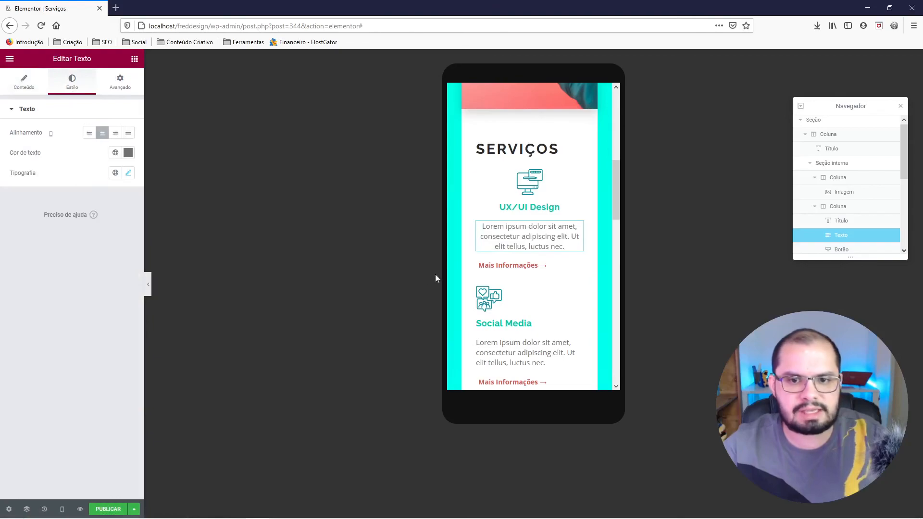
left_click(503, 267)
left_click(24, 82)
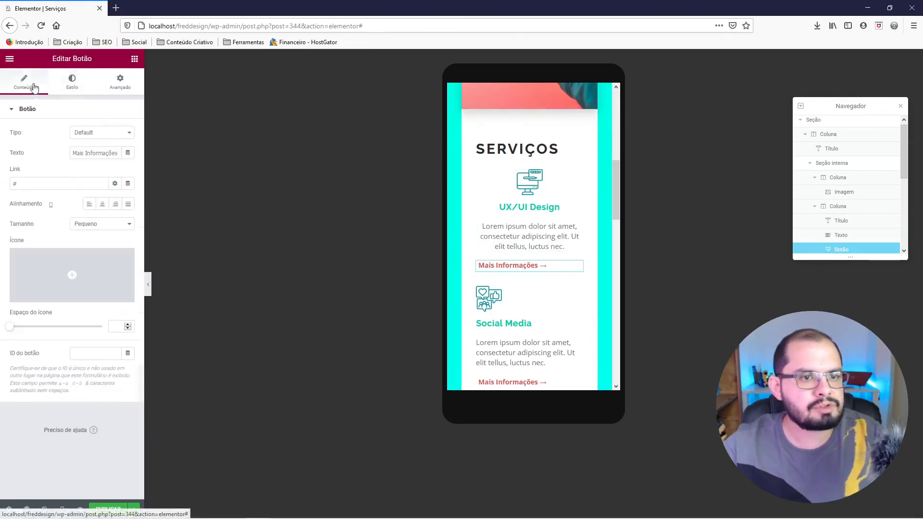
left_click(102, 203)
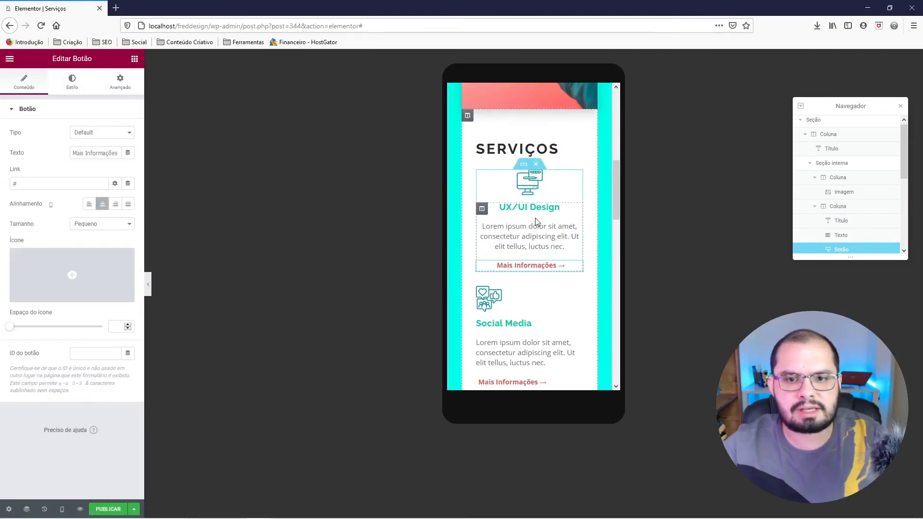
Center-align the Social Media block's icon and heading for mobile.
left_click(488, 299)
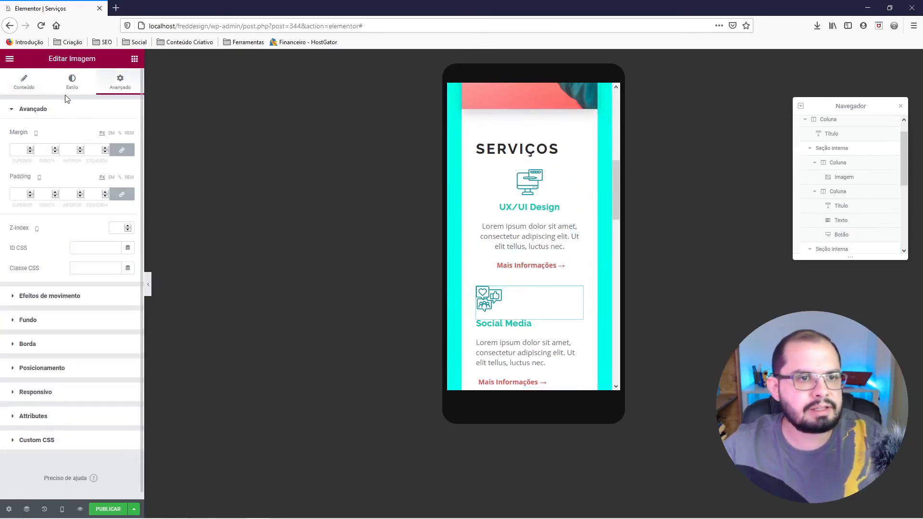
left_click(29, 86)
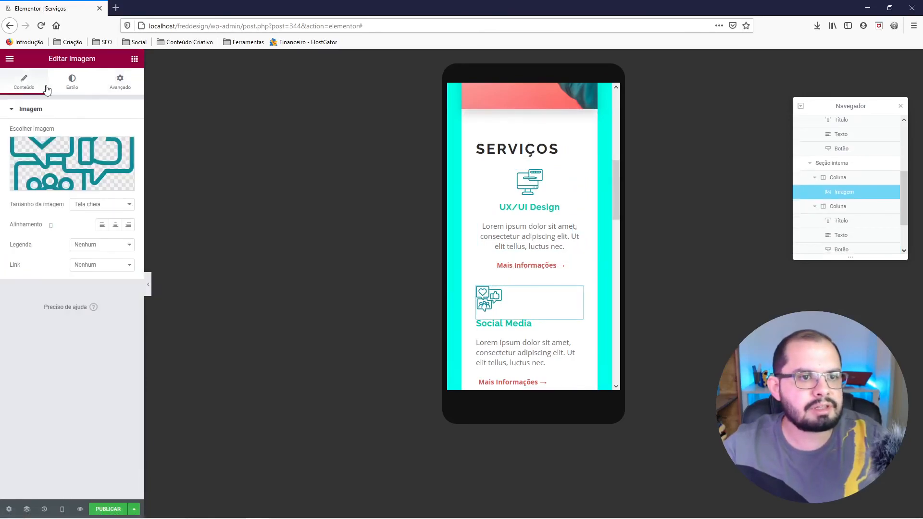
left_click(116, 225)
left_click(521, 327)
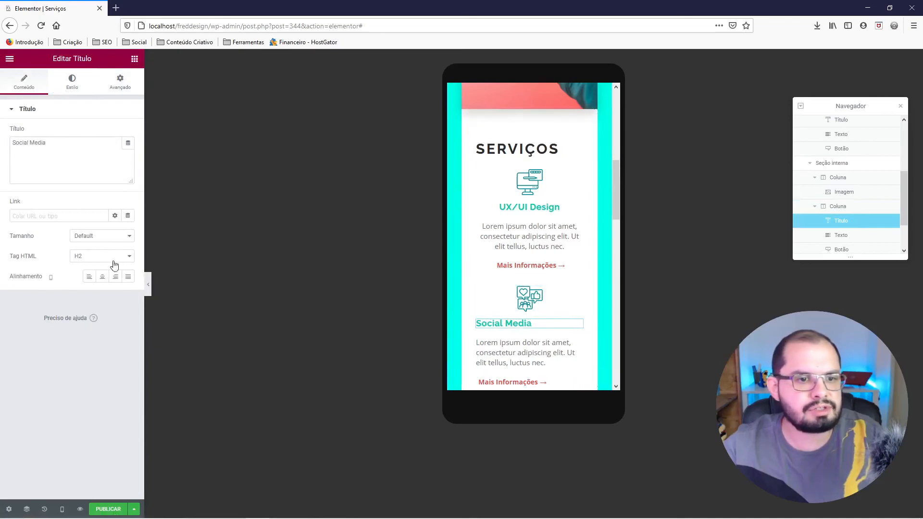
left_click(102, 277)
Center-align the Social Media block's paragraph and its Mais Informações button for mobile.
left_click(508, 347)
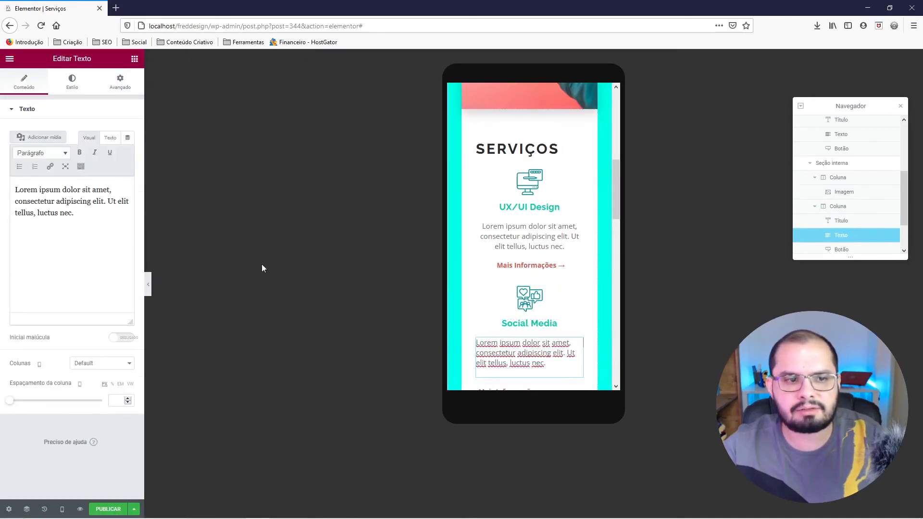
left_click(71, 82)
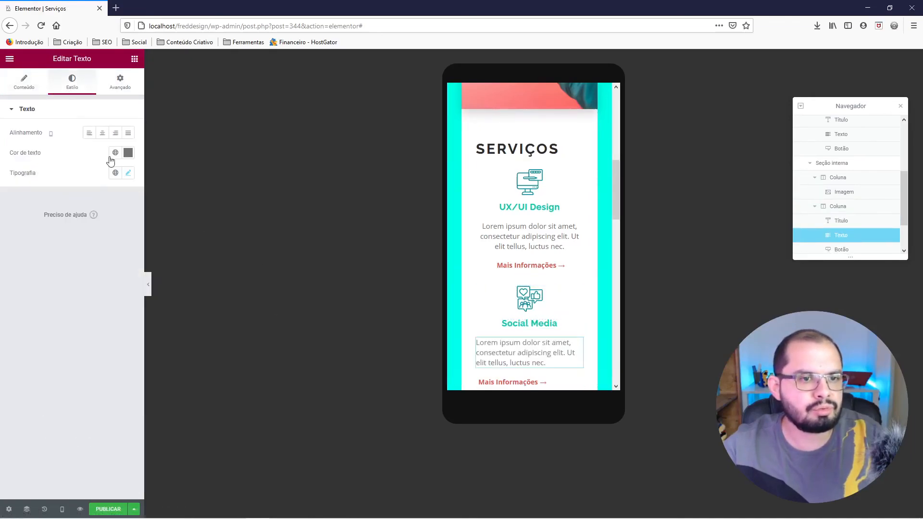
left_click(102, 133)
scroll(479, 287, "down", 3)
left_click(517, 235)
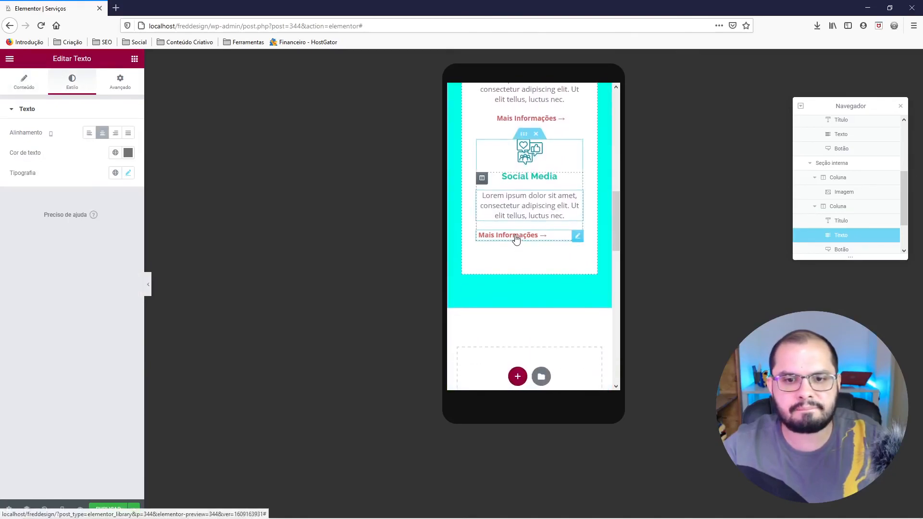
left_click(72, 85)
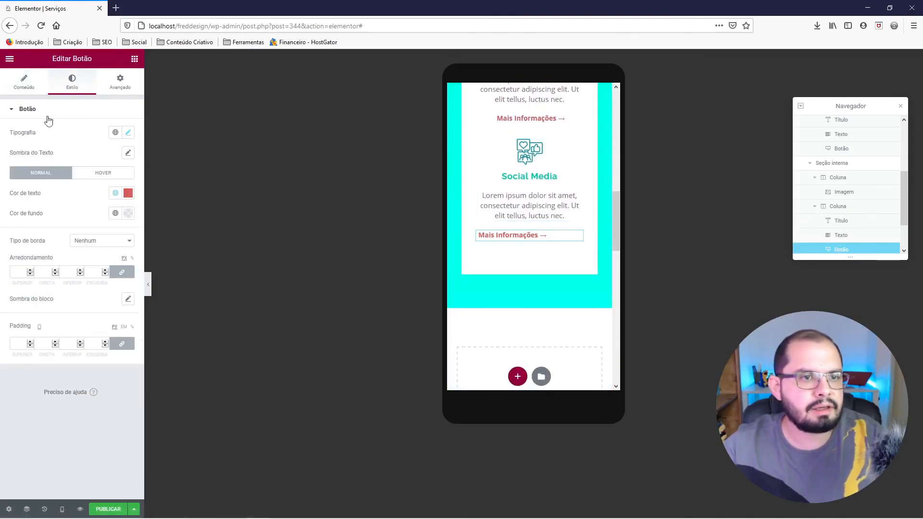
left_click(24, 83)
left_click(102, 204)
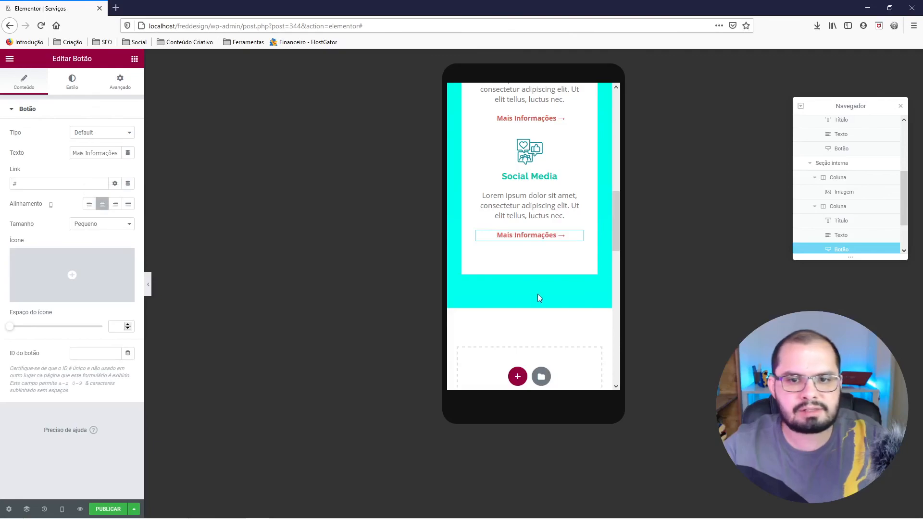
Center-align the Serviços heading above the service blocks for mobile.
scroll(539, 303, "up", 2)
scroll(561, 306, "up", 2)
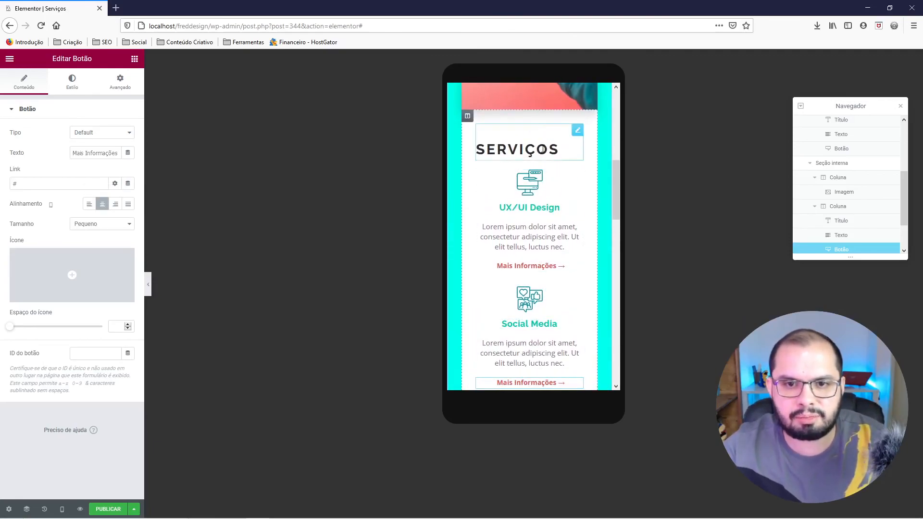
left_click(542, 150)
left_click(73, 87)
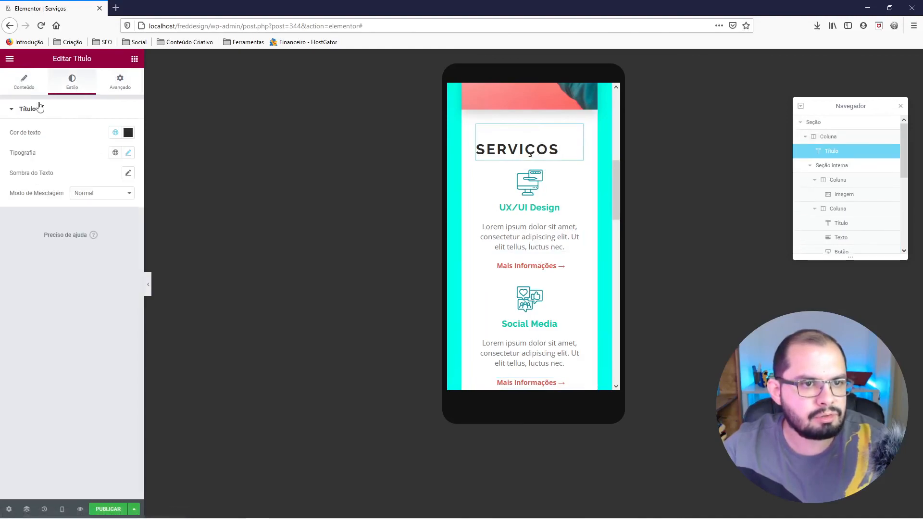
left_click(22, 84)
left_click(102, 276)
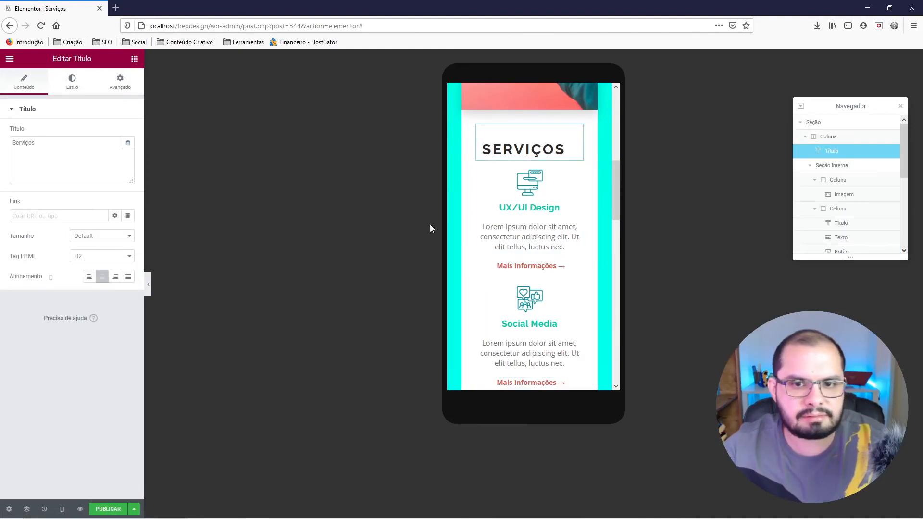
Set the Serviços heading's mobile margins to 0 px on the right and 20 px at the bottom.
left_click(120, 82)
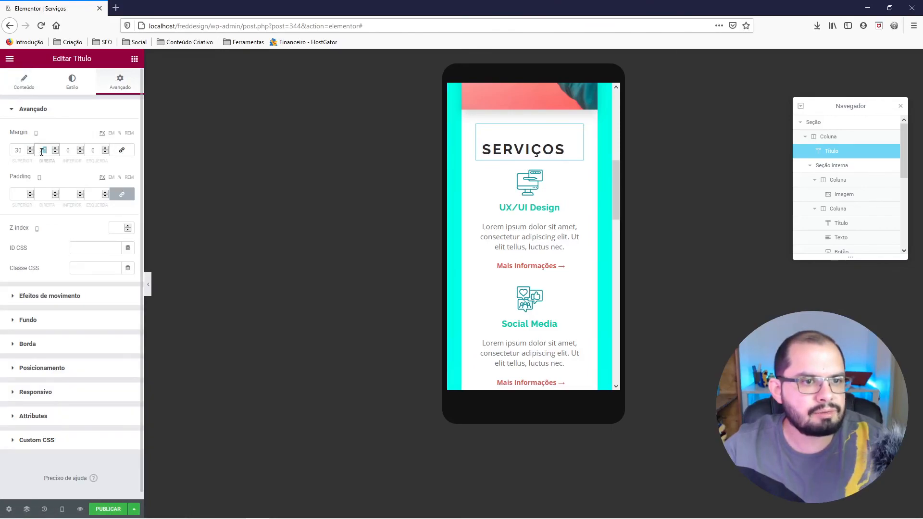
type("0")
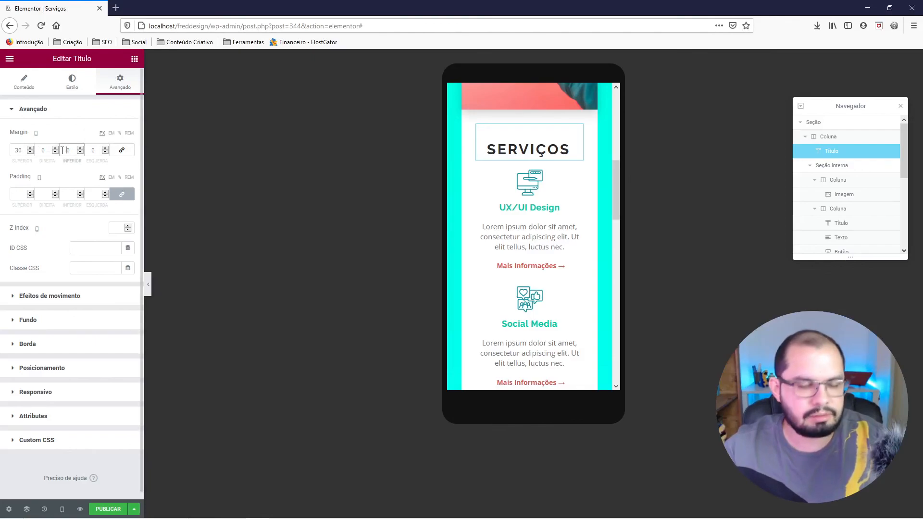
type("2")
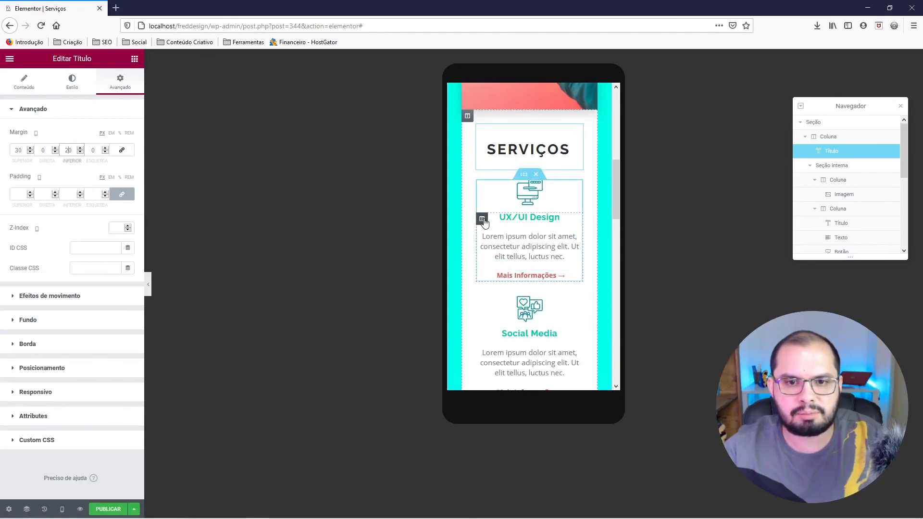
Unlink the mobile margins of the UX/UI Design inner section and set its bottom margin to 40 px.
right_click(526, 178)
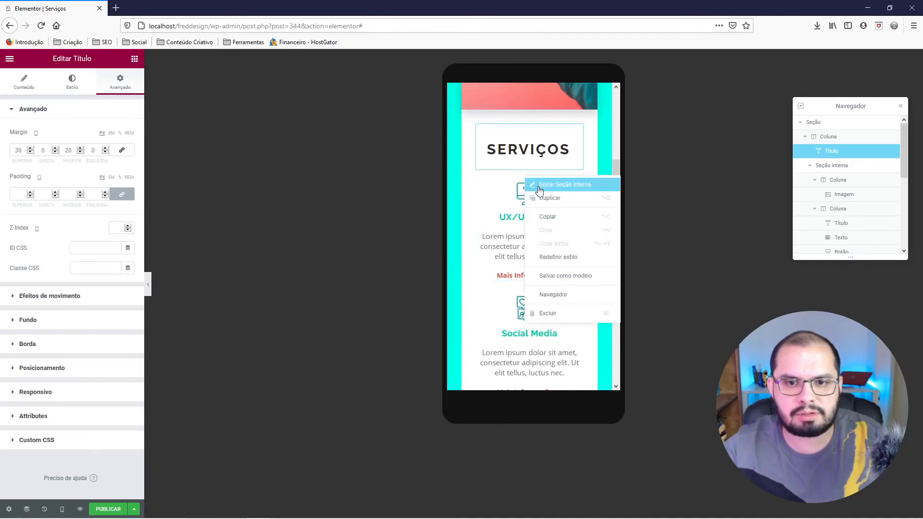
left_click(540, 189)
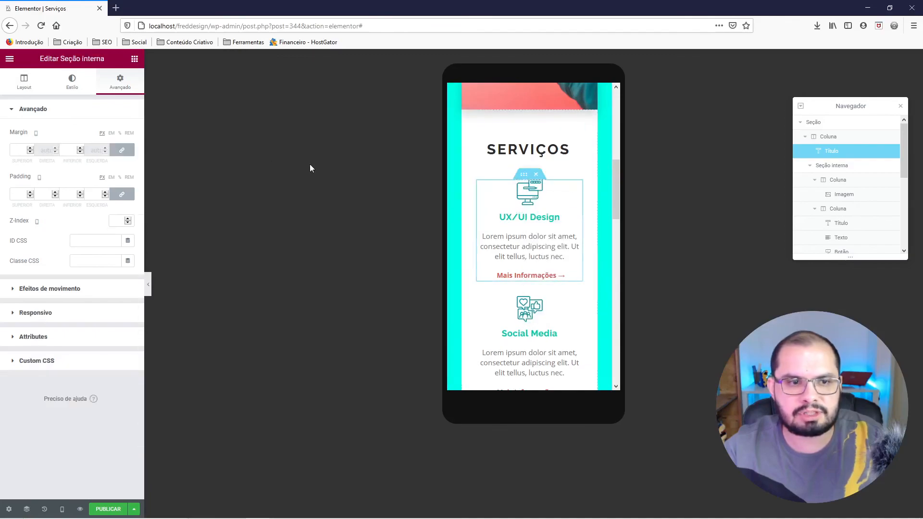
left_click(123, 152)
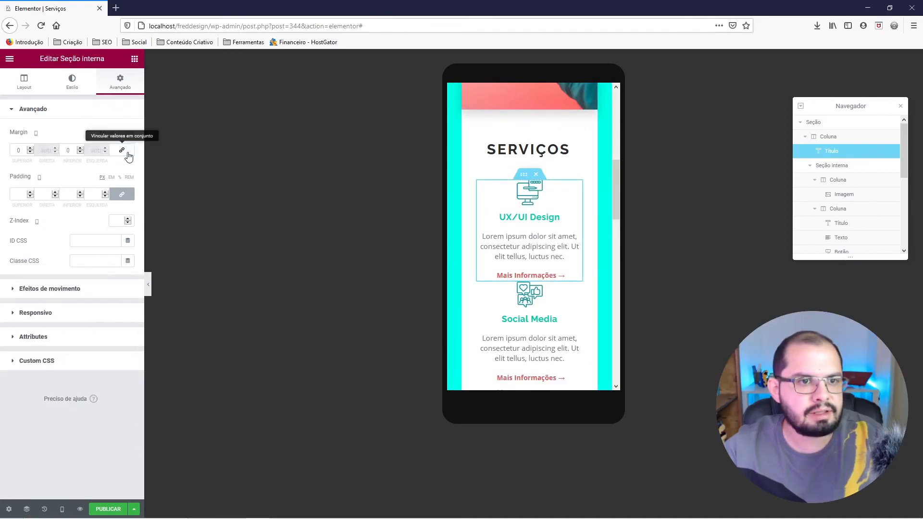
left_click(61, 154)
type("4")
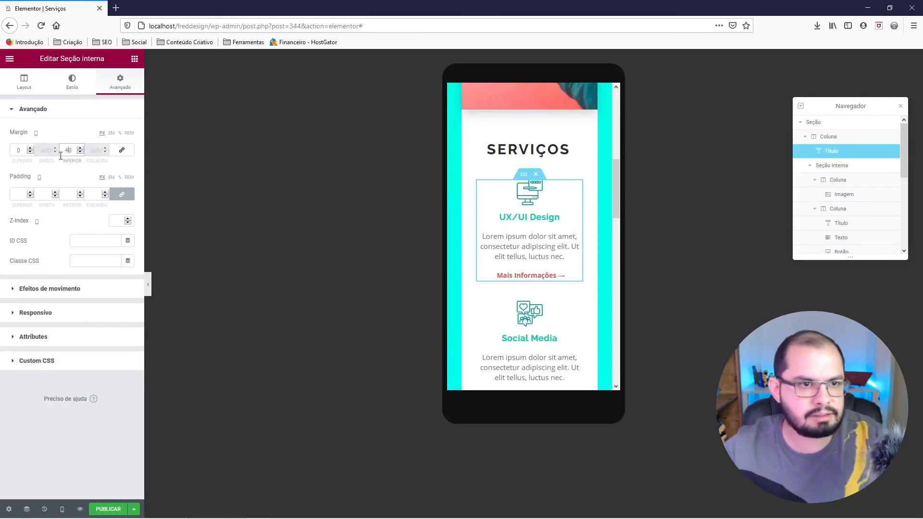
Preview the mobile Serviços section without the editing controls, checking the centered blocks and the spacing between them.
left_click(149, 285)
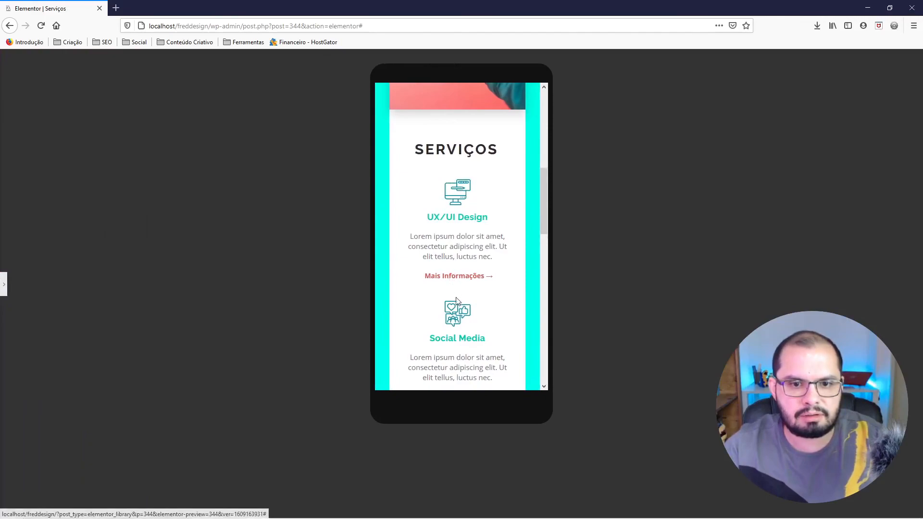
scroll(486, 239, "down", 5)
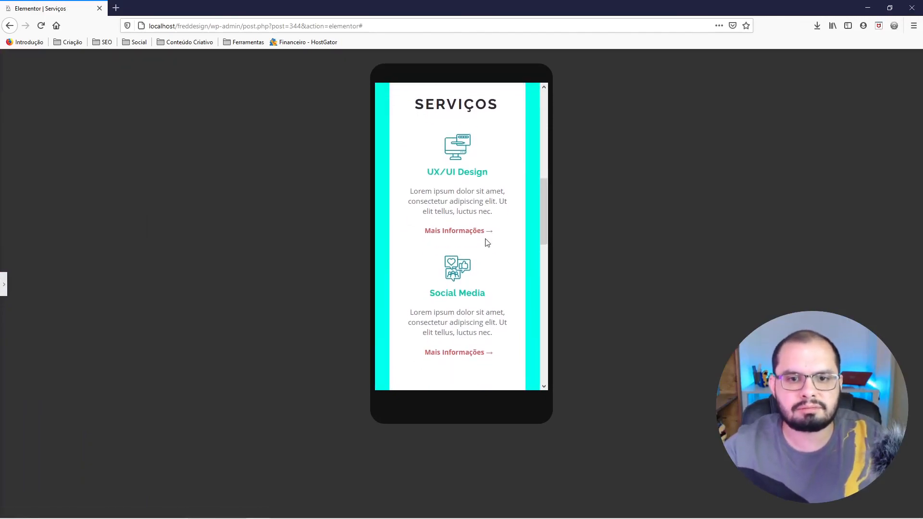
scroll(486, 243, "up", 6)
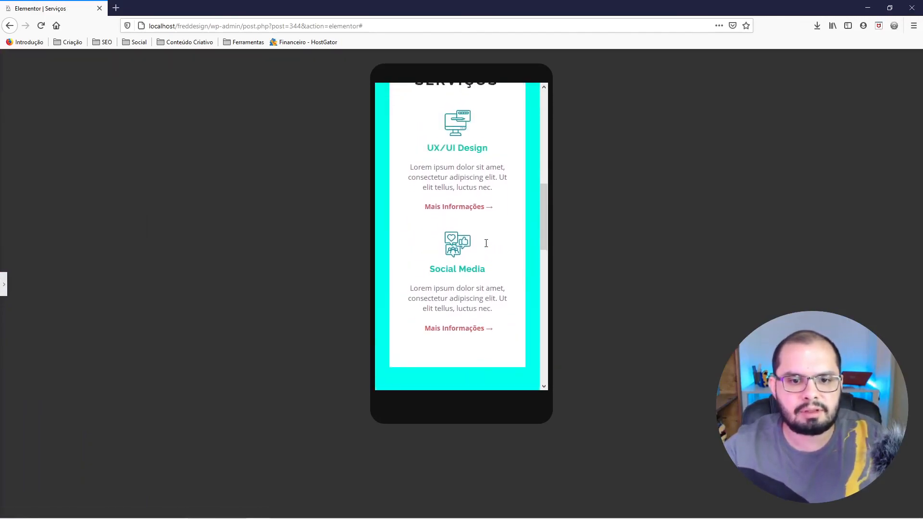
scroll(486, 252, "up", 3)
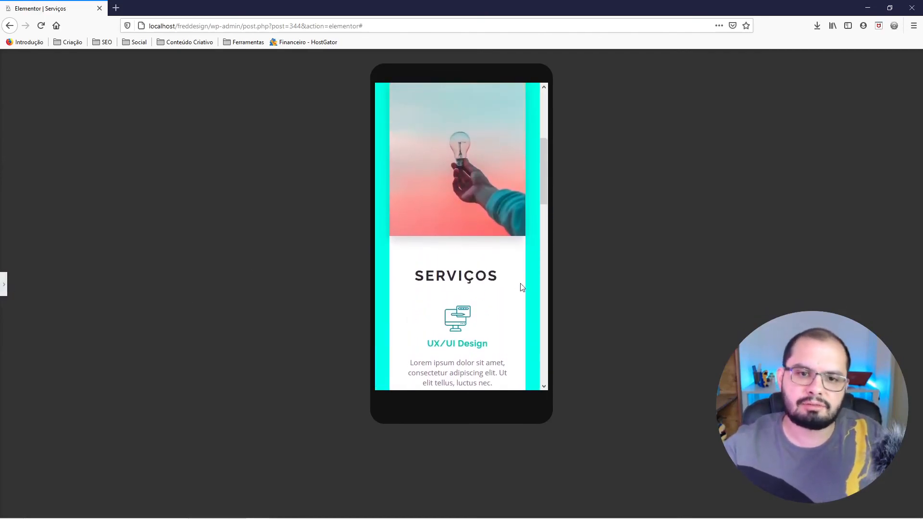
left_click(5, 288)
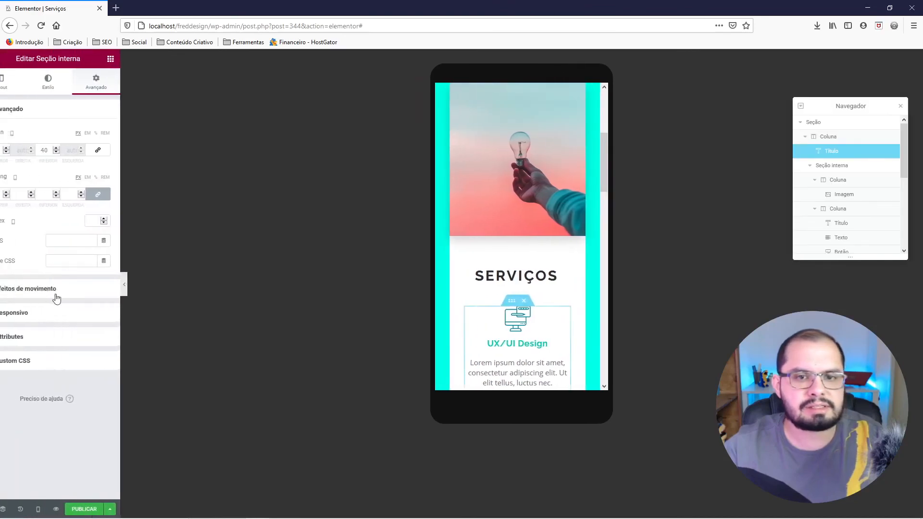
Open the lightbulb photo's responsive visibility settings to check on which devices it is hidden.
scroll(503, 200, "up", 3)
scroll(516, 229, "up", 1)
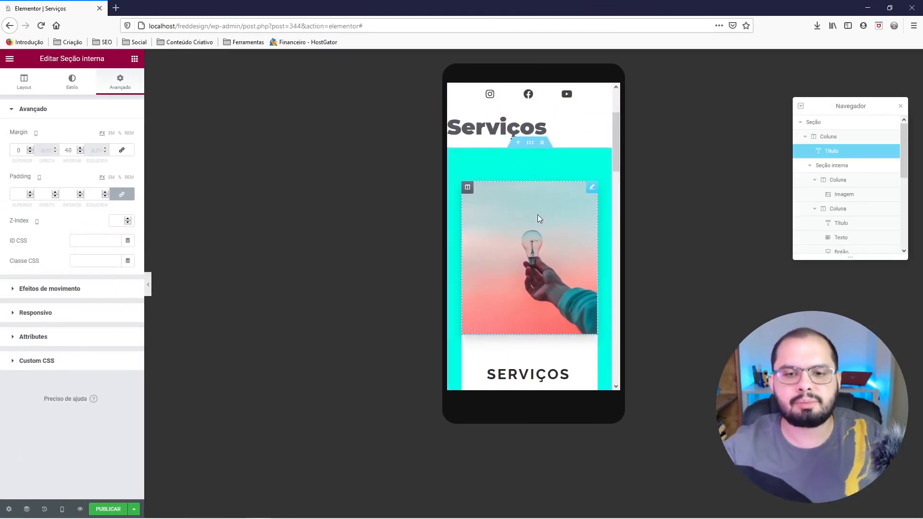
right_click(537, 214)
left_click(567, 224)
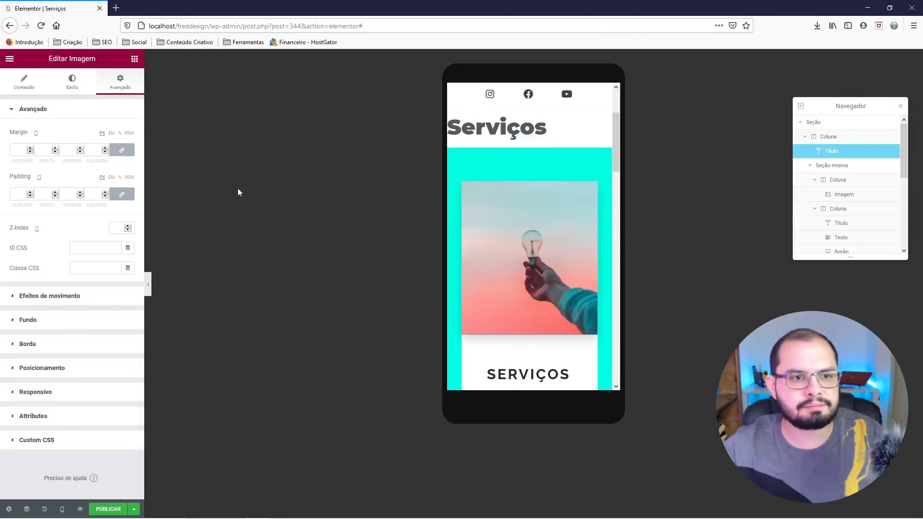
left_click(62, 109)
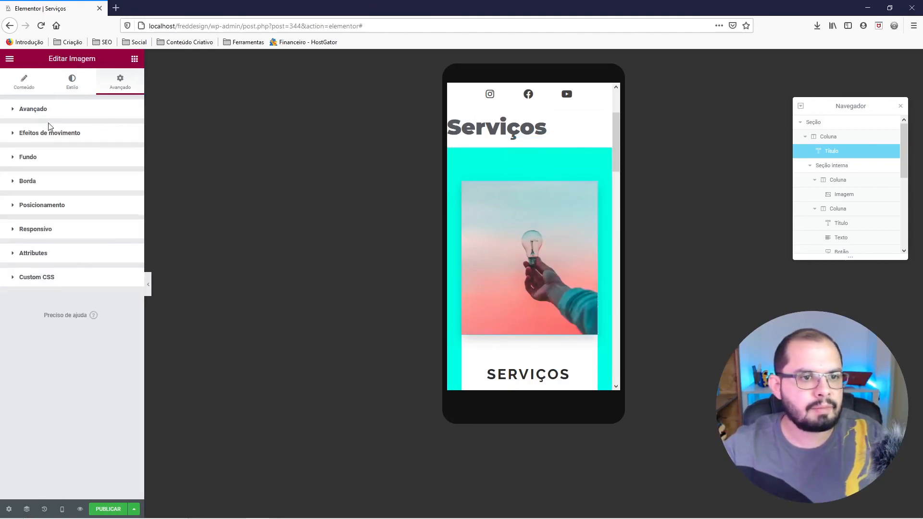
left_click(49, 234)
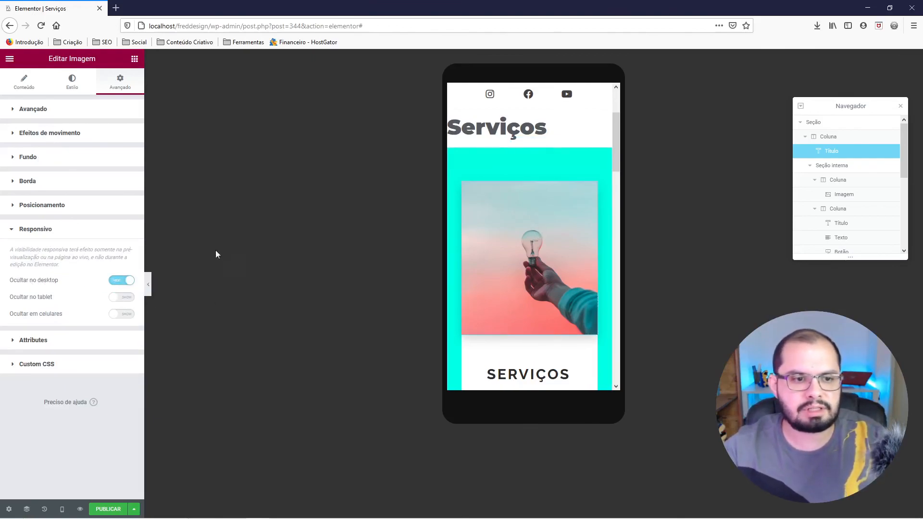
Switch to the tablet preview and set the photo column's left and right margins to 70 px.
left_click(62, 509)
left_click(33, 466)
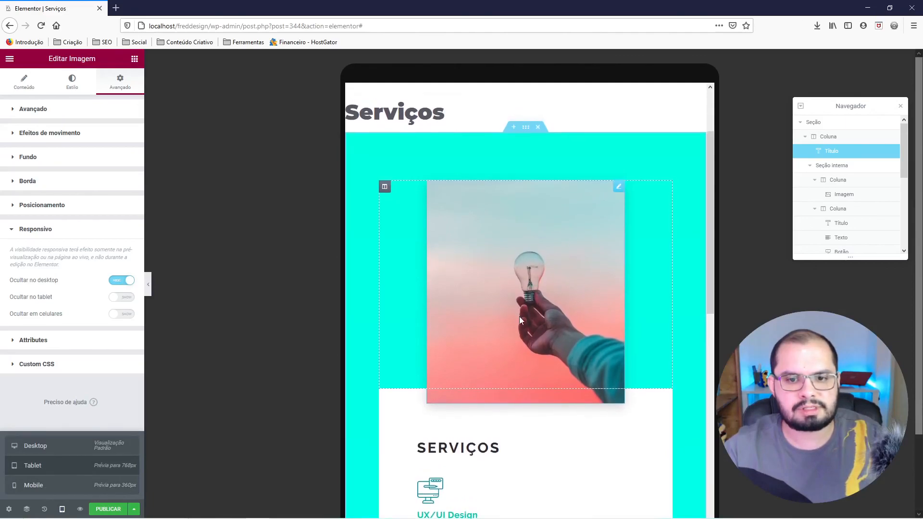
scroll(518, 317, "down", 5)
scroll(519, 324, "down", 4)
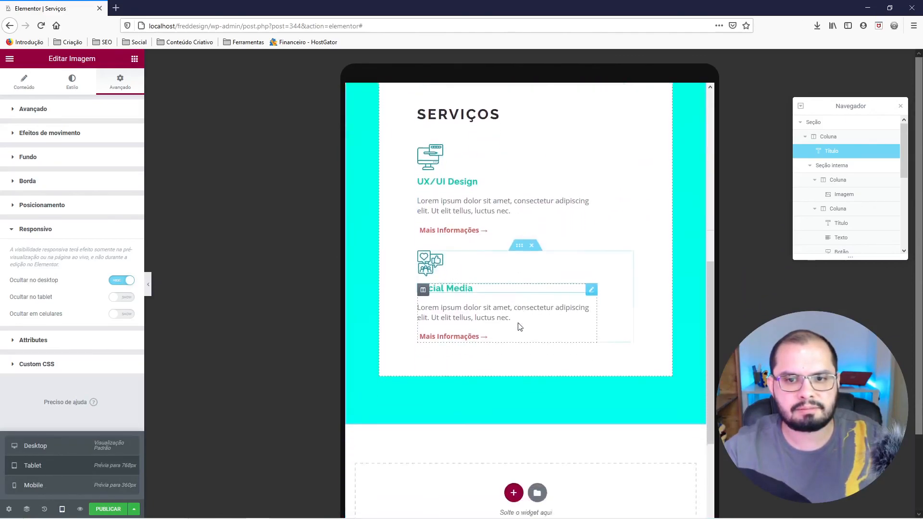
scroll(518, 324, "up", 5)
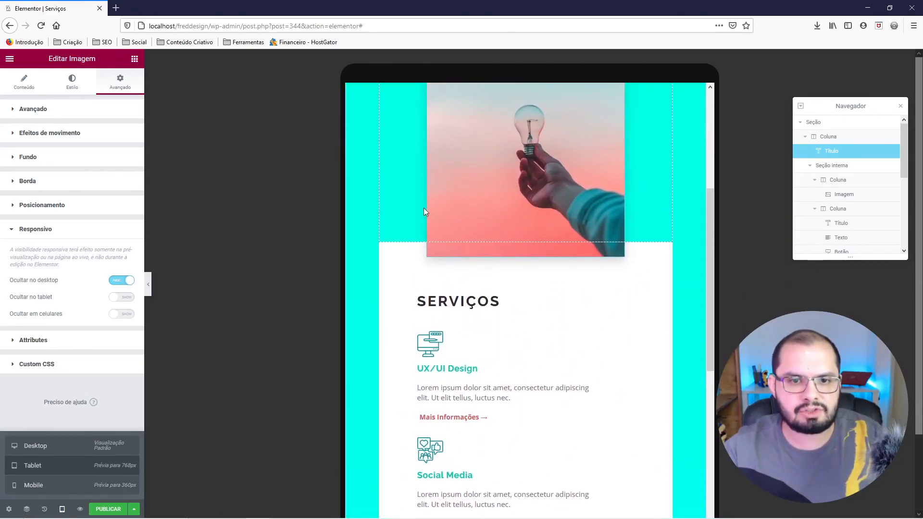
scroll(434, 226, "up", 3)
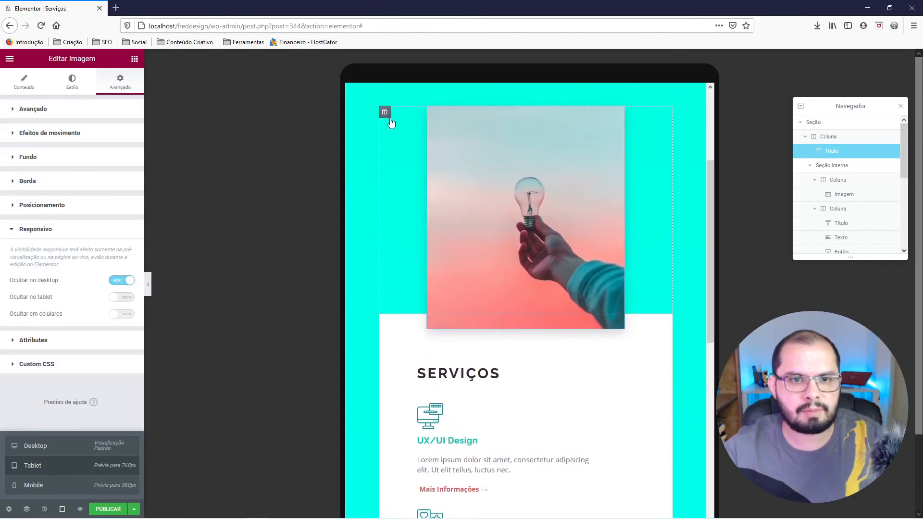
right_click(384, 133)
left_click(401, 142)
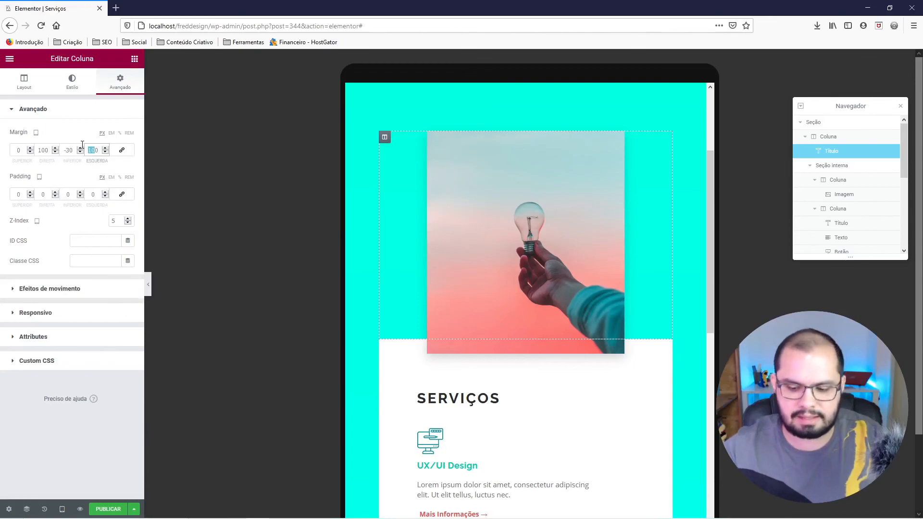
type("70")
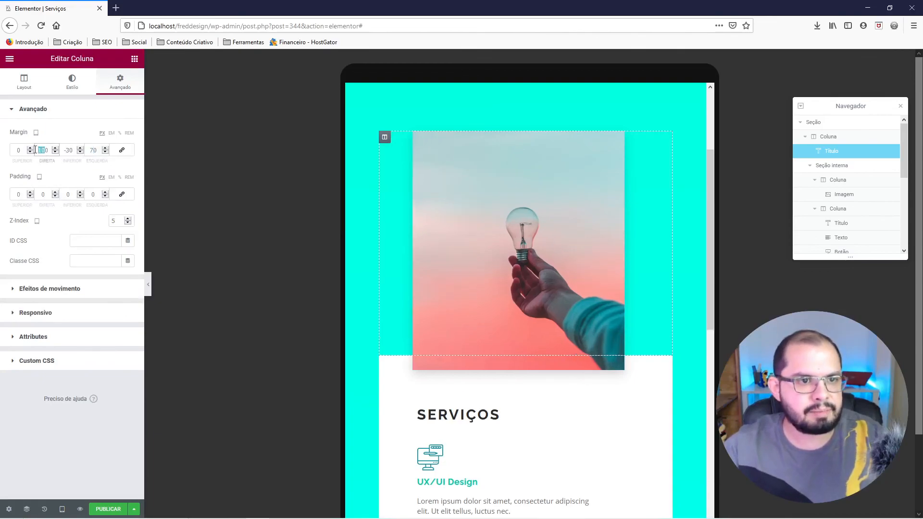
type("70")
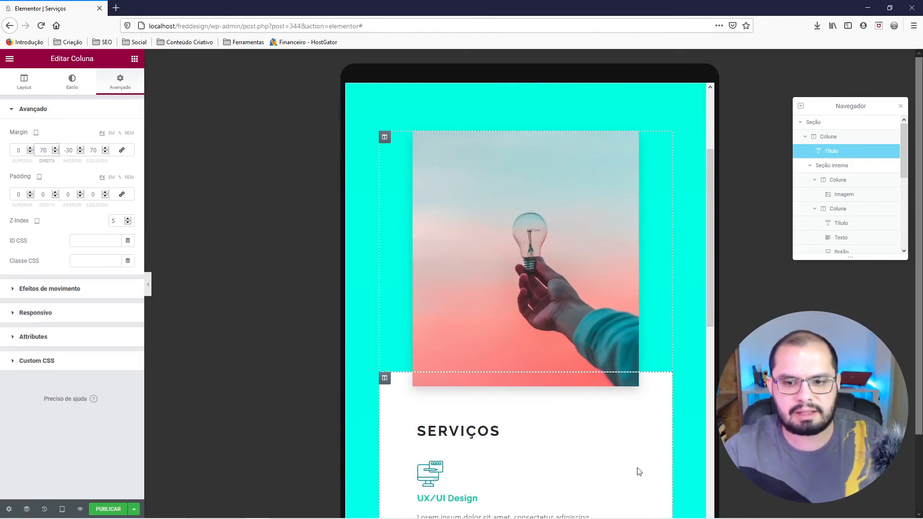
scroll(640, 361, "down", 3)
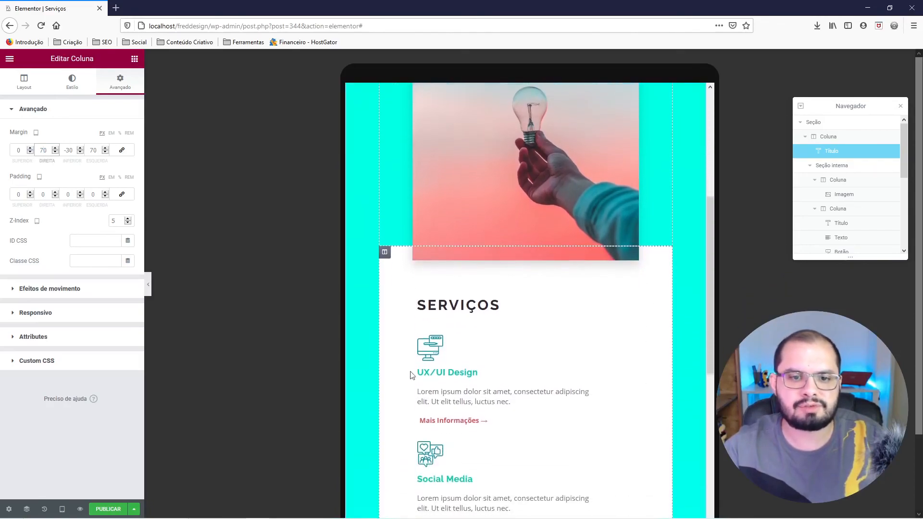
Preview the tablet Serviços section without the editing controls, checking the photo's overlap and the service blocks below it.
left_click(149, 288)
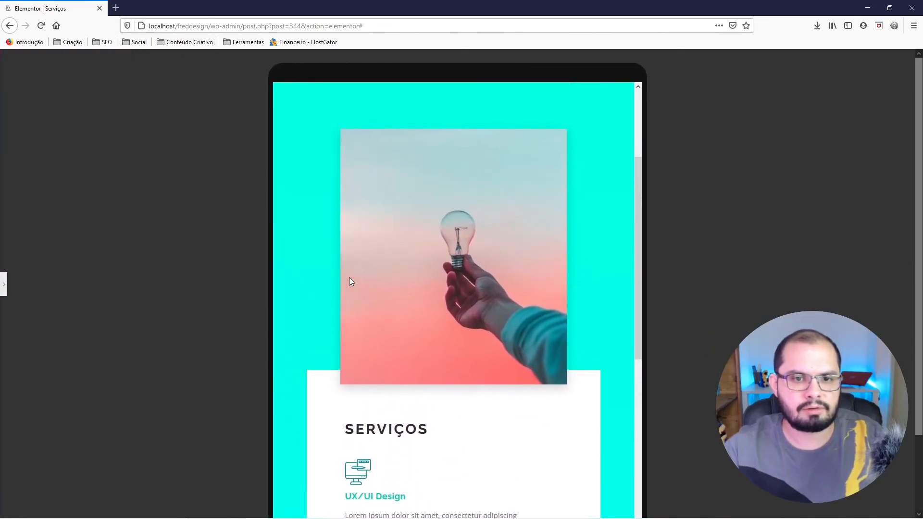
scroll(350, 280, "down", 7)
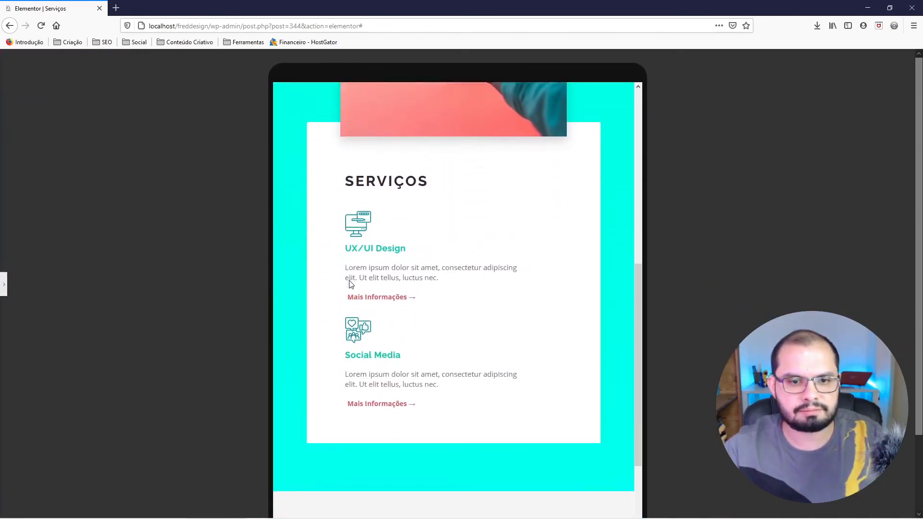
scroll(350, 284, "up", 8)
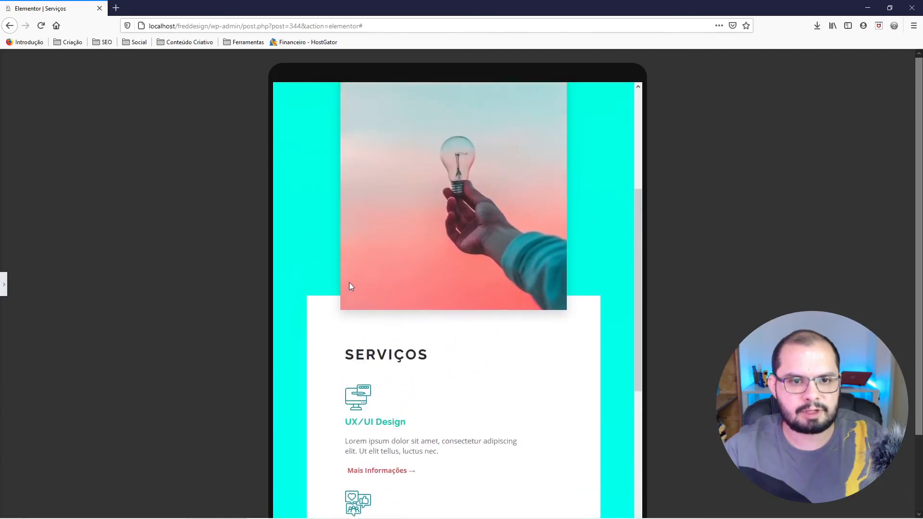
left_click(6, 287)
Switch to the desktop preview and check the Serviços section's layout without the editing controls.
left_click(61, 510)
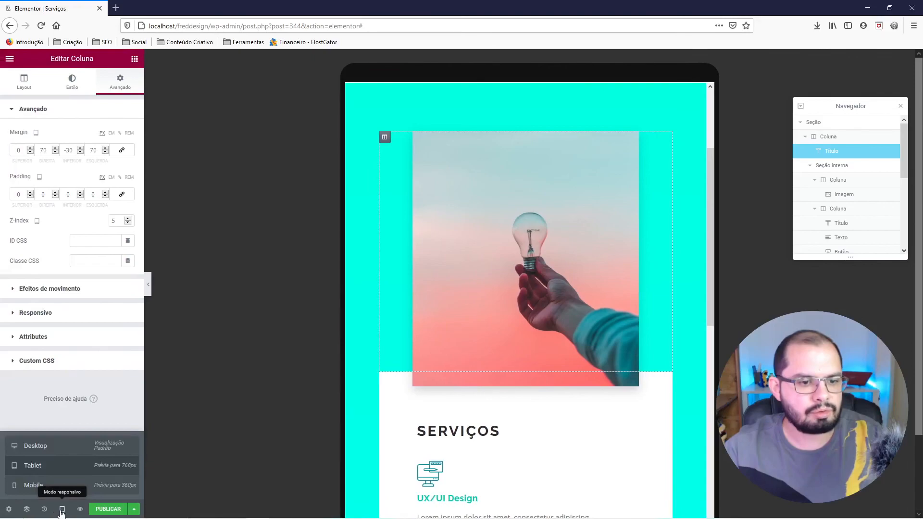
left_click(45, 447)
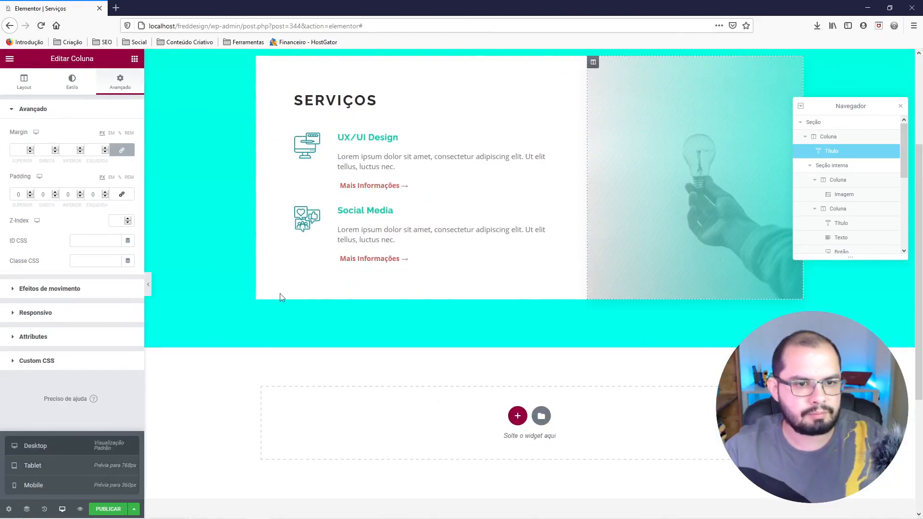
scroll(477, 335, "up", 3)
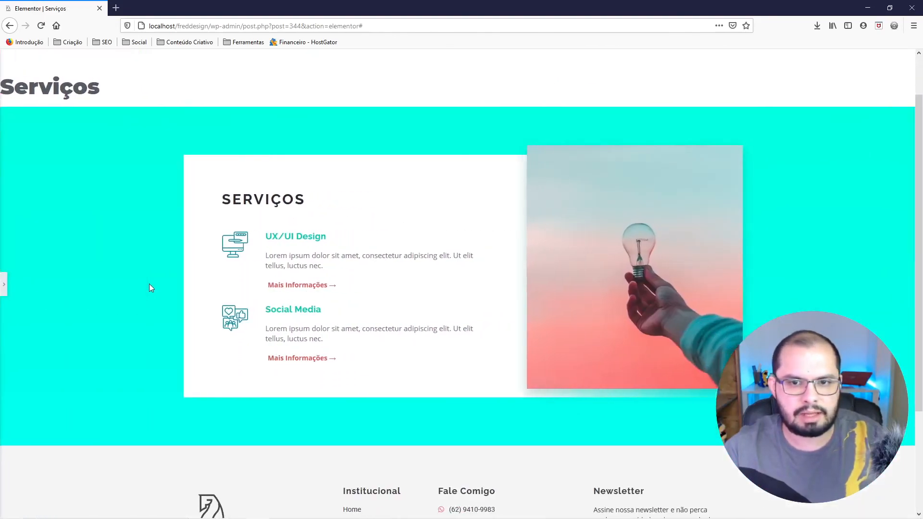
left_click(4, 289)
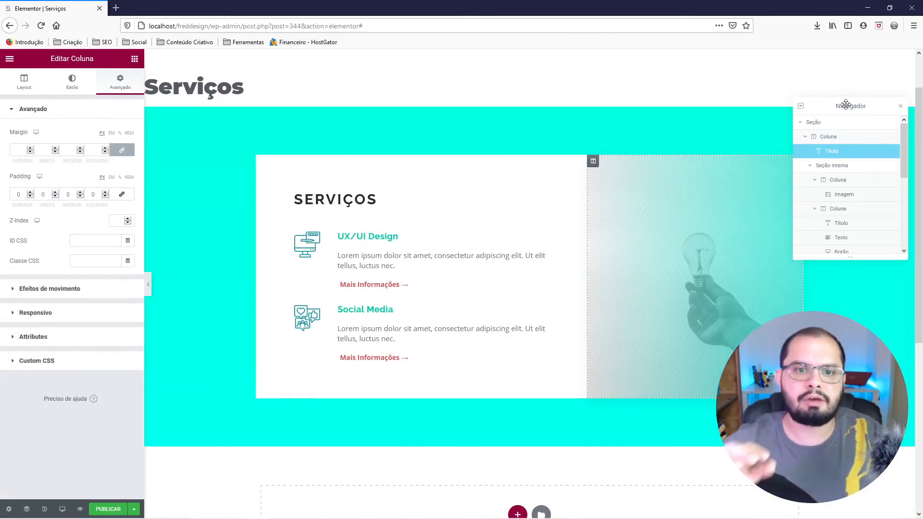
Unhide the desktop lightbulb image through its visibility toggle in the Navigator and preview the section without the editing controls.
left_click_drag(847, 105, 840, 129)
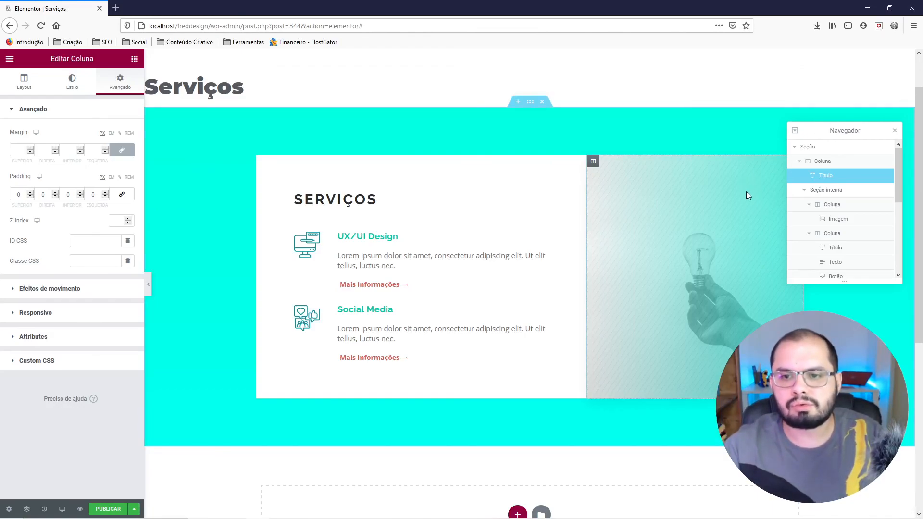
left_click_drag(899, 174, 908, 299)
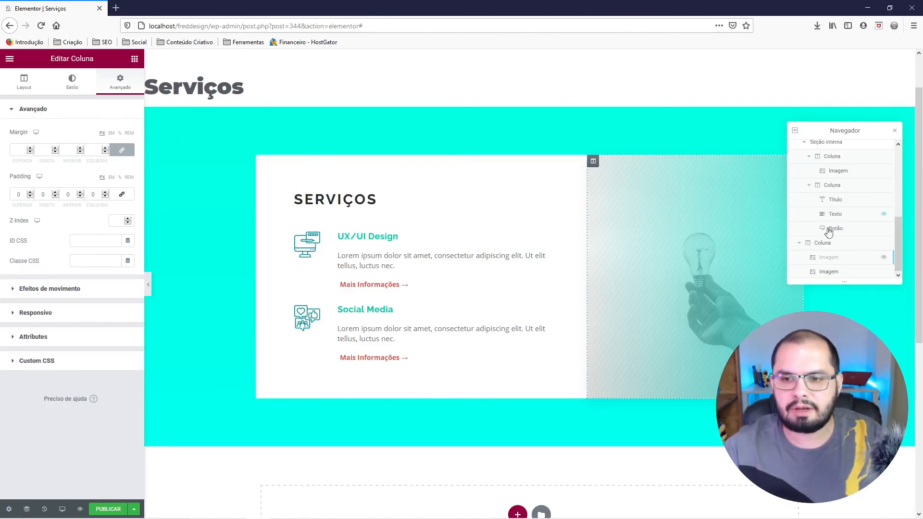
left_click(884, 257)
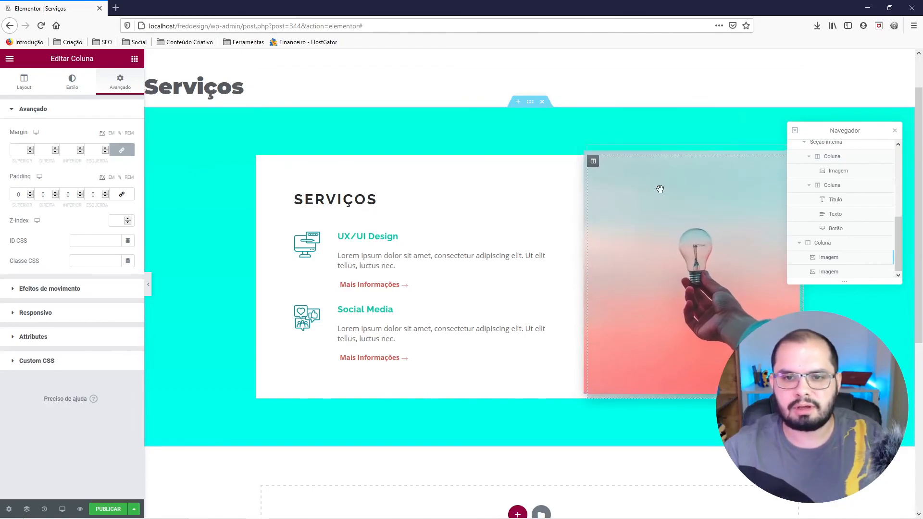
left_click(148, 288)
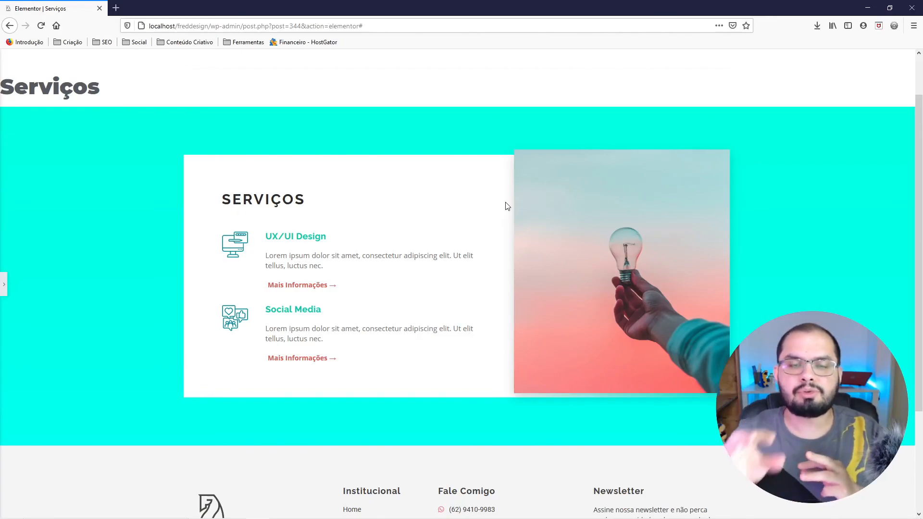
Restore the editing controls and publish the Serviços section template.
left_click(3, 286)
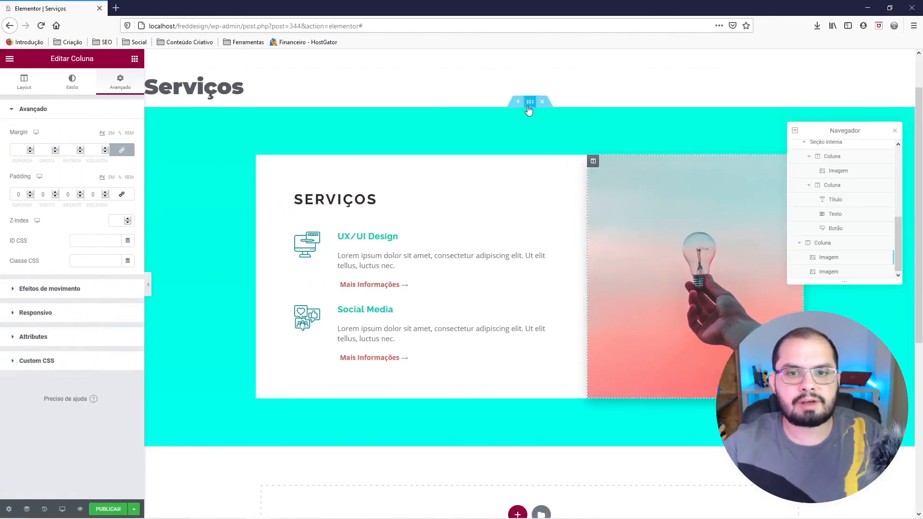
right_click(529, 106)
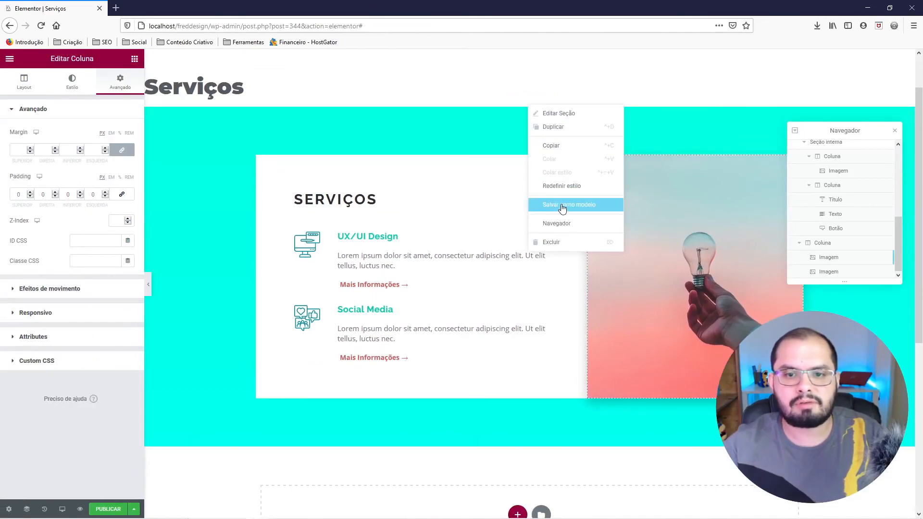
left_click(115, 510)
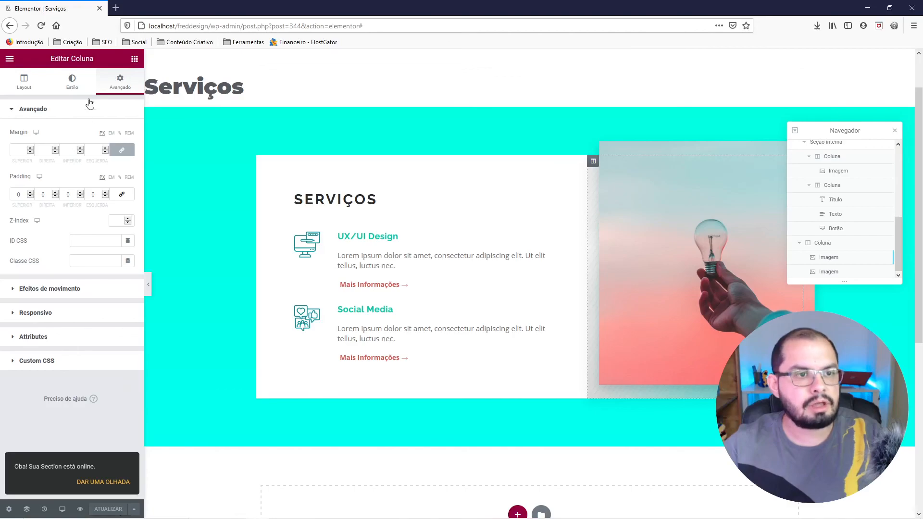
Exit to the WordPress dashboard and export the Serviços section from the saved templates.
left_click(10, 58)
left_click(53, 227)
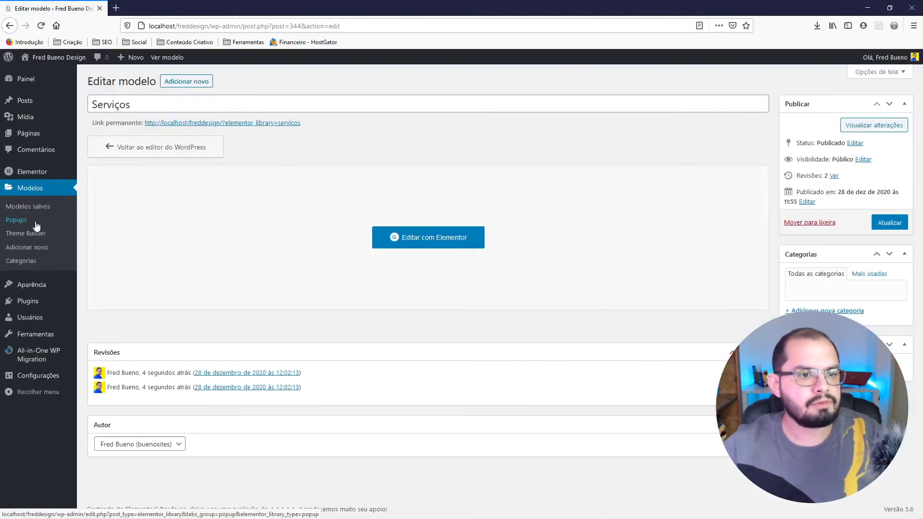
left_click(30, 208)
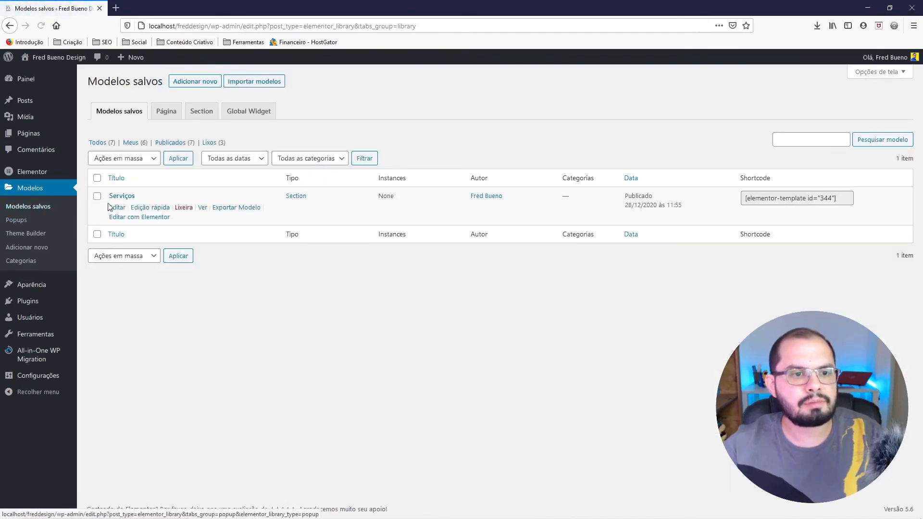
left_click(229, 209)
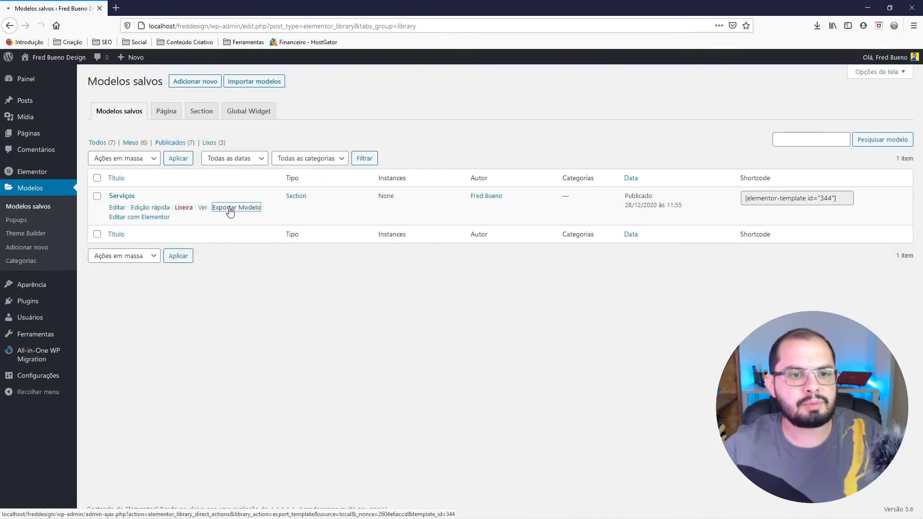